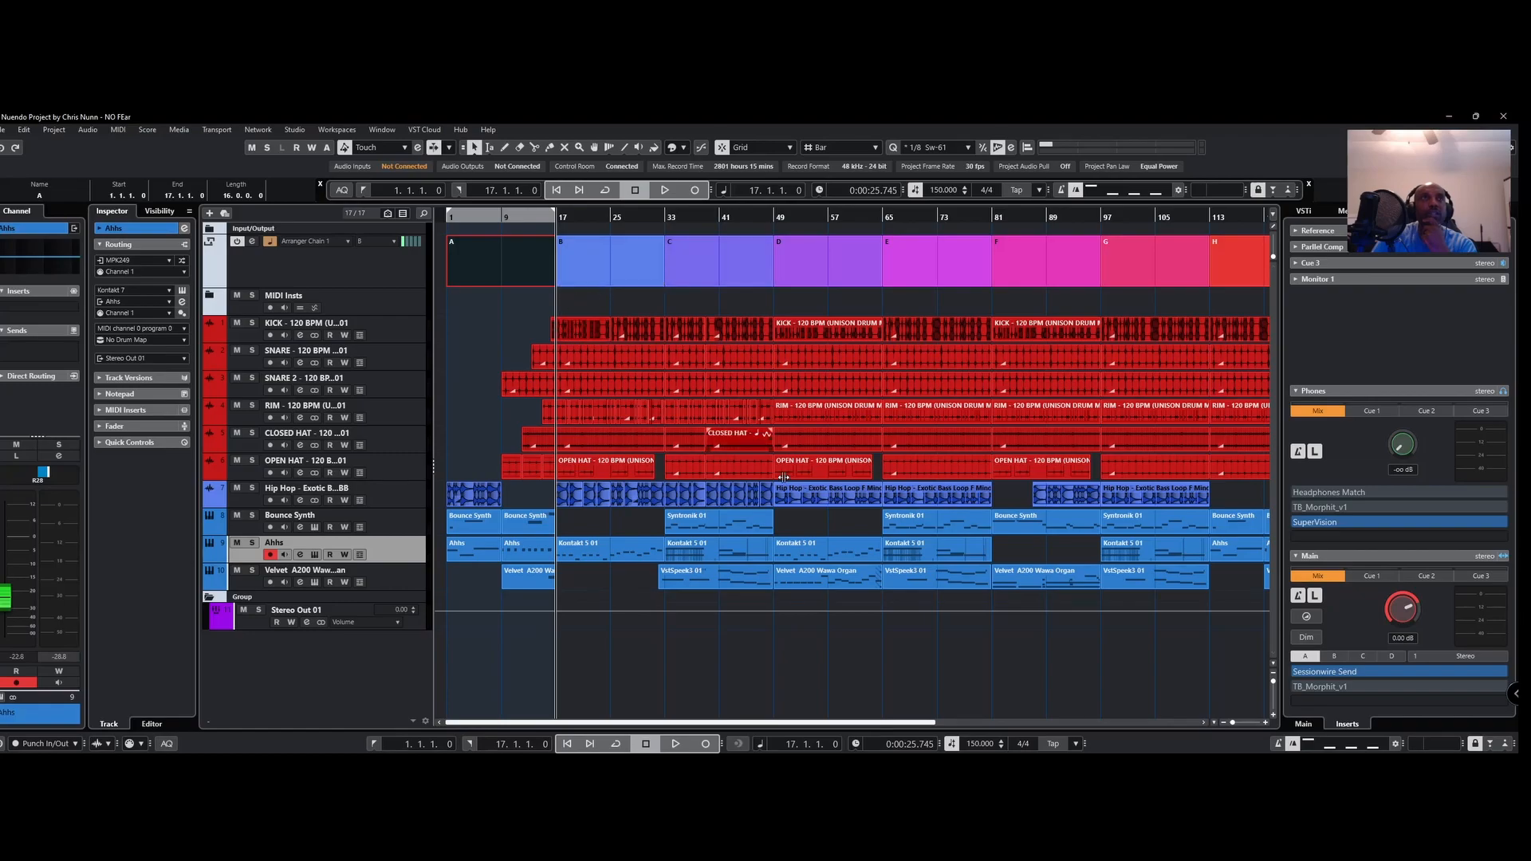
Step: Return to the start of the arrangement and select arranger sections B through H in turn to review the song structure
click(868, 723)
drag(867, 723, 825, 722)
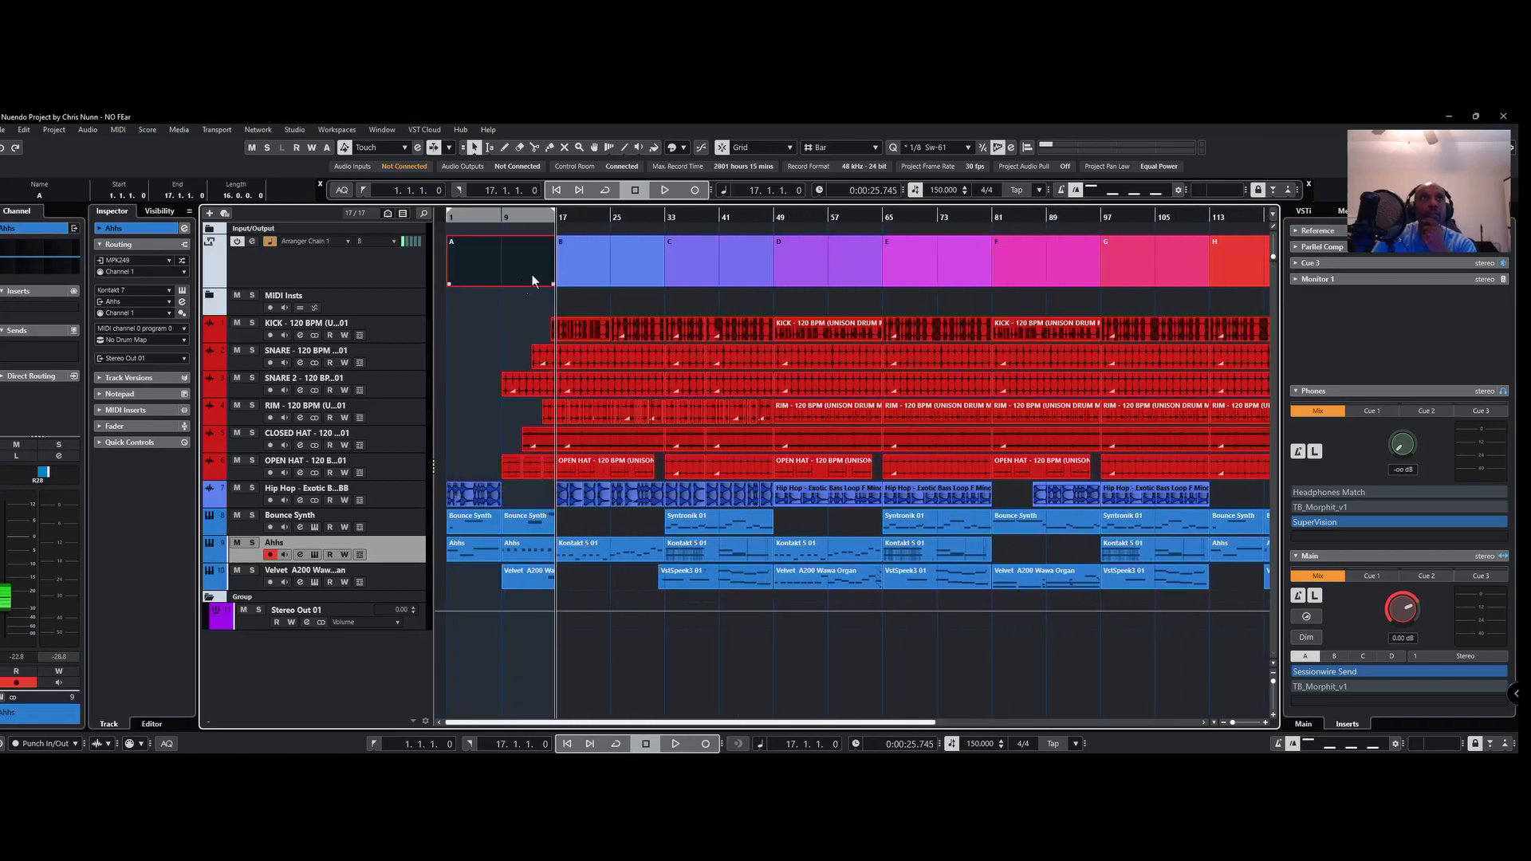
click(623, 266)
click(700, 260)
click(809, 252)
click(945, 248)
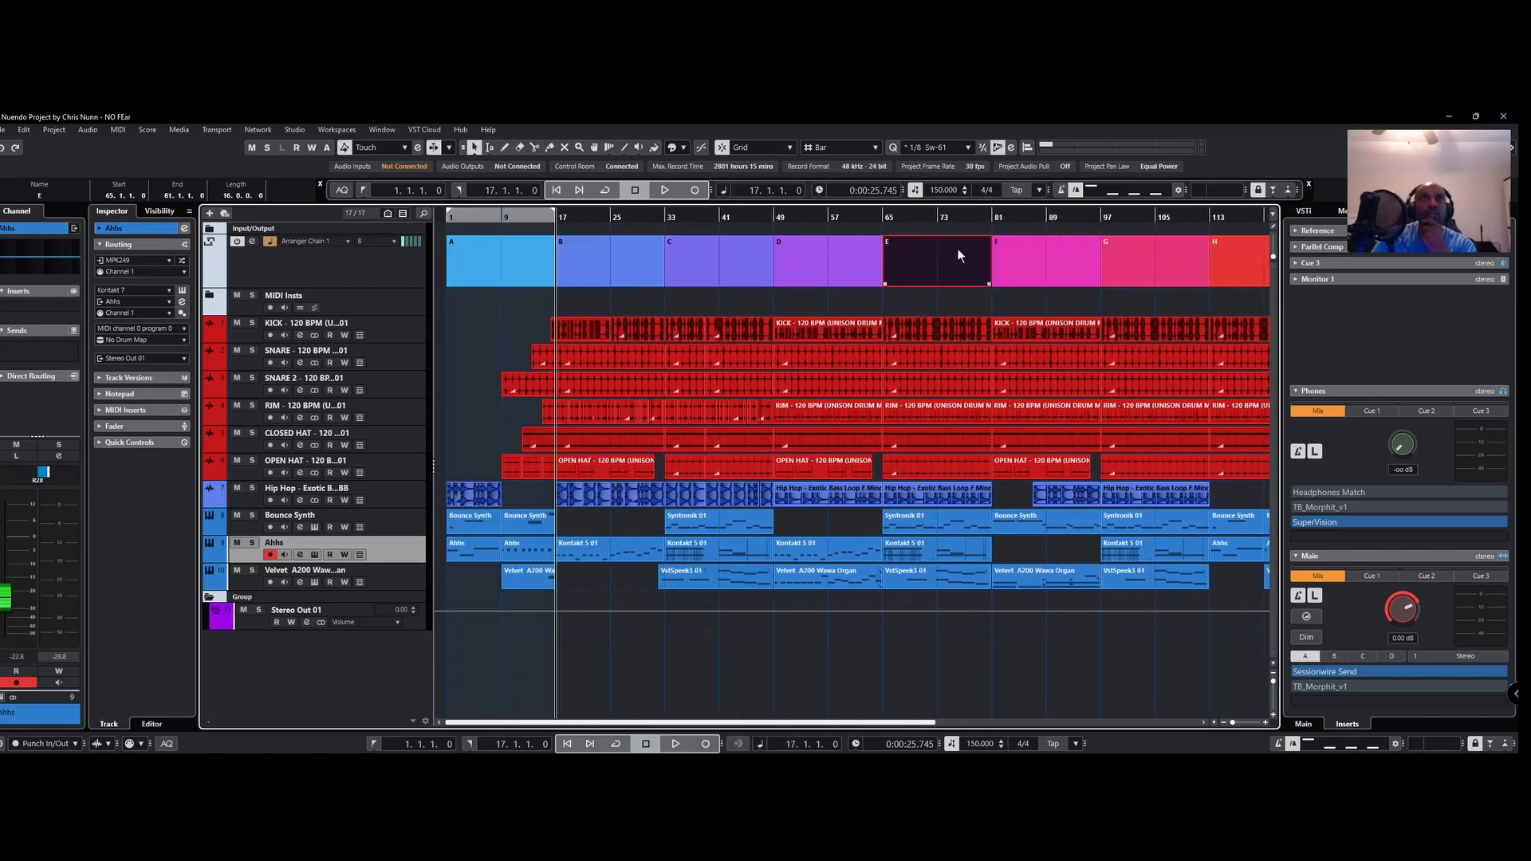
click(1065, 242)
click(1135, 250)
click(1222, 246)
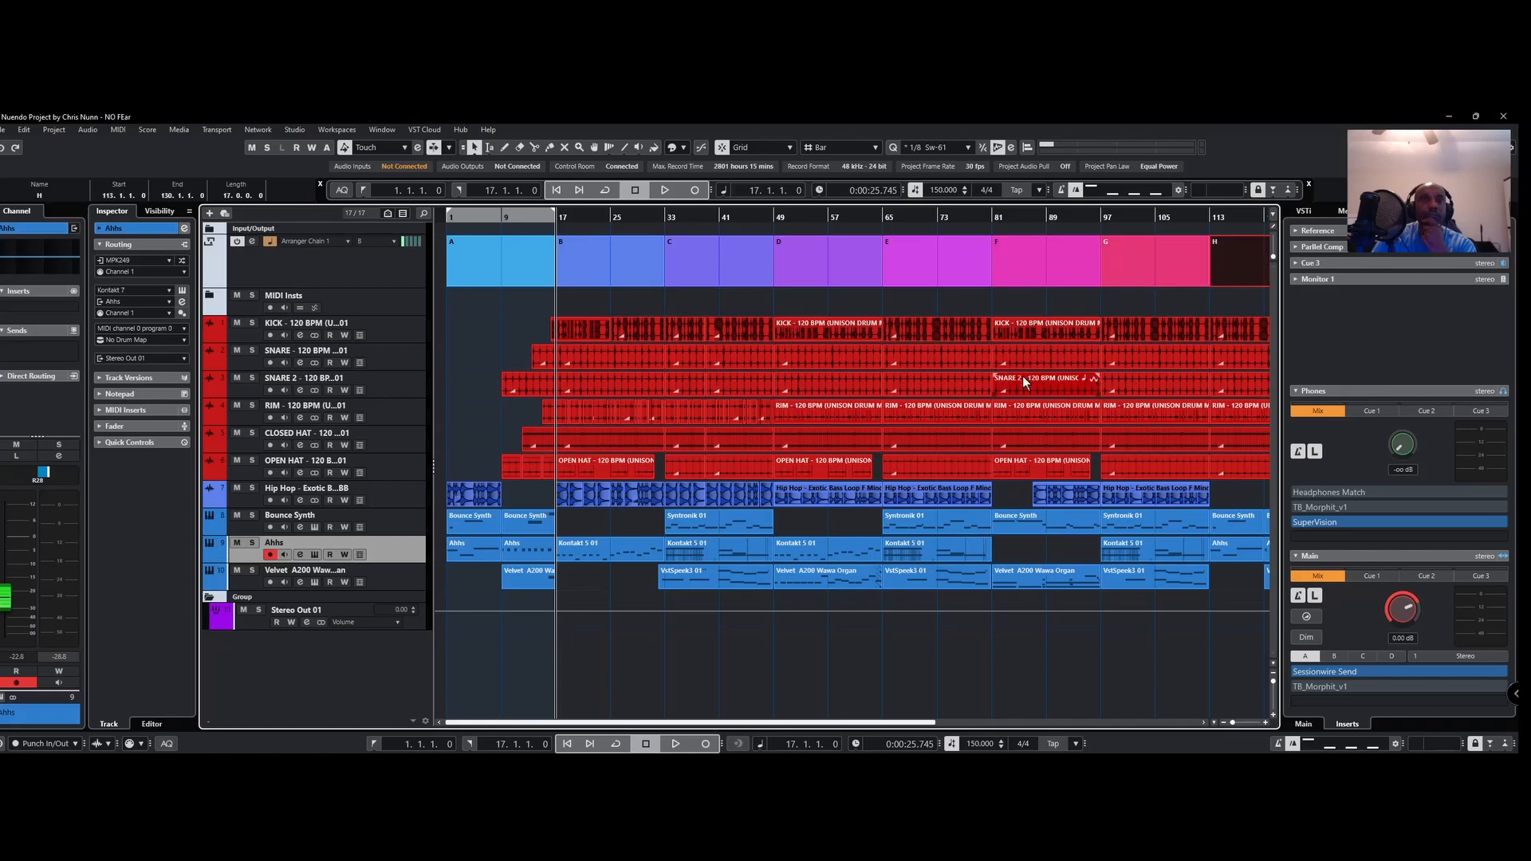
mouse_move(733, 726)
mouse_down()
mouse_move(777, 725)
mouse_move(717, 722)
mouse_up()
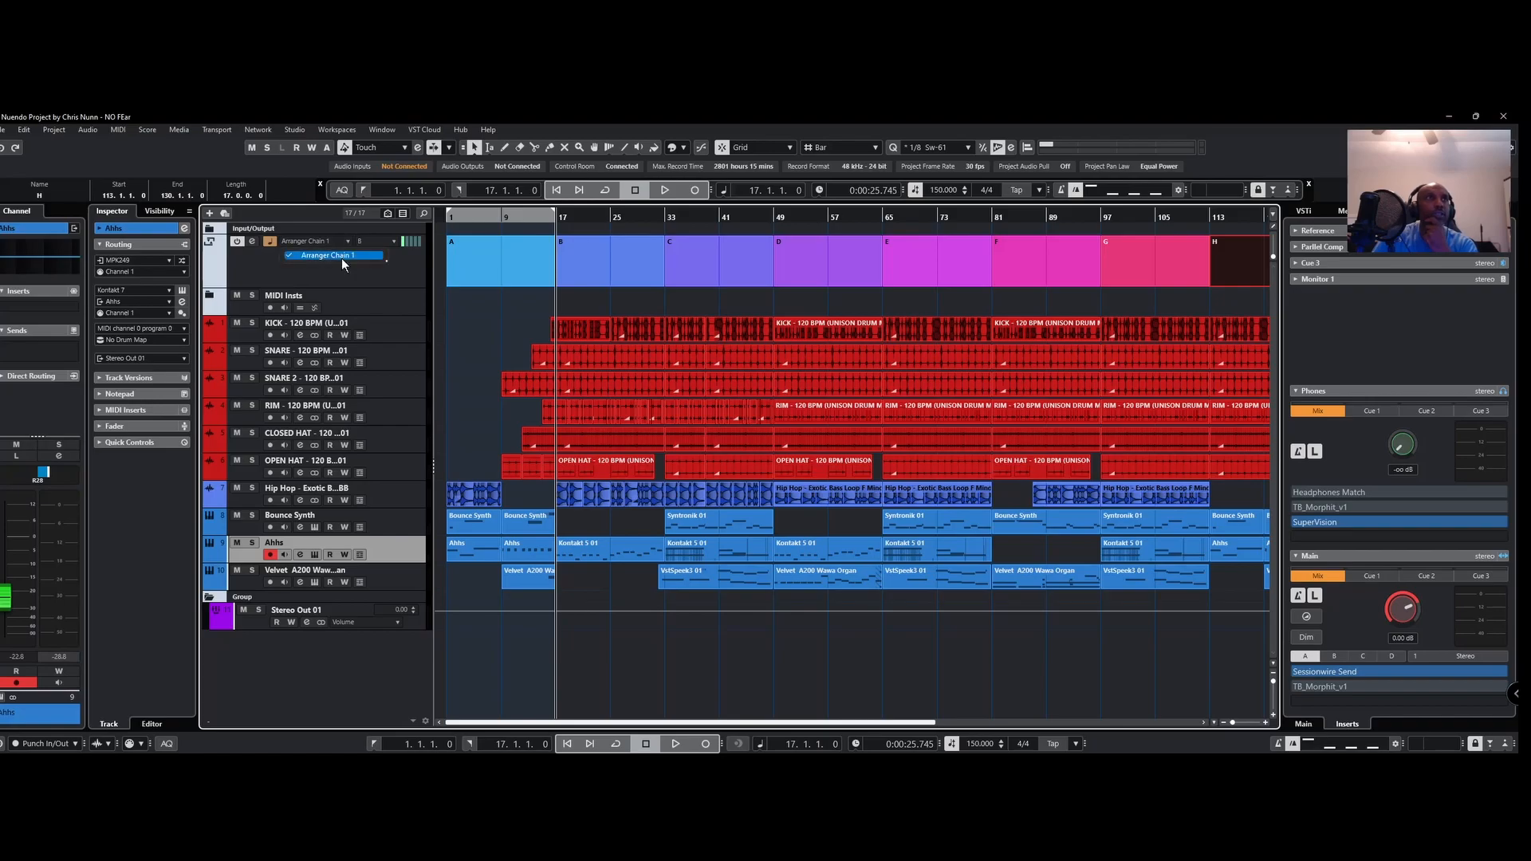
Step: Check the available arranger chains and examine the arranger sections and their clips from the start to the end of the song
click(377, 283)
click(609, 264)
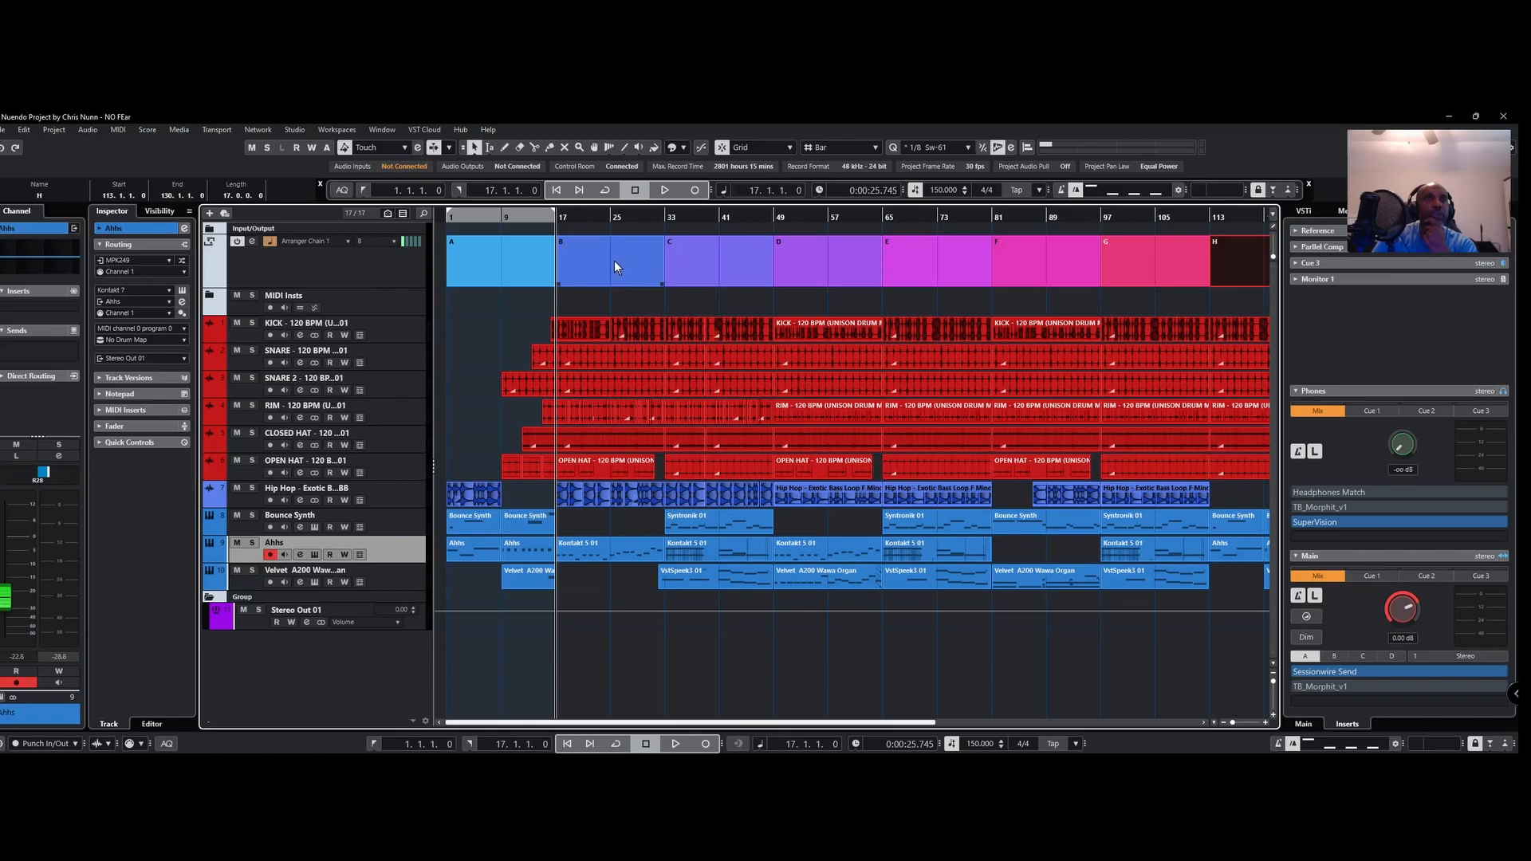
click(679, 258)
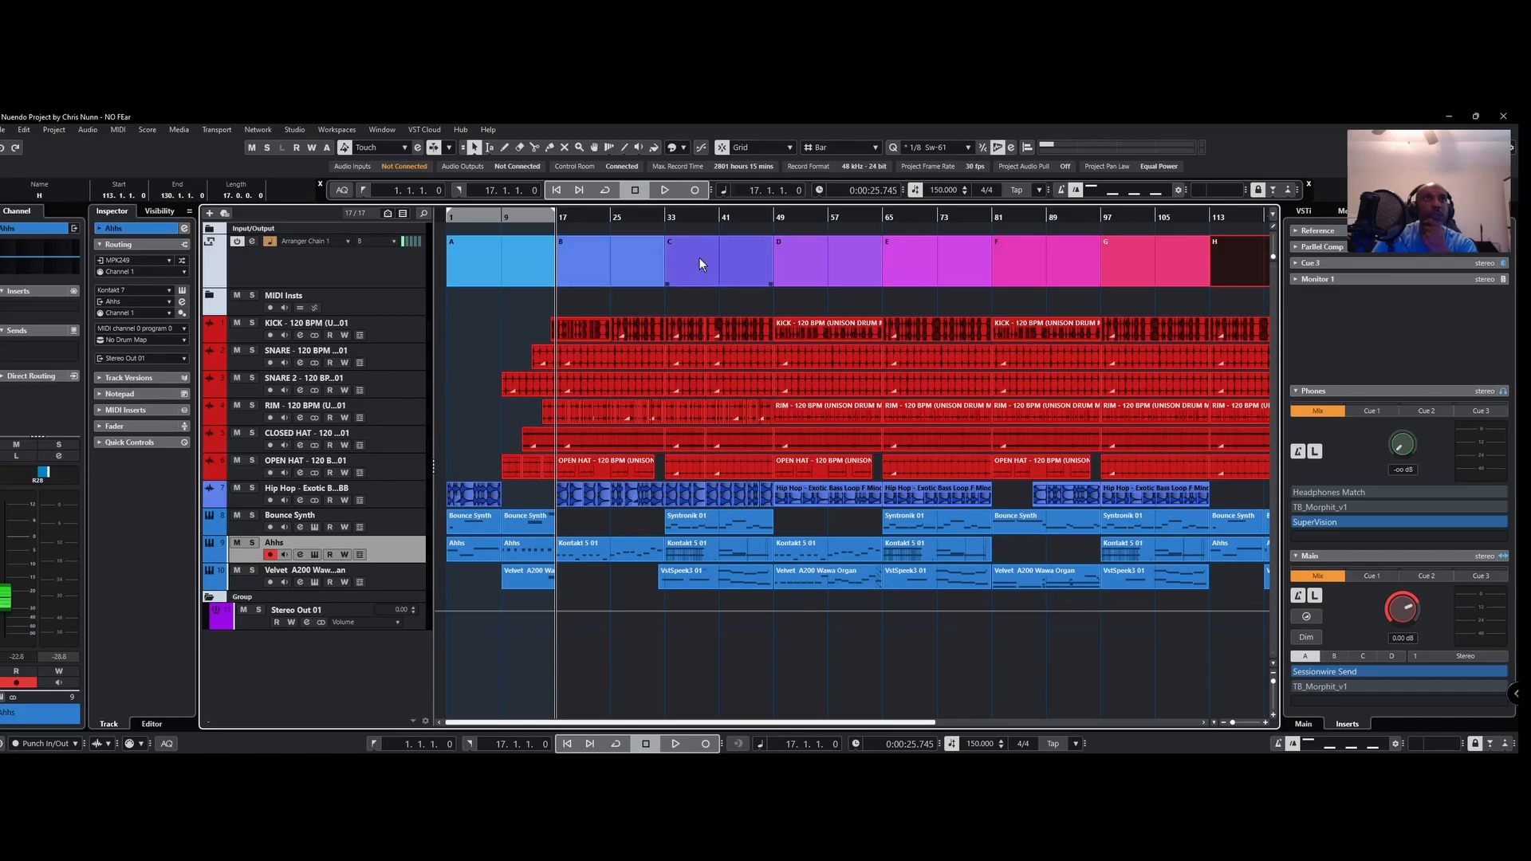
click(944, 247)
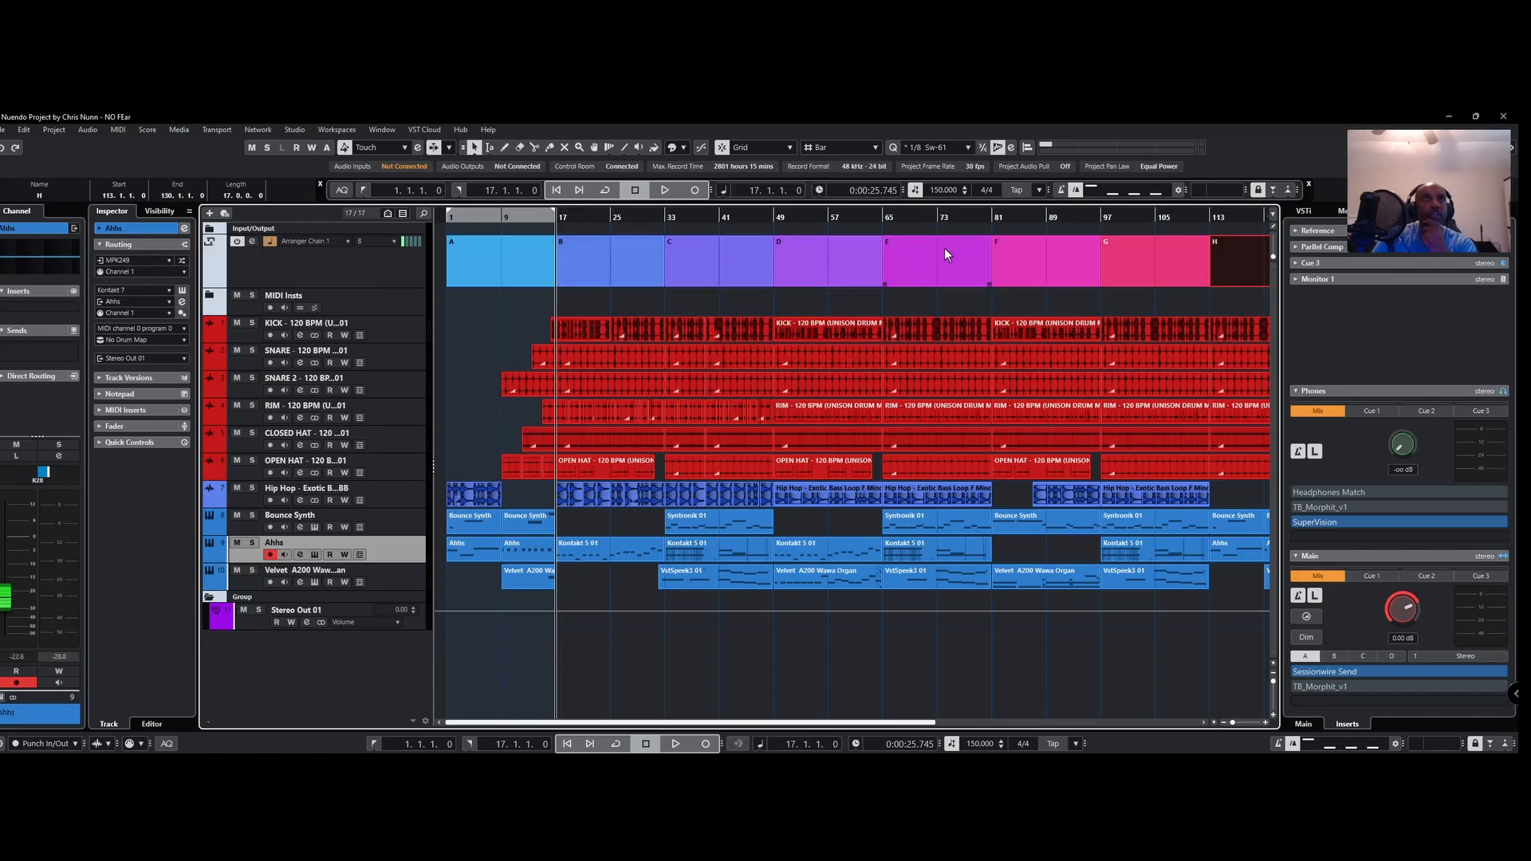
click(1025, 261)
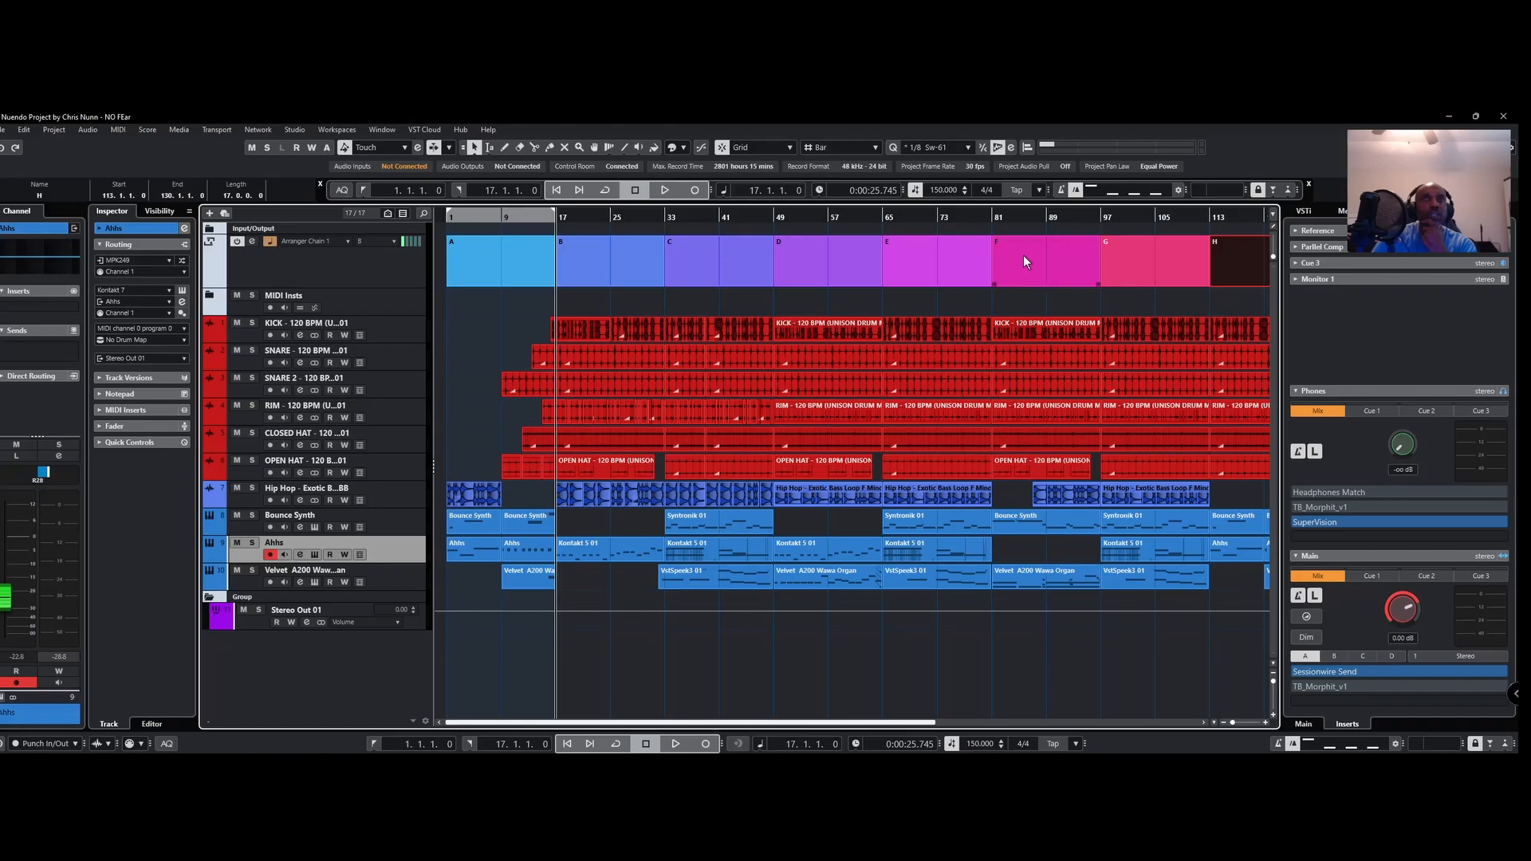
click(1147, 252)
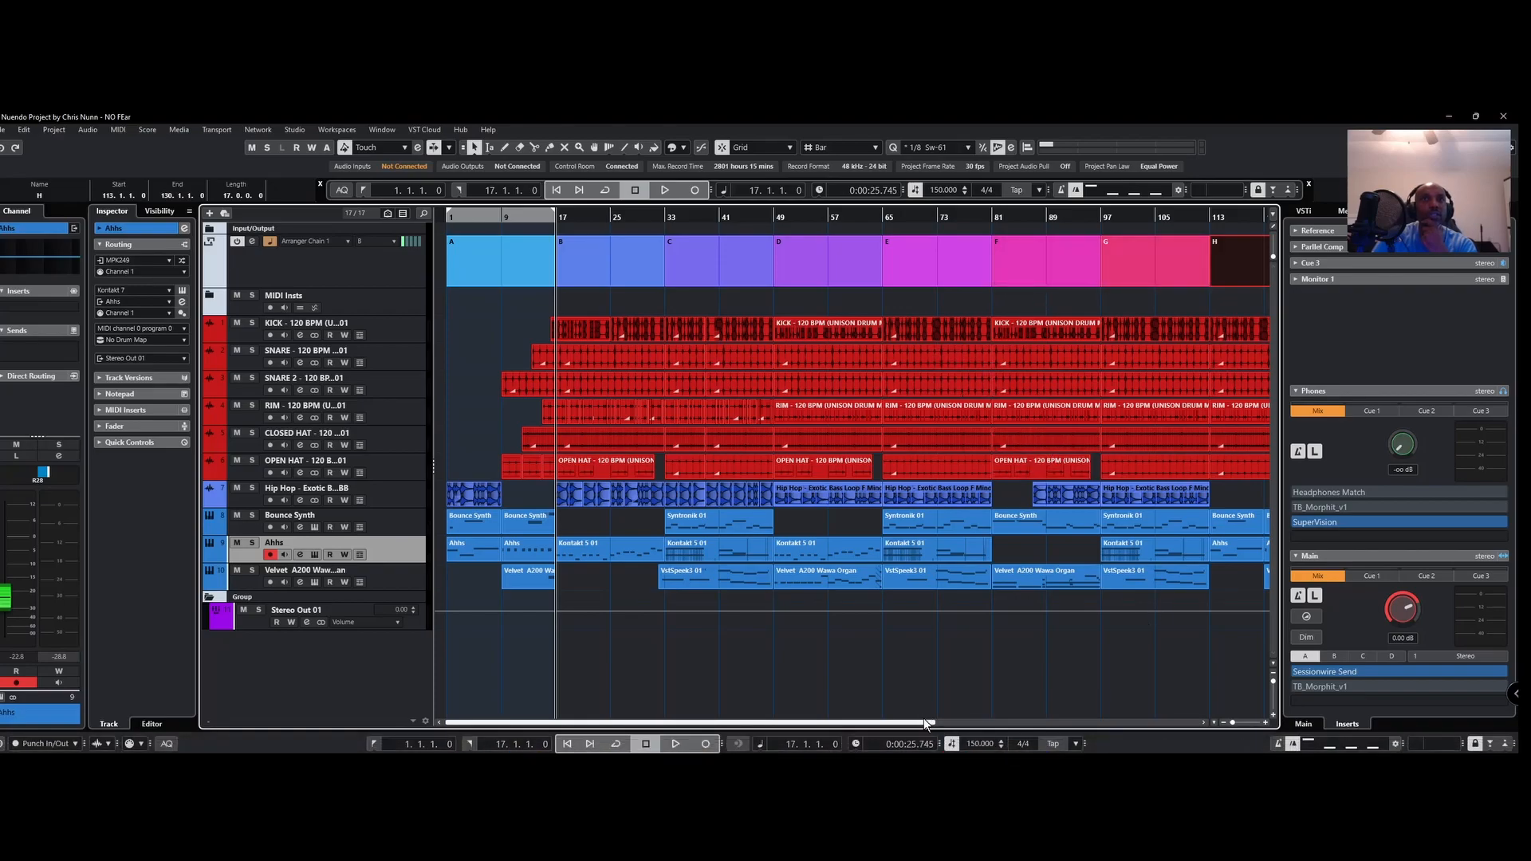
drag(928, 721, 982, 722)
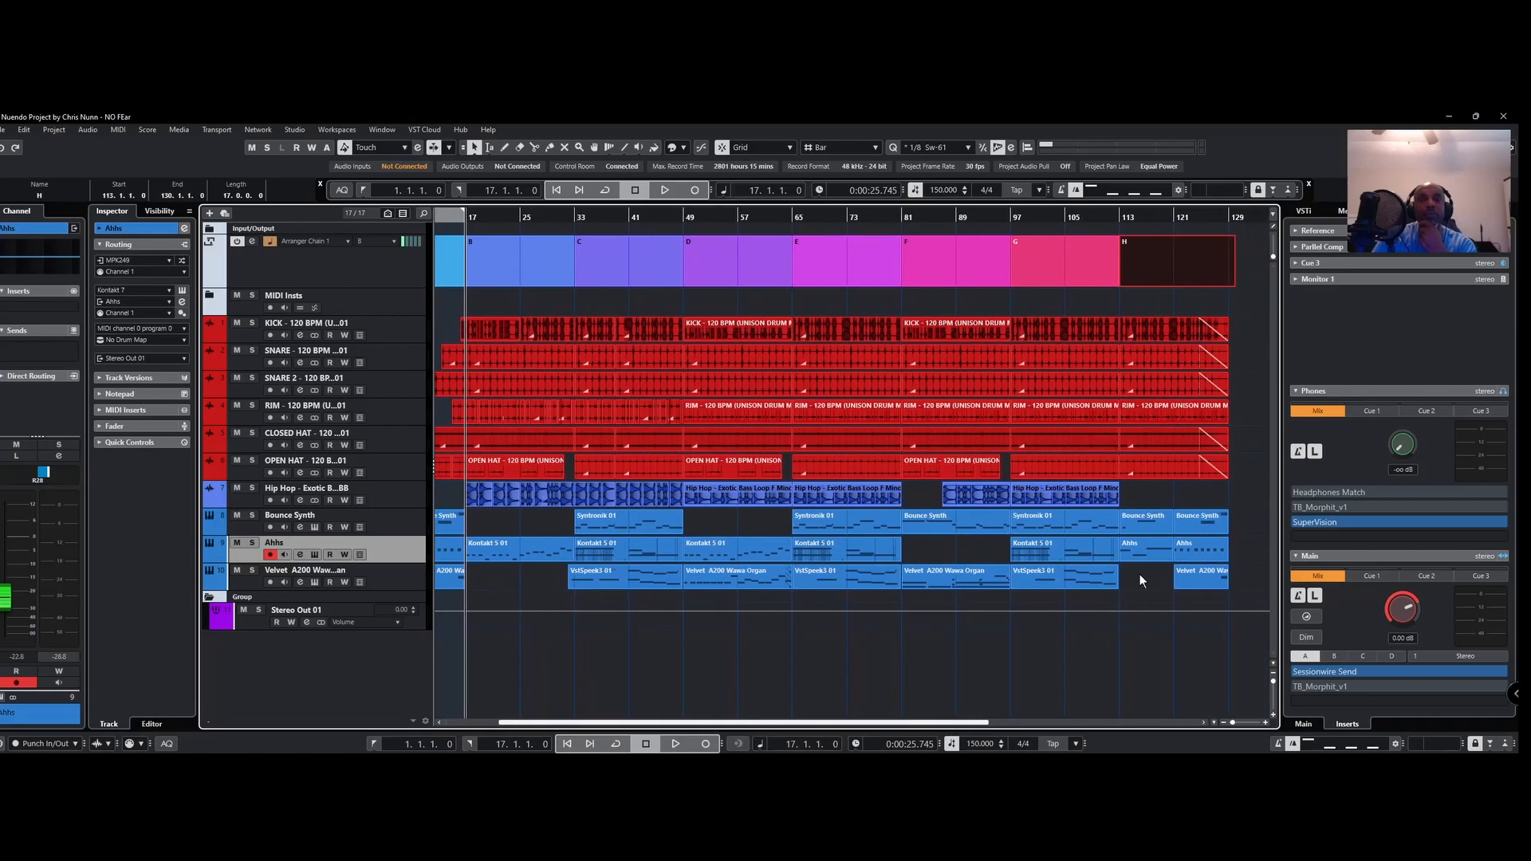
drag(878, 719, 830, 721)
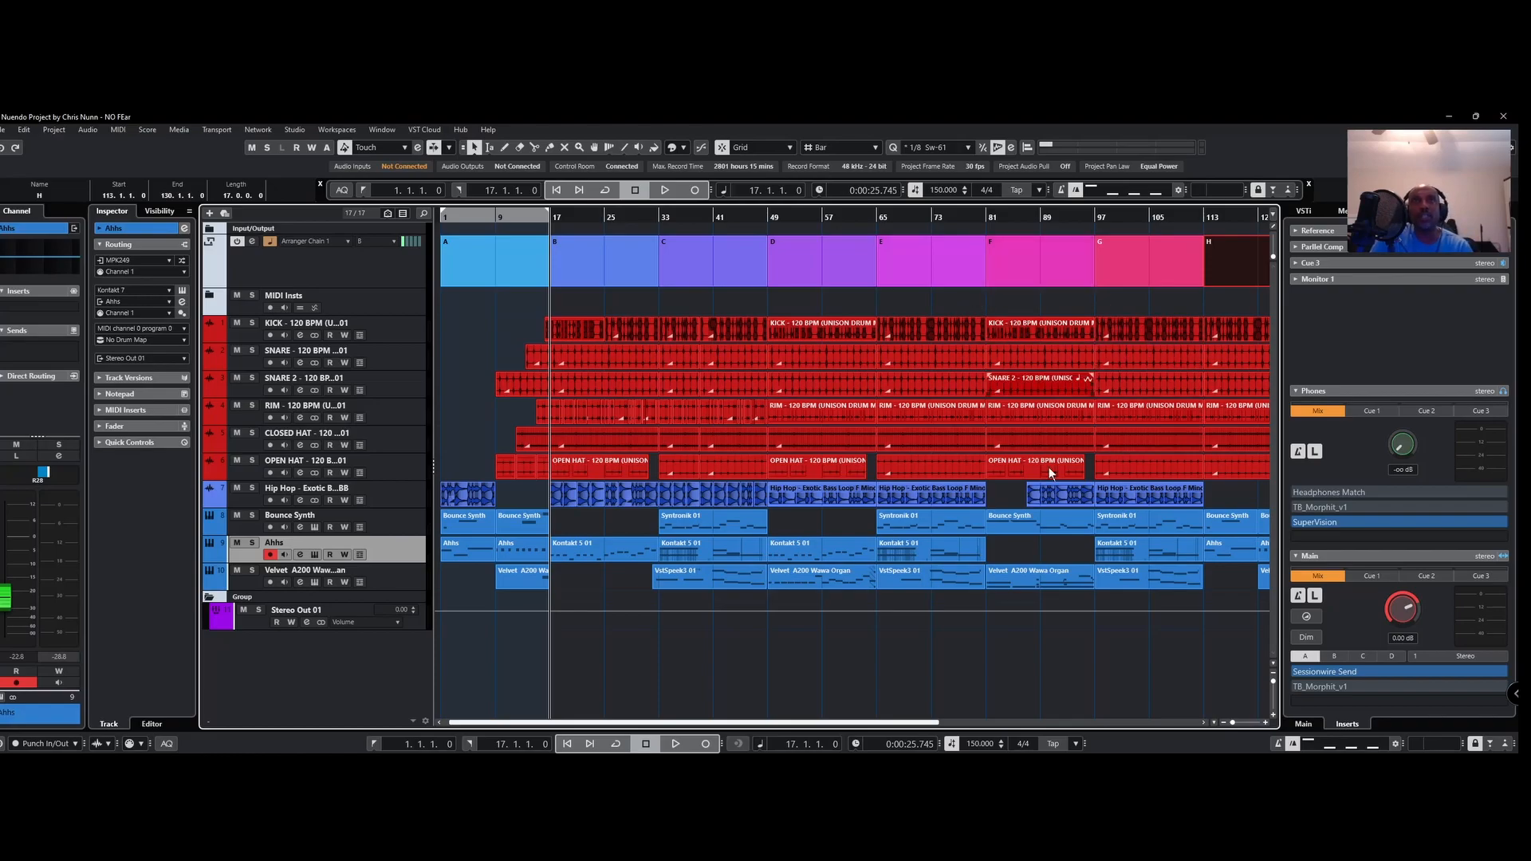
drag(938, 722, 973, 725)
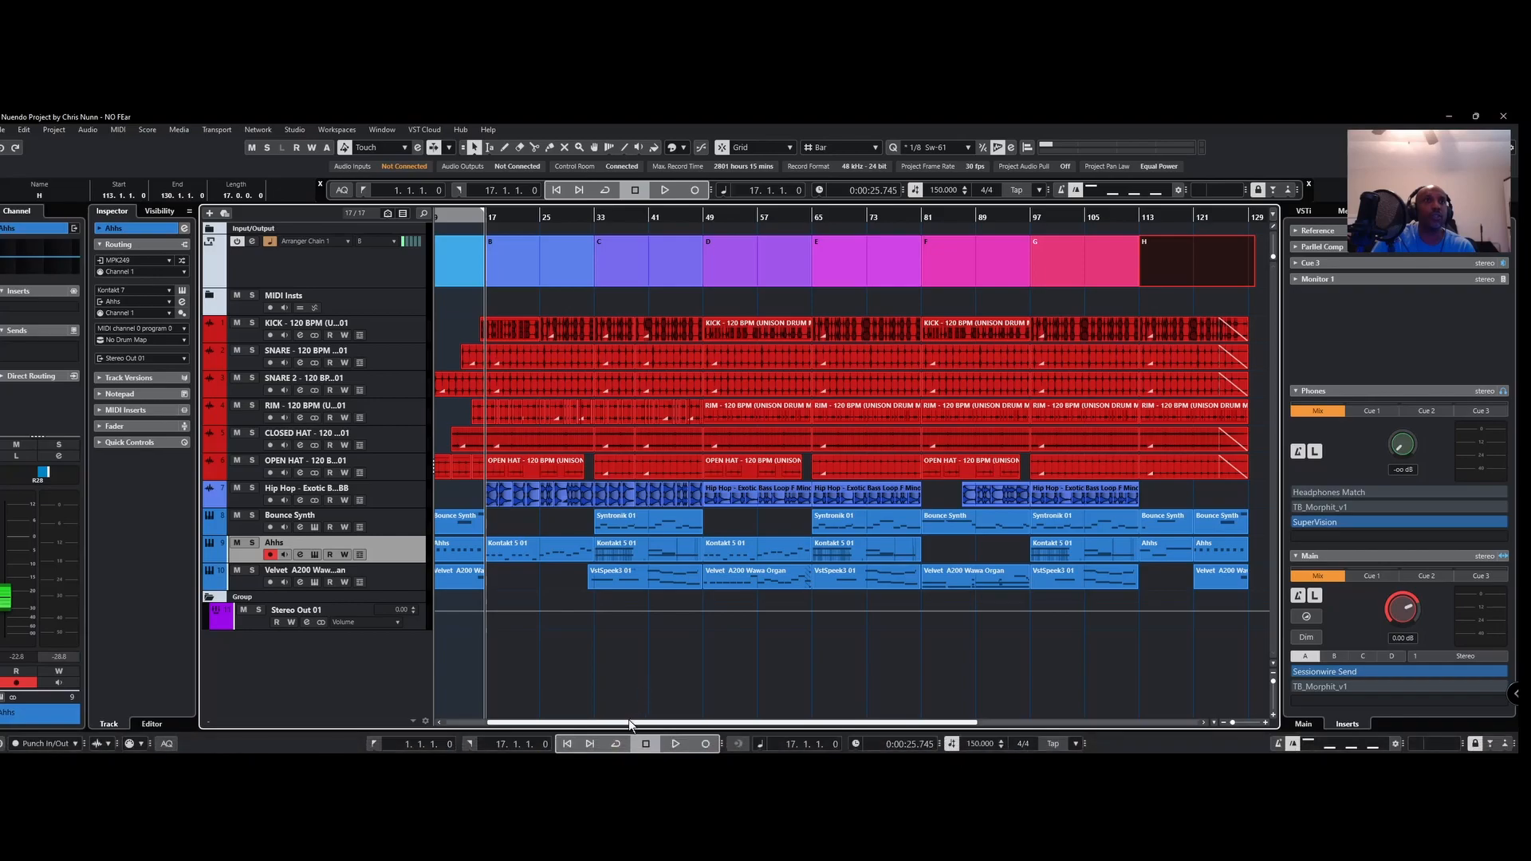
drag(628, 723, 586, 723)
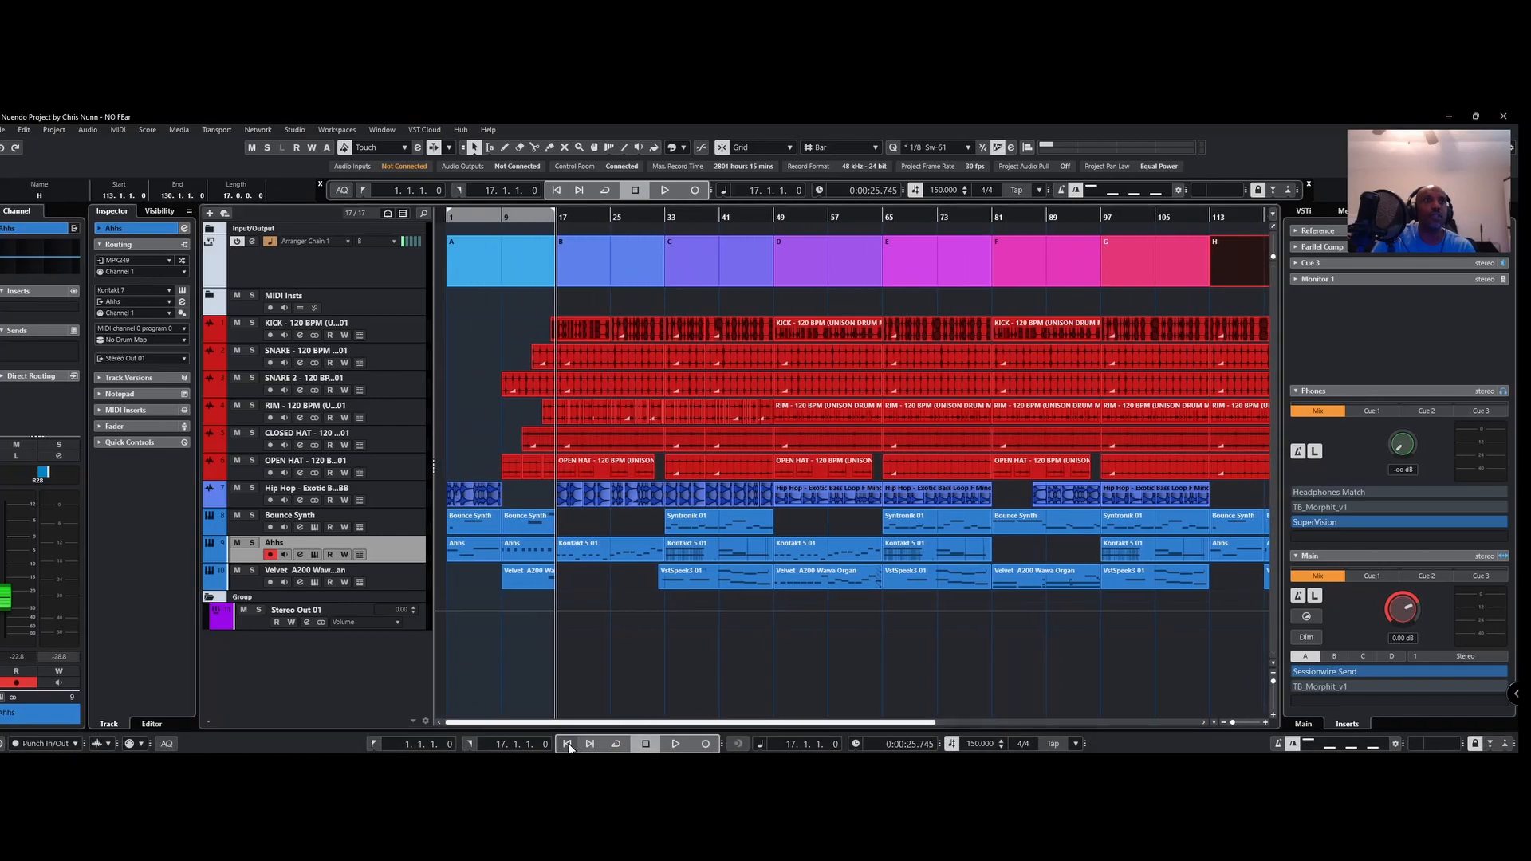
Step: Enable cycling over bars 1 to 17 and play section A from the project start, stopping after a few bars
click(554, 197)
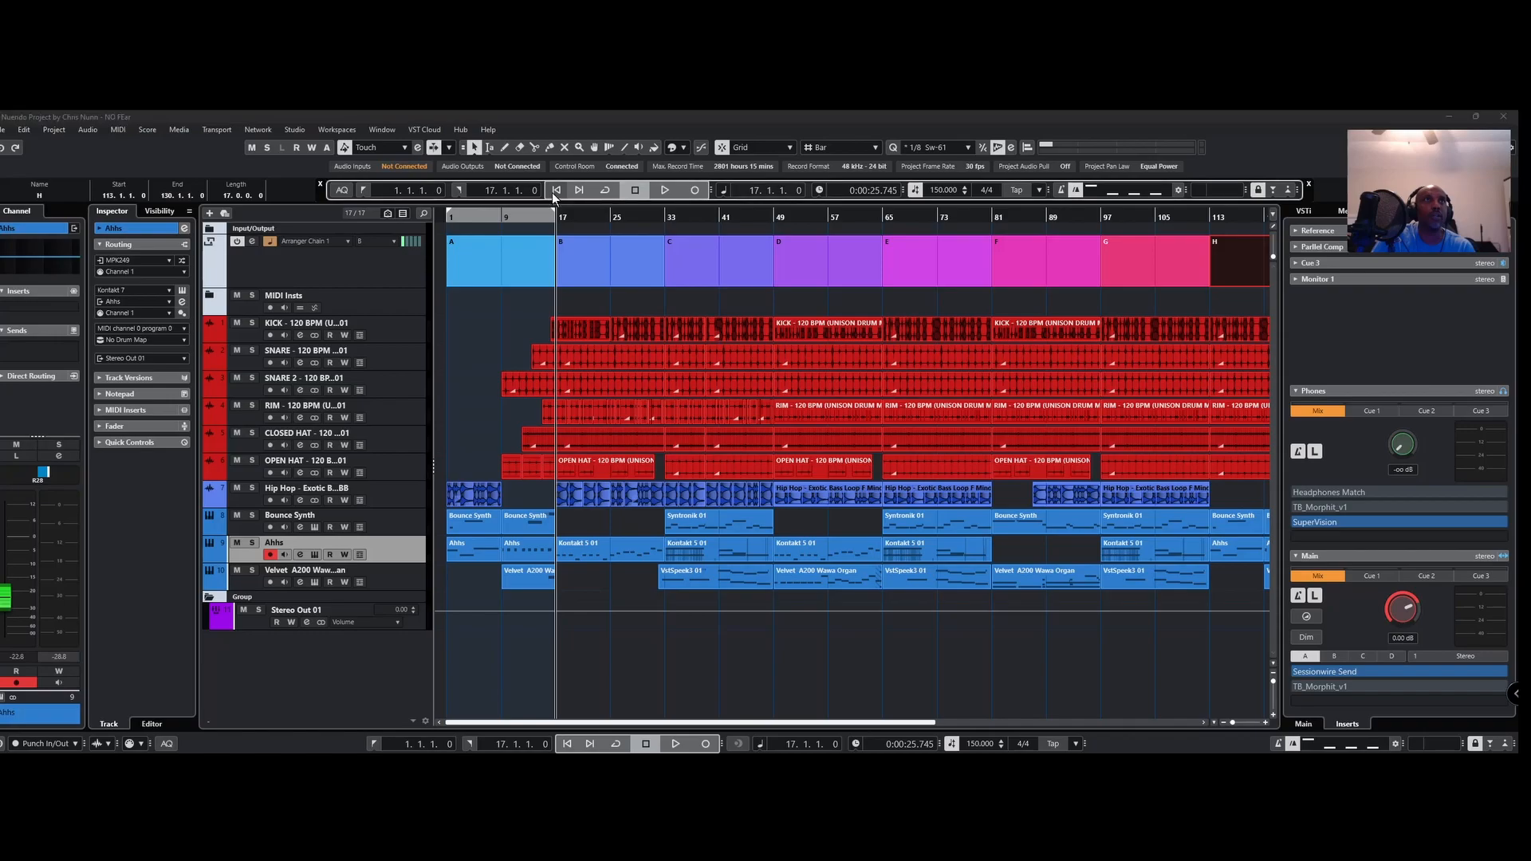
click(492, 213)
key(Home)
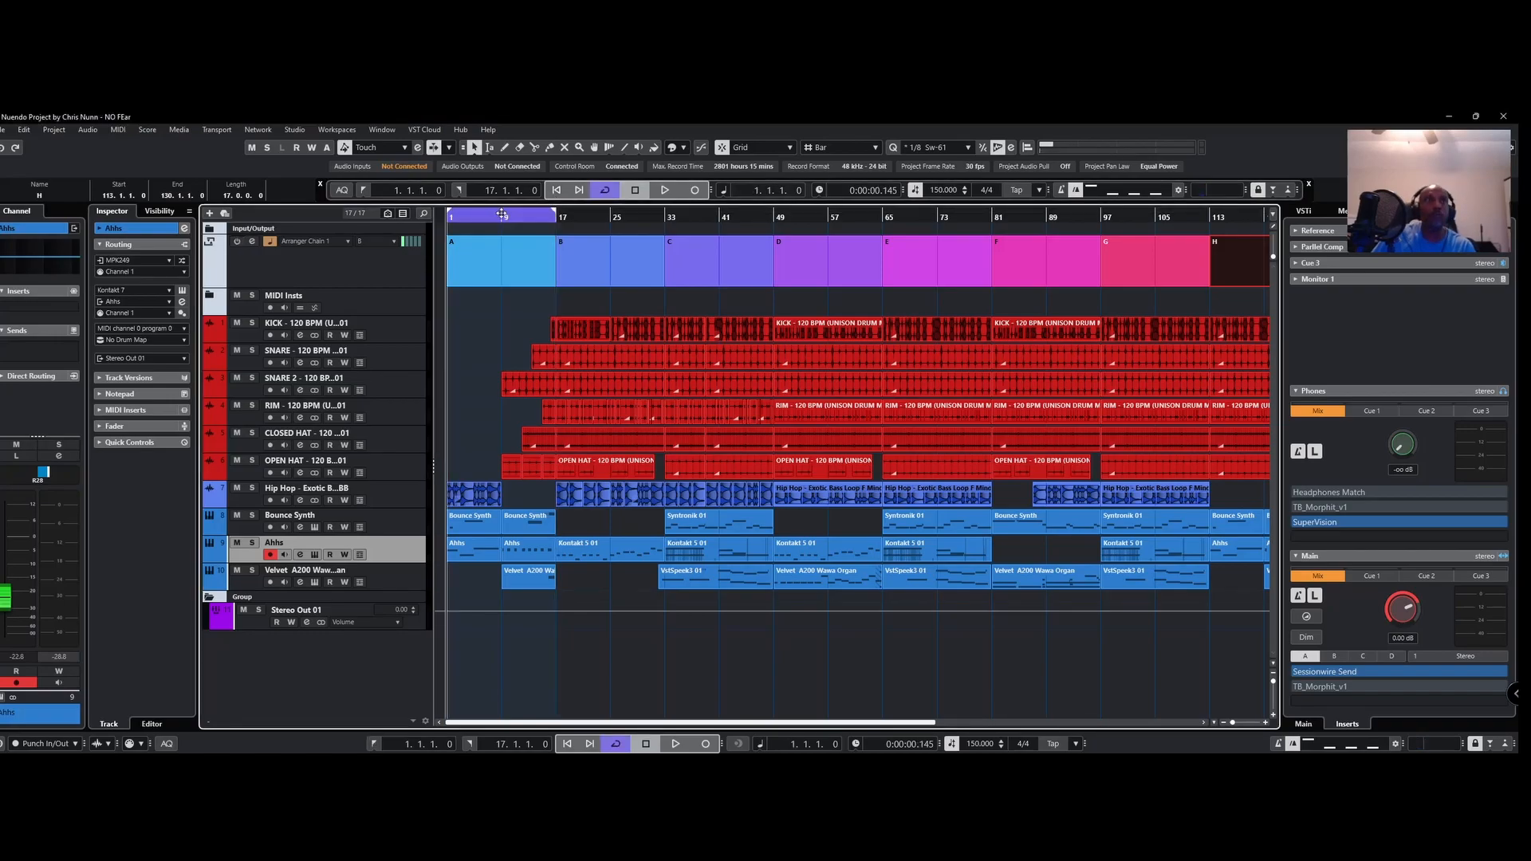
click(676, 744)
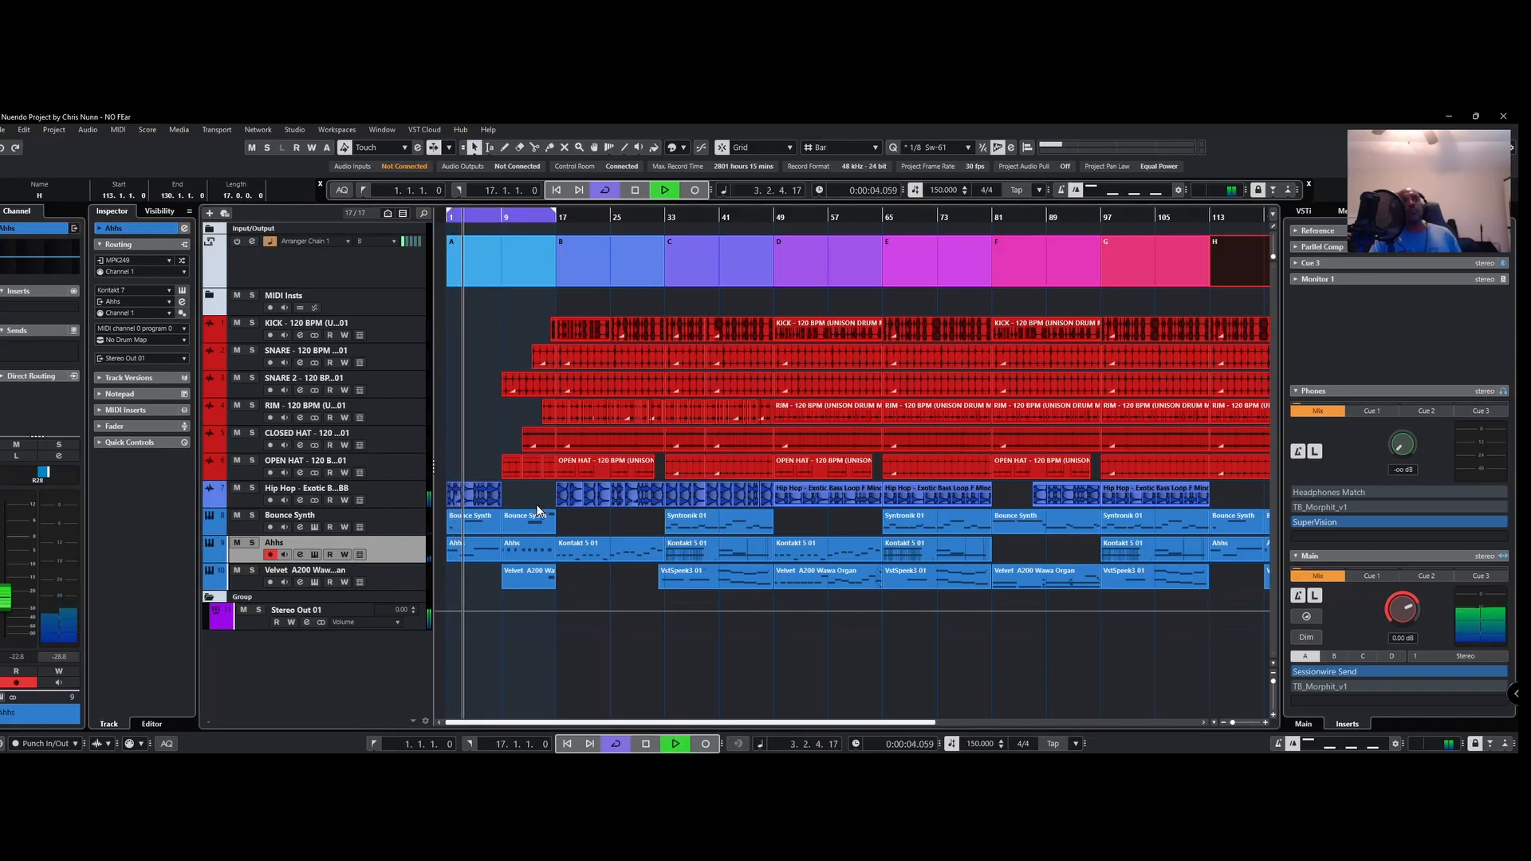
click(646, 744)
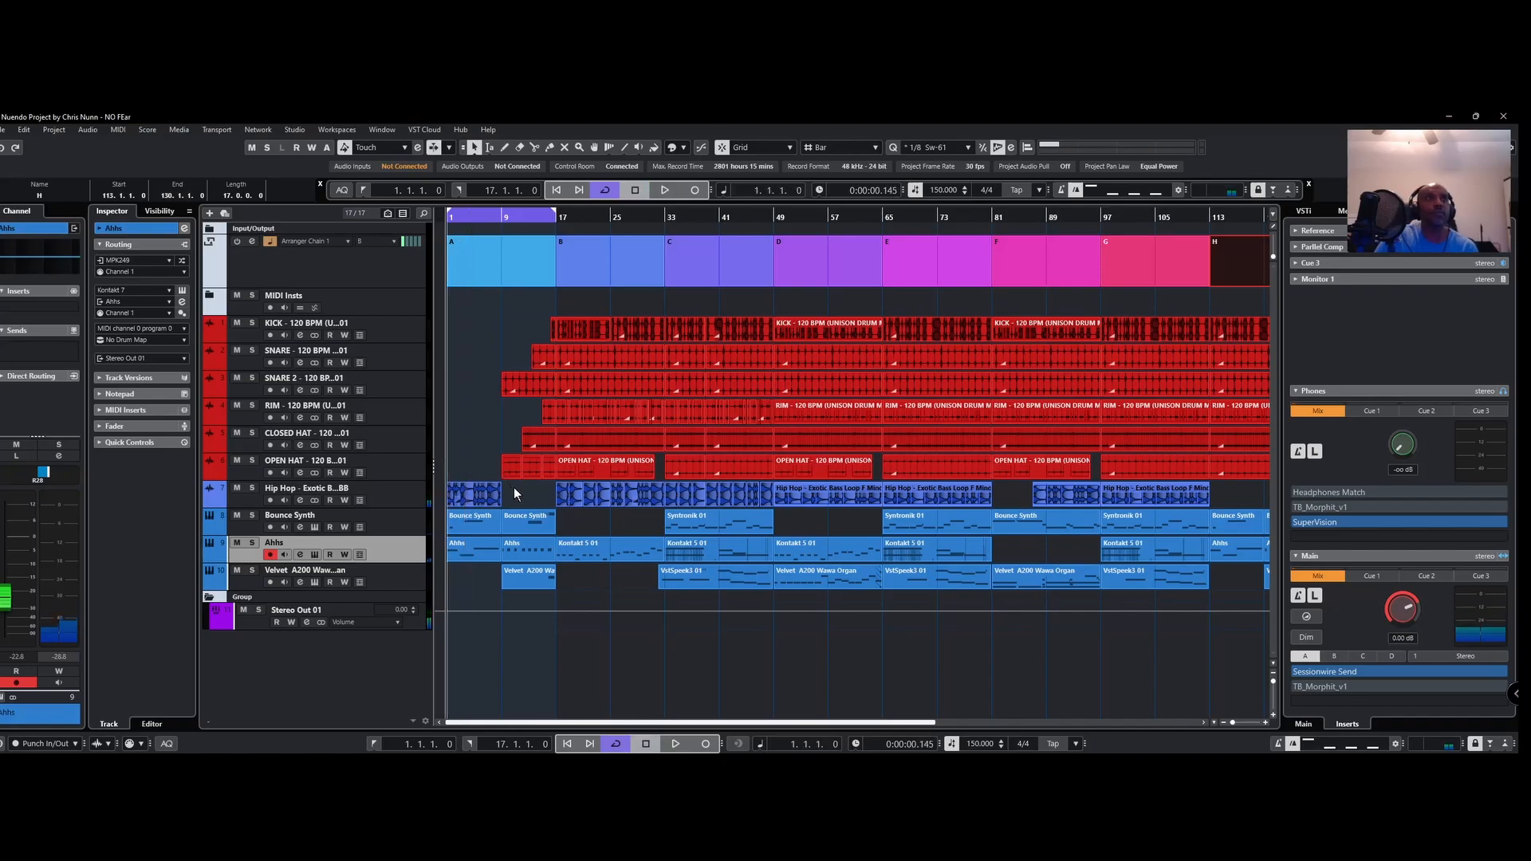
Step: Play section A and copy the Hip Hop bass loop clip from bar 1 to bars 9–17, stopping playback when done
click(675, 744)
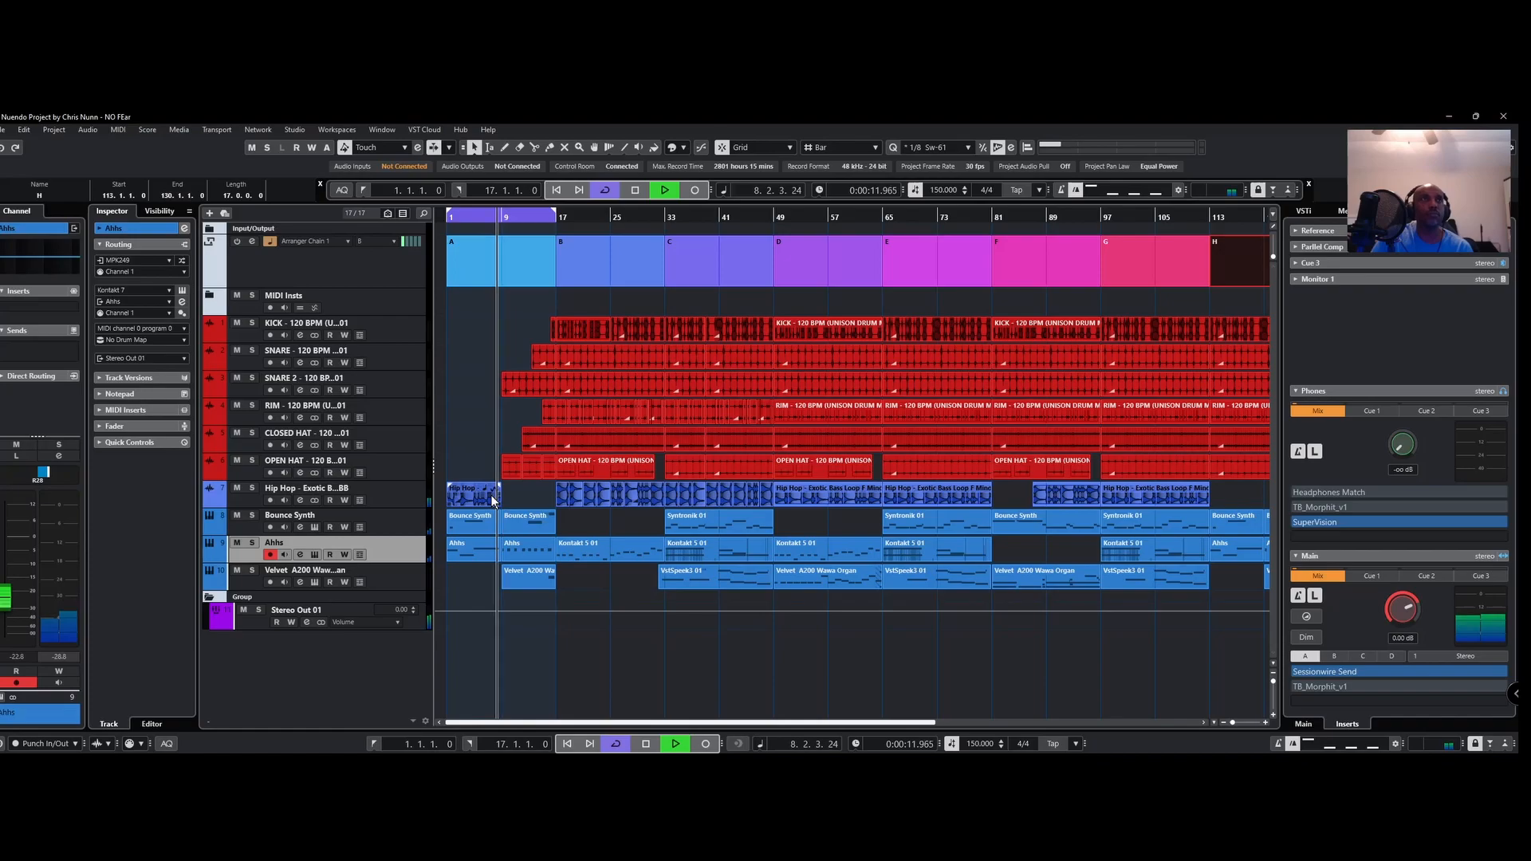
drag(492, 500, 539, 502)
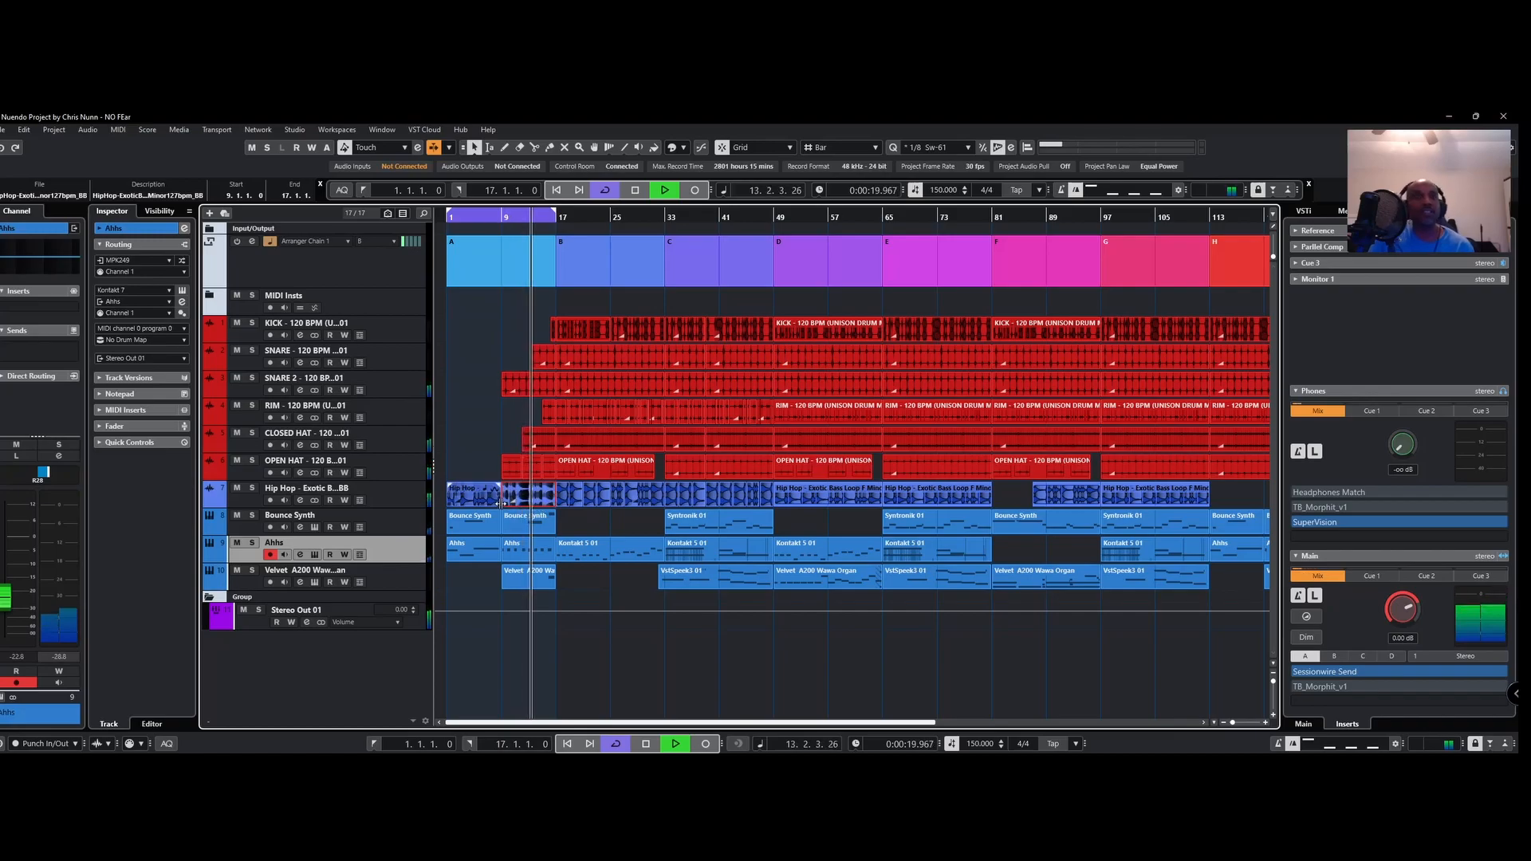
click(531, 496)
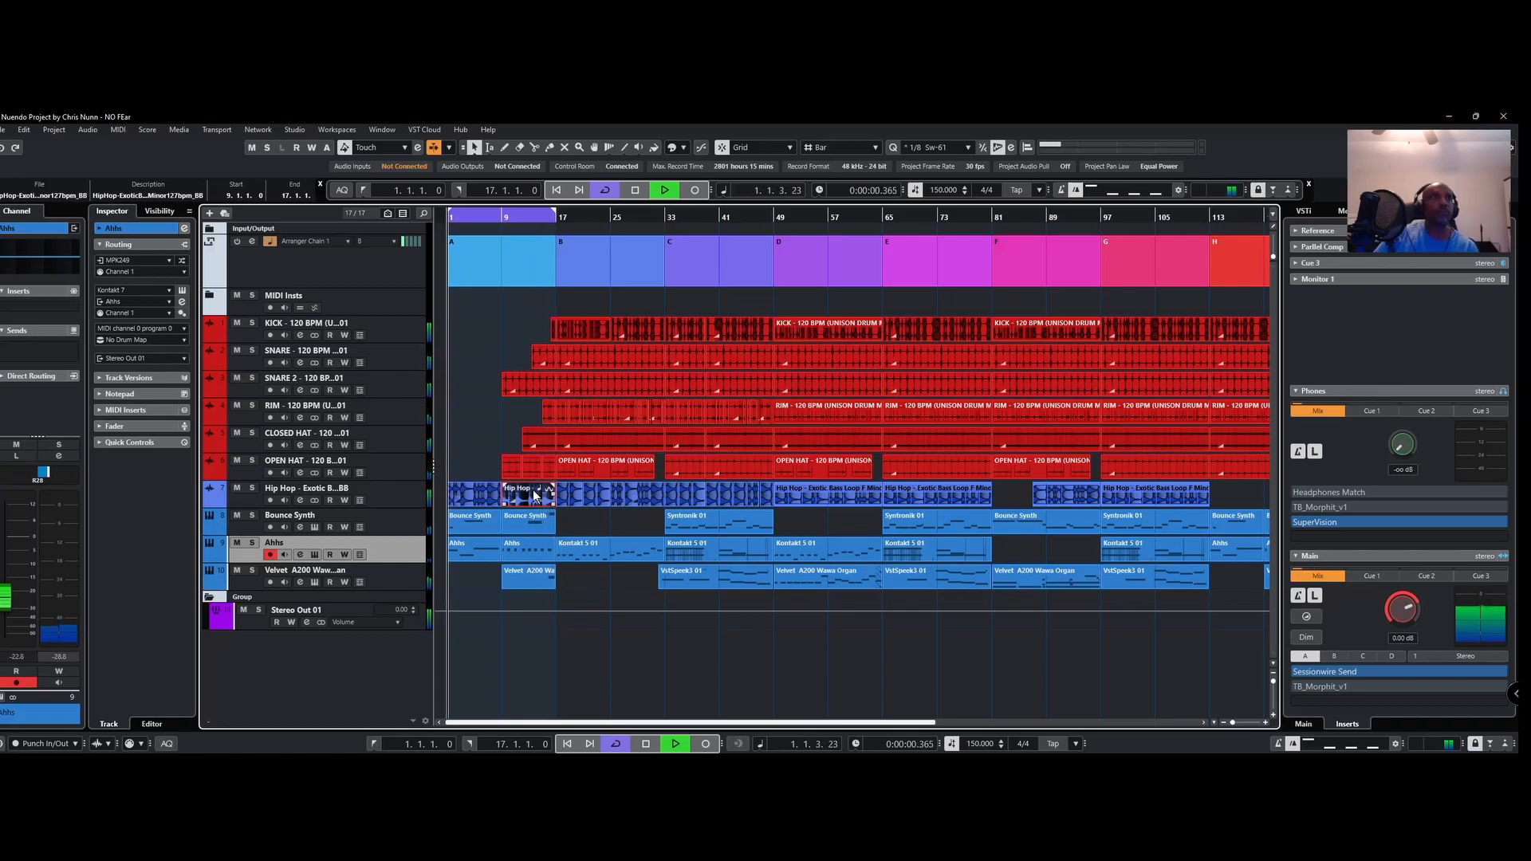
key(space)
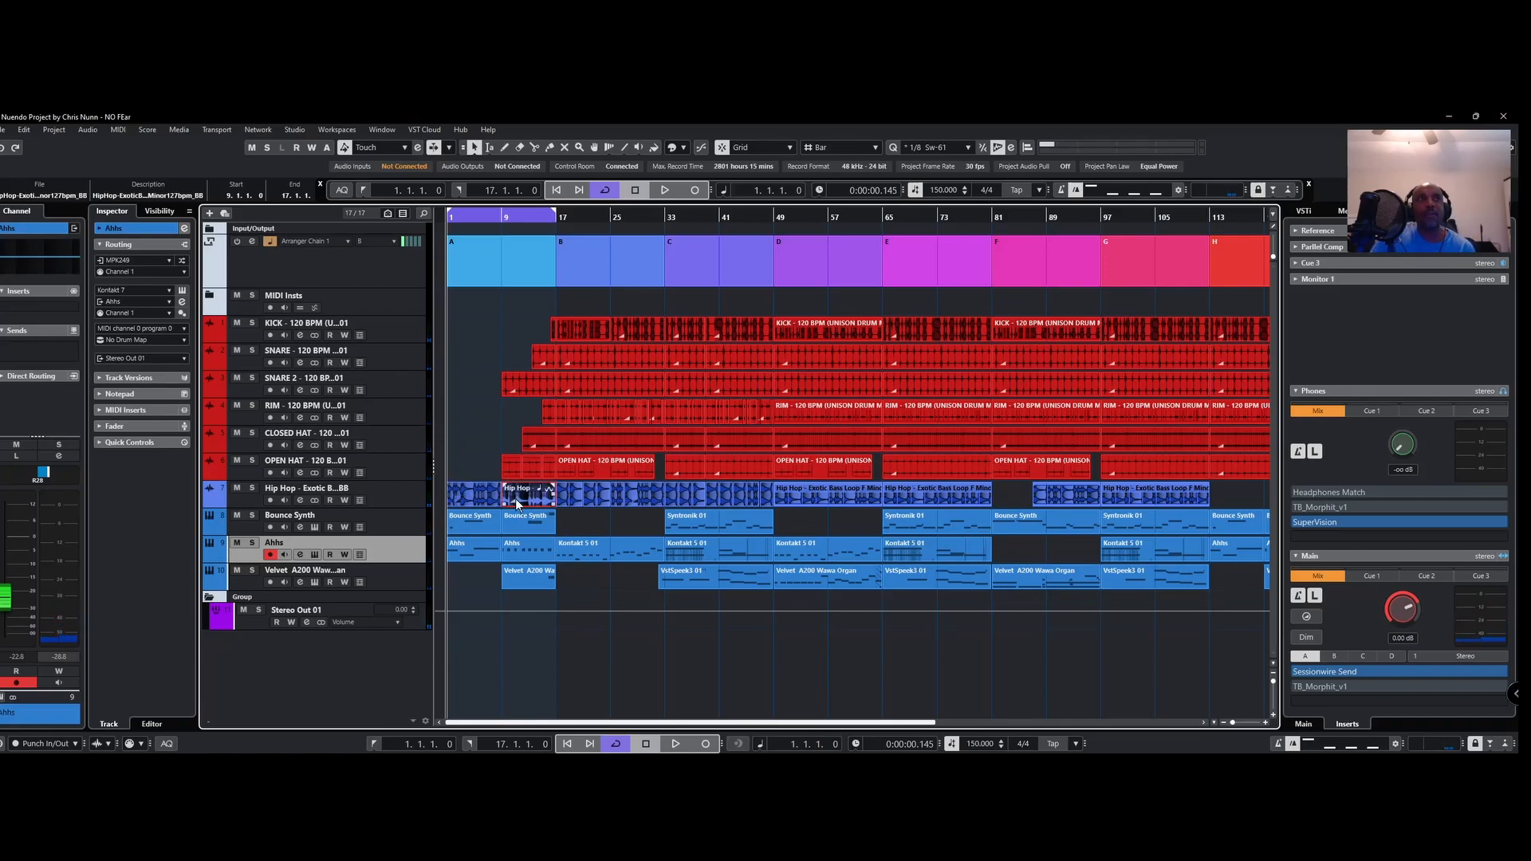
Step: Select the first Hip Hop bass loop clip and solo its track together with the KICK track
click(534, 499)
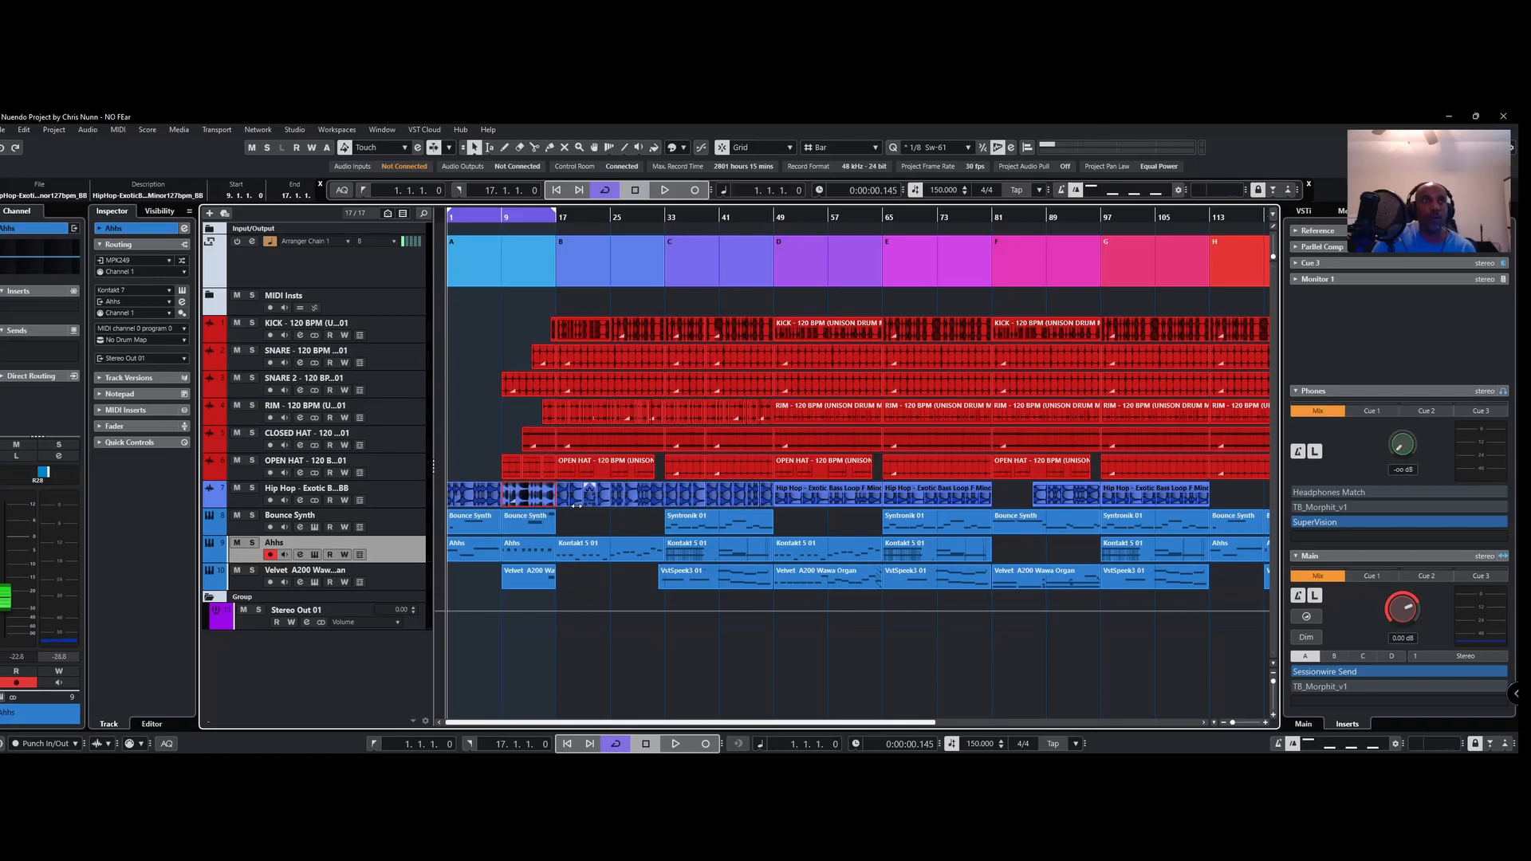
click(483, 498)
click(405, 501)
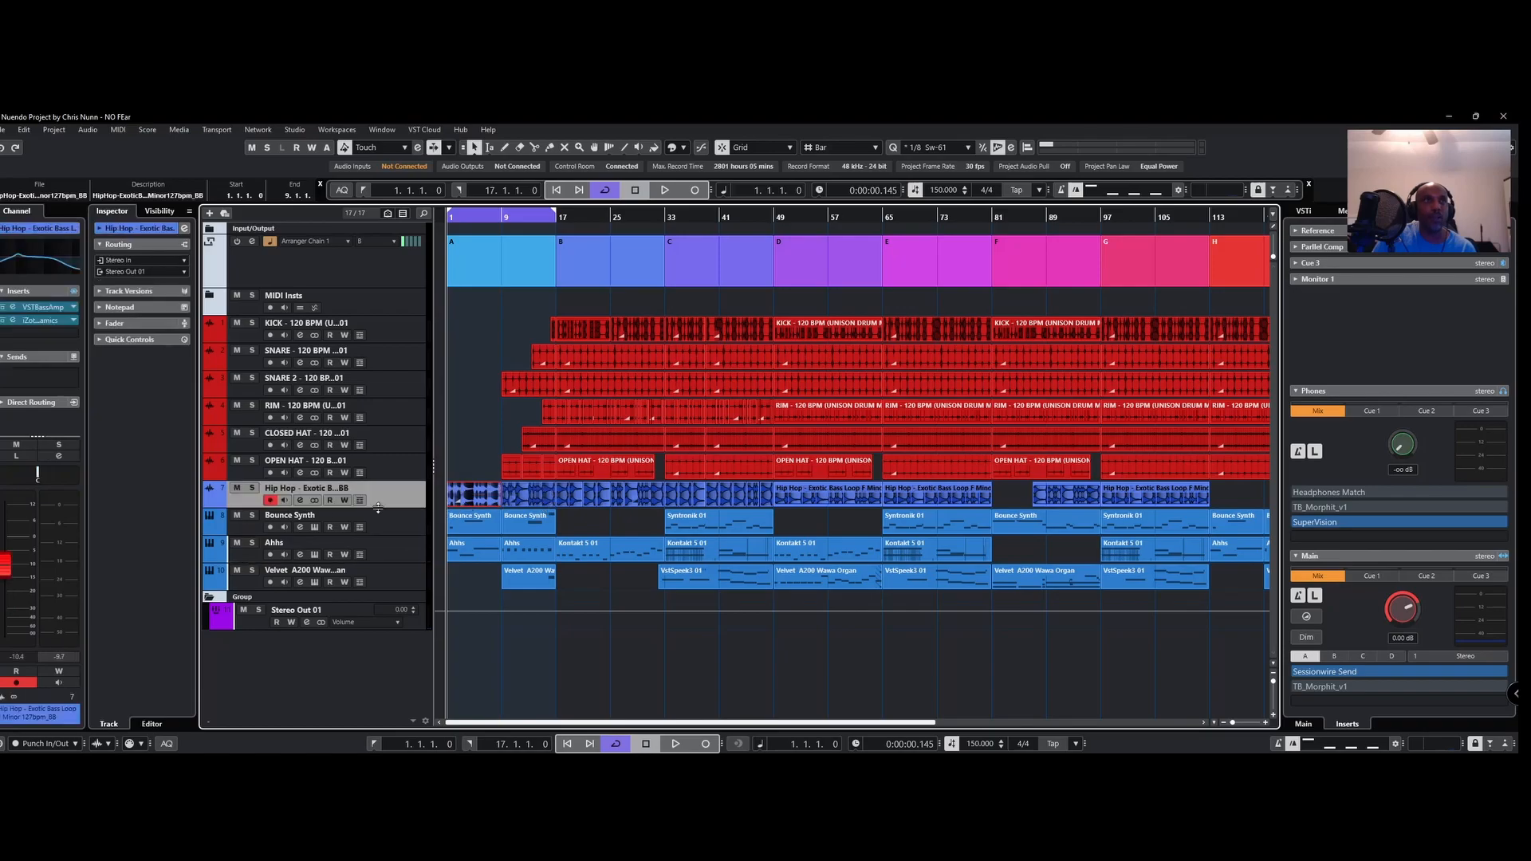
click(252, 488)
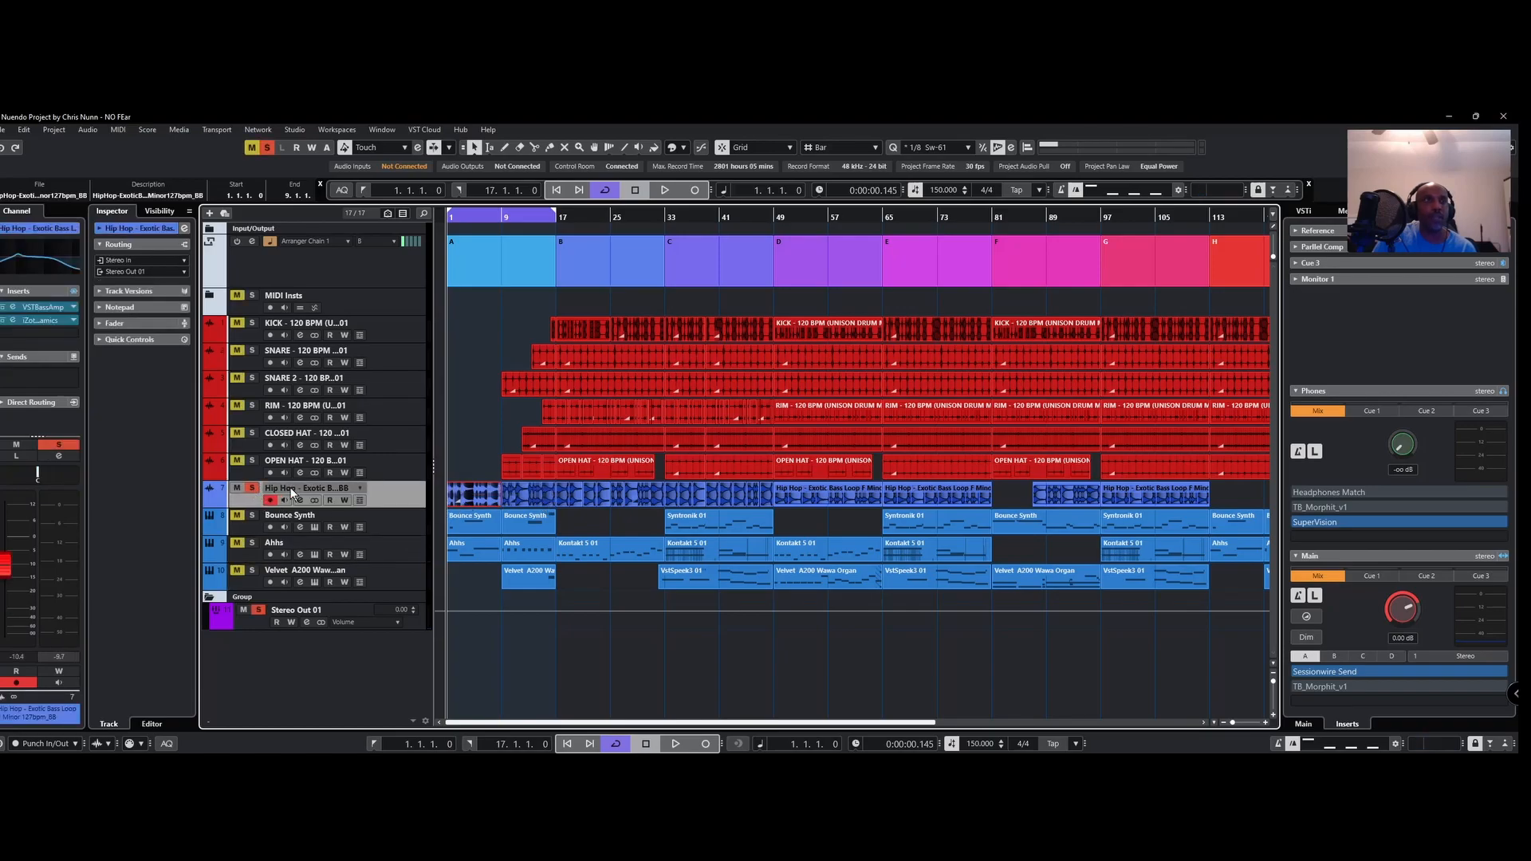
double_click(291, 489)
triple_click(283, 488)
click(471, 496)
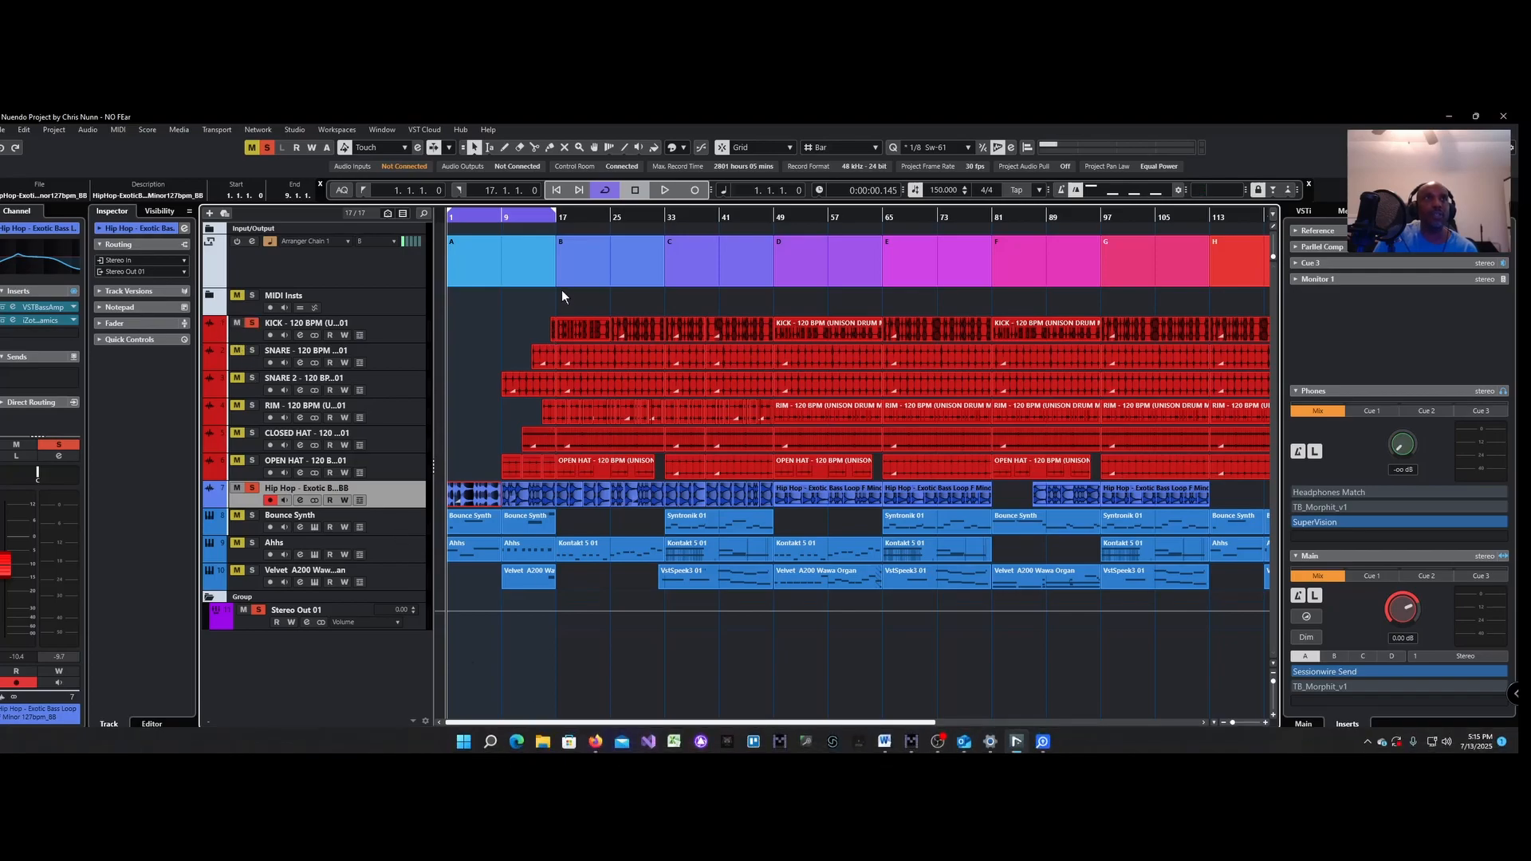
Step: Move the cycle range to bars 17–33 and play the soloed bass and kick together over section B
drag(521, 217, 629, 216)
click(609, 242)
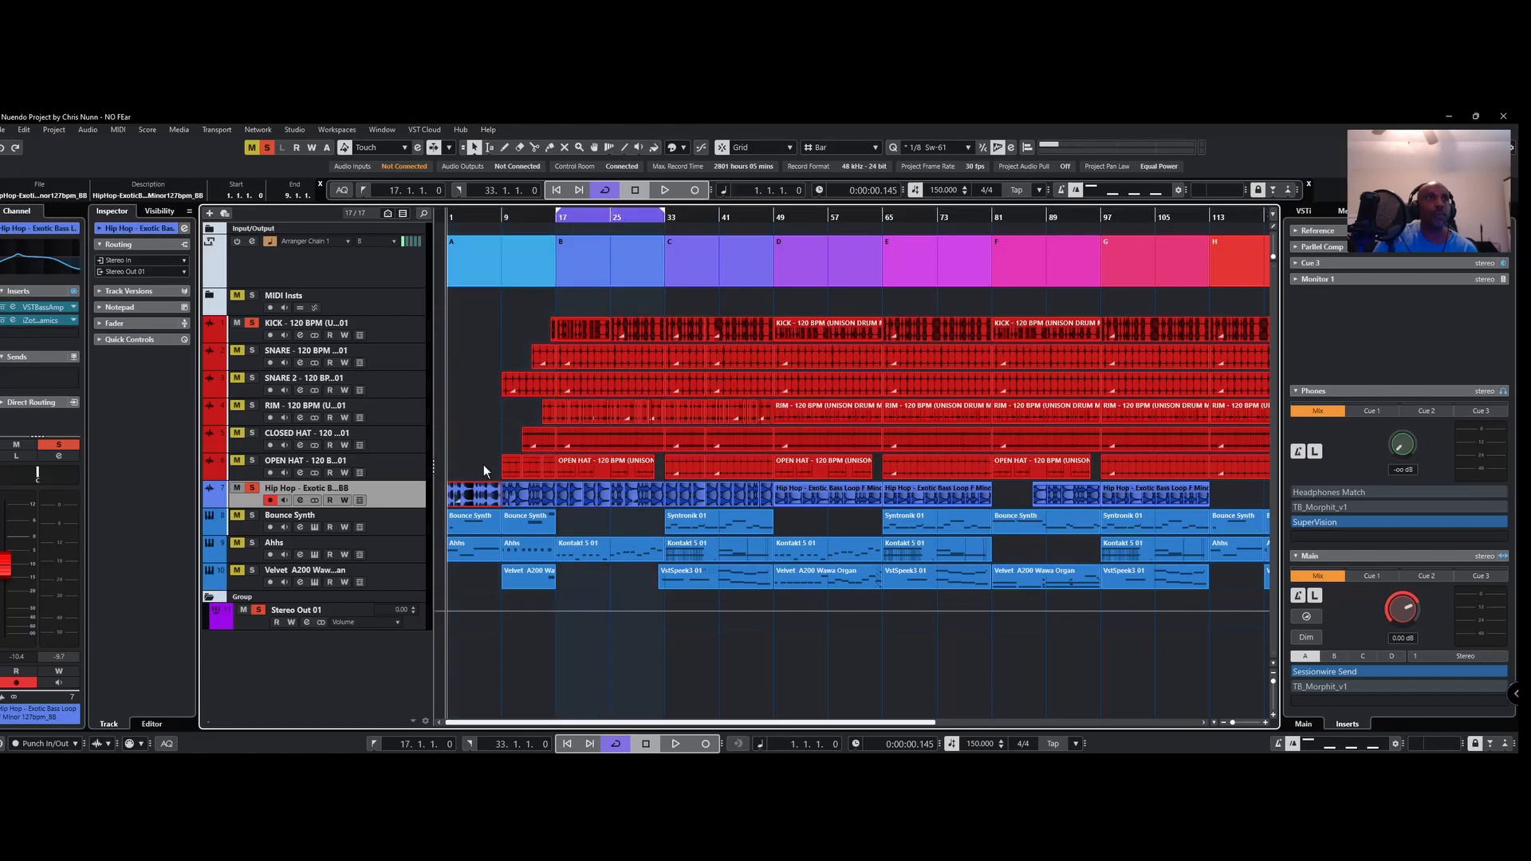
click(707, 744)
click(647, 744)
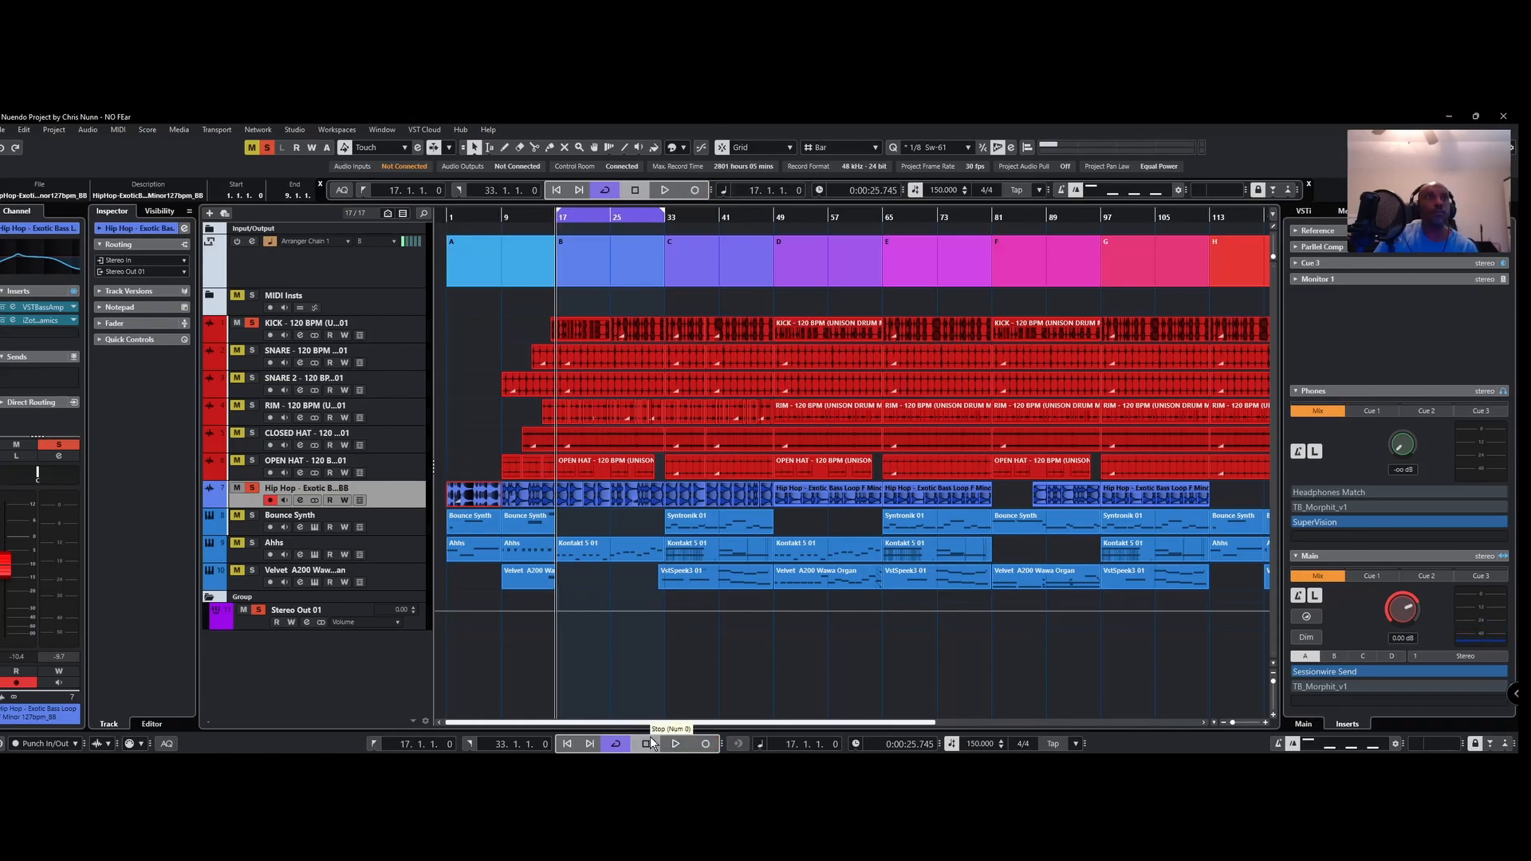
click(681, 747)
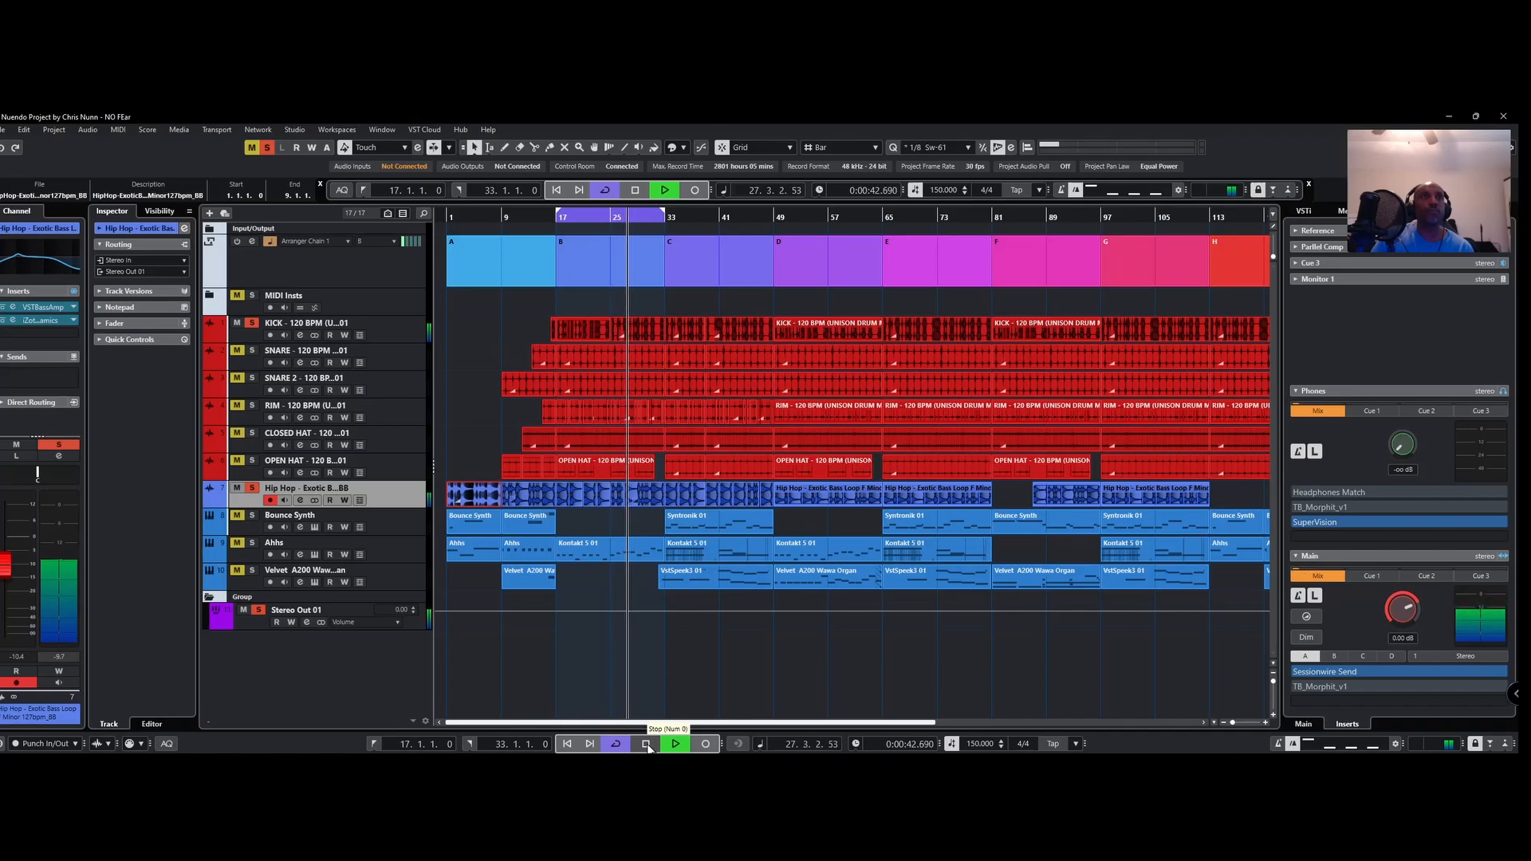
click(646, 745)
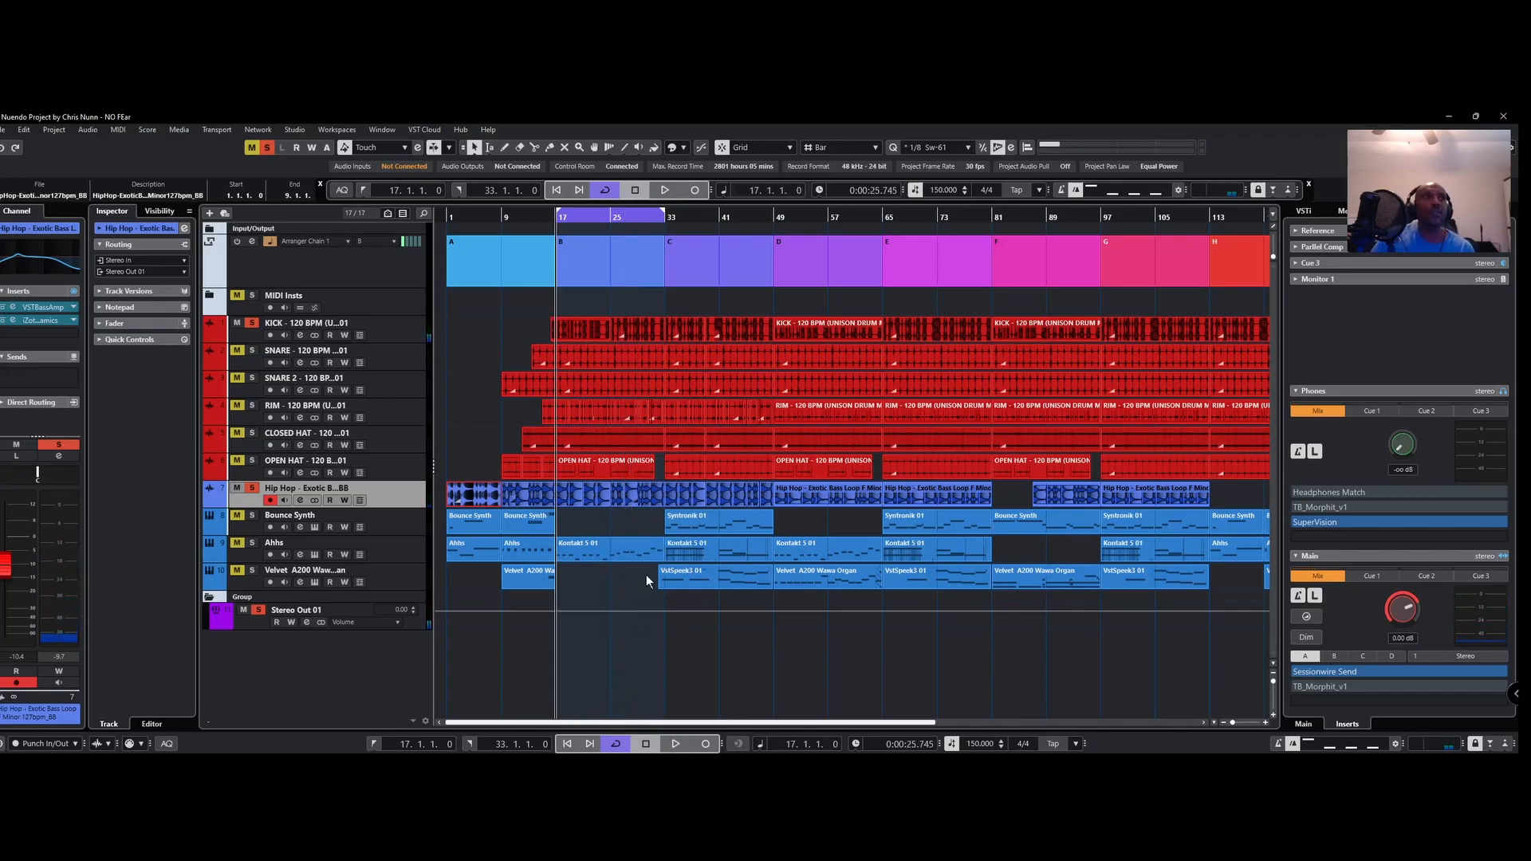
Step: Solo the remaining drum tracks from SNARE to OPEN HAT and play them with the bass over section B
click(232, 348)
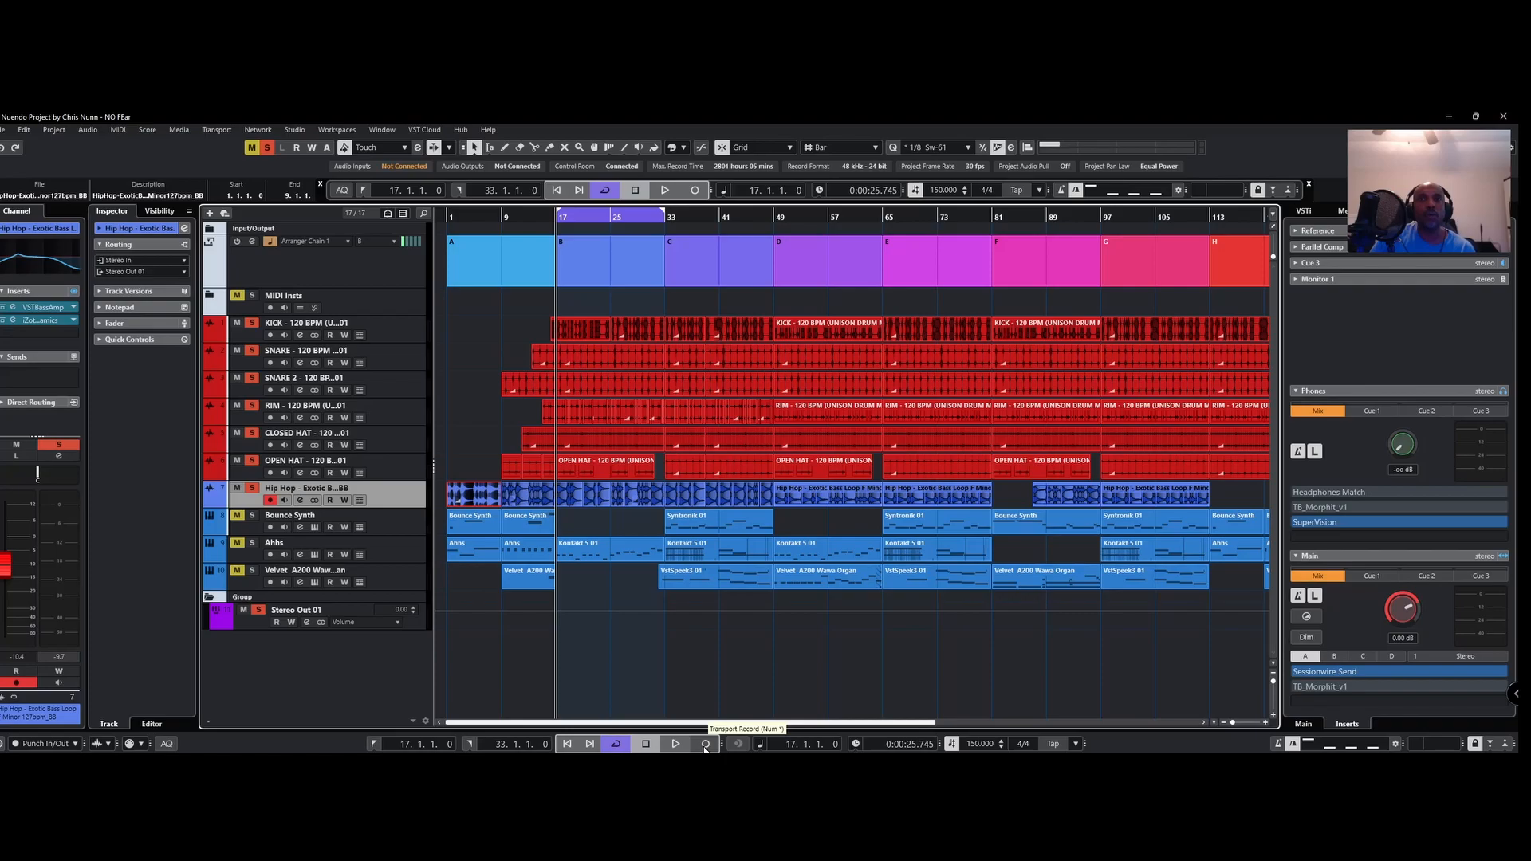
click(675, 744)
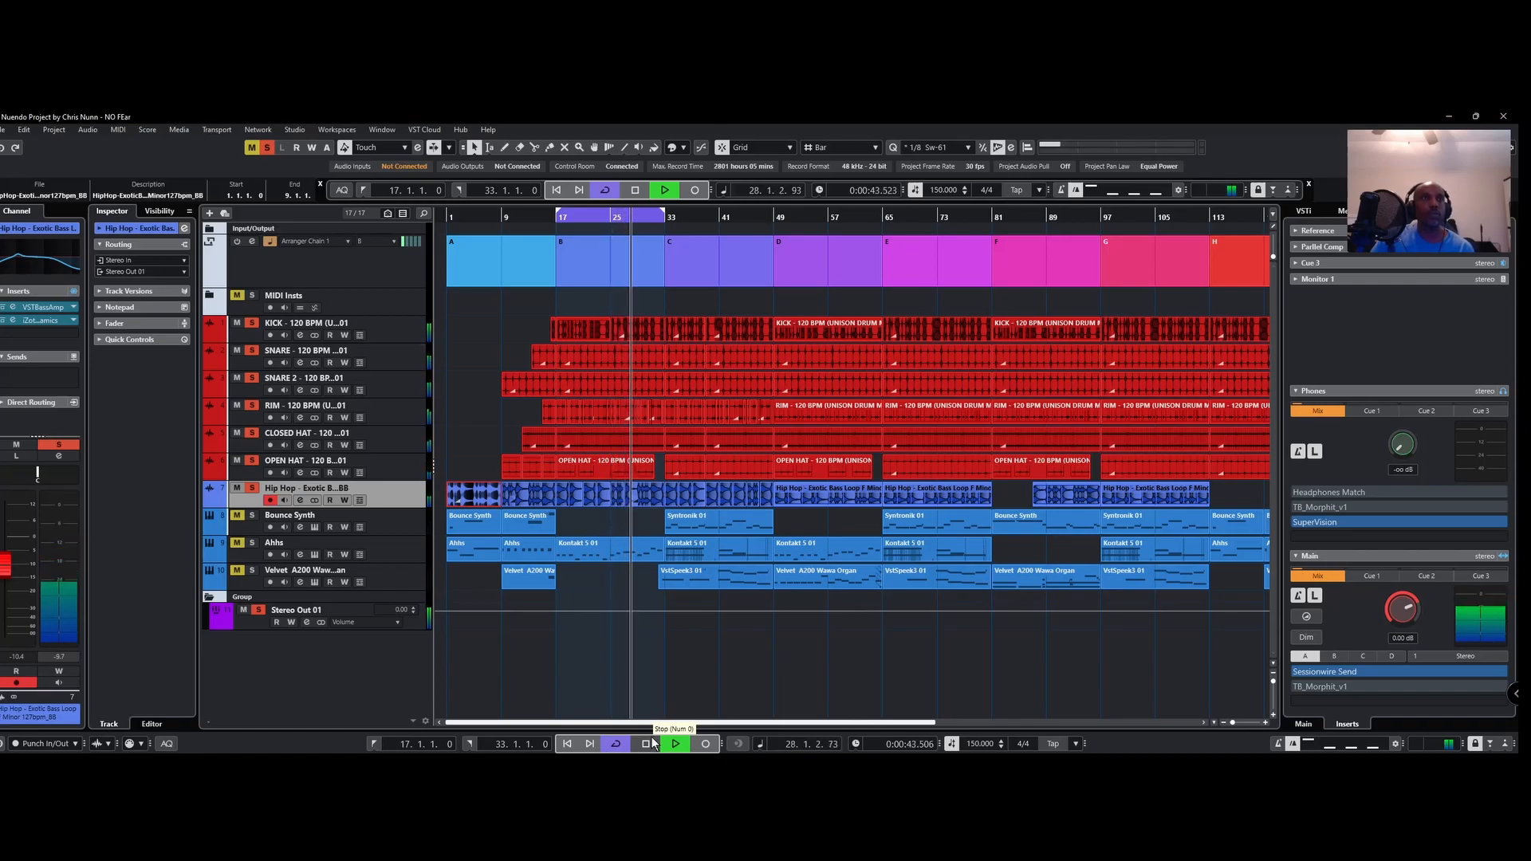
click(652, 742)
Step: Set the cycle range to bars 1–9 at the project start and expand the MIDI Insts folder track
click(575, 215)
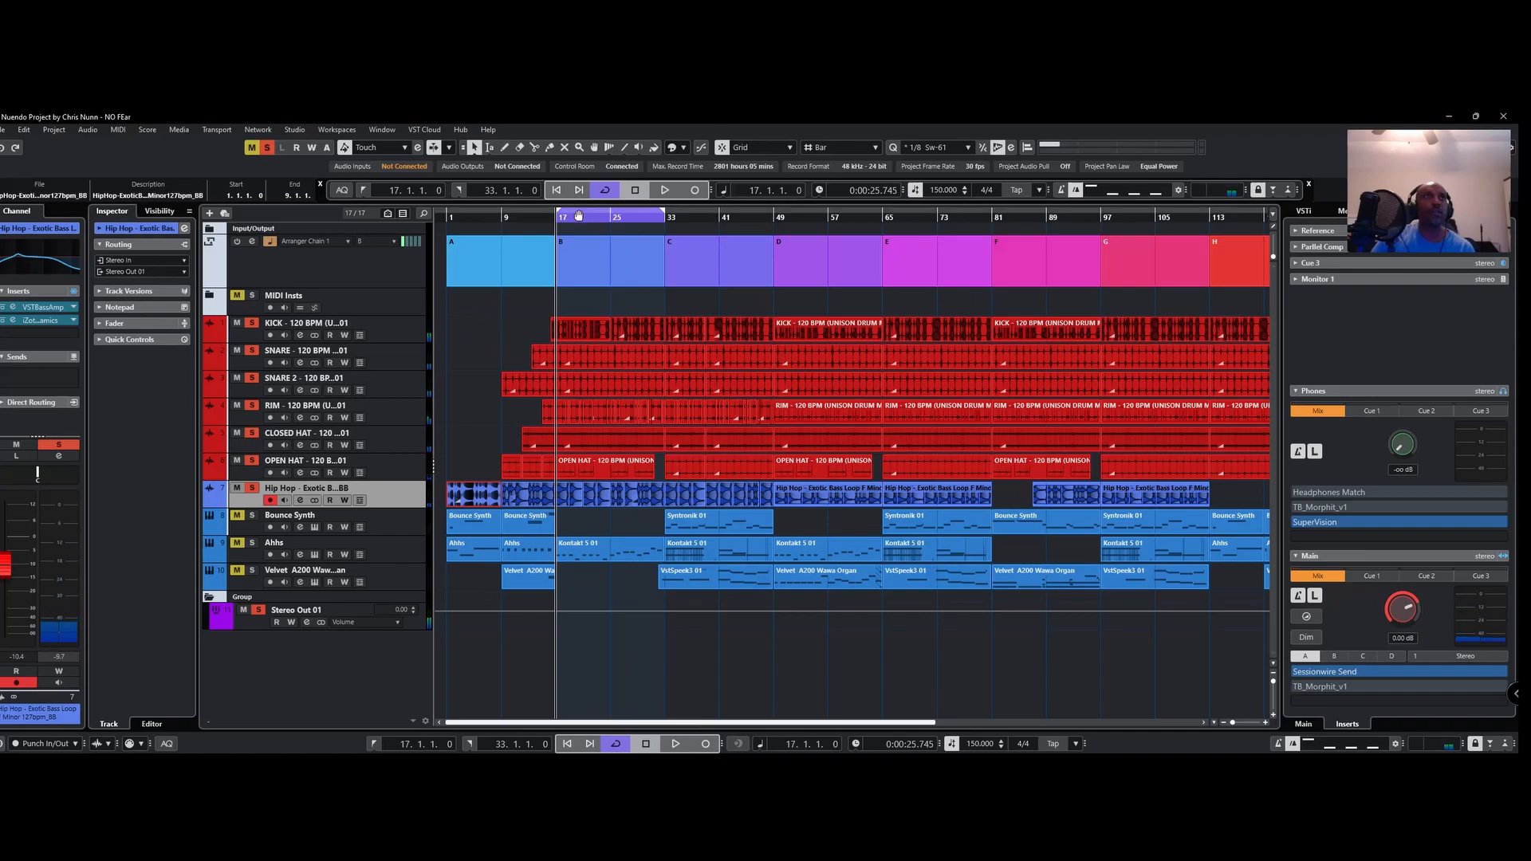
drag(575, 215, 523, 222)
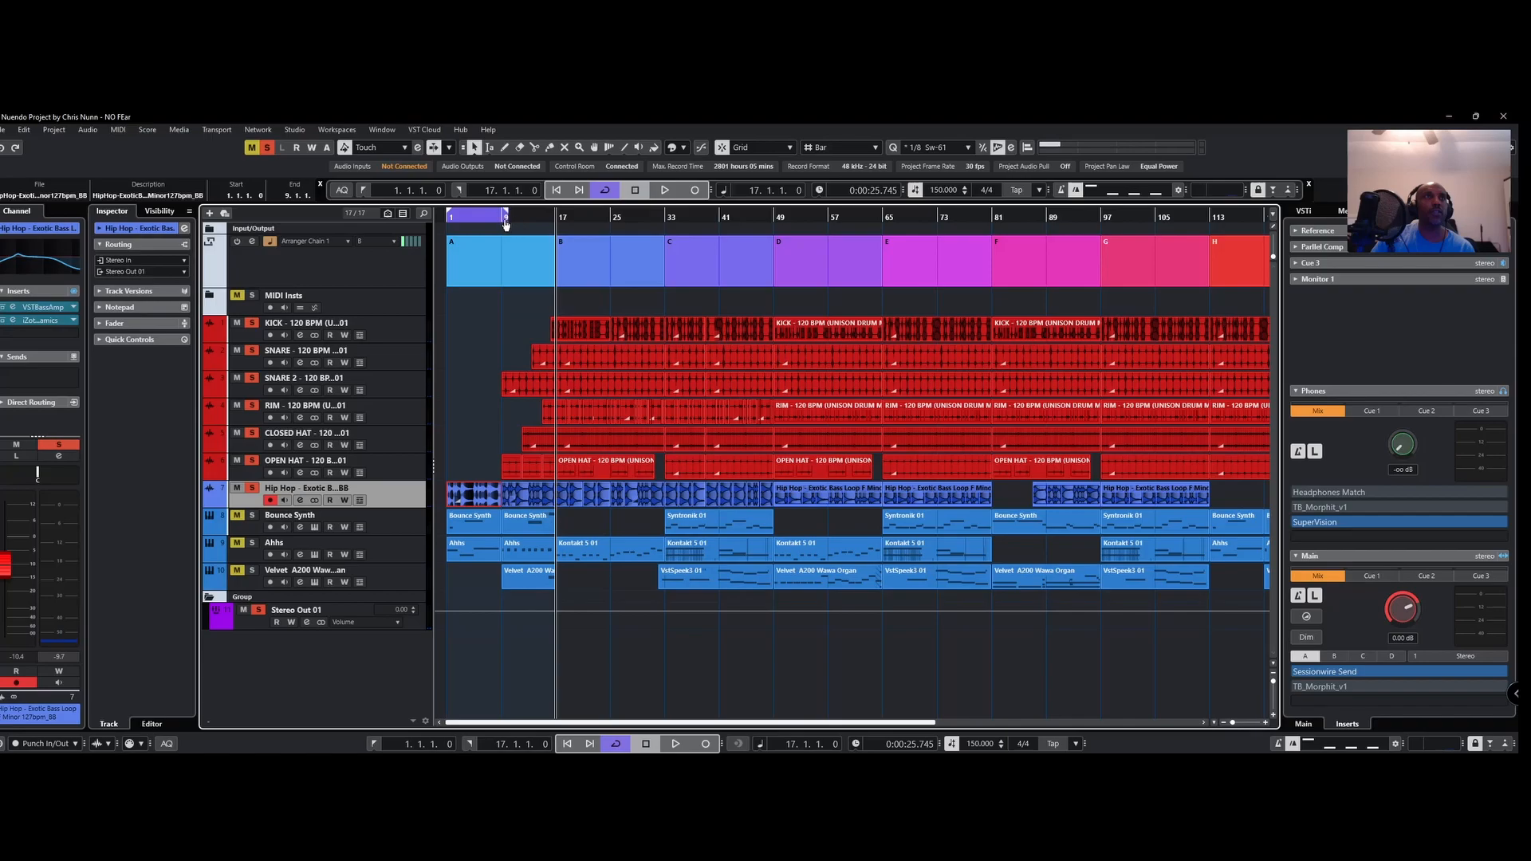
click(471, 281)
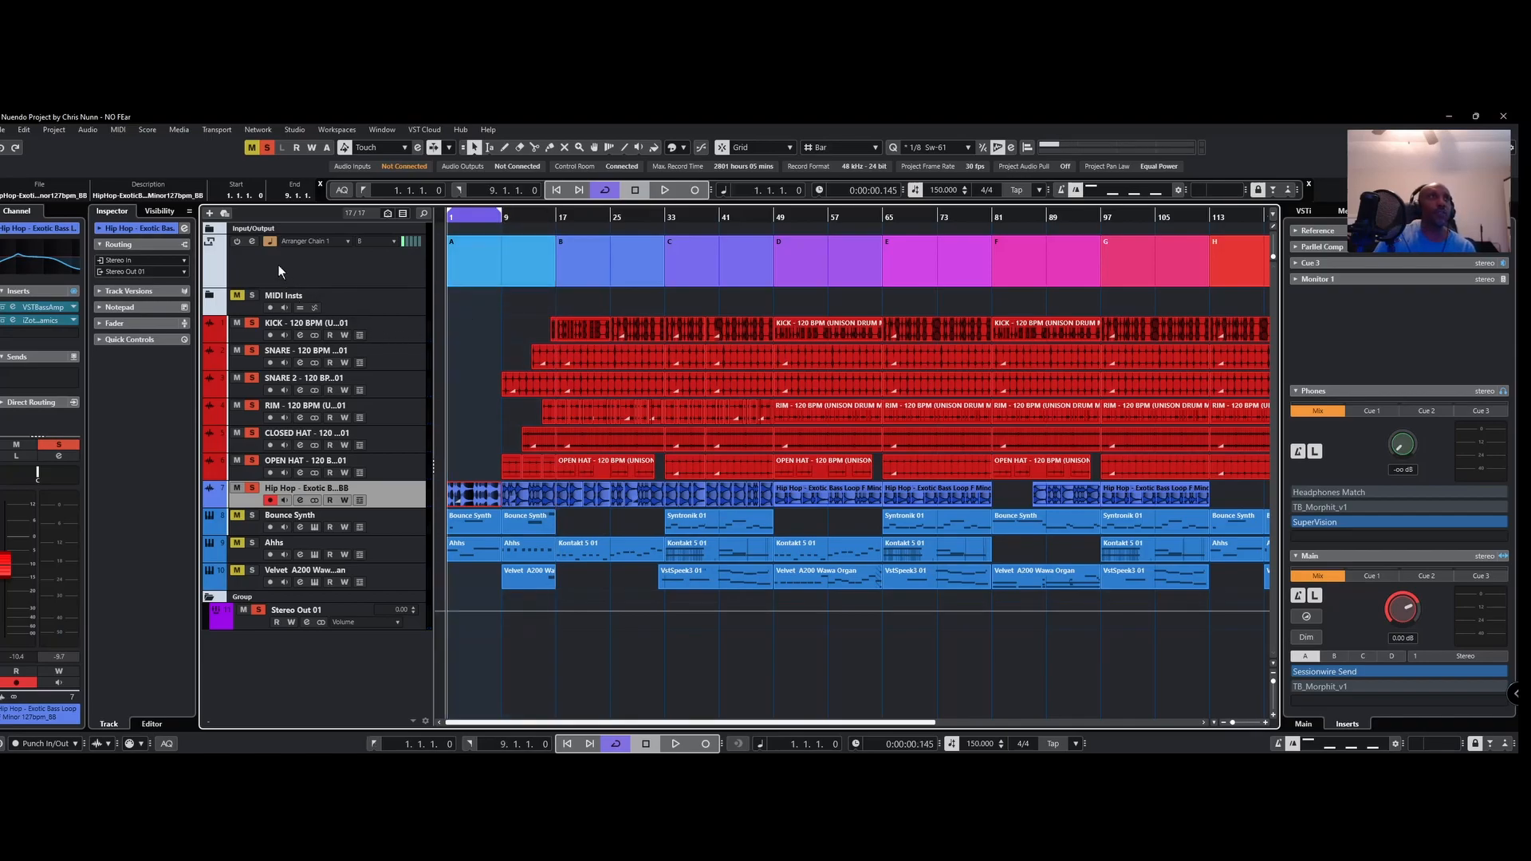
click(210, 298)
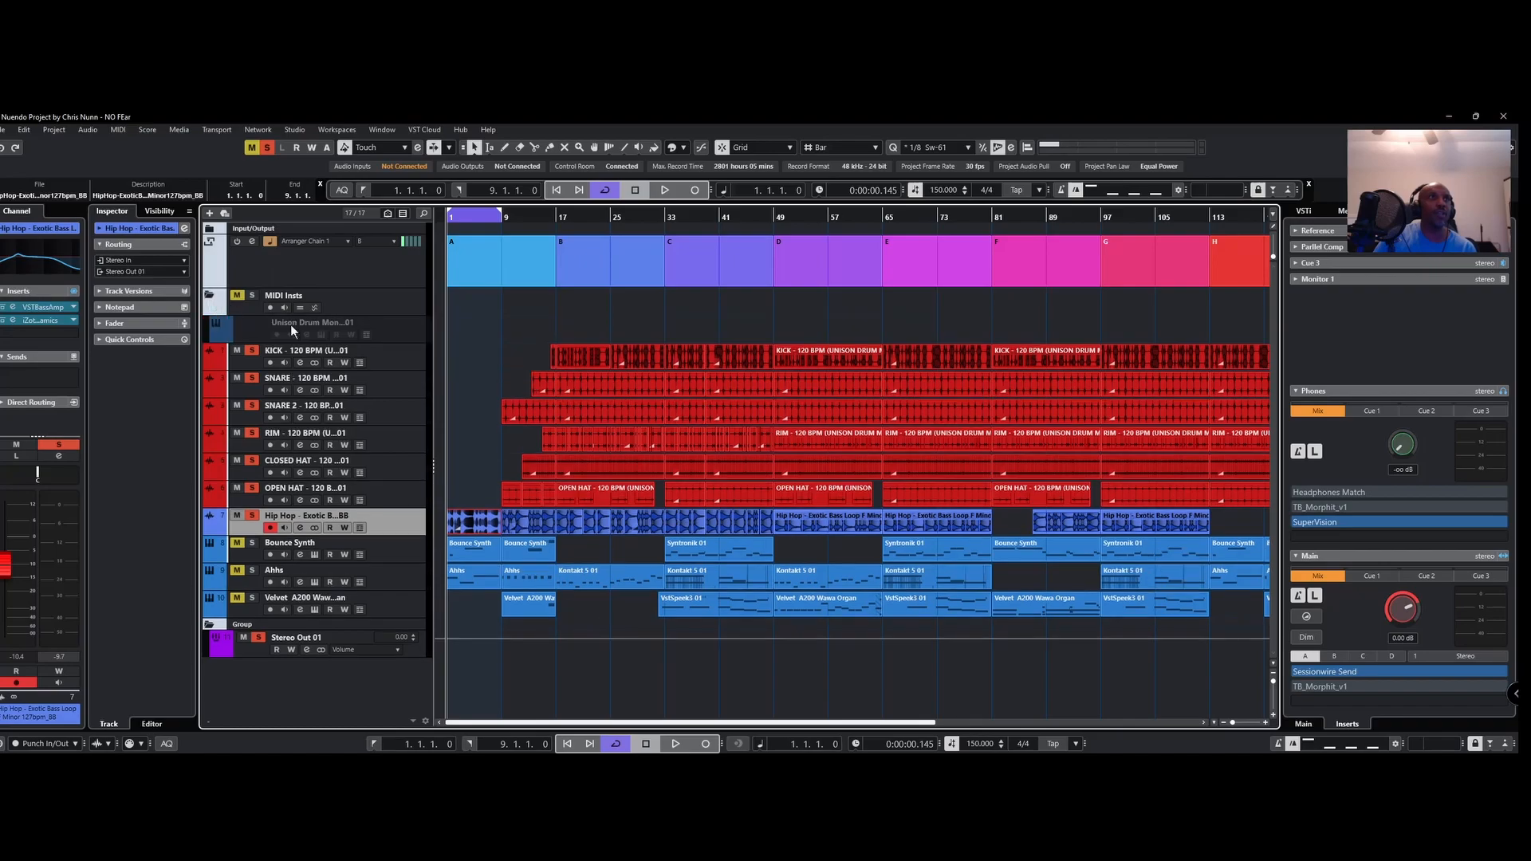
Step: Enable the Unison Drum Monkey track in the MIDI Insts folder and open its instrument window
click(257, 332)
right_click(257, 331)
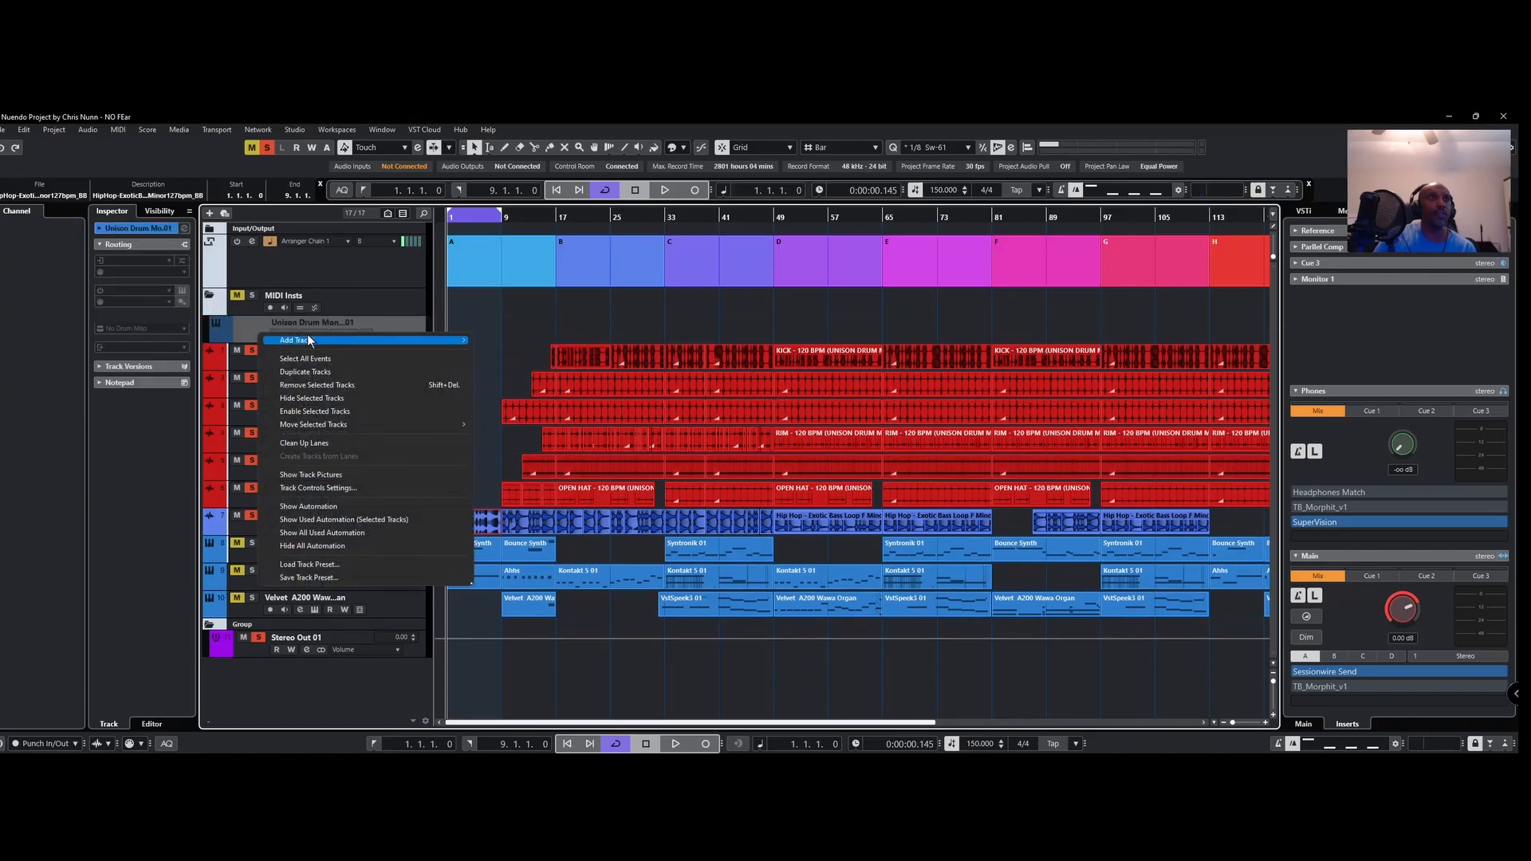
mouse_move(327, 346)
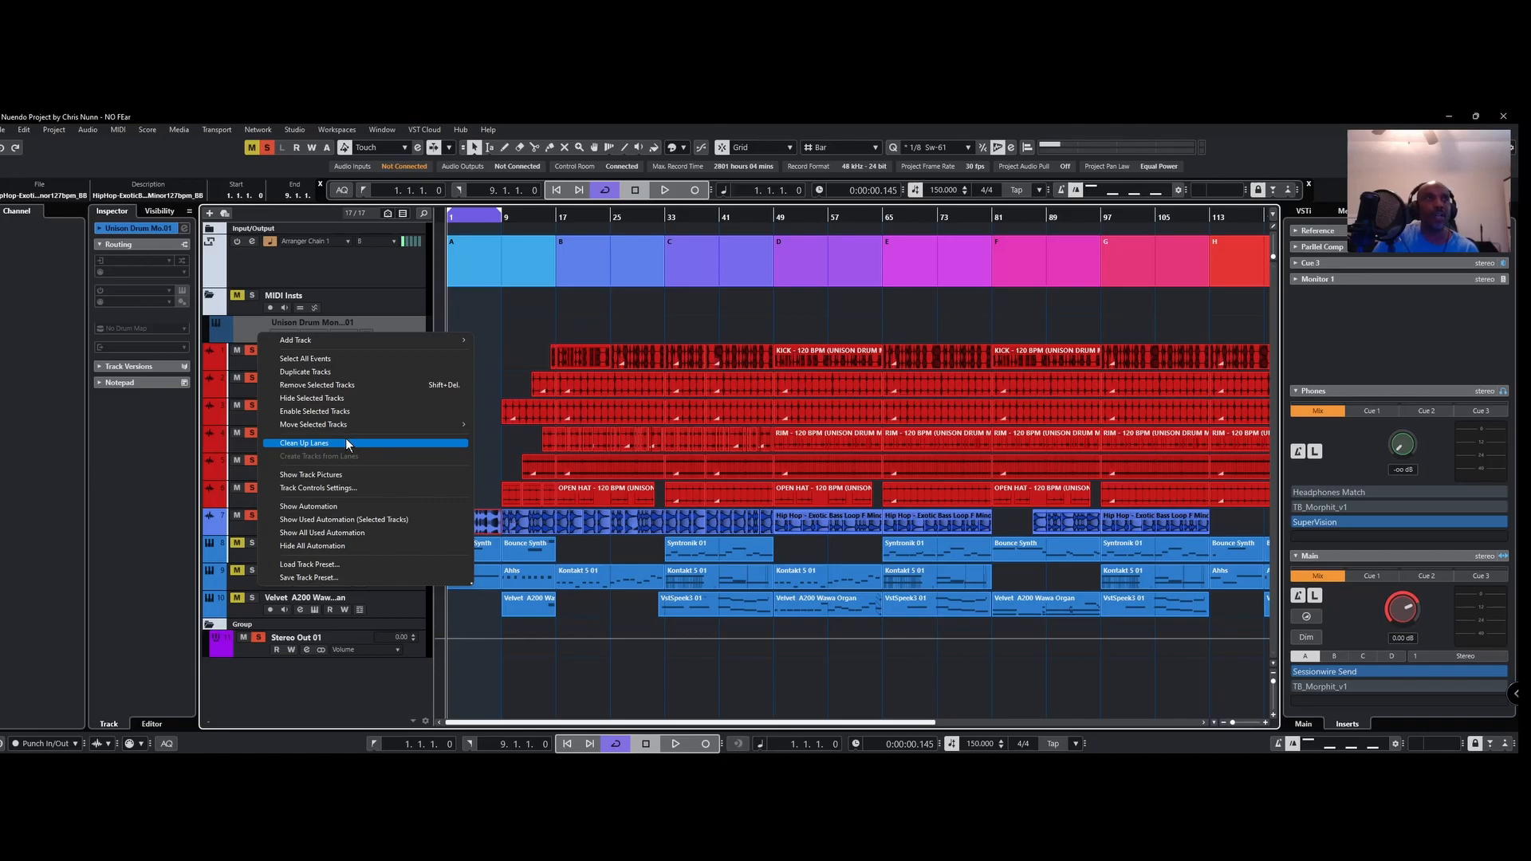
click(355, 519)
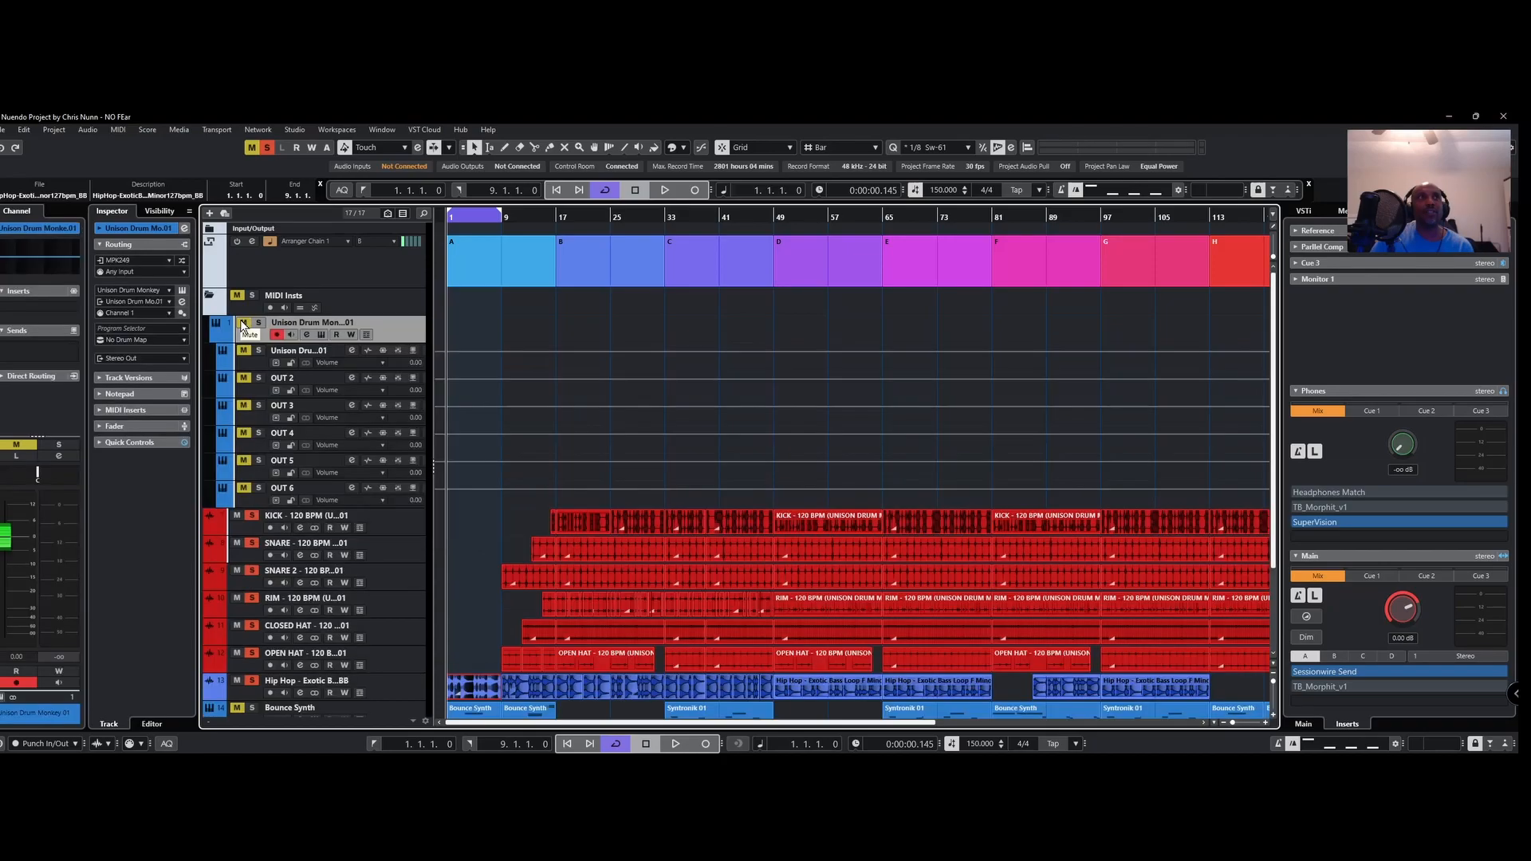
click(319, 336)
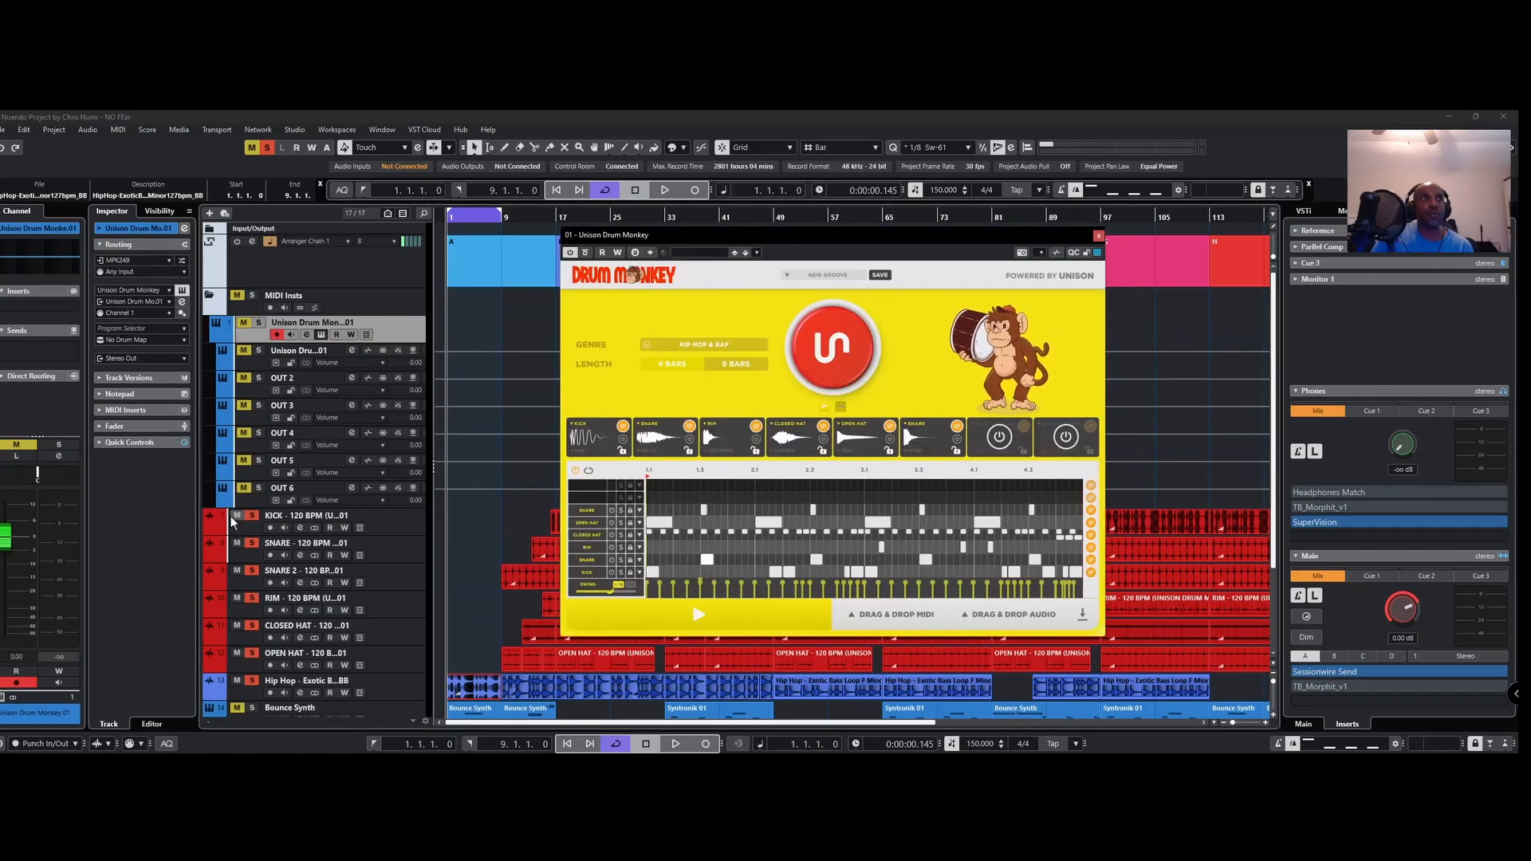
Step: Clear the solos on the drum and bass tracks, then solo the Unison Drum Monkey track and play its groove
drag(236, 516, 238, 681)
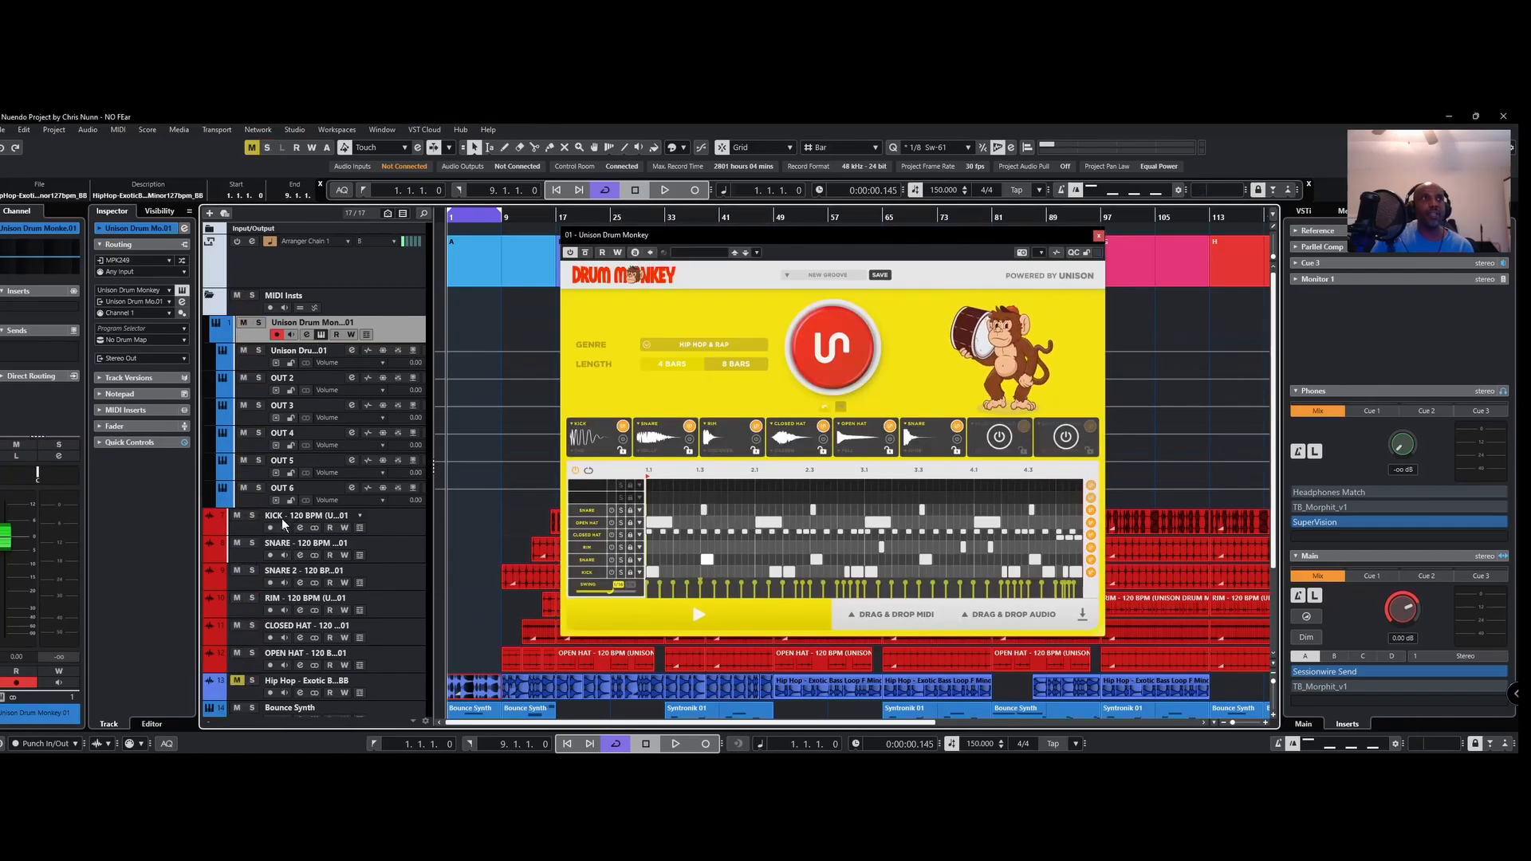
click(258, 322)
scroll(307, 356, down, 5)
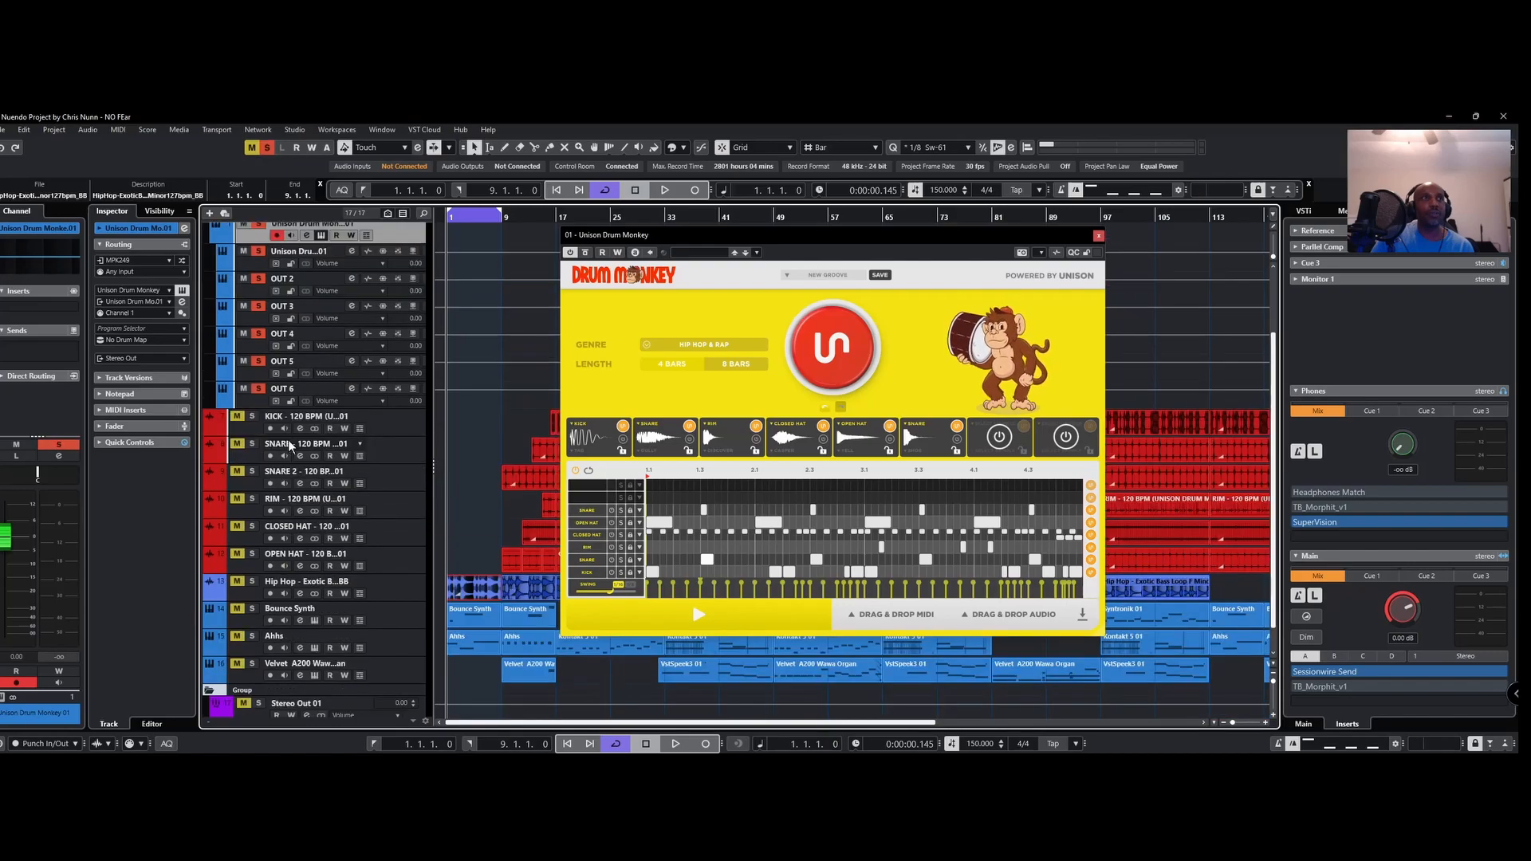
scroll(307, 356, up, 5)
click(307, 335)
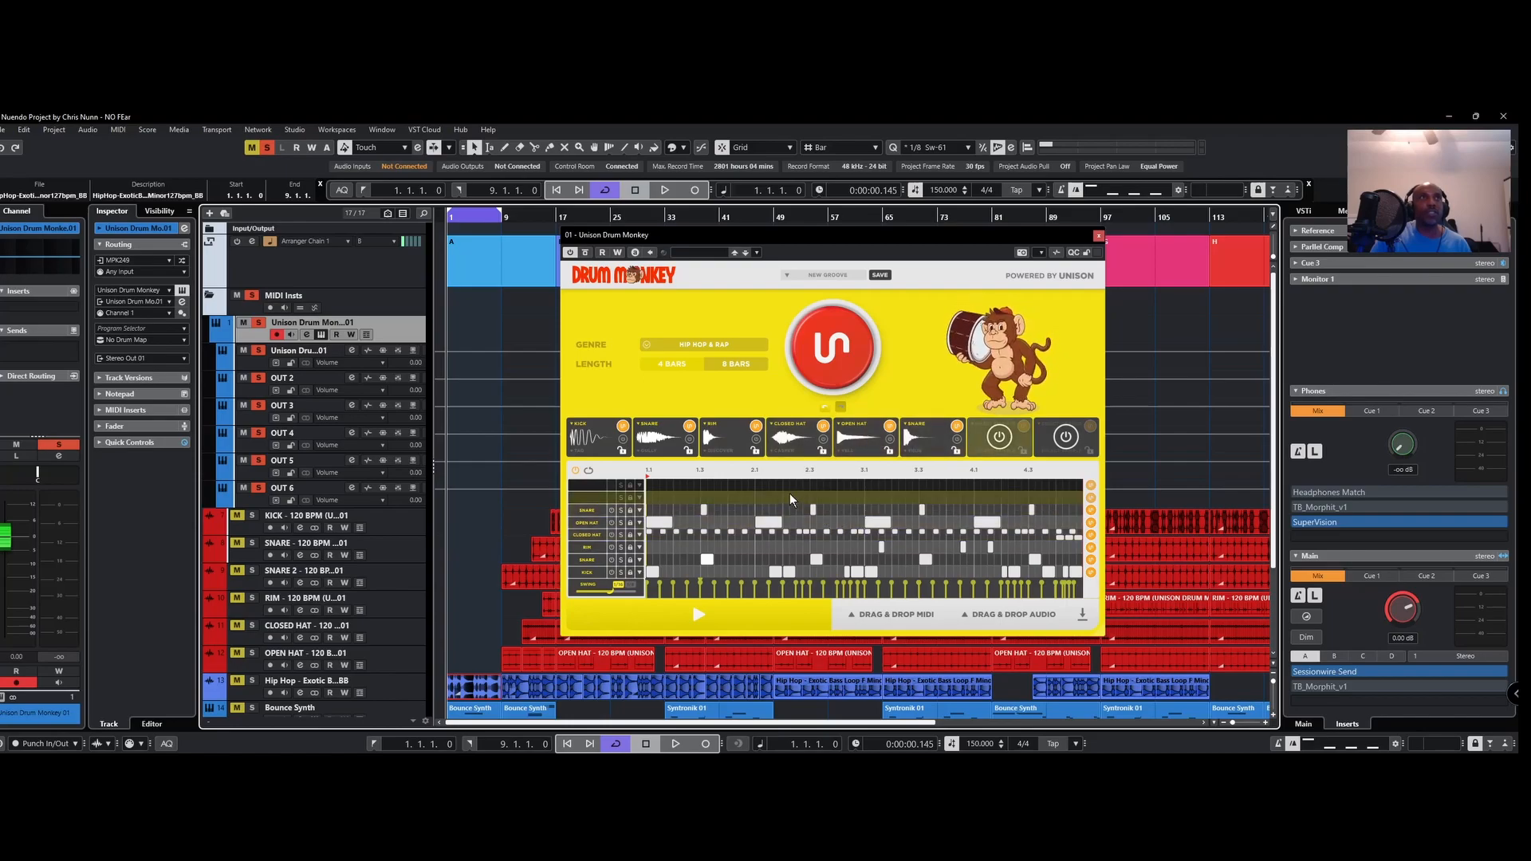
key(space)
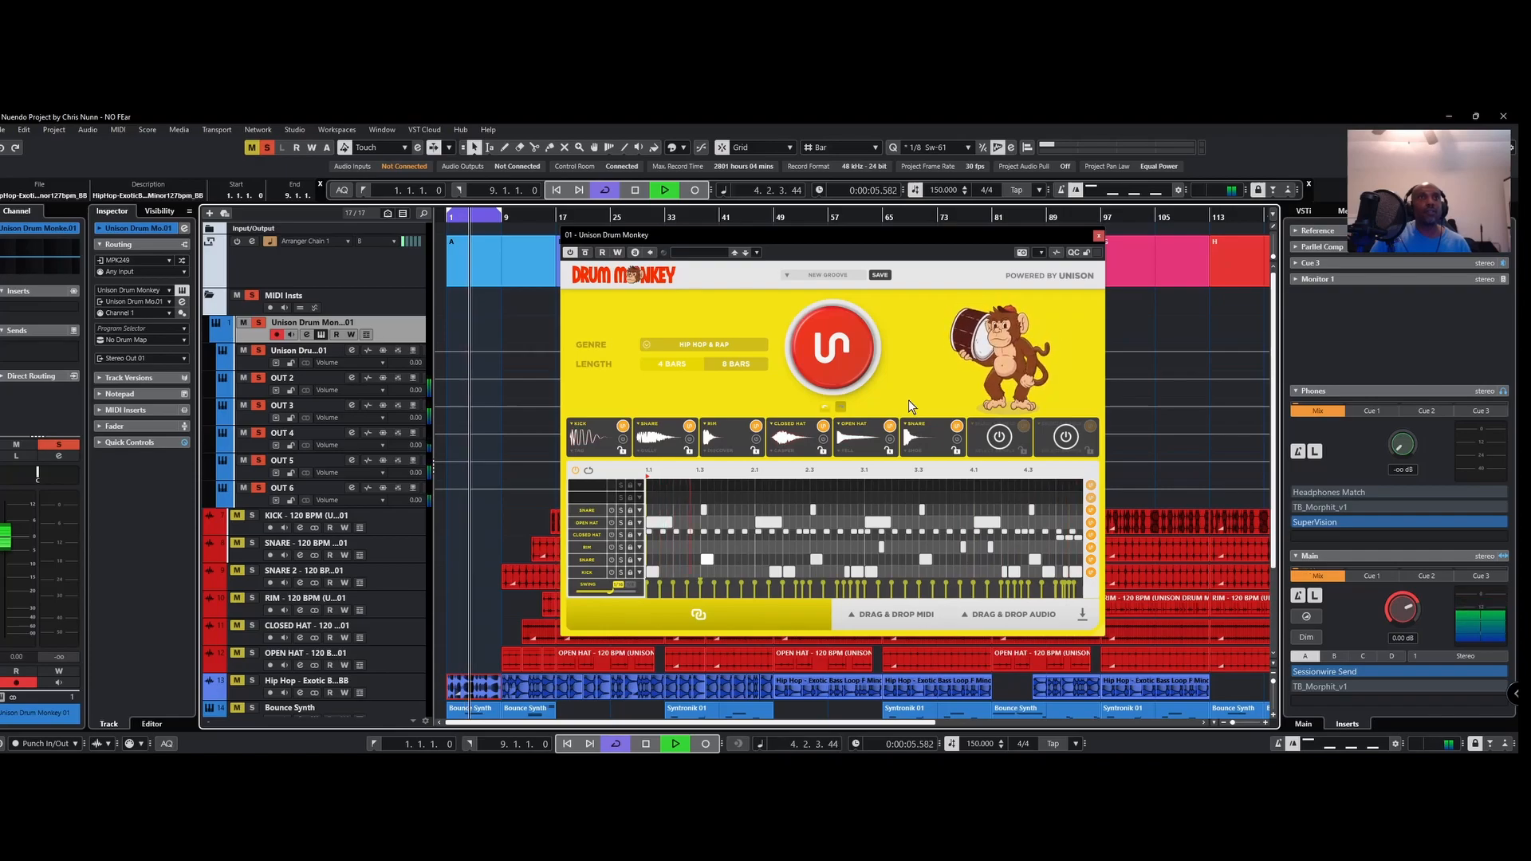
Step: Add the Hip Hop bass loop track to the solo and play it together with the Drum Monkey groove
click(238, 682)
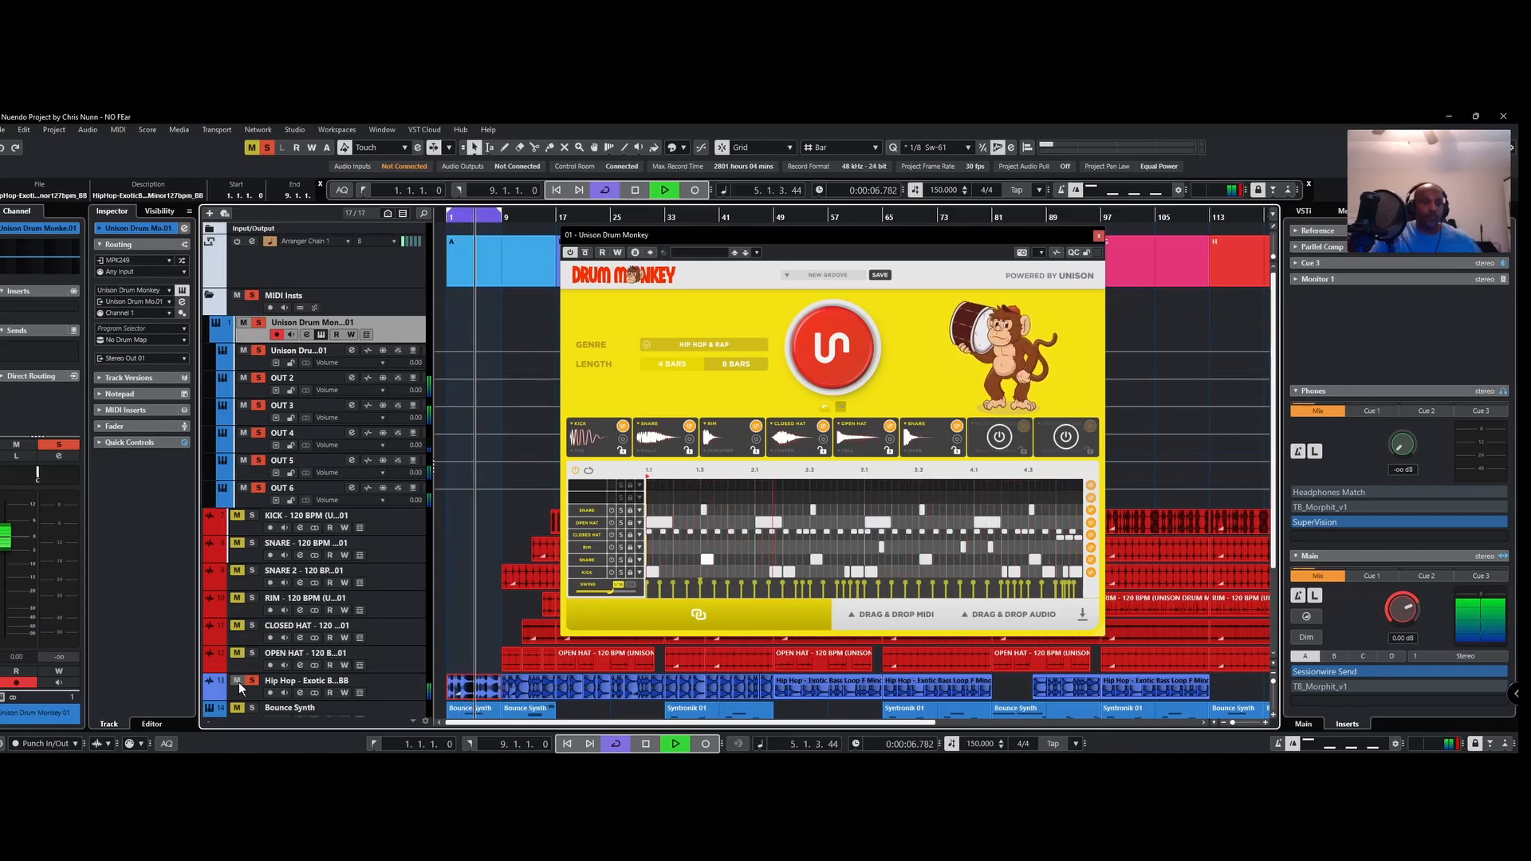
key(space)
mouse_move(678, 740)
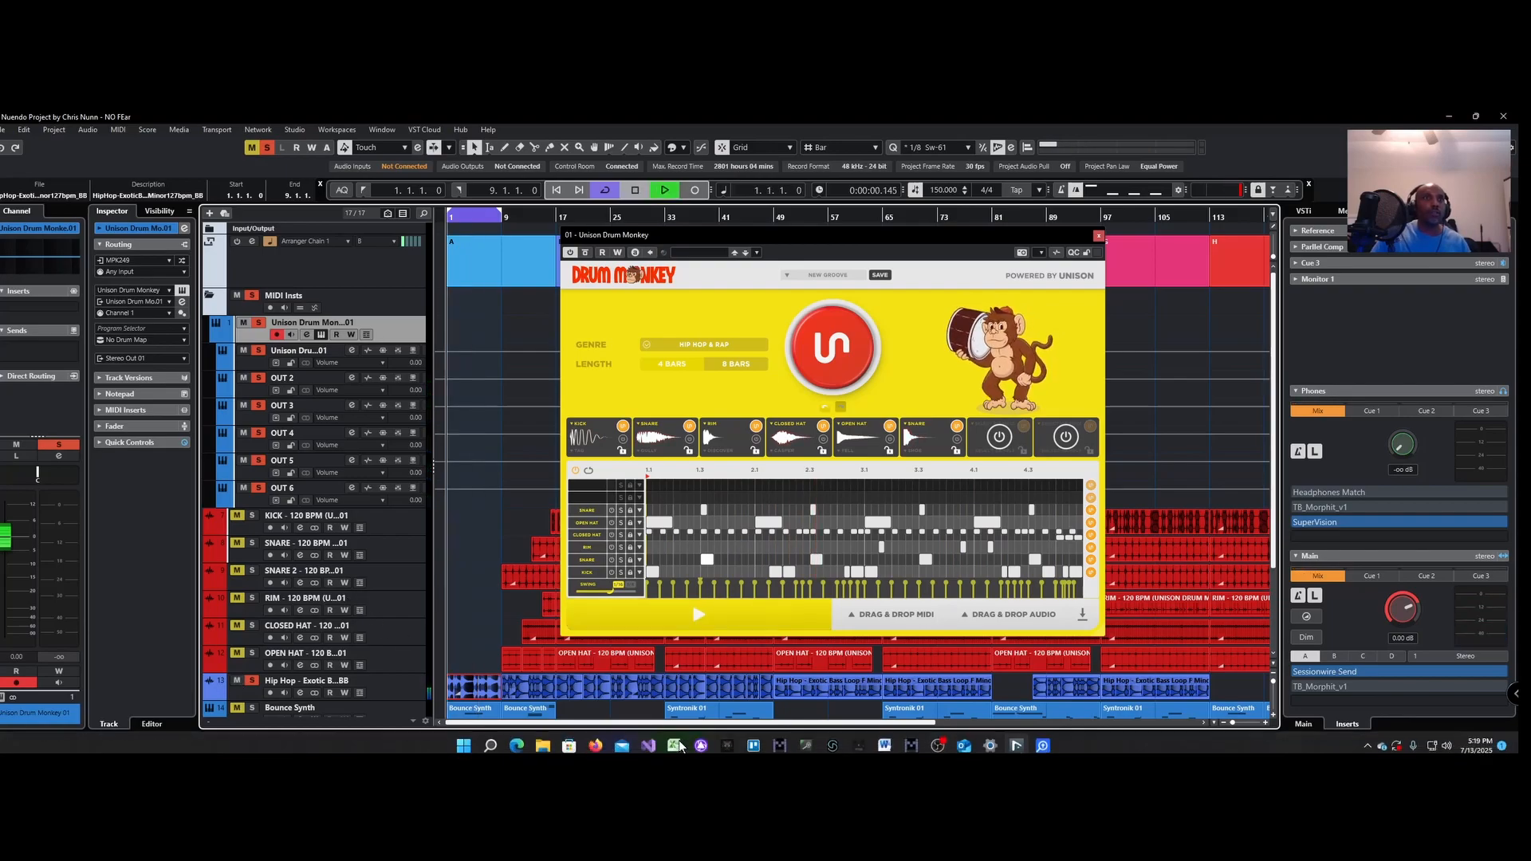
click(607, 619)
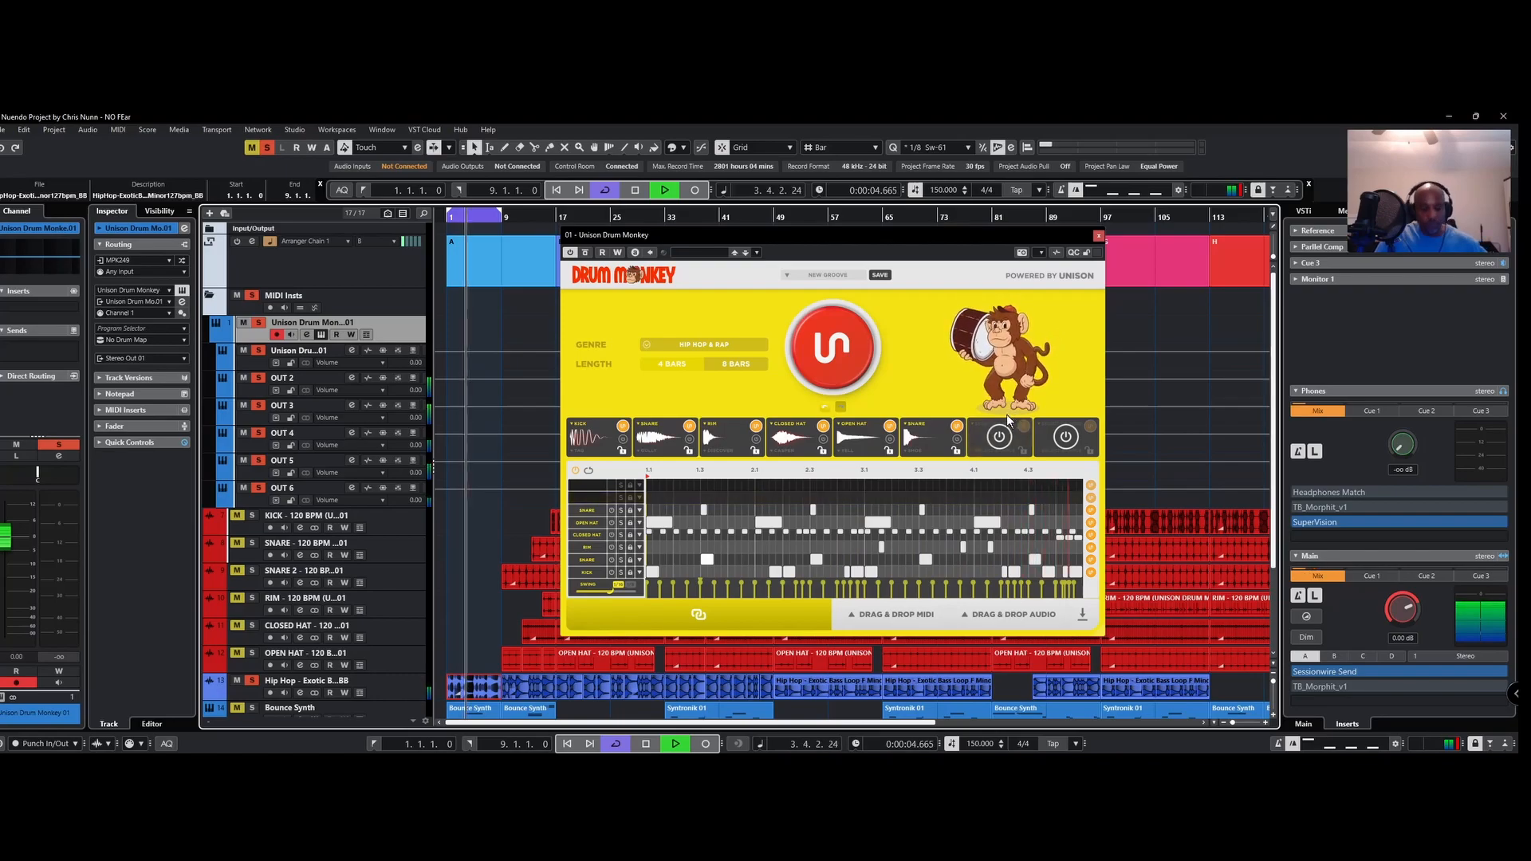
key(space)
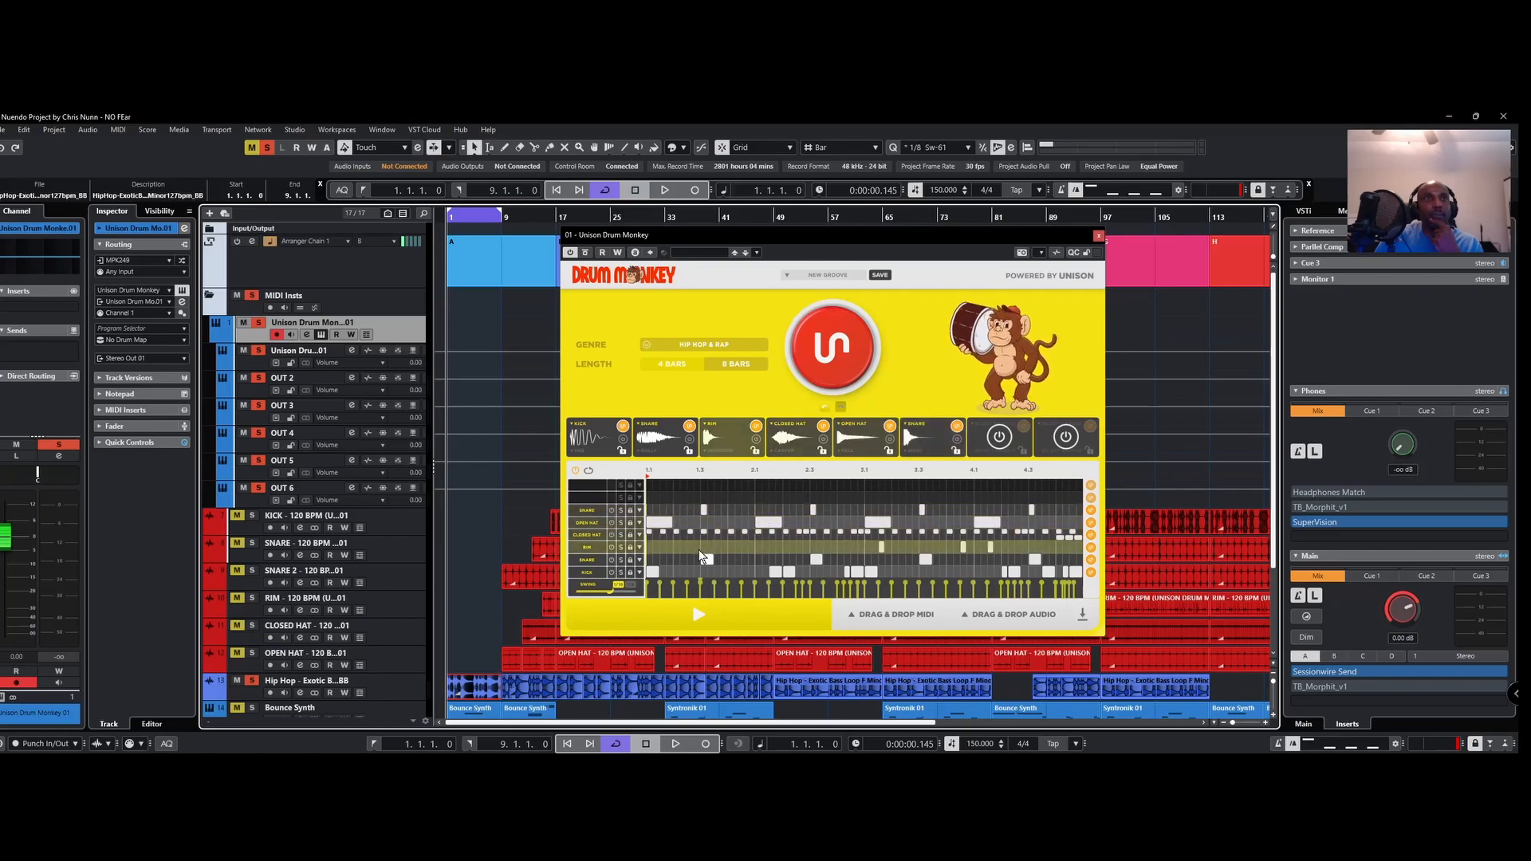
Step: View the first Snare sound's settings in Drum Monkey and close the instrument window
click(652, 442)
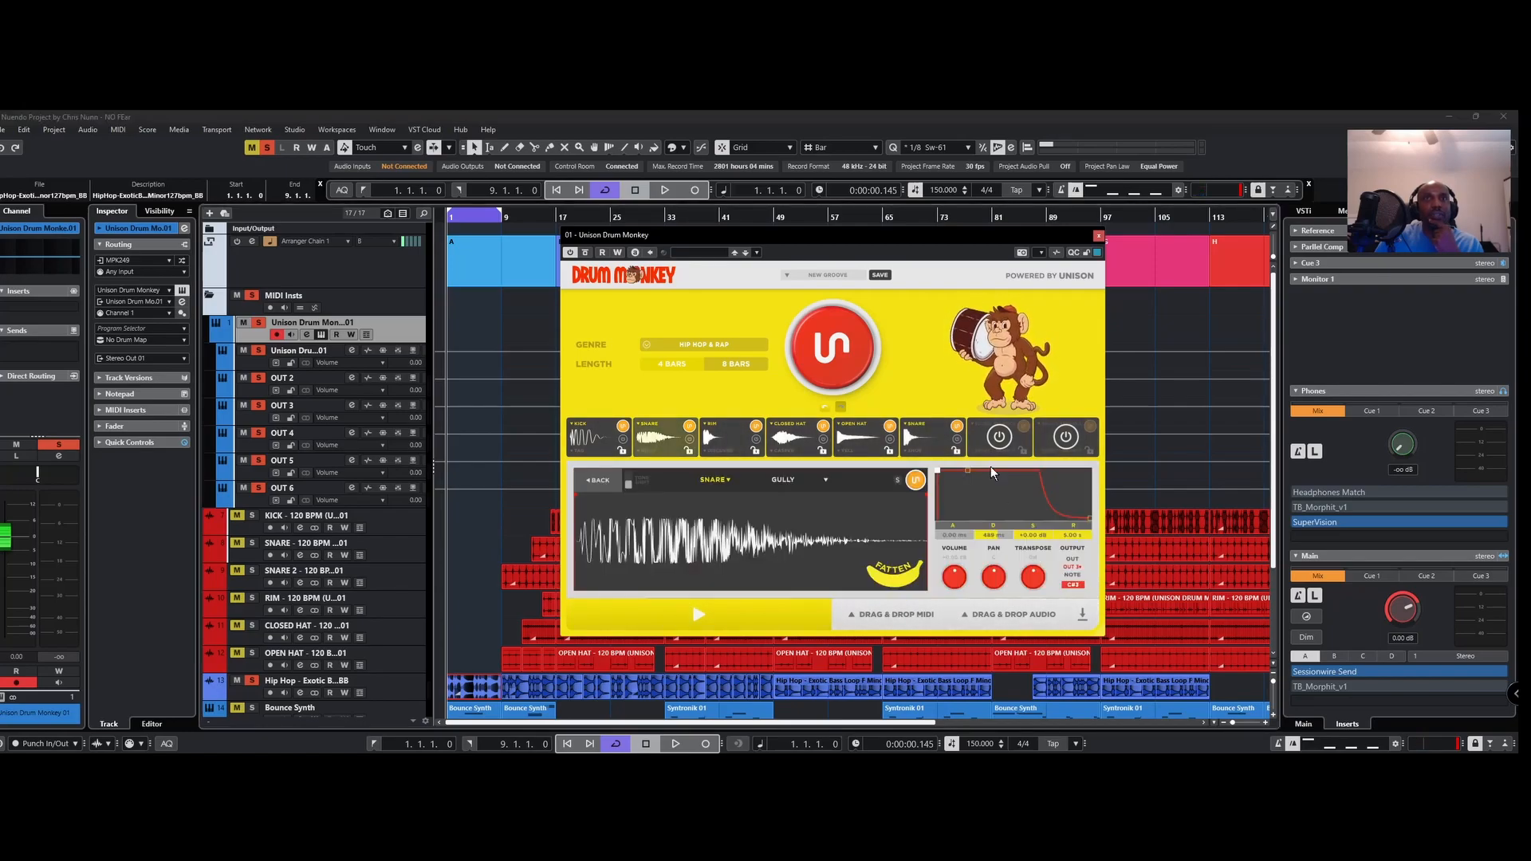
click(1098, 237)
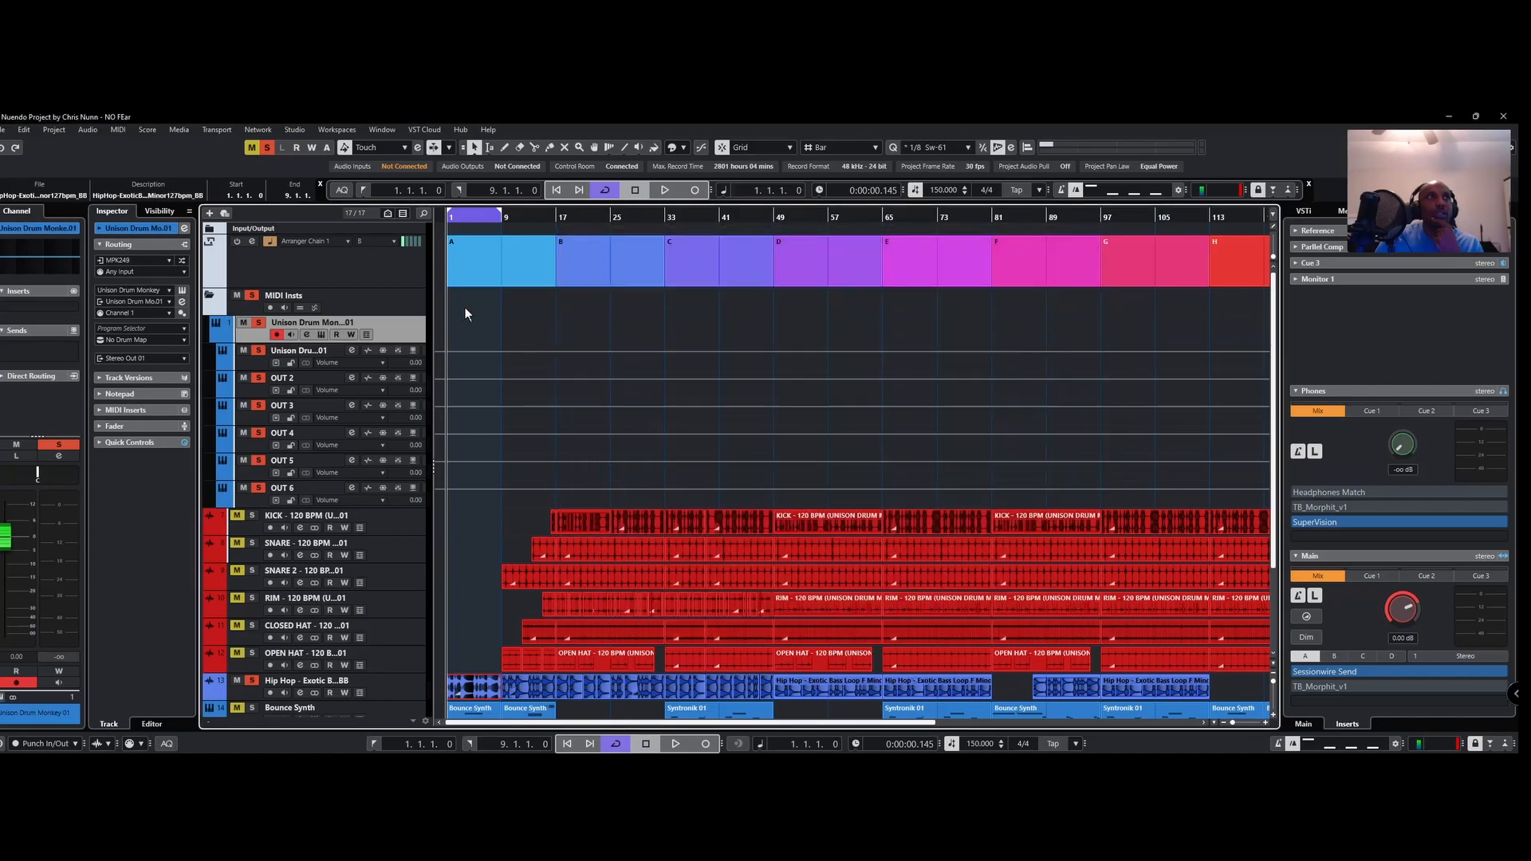
Step: Disable the Unison Drum Monkey track and collapse the MIDI Insts folder
right_click(401, 329)
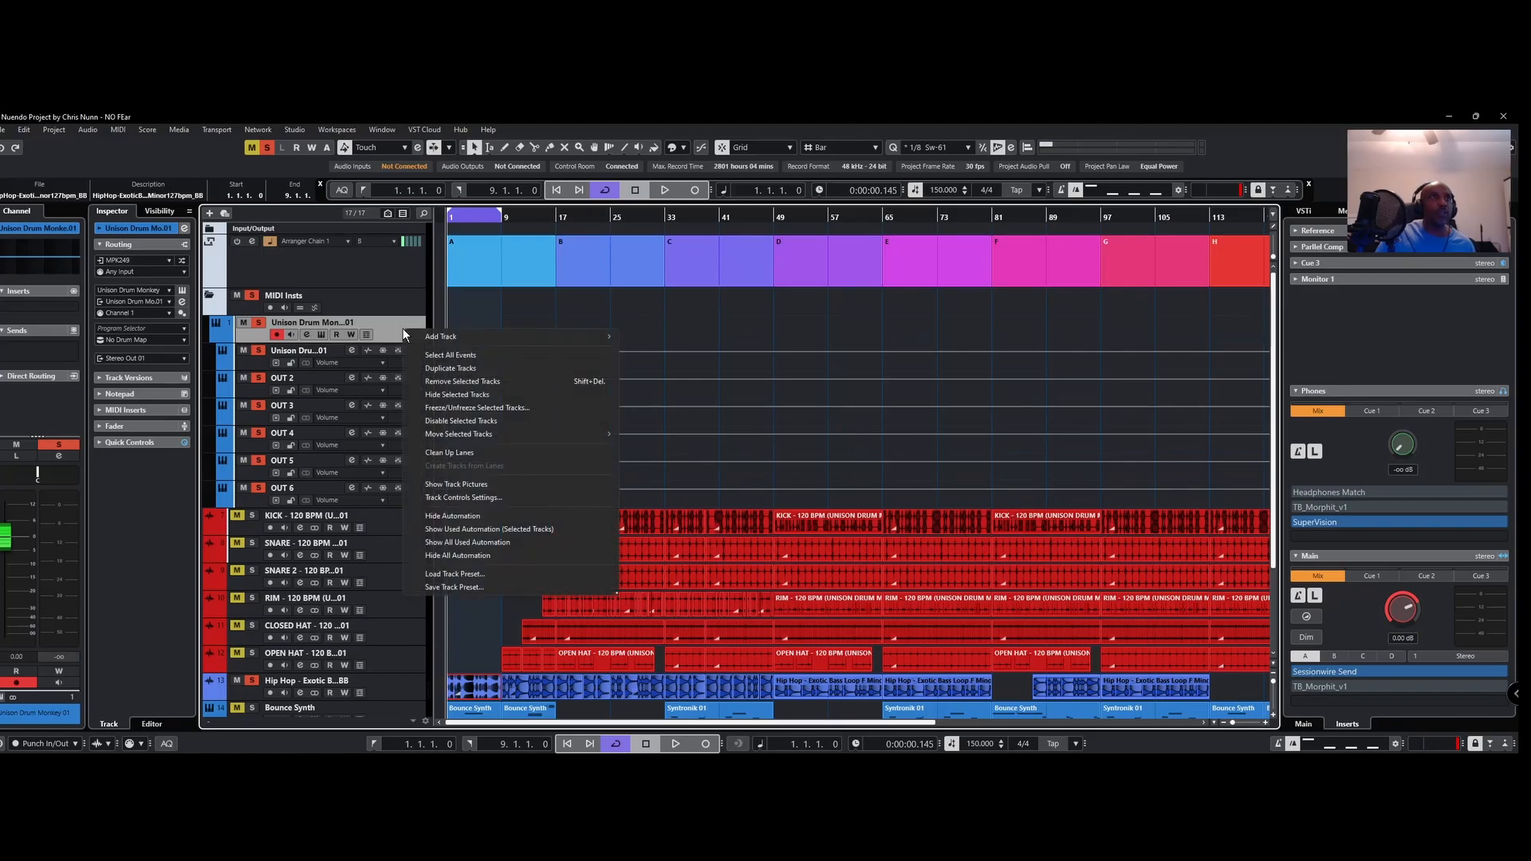
click(501, 419)
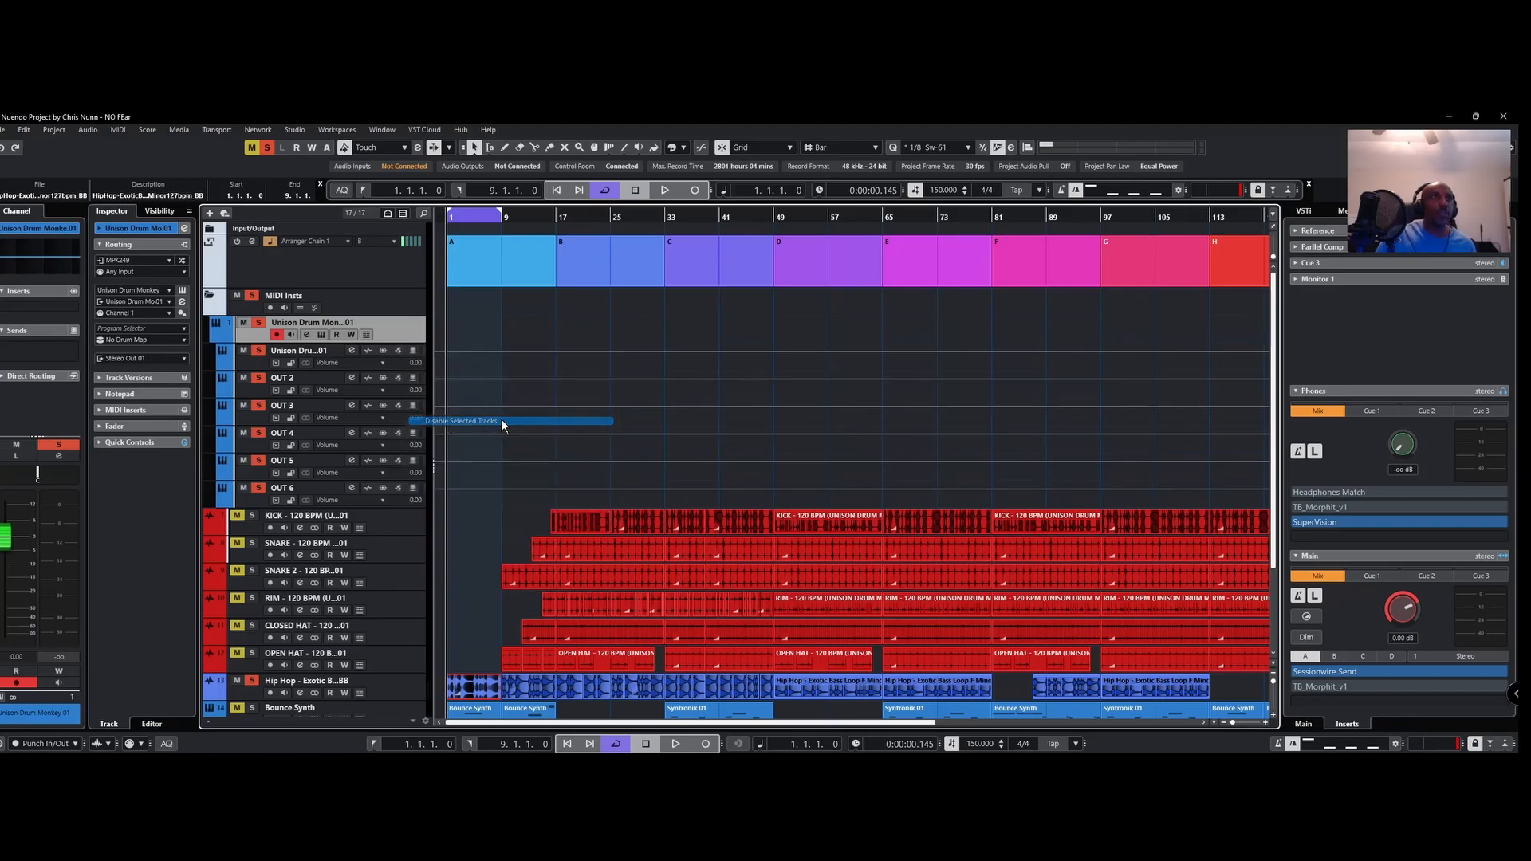
click(212, 296)
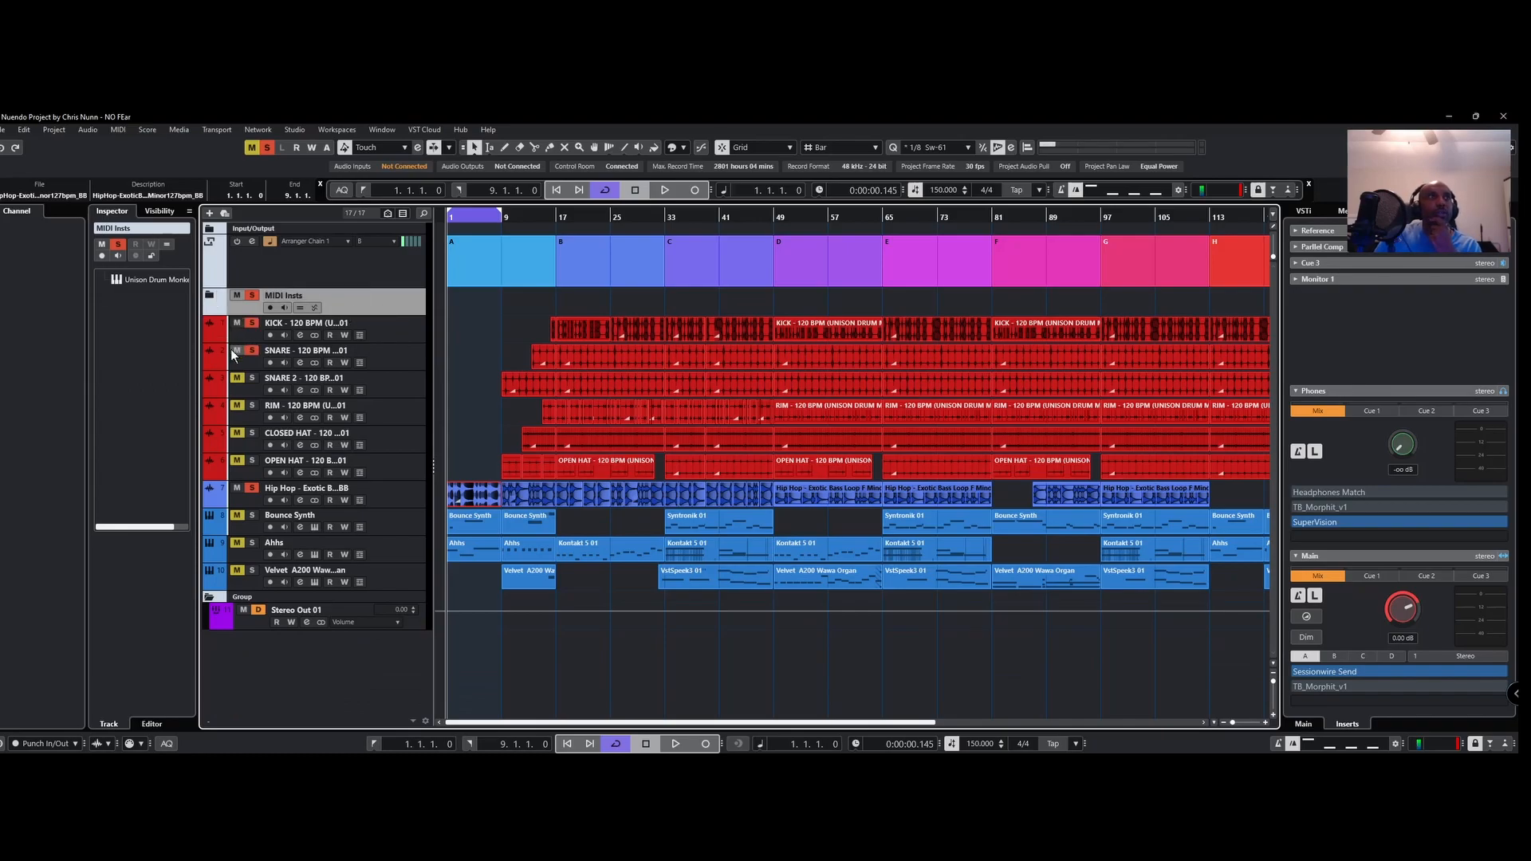
Step: Solo the drum audio tracks with the bass and examine how the kick hits line up with the bass waveform around bar 23
click(233, 378)
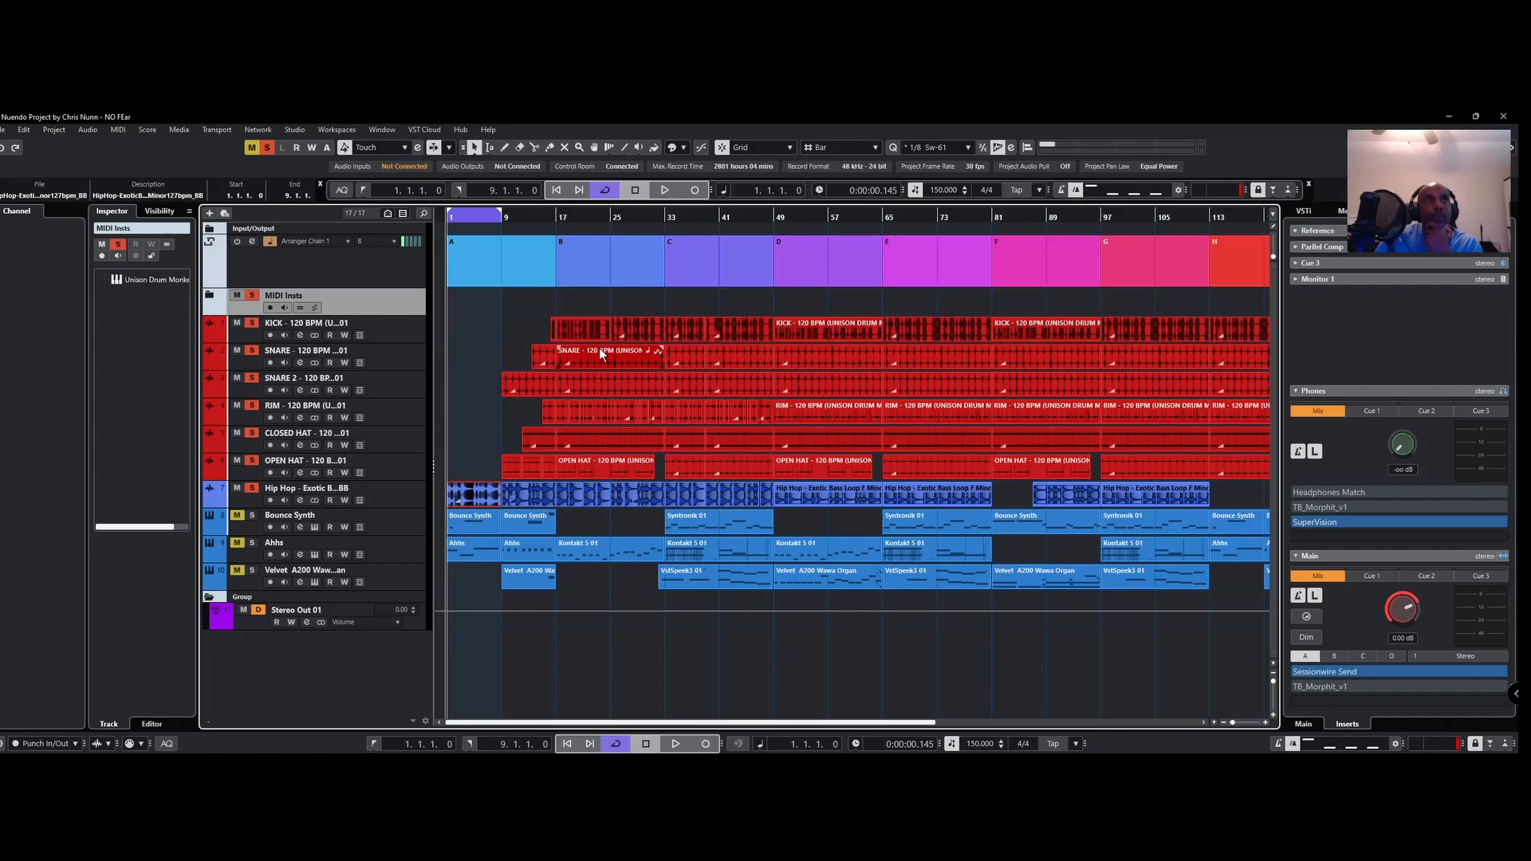
scroll(599, 347, up, 8)
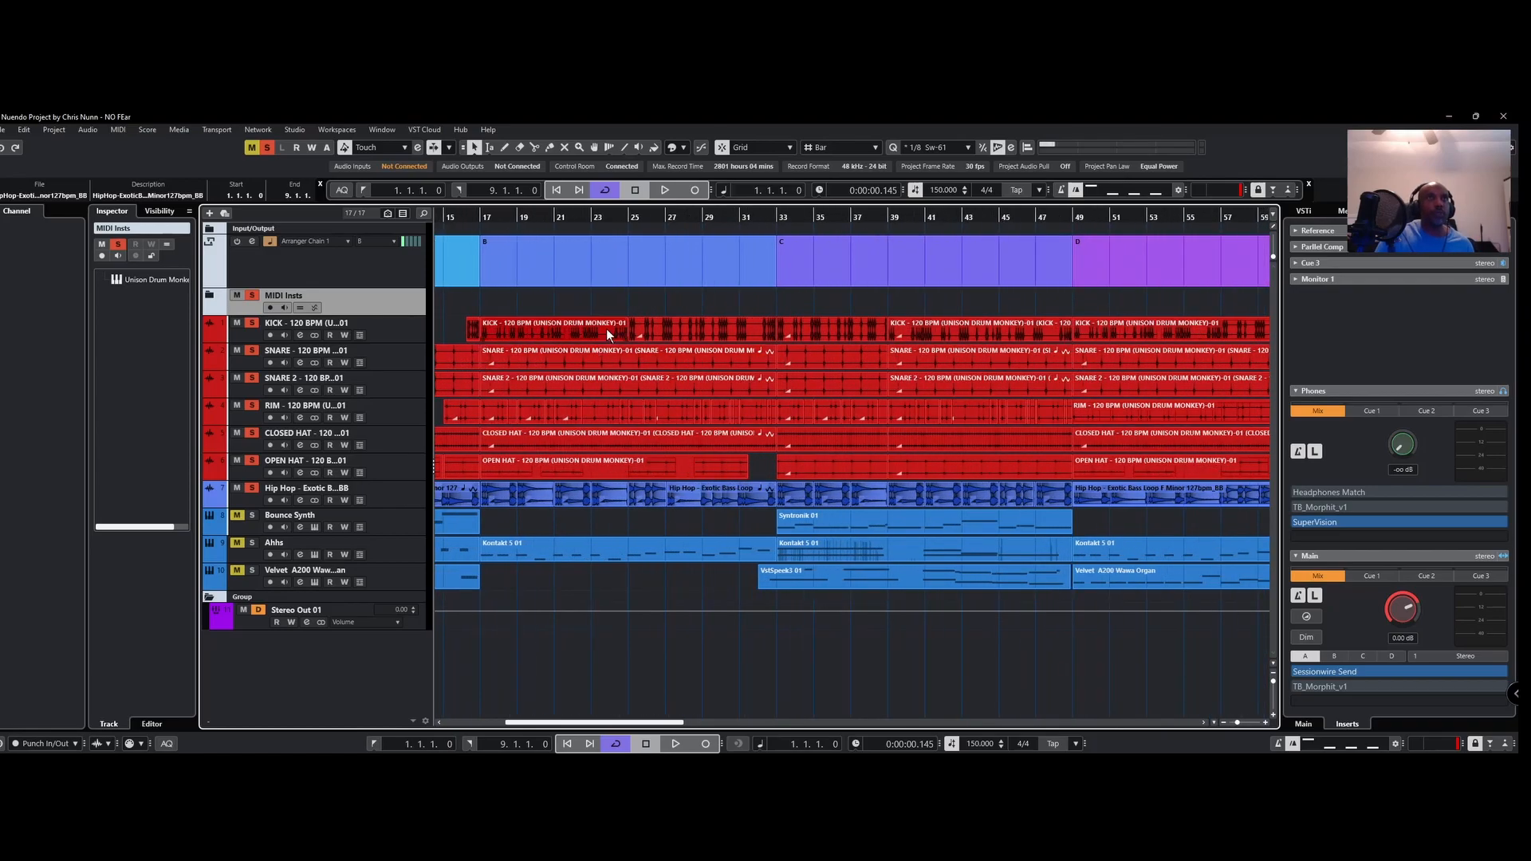
scroll(606, 328, down, 5)
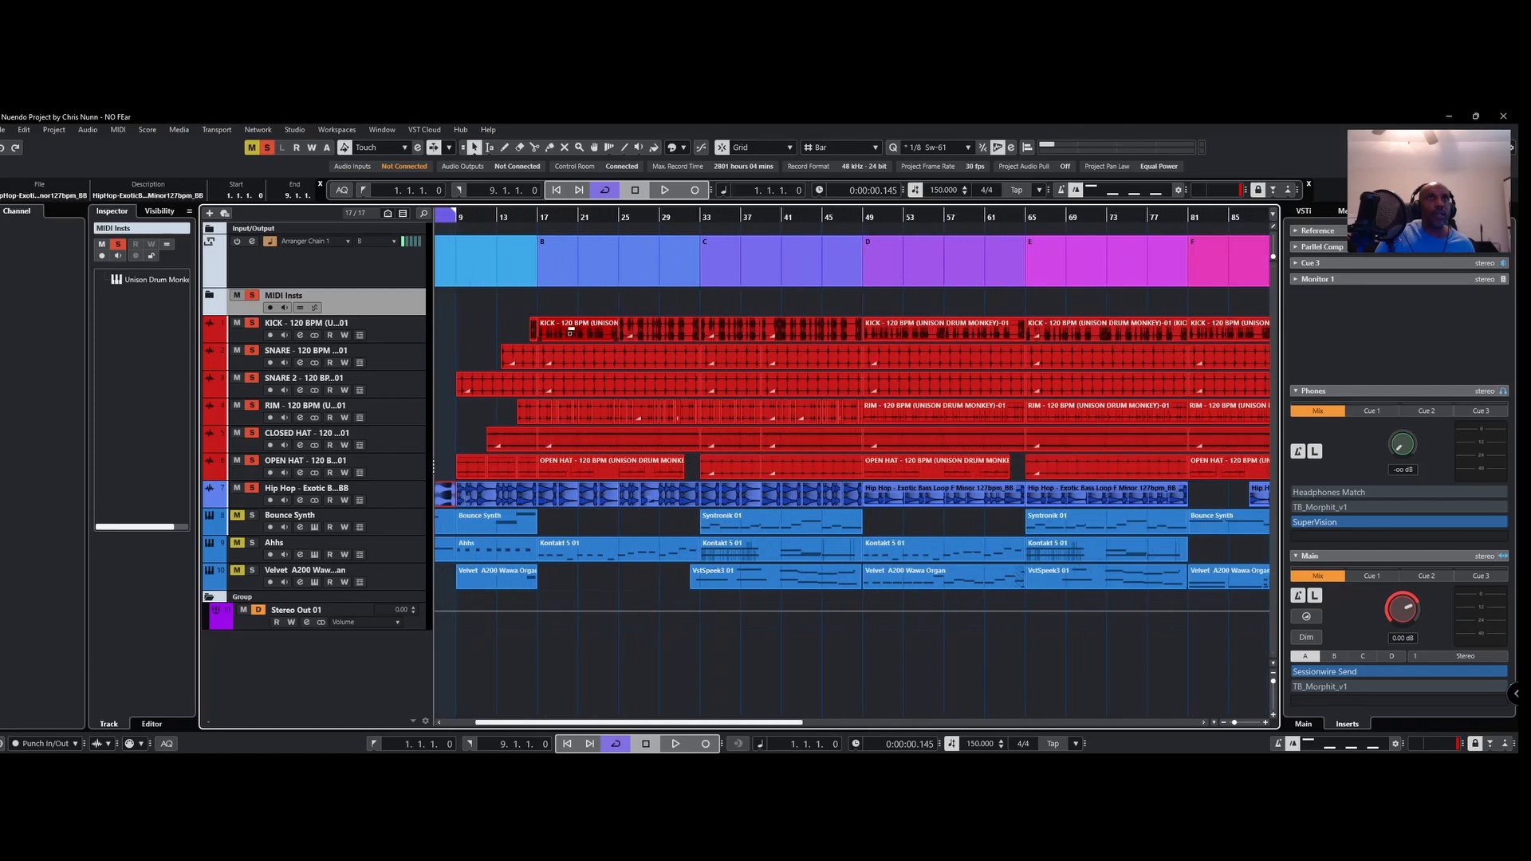
scroll(583, 331, up, 6)
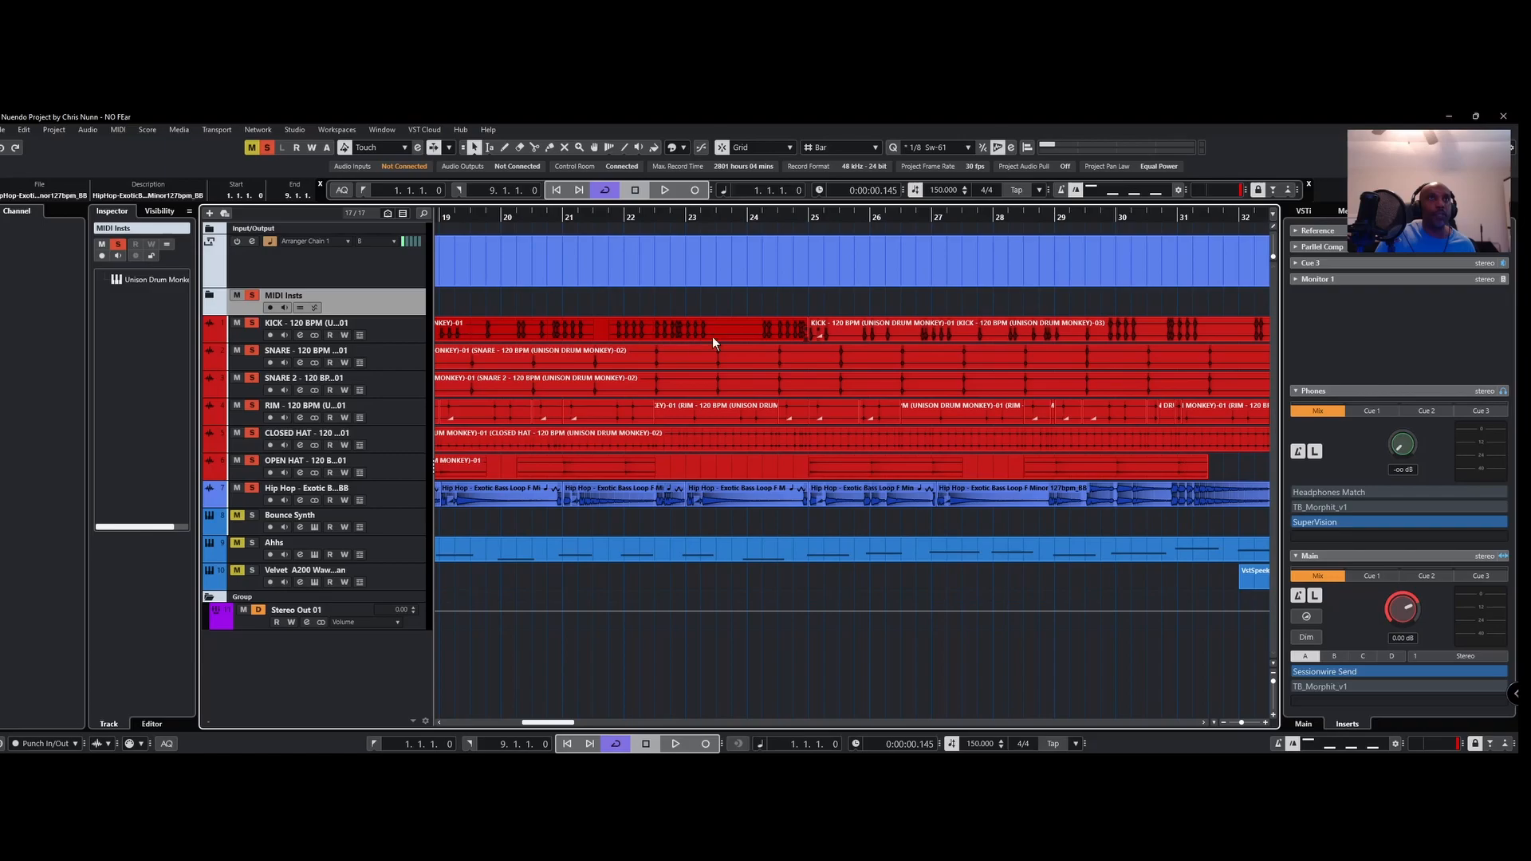
scroll(677, 337, up, 8)
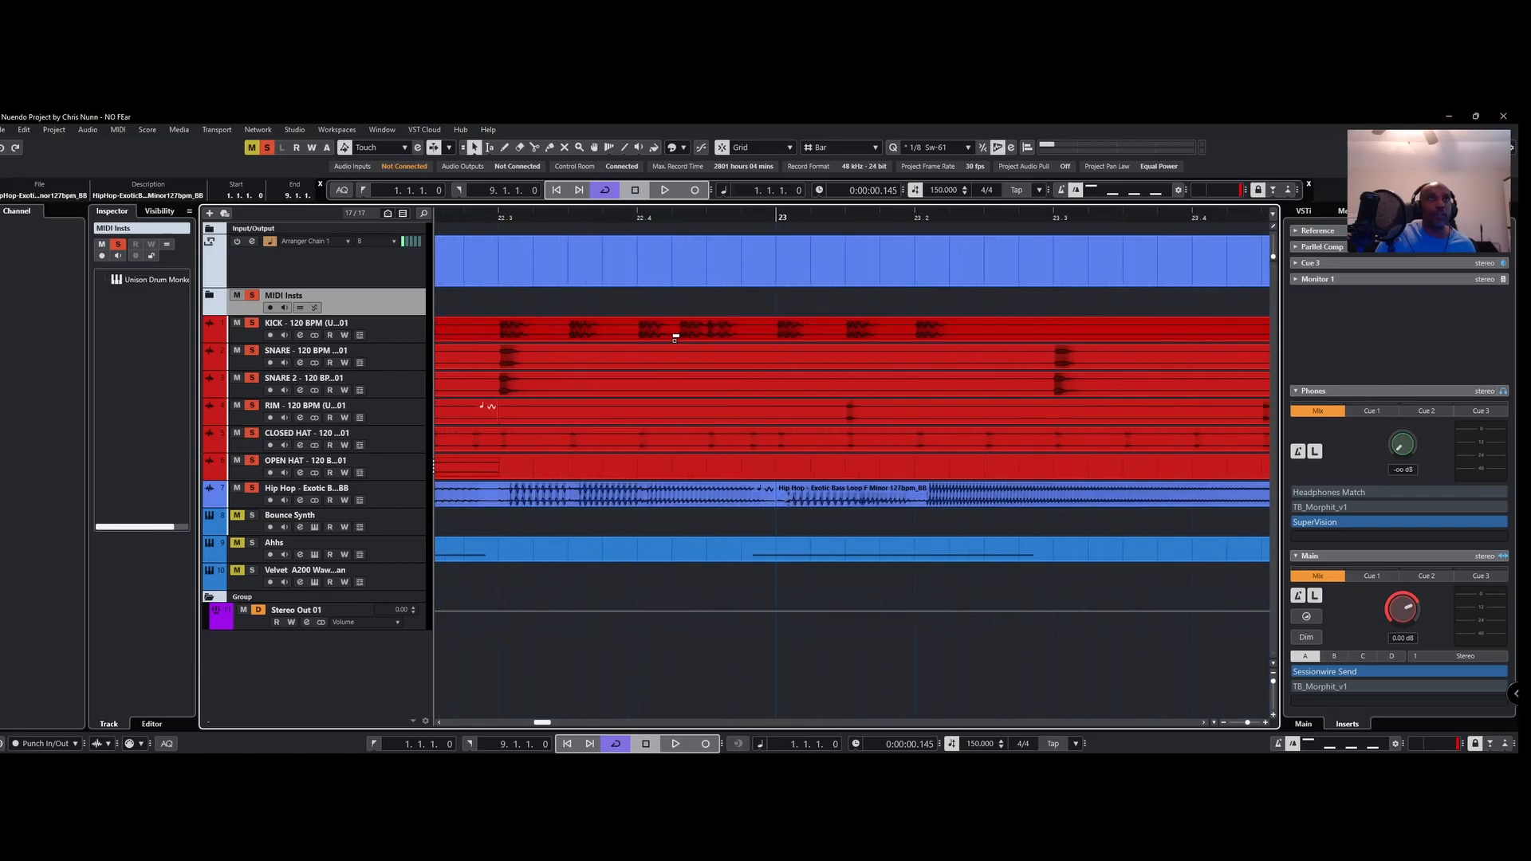
scroll(675, 337, down, 10)
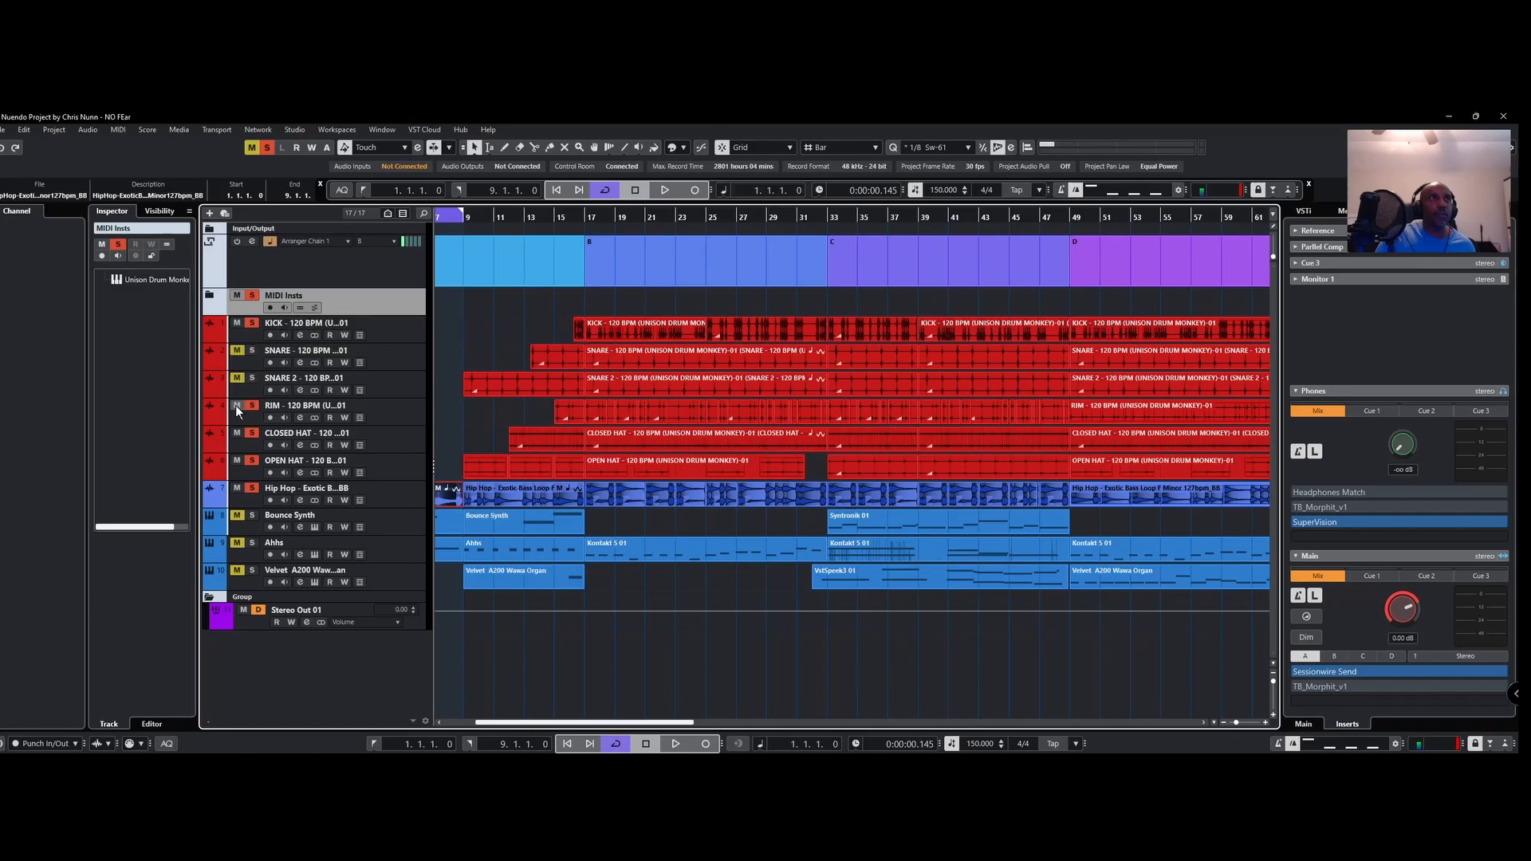
Step: Leave only the KICK and bass tracks soloed and play them over a cycle range of bars 17–25
click(236, 433)
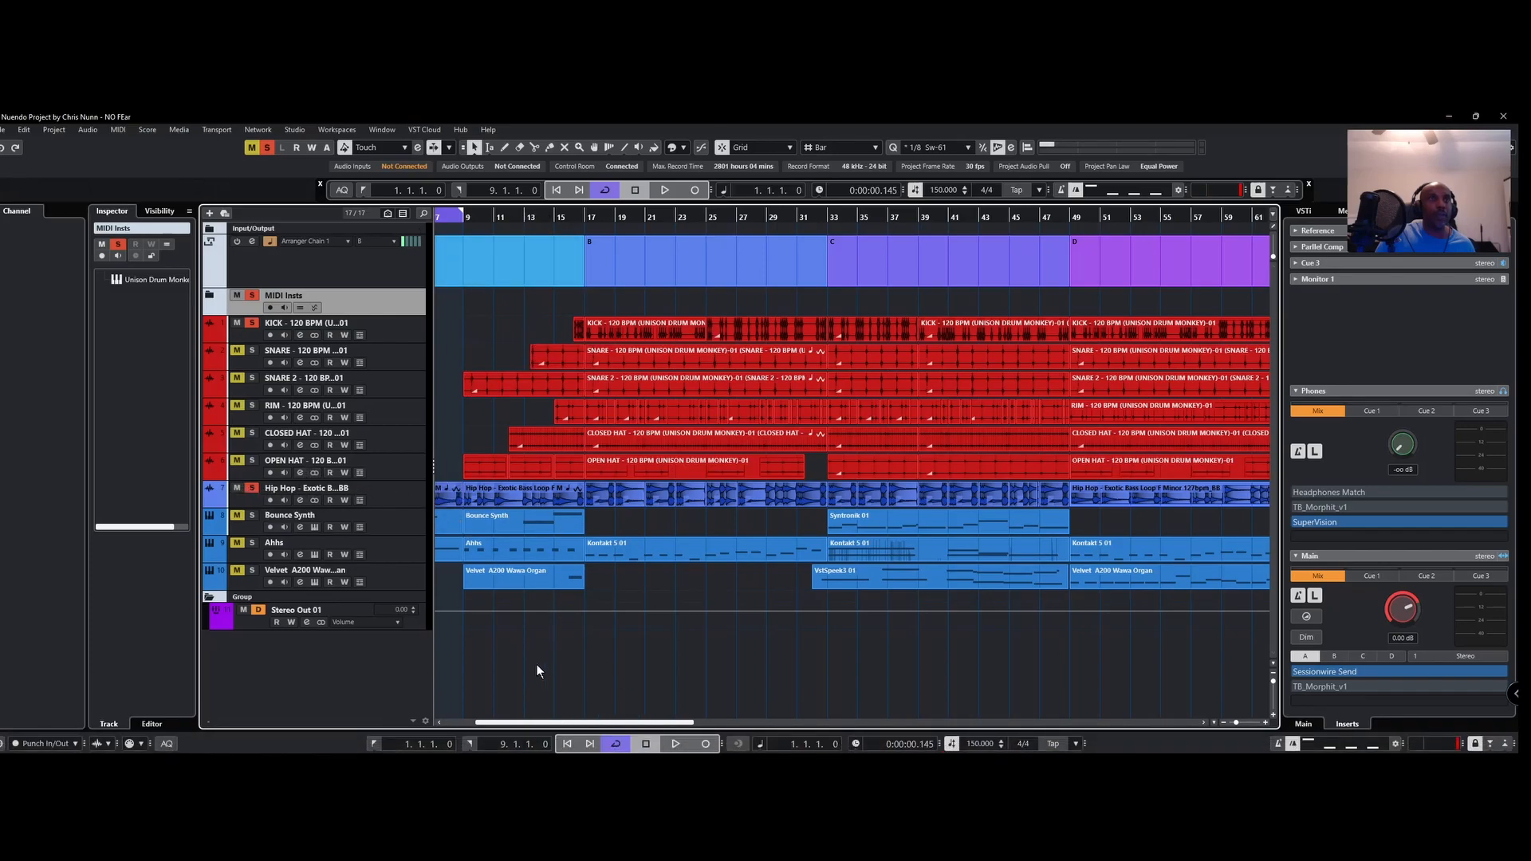
click(440, 721)
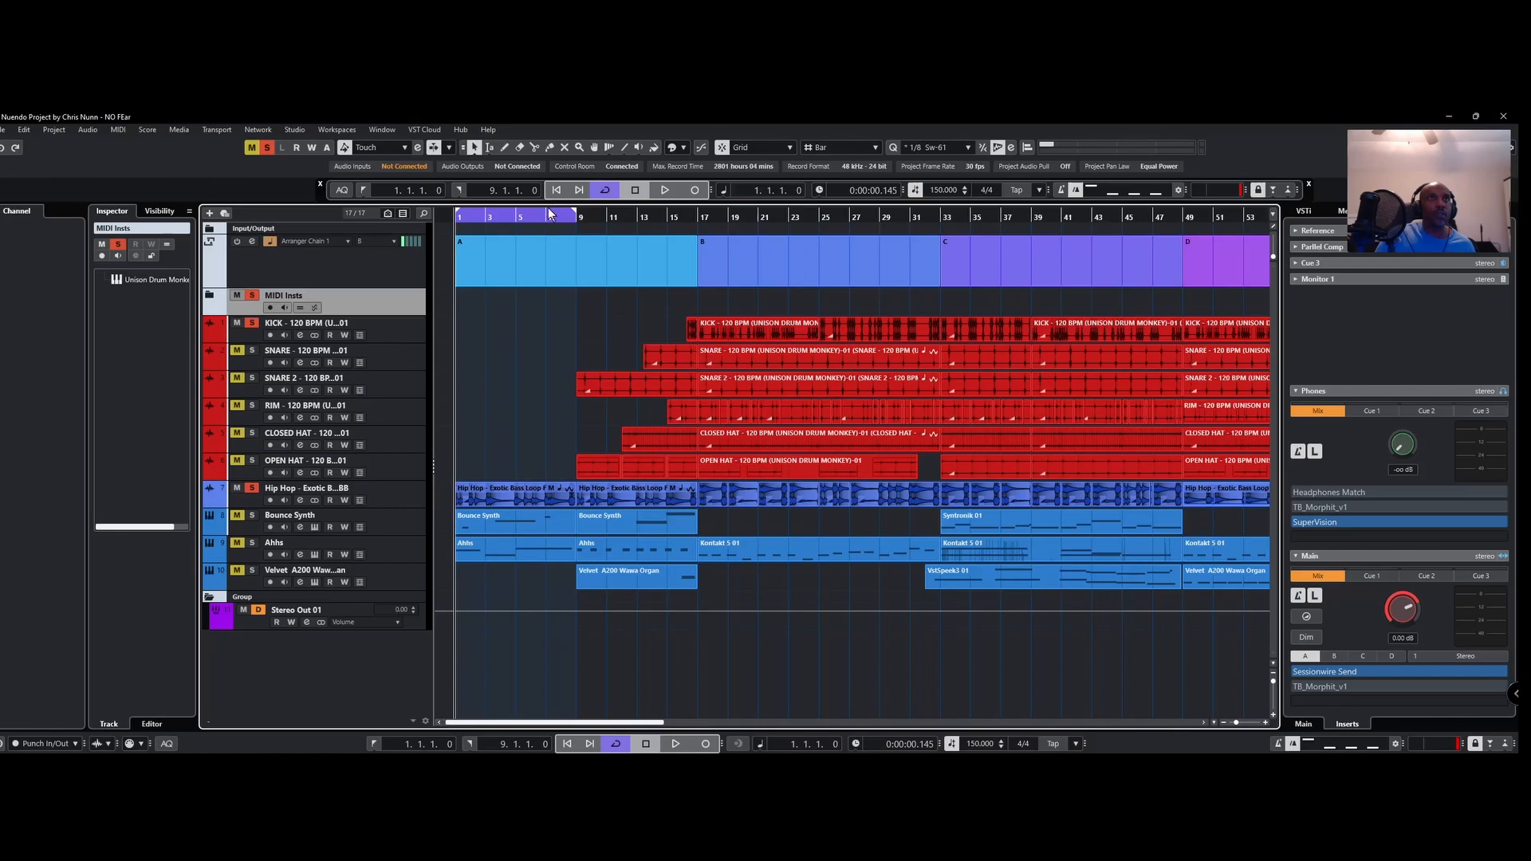
drag(540, 214, 767, 234)
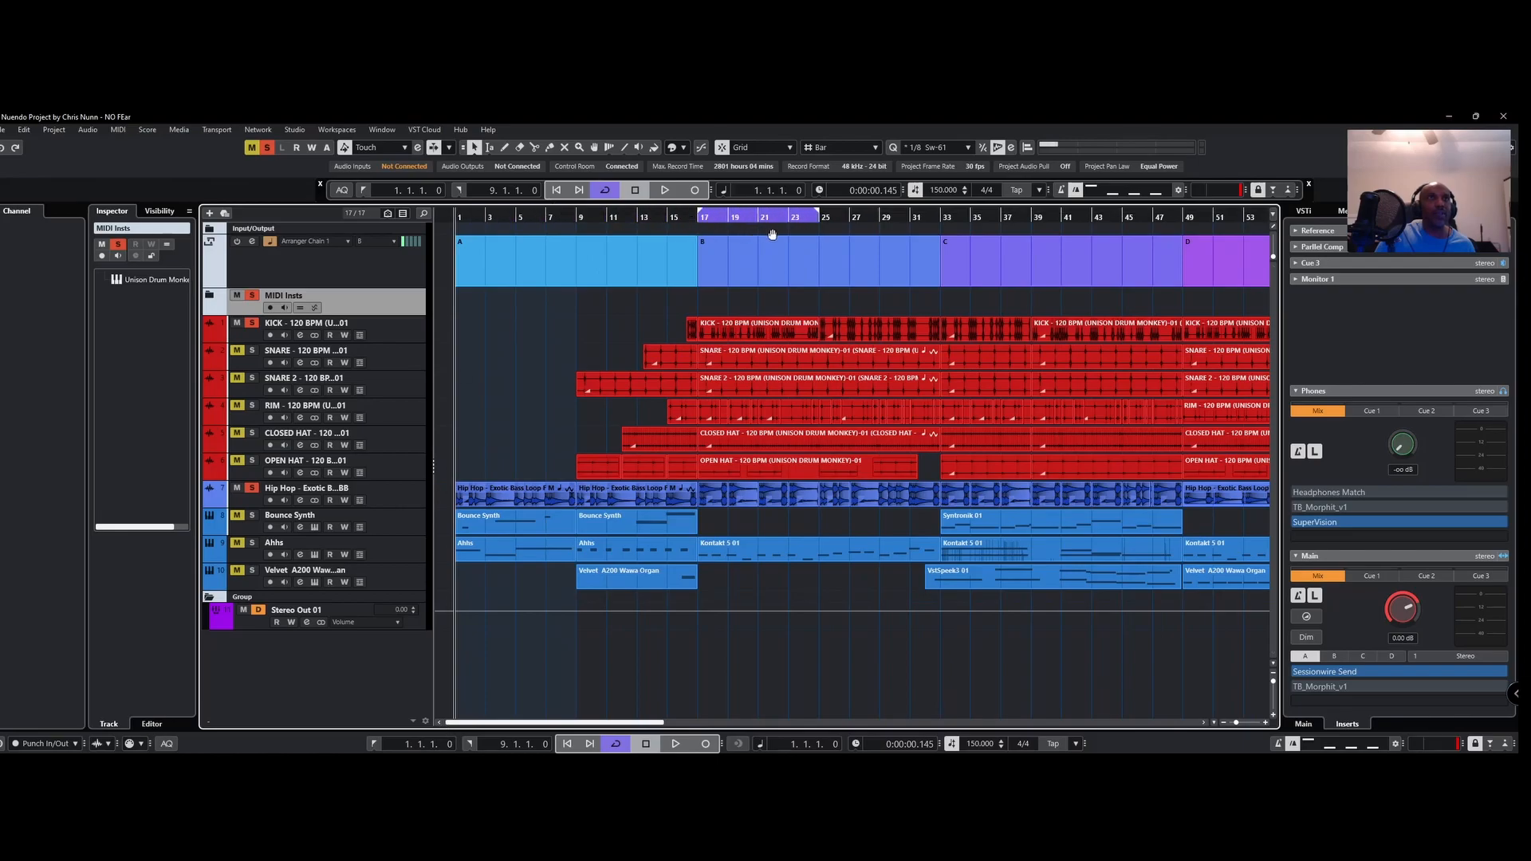
key(KP_1)
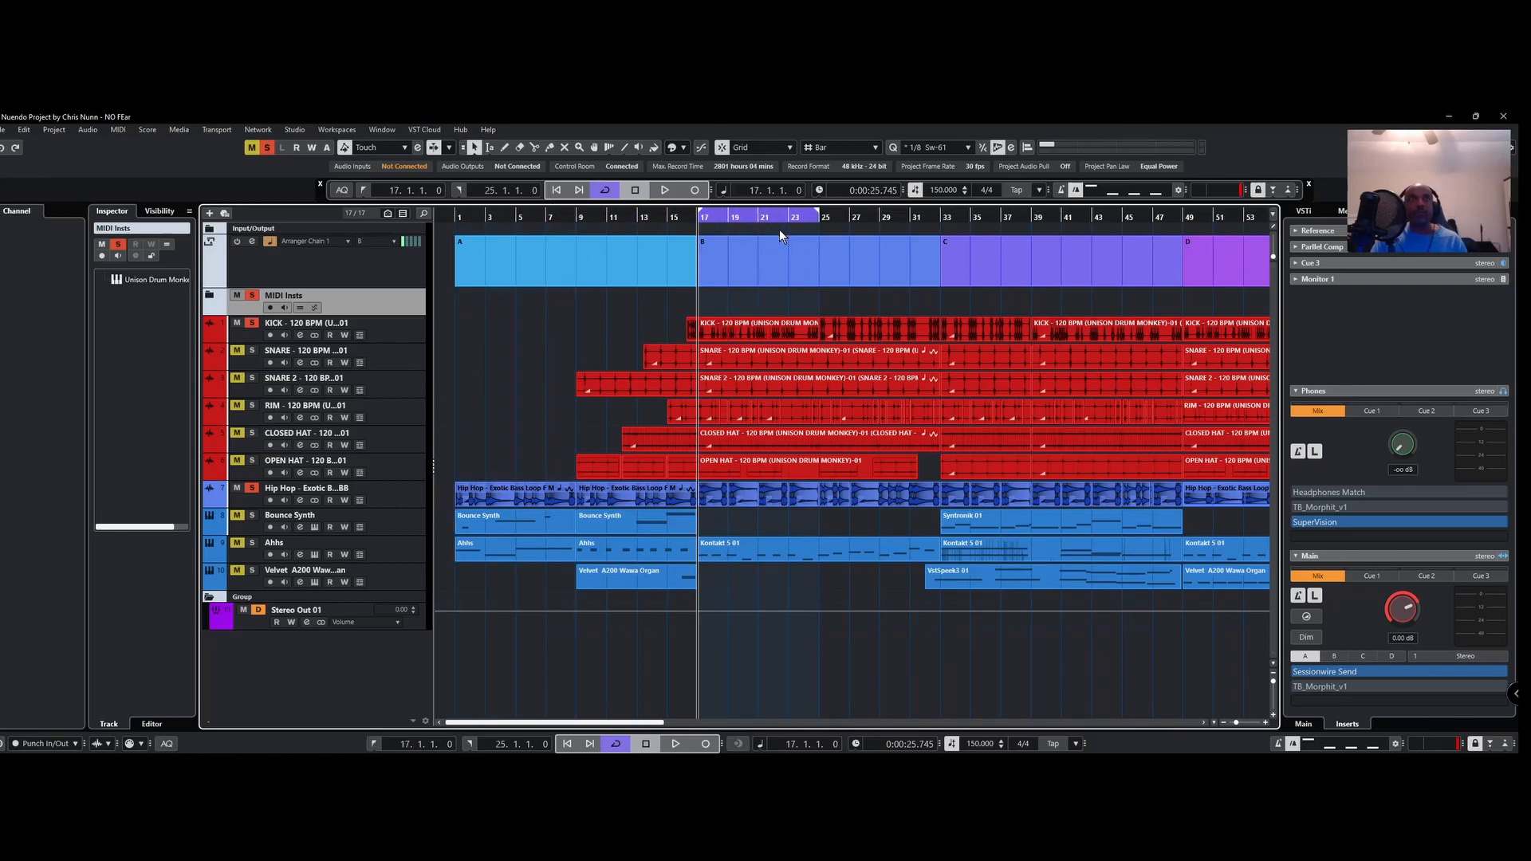
key(space)
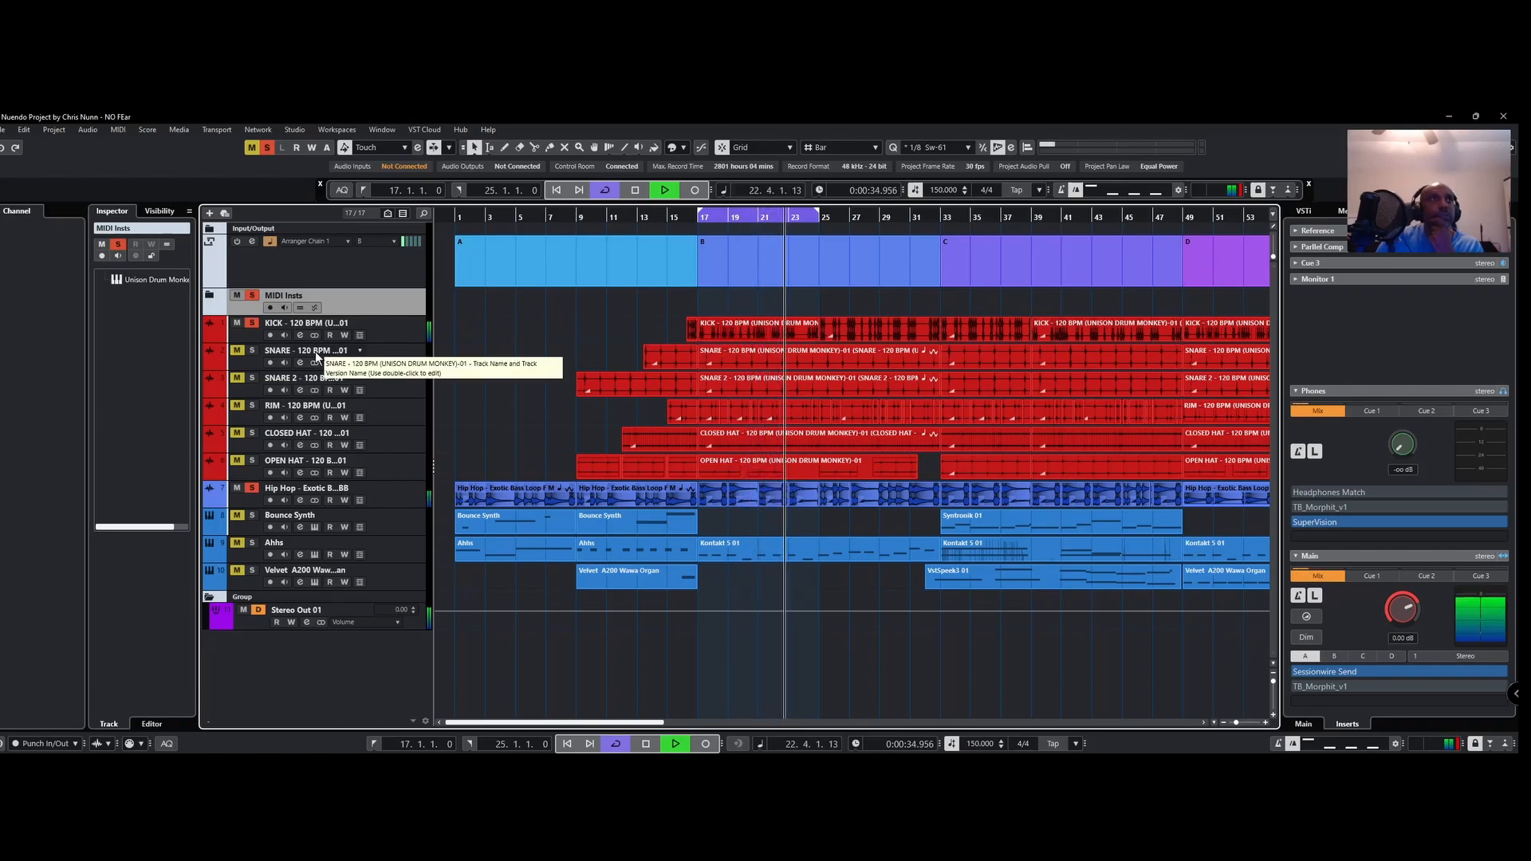
Step: Add the SNARE, SNARE 2 and RIM tracks to the soloed playback and examine their clips over the cycle range
click(249, 349)
click(236, 379)
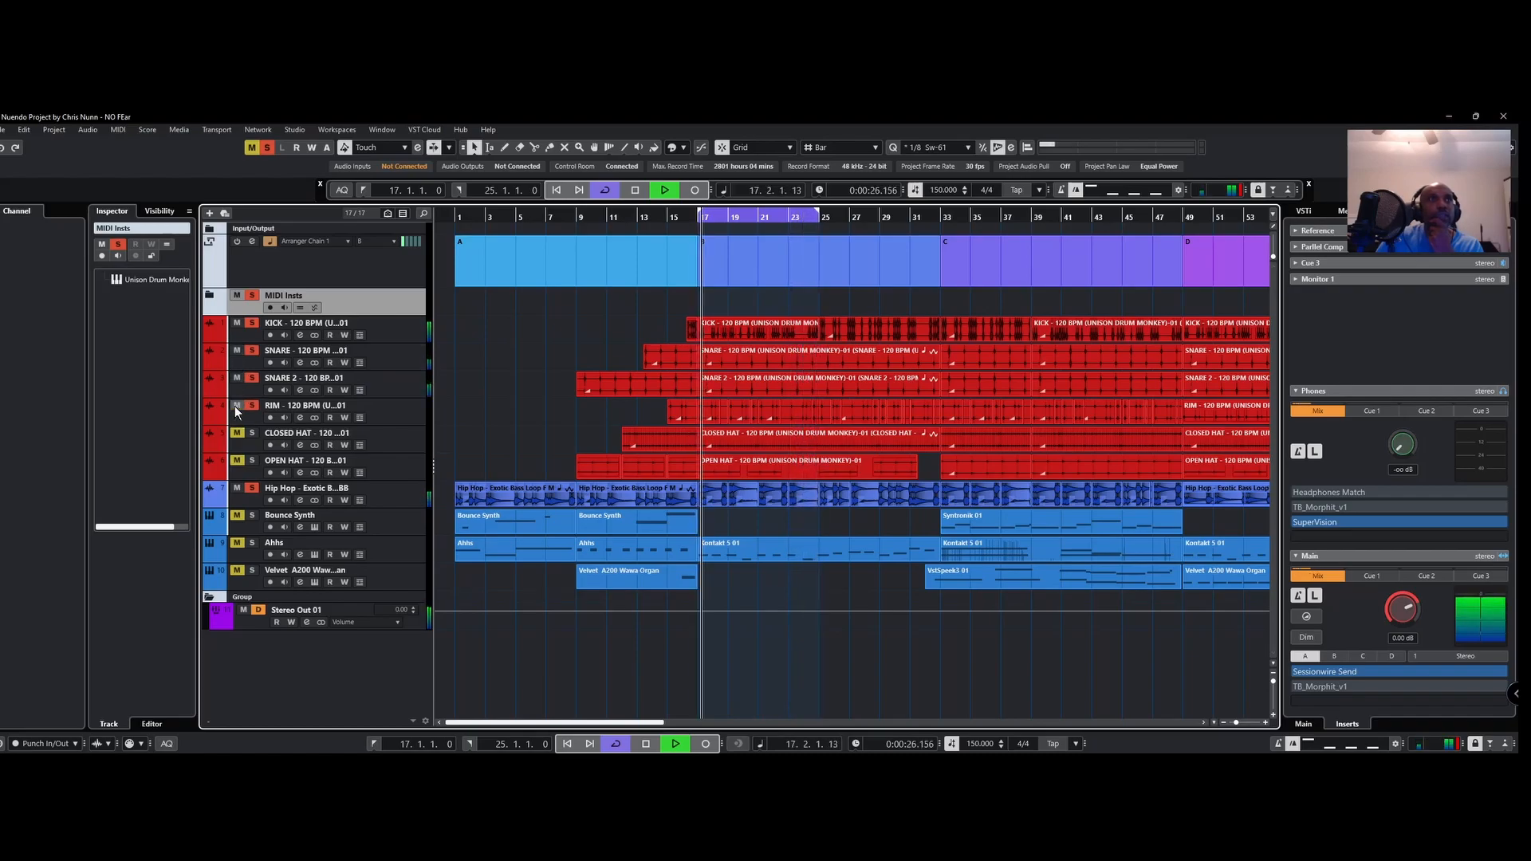
click(249, 404)
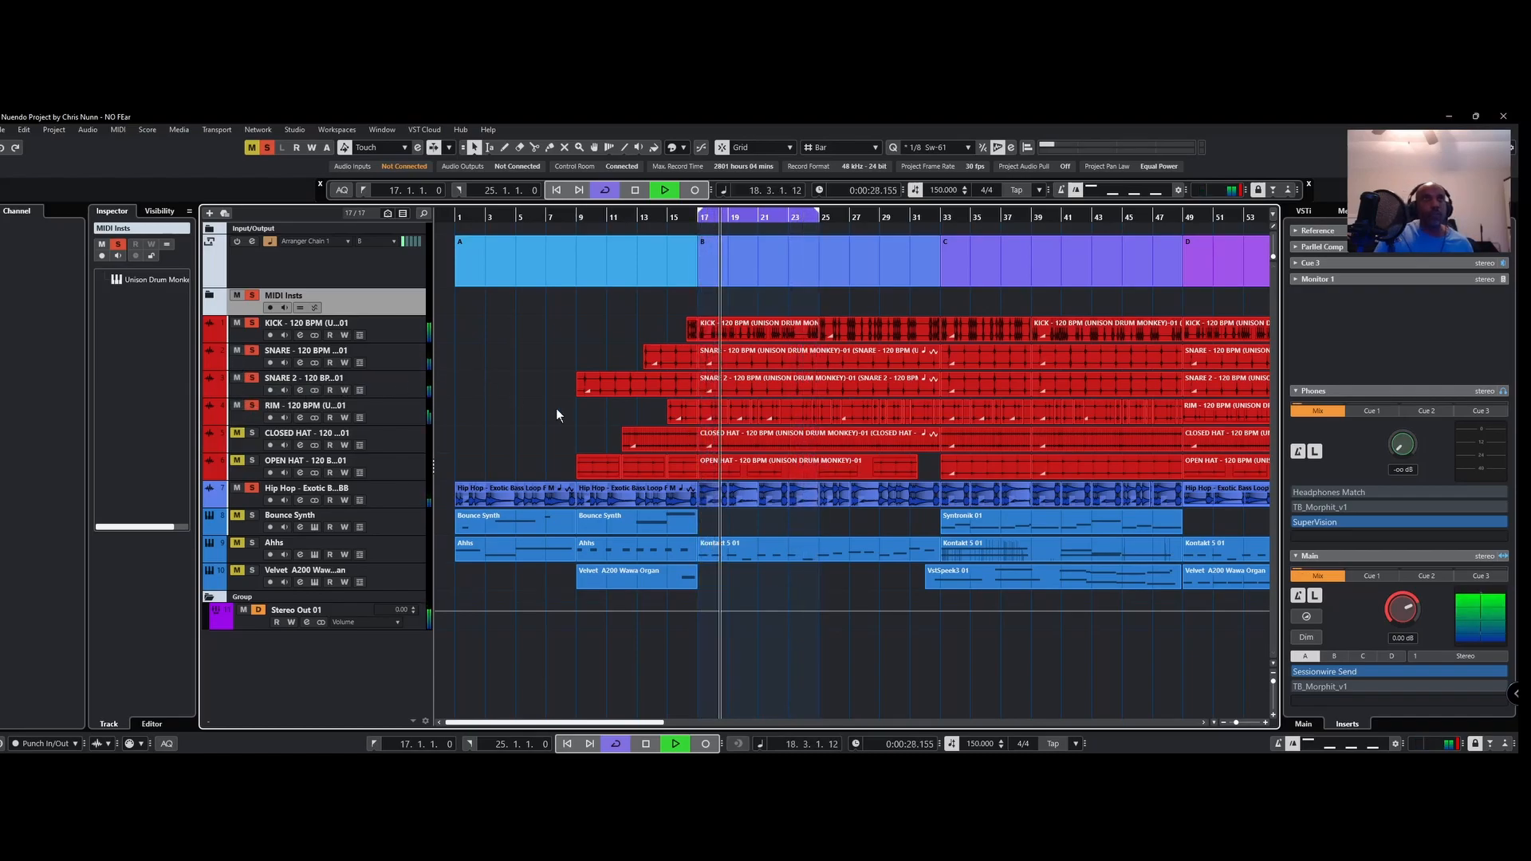
ctrl+scroll(805, 443, up, 4)
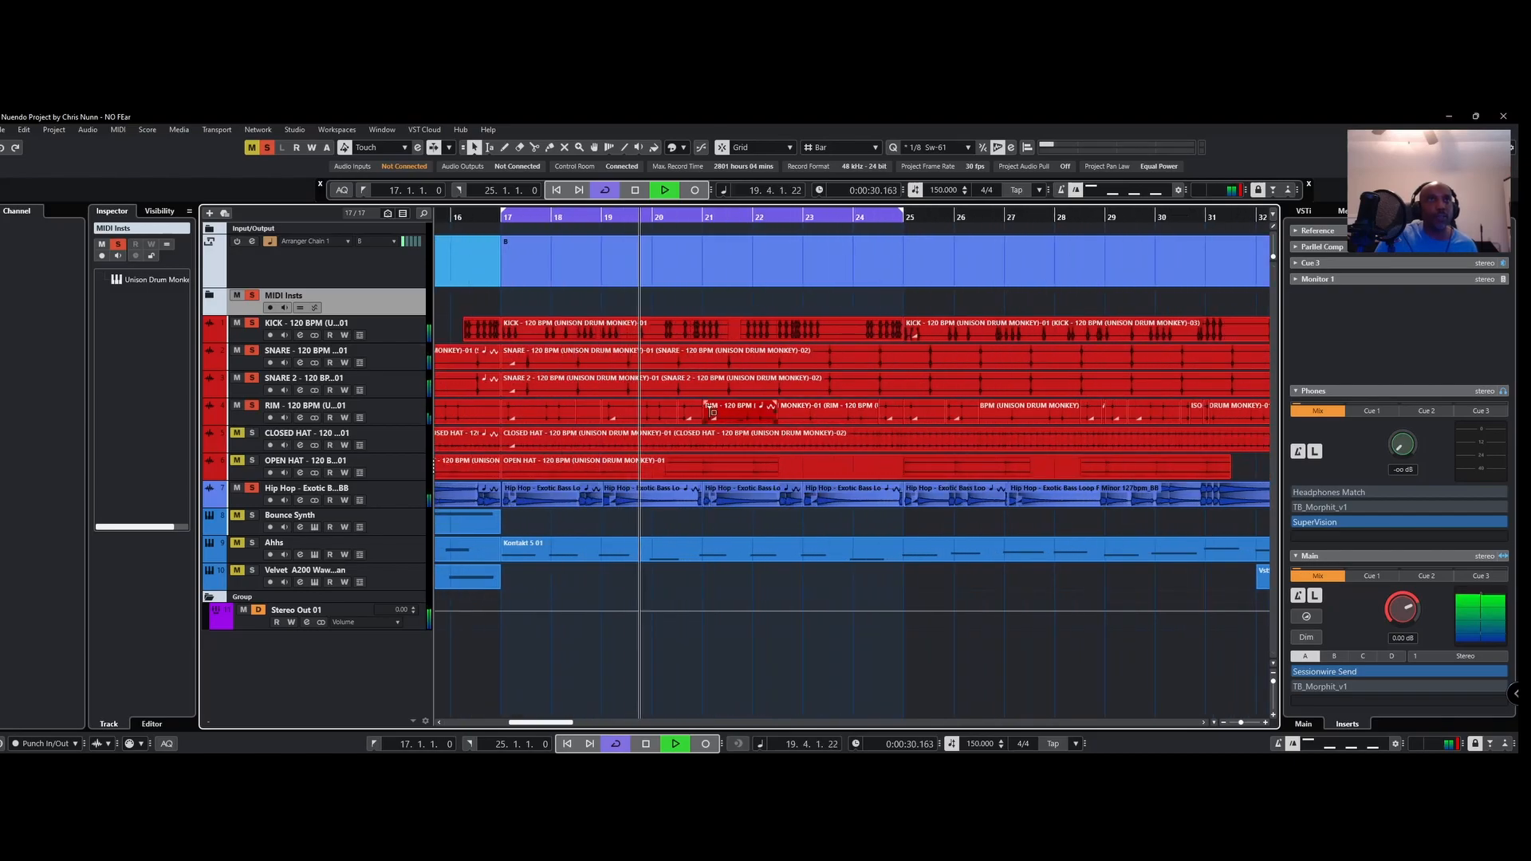
ctrl+scroll(622, 434, down, 3)
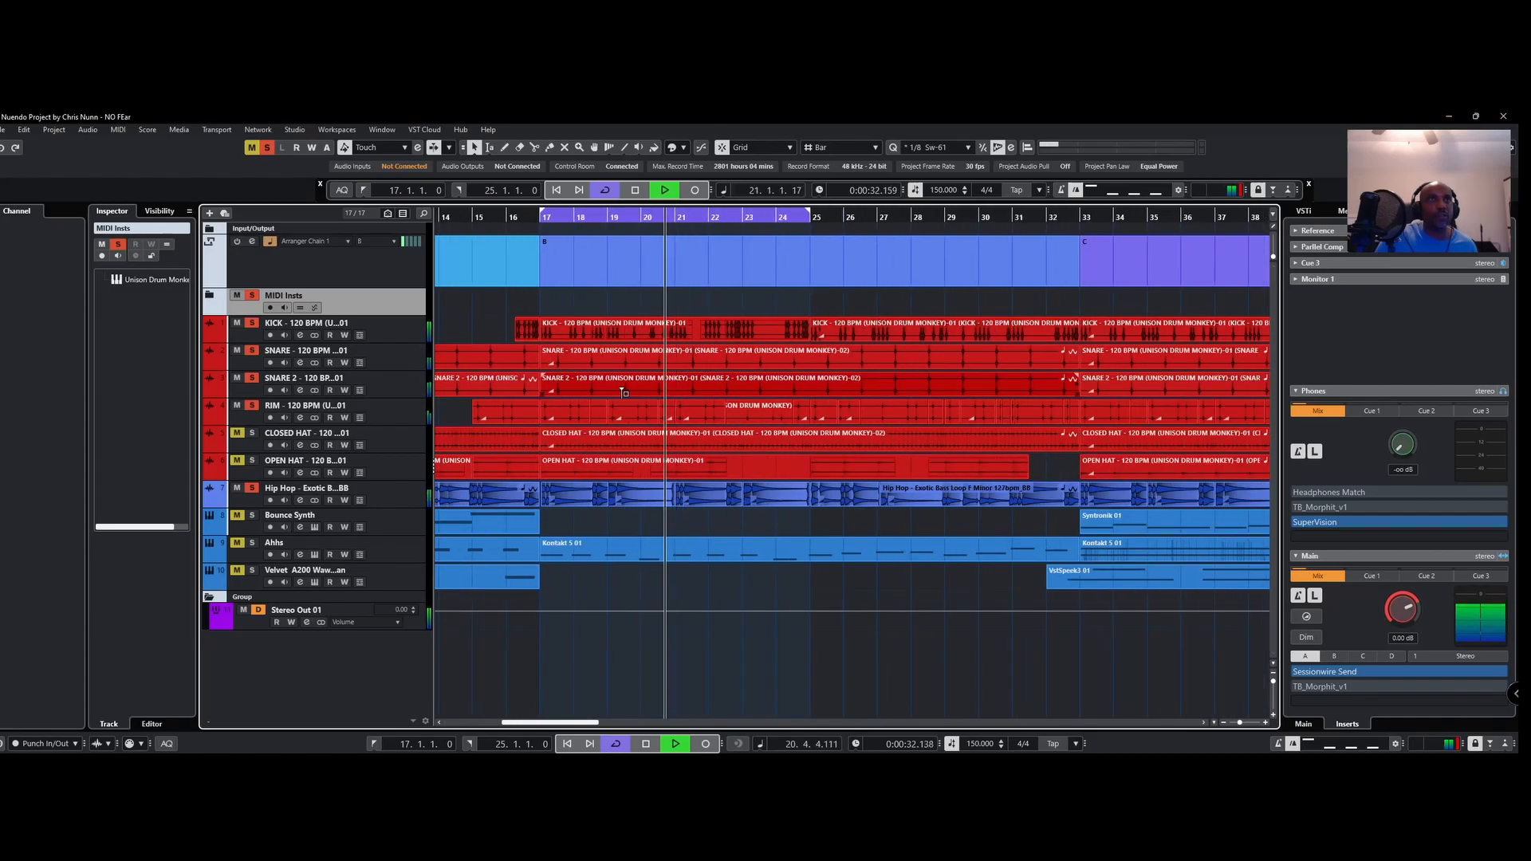
Step: Add the CLOSED HAT and OPEN HAT tracks to the soloed playback and examine the clips over bars 17–25
click(237, 433)
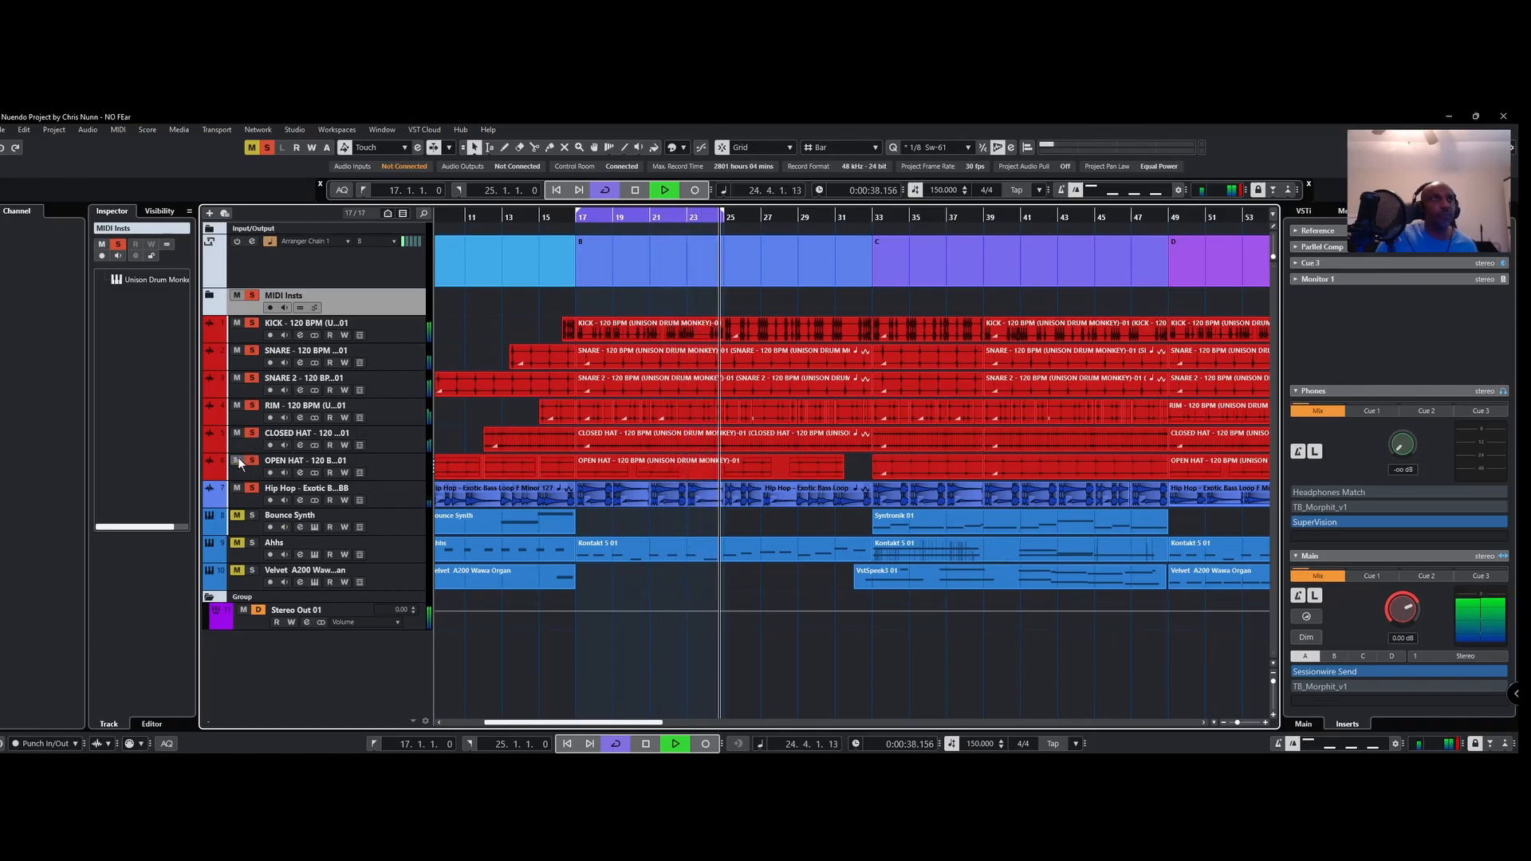
click(238, 459)
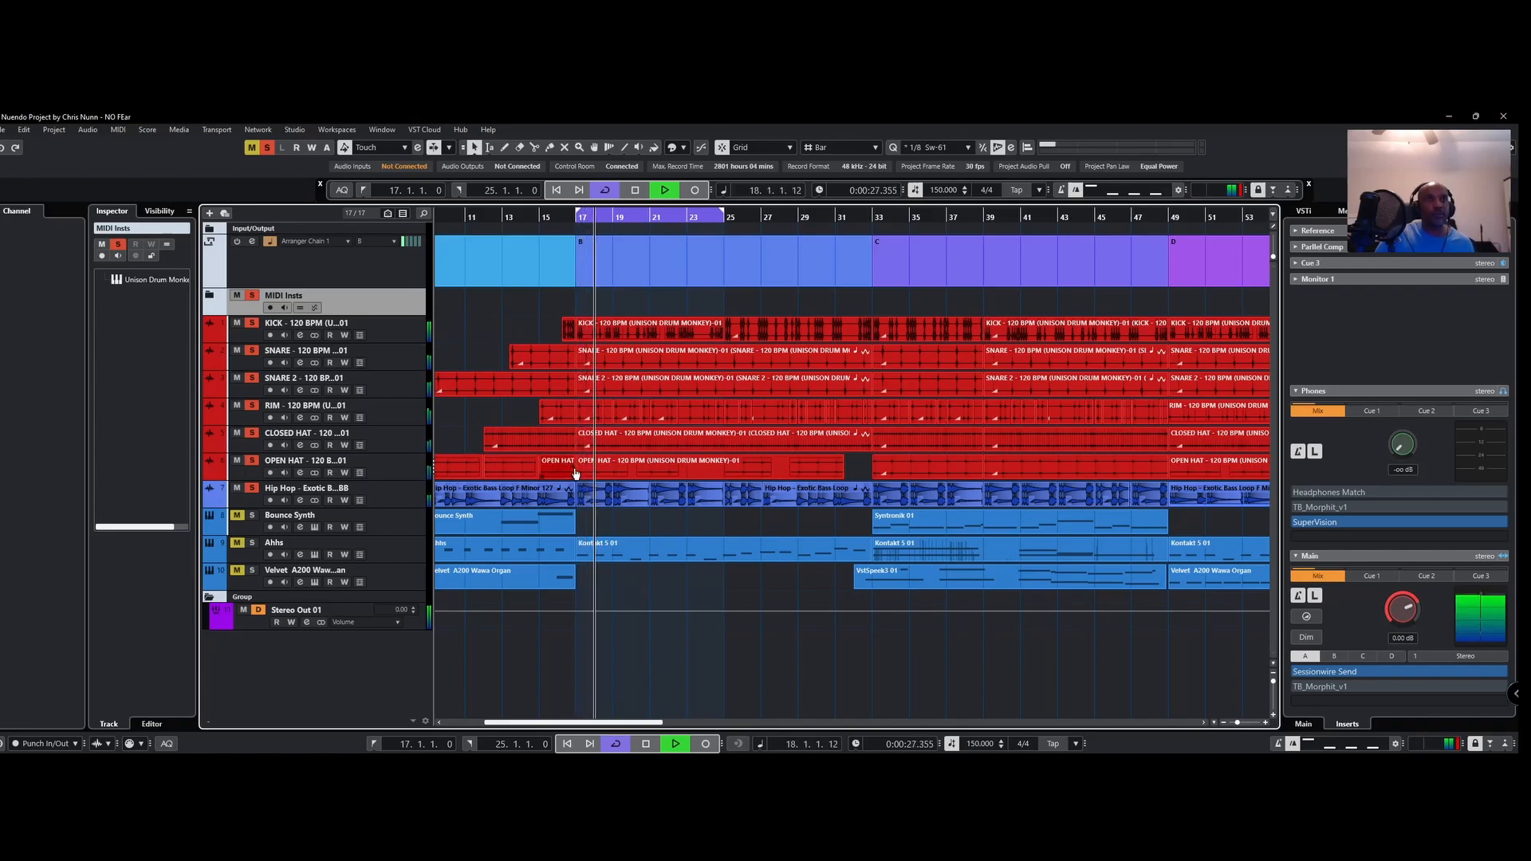
scroll(630, 472, up, 3)
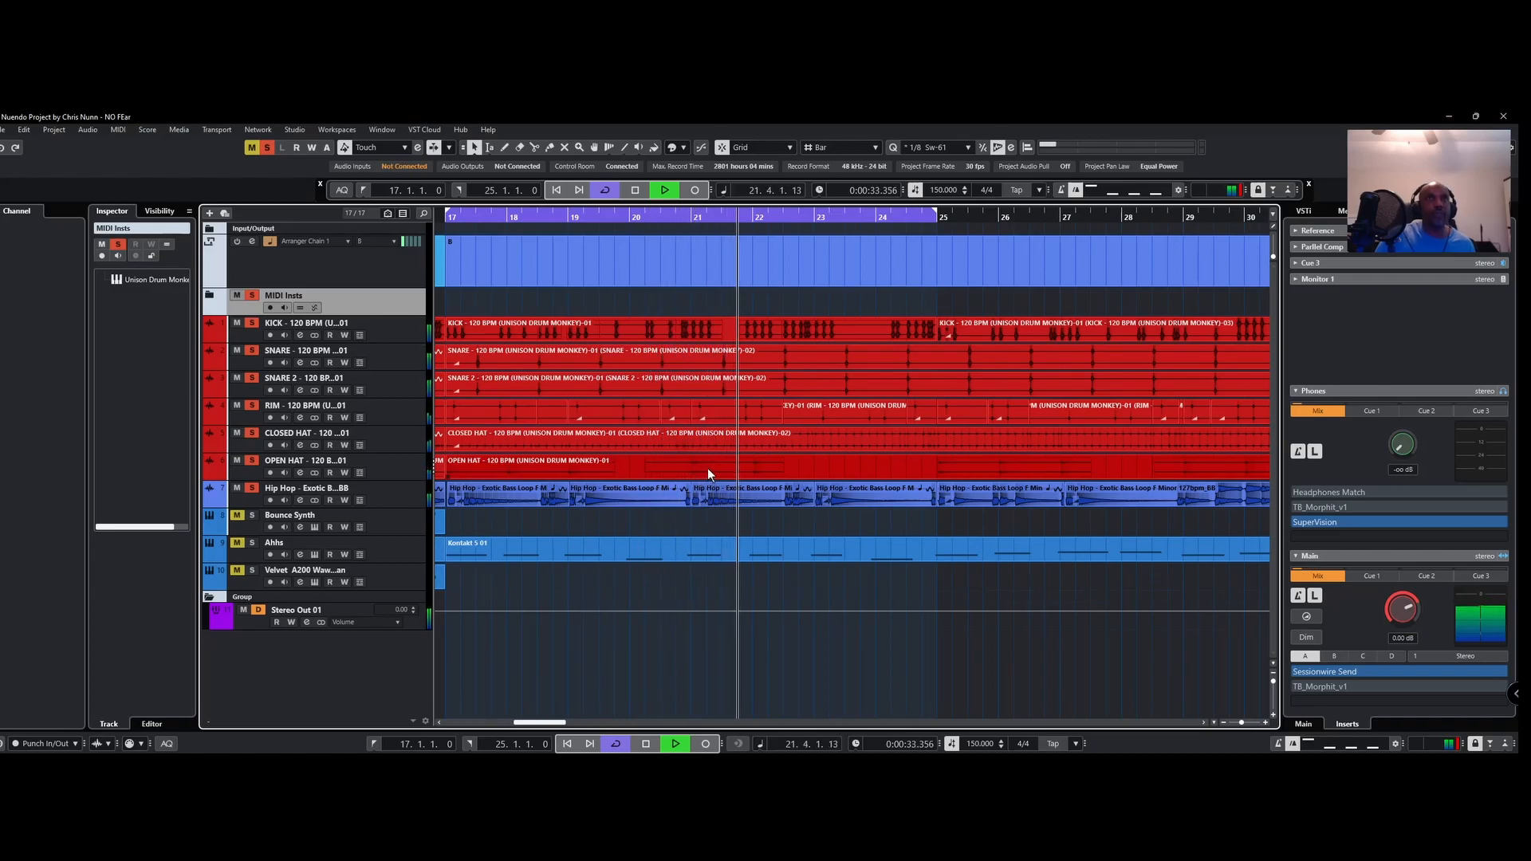
Step: Move the cycle range to bars 33–41 and audition the soloed bass and drum tracks at the start of section C
scroll(1039, 475, down, 3)
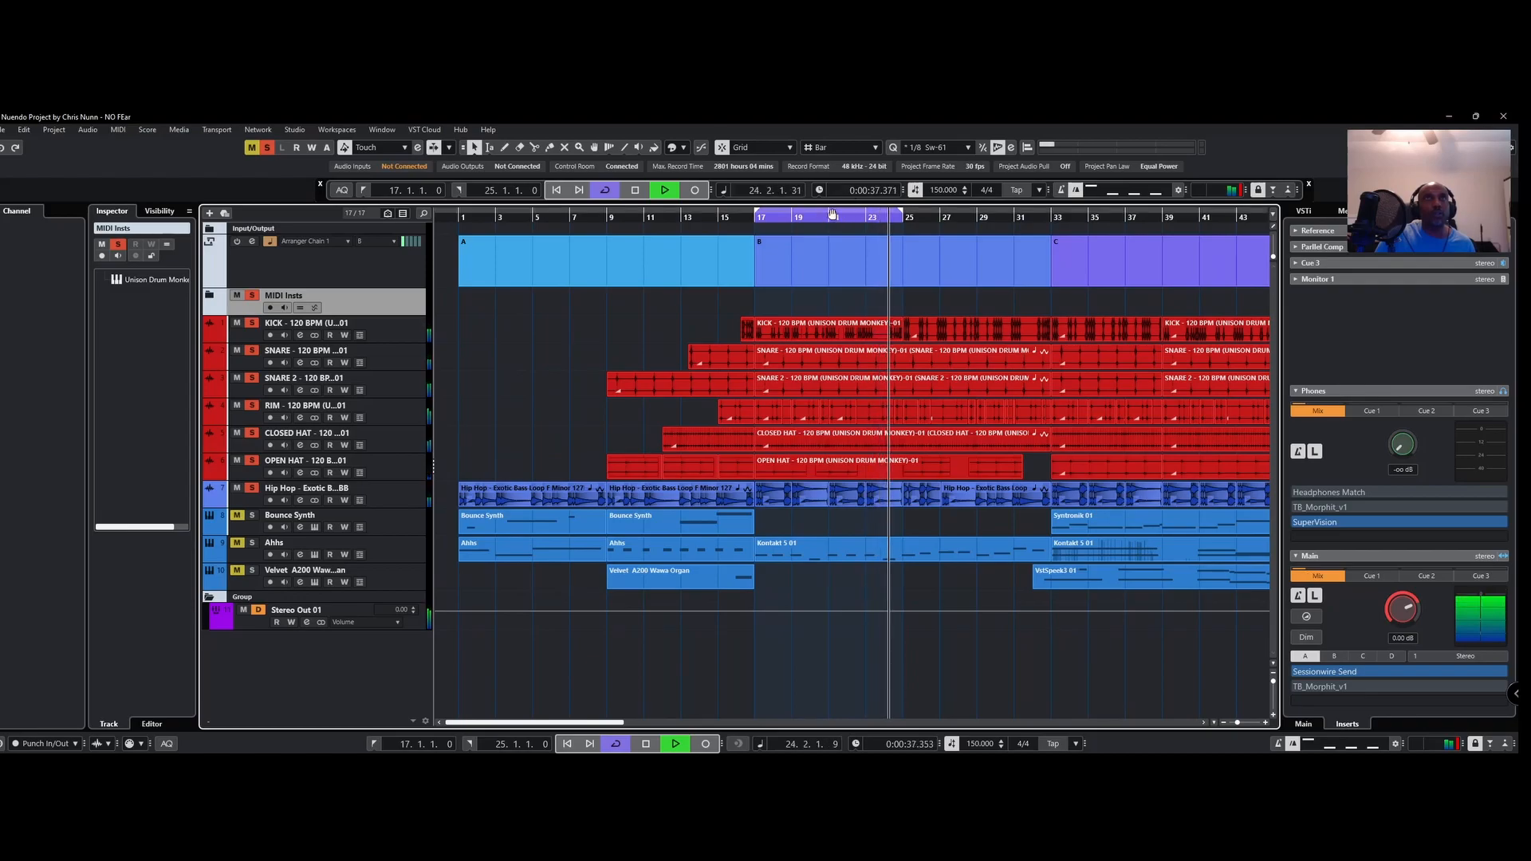
drag(840, 215, 1134, 229)
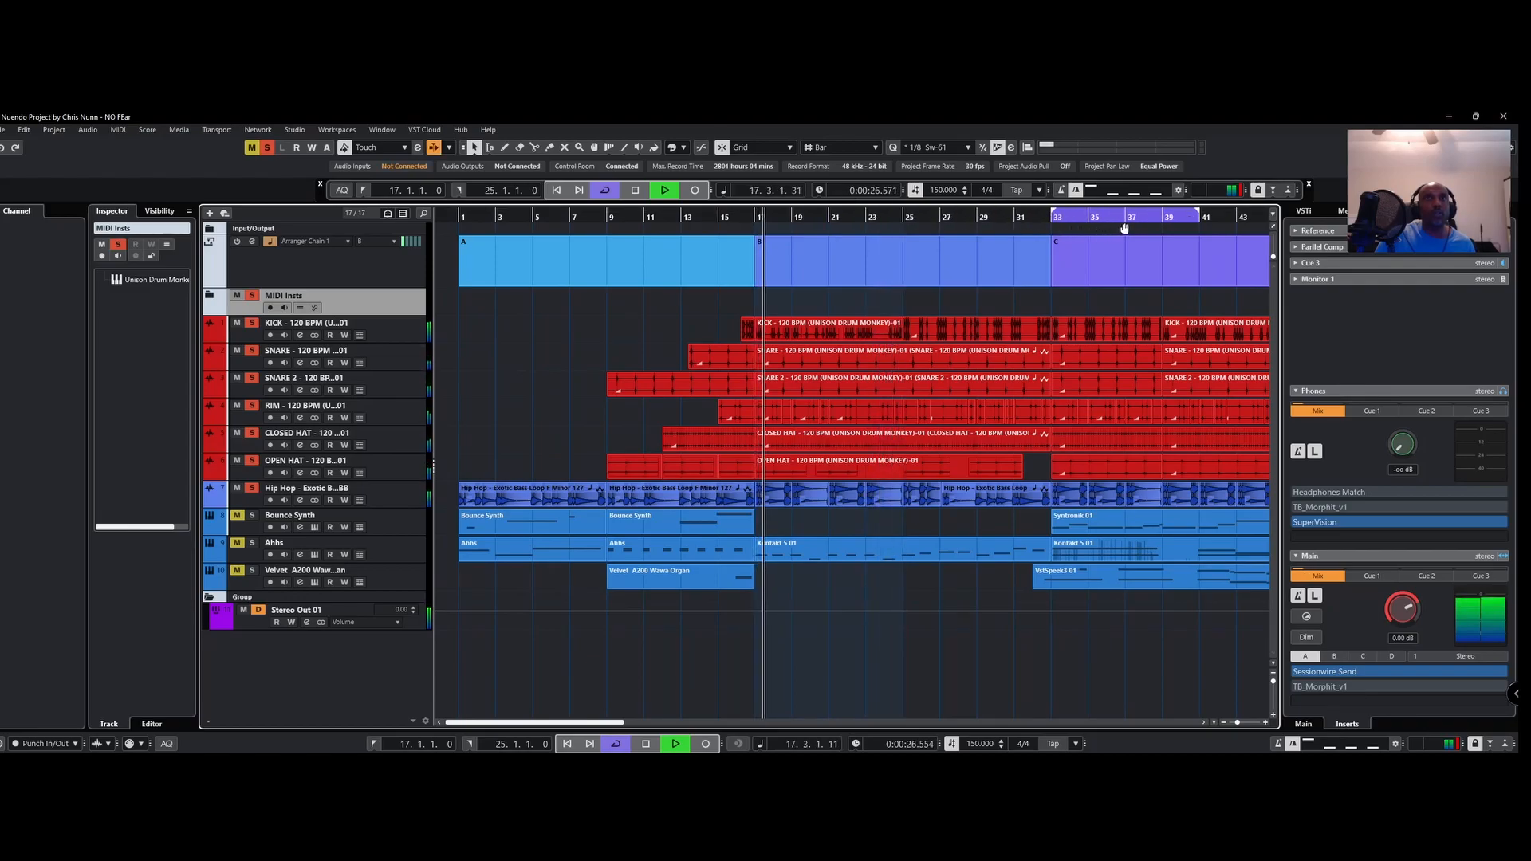
drag(568, 721, 616, 727)
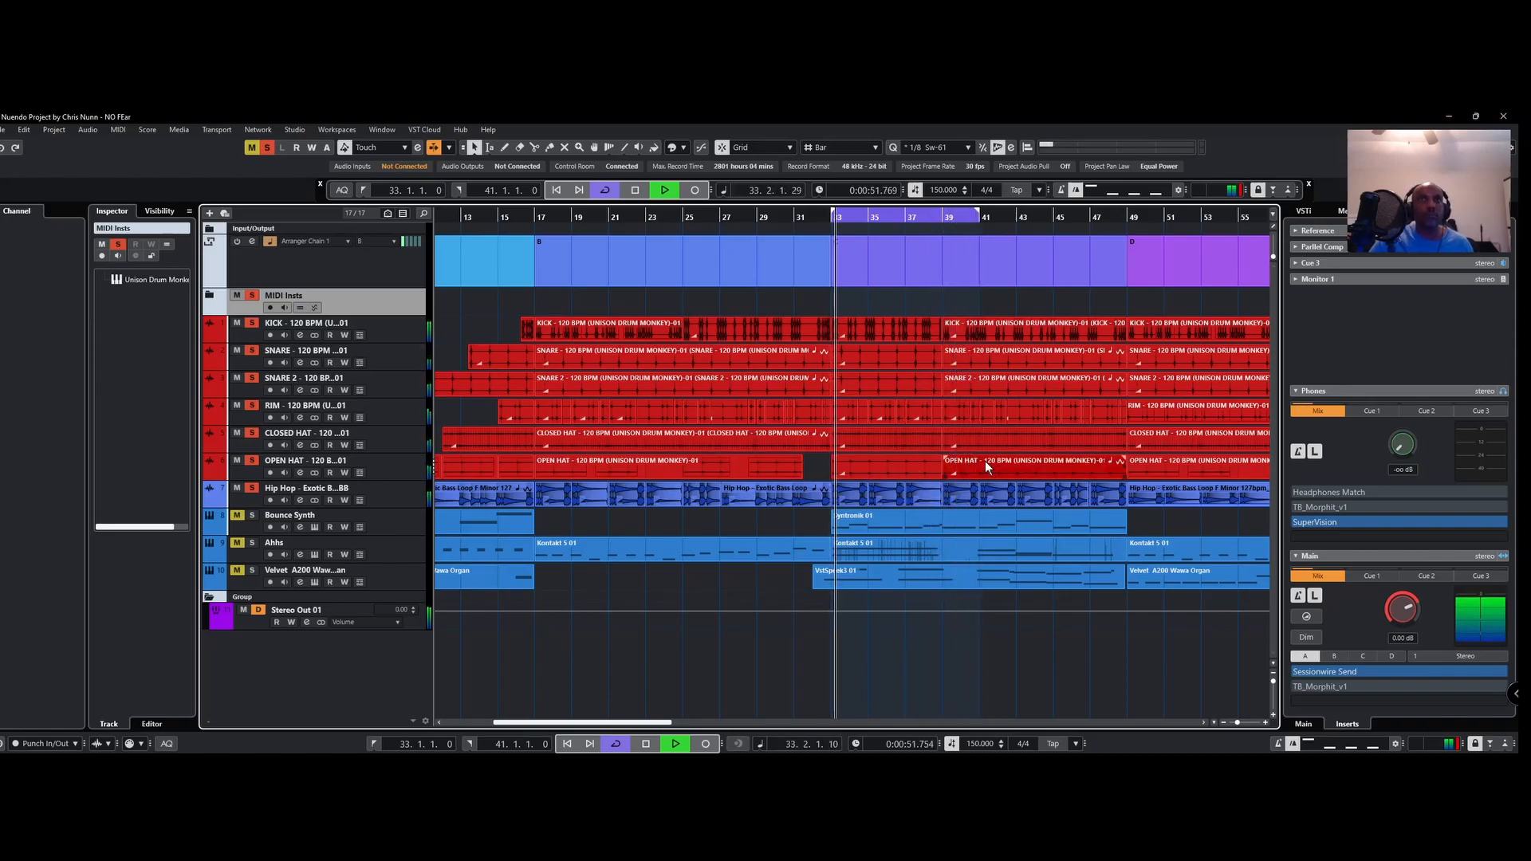
Step: Play the soloed bass and drums from bar 25 over a cycle range of bars 25–41
key(space)
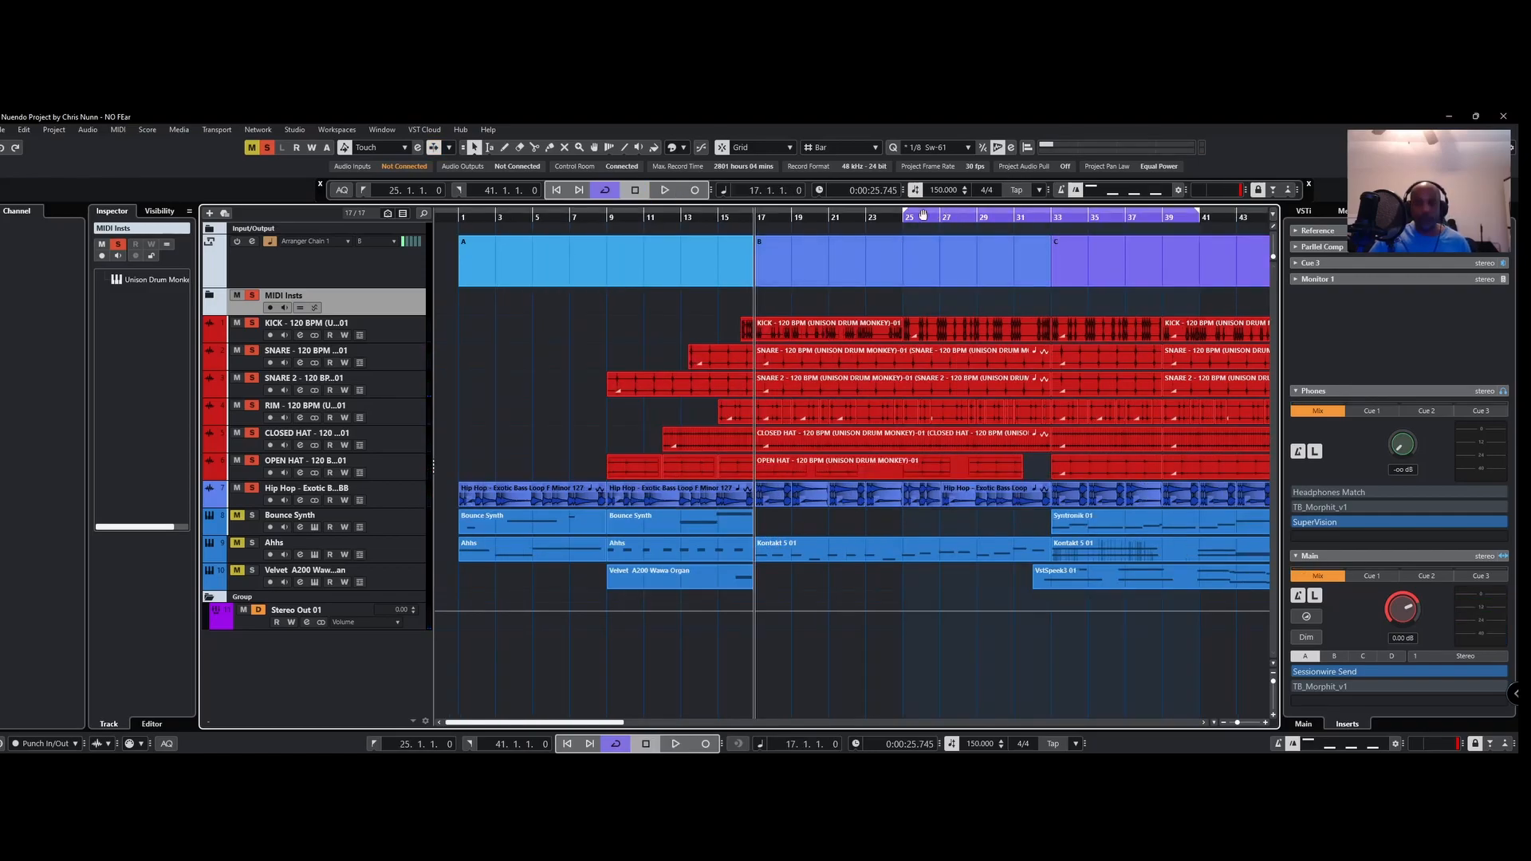
click(922, 213)
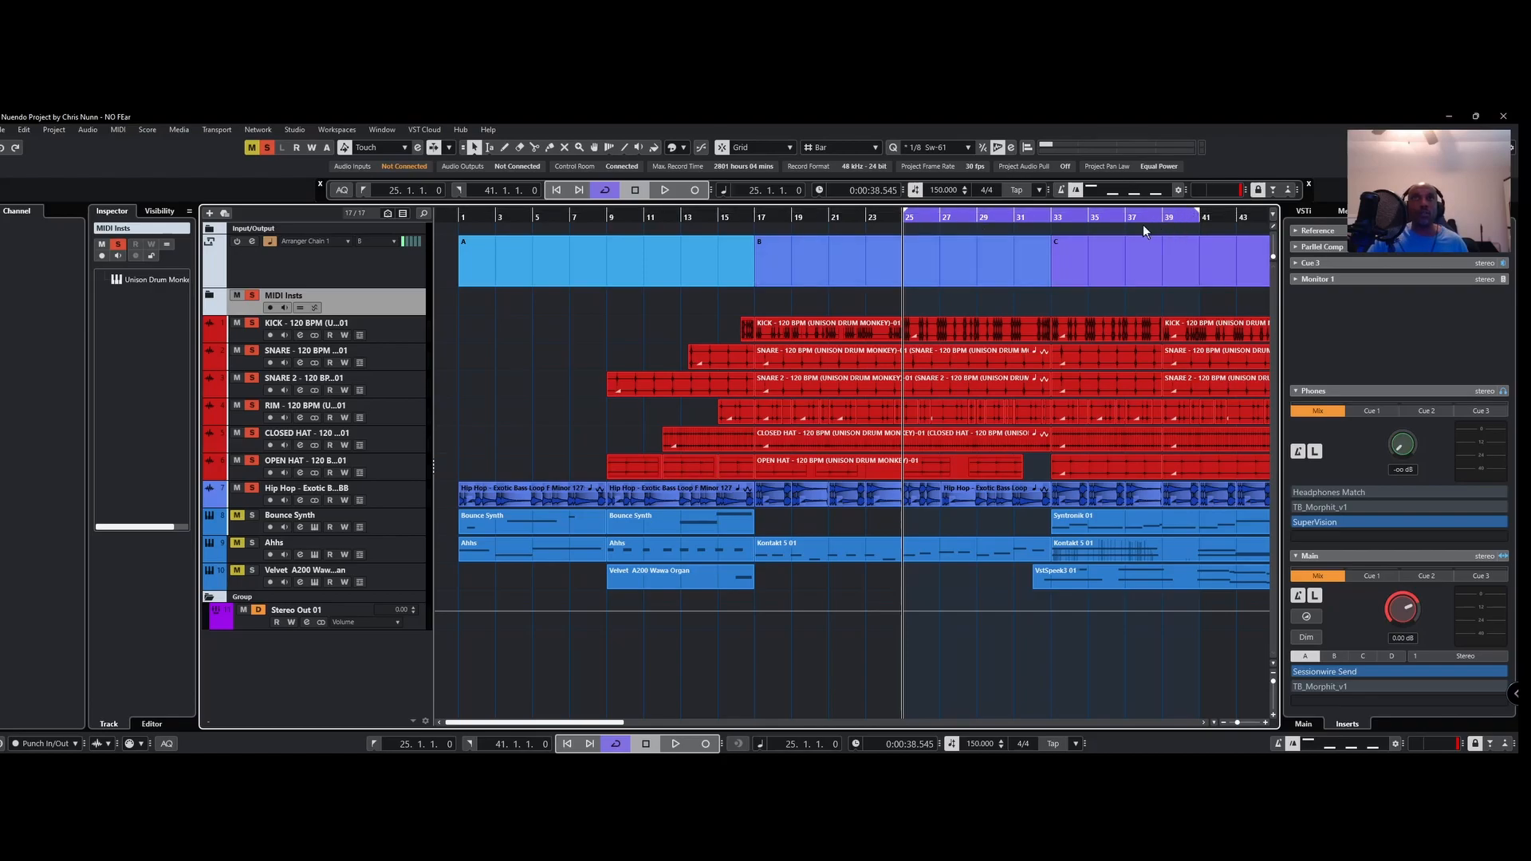
click(1094, 241)
key(space)
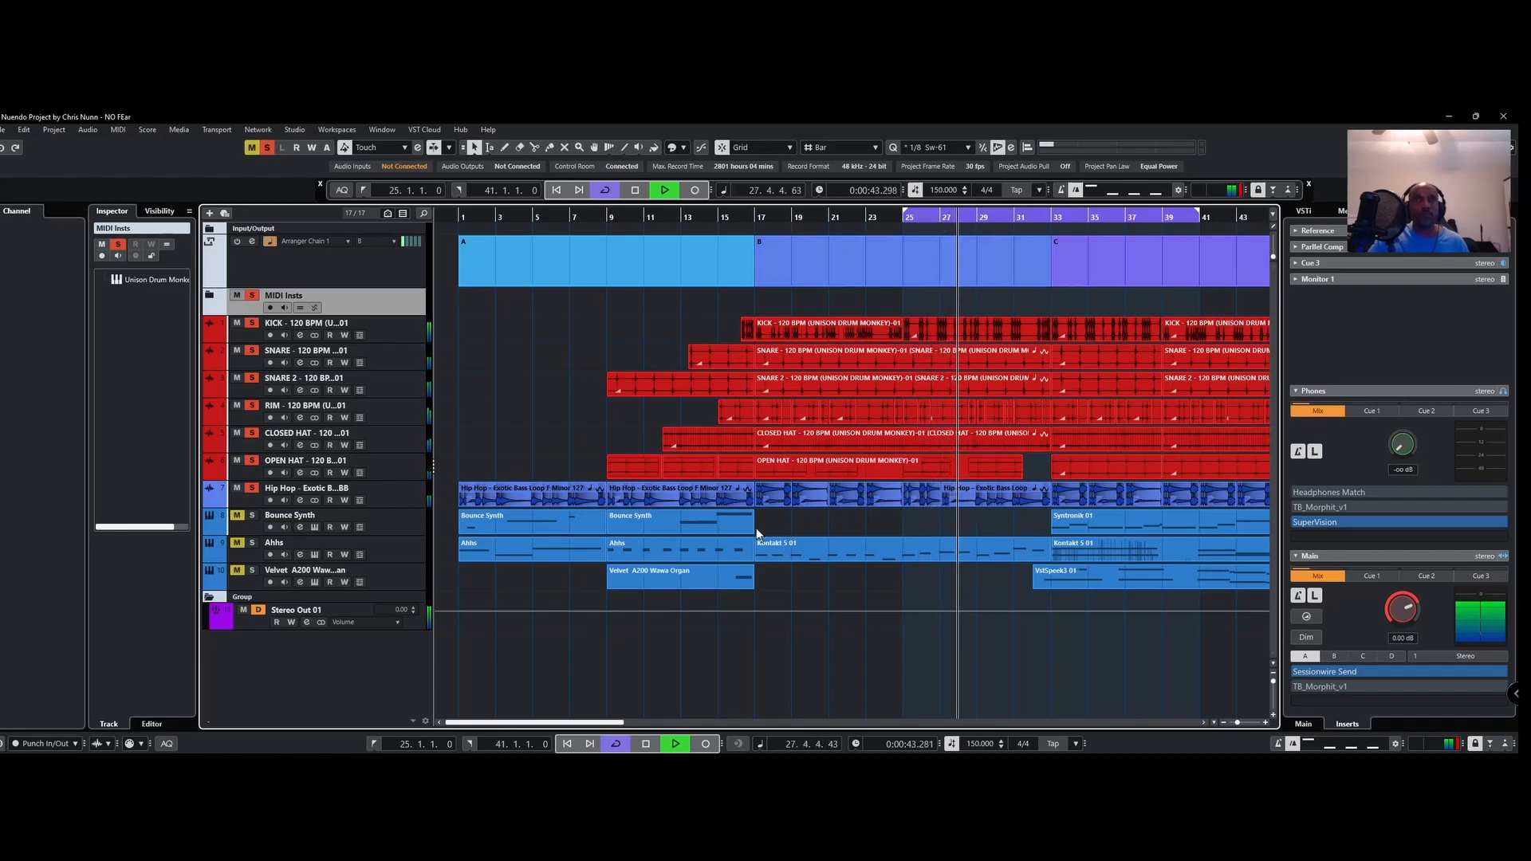
Step: Extend the cycle range to bars 17–49 so it spans sections B and C, and stop playback
scroll(702, 694, right, 4)
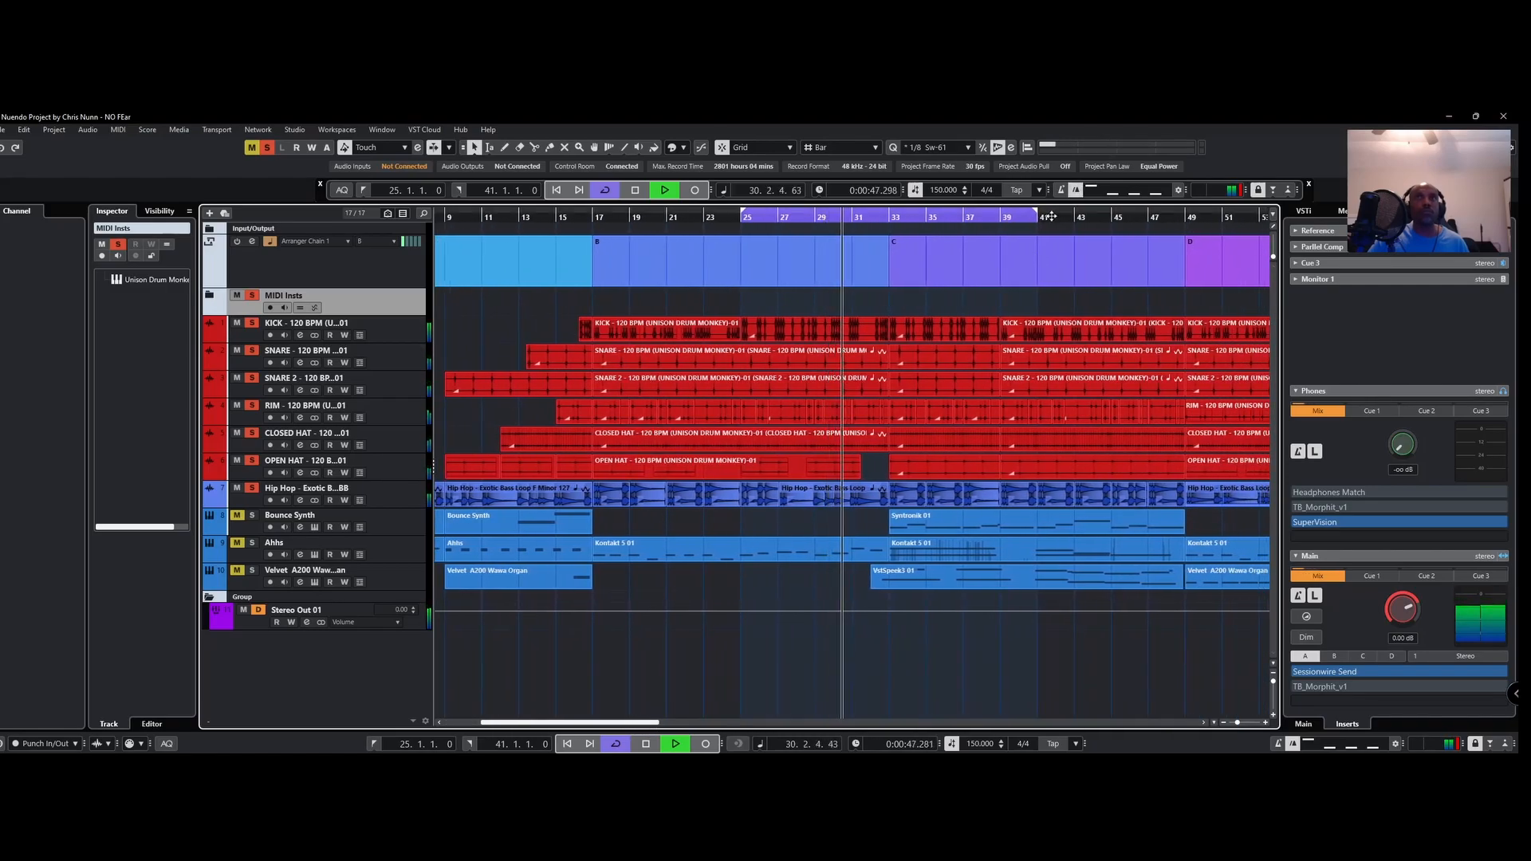
drag(1035, 213, 1183, 214)
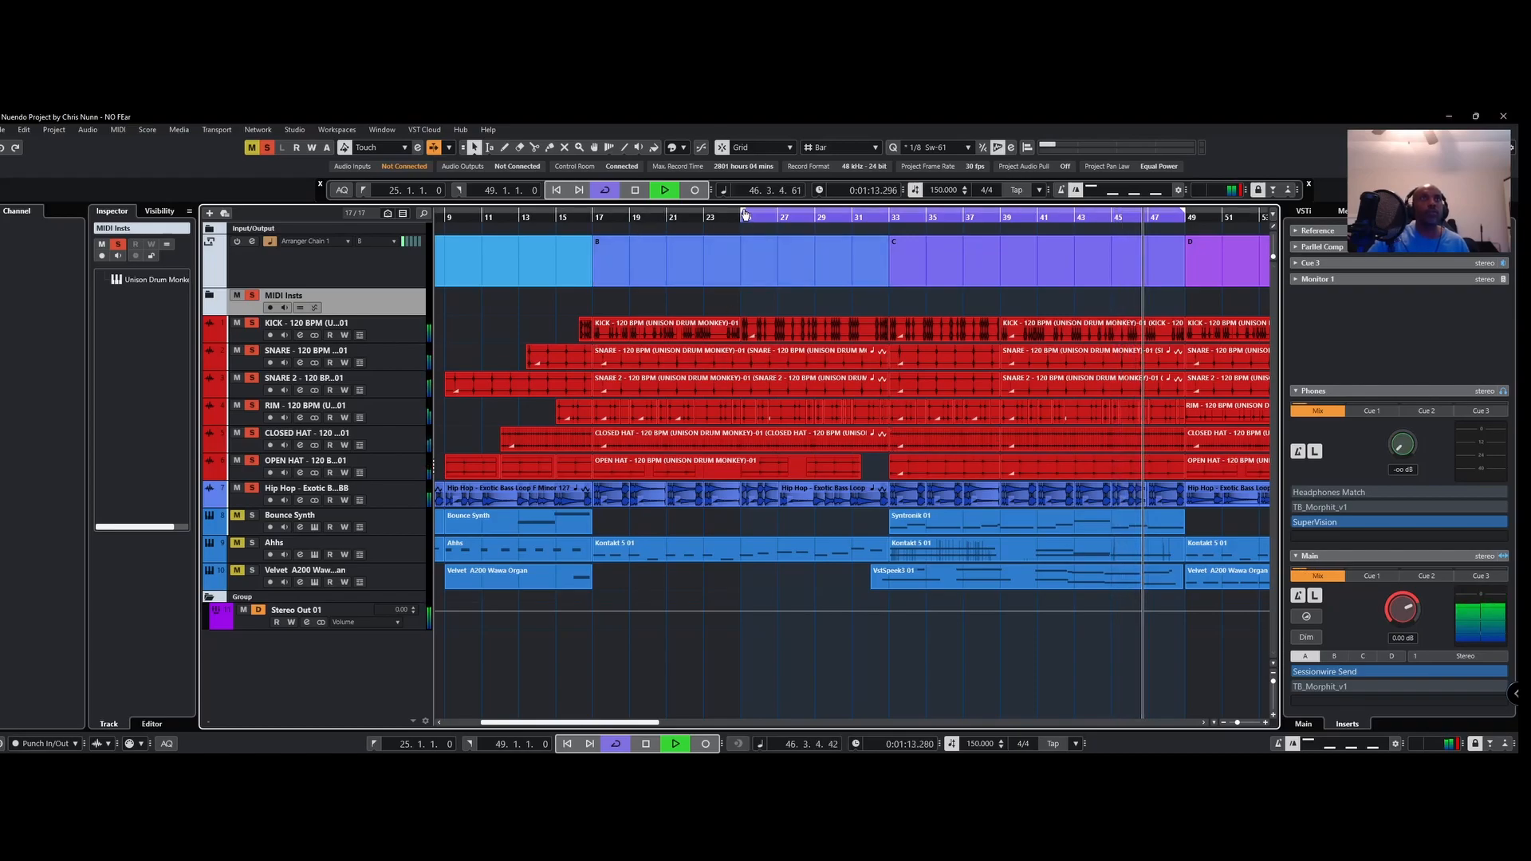
drag(745, 214, 592, 215)
click(596, 239)
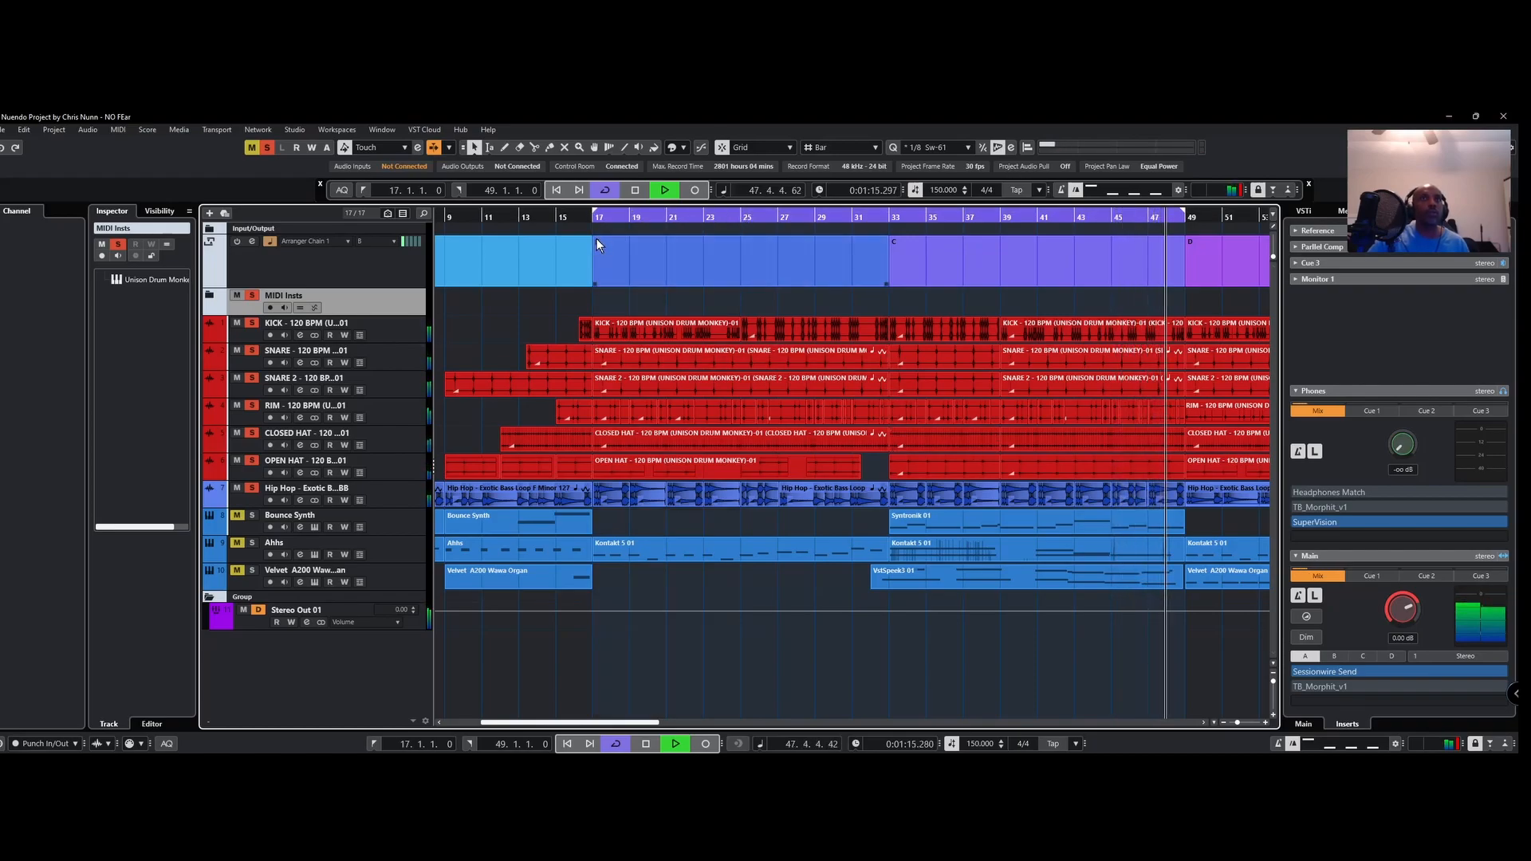
key(space)
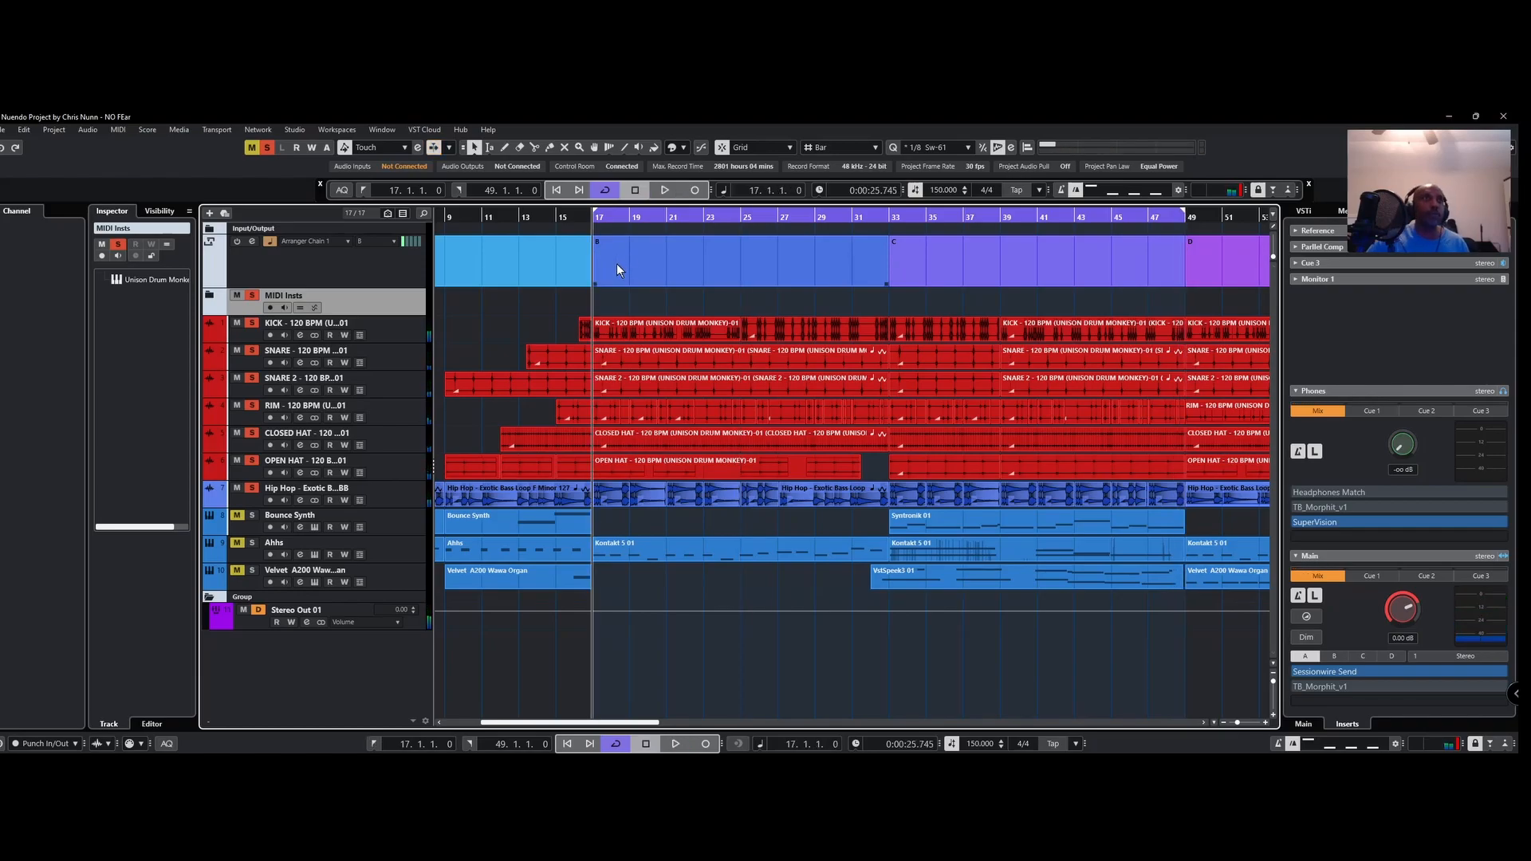
Step: Unmute the Bounce Synth, Ahhs and Velvet tracks, add them to the soloed tracks, and select the Ahhs track
click(235, 569)
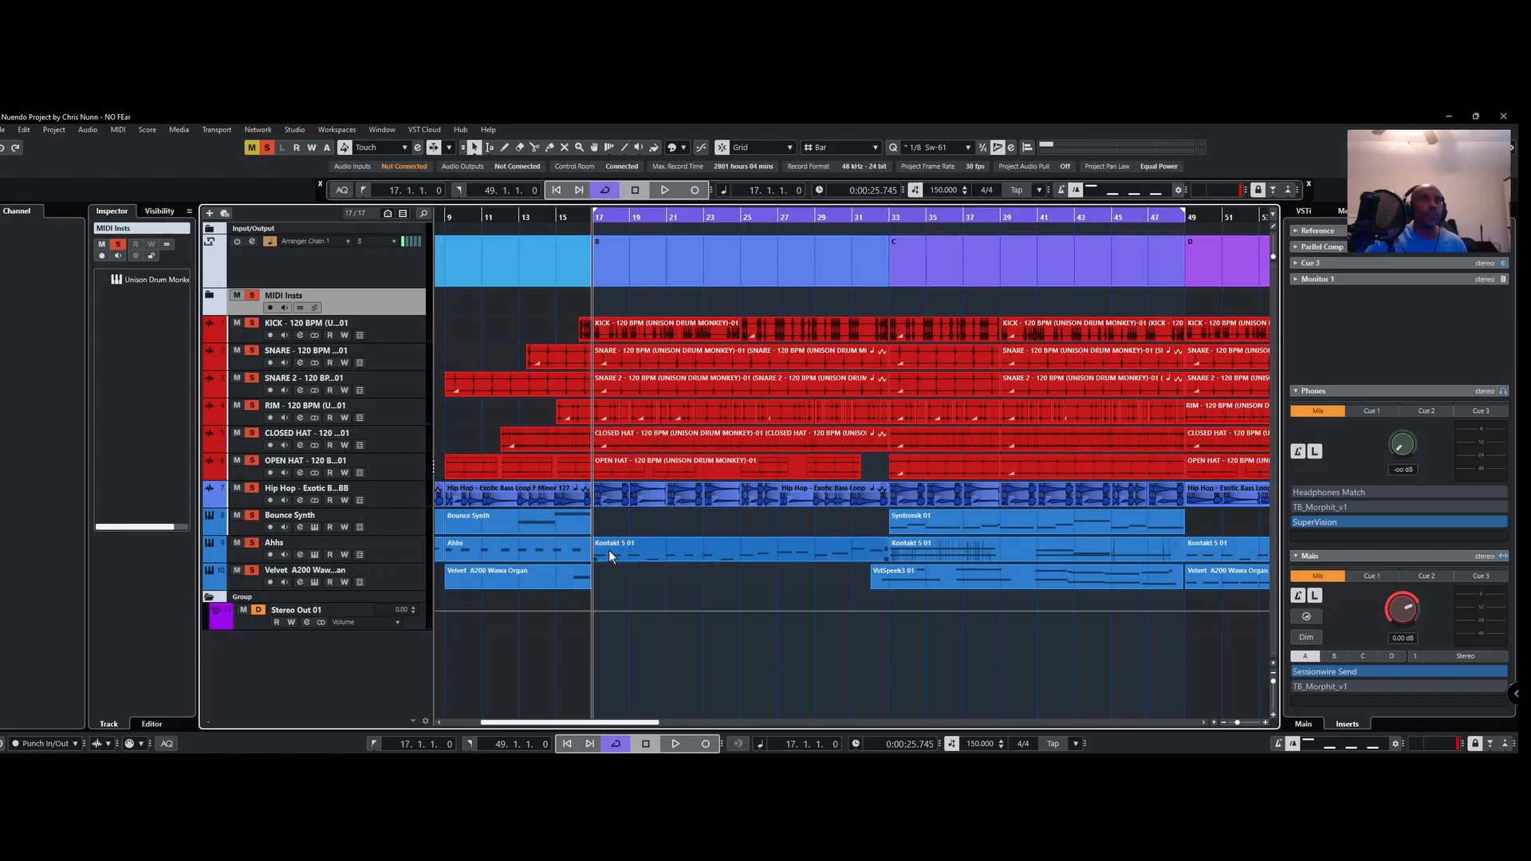
click(403, 552)
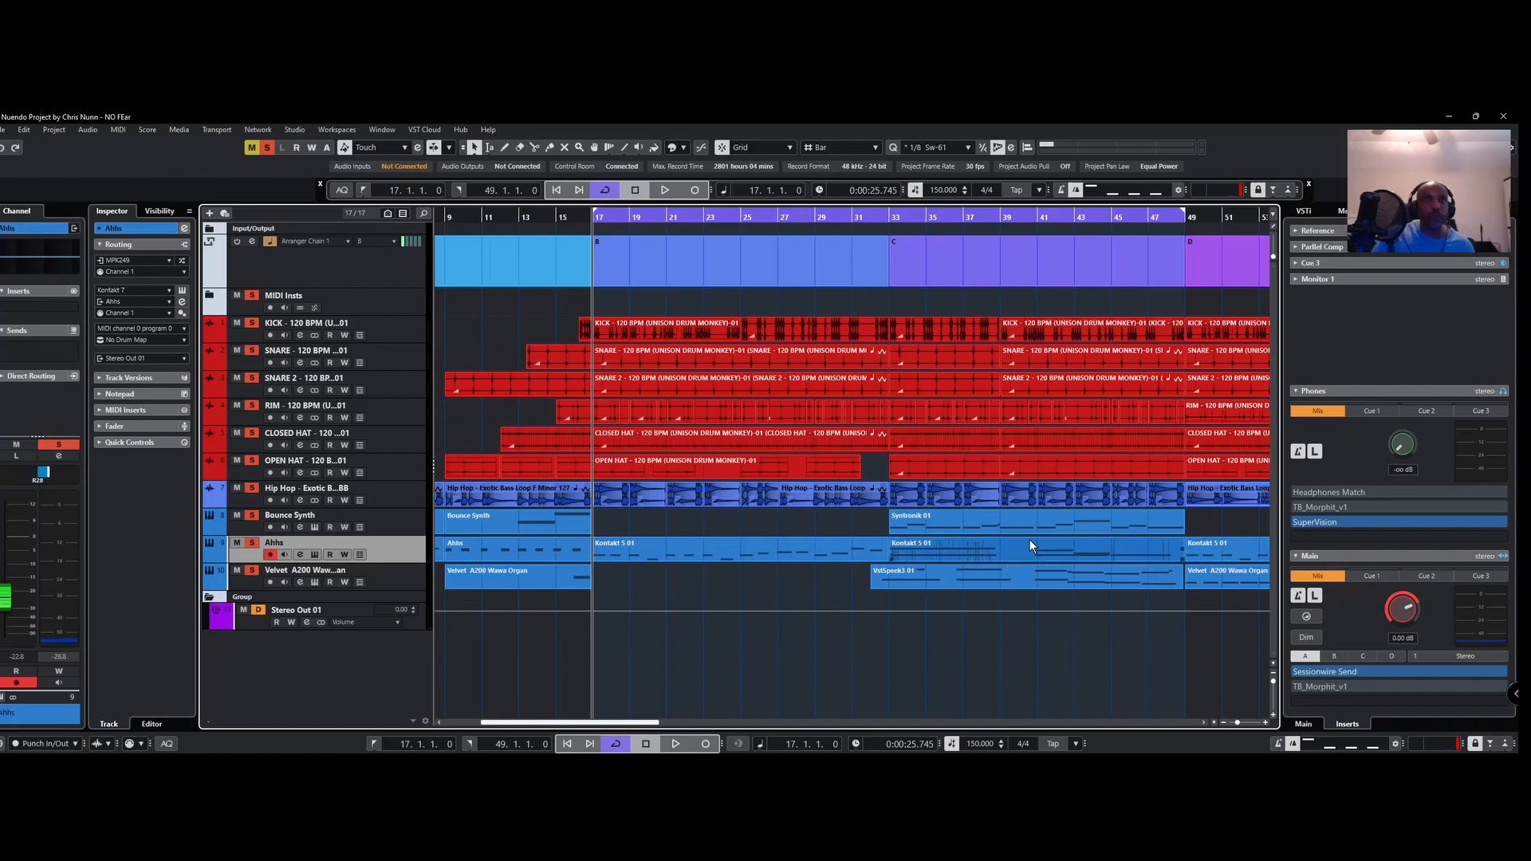
Step: Examine how the synth, Ahhs and Velvet clips are arranged against the bass and drums across the song's sections
key(g)
key(g)
scroll(1030, 542, down, 2)
scroll(1030, 543, up, 3)
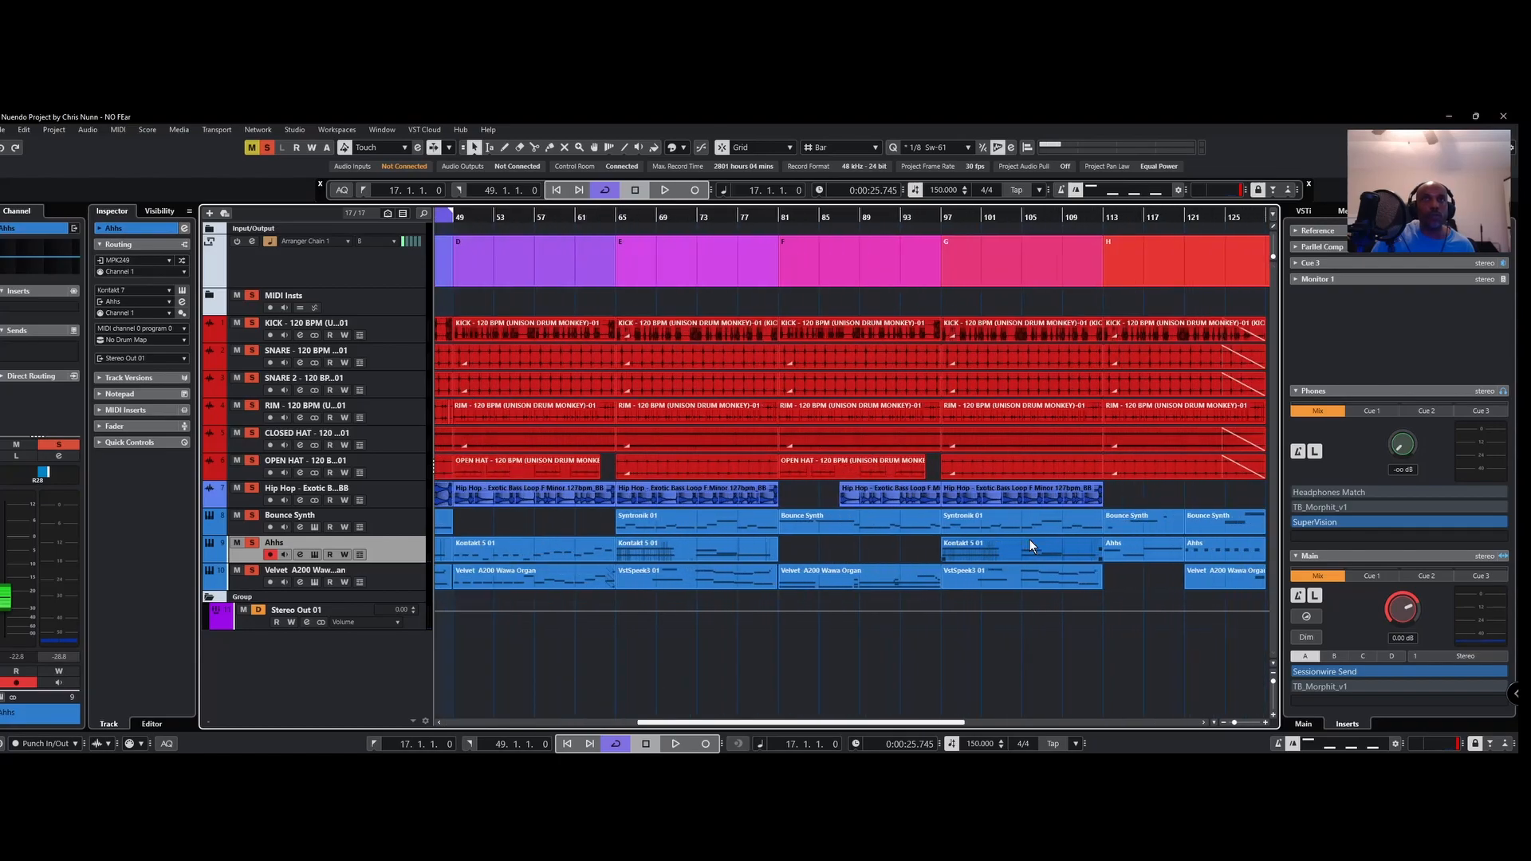
drag(842, 724, 606, 631)
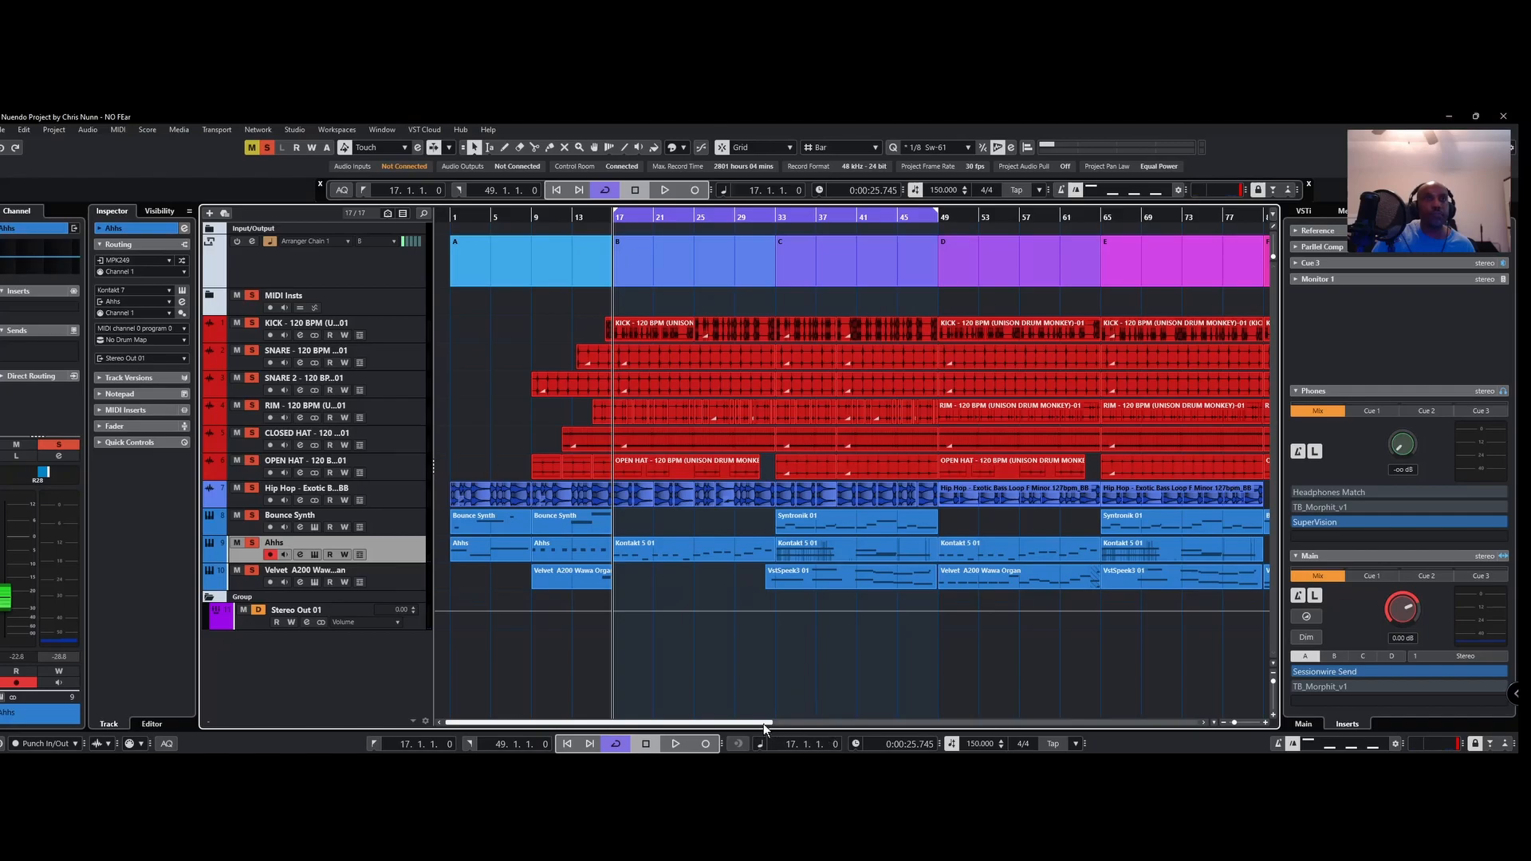
drag(763, 723, 800, 721)
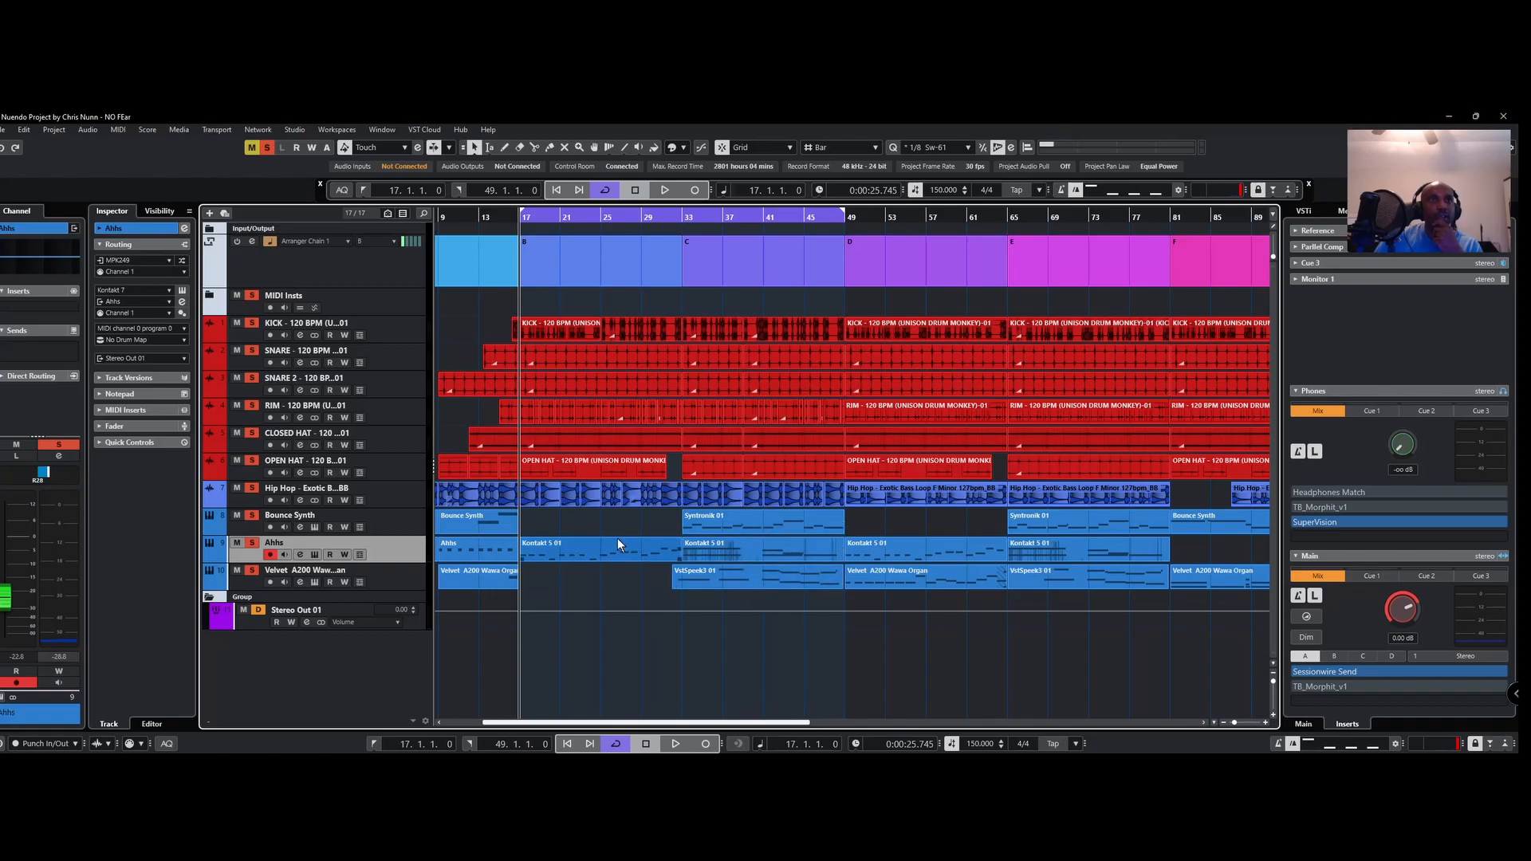
drag(790, 722, 841, 622)
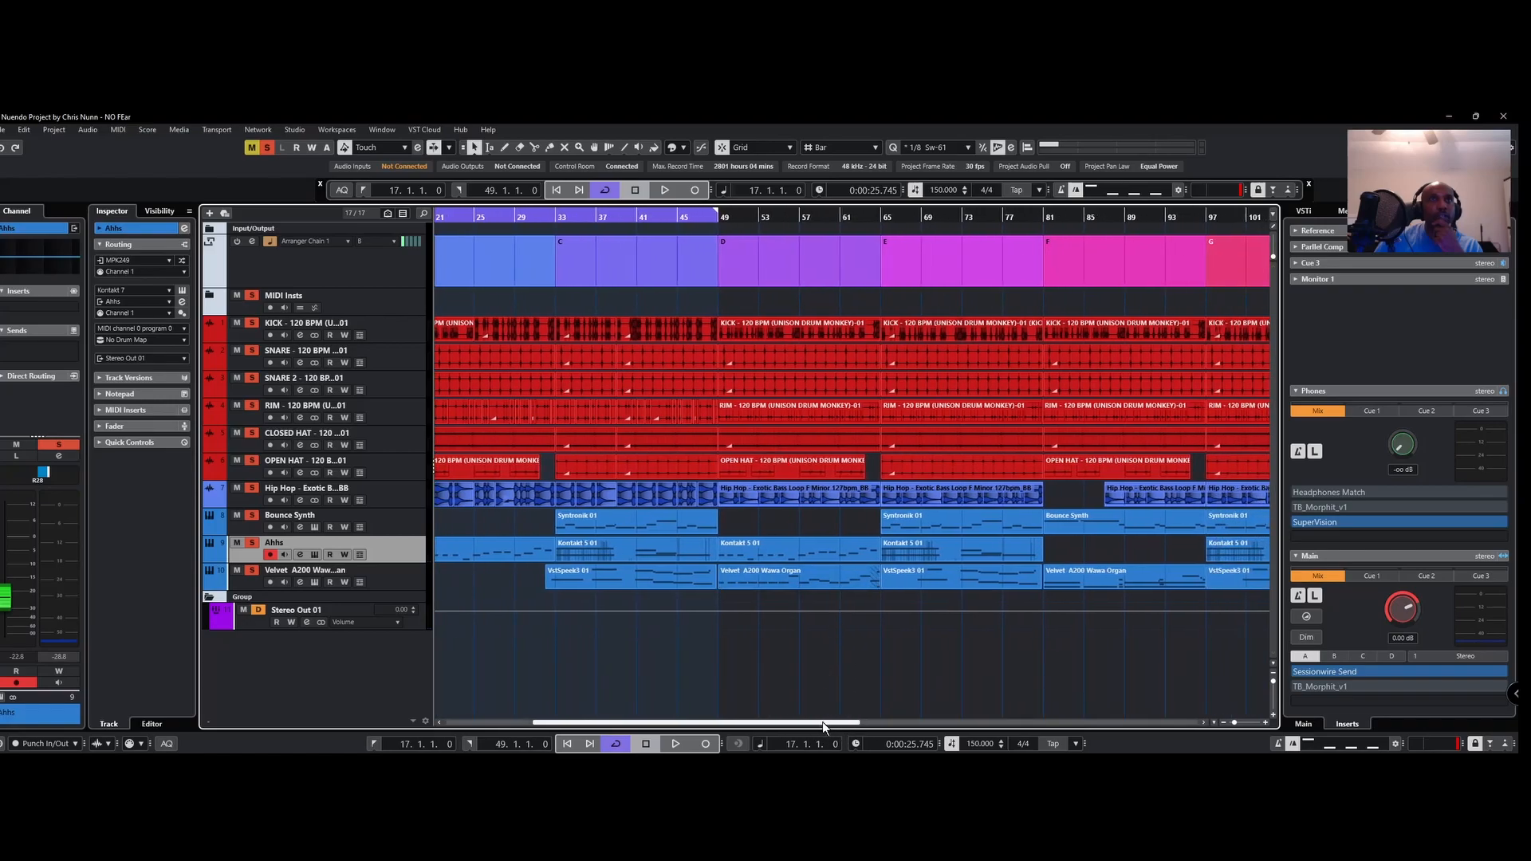
drag(821, 721, 824, 721)
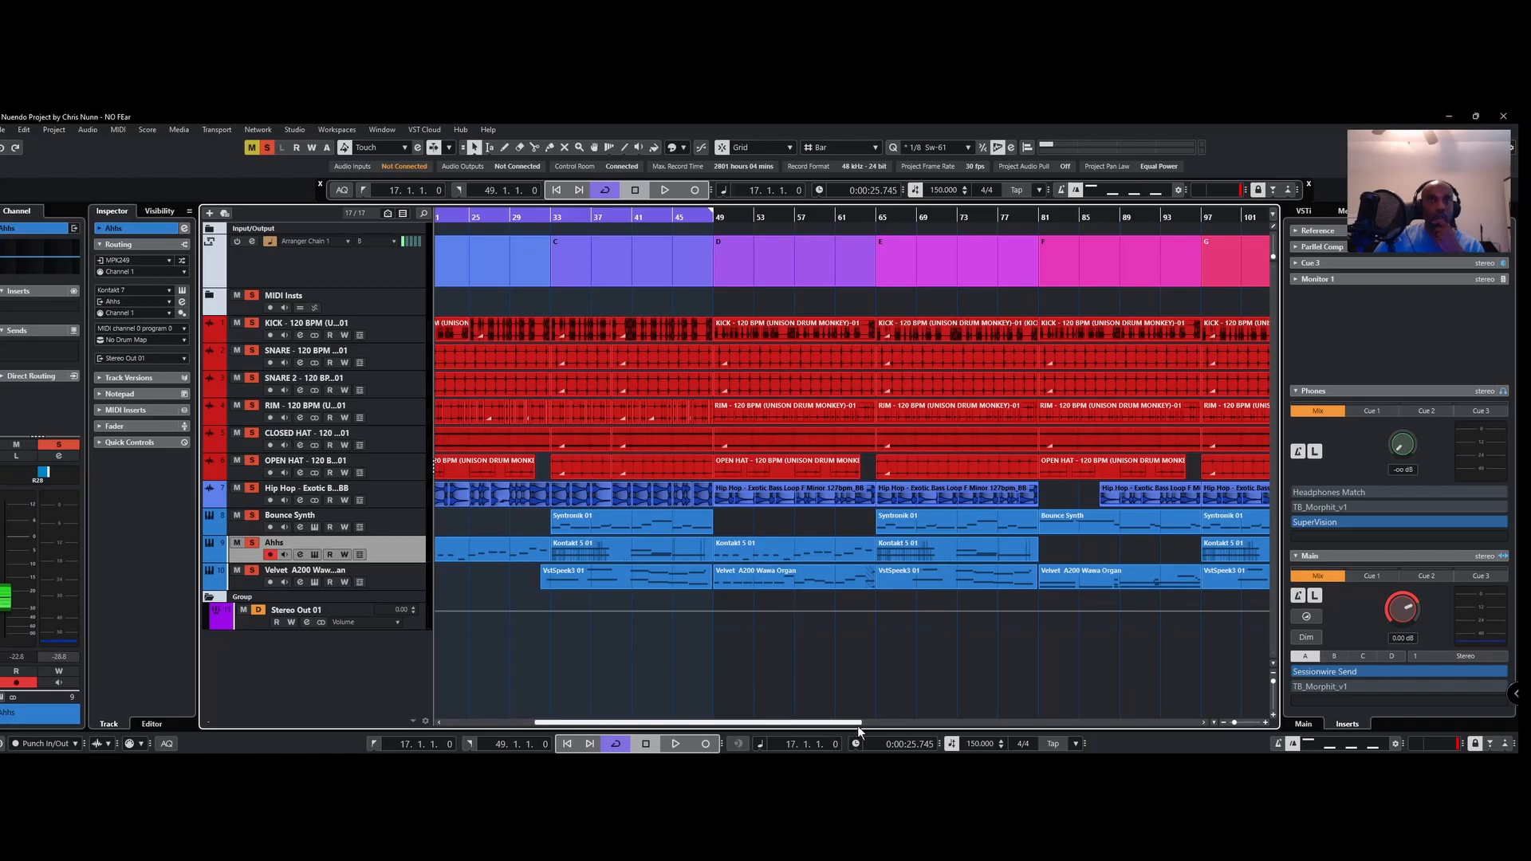
drag(858, 725, 888, 714)
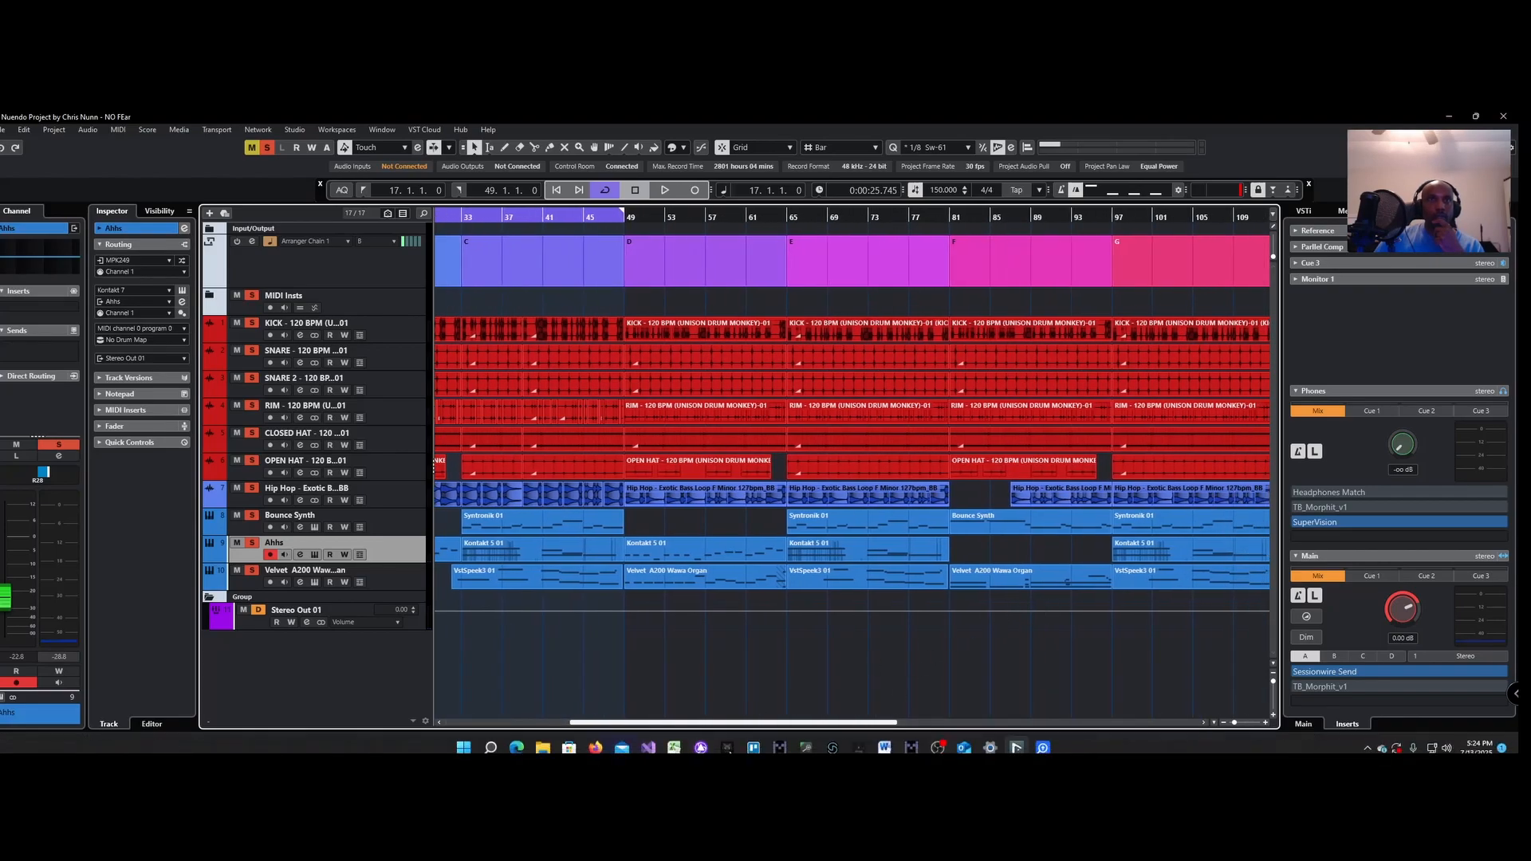
drag(742, 727, 646, 715)
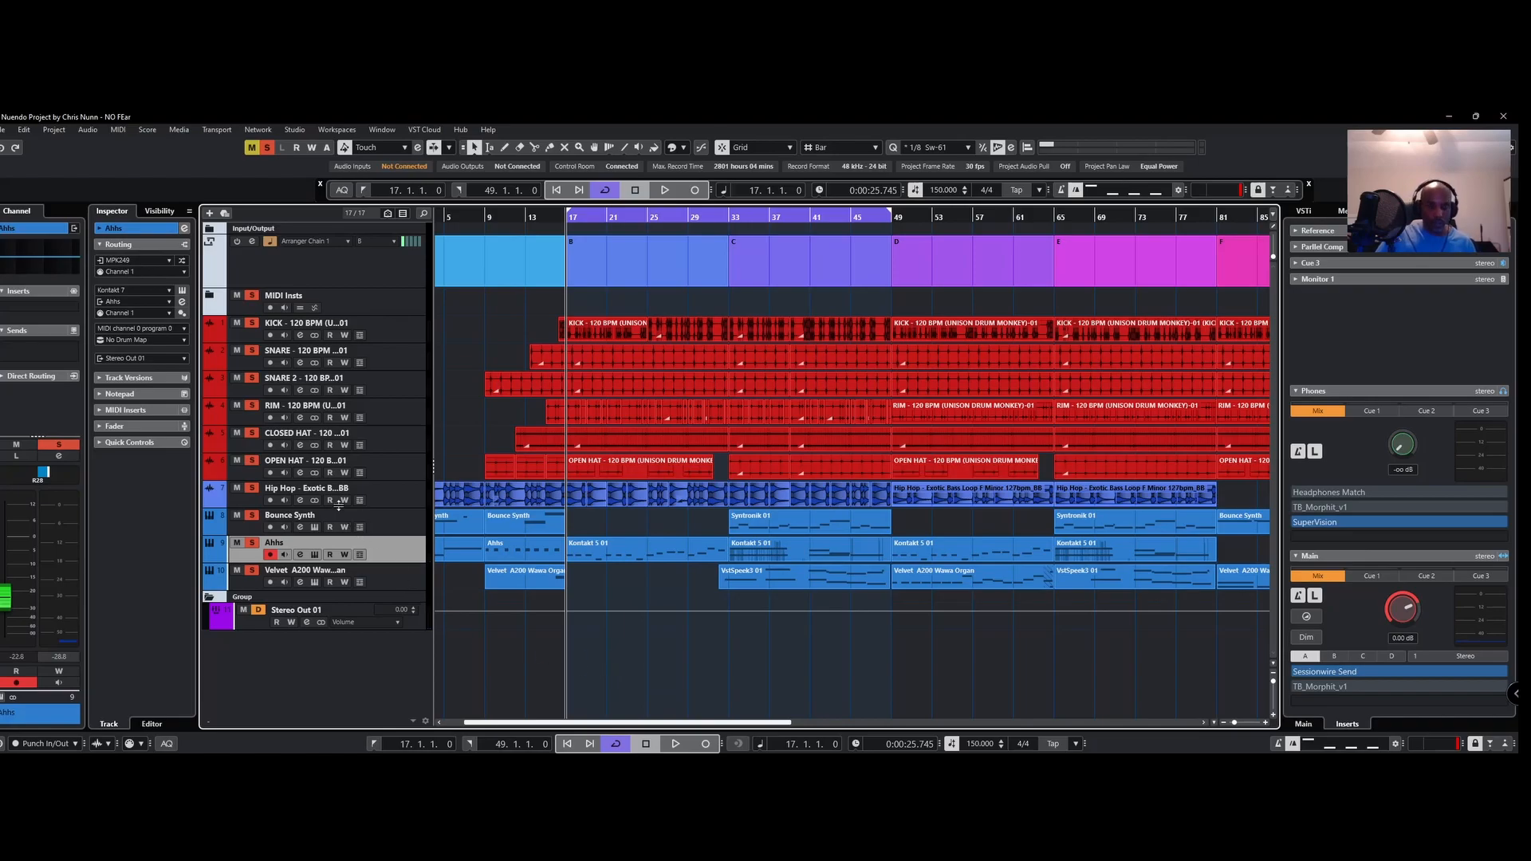
Step: Play sections B and C over the cycle range, selecting the bass and Bounce Synth tracks while listening, and stop playback
key(space)
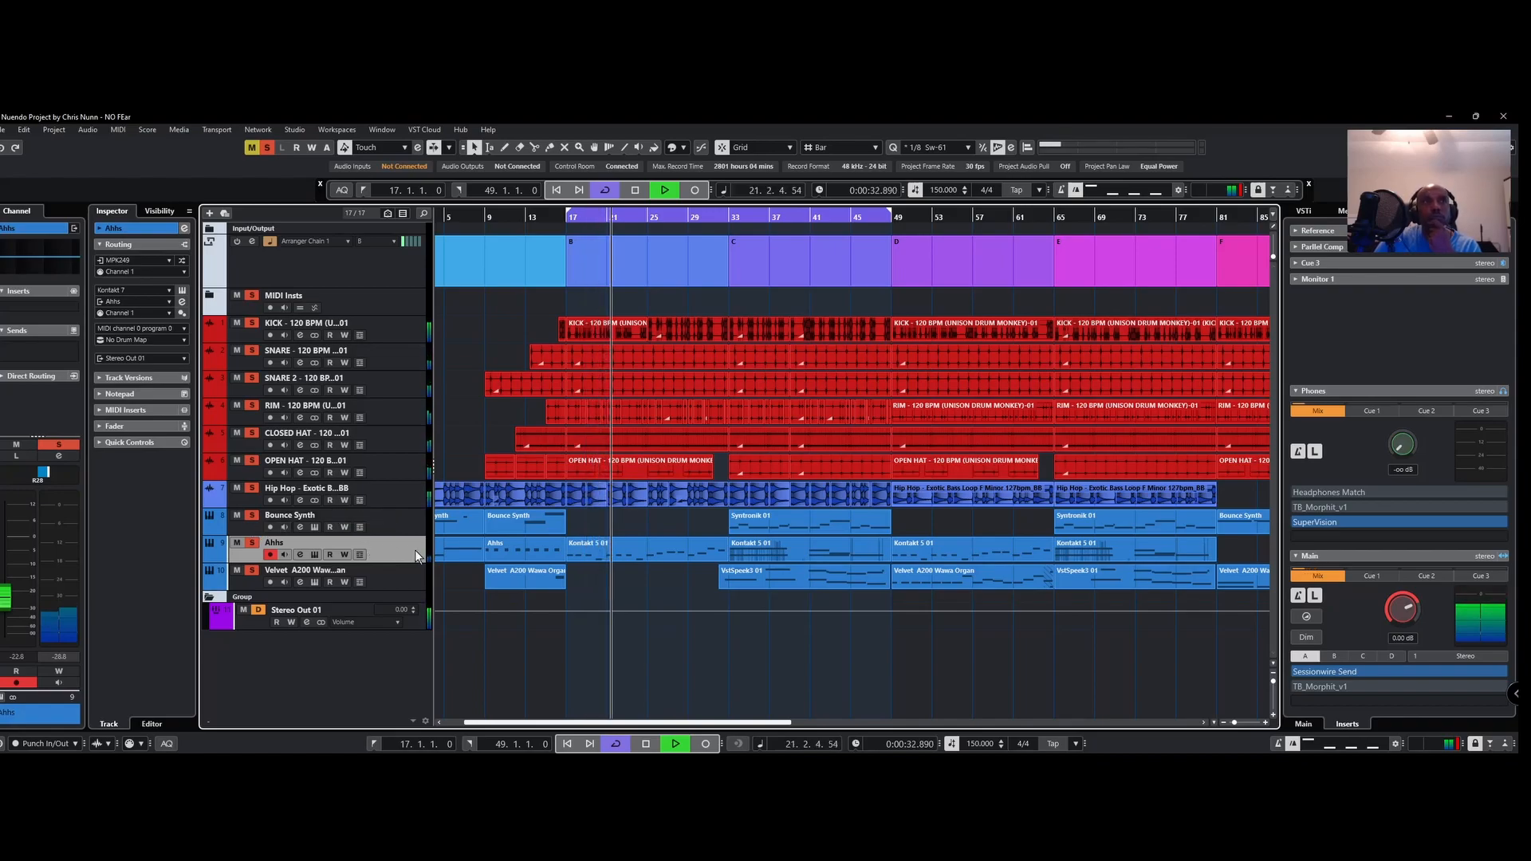
click(410, 493)
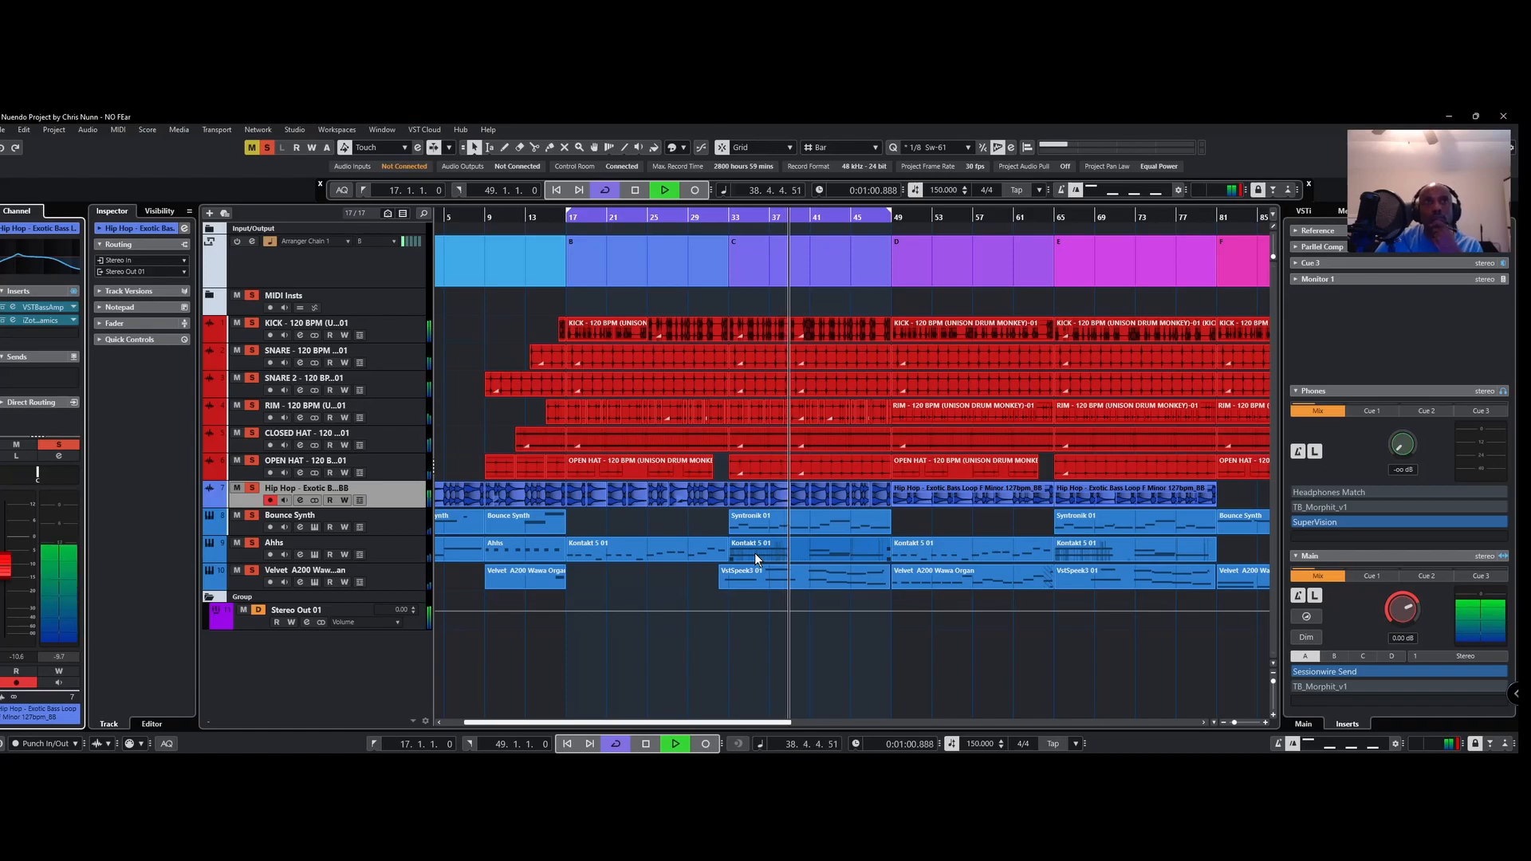
click(359, 528)
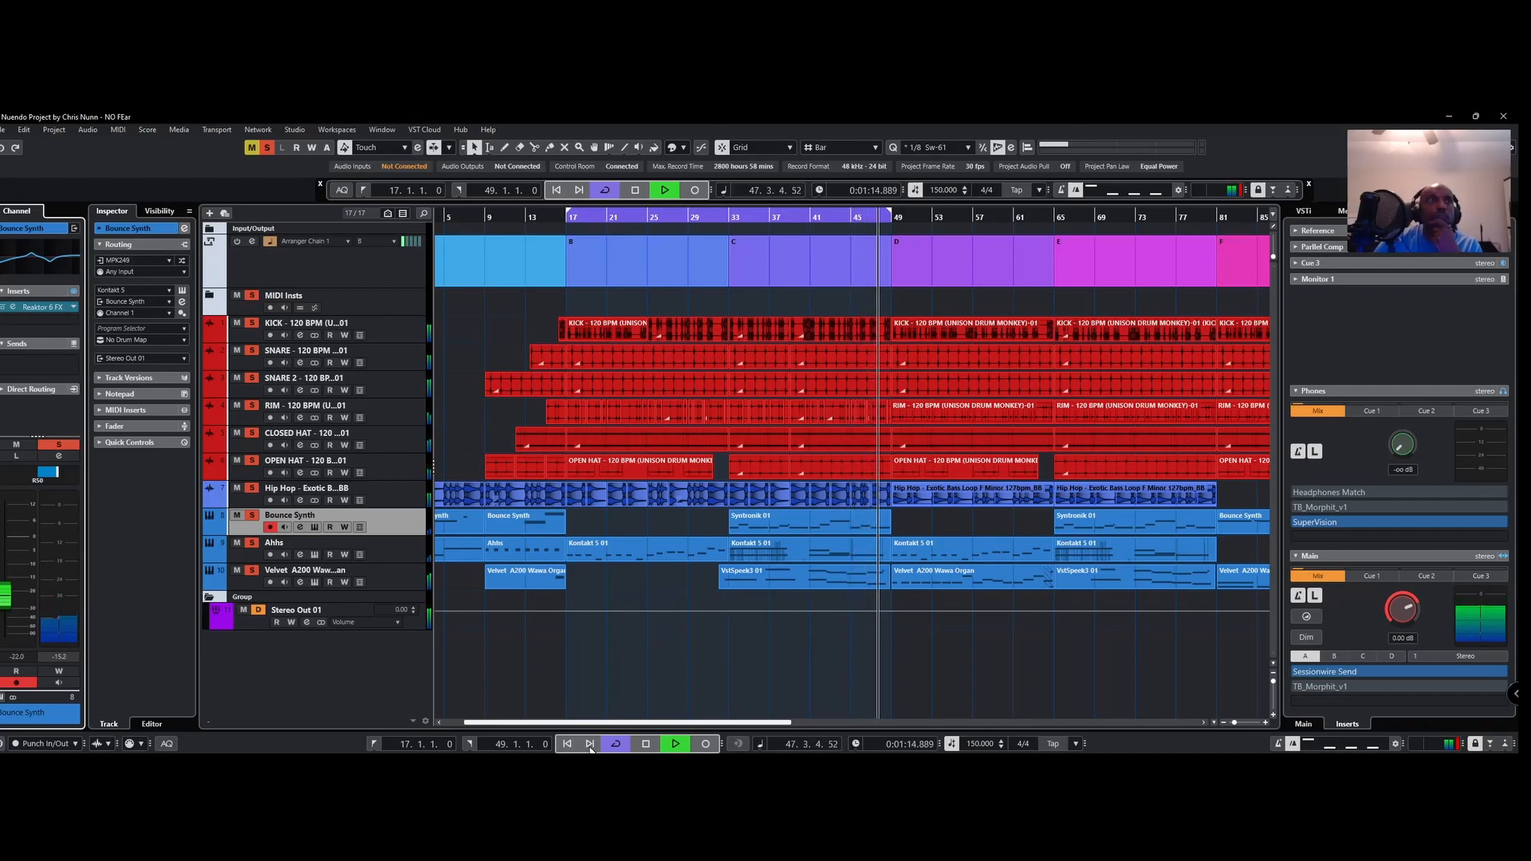
click(647, 743)
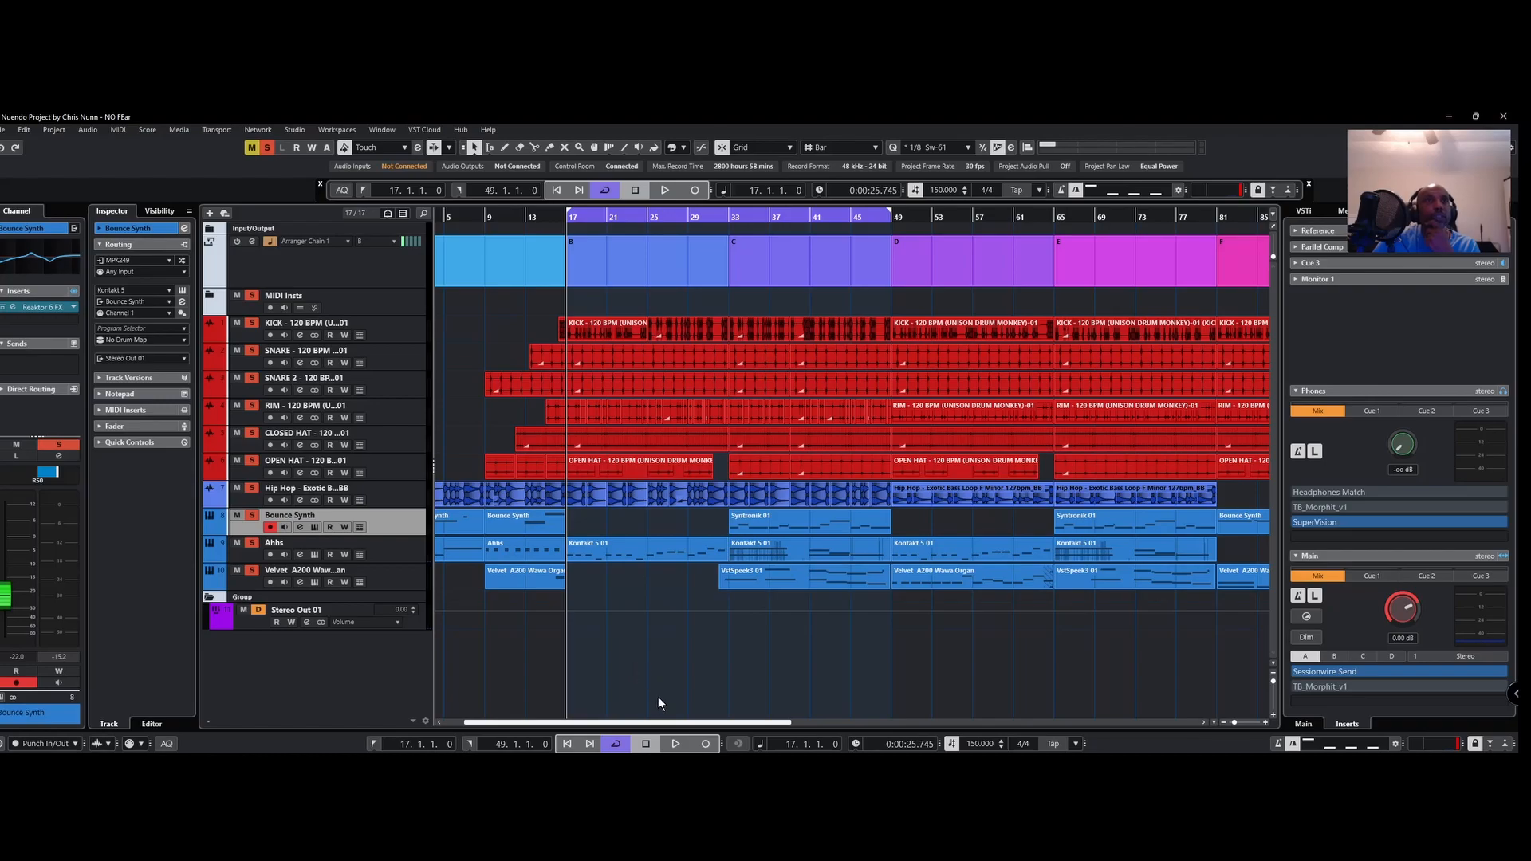
Step: Switch to the Week 5 notes in Word to review the arrangement and mix balance topics, and return to the Nuendo project
drag(666, 721, 670, 732)
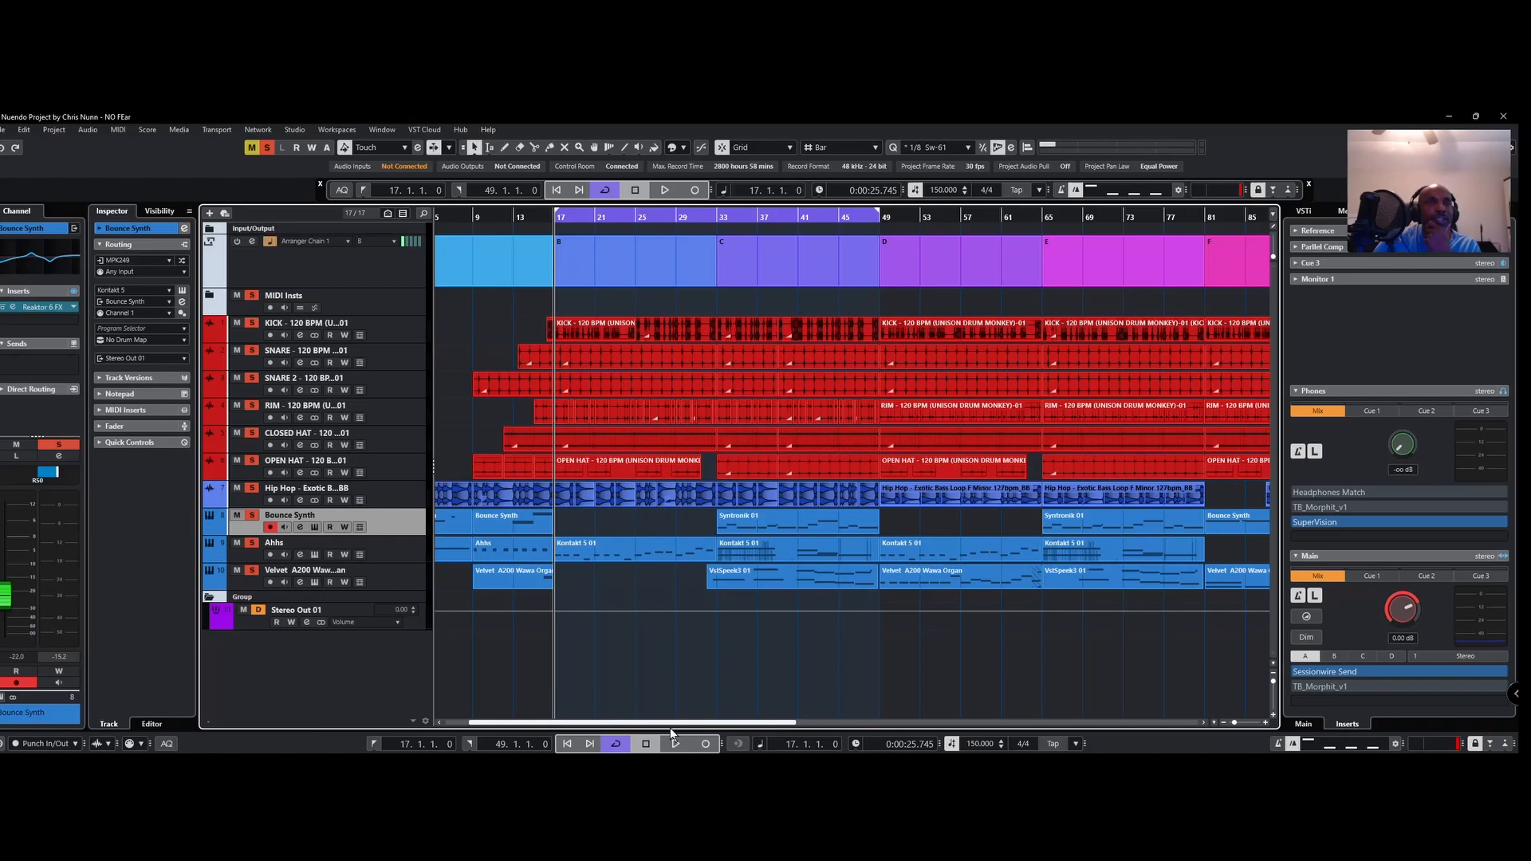
mouse_move(671, 732)
mouse_down()
mouse_move(677, 745)
mouse_move(652, 741)
mouse_up()
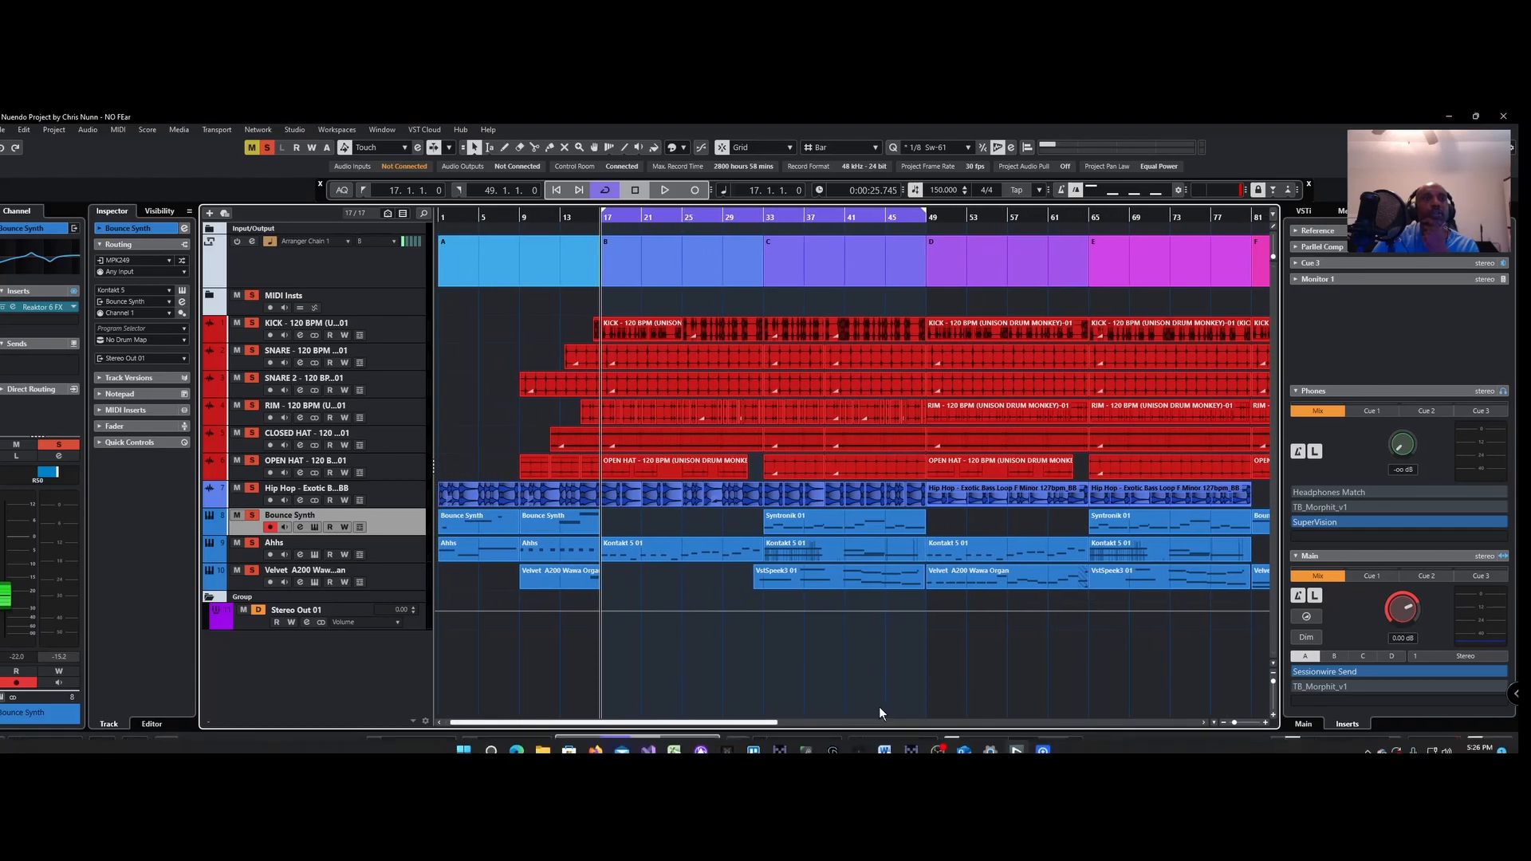
mouse_move(940, 752)
click(883, 743)
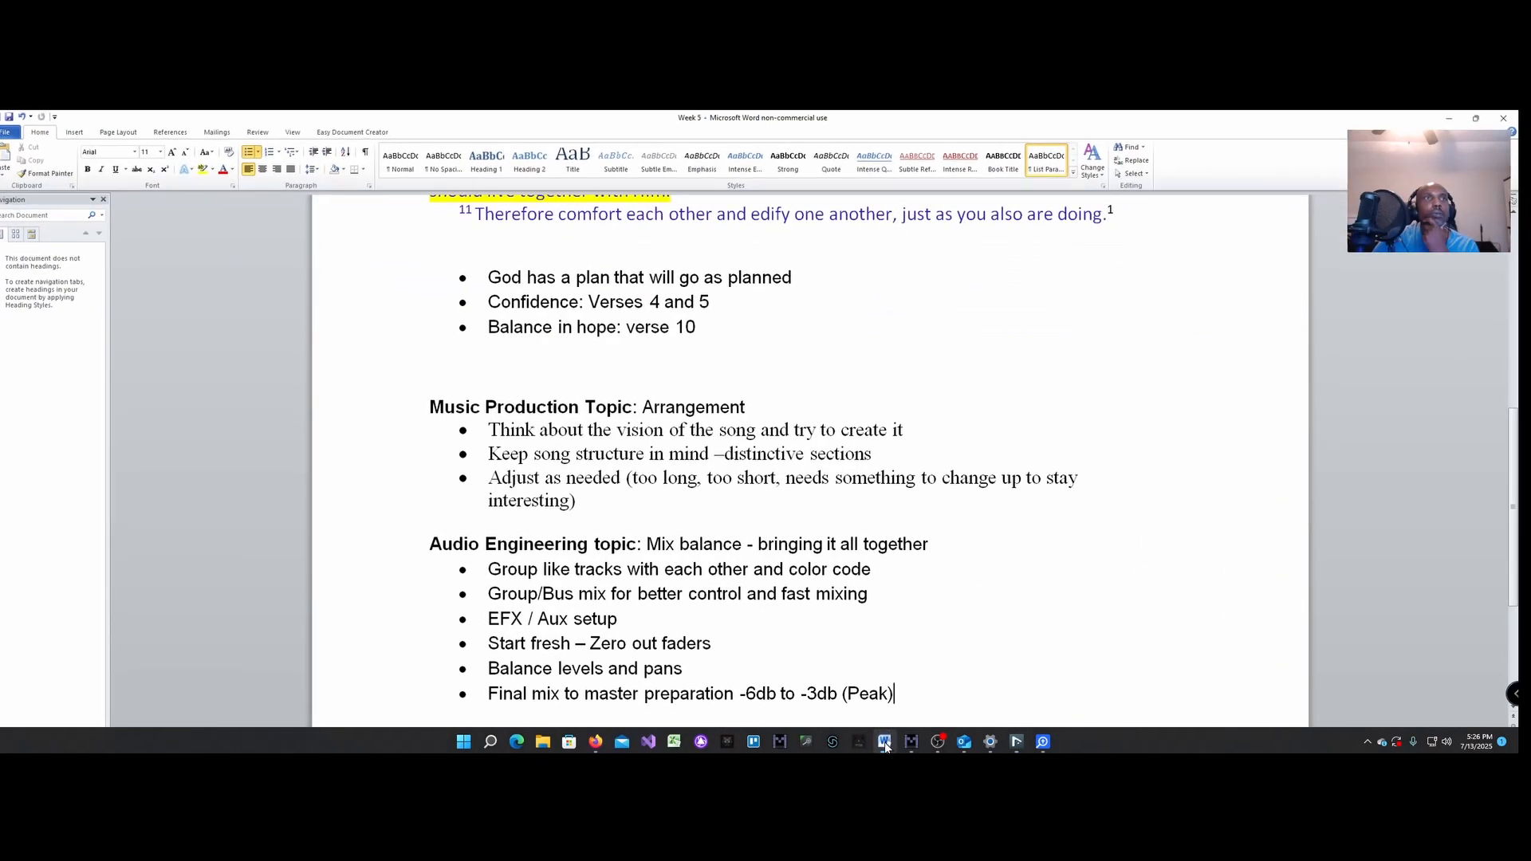
click(885, 743)
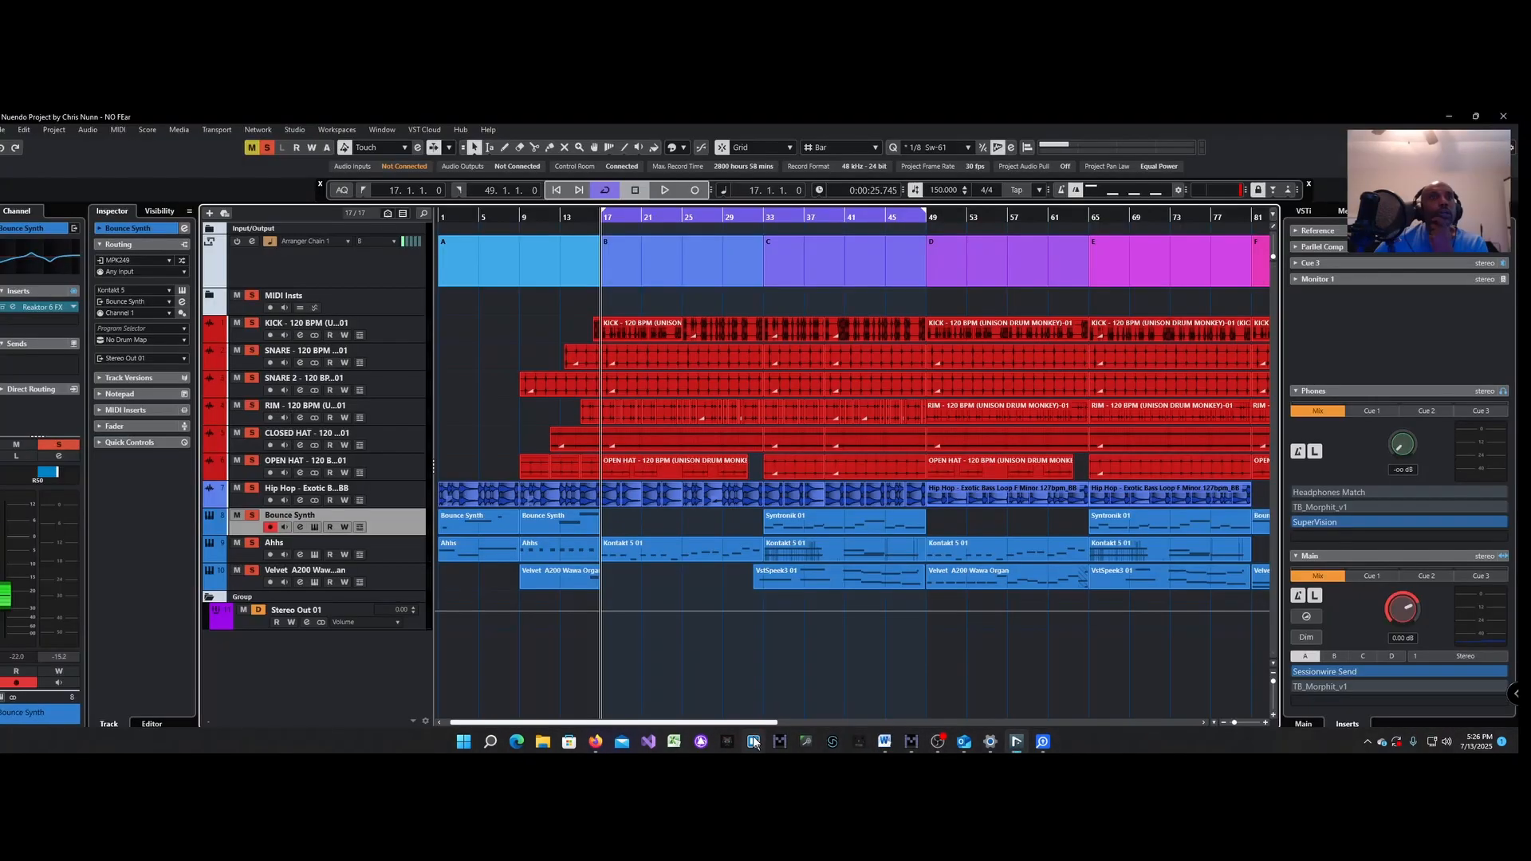
Step: Clear all track solos and move everything from bar 97 onward, including sections G and H, eight bars later to bar 105
drag(757, 723, 795, 722)
click(269, 147)
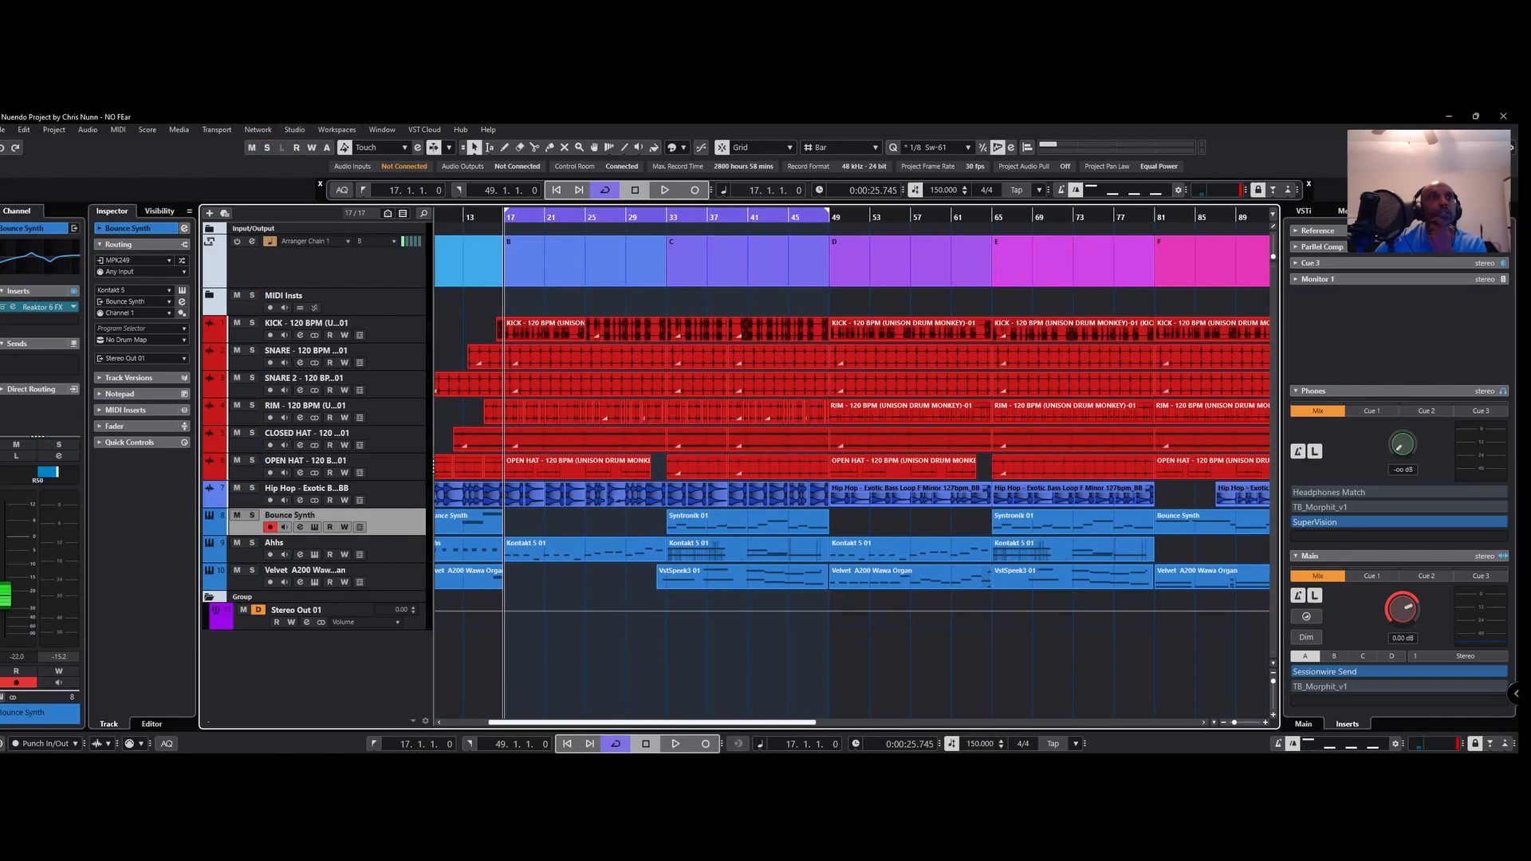
drag(688, 721, 855, 720)
drag(1248, 638, 931, 205)
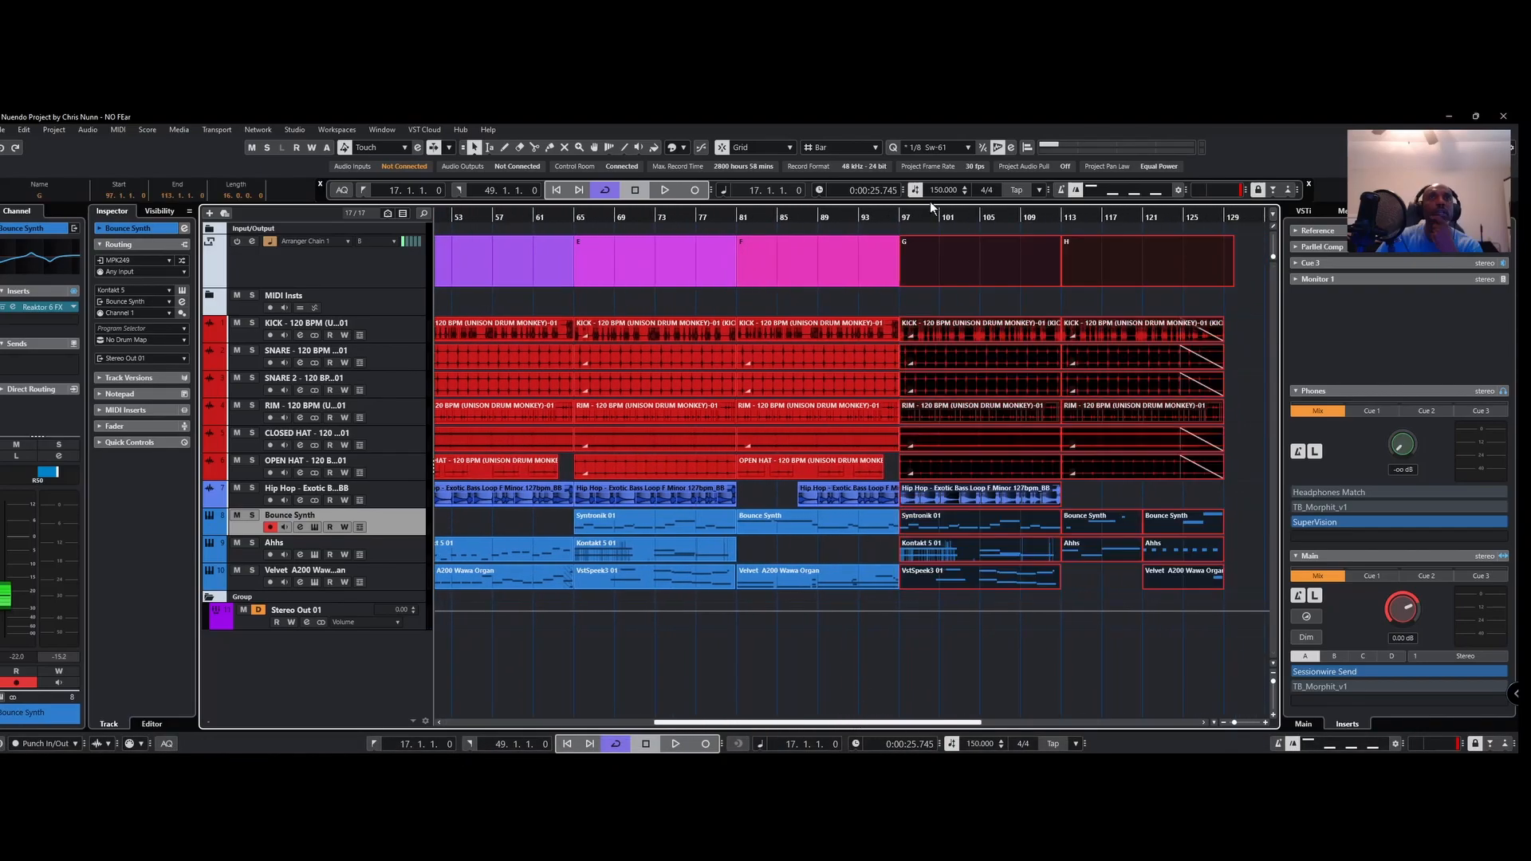
drag(971, 268, 1051, 268)
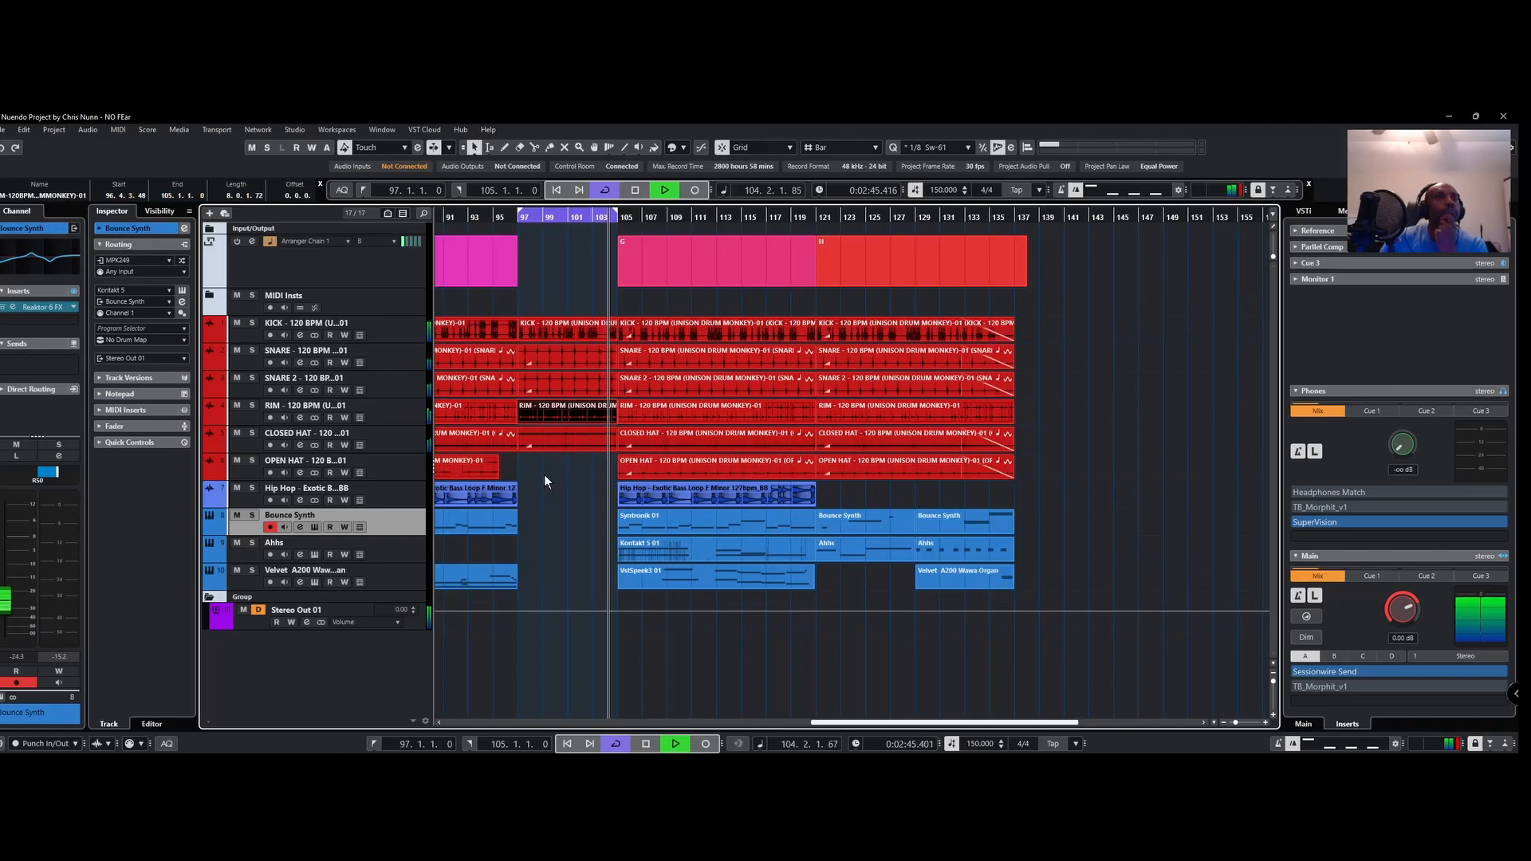
Step: Mute the KICK clip in bars 97–105 with the Mute tool and try muting the SNARE and SNARE 2 clips there
click(390, 465)
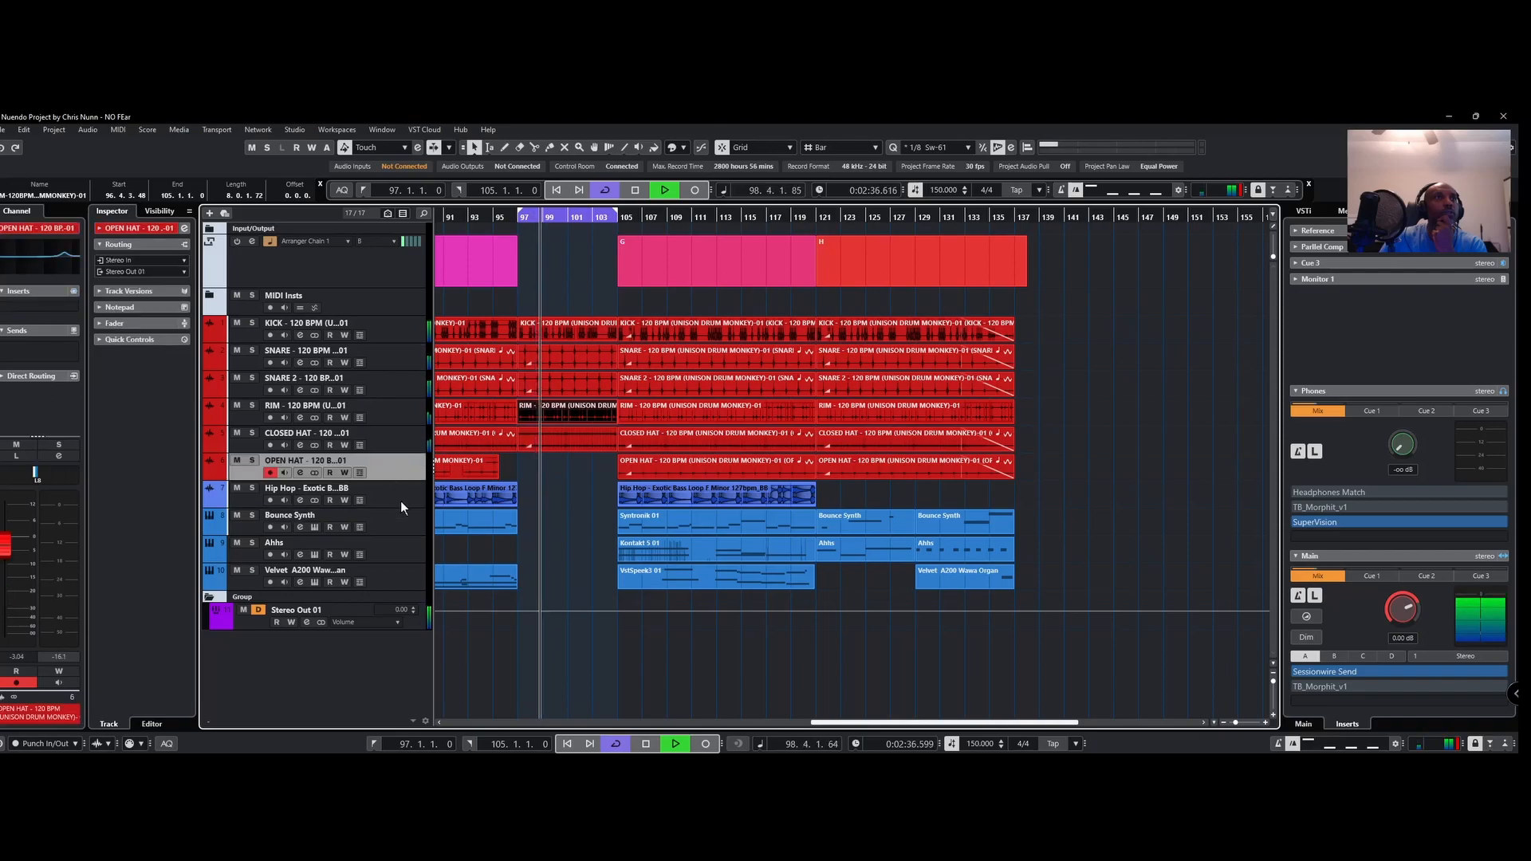
click(397, 491)
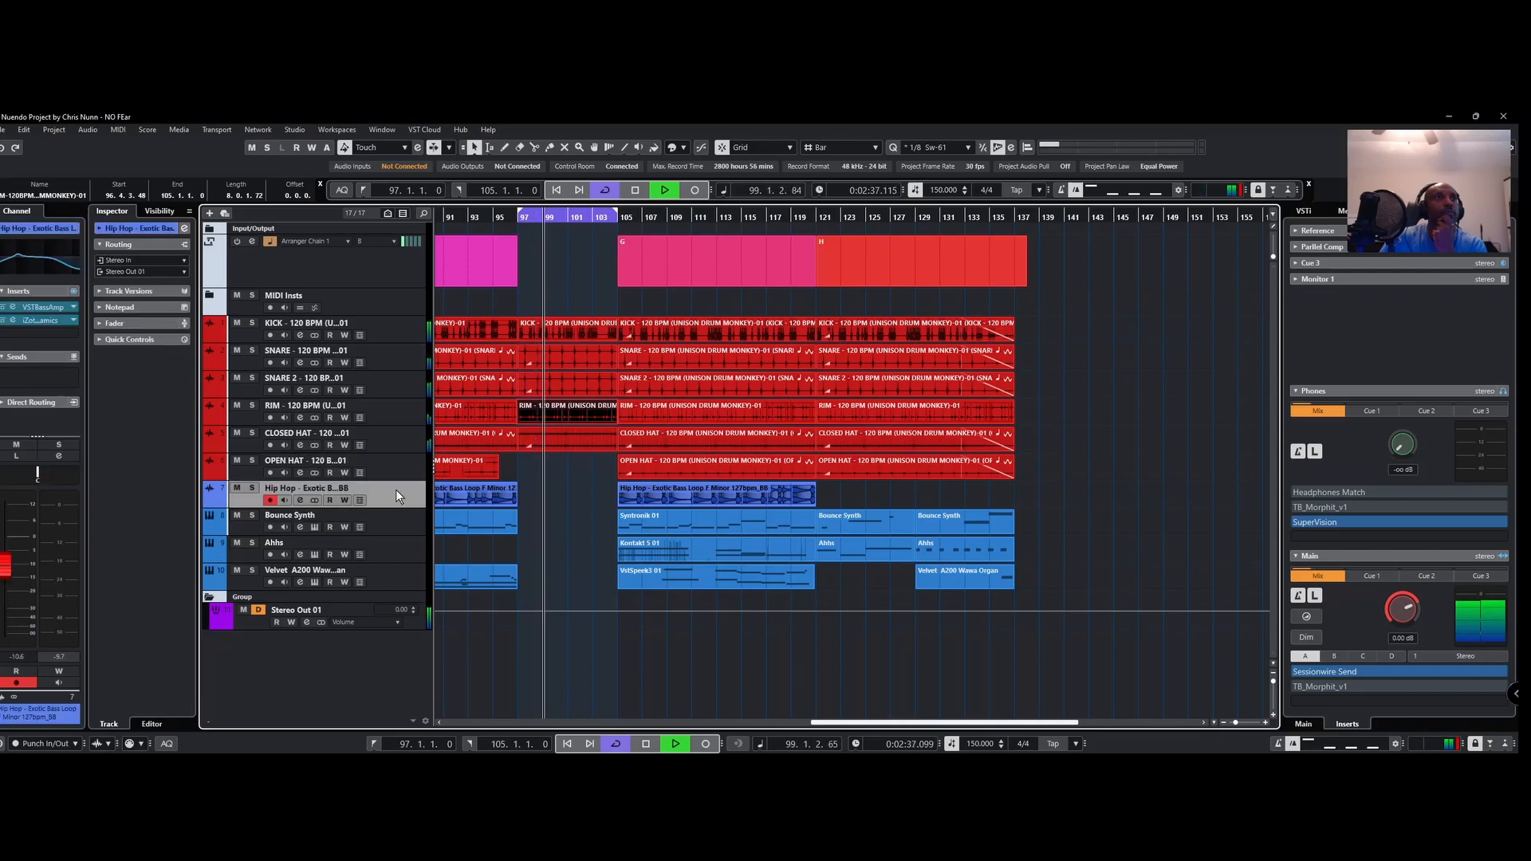
click(528, 326)
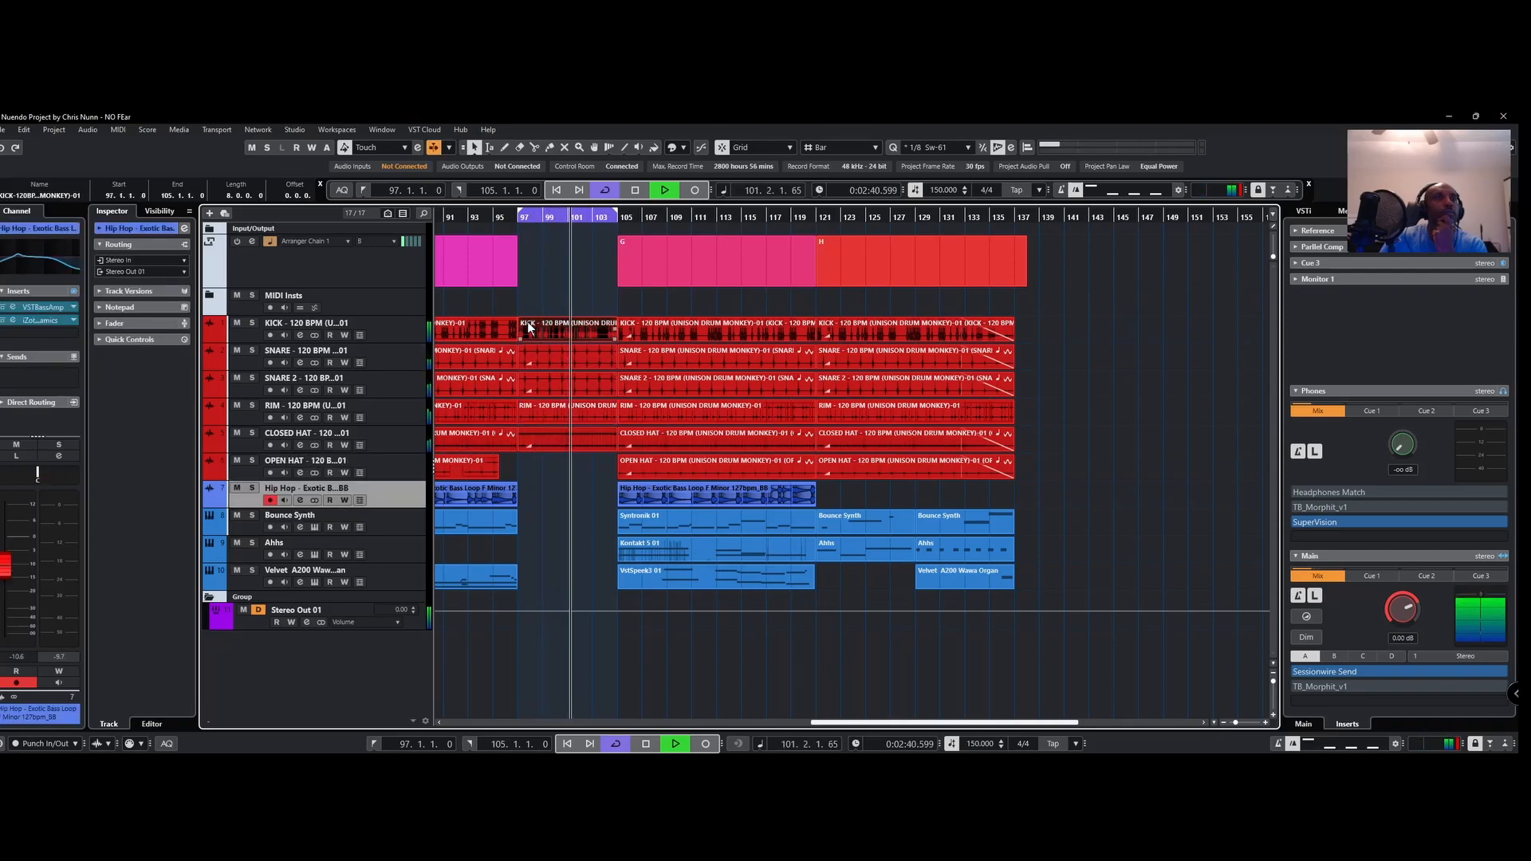
right_click(537, 306)
click(630, 308)
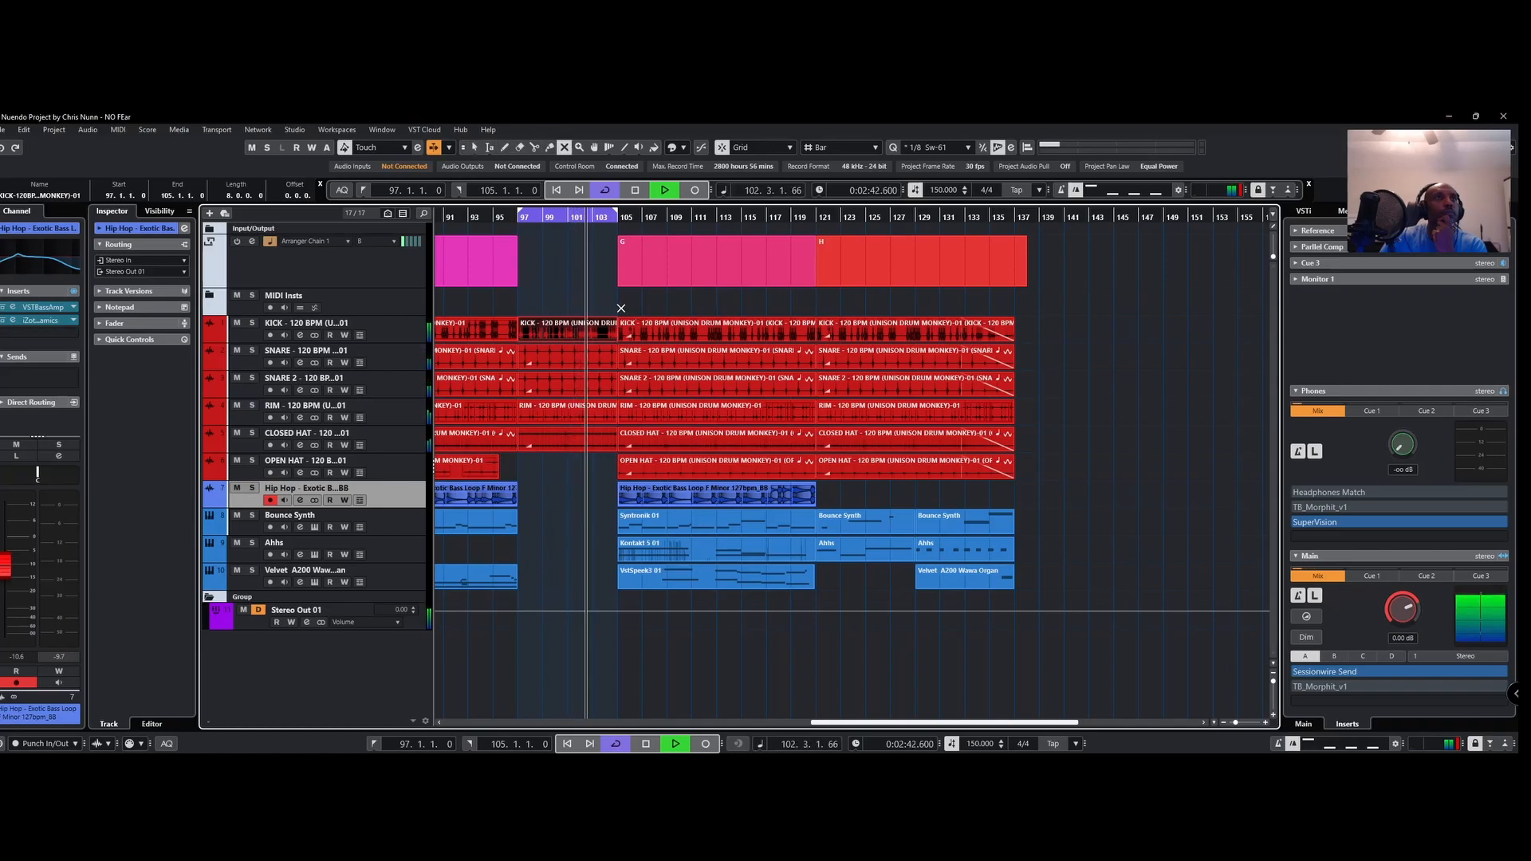
click(560, 327)
click(560, 356)
click(559, 384)
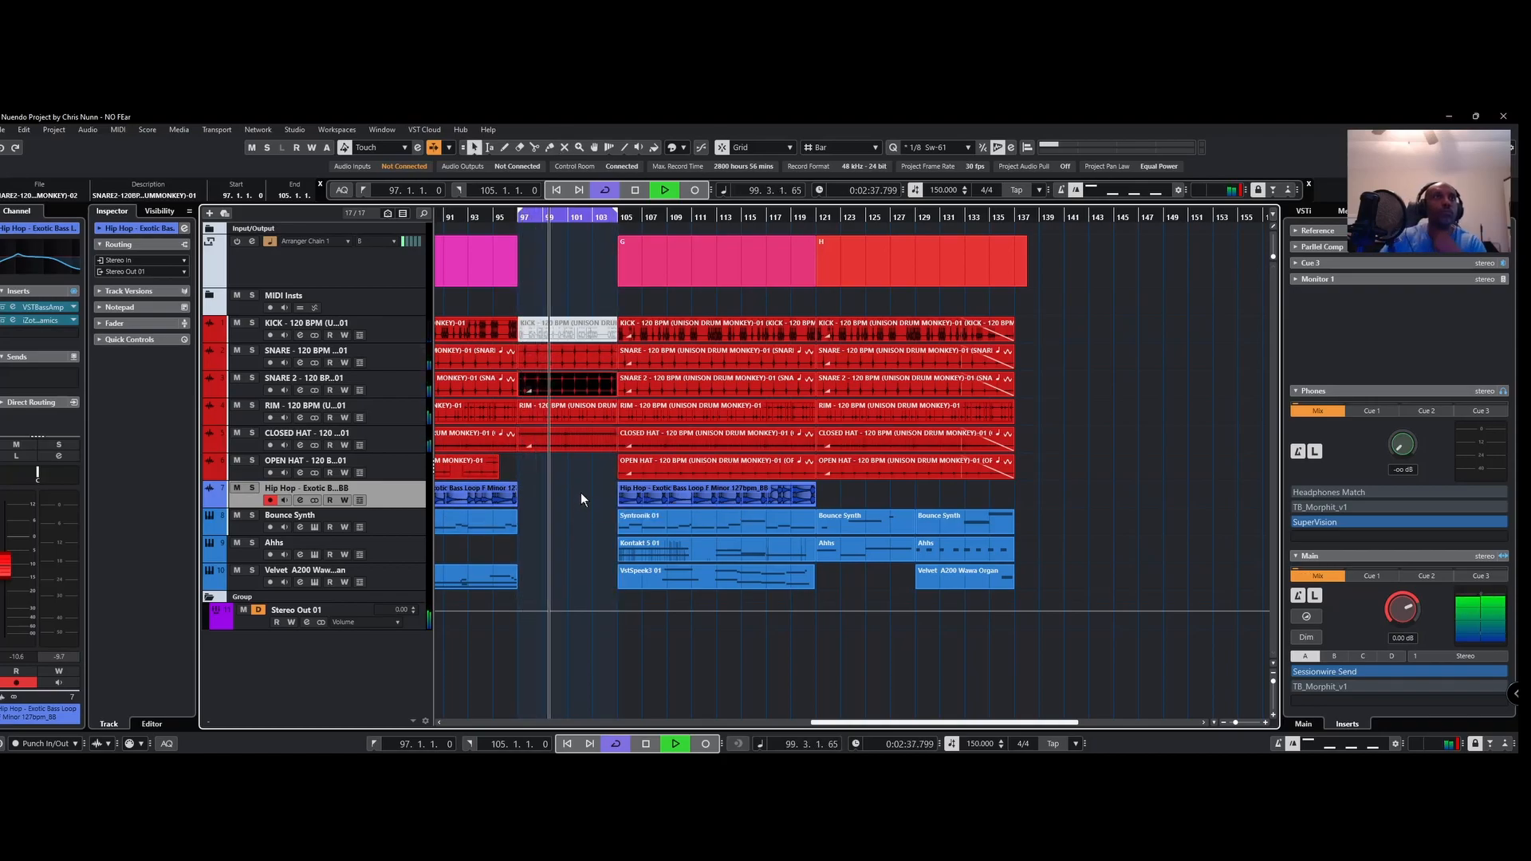
Step: Split the Hip Hop bass loop at bar 107 and copy its first two bars to bar 97, before section G
key(3)
right_click(640, 499)
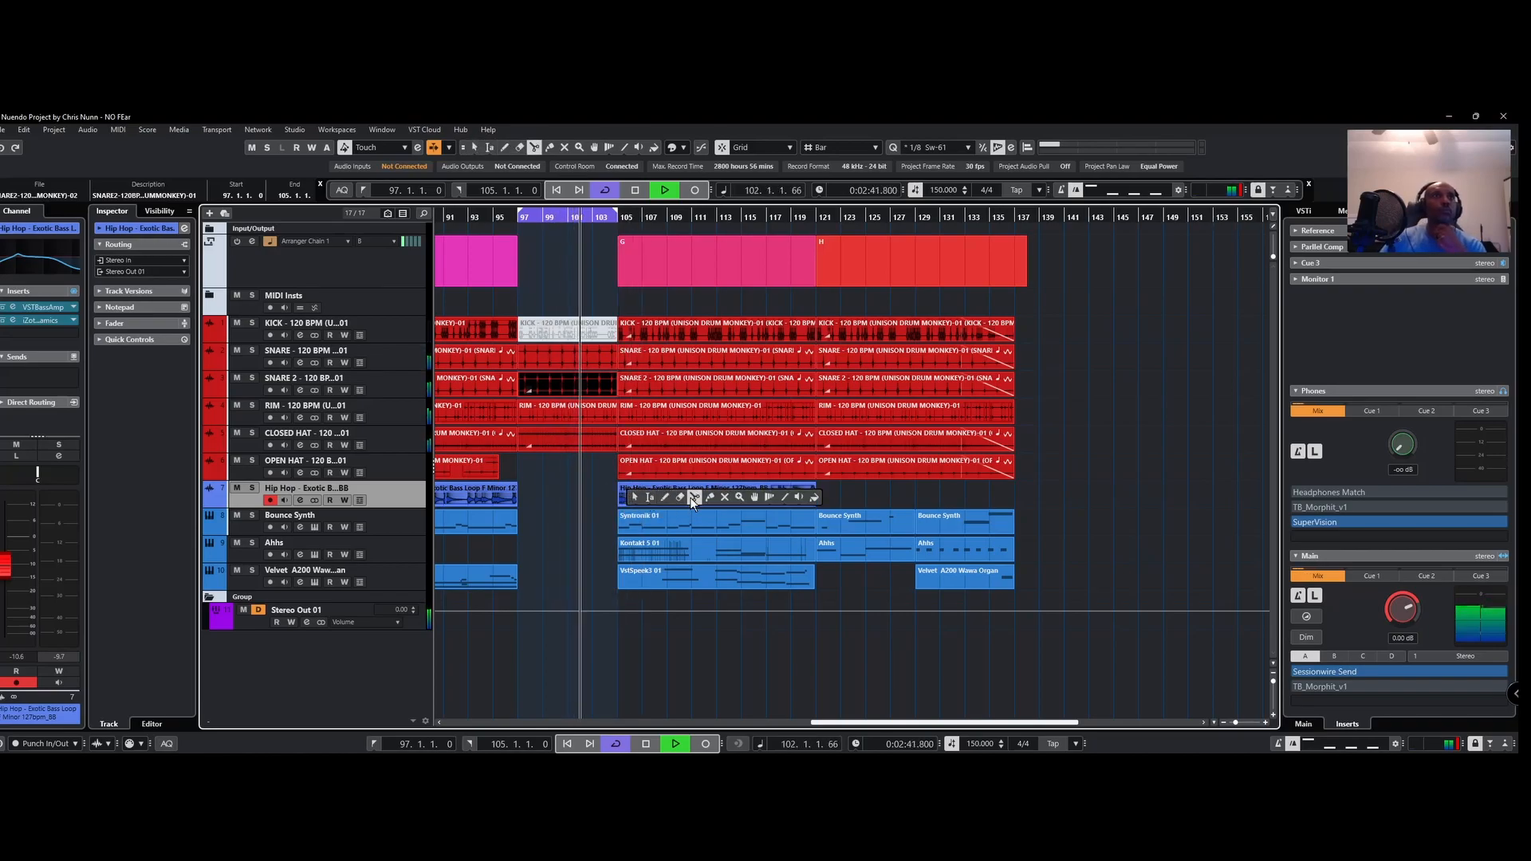
click(690, 496)
click(647, 496)
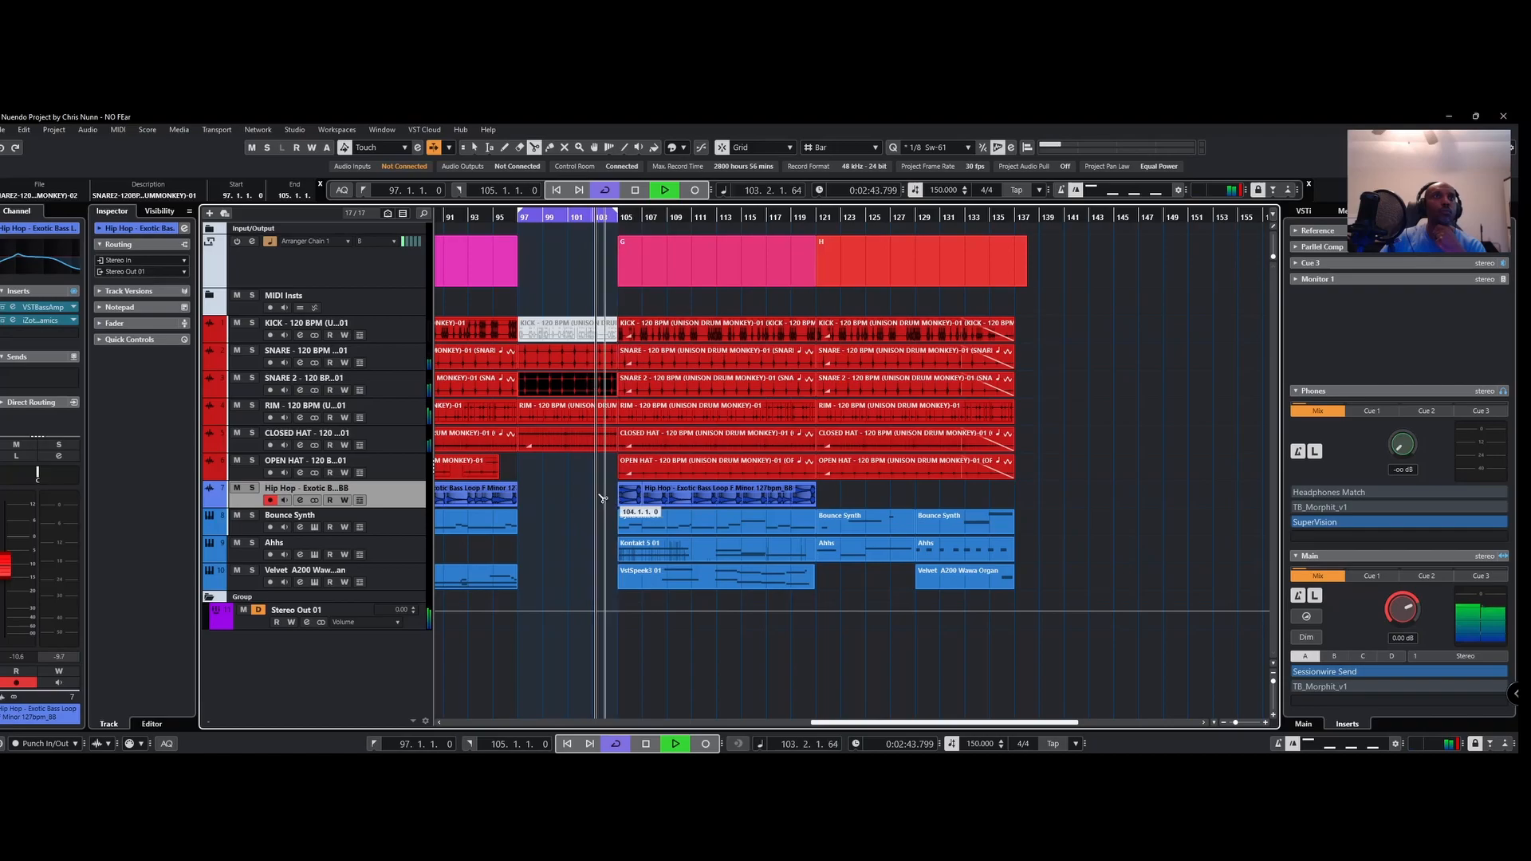
key(1)
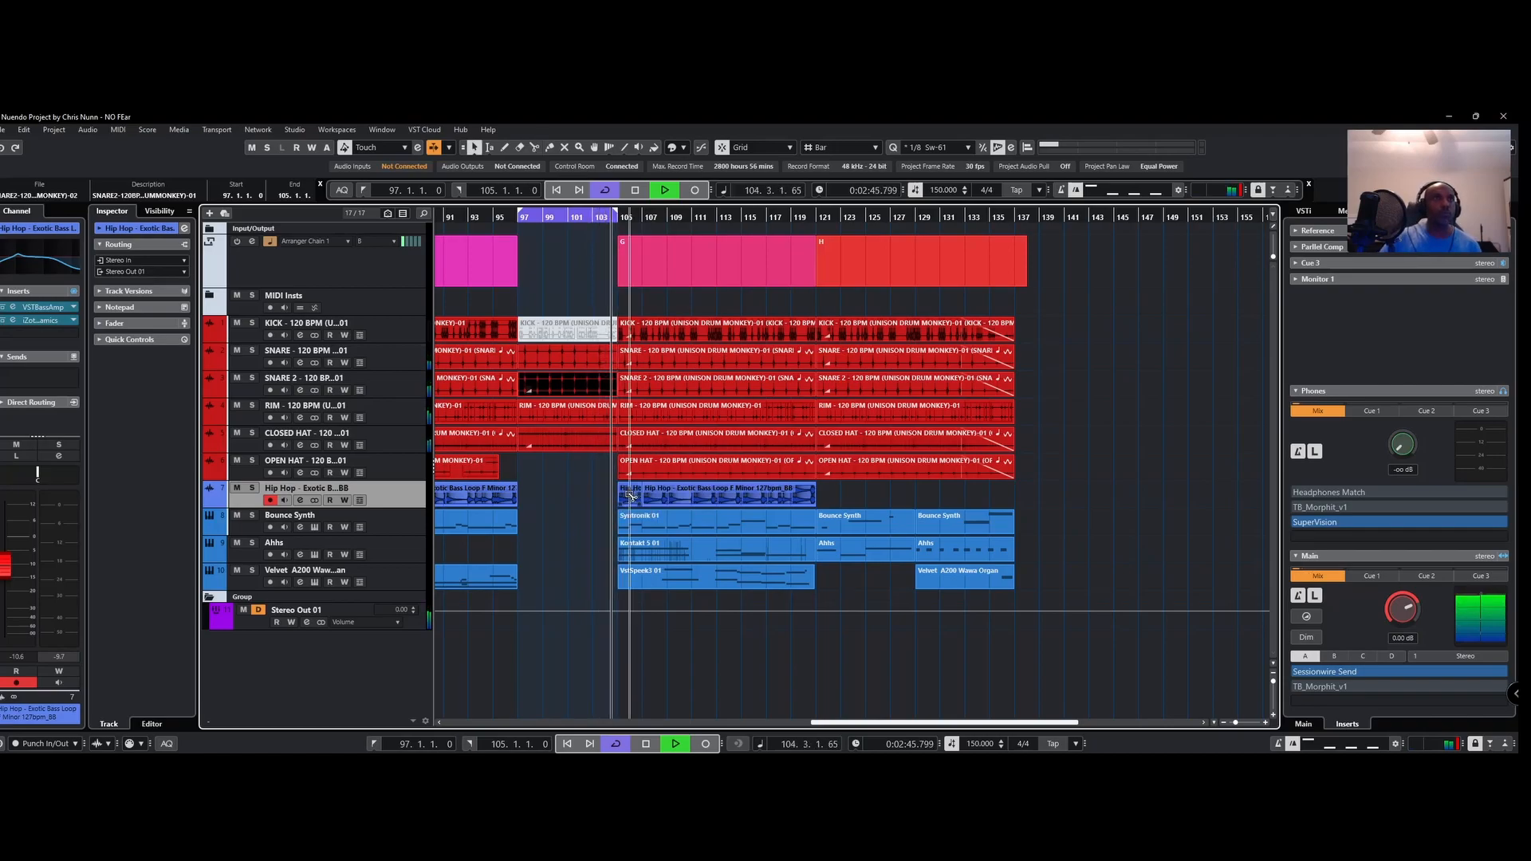
drag(630, 496, 541, 501)
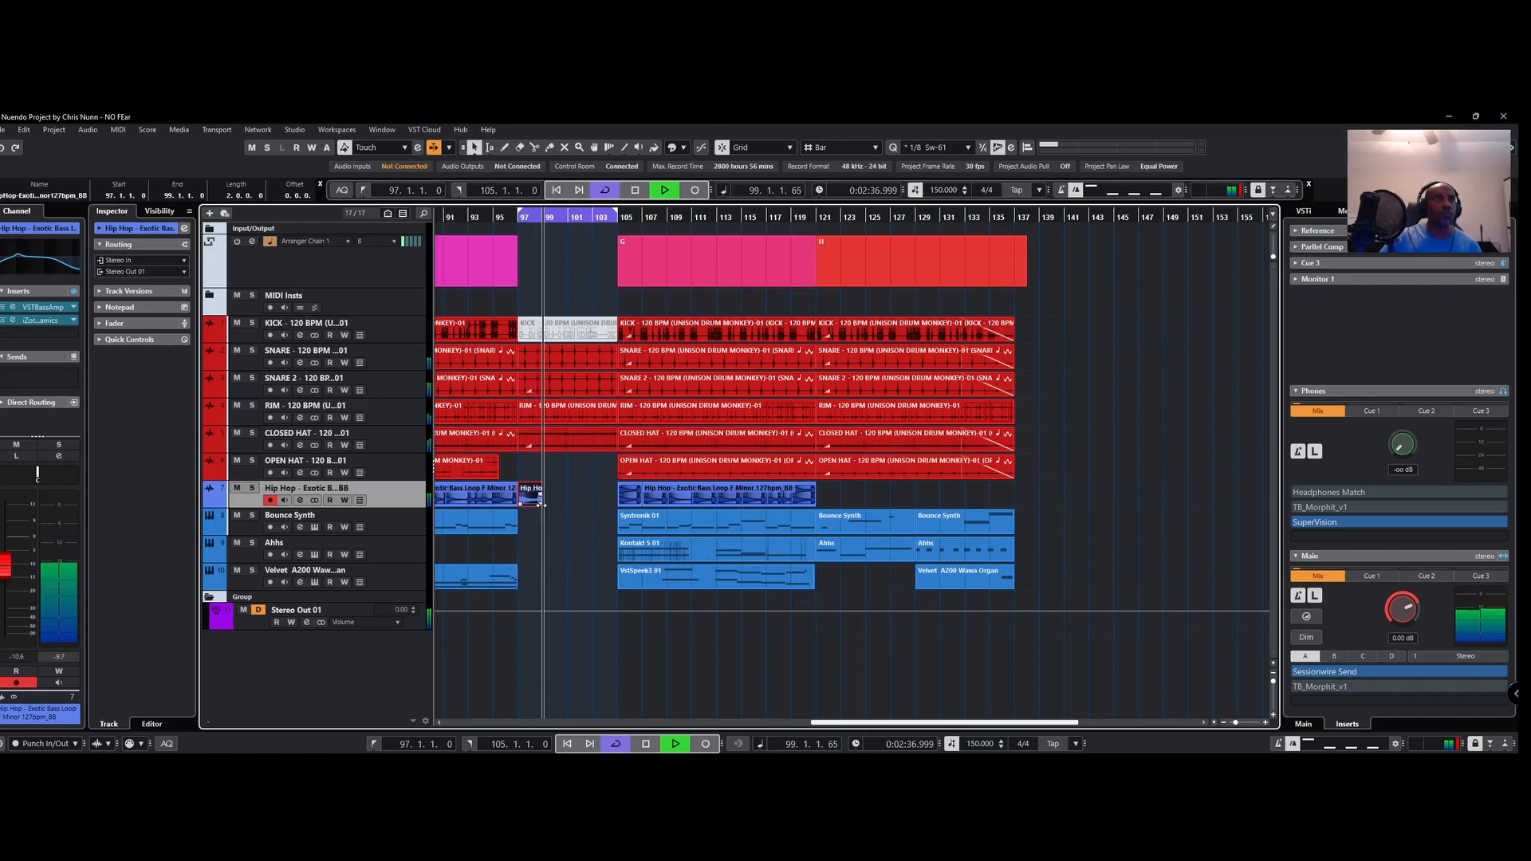
Step: Audition the copied bass clip at bar 97 and set the snap grid type to Use Quantize
key(space)
key(space)
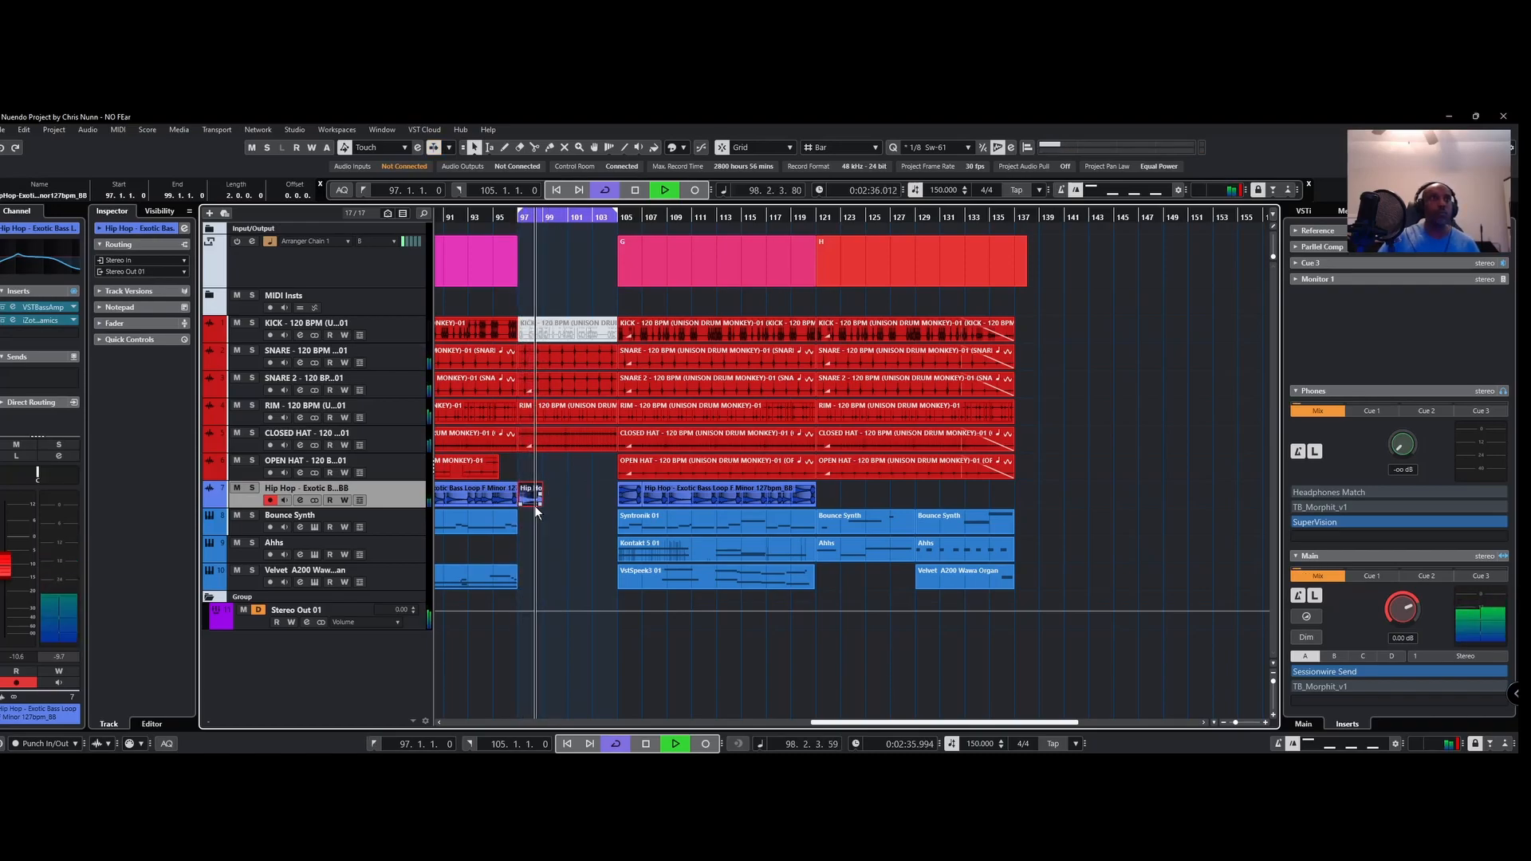
drag(522, 504, 526, 505)
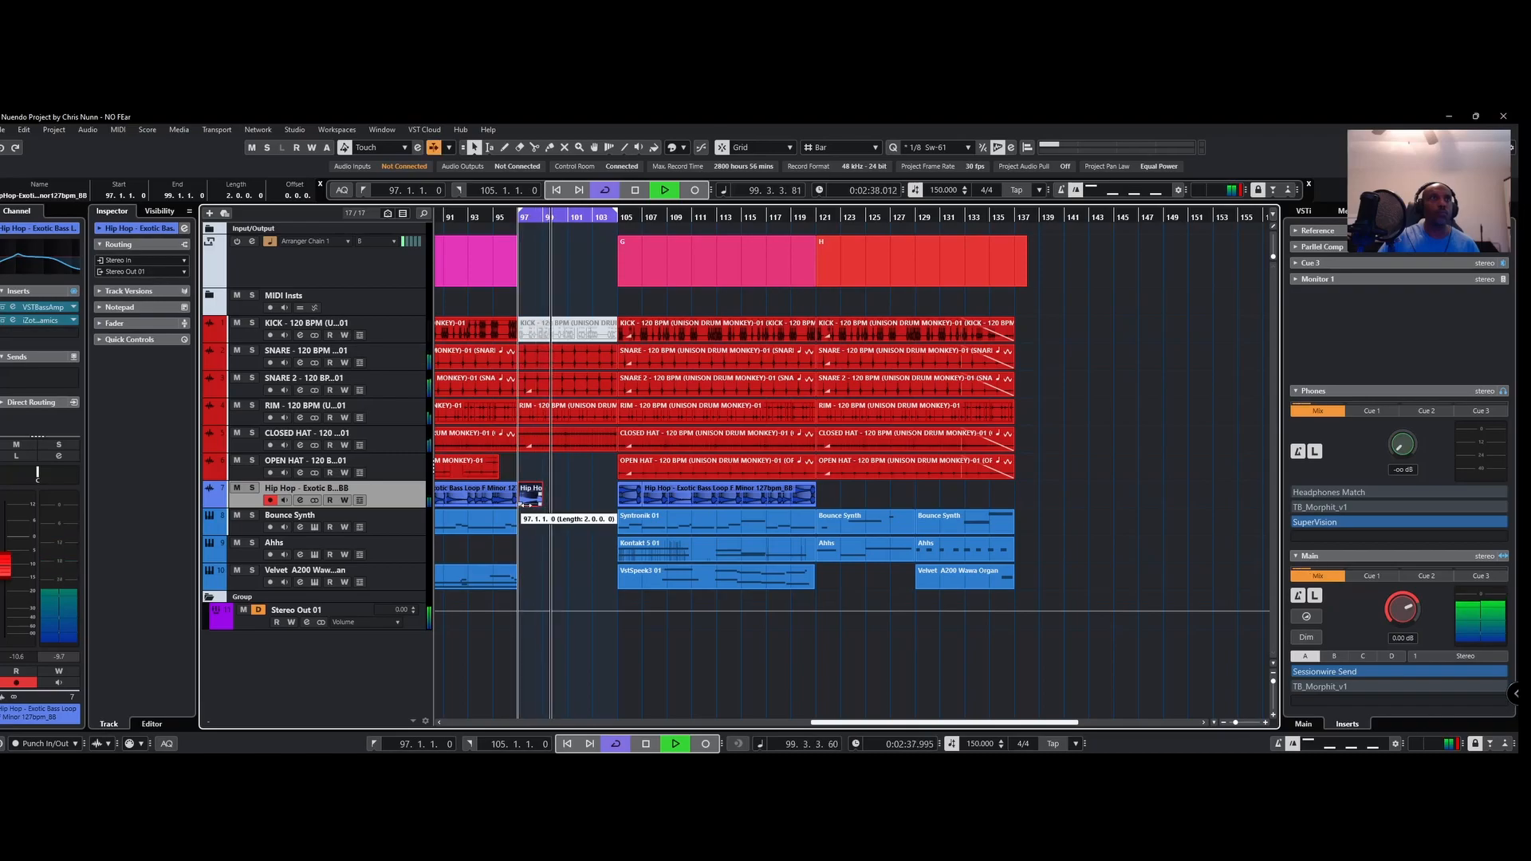
key(h)
key(h)
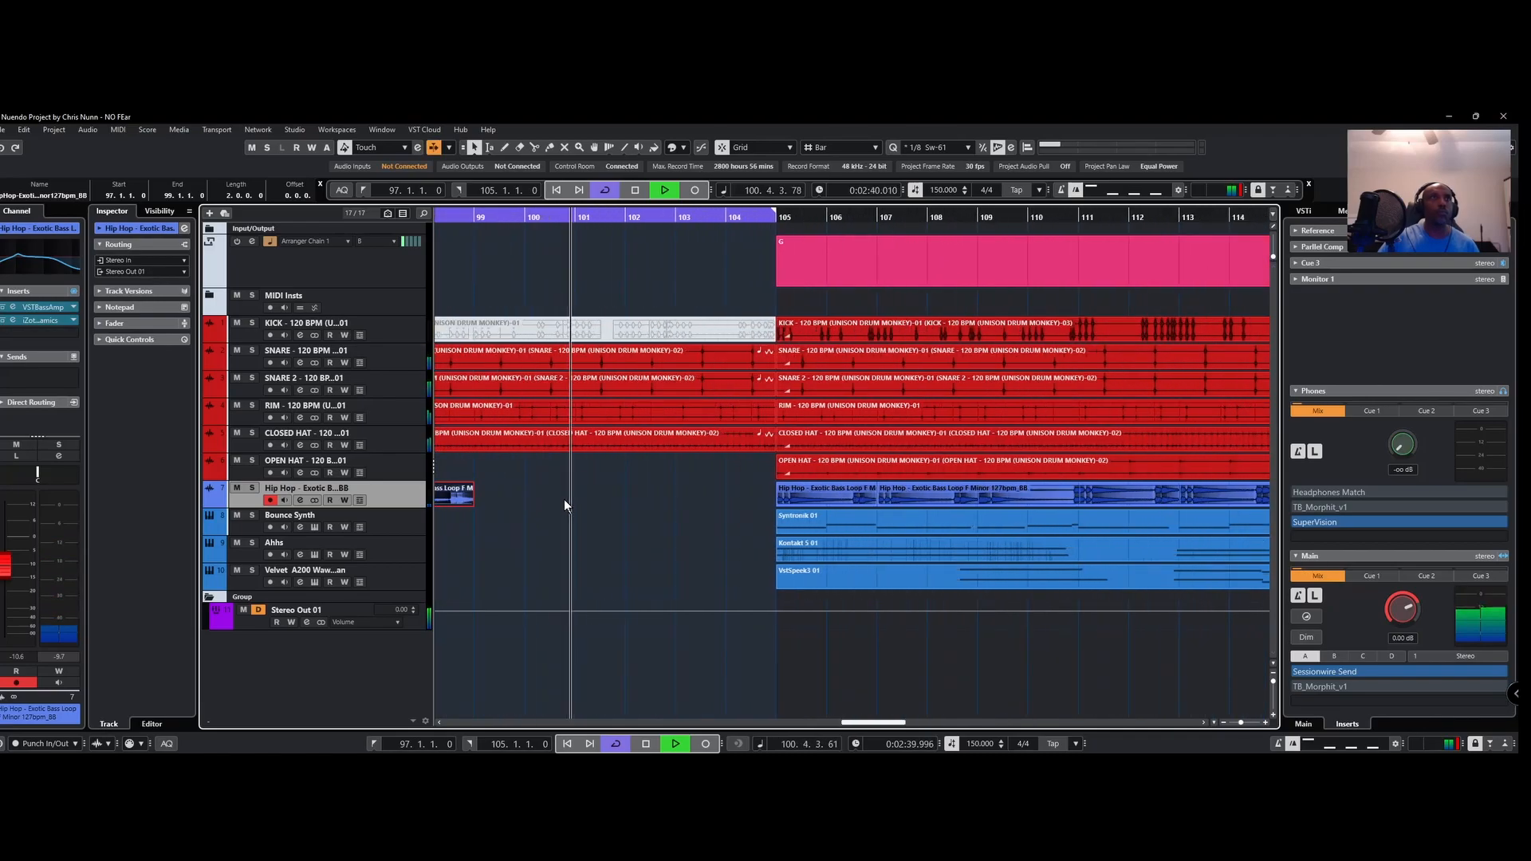
drag(843, 721, 815, 721)
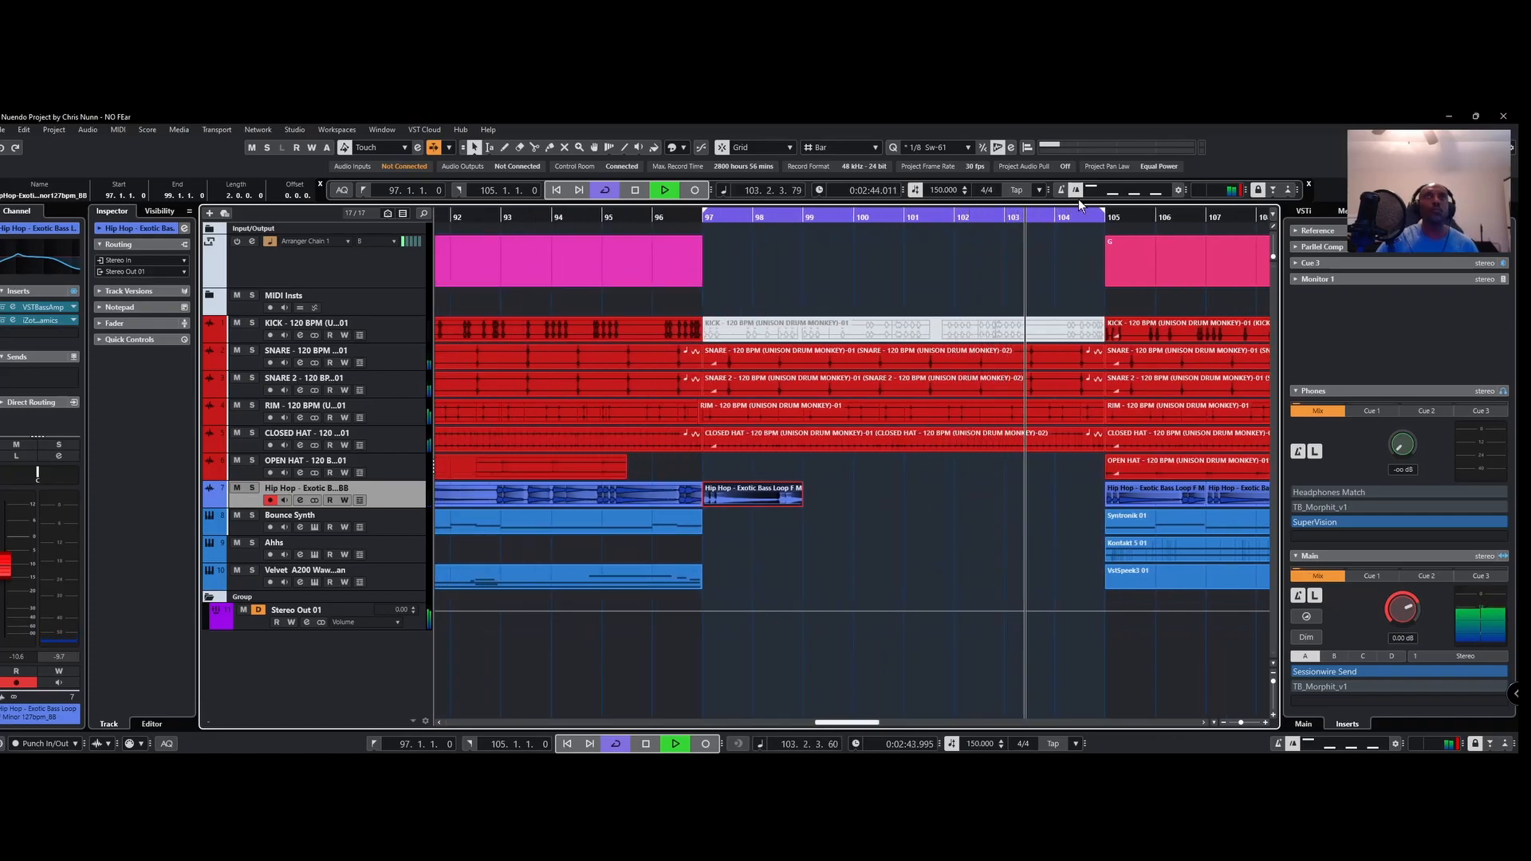
click(875, 147)
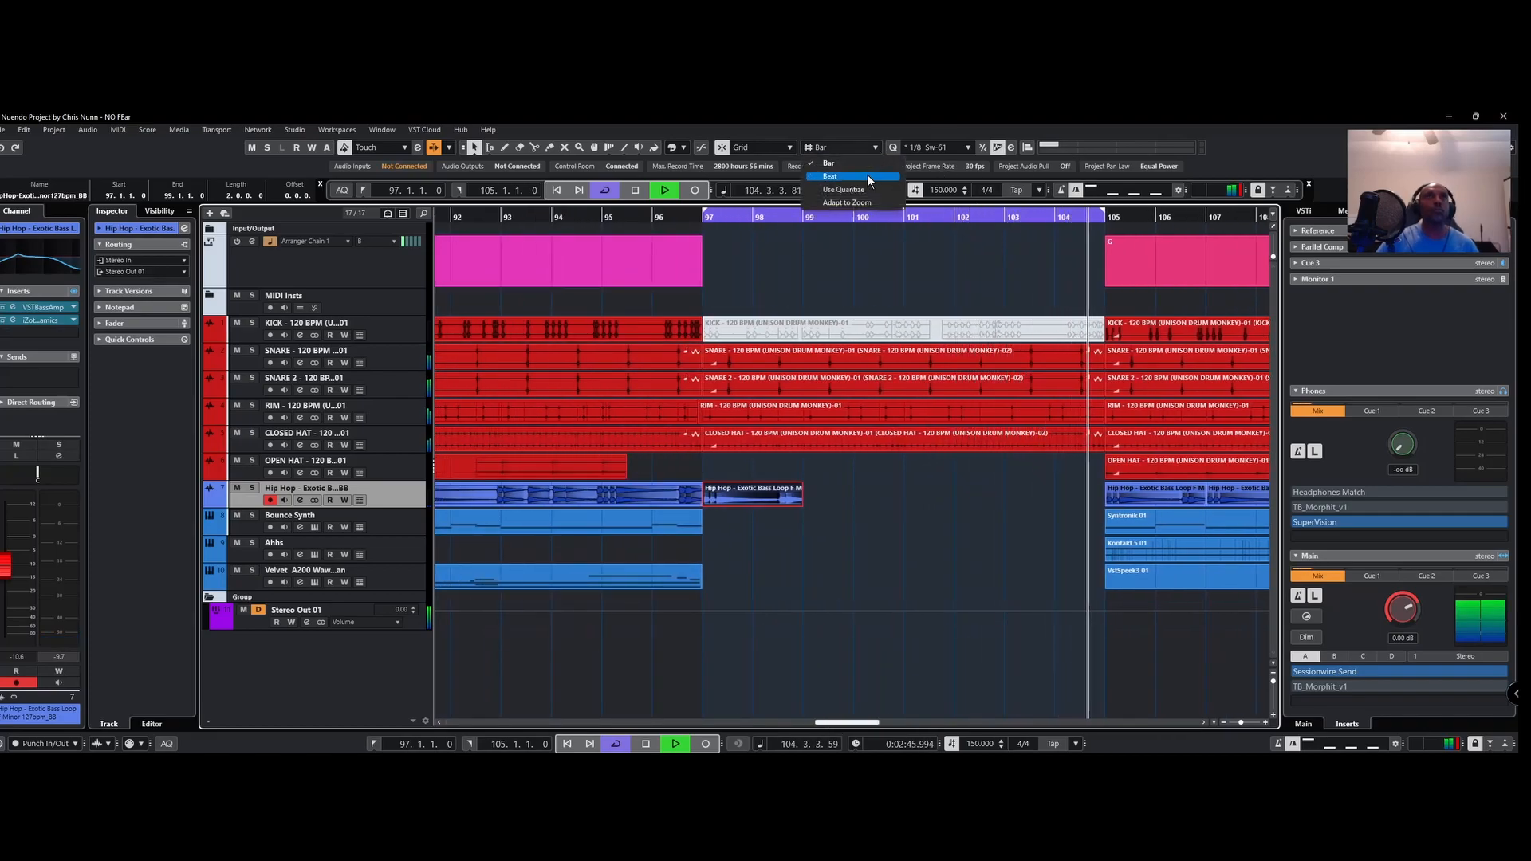
click(868, 189)
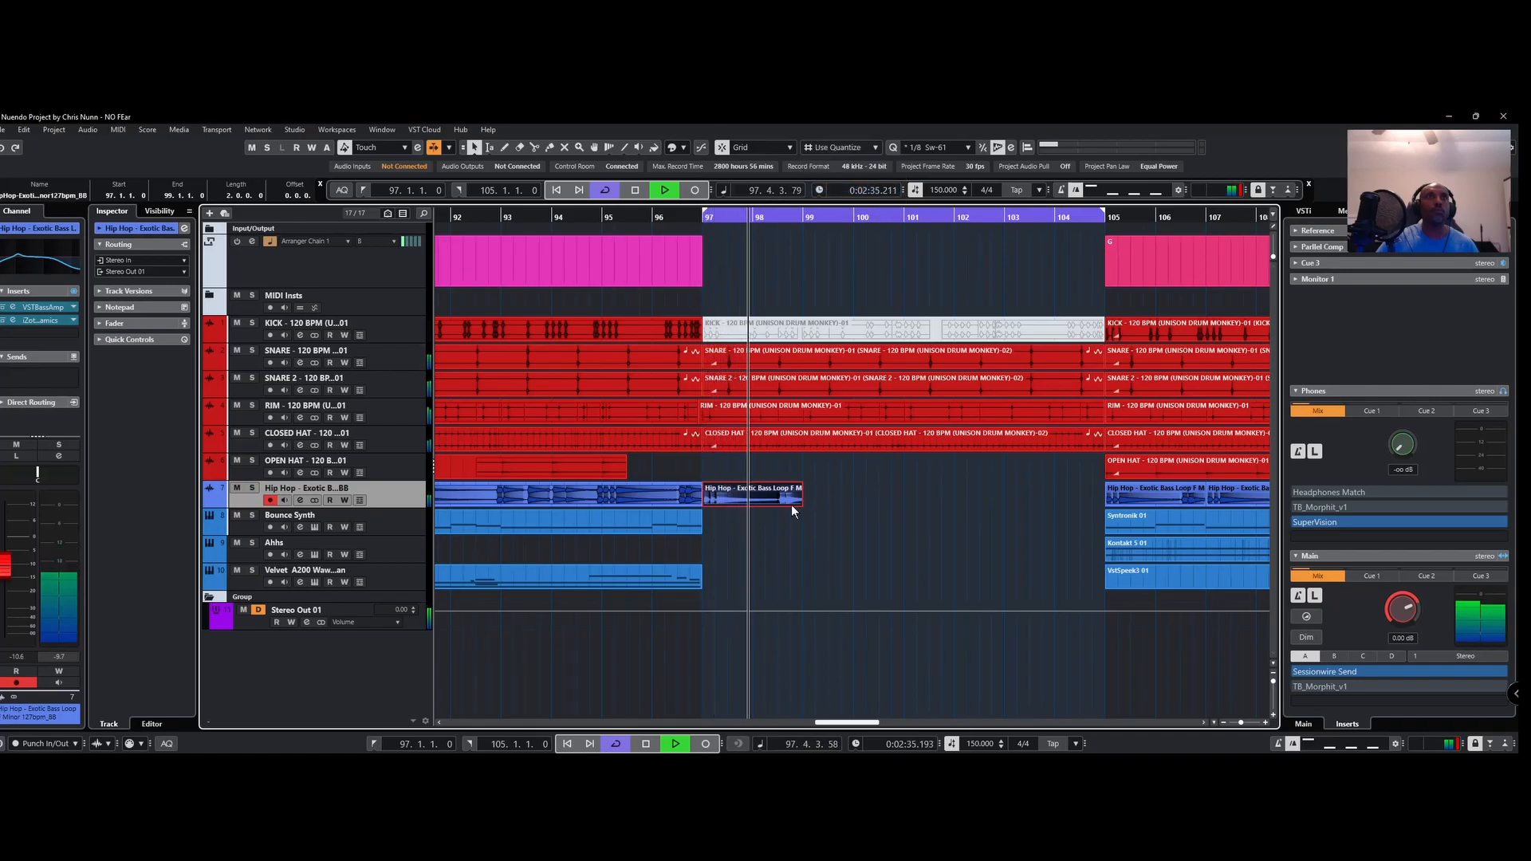
Step: Trim the start of the copied bass clip, realign the shortened clip to bar 97, and replay the passage
drag(705, 504, 739, 495)
key(Delete)
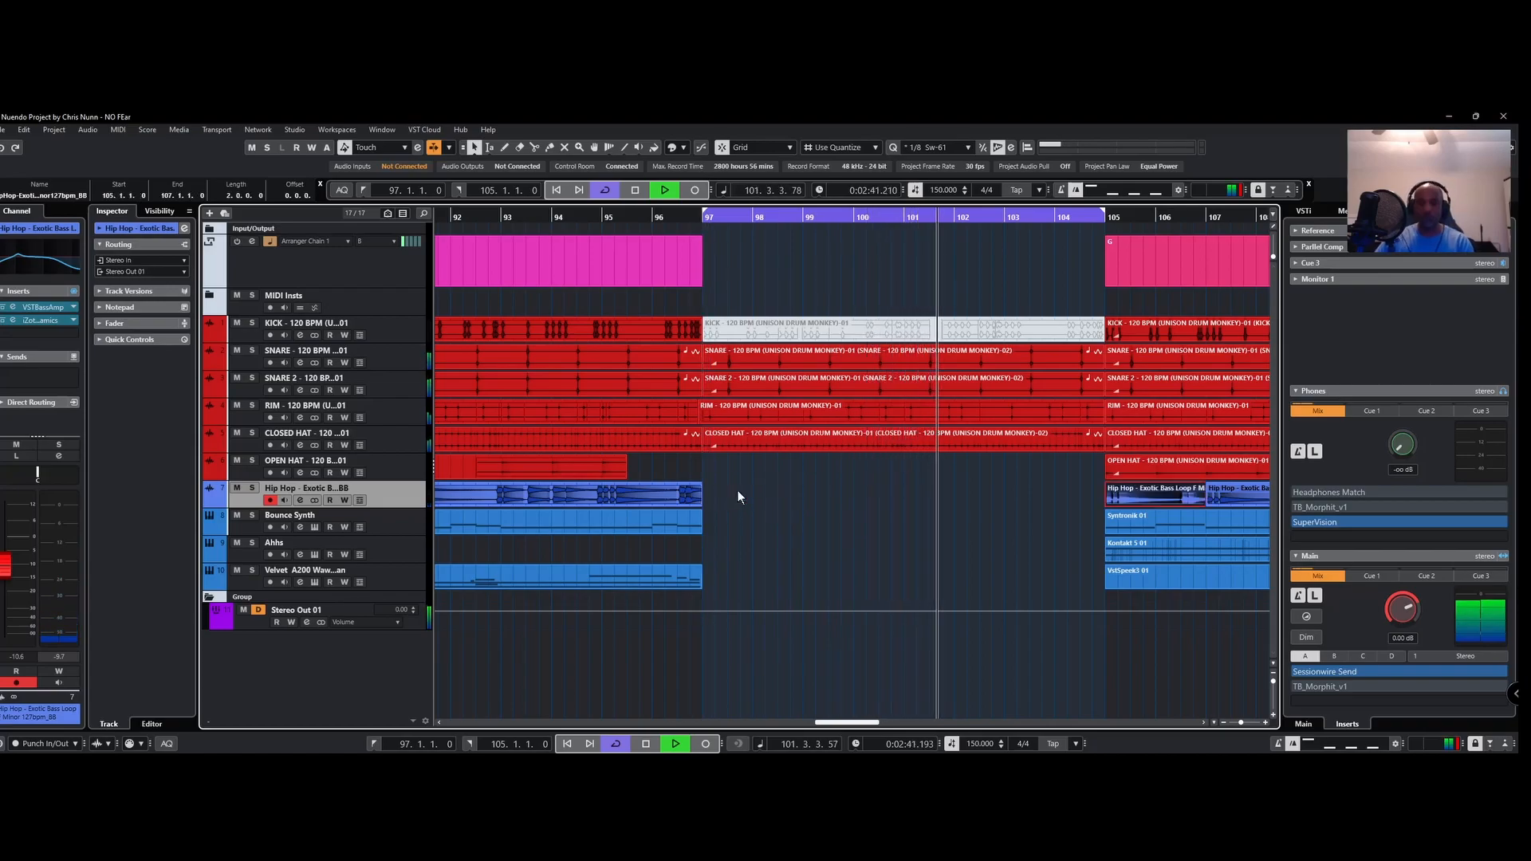
key(ctrl+z)
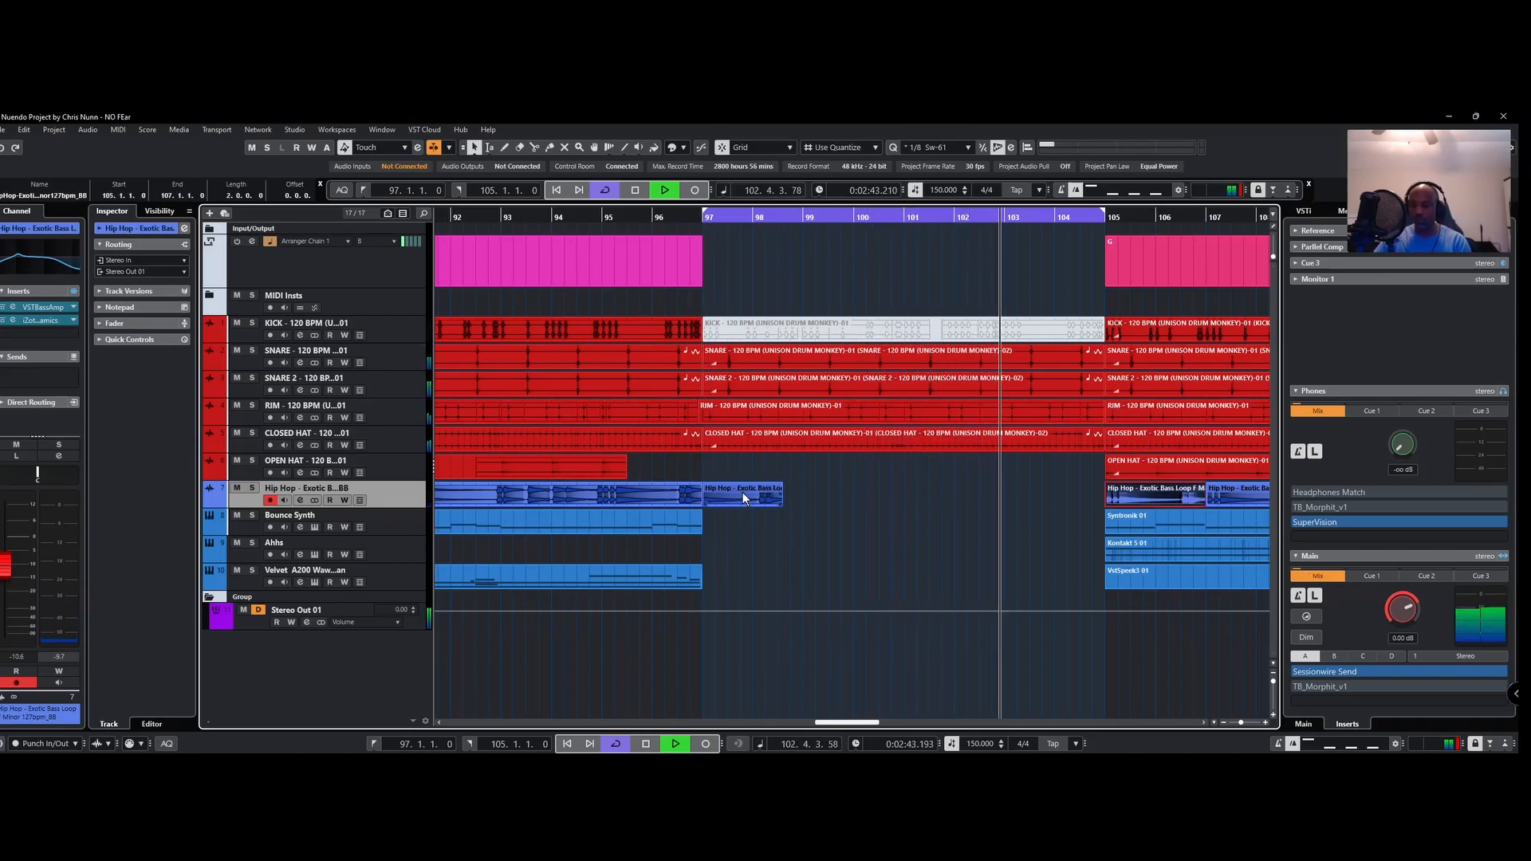
key(KP_1)
key(KP_1)
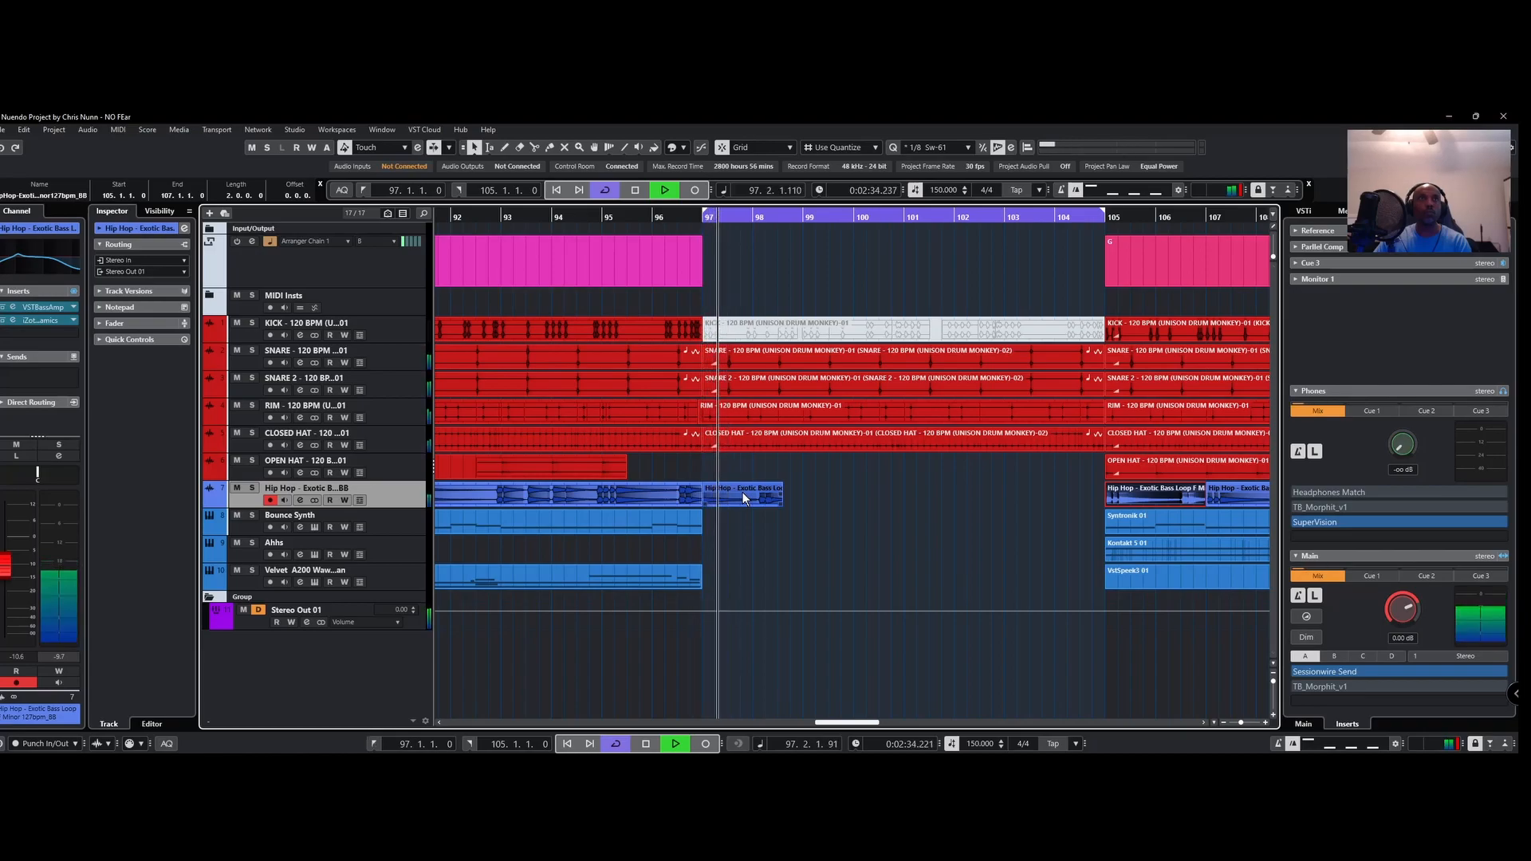
key(KP_1)
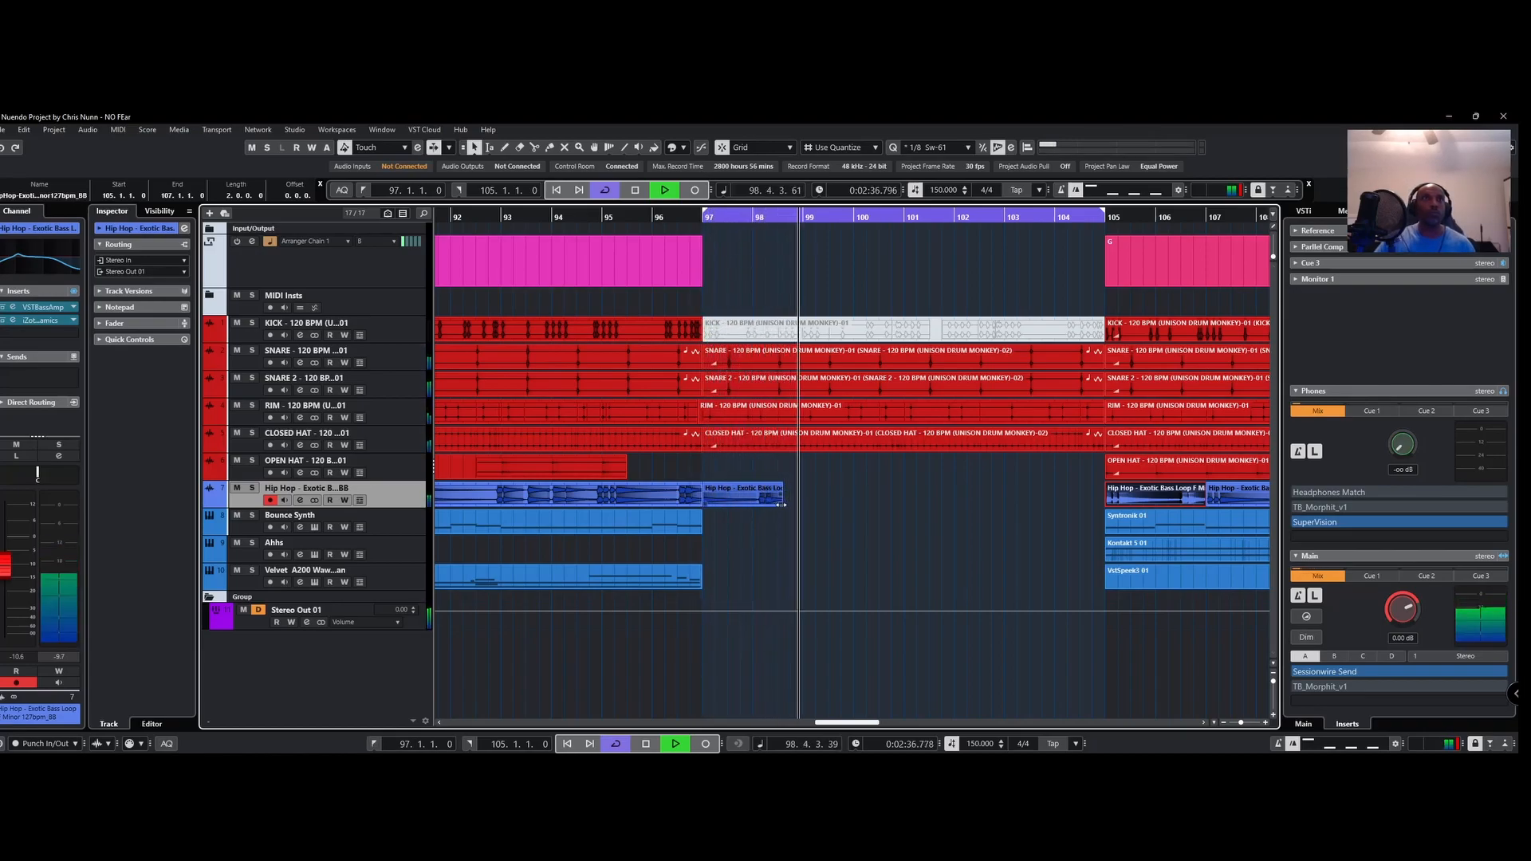
Step: Set the bass clip's length to one bar and repeat it every bar from bar 97 to bar 105
mouse_move(781, 504)
mouse_down()
mouse_move(734, 500)
mouse_move(788, 508)
mouse_up()
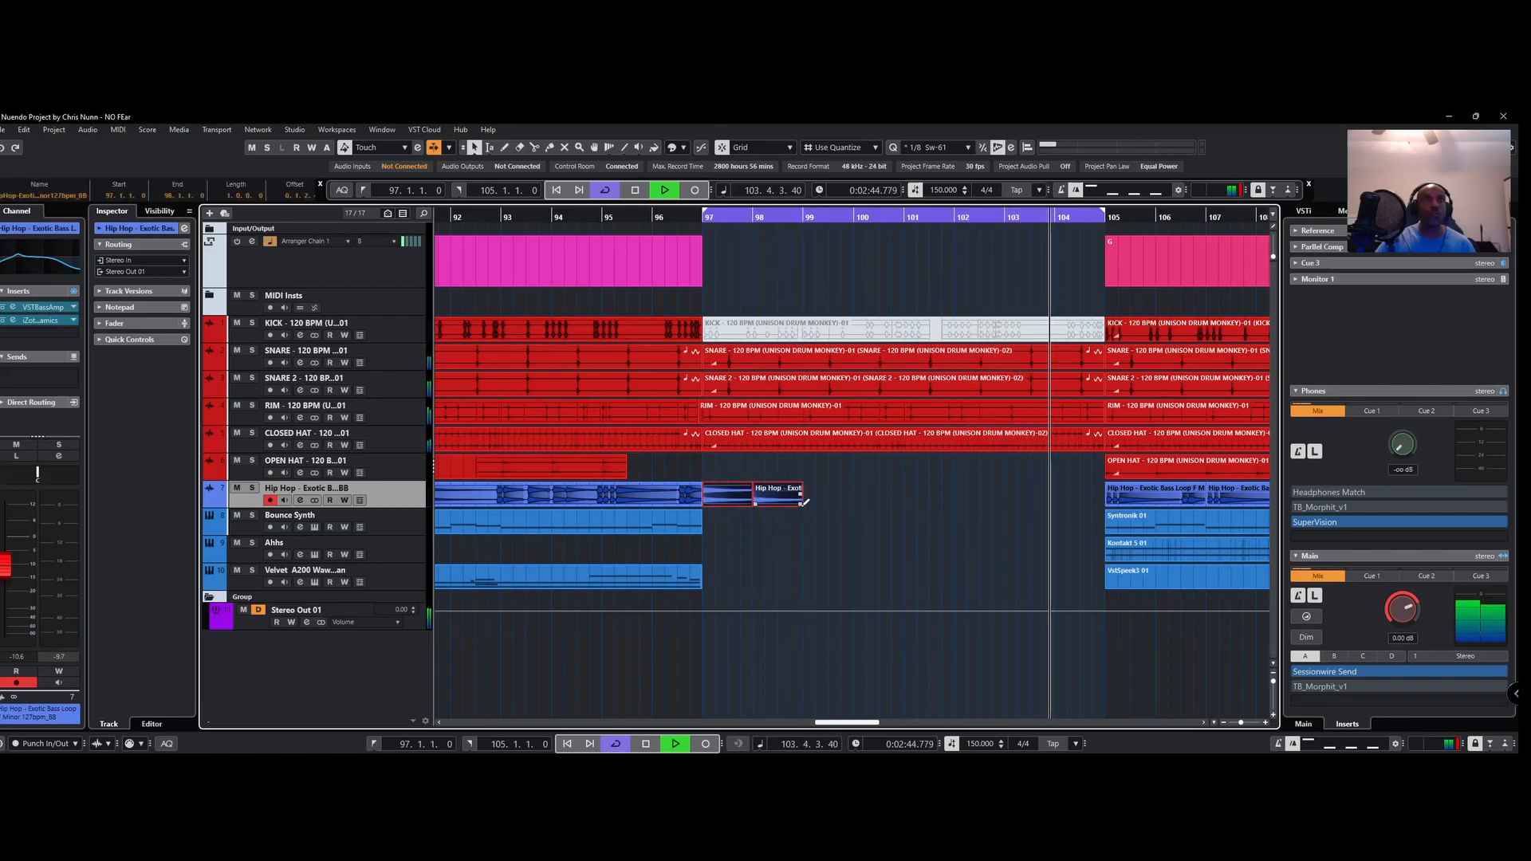
drag(805, 502, 1022, 520)
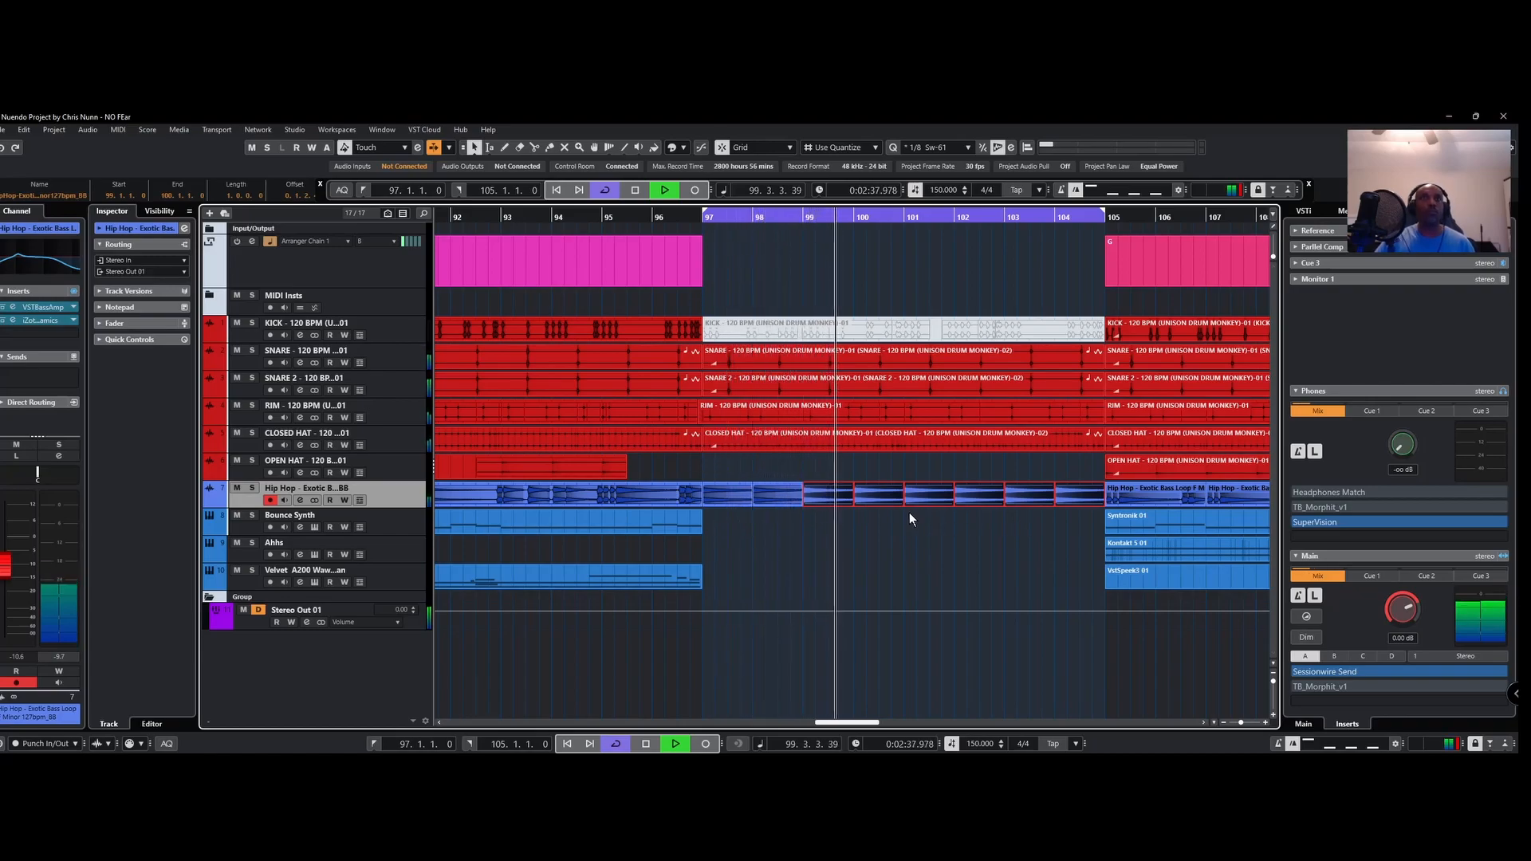
drag(738, 464, 1065, 526)
Step: Open the repeated bass clips for editing, trim the last event's start to 103.4.3.48 and give it a short fade-in
double_click(776, 495)
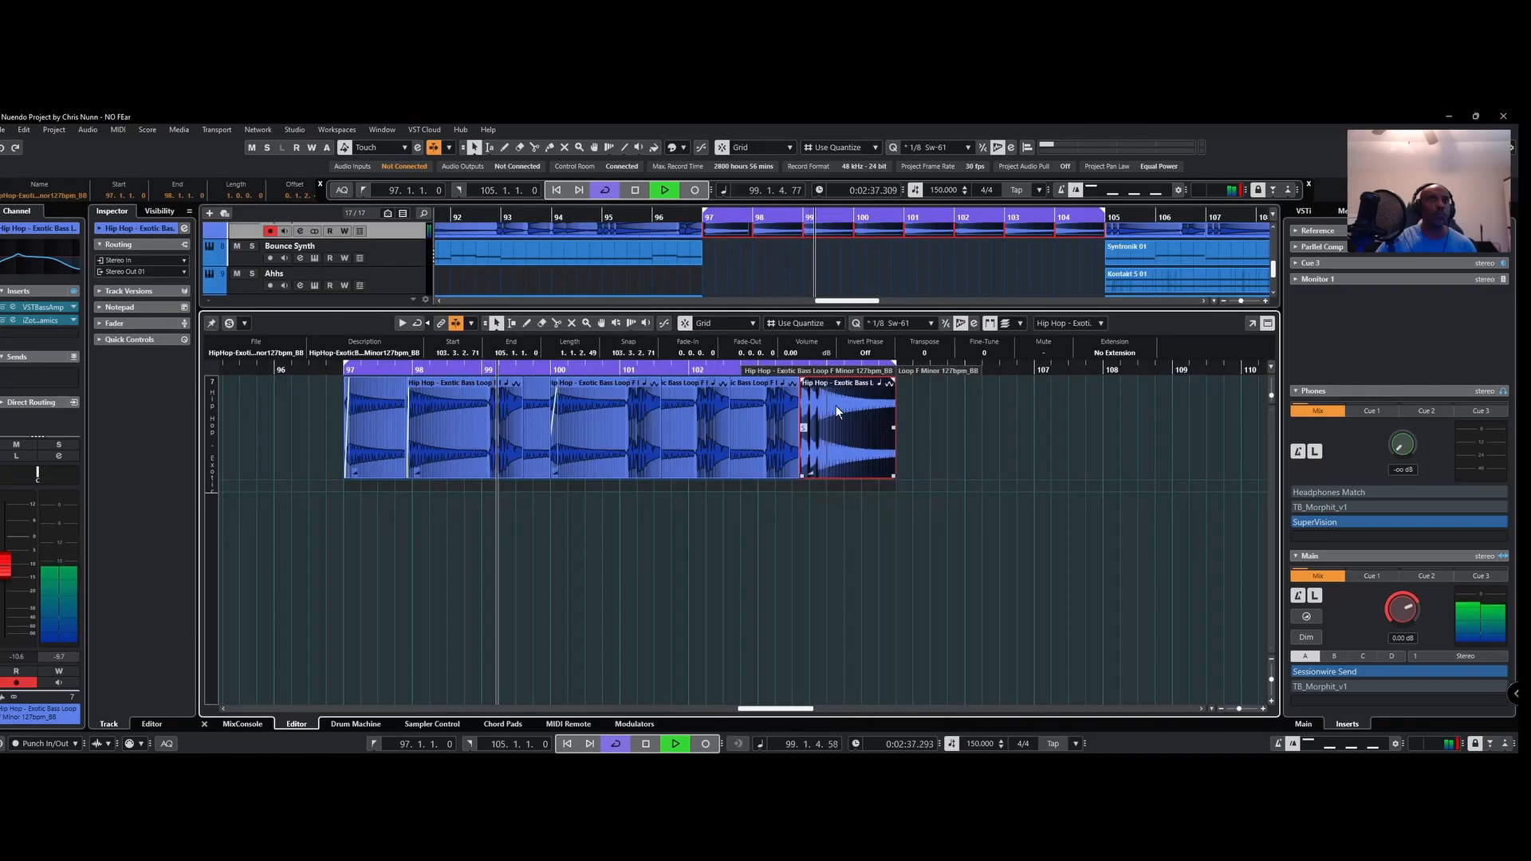
drag(801, 476, 820, 476)
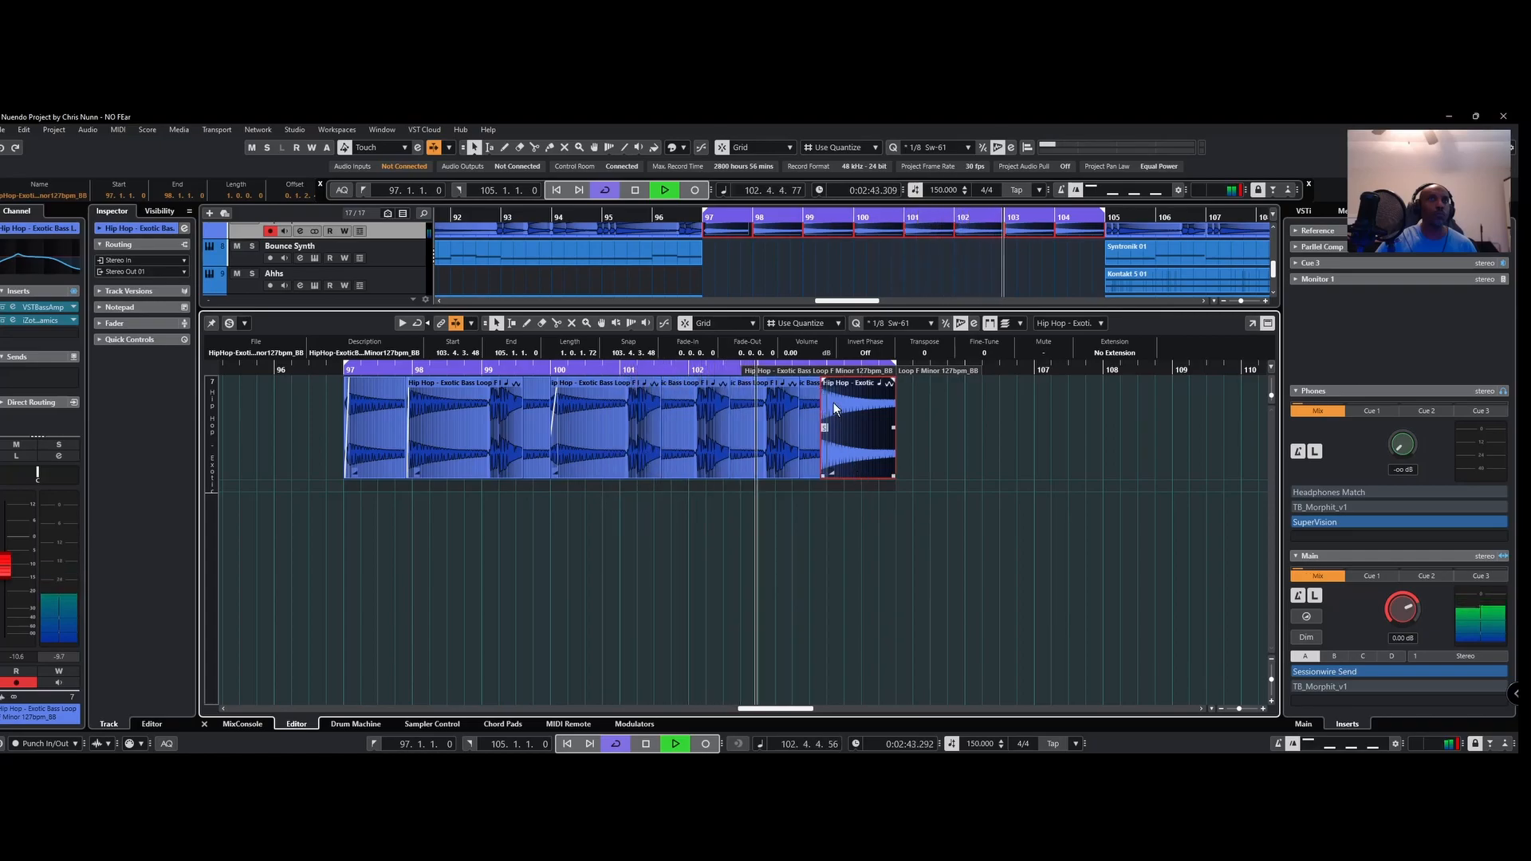
drag(823, 382, 827, 383)
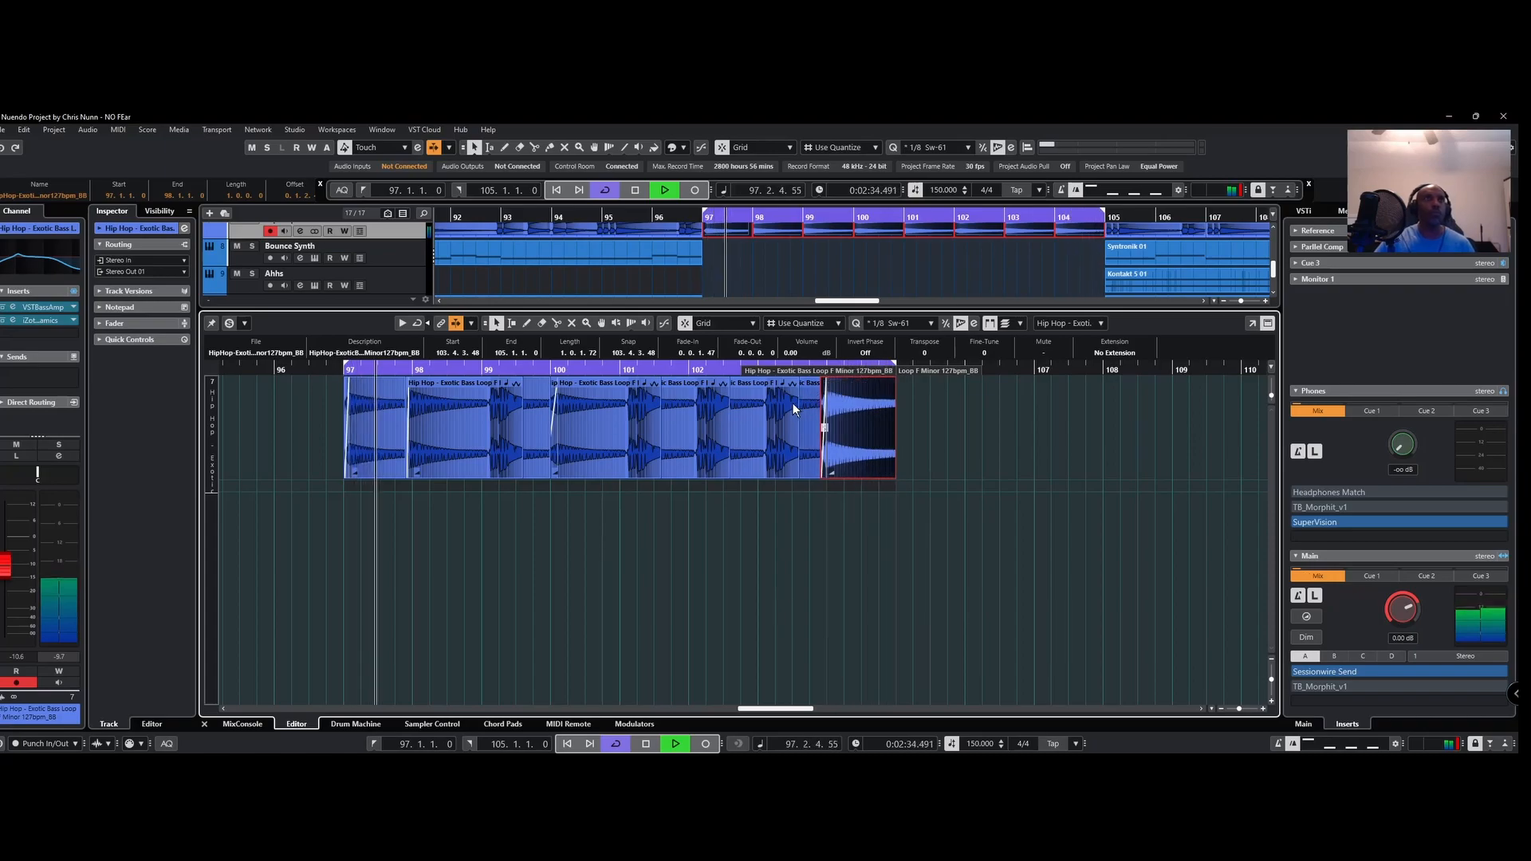
Step: Add fade-ins to the other repeated bass events and trim their starts towards the bar lines, including the one at bar 102
click(469, 545)
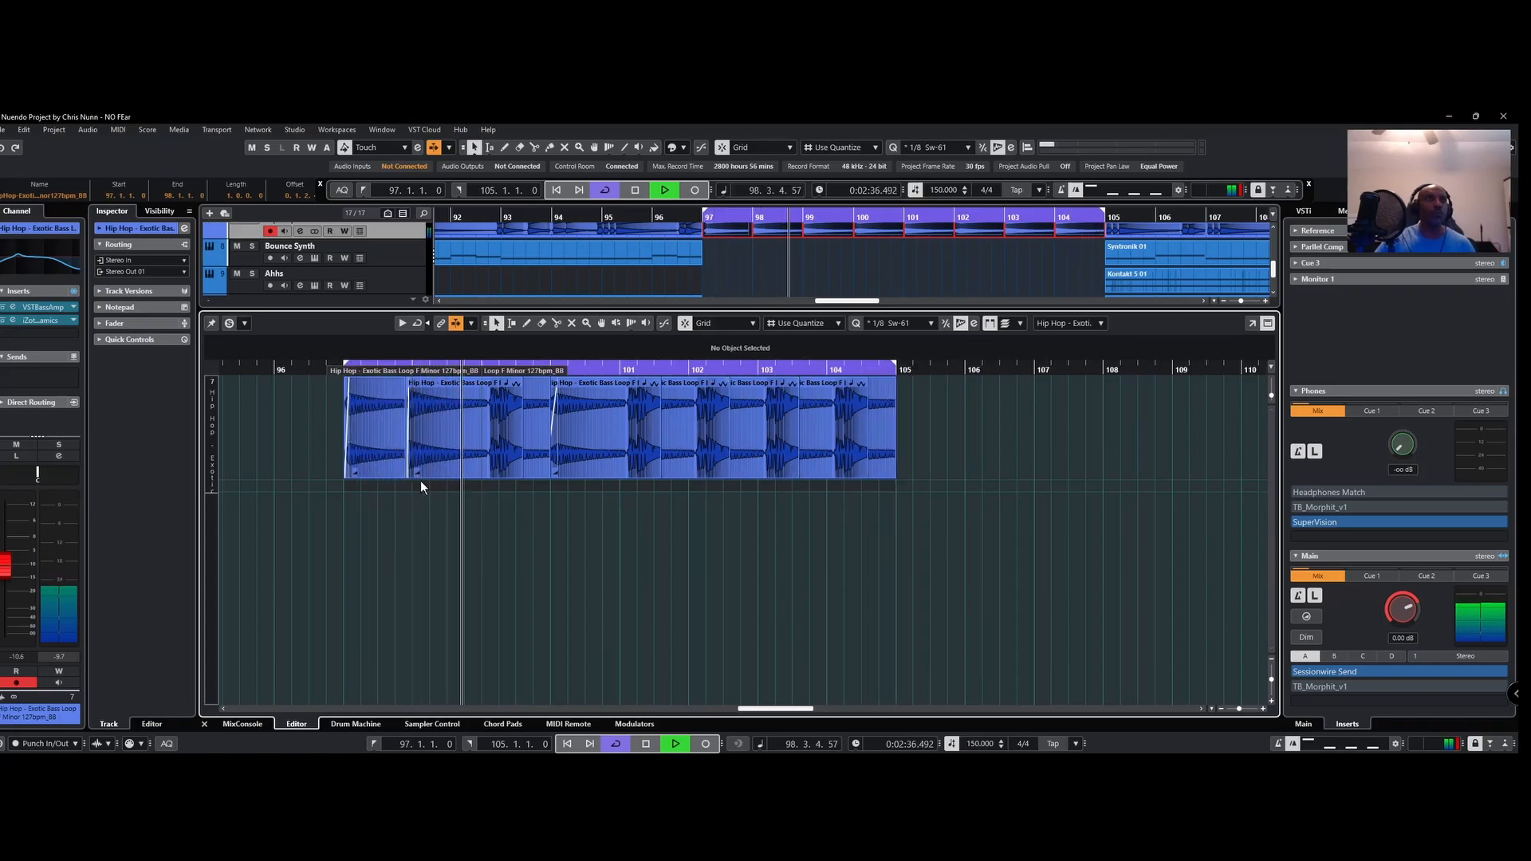
scroll(411, 477, up, 8)
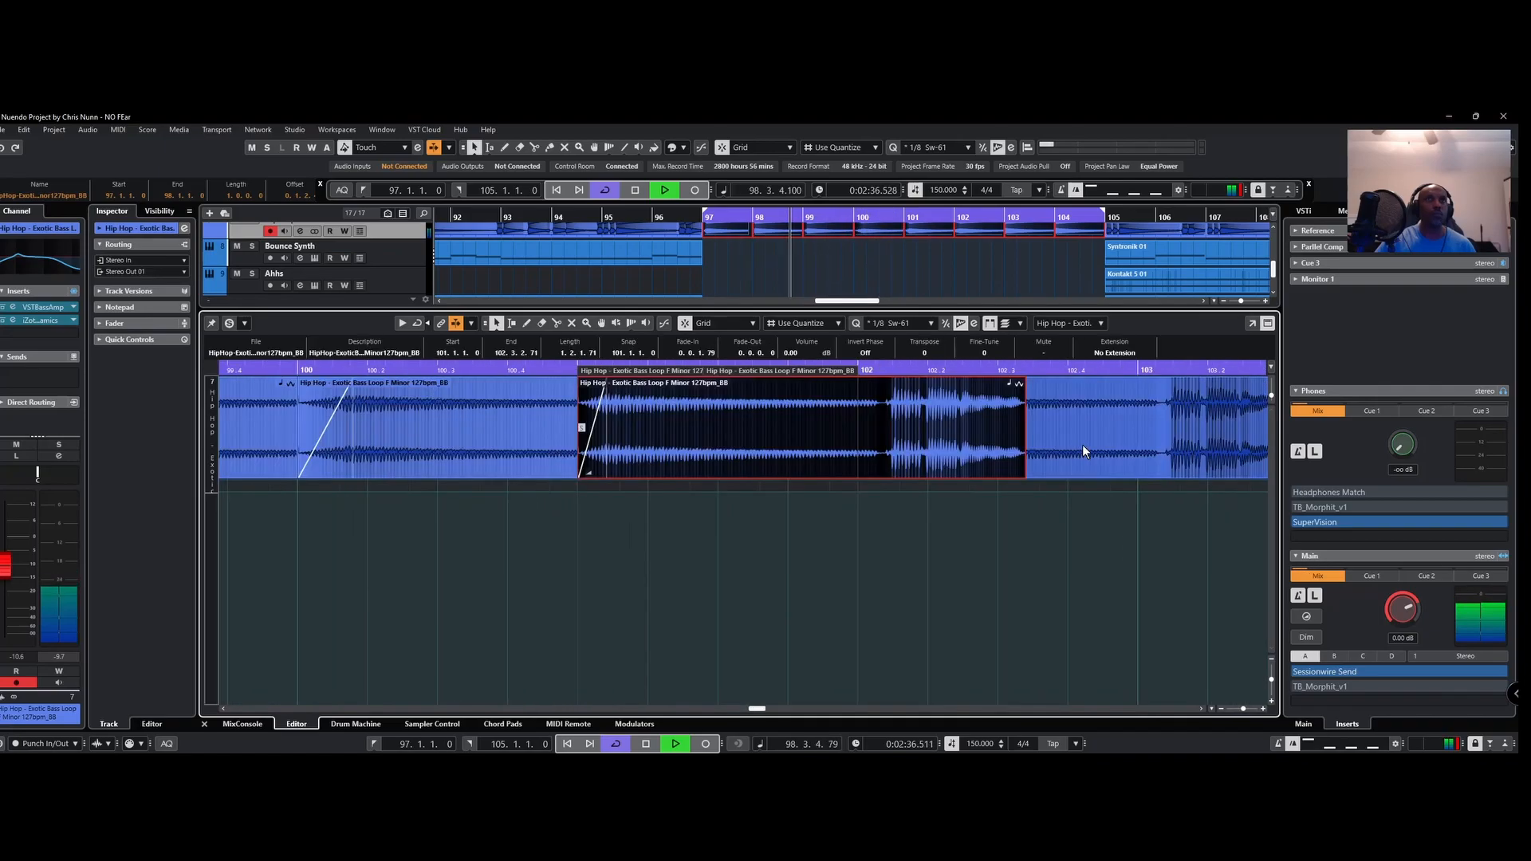
click(1082, 444)
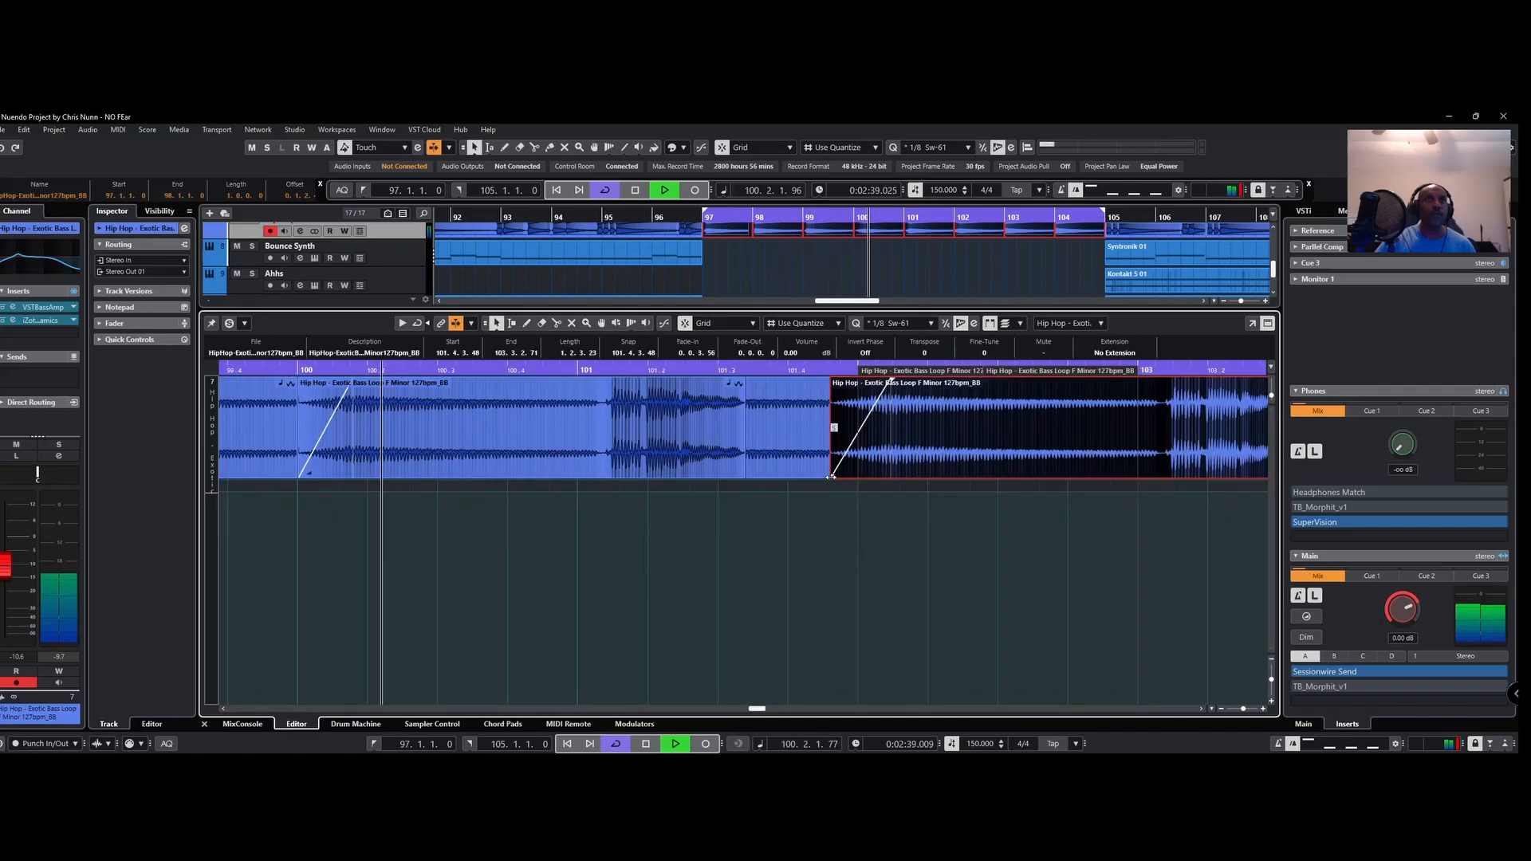
drag(831, 476, 859, 477)
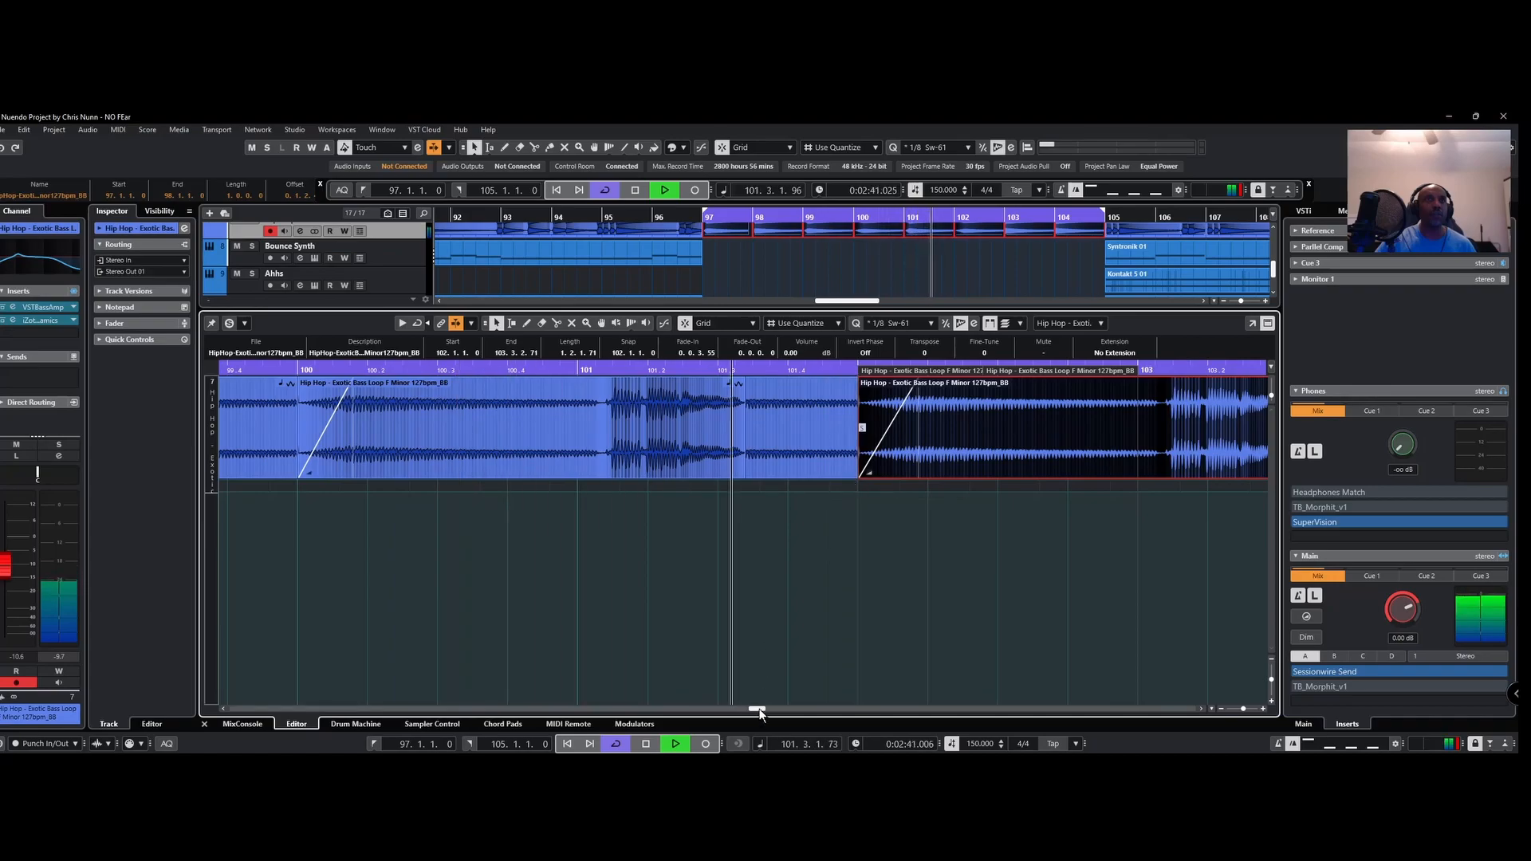
click(1061, 453)
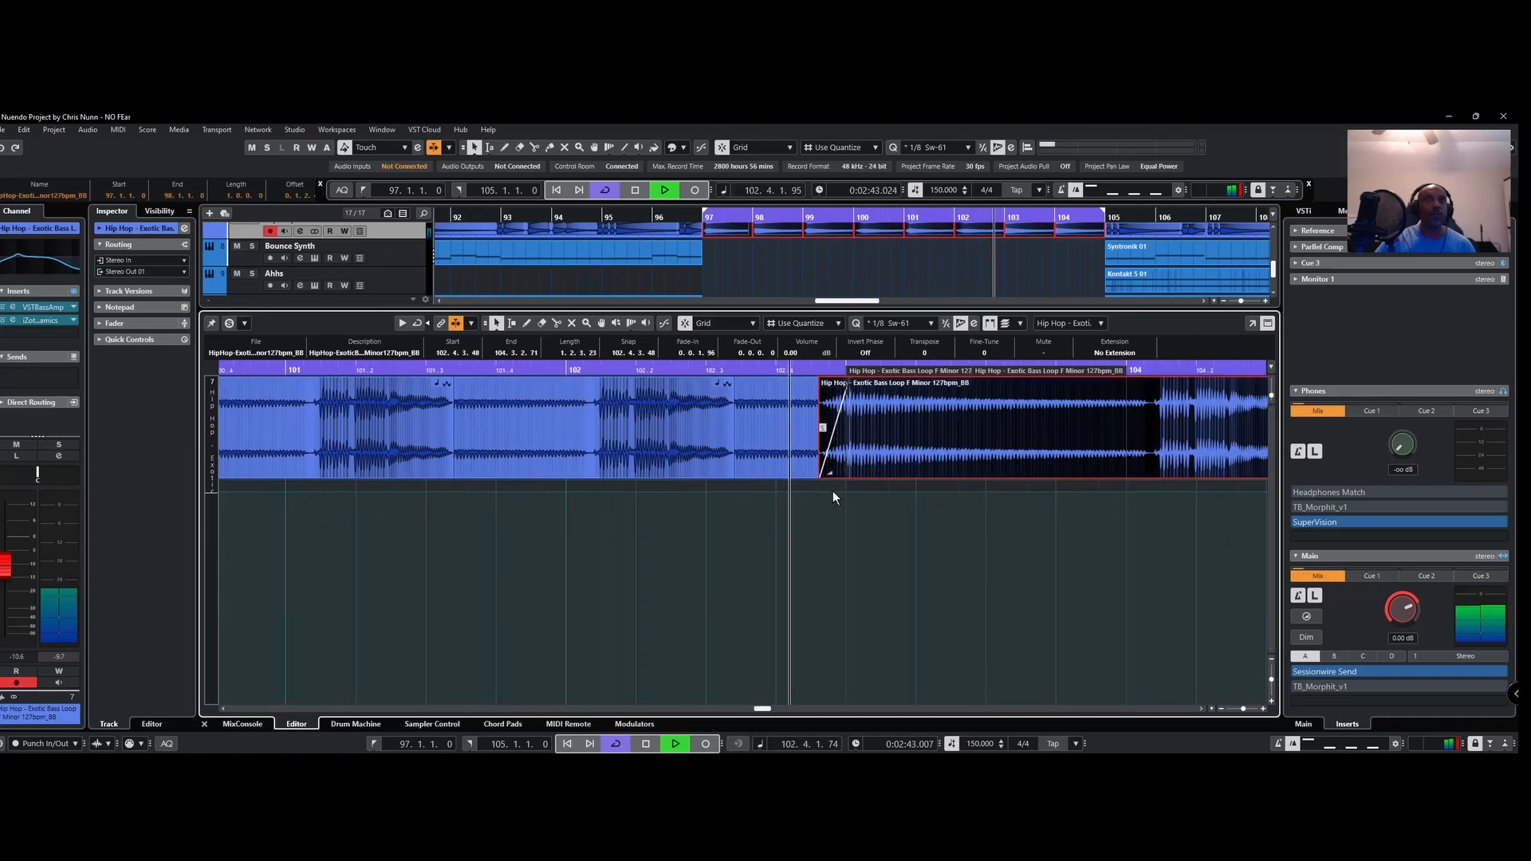
drag(819, 476, 819, 477)
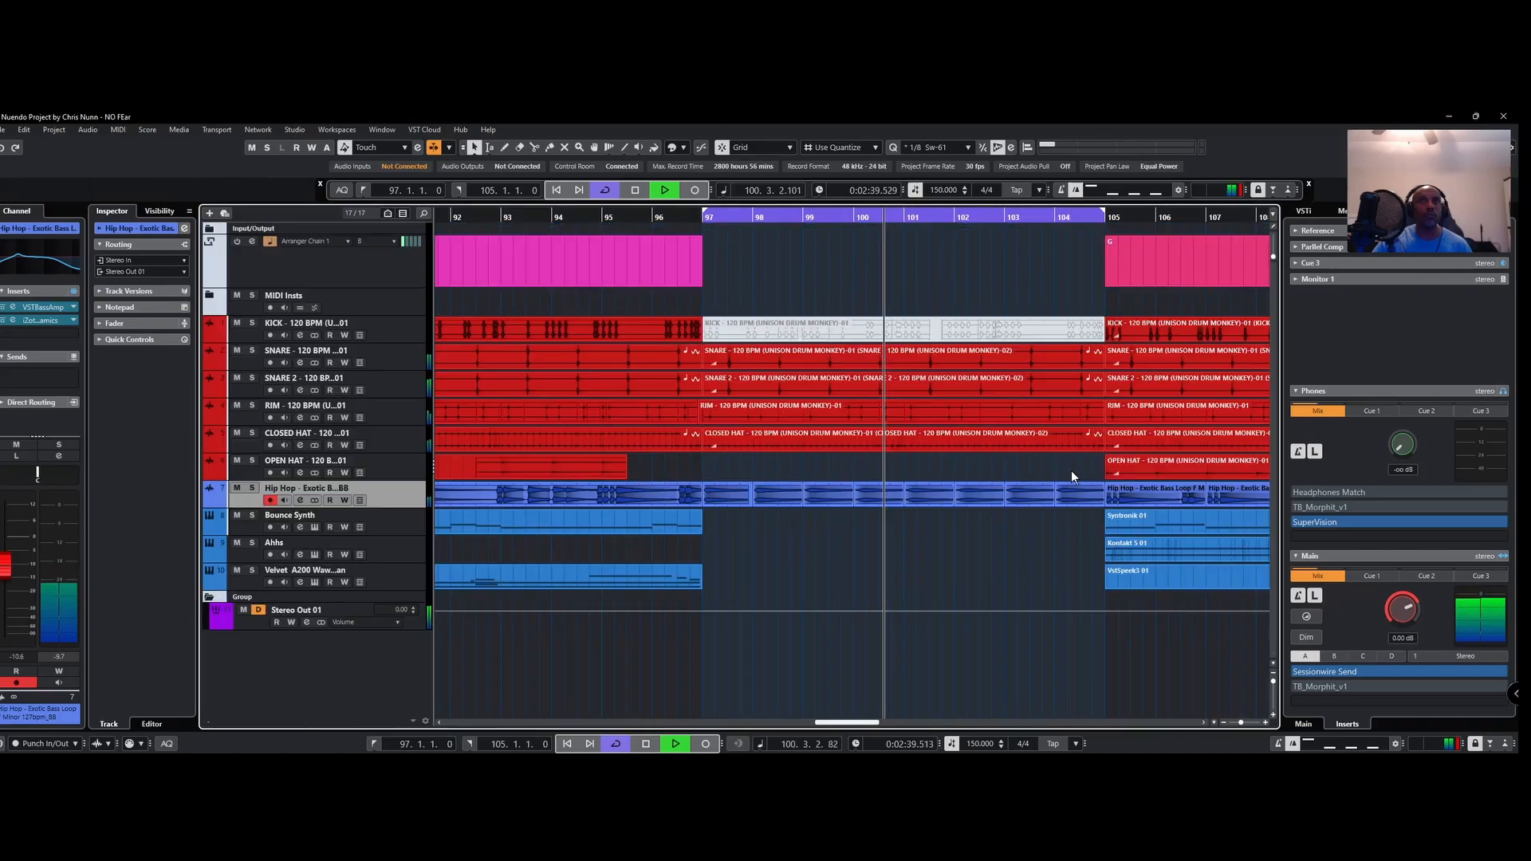
Step: Bounce the selected bass clips between bars 97 and 105 into one audio clip
drag(1075, 476, 710, 519)
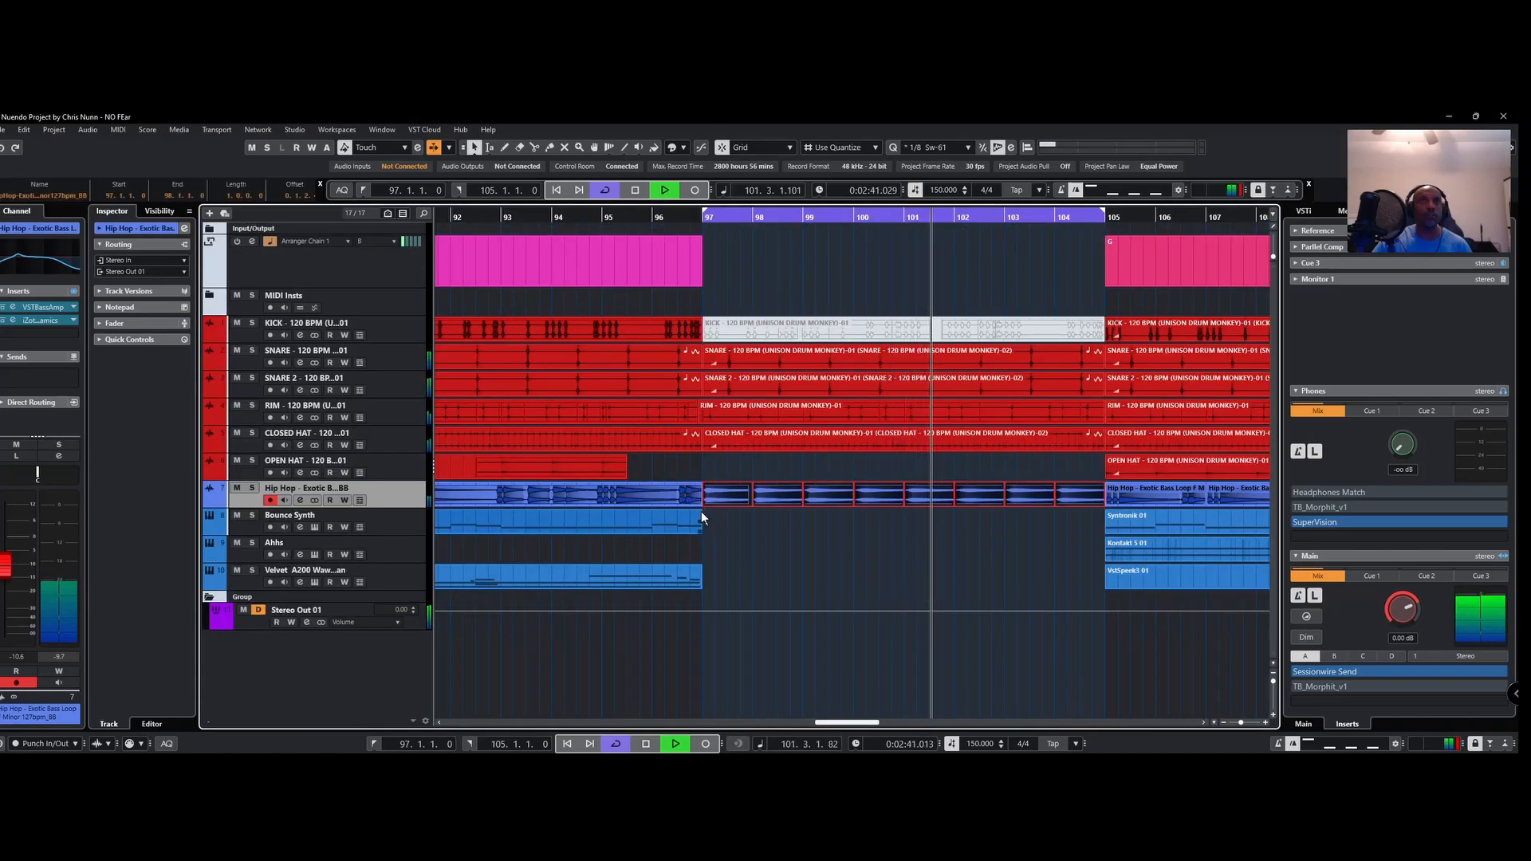
click(88, 129)
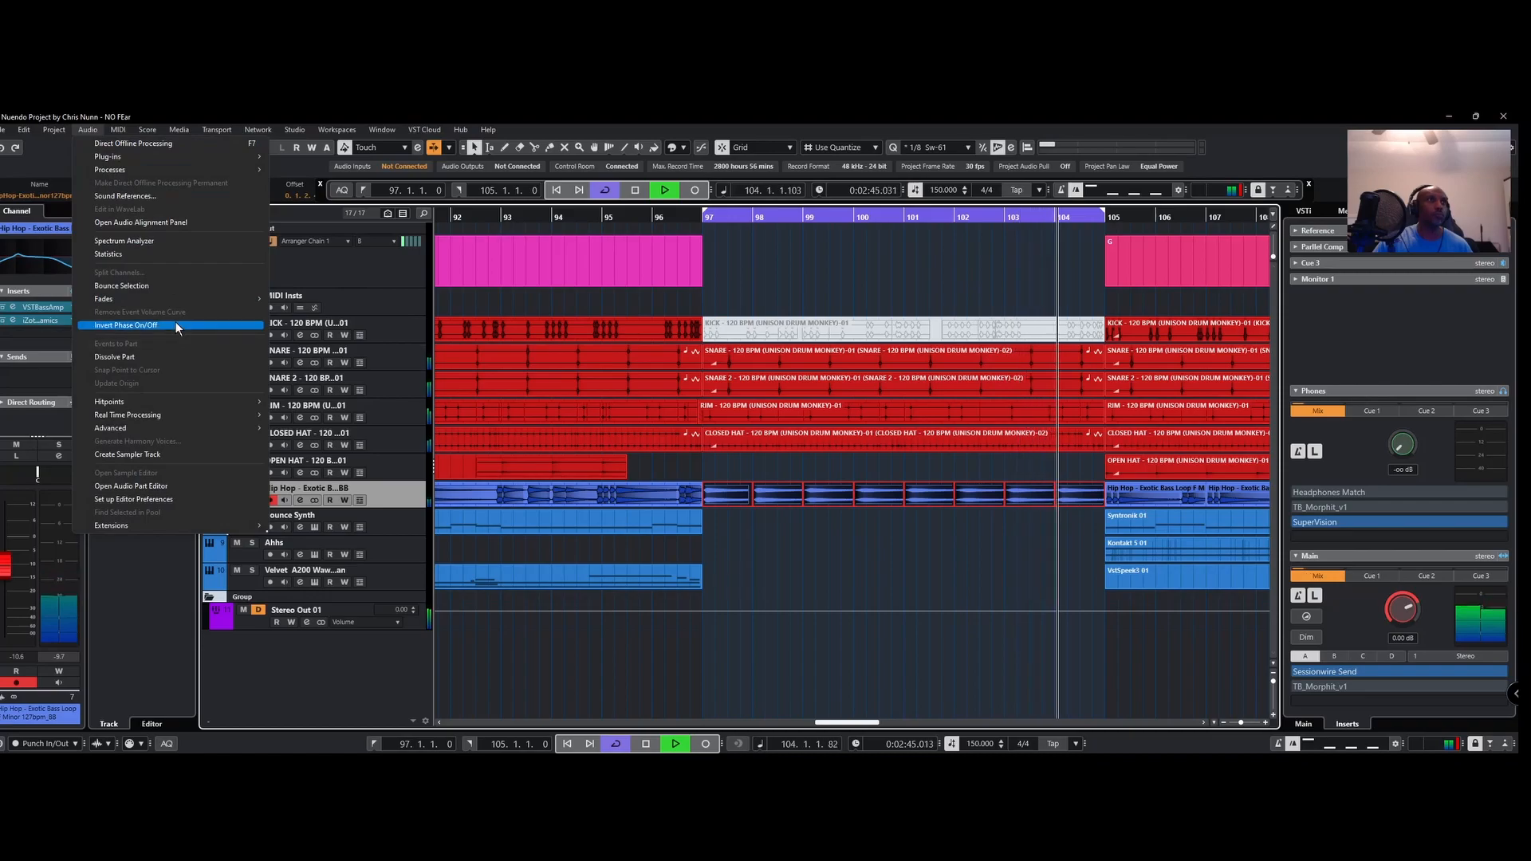
click(167, 287)
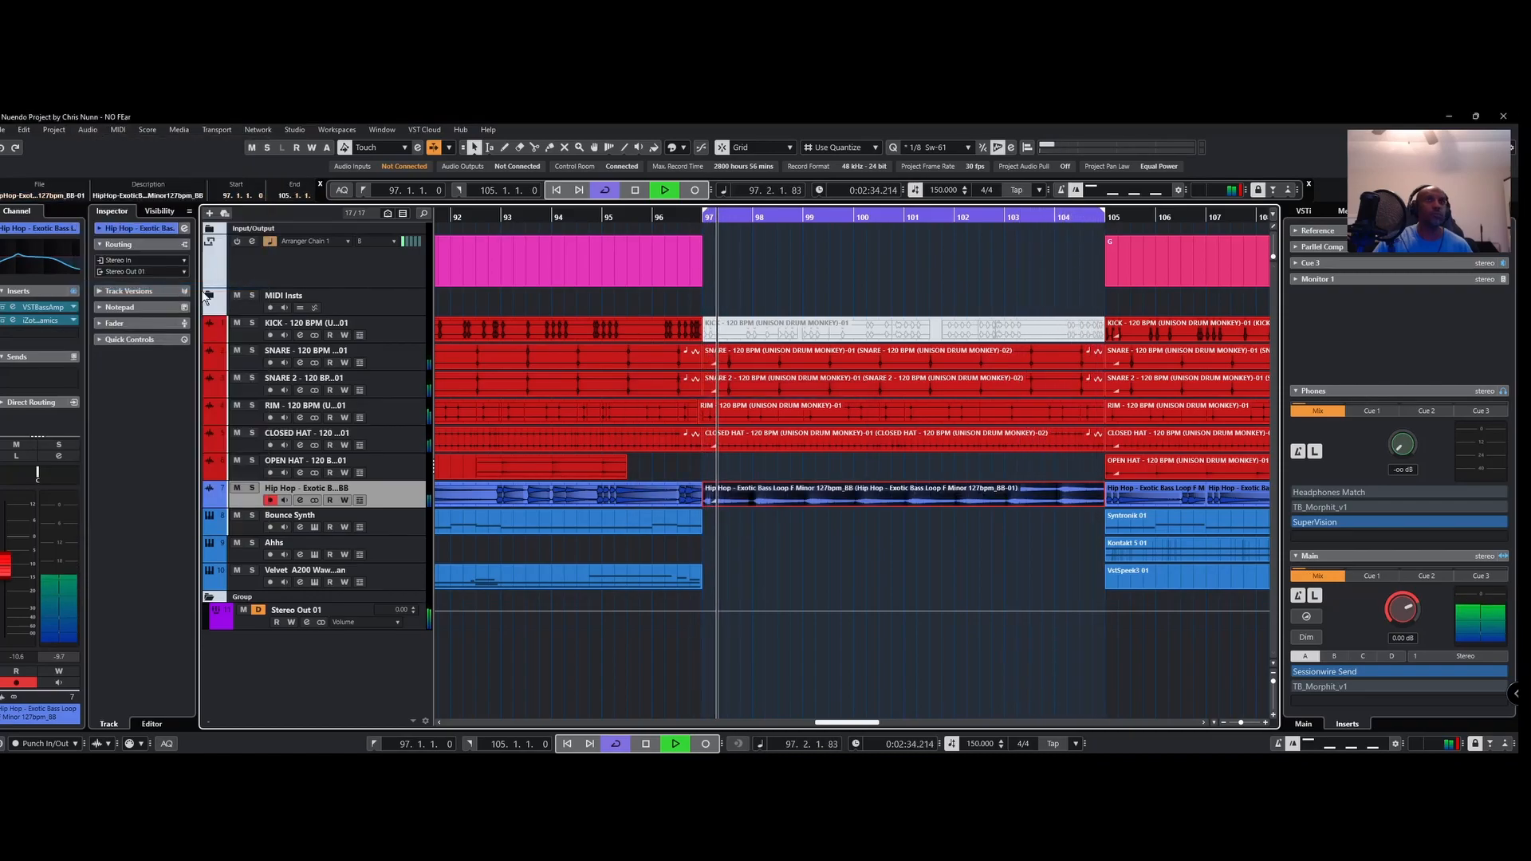
Step: Listen to the bounced bass clip, stop playback, and open RX 11 De-click for it as direct offline processing
click(834, 494)
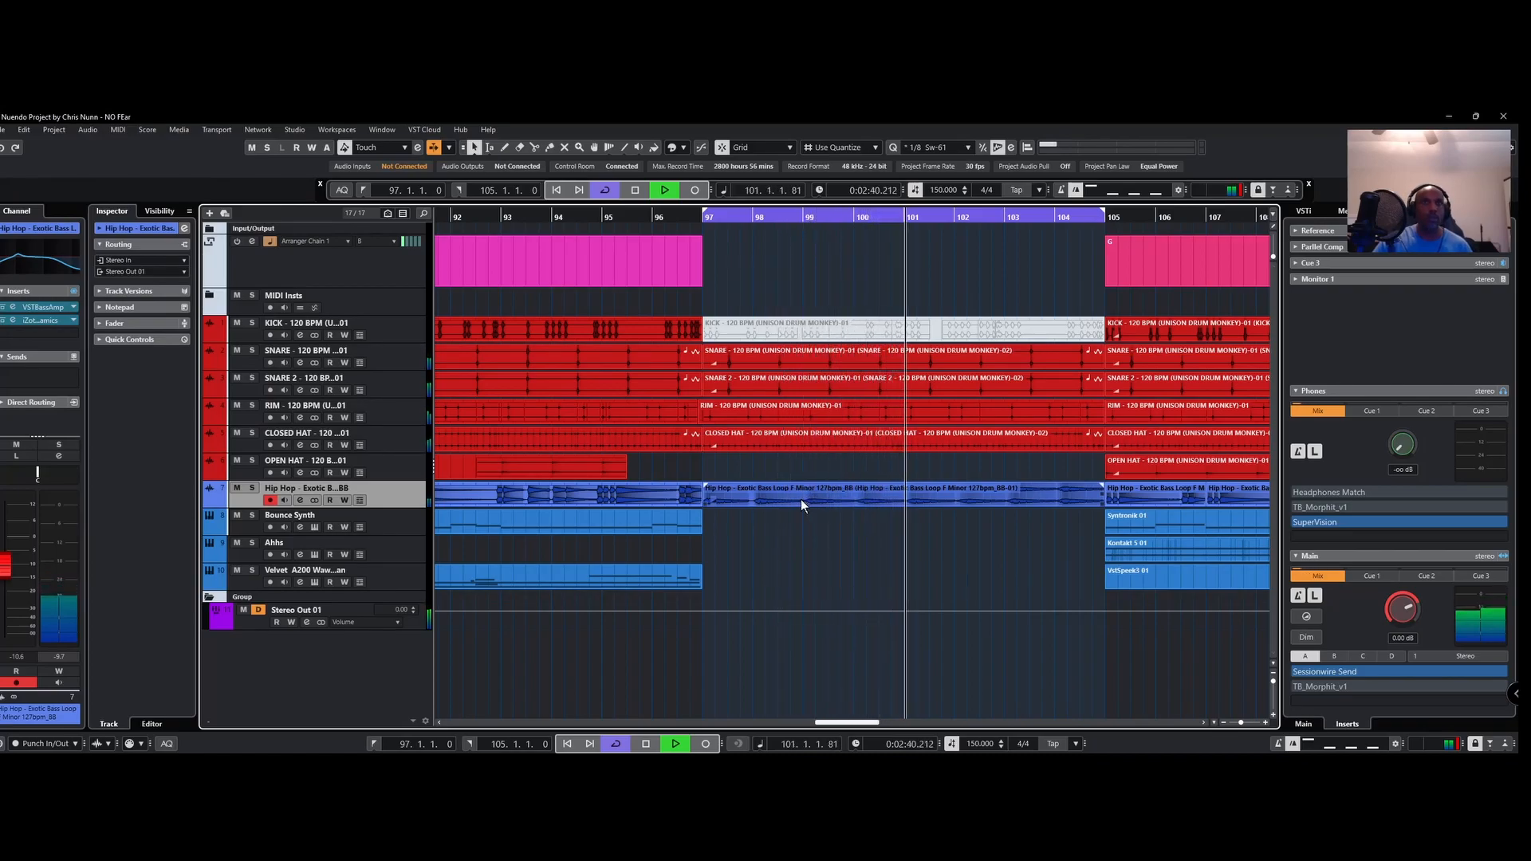
click(801, 495)
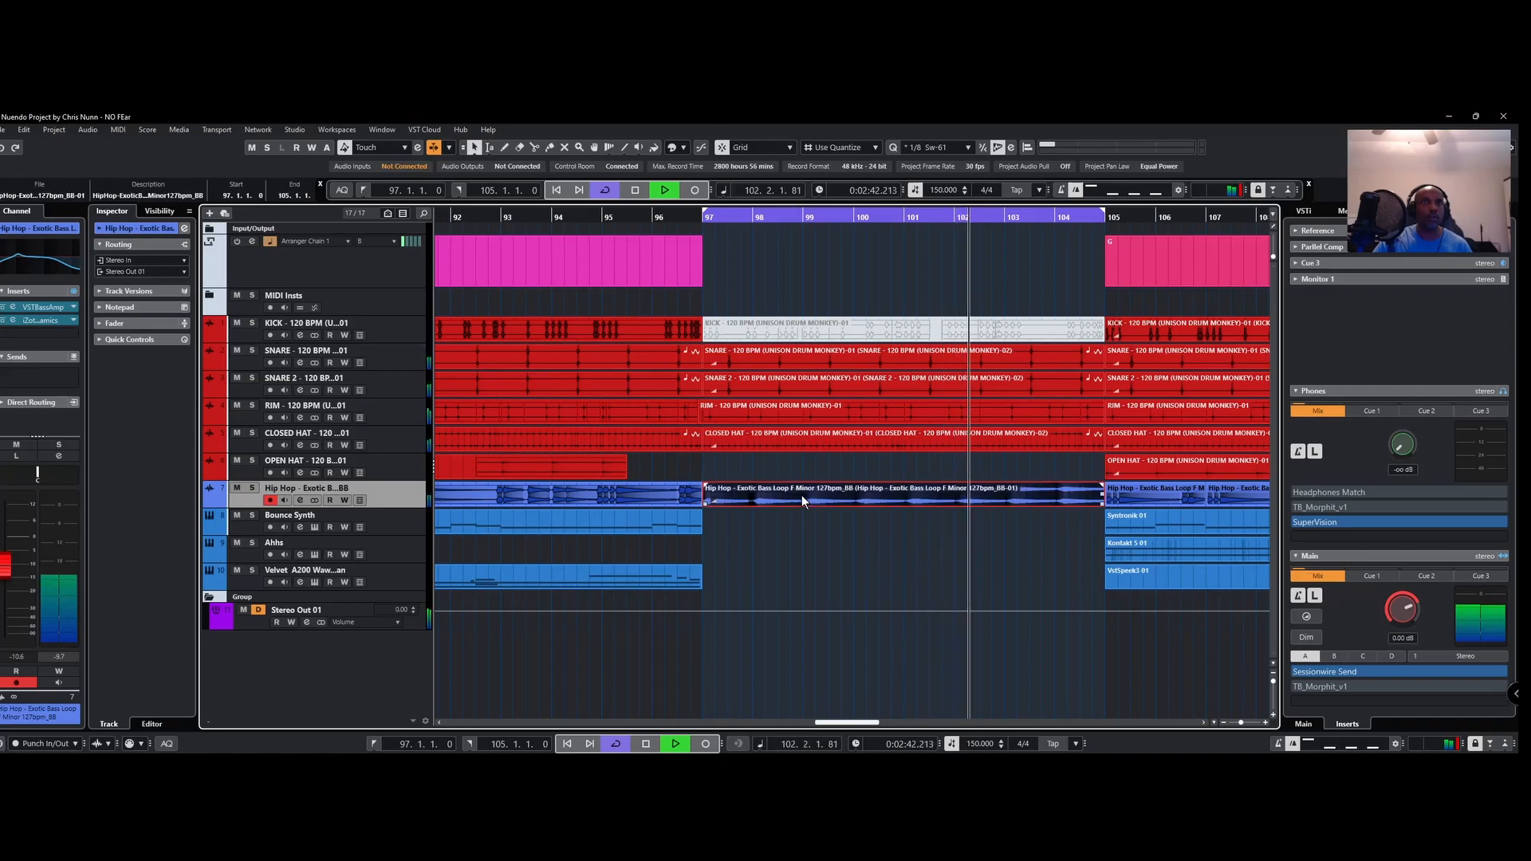
key(space)
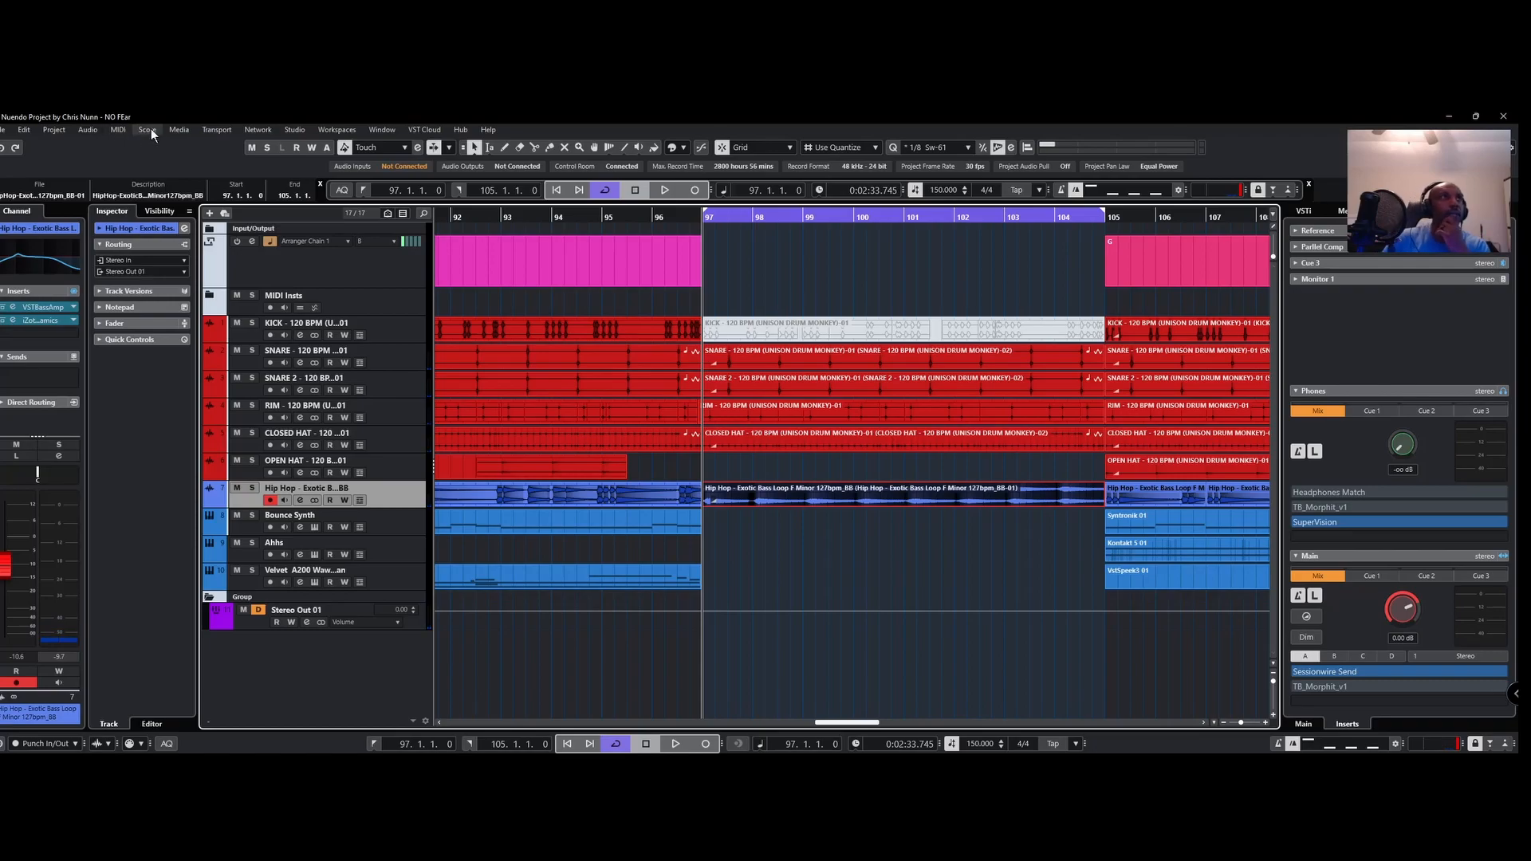
click(94, 129)
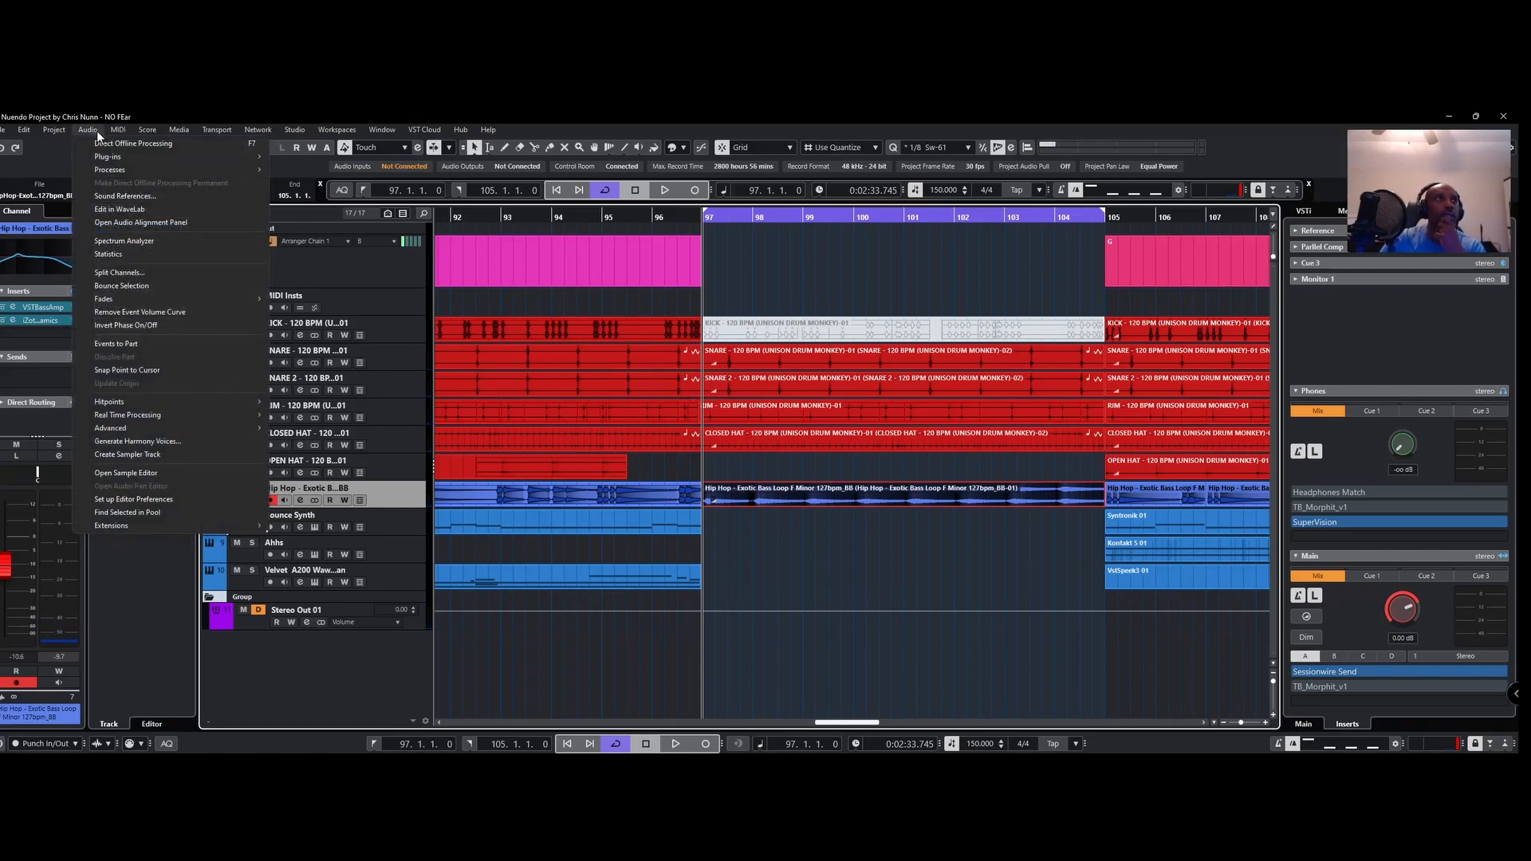
mouse_move(124, 158)
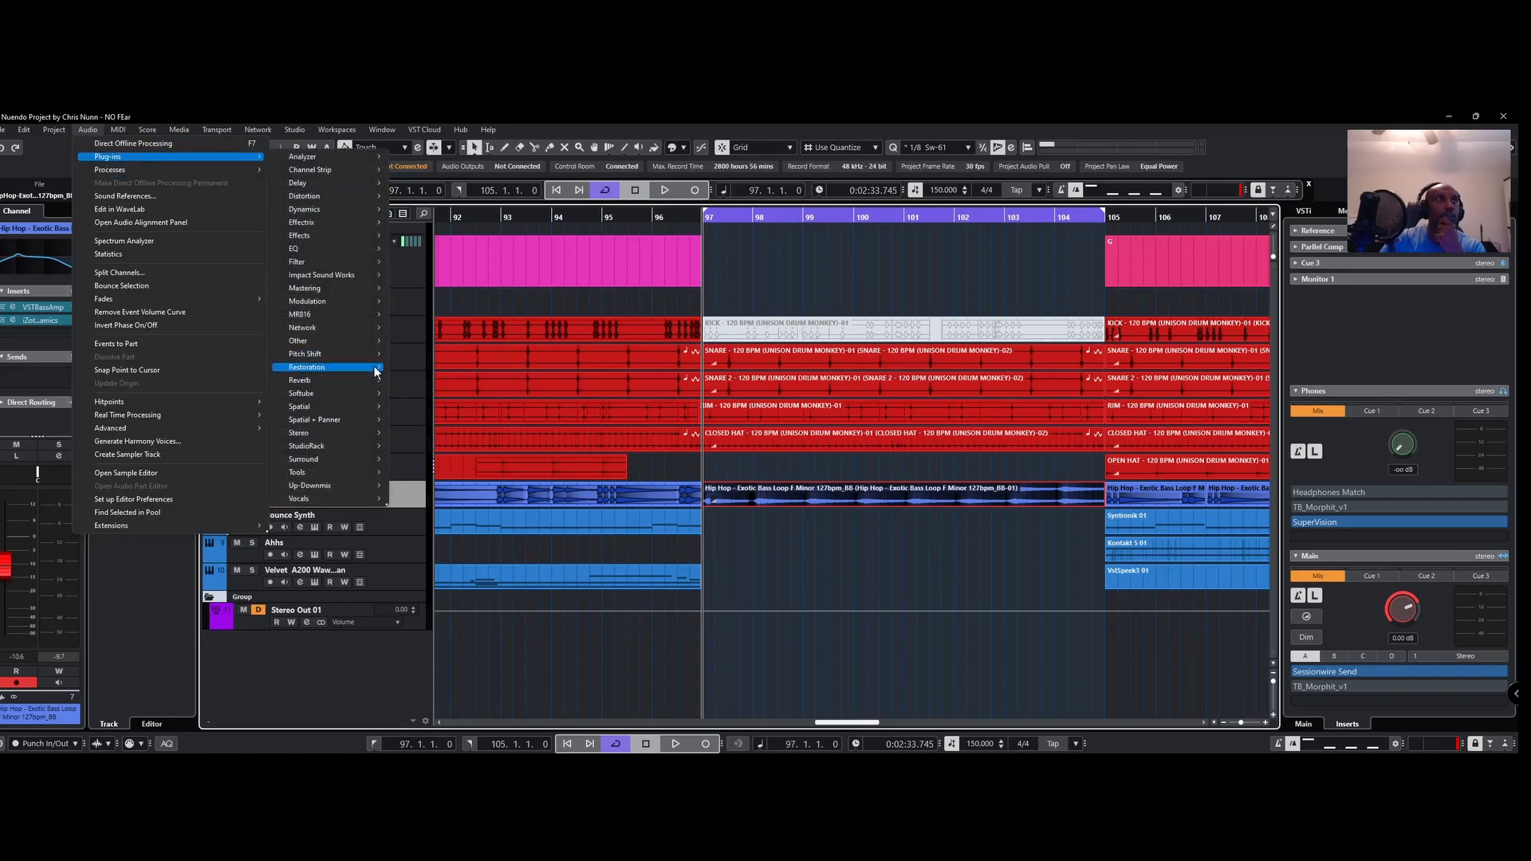
mouse_move(375, 368)
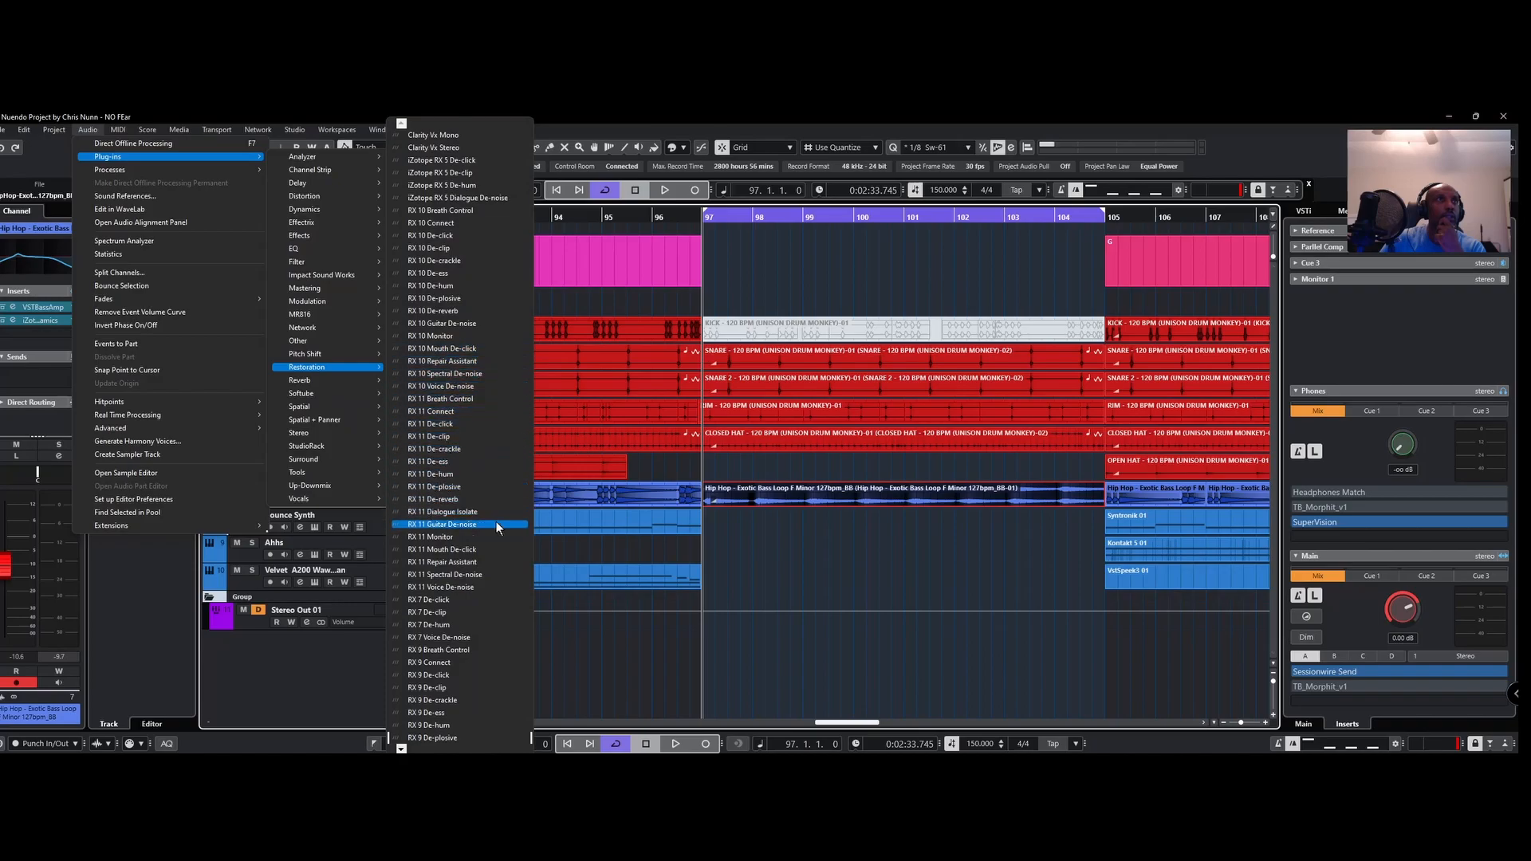
click(474, 423)
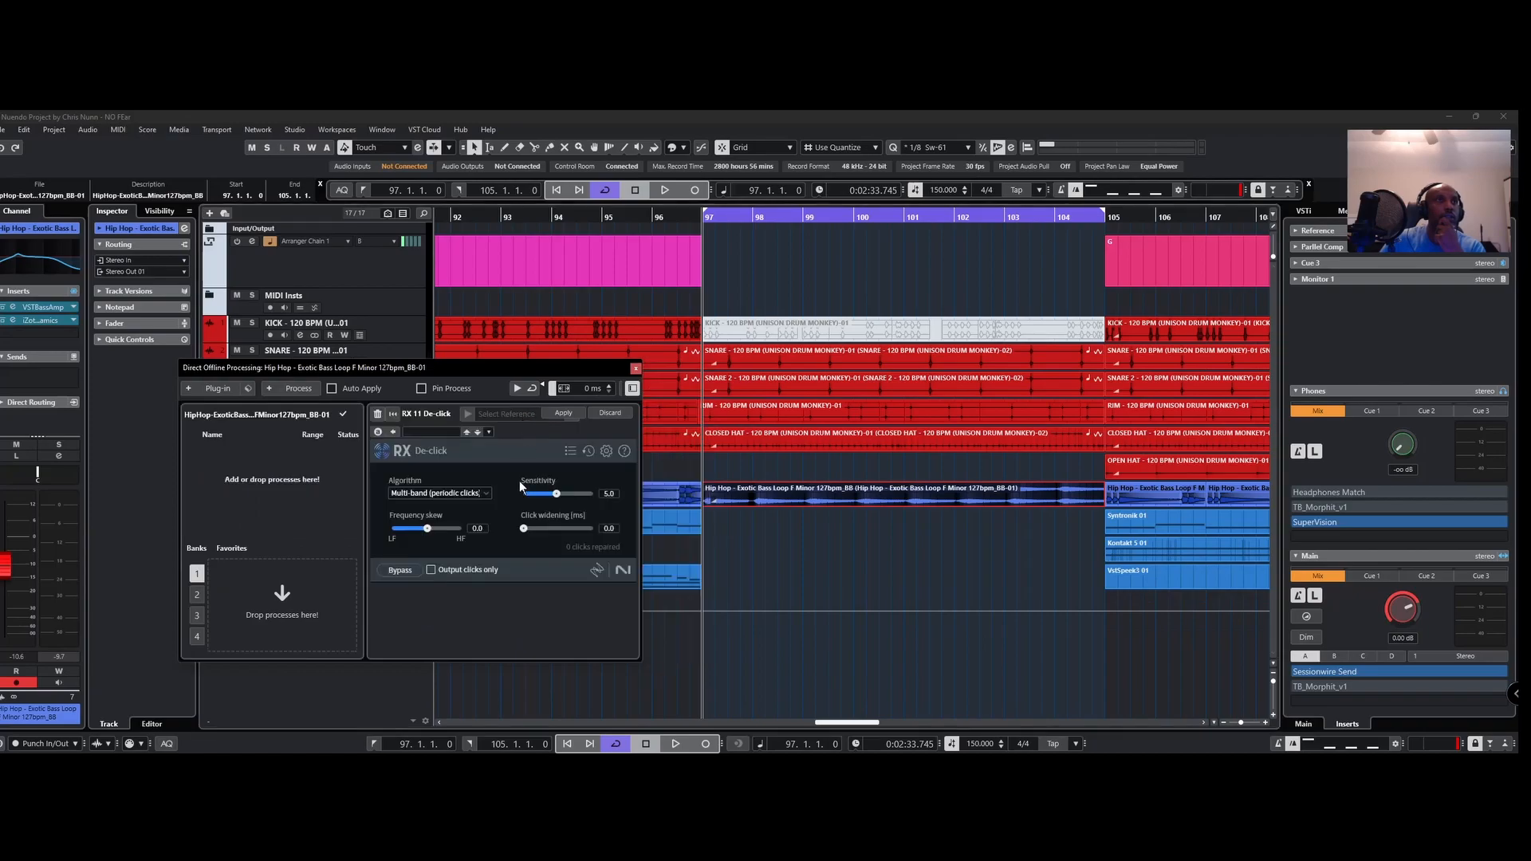
Step: Apply RX 11 De-click to the bounced bass clip, close the offline processing window, and play the breakdown
click(560, 414)
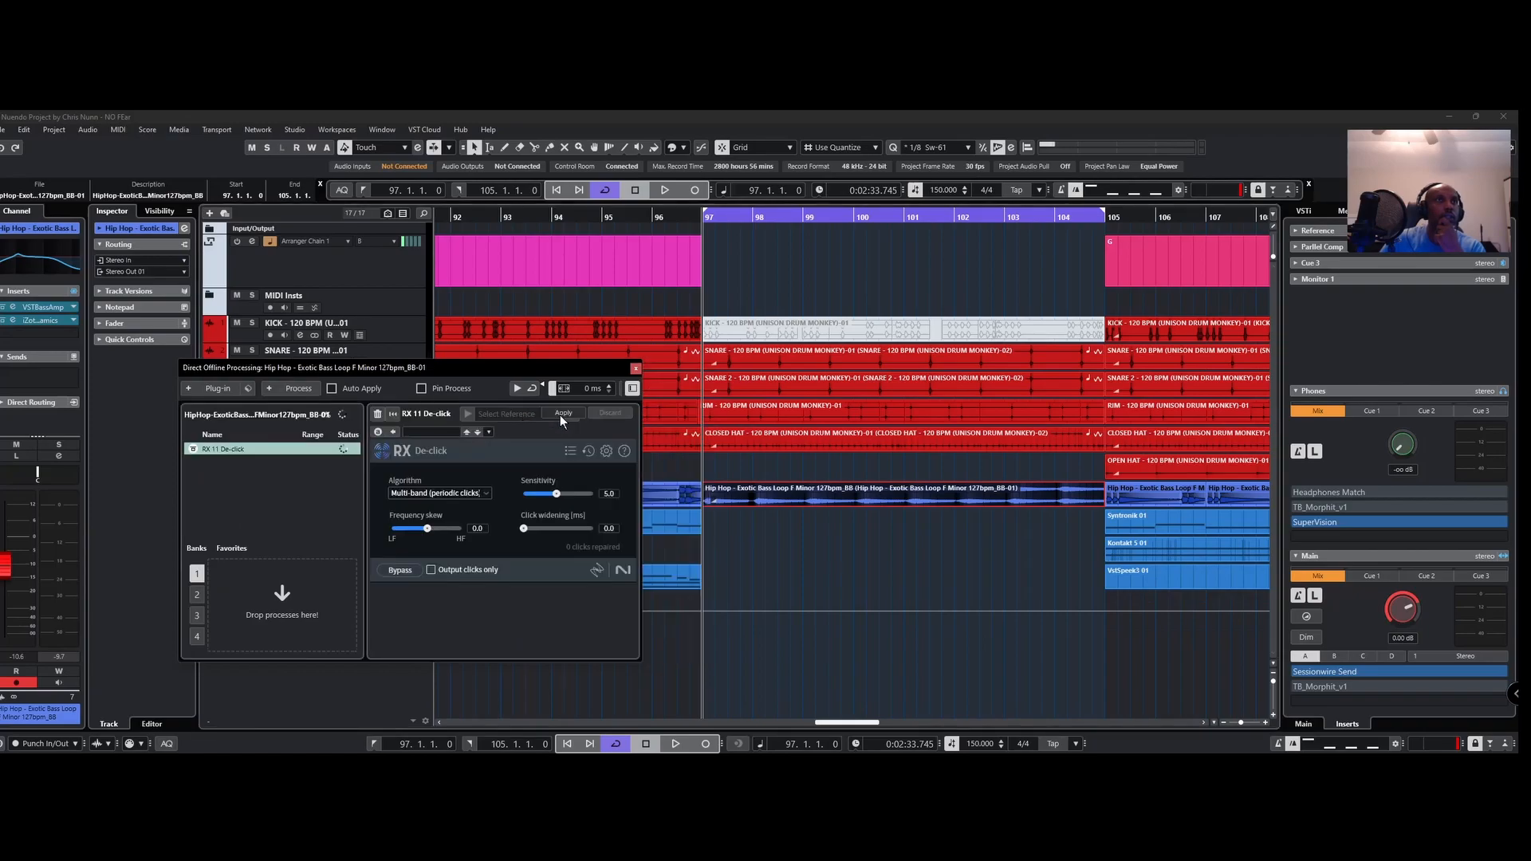
click(635, 368)
key(space)
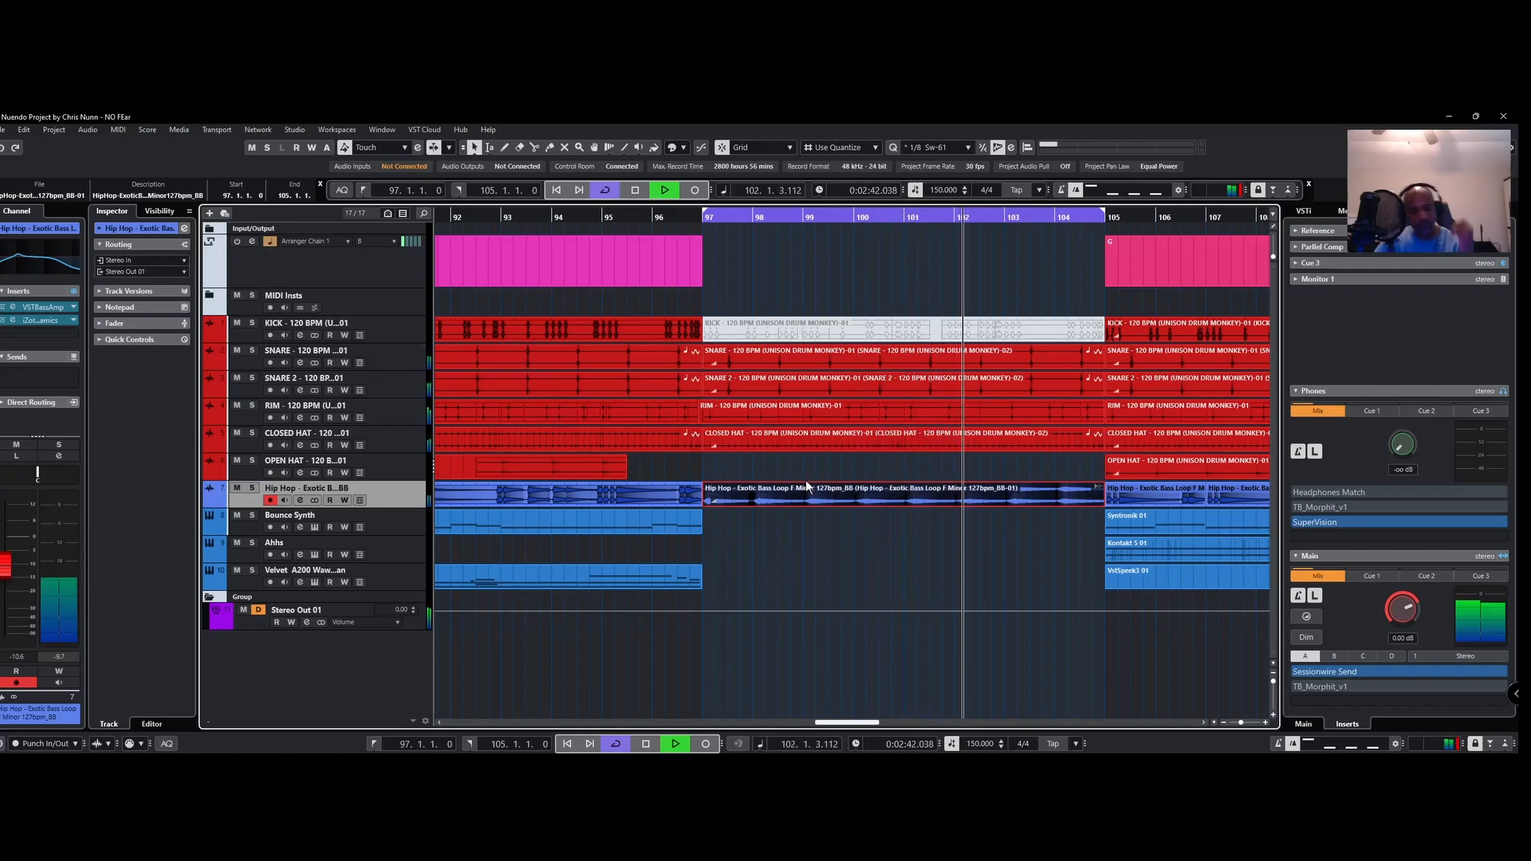
Step: Record a new MIDI part on the Bounce Synth track across bars 97 to 105, ending the recording at the cycle's end
click(392, 529)
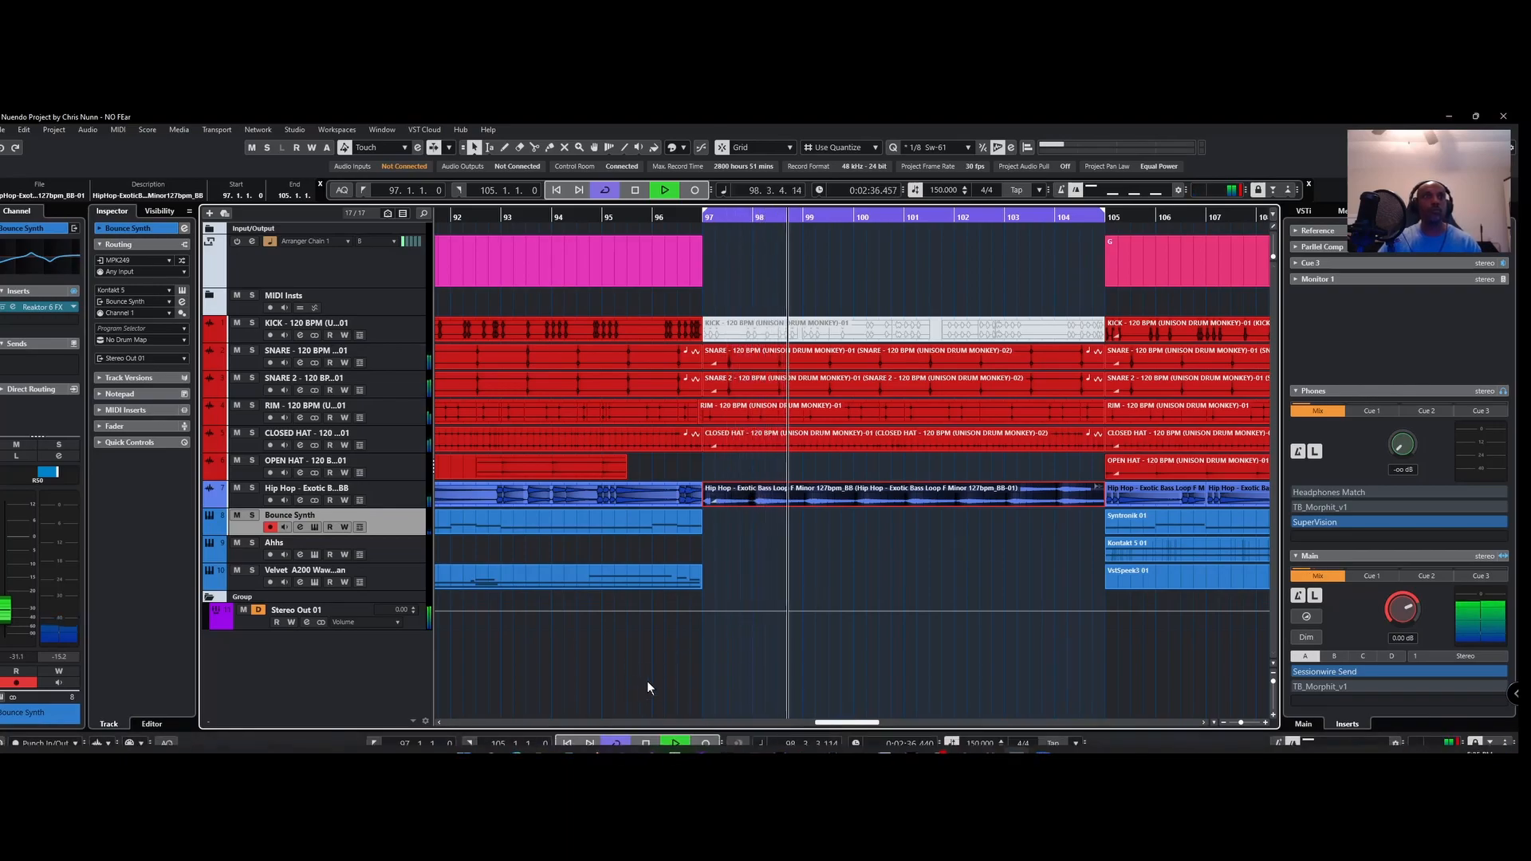
click(647, 745)
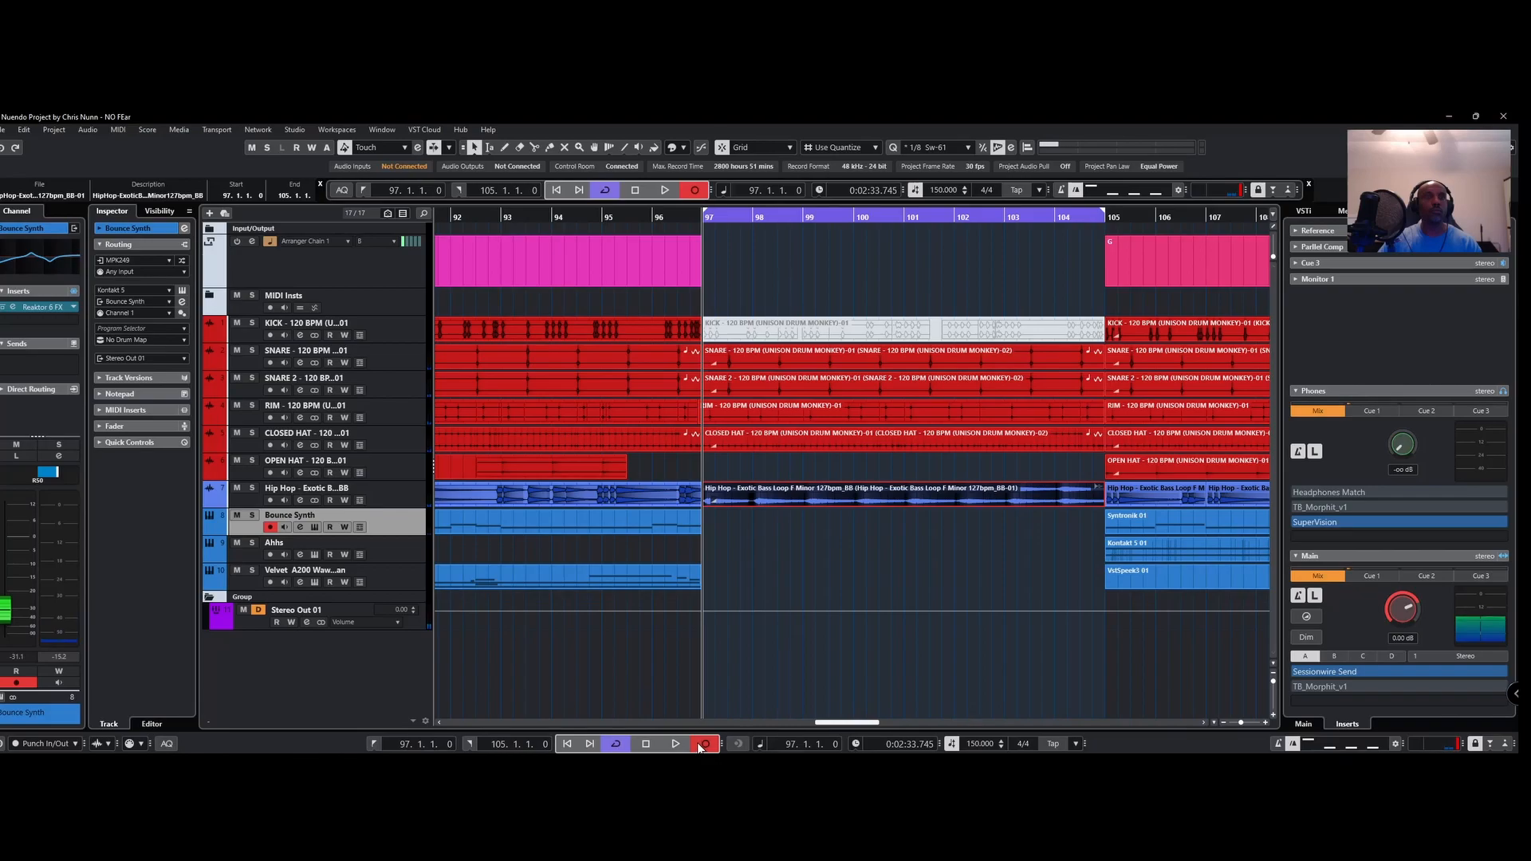
click(702, 744)
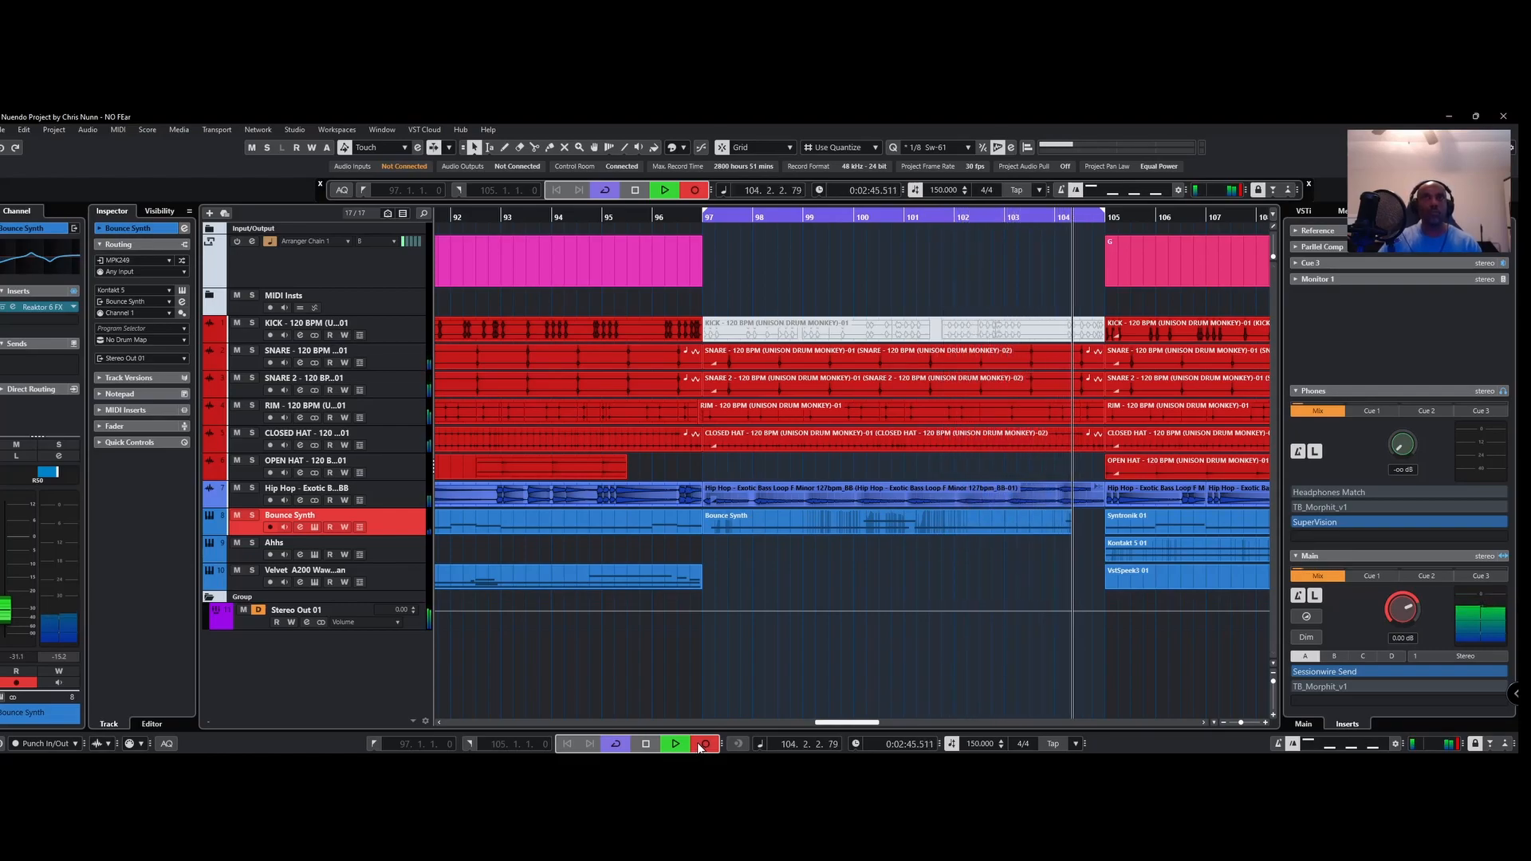
click(705, 745)
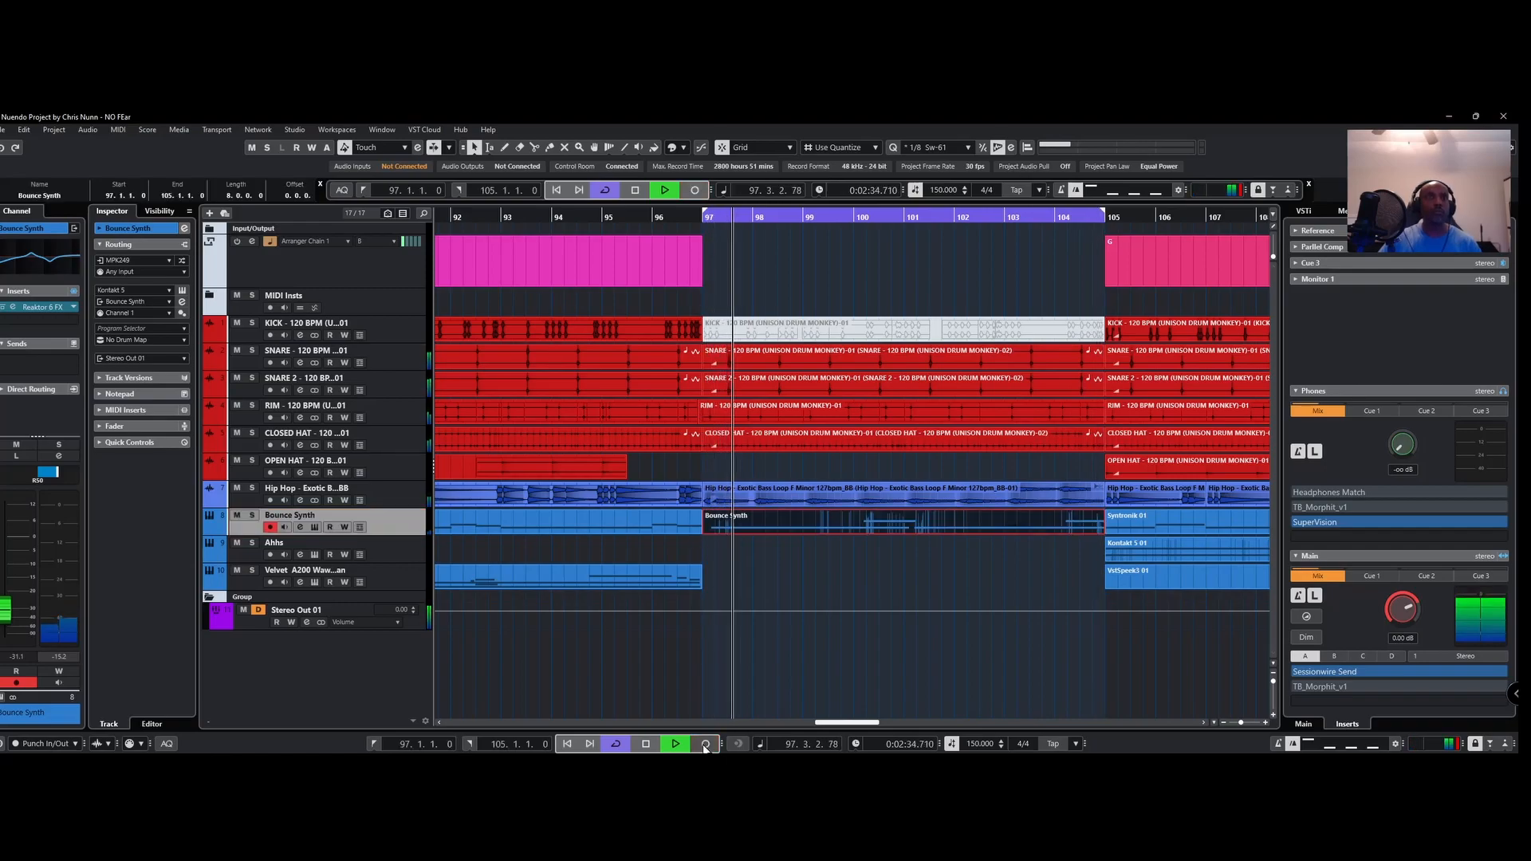
Step: Open the recorded Bounce Synth part and shift all its notes earlier so the first one starts at 97.1.1.0
double_click(769, 524)
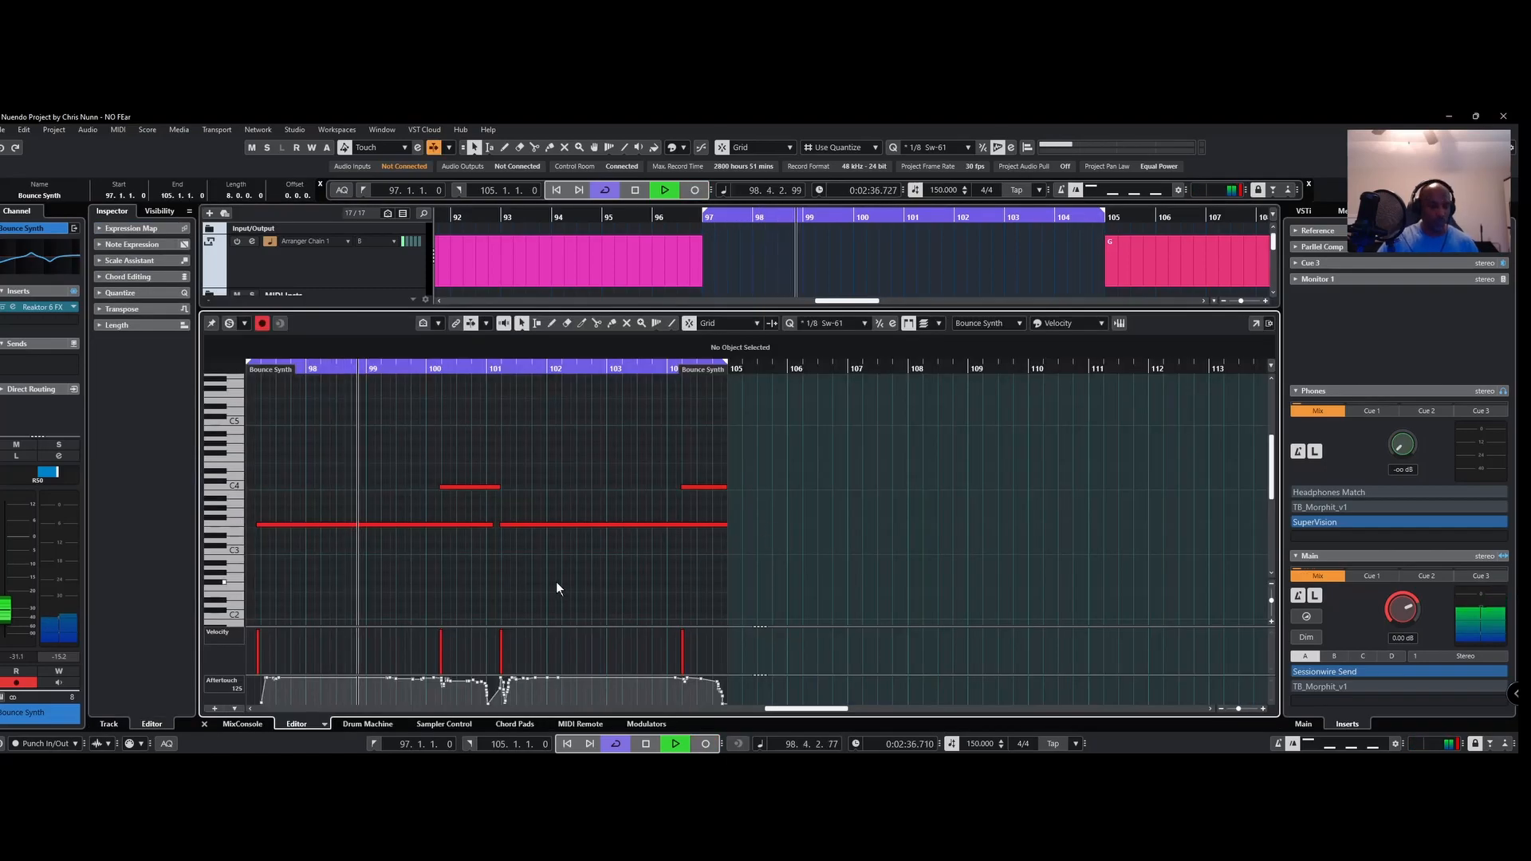
drag(814, 709, 796, 708)
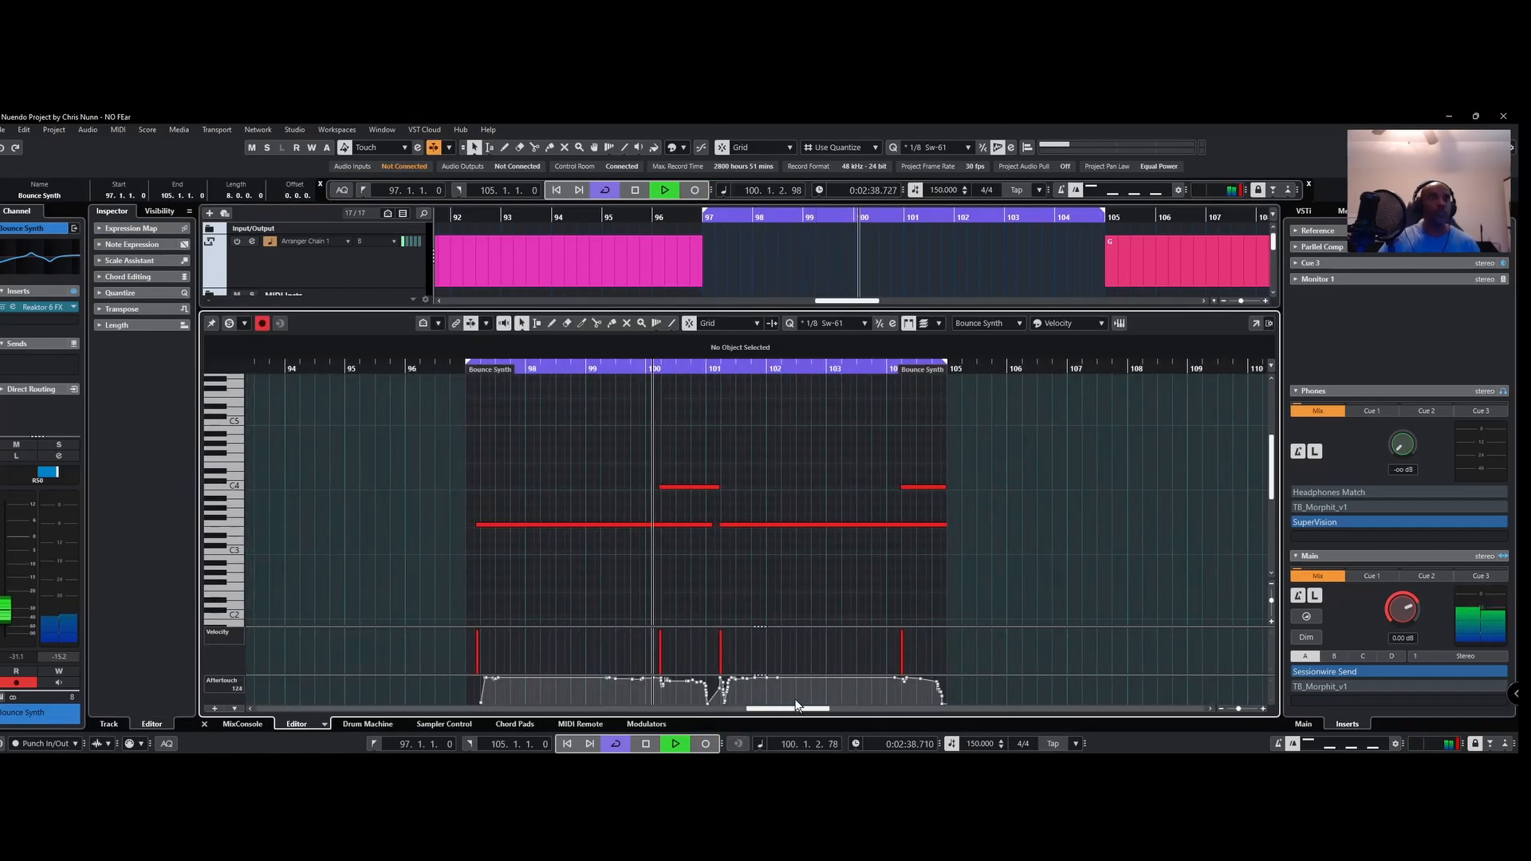
drag(478, 433, 834, 591)
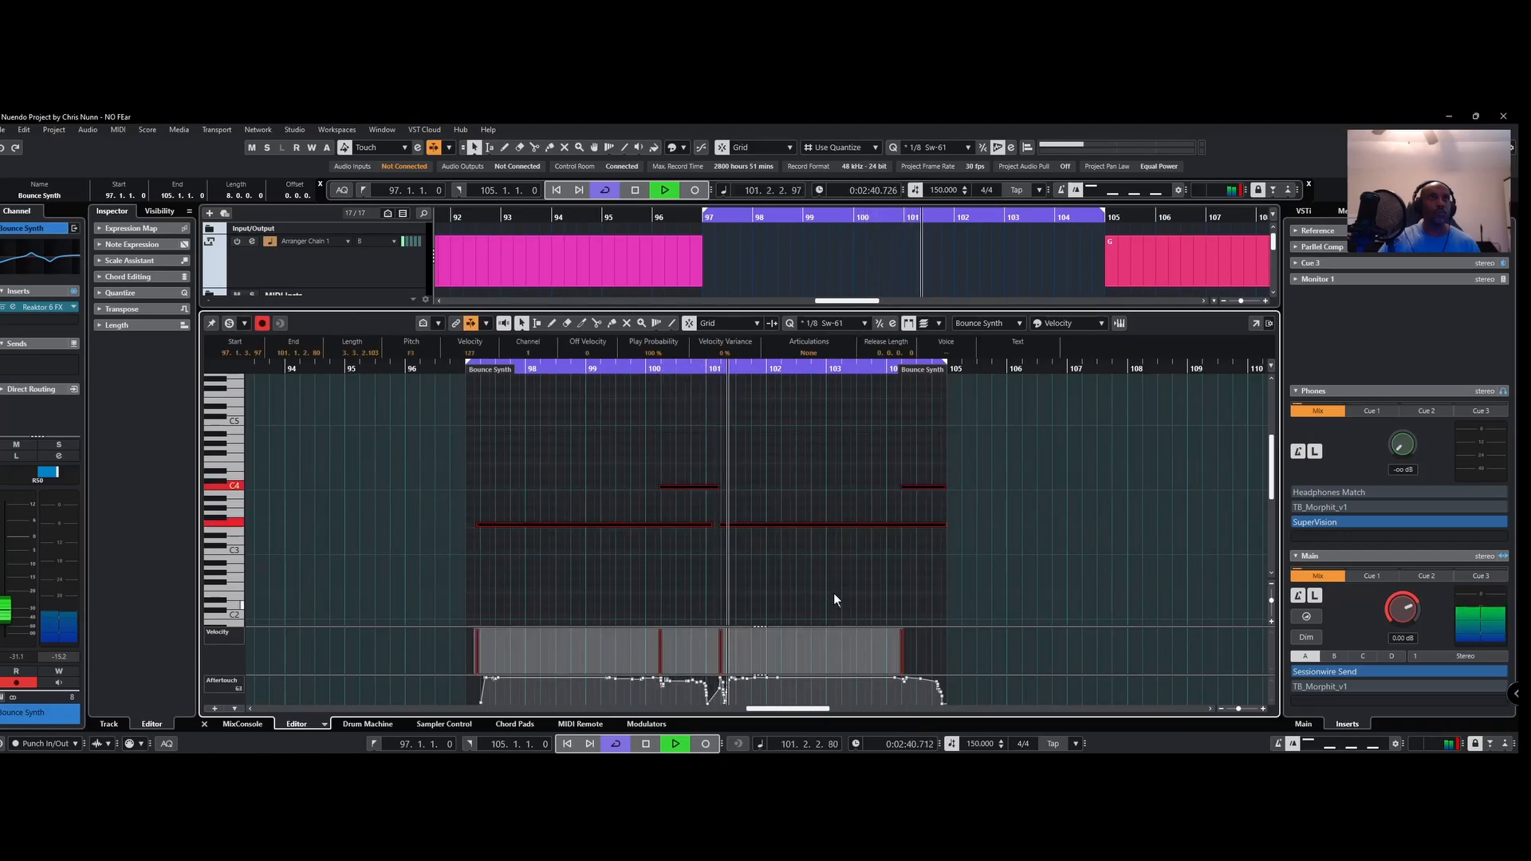
drag(564, 525, 556, 525)
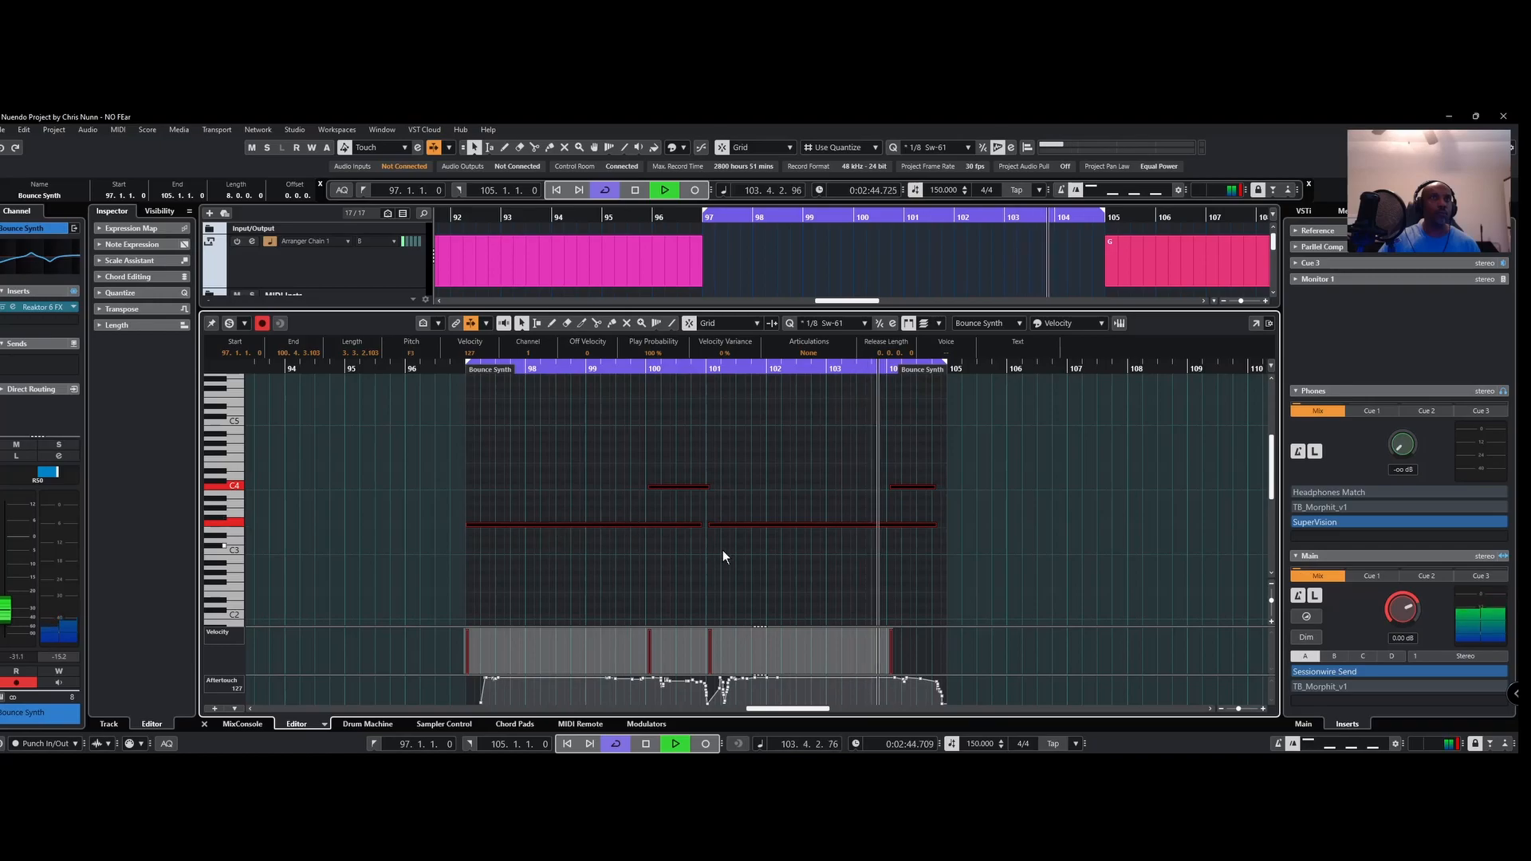
Step: Extend the starts of the two C4 notes back to bars 100 and 104 and the second F3 note's start to bar 101
click(866, 500)
click(888, 487)
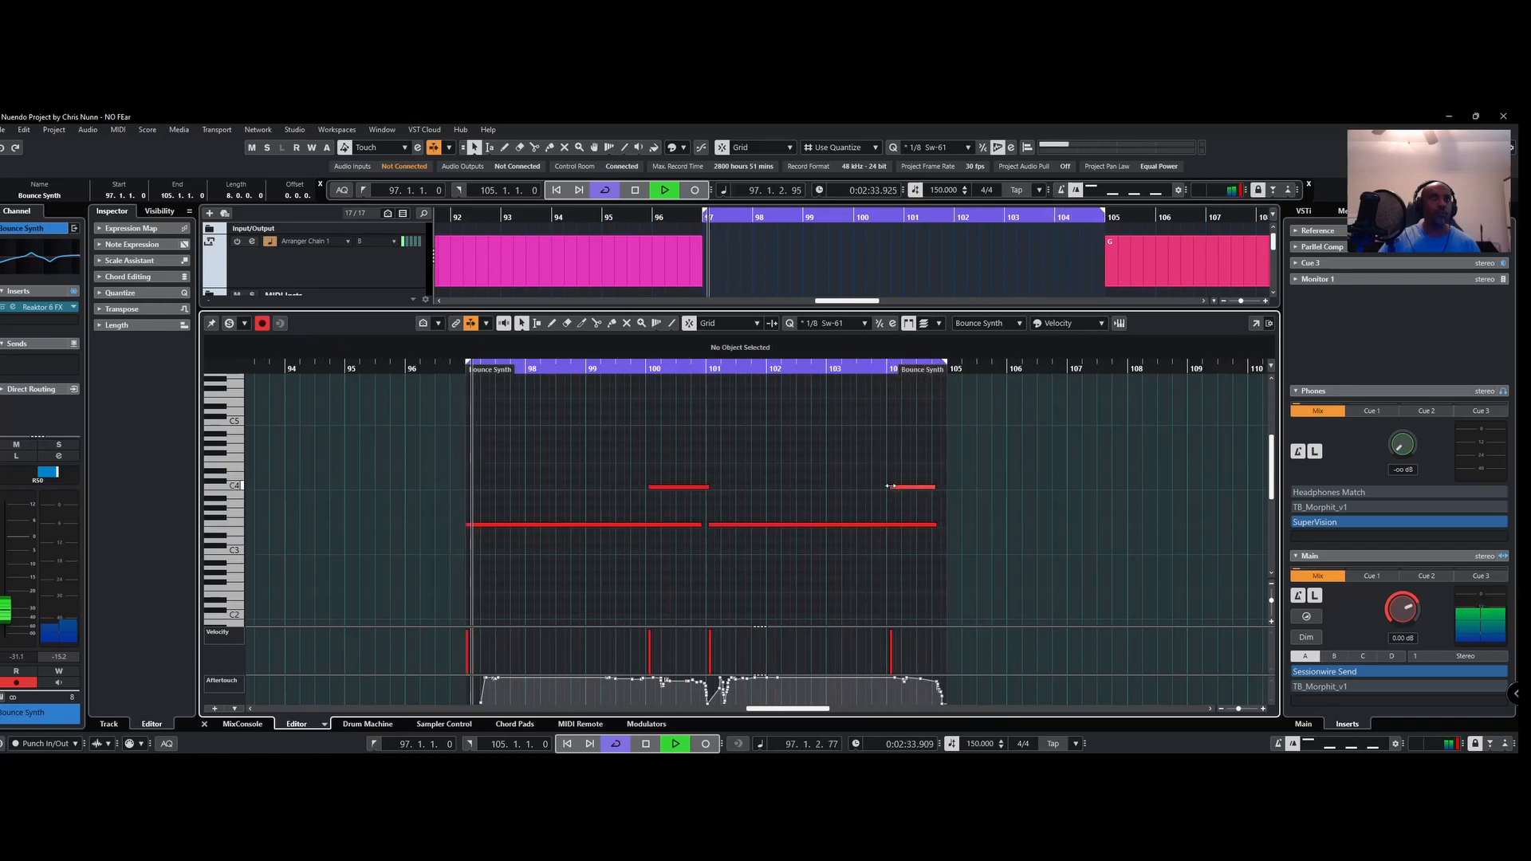
click(676, 487)
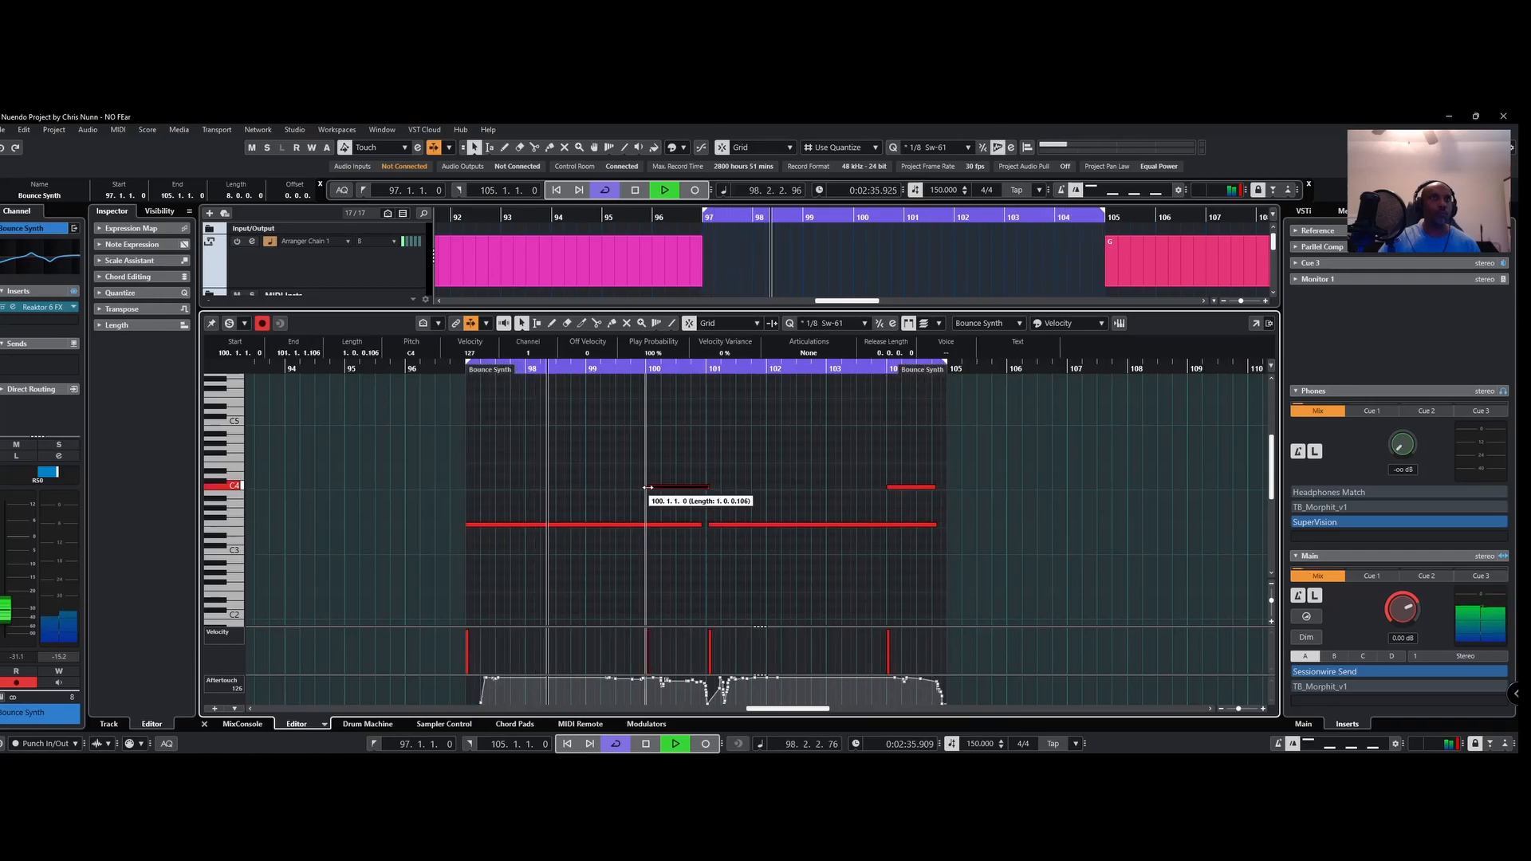
click(711, 525)
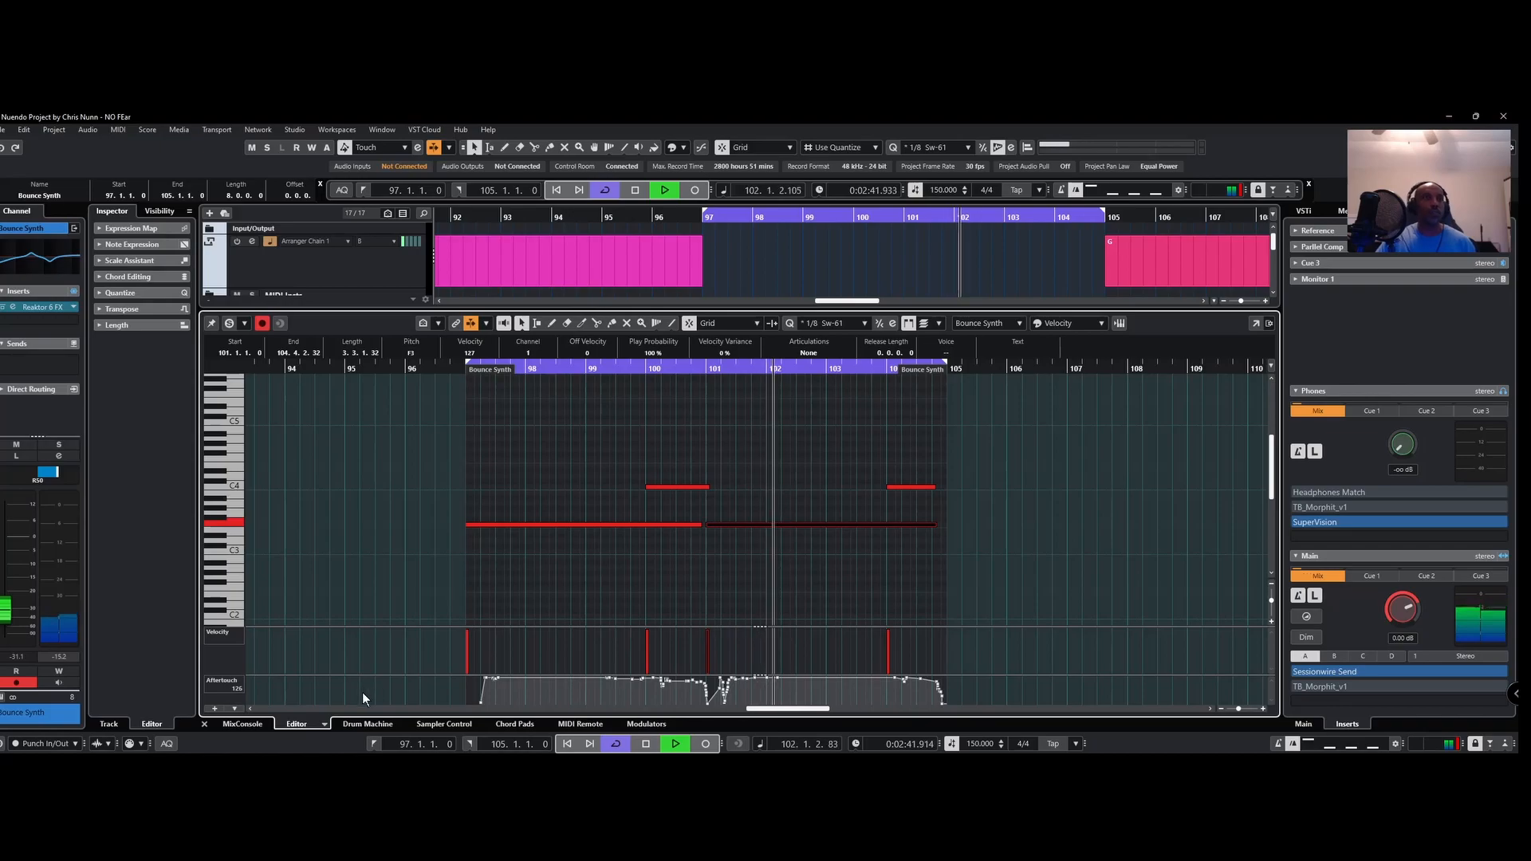
Step: Replay the edited synth part from the left locator at bar 97 and close the note editor
mouse_move(372, 742)
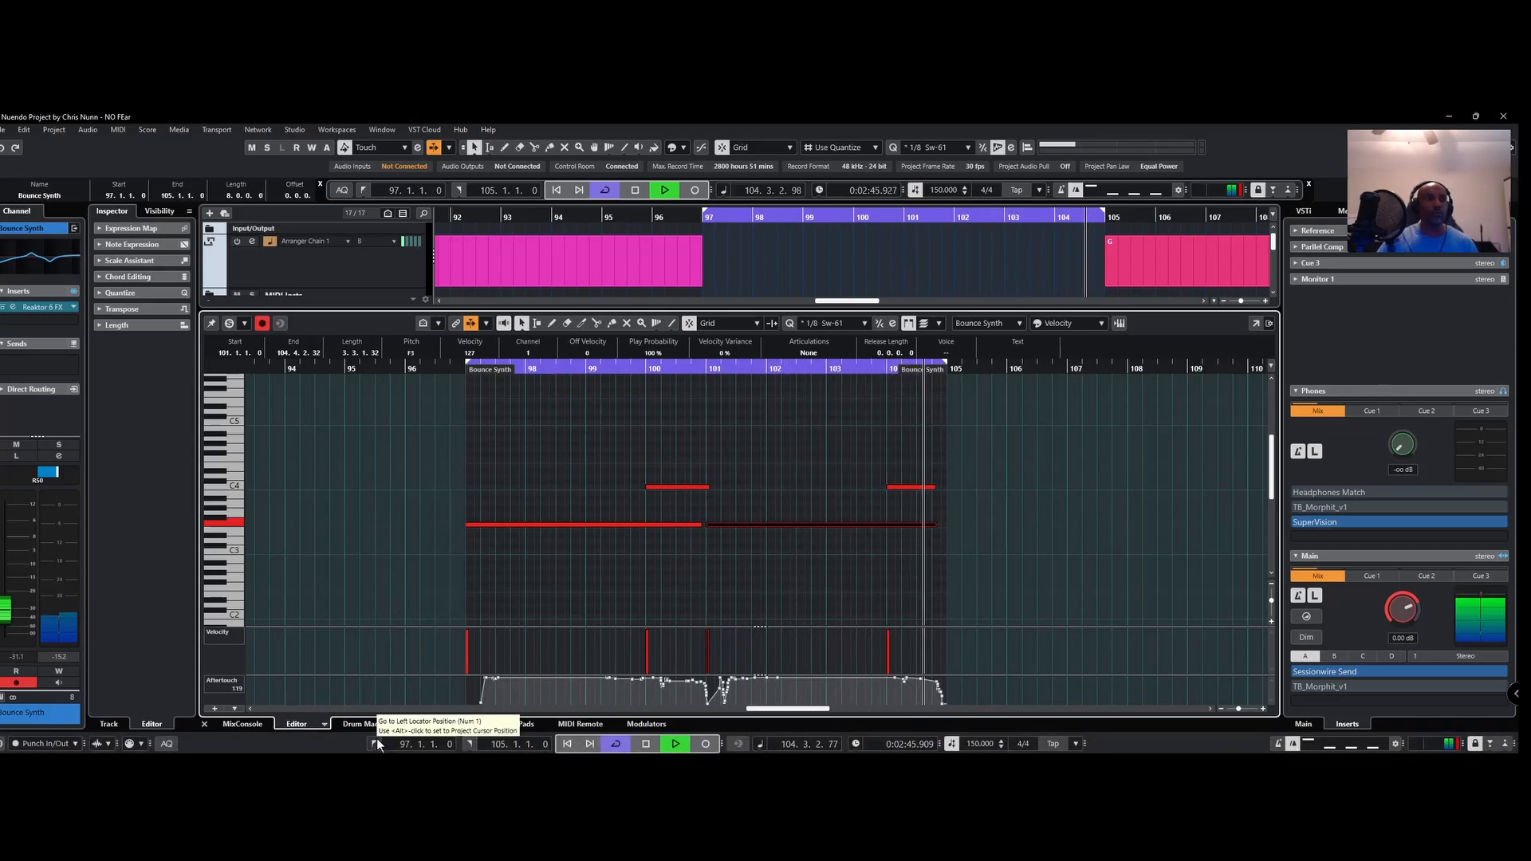
click(377, 738)
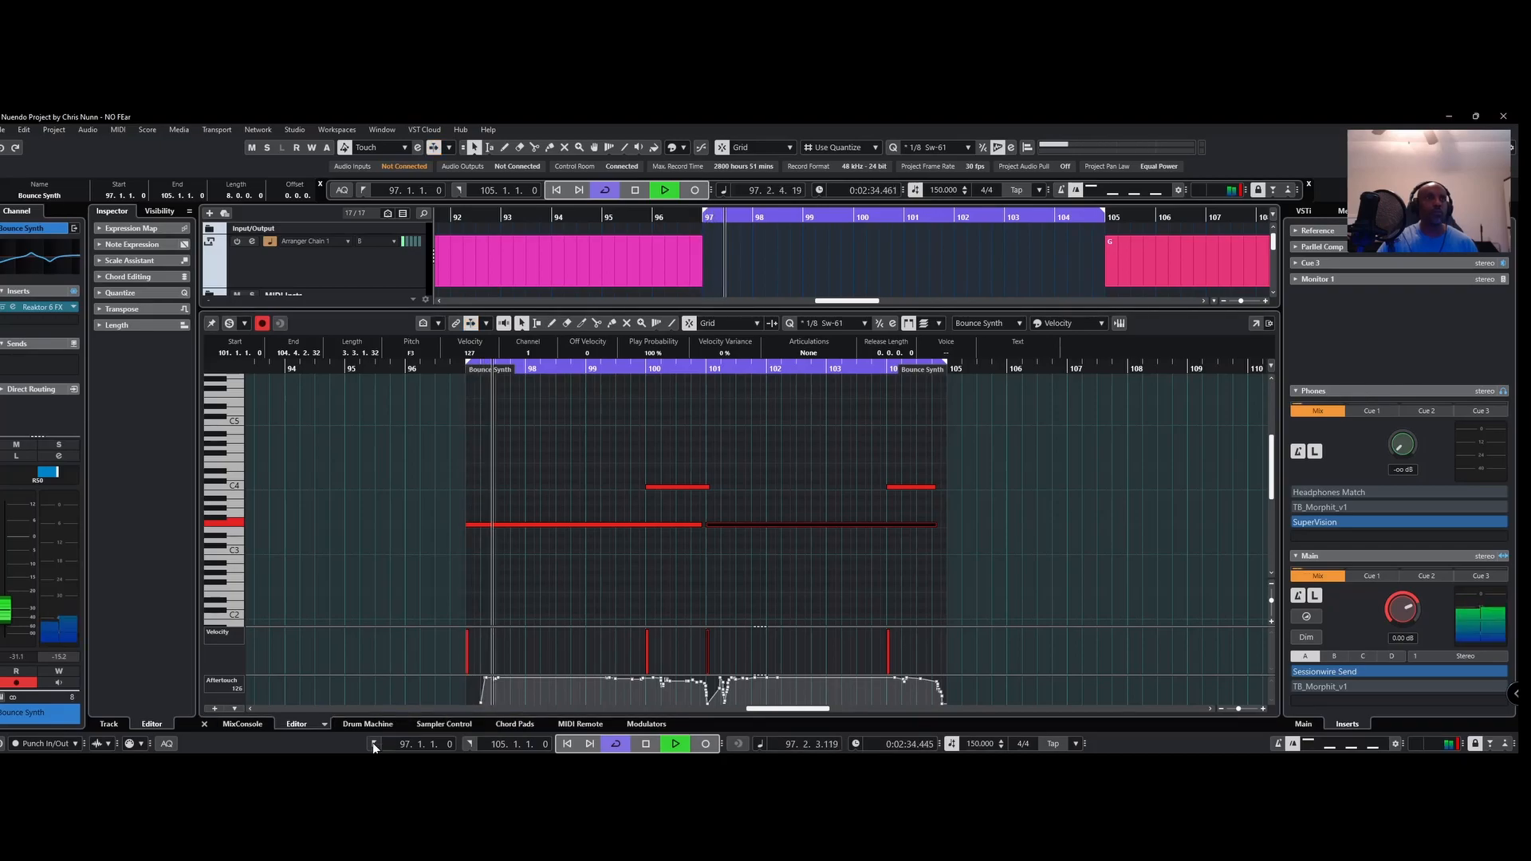
click(204, 723)
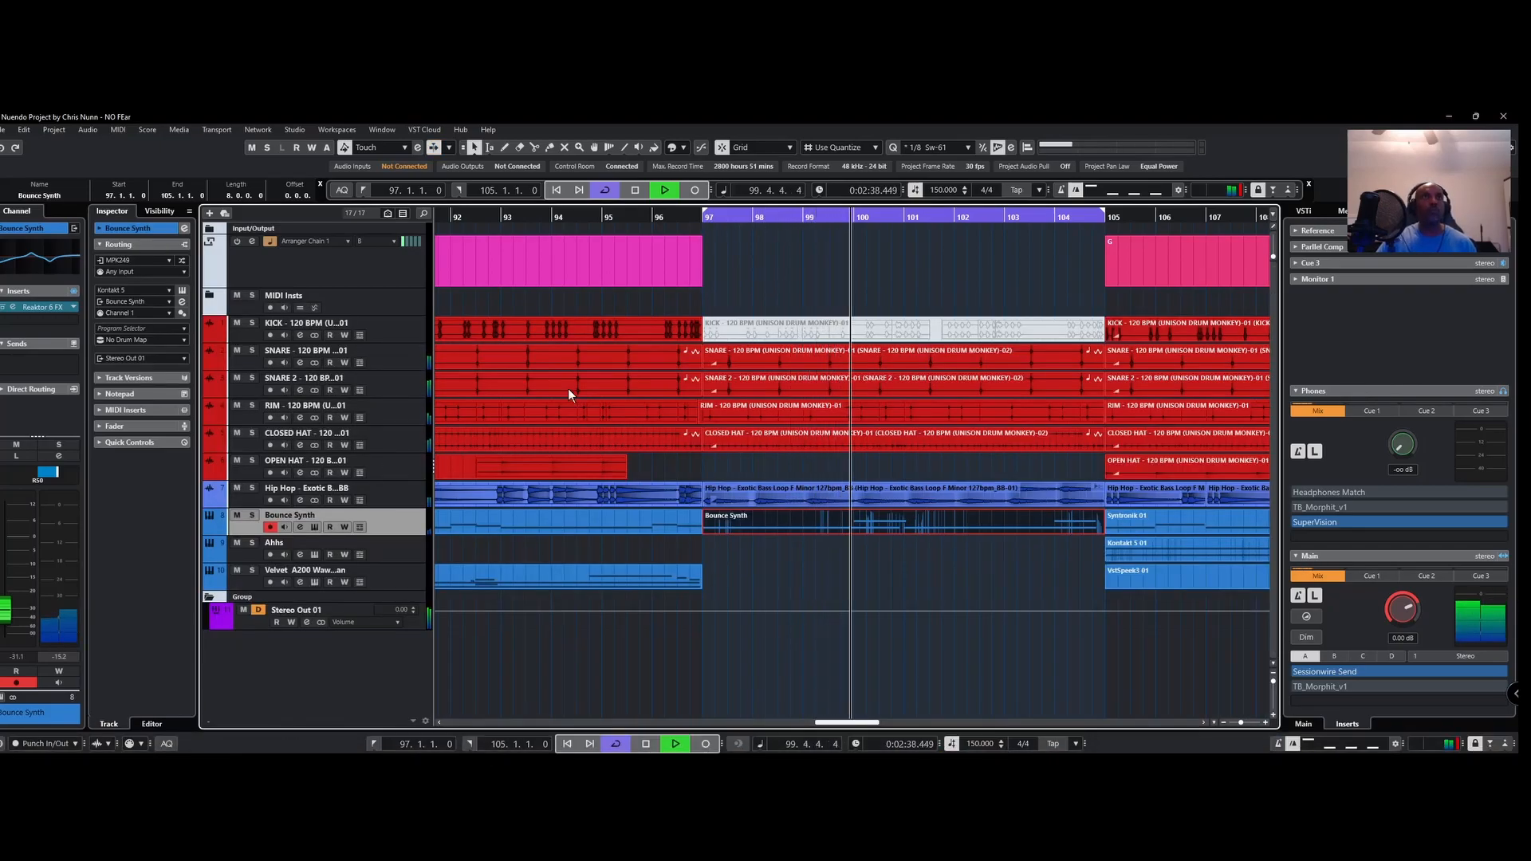
right_click(810, 319)
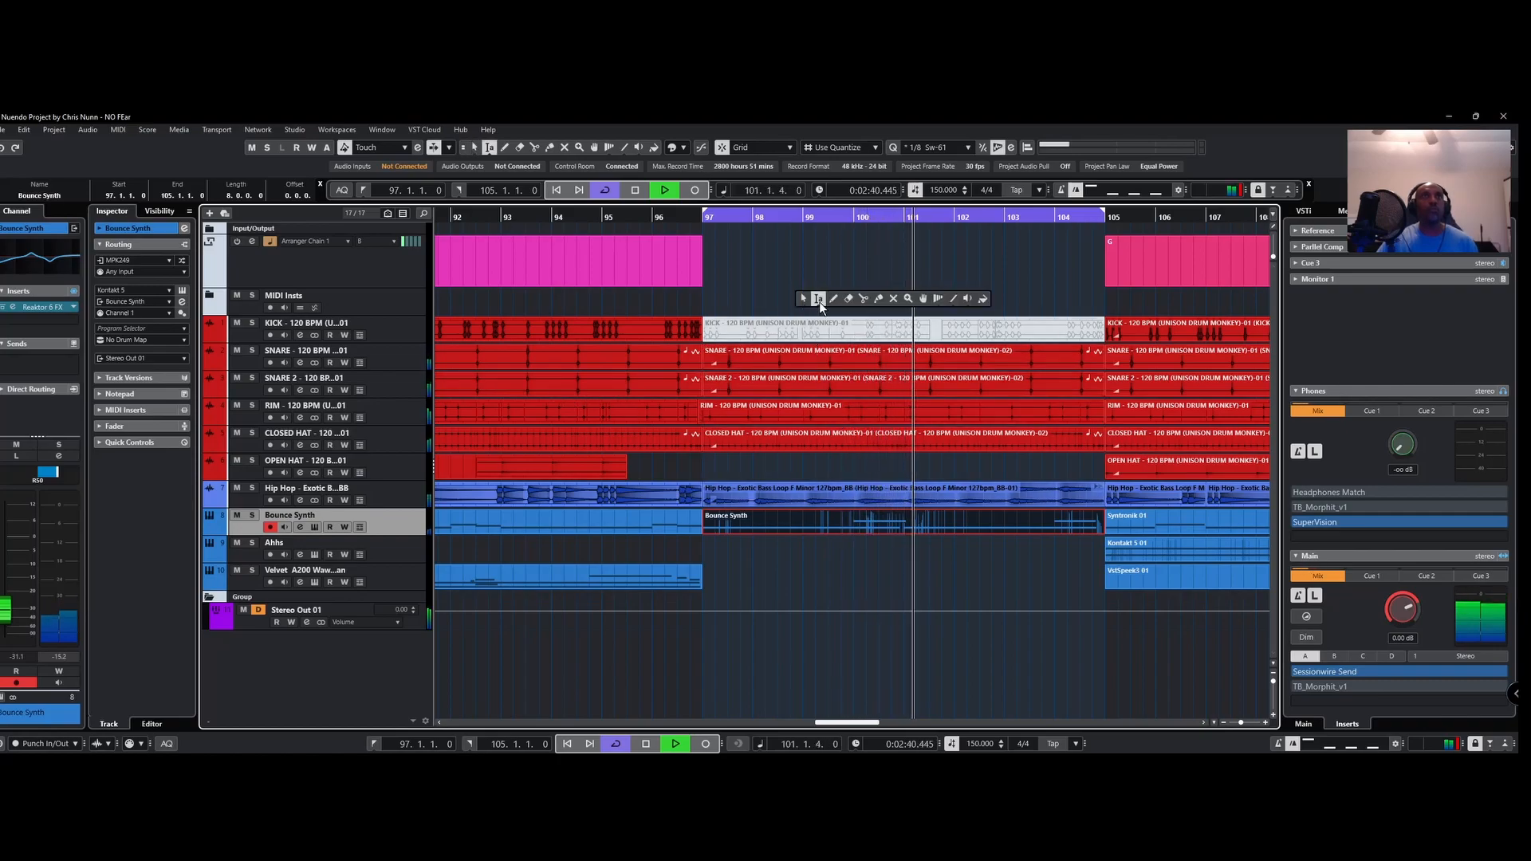
click(849, 297)
click(834, 323)
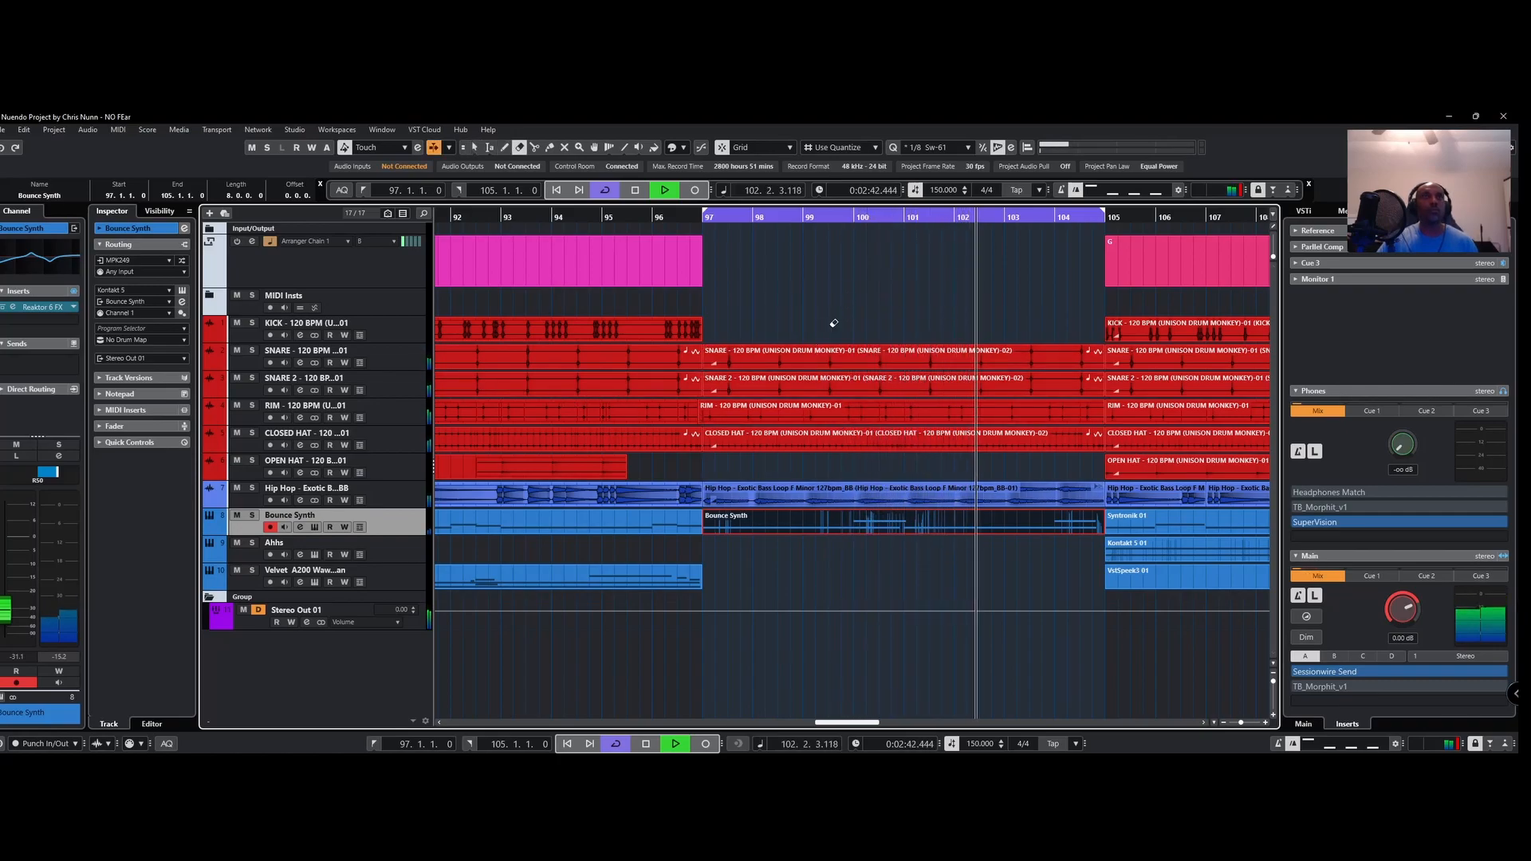
key(ctrl+z)
Step: Unmute the kick clip between bars 97 and 105 with the Mute tool and return to object selection
right_click(861, 307)
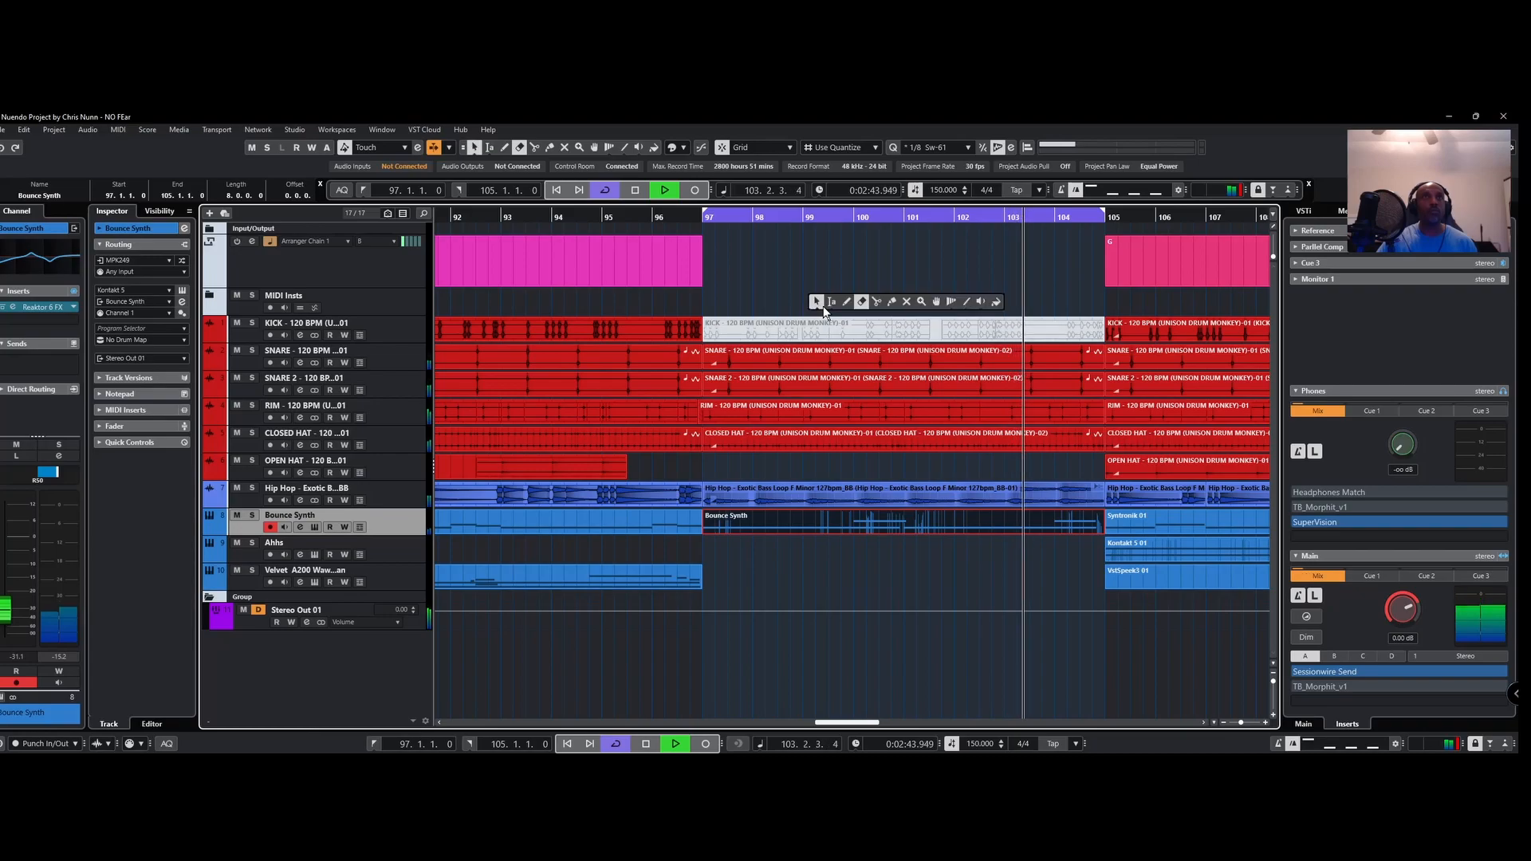
click(907, 302)
click(892, 326)
key(1)
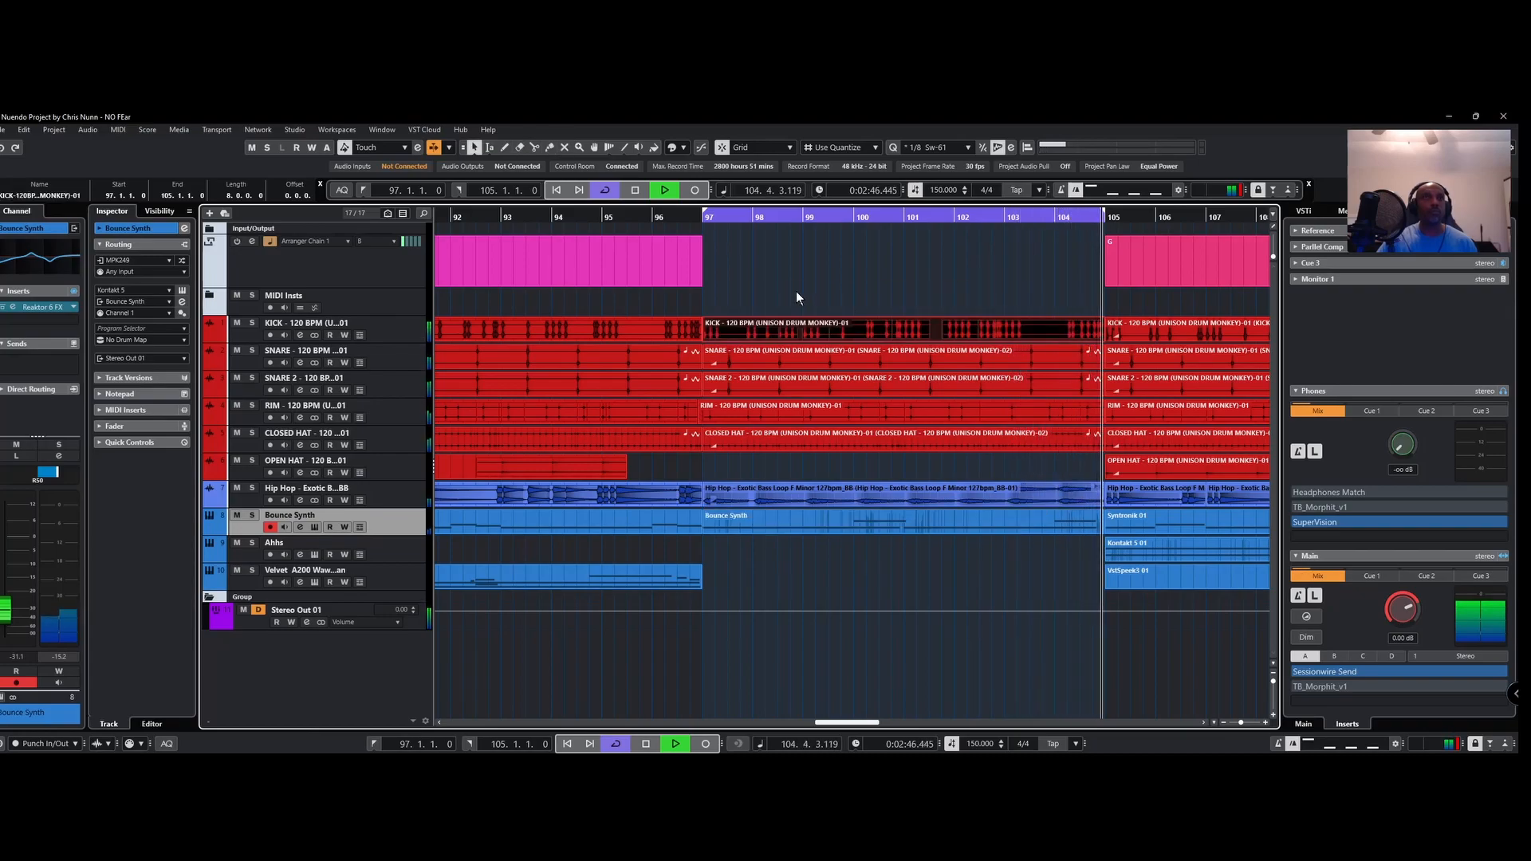
Step: Open the kick clip for editing, split it around the second and third hits of bar 97, and erase that piece
double_click(783, 333)
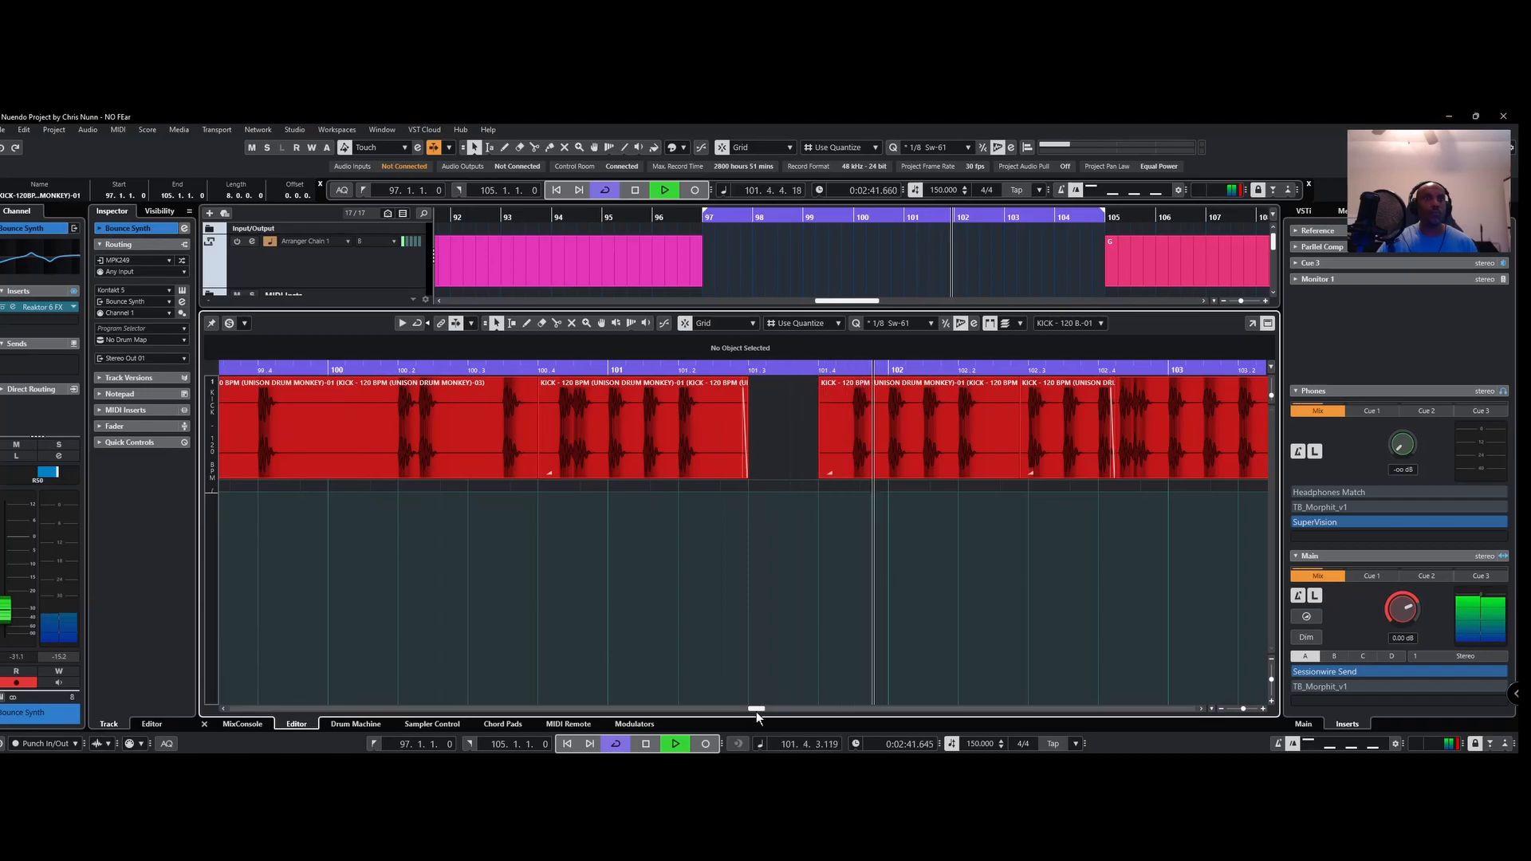
drag(756, 709, 738, 709)
right_click(615, 530)
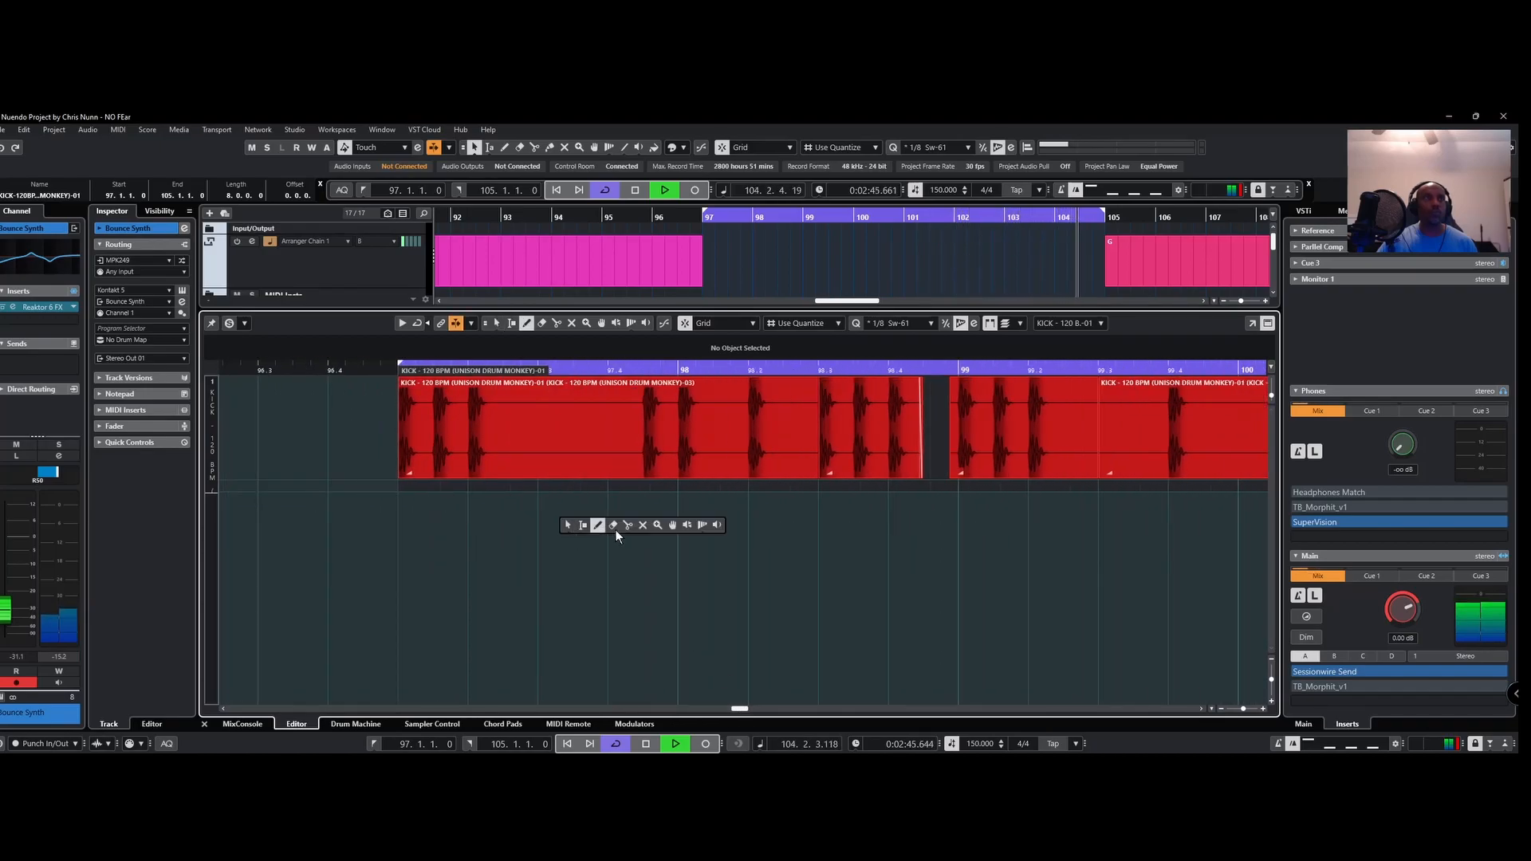
click(632, 526)
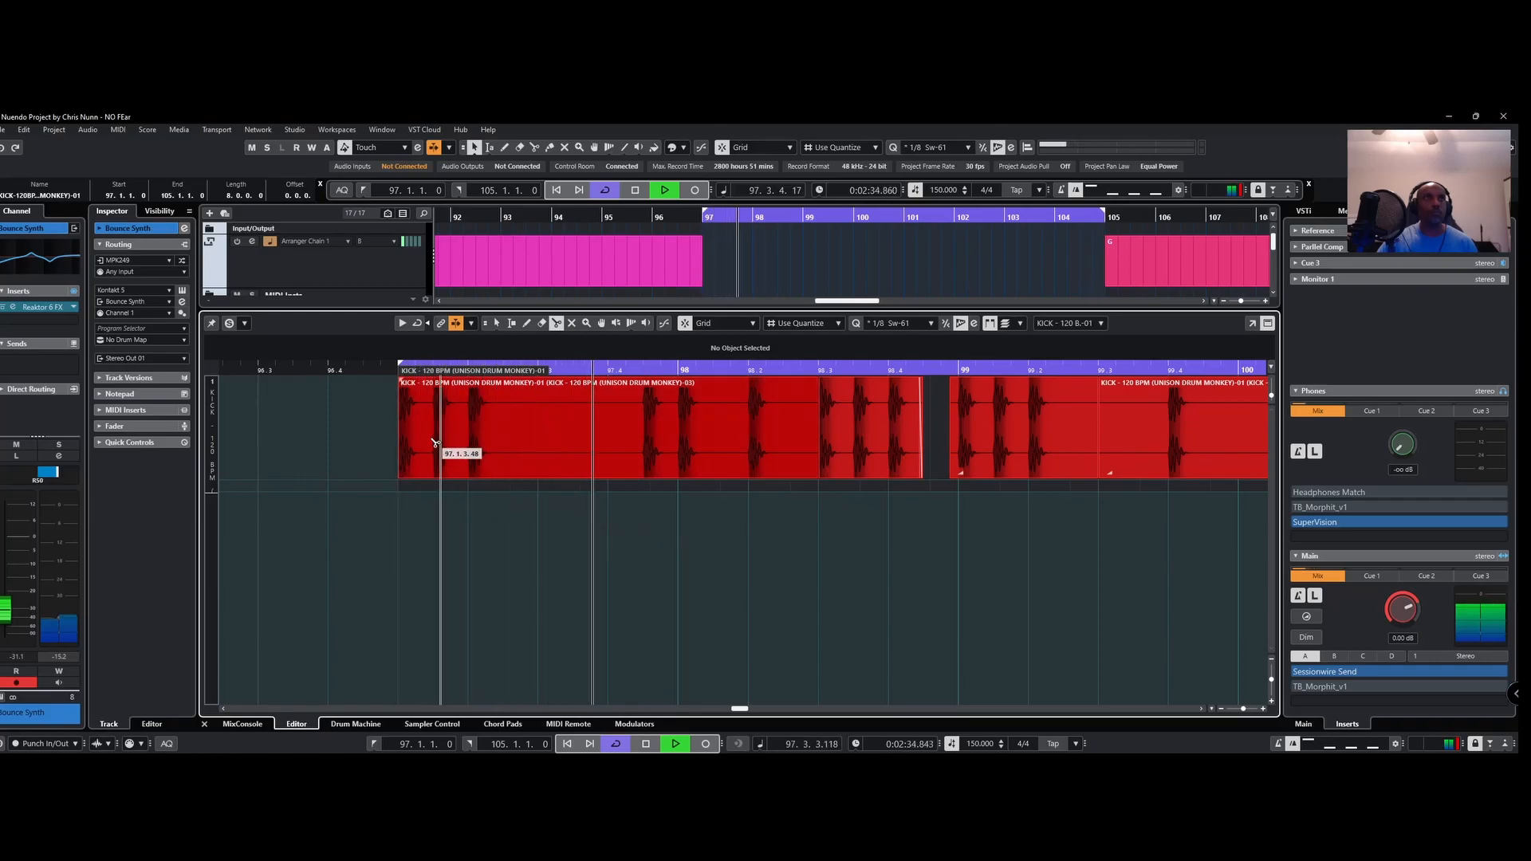
click(806, 324)
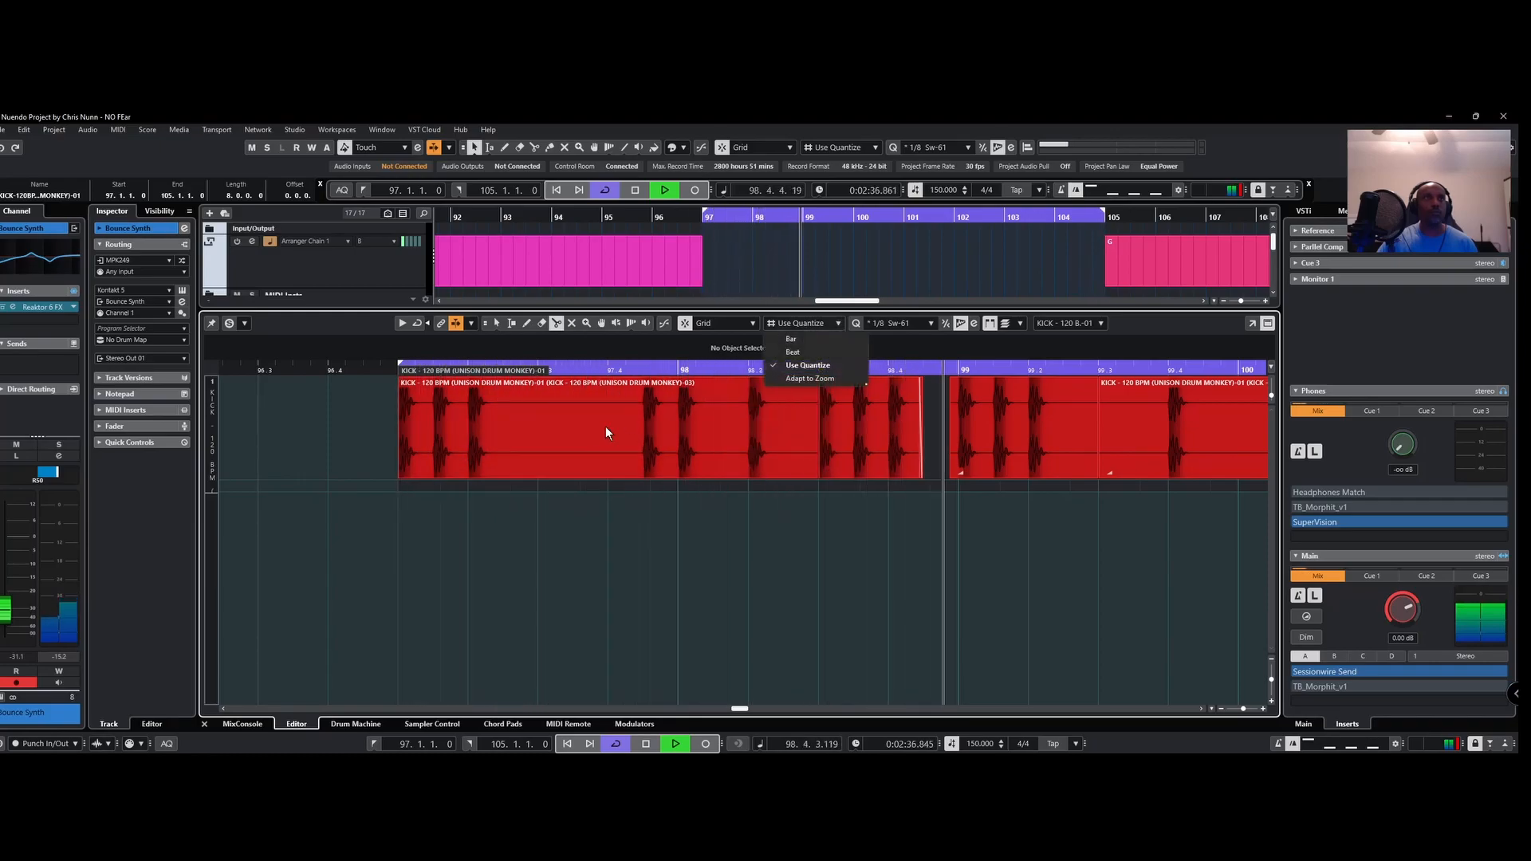
click(444, 436)
ctrl+scroll(423, 451, up, 4)
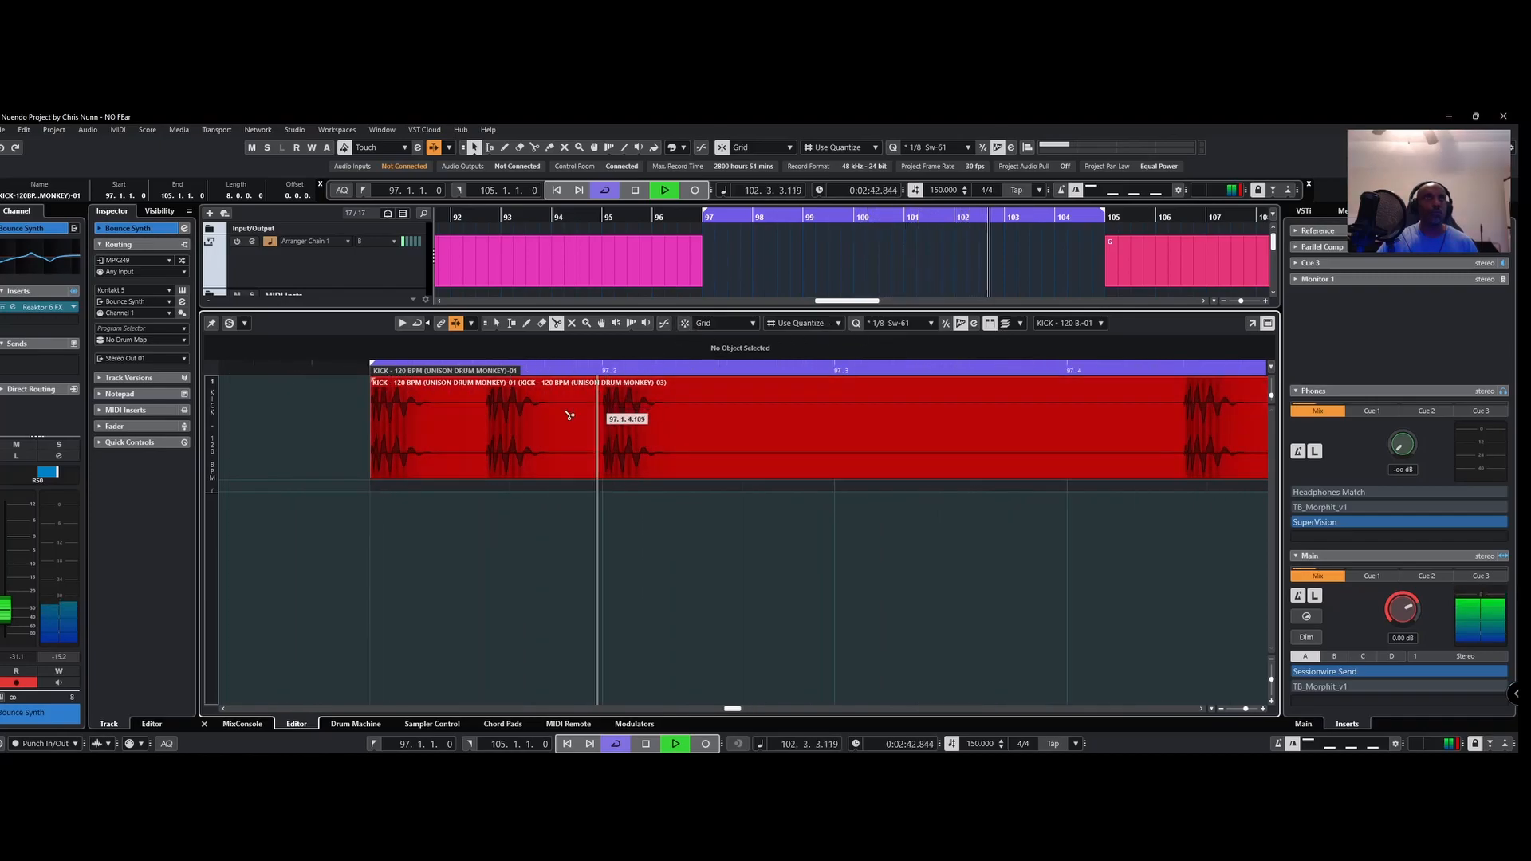
click(473, 431)
click(753, 435)
right_click(755, 441)
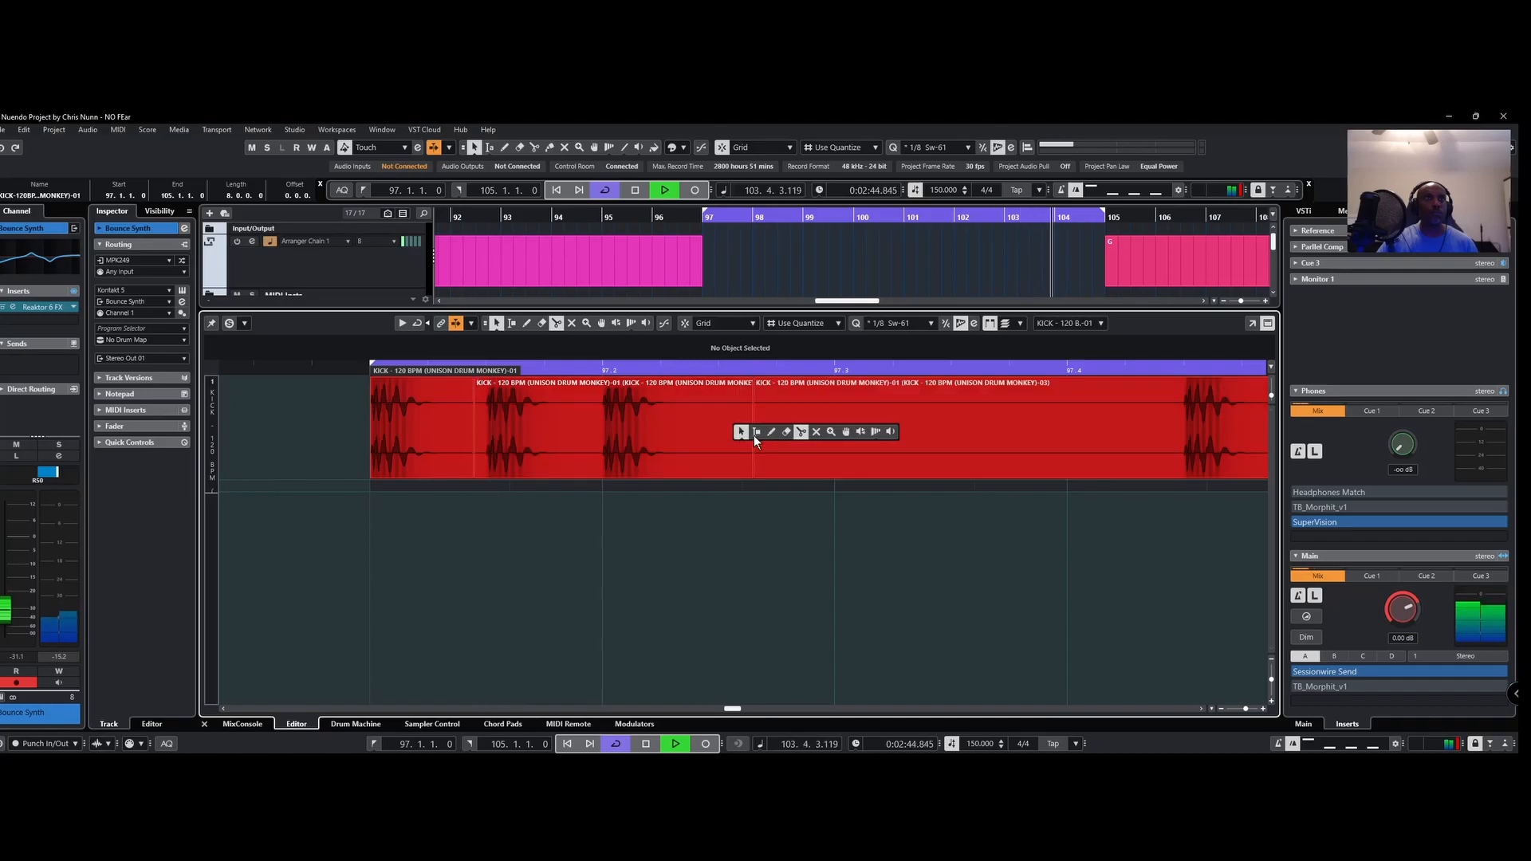
click(789, 433)
click(649, 431)
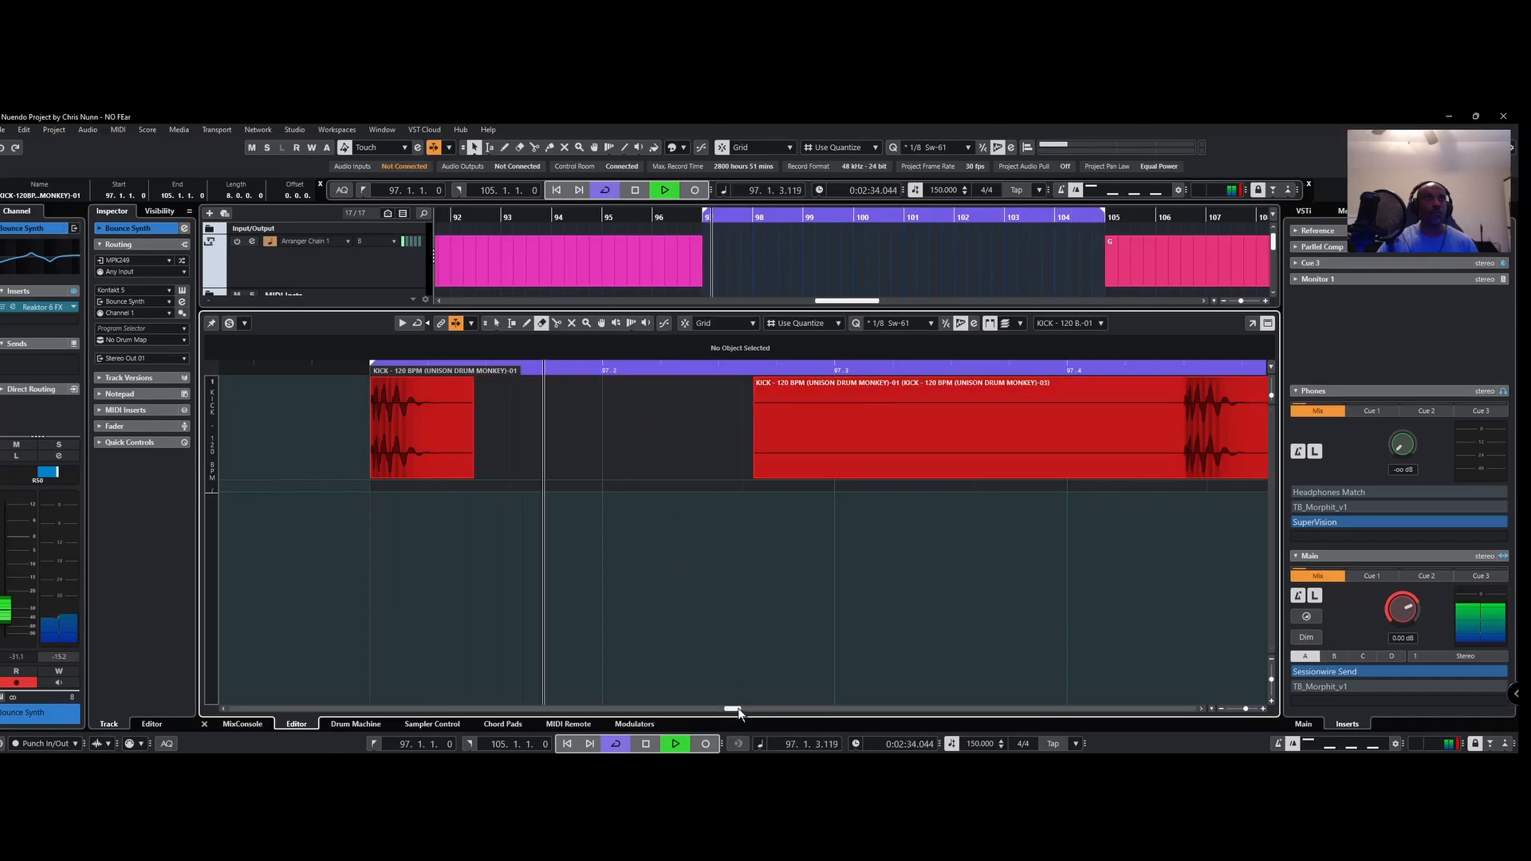
Step: Split the kick around the hits just before and on bar 98 and erase the piece between the cuts
drag(734, 709, 741, 709)
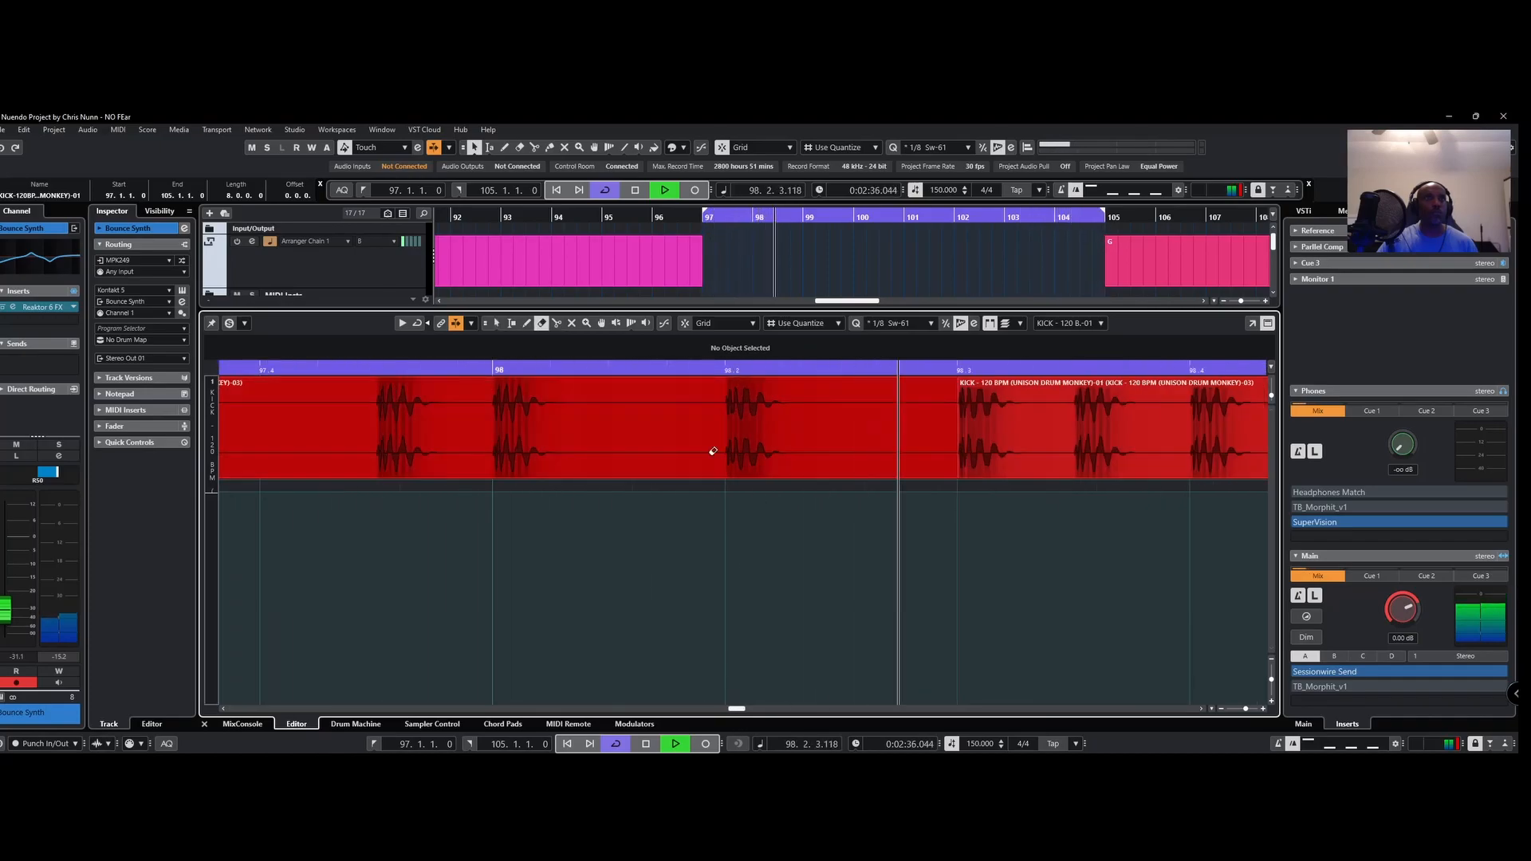
right_click(455, 427)
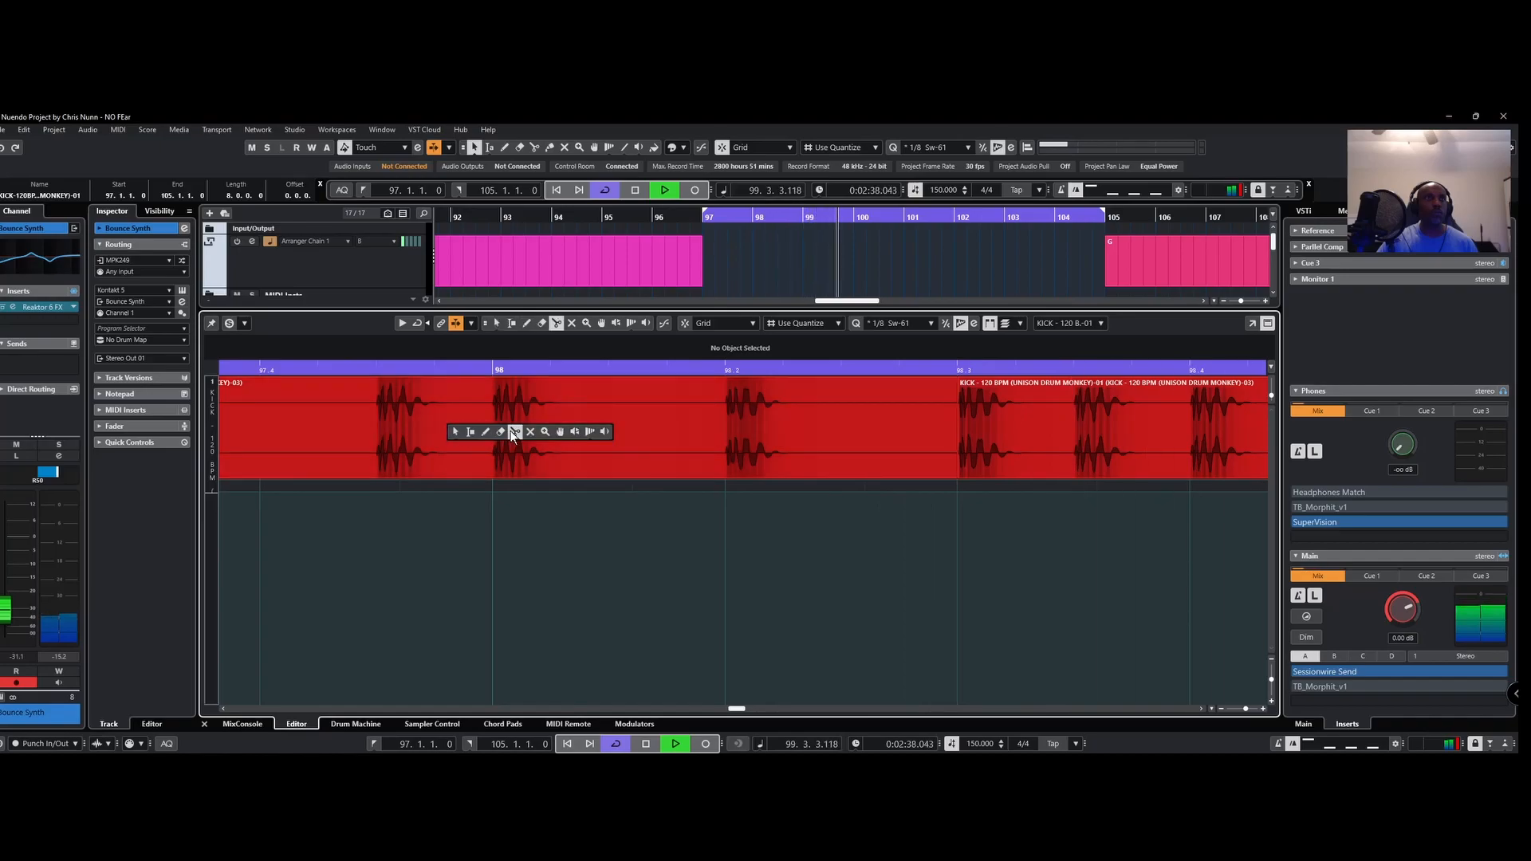
click(514, 432)
click(617, 431)
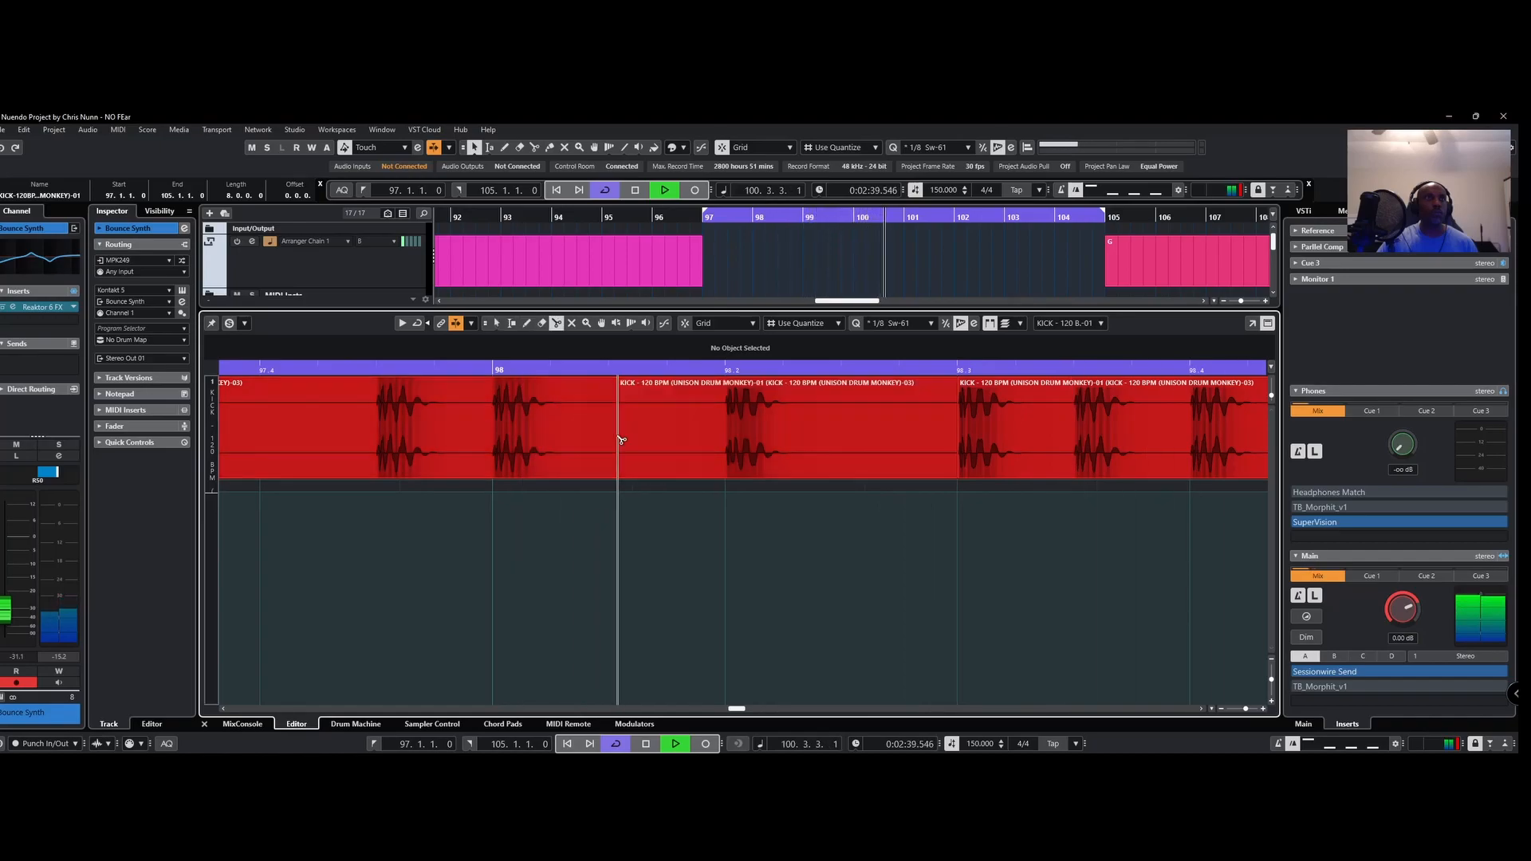
click(335, 431)
right_click(345, 433)
click(390, 428)
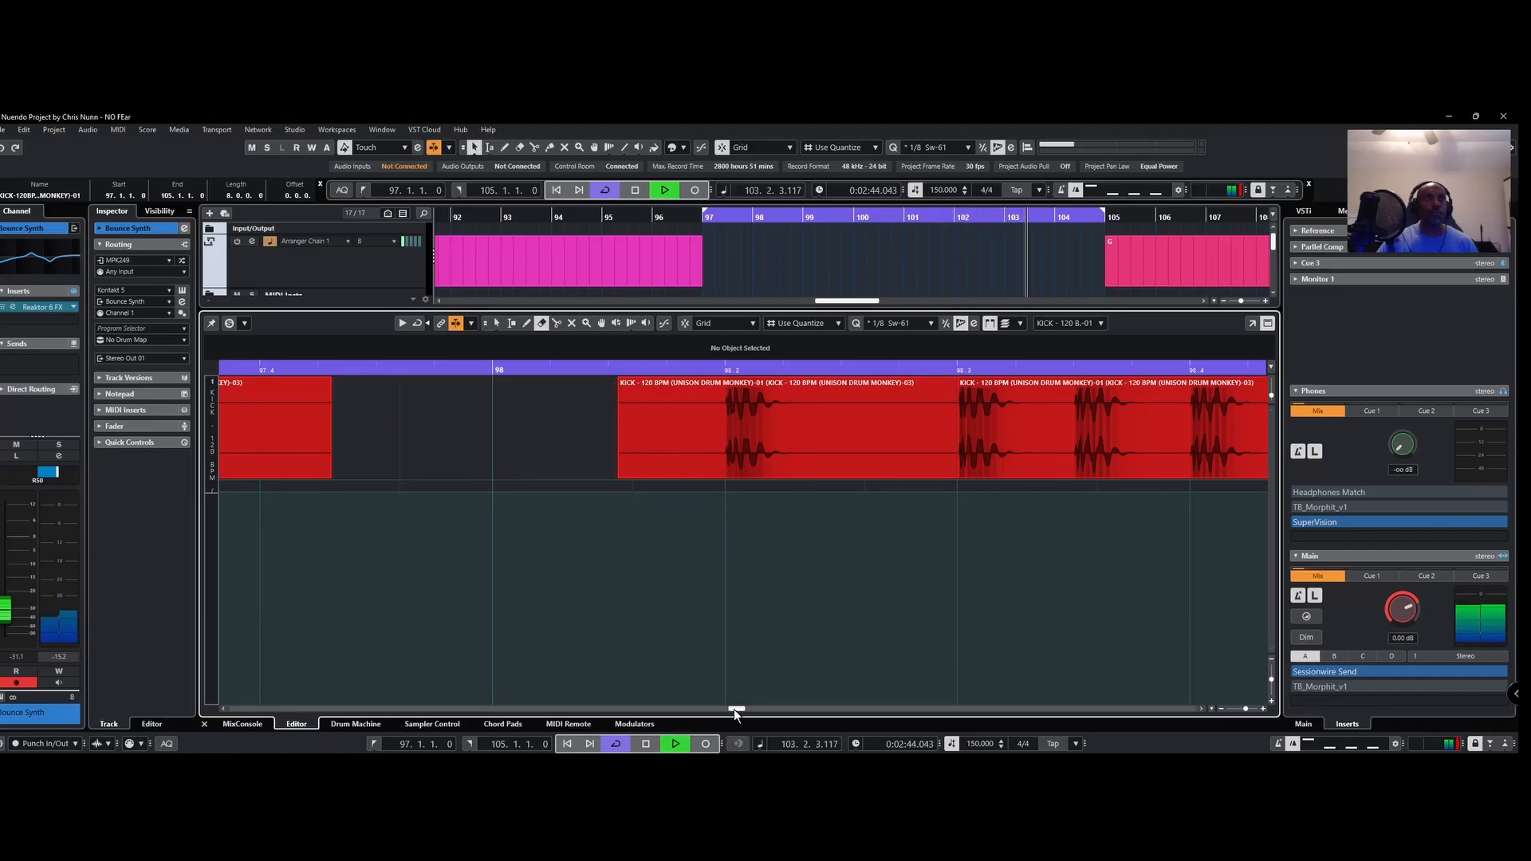
Step: Erase the kick event that starts at beat 3 of bar 98
drag(733, 709, 736, 708)
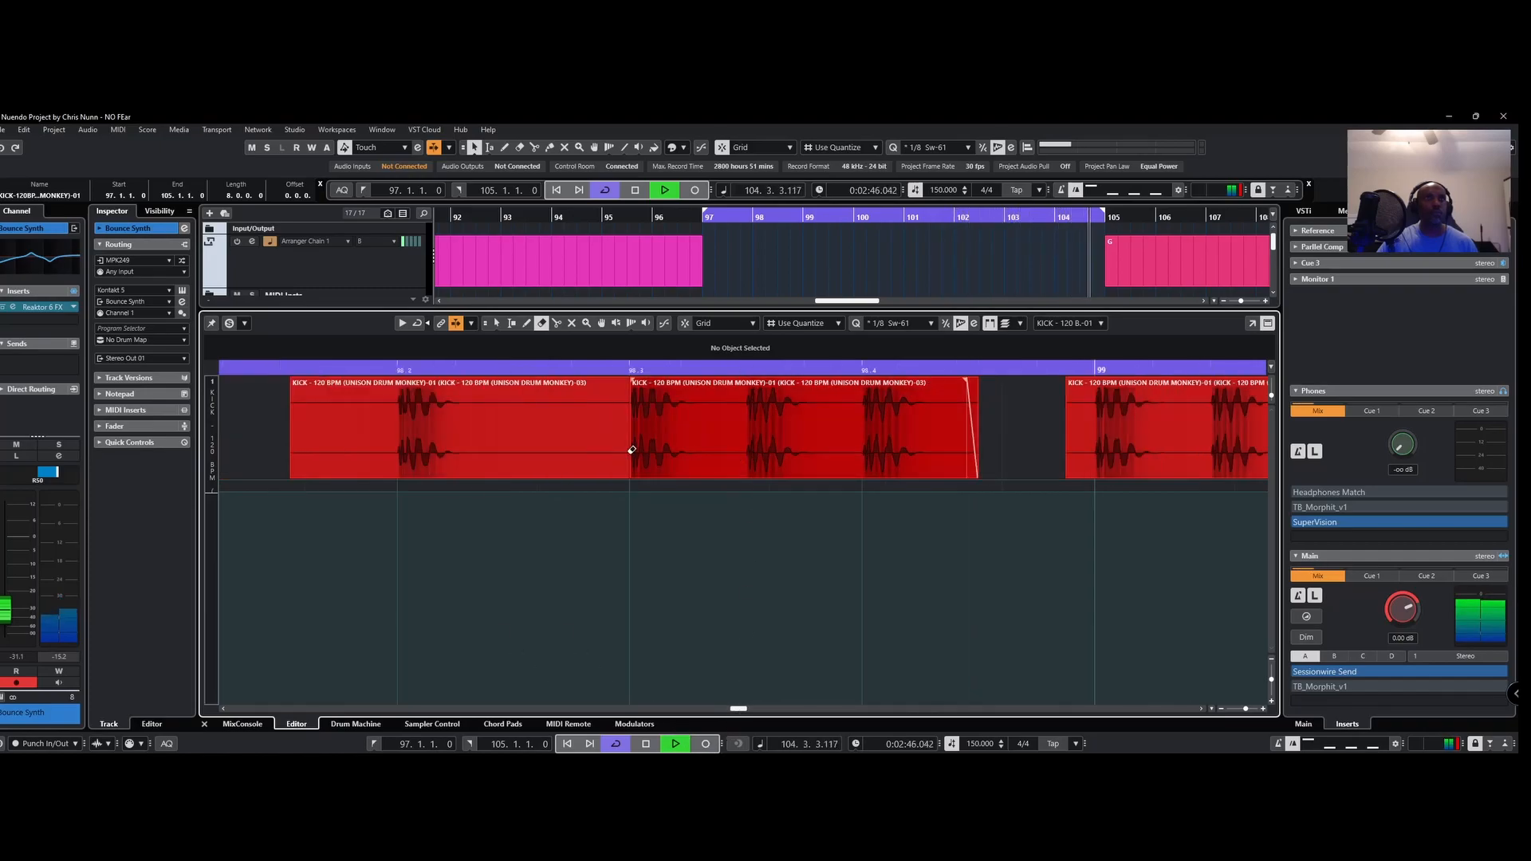
click(658, 442)
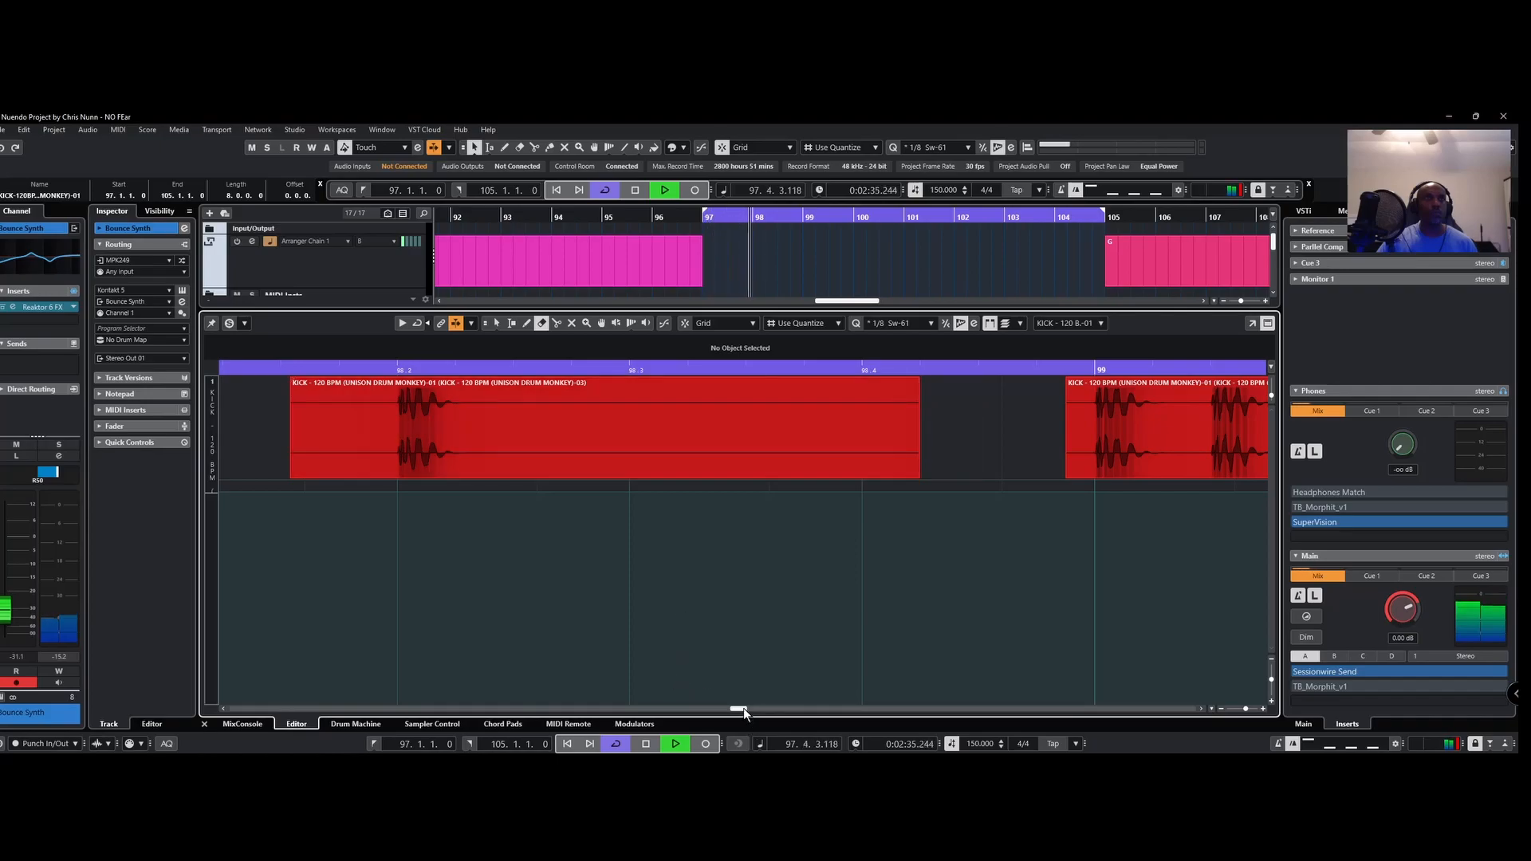
drag(738, 708, 751, 709)
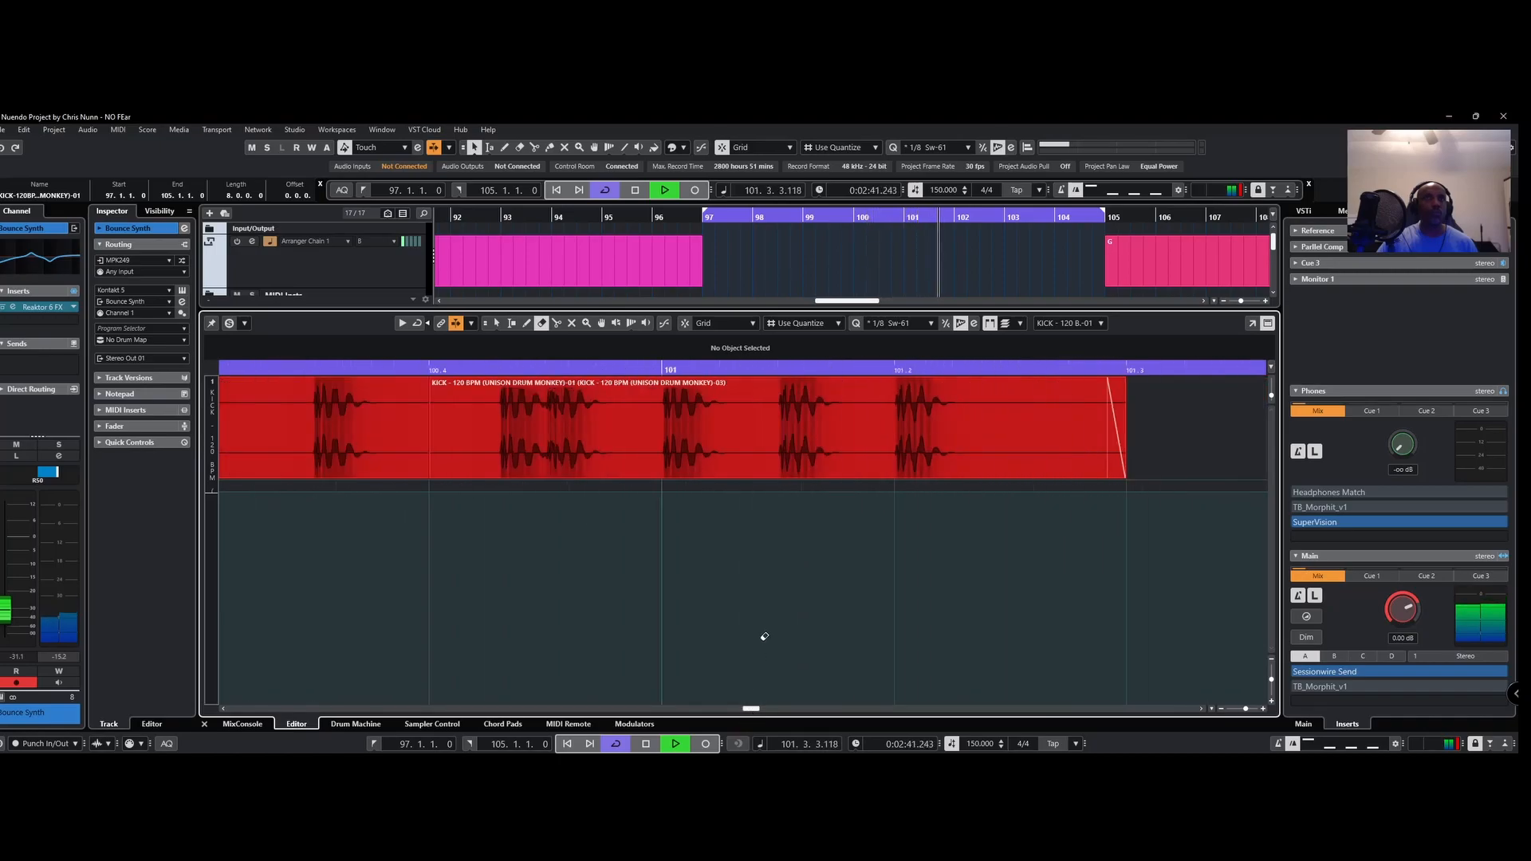
scroll(713, 582, down, 6)
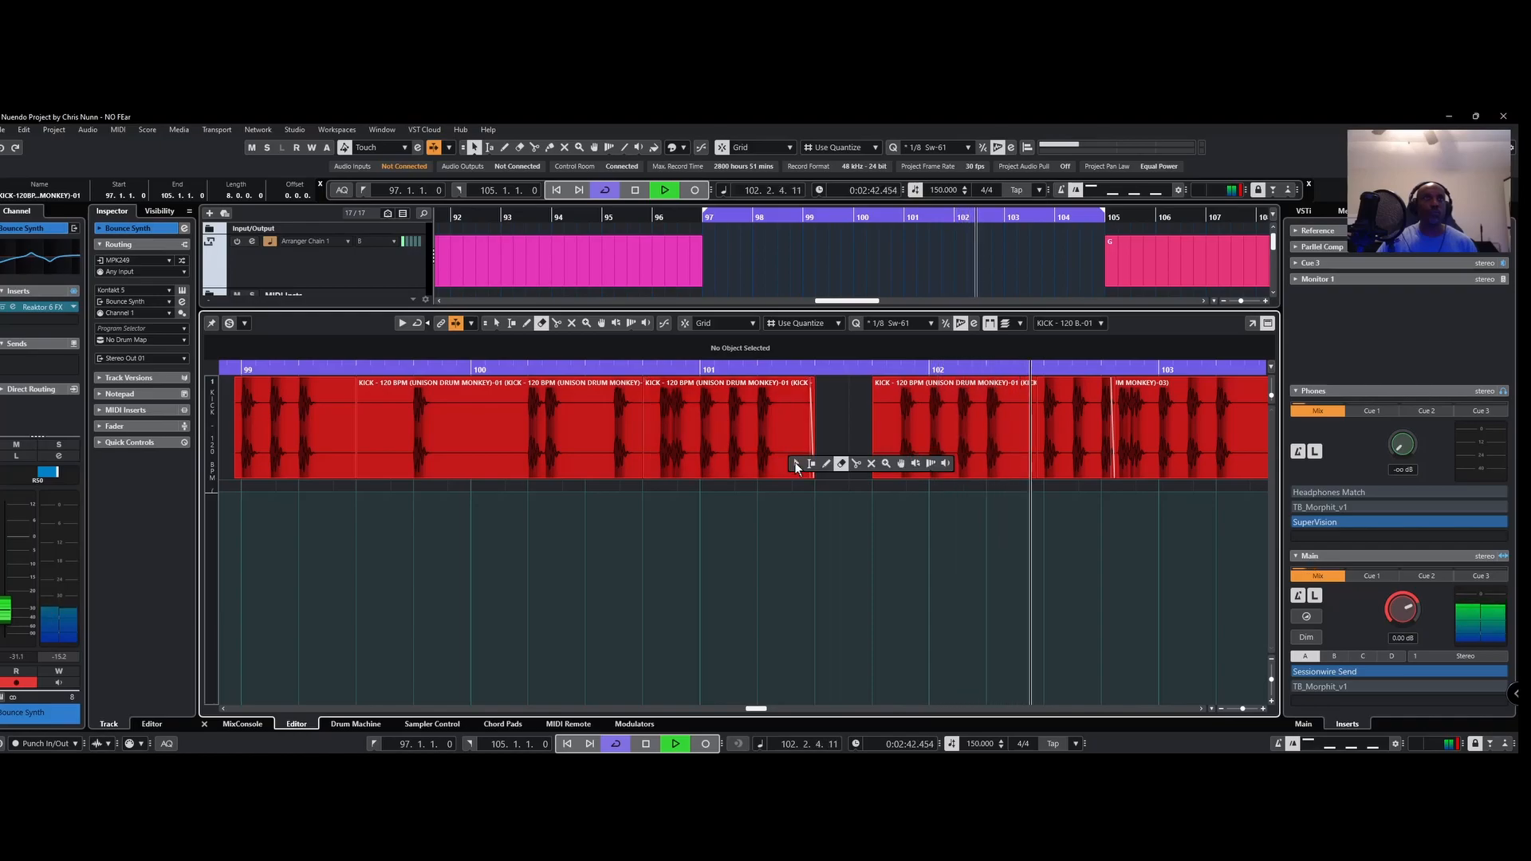
Step: Trim the kick before the bar 101 gap to end at about 101.1.2.85 and start the following kick event at about 102.1.4.83
drag(811, 476, 723, 476)
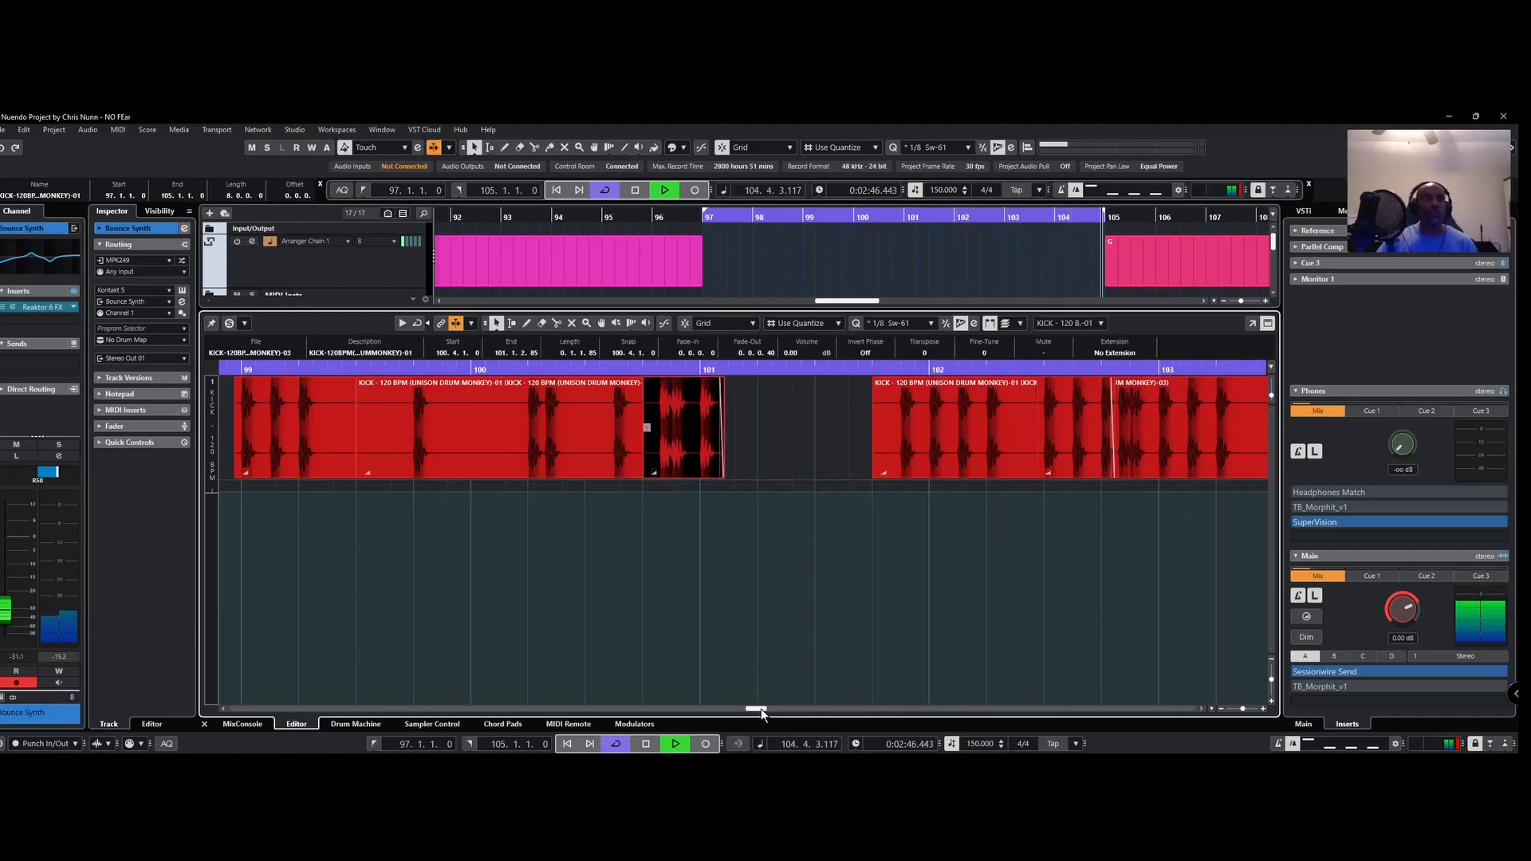
drag(759, 708, 769, 708)
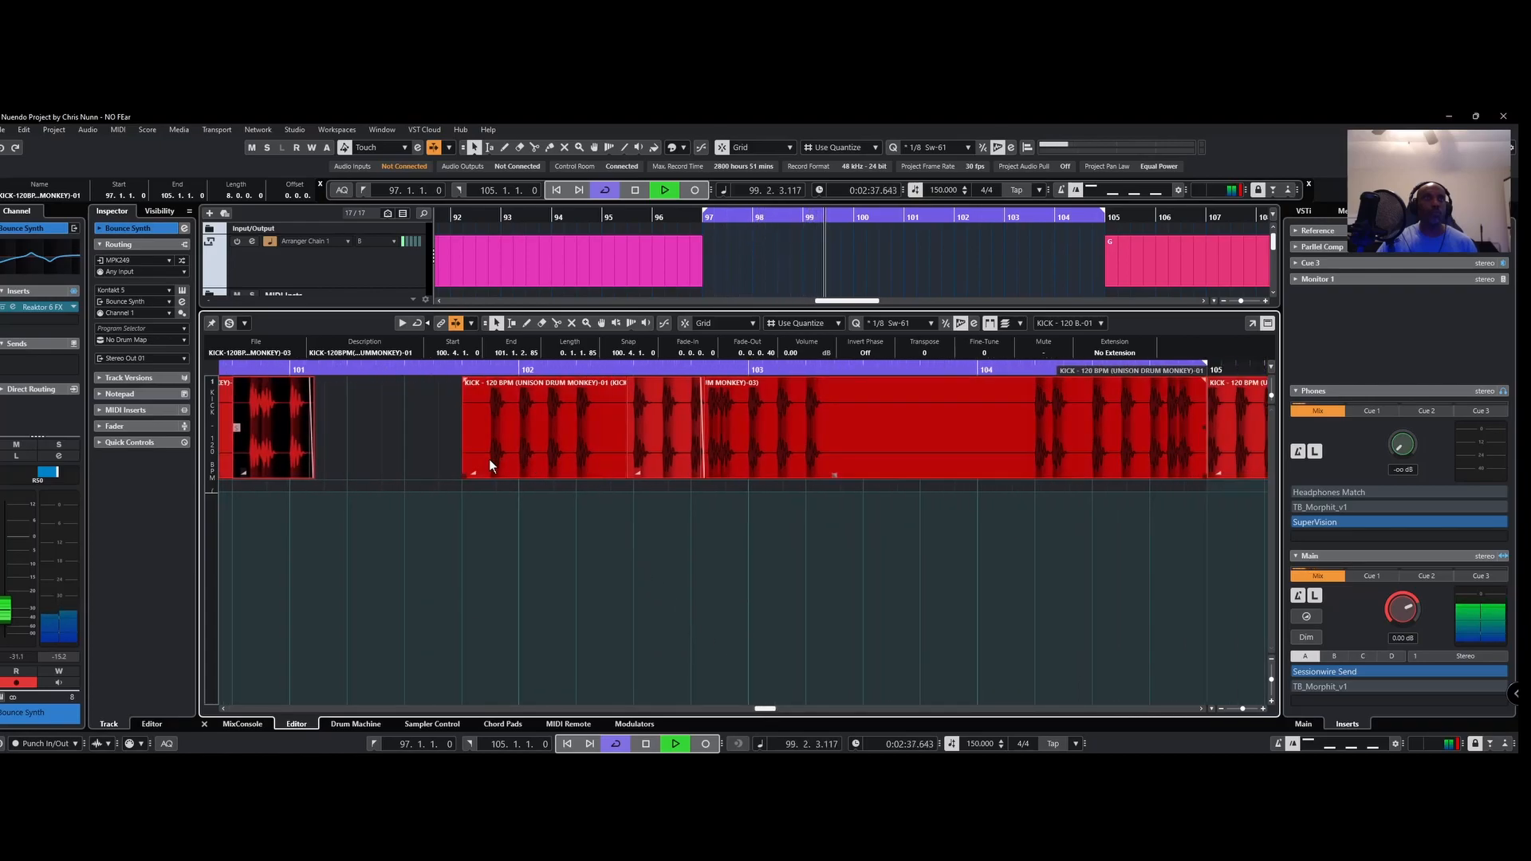
drag(464, 477, 574, 481)
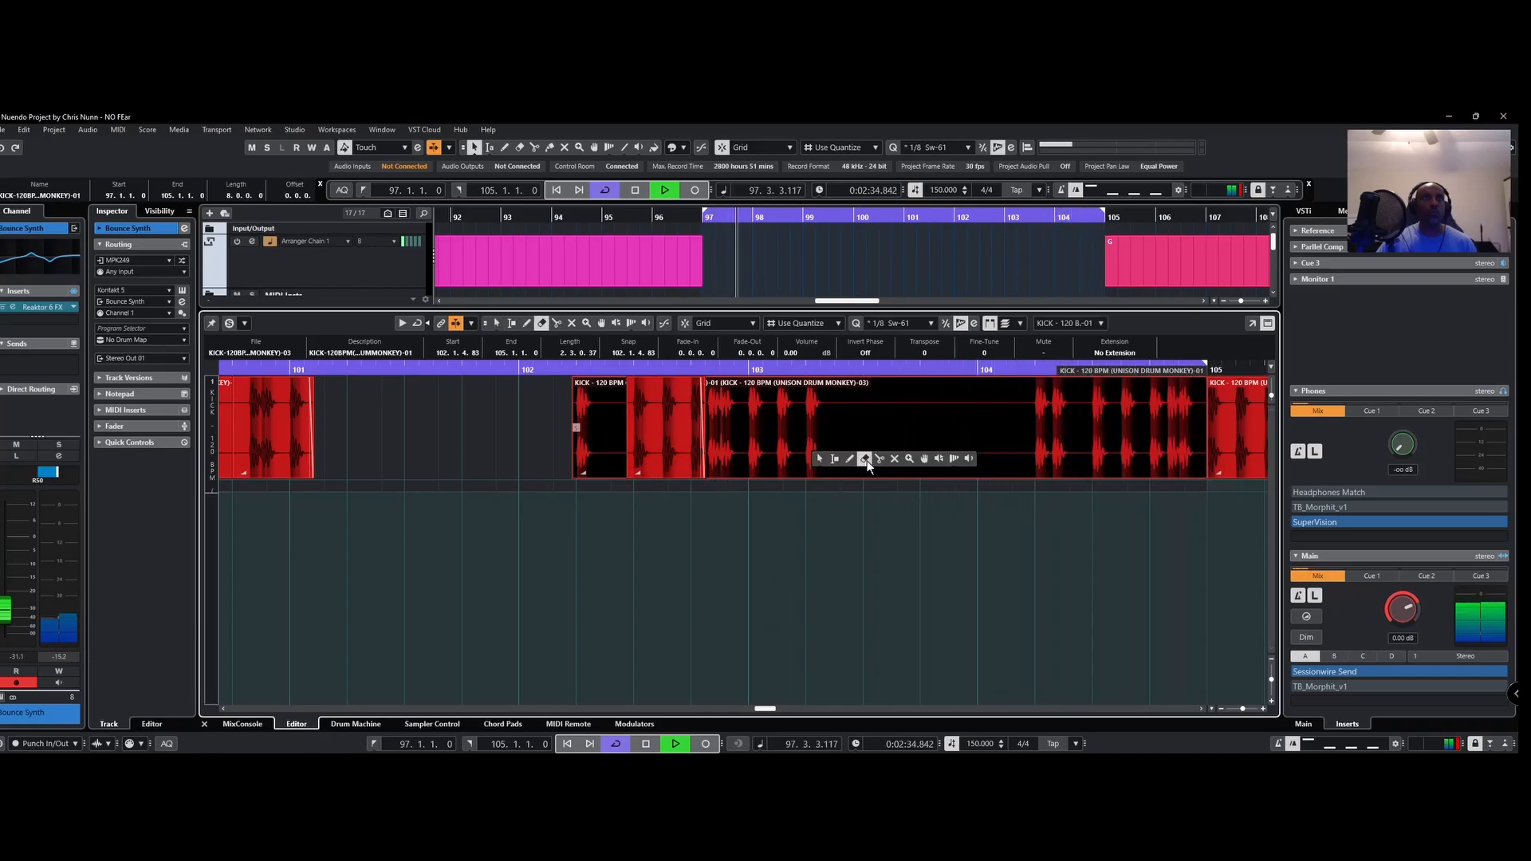
Step: Split the kick at about 103.2.2 and trim the end of the piece before the cut to about 103.1.2.65
key(3)
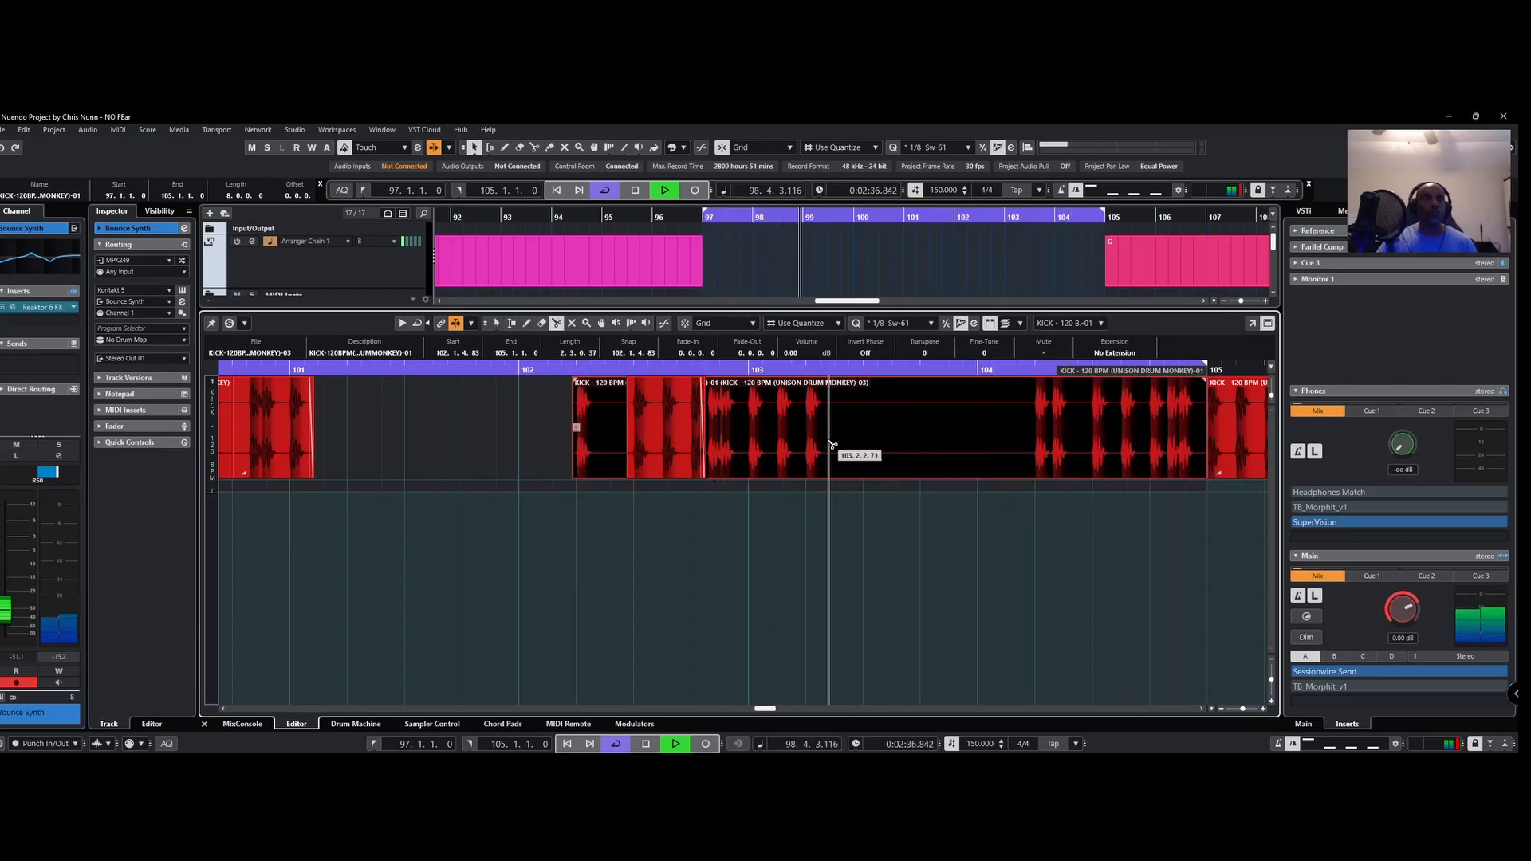
click(829, 444)
key(1)
drag(826, 476, 769, 477)
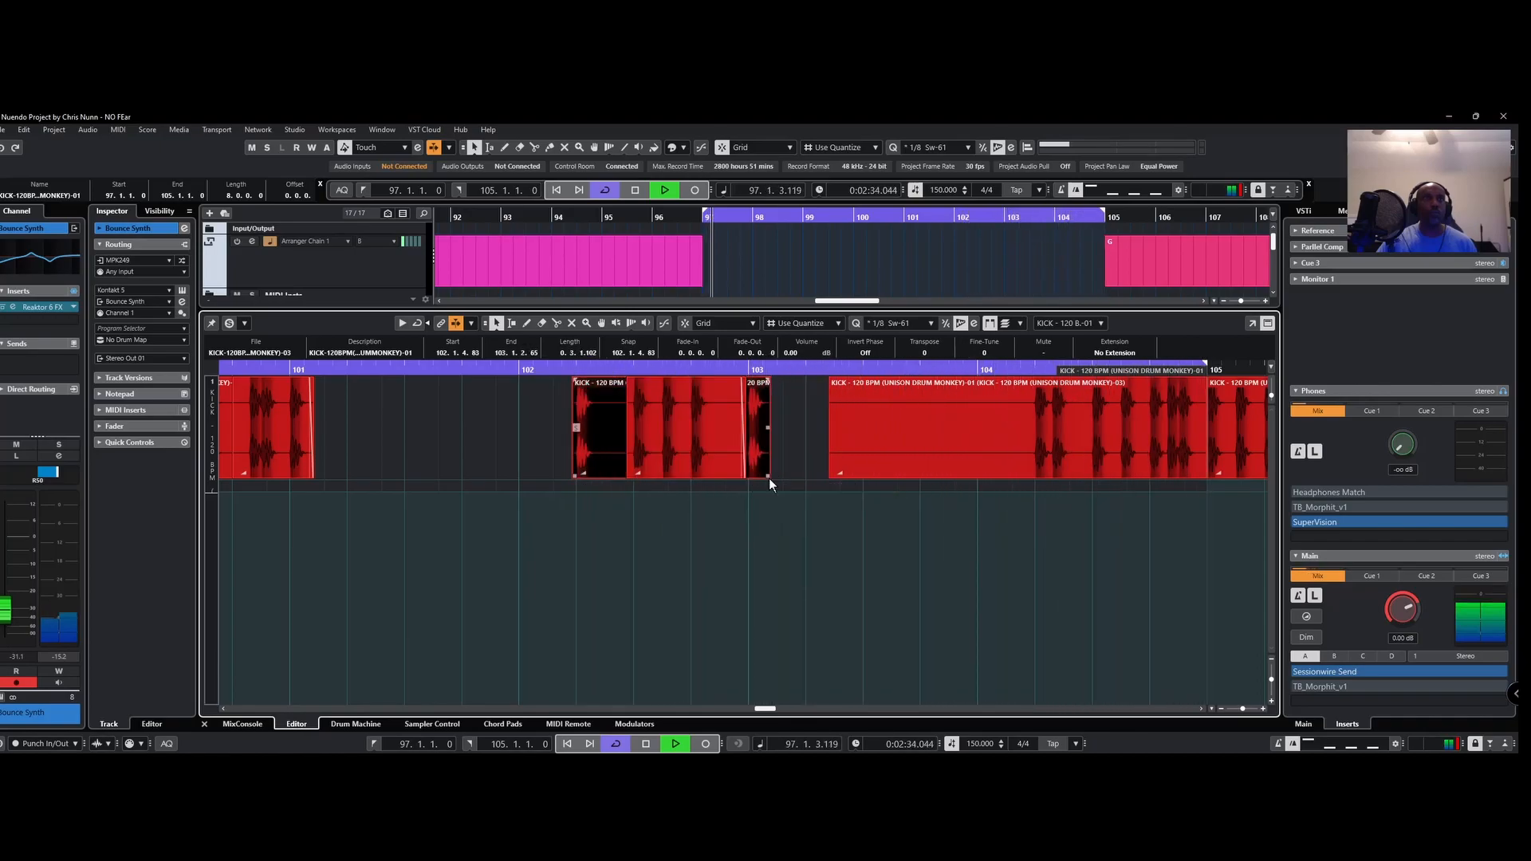
Step: Add a very short fade-out to the end of the trimmed kick piece at bar 103
drag(764, 707, 780, 710)
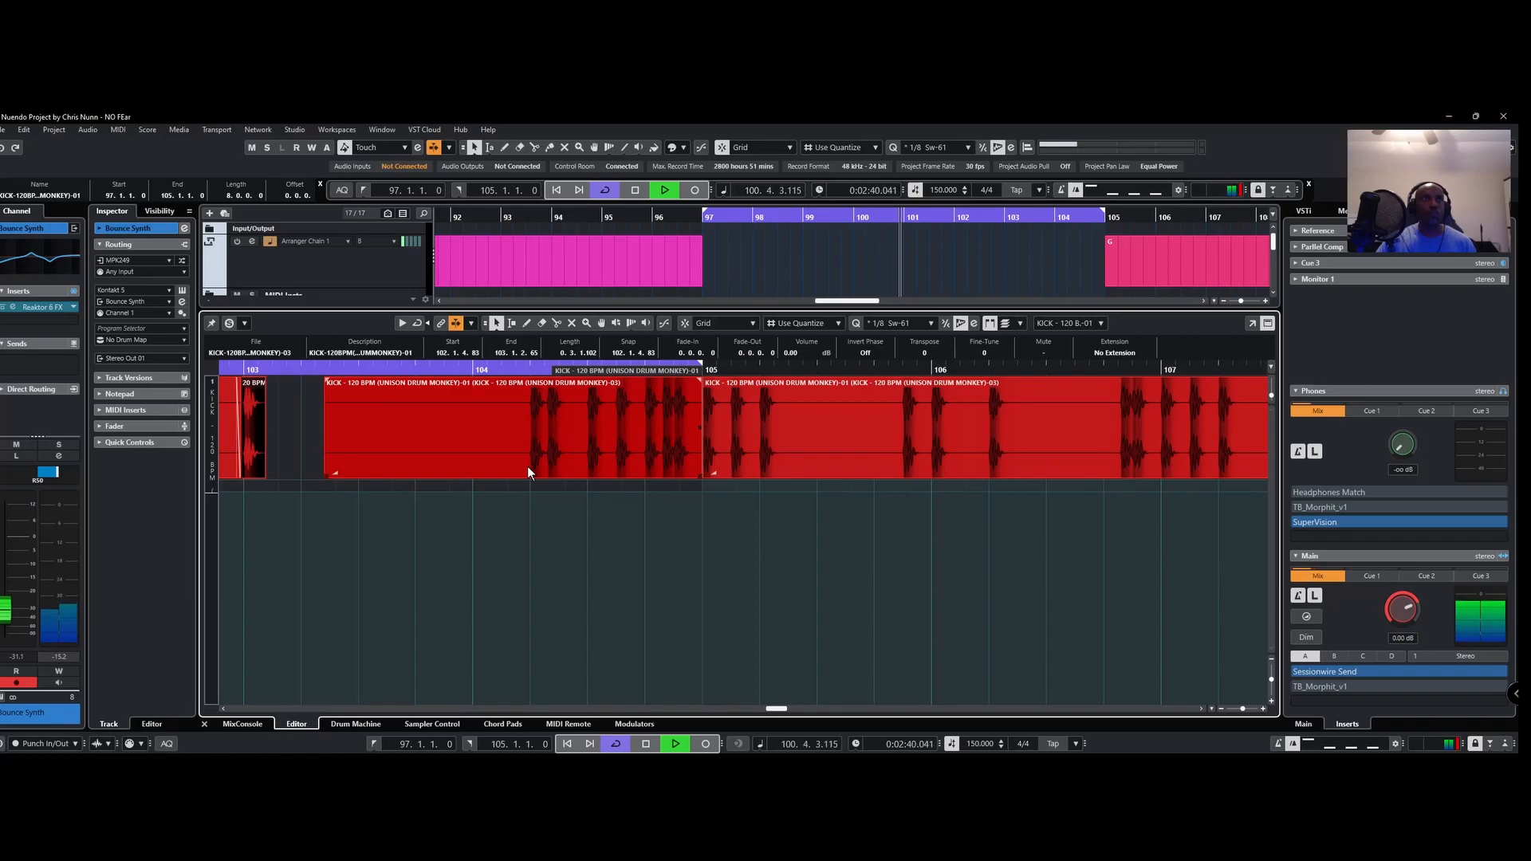
right_click(609, 452)
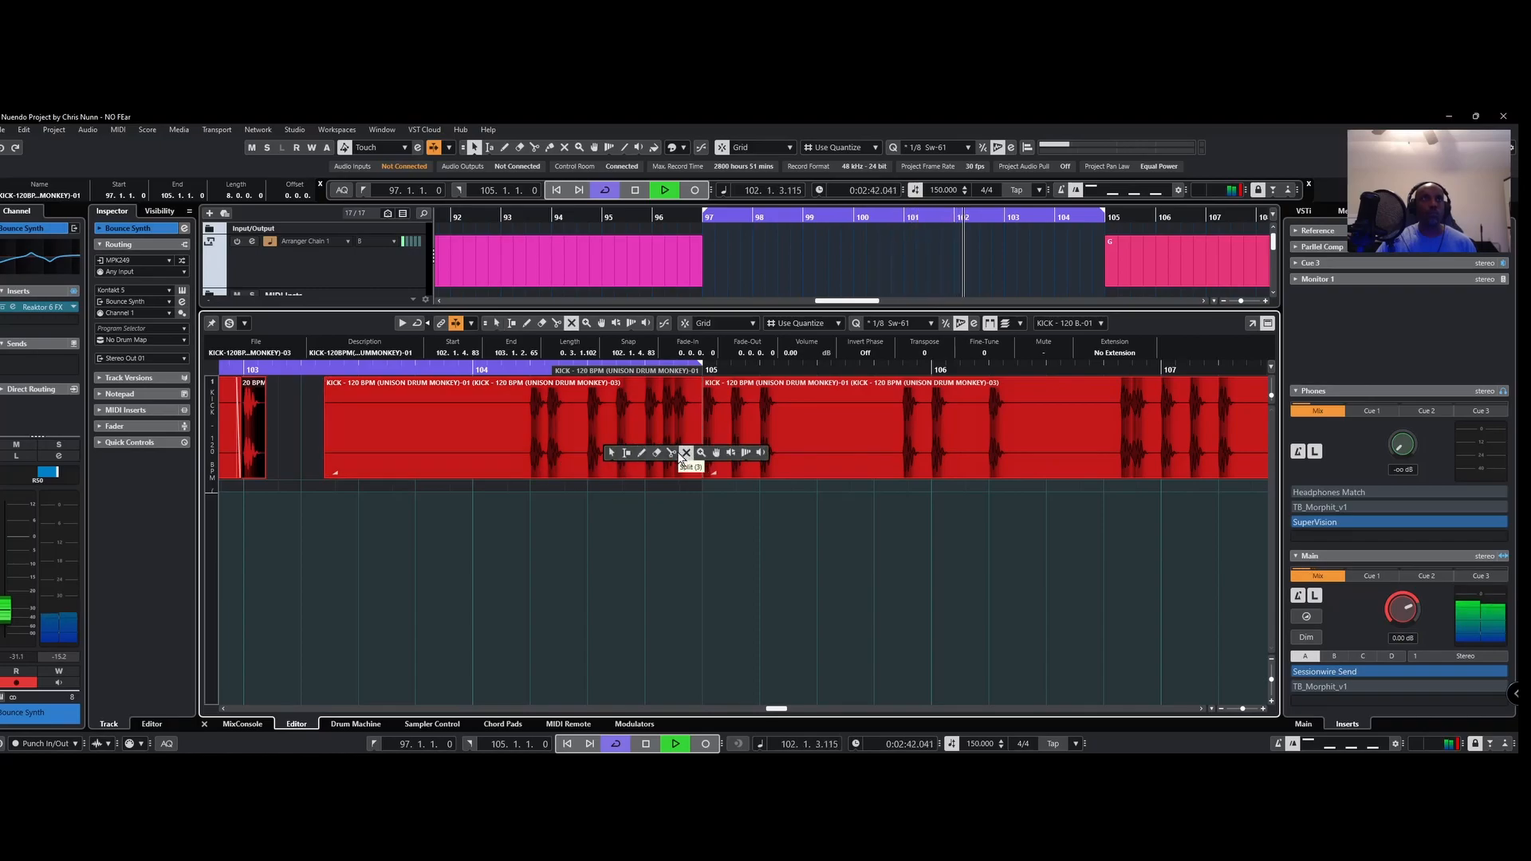
click(686, 453)
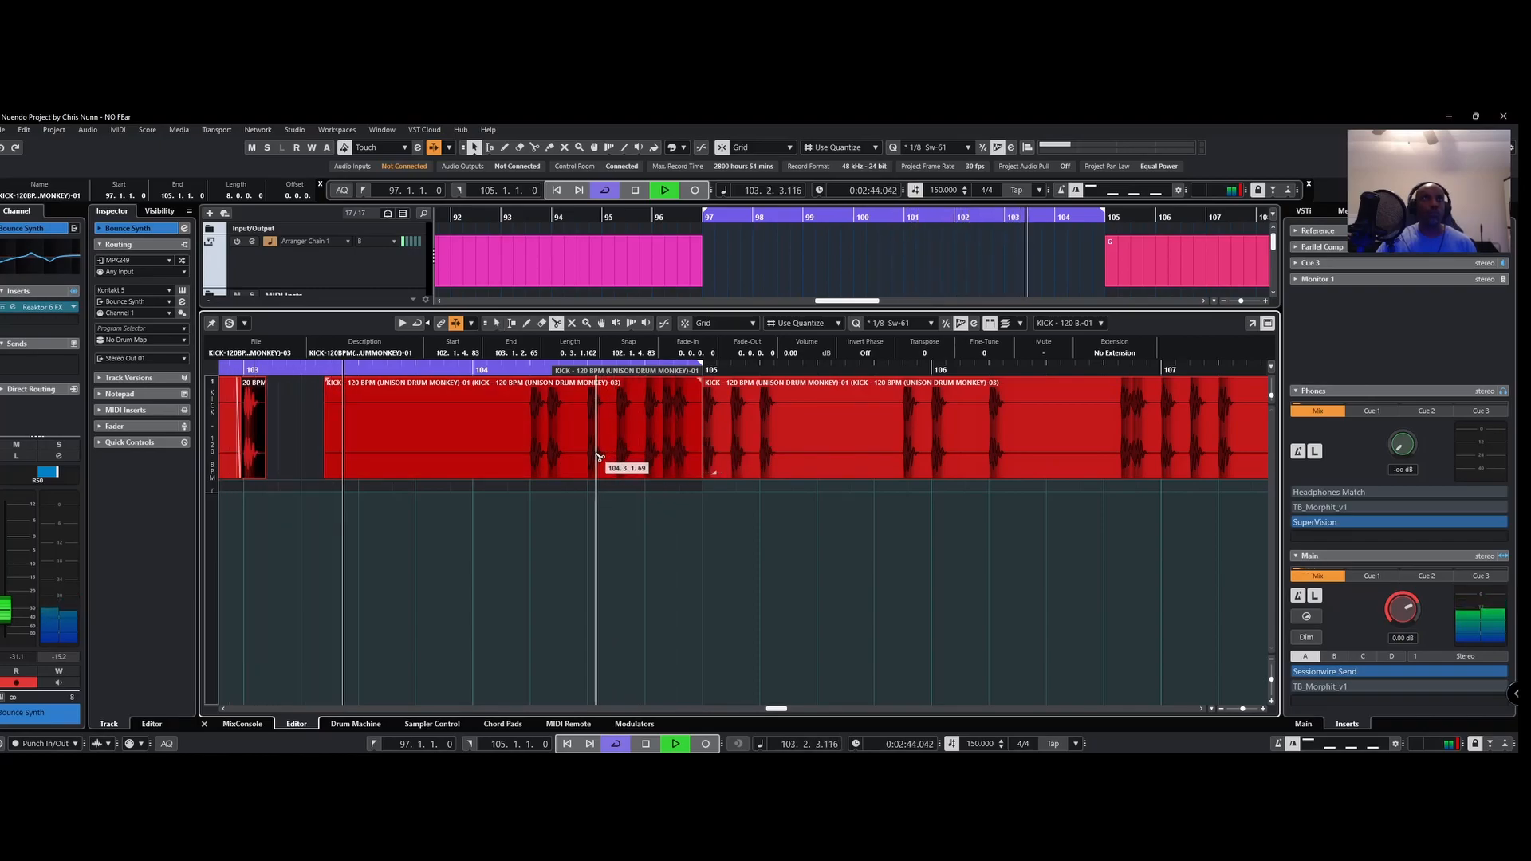
right_click(289, 428)
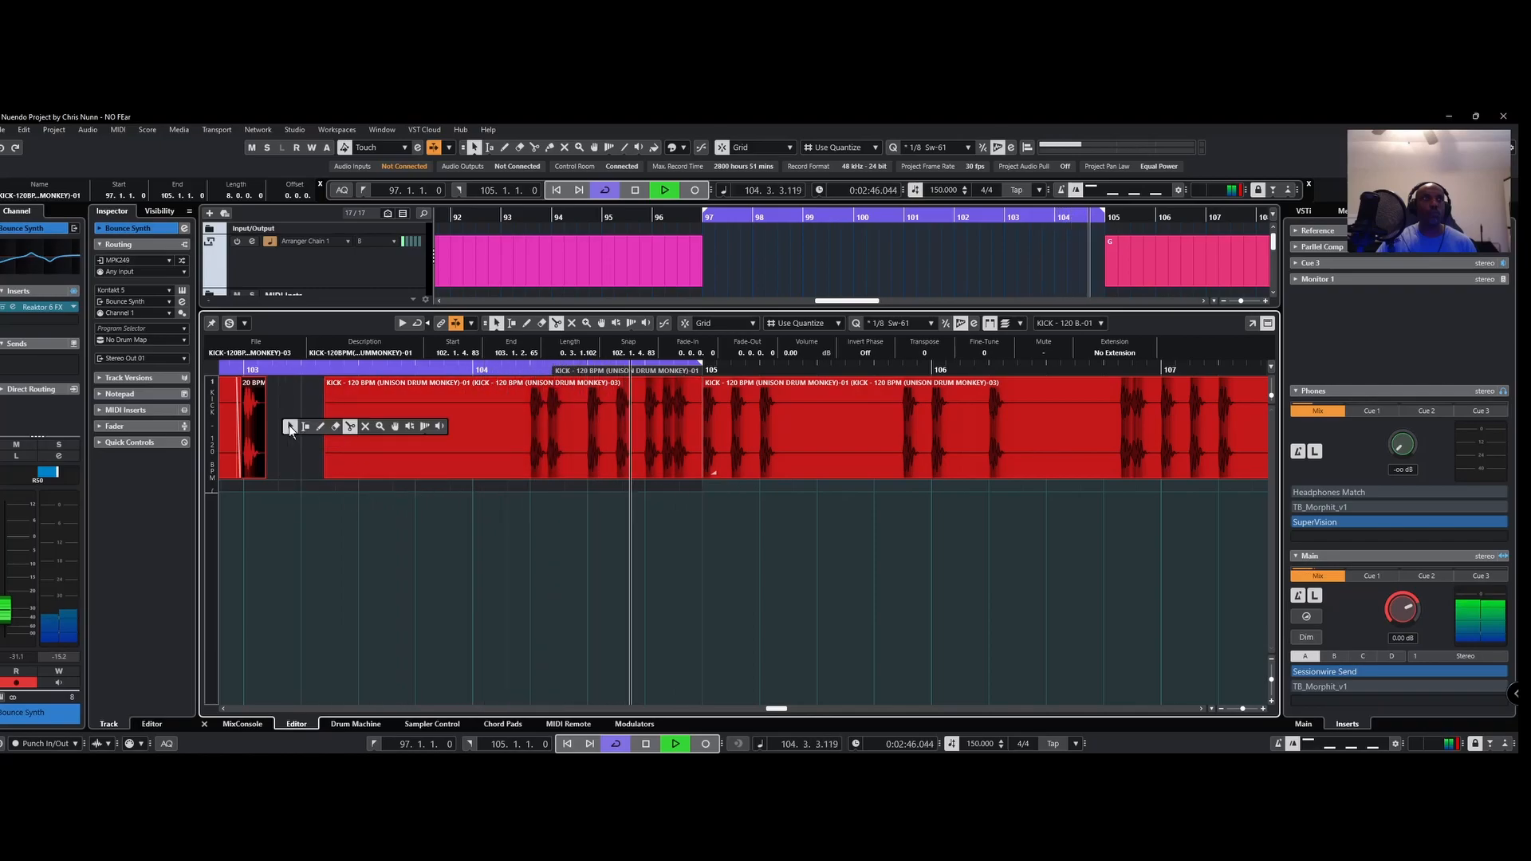
click(288, 427)
drag(263, 381, 258, 380)
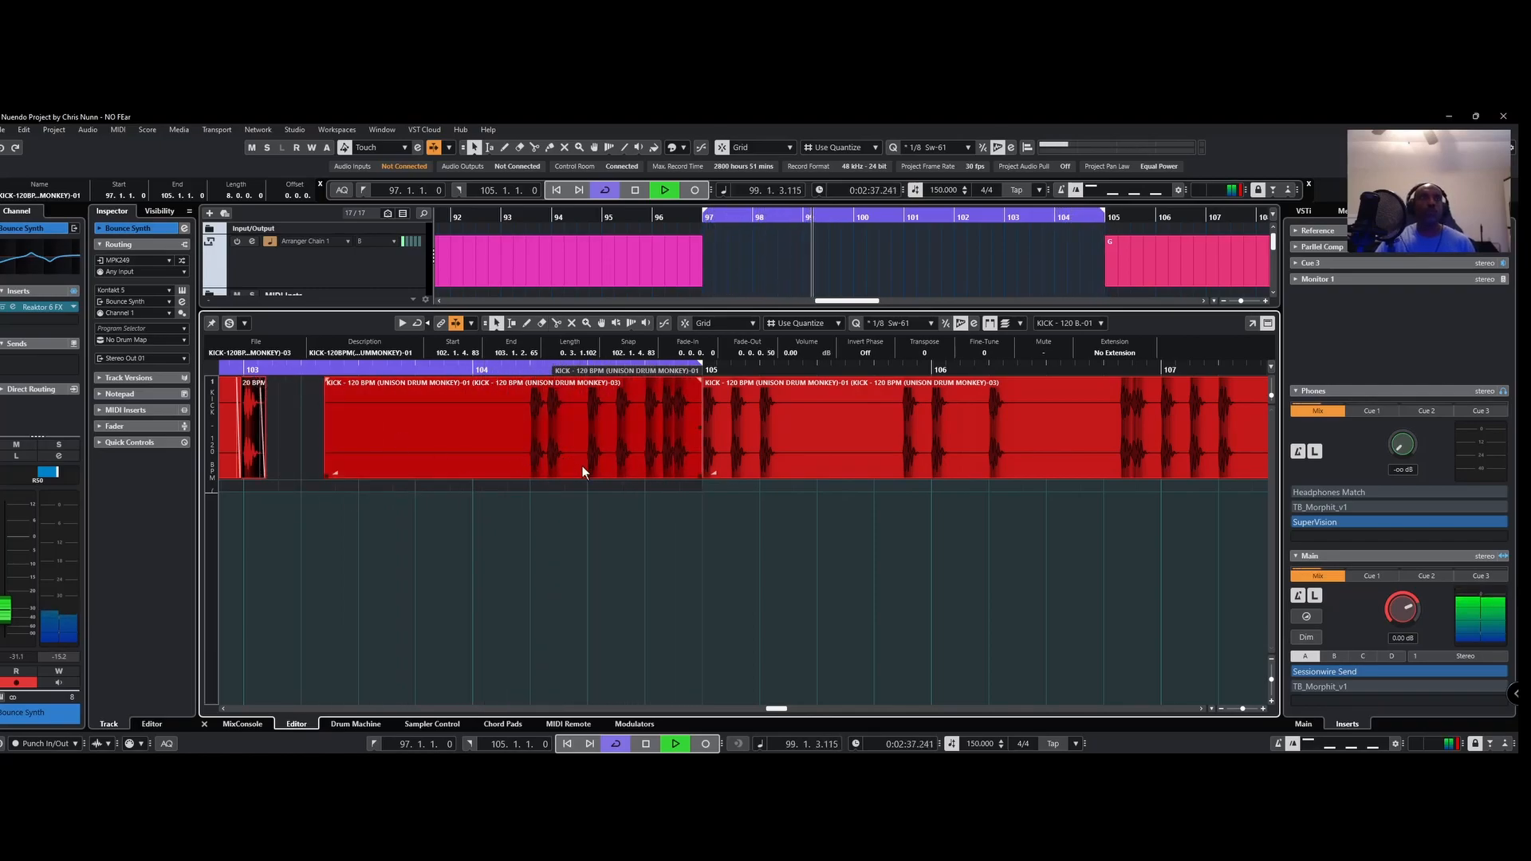
Step: Delete the leftover kick event that runs from bar 105 to 113 and close the kick editor
scroll(666, 586, down, 4)
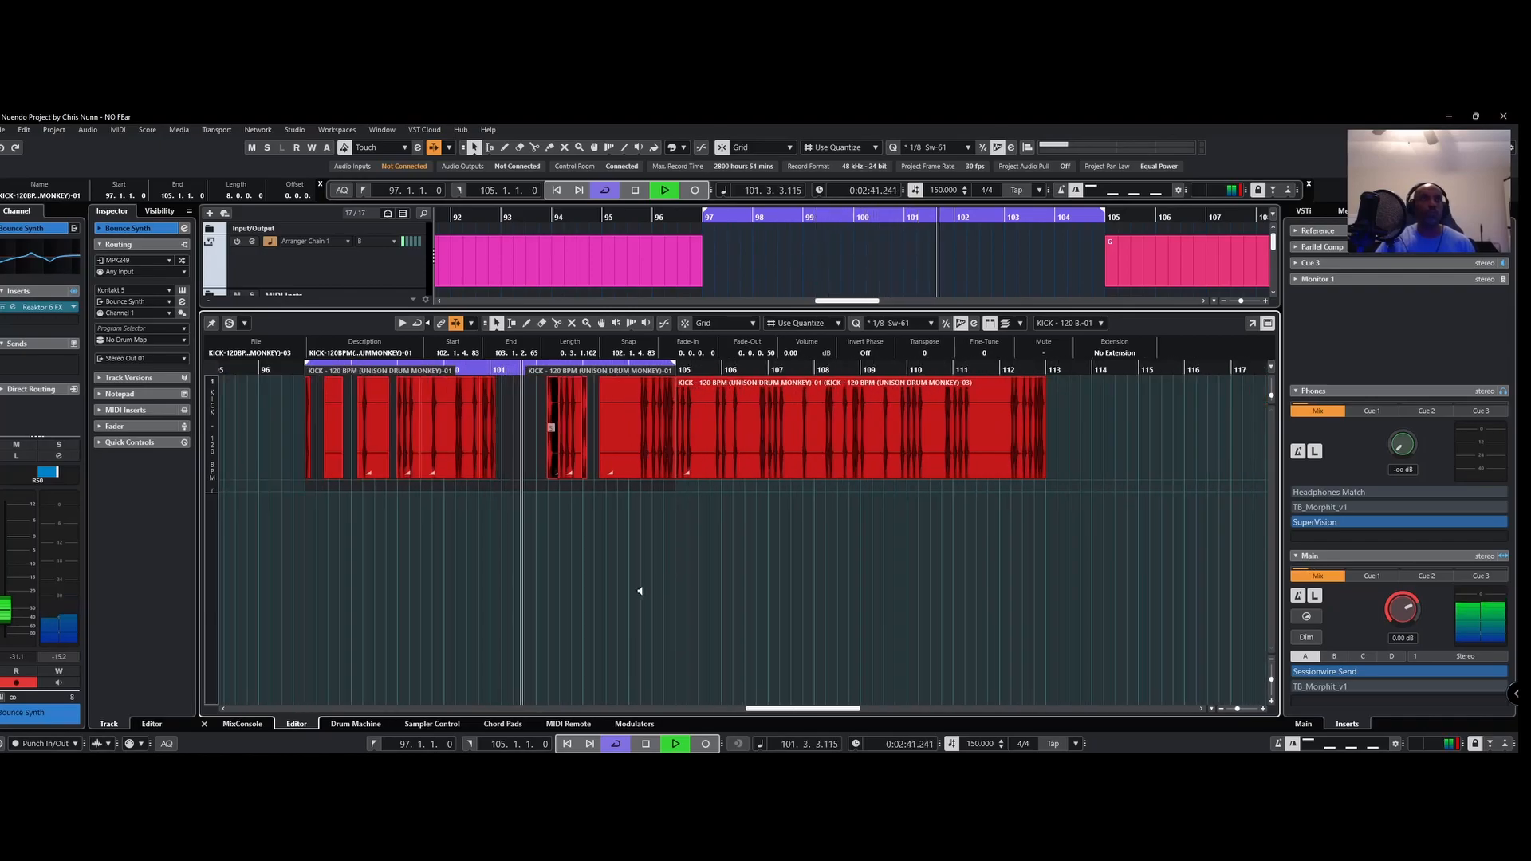
click(747, 459)
key(Delete)
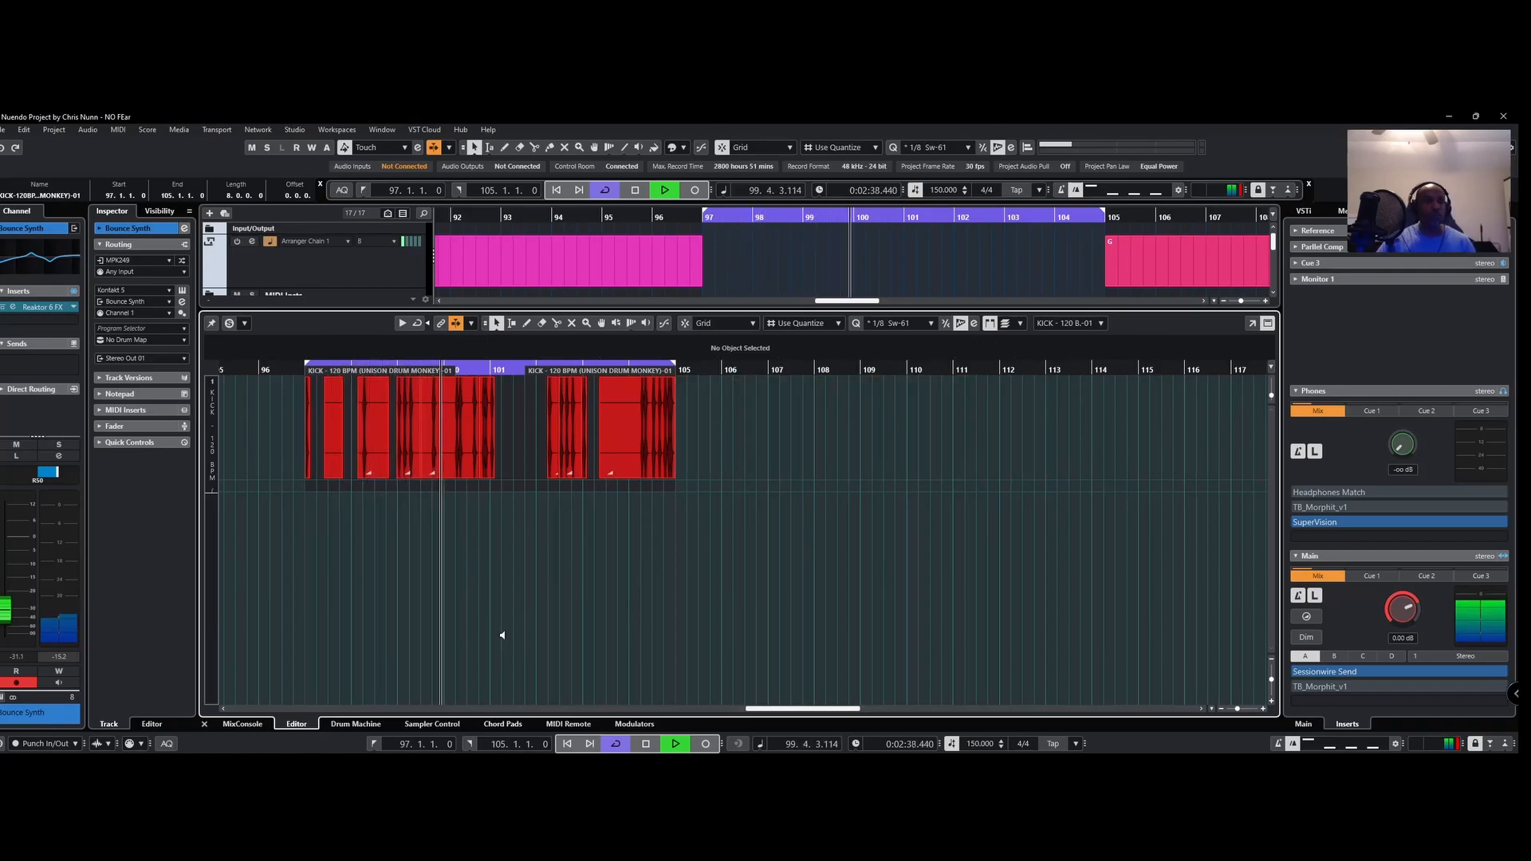
key(ctrl+z)
click(881, 446)
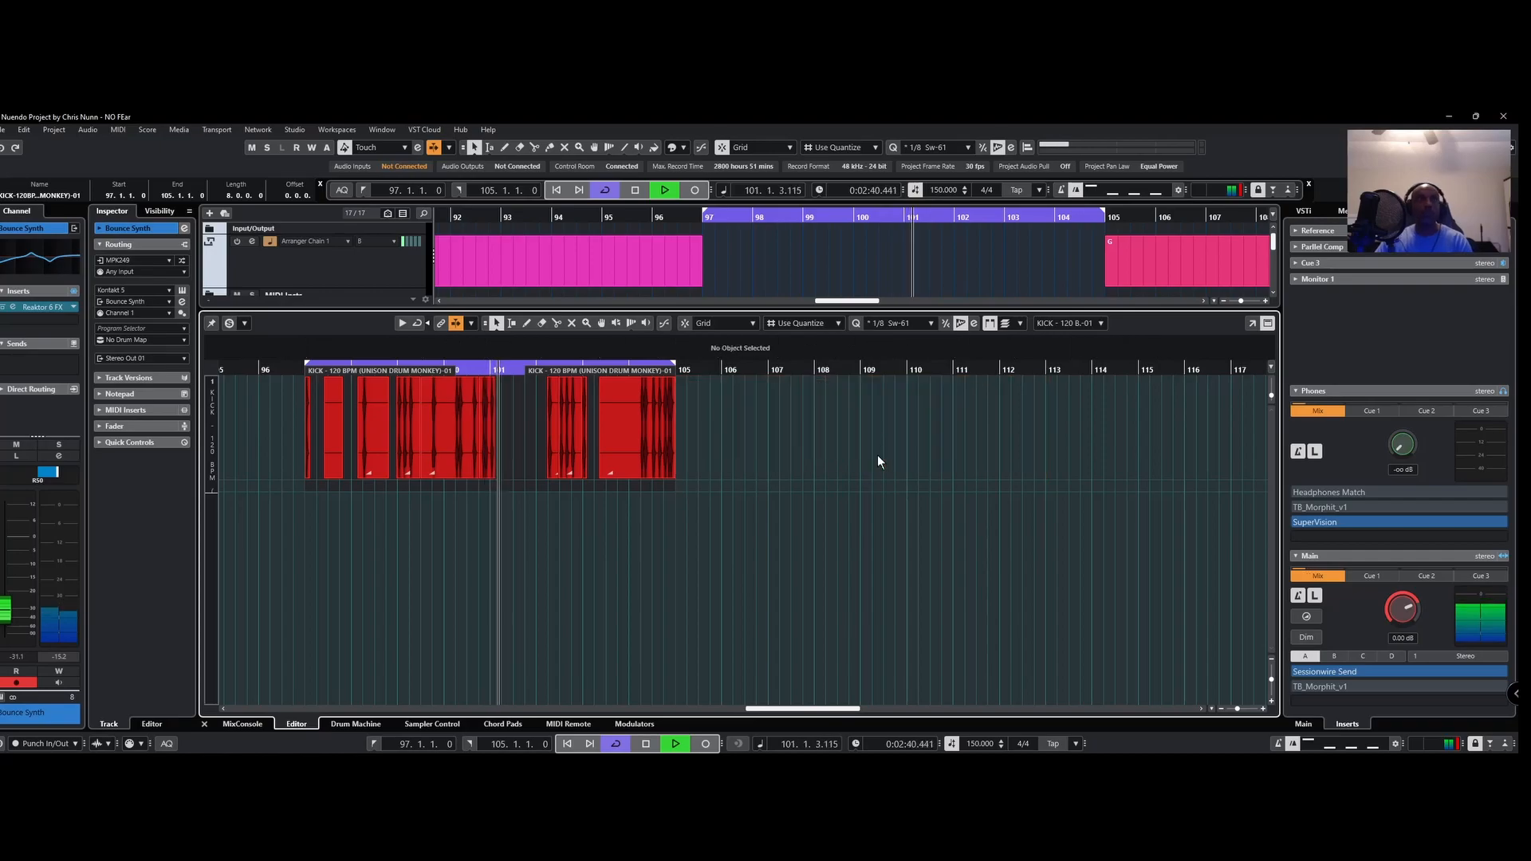
click(206, 722)
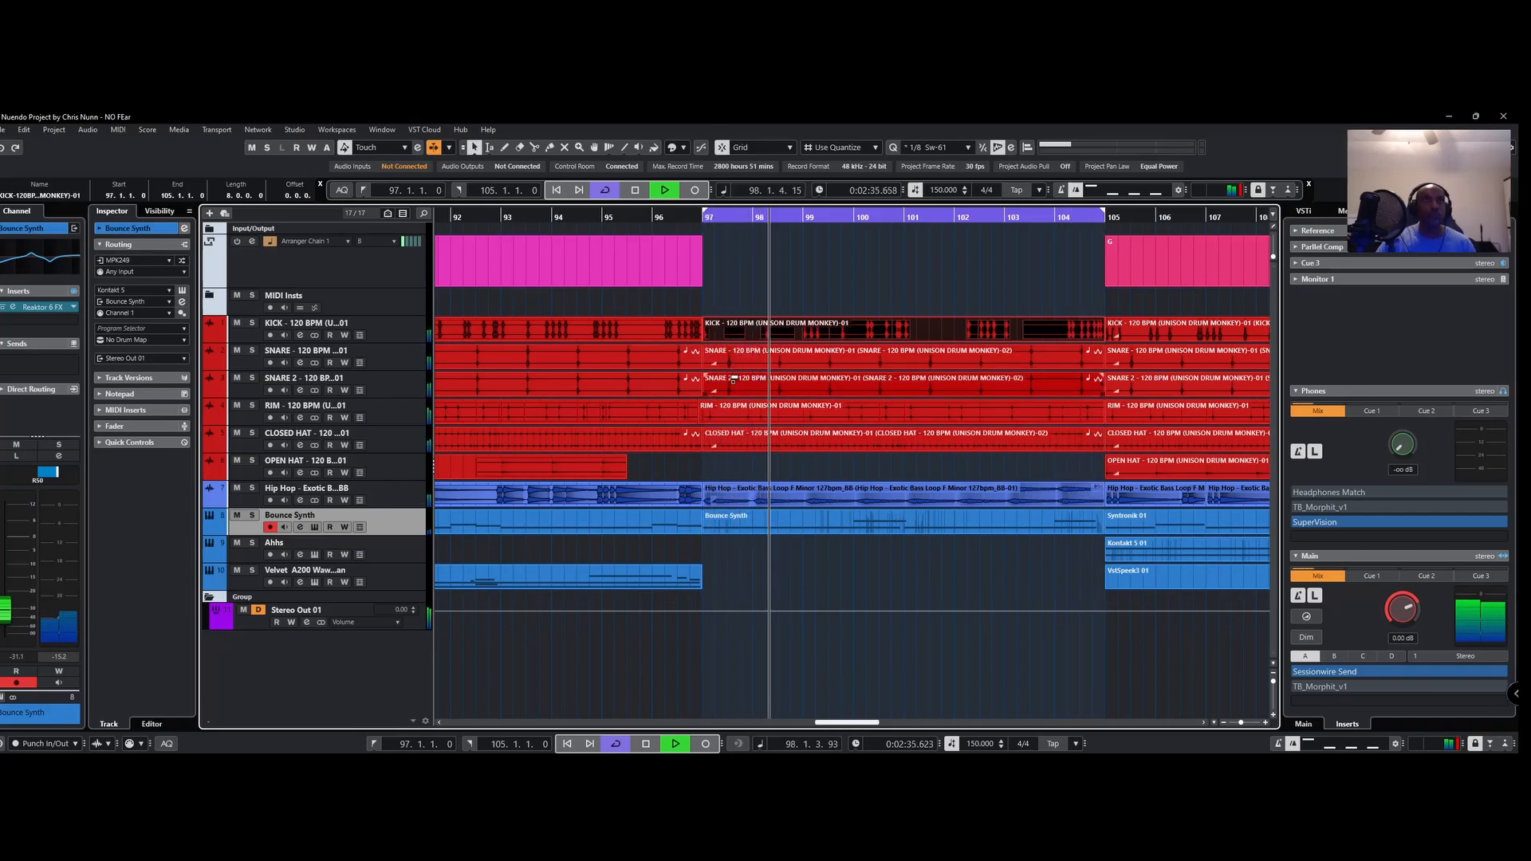
Step: Arm the Ahhs track to audition it over the looped breakdown, and stop playback
scroll(732, 381, up, 2)
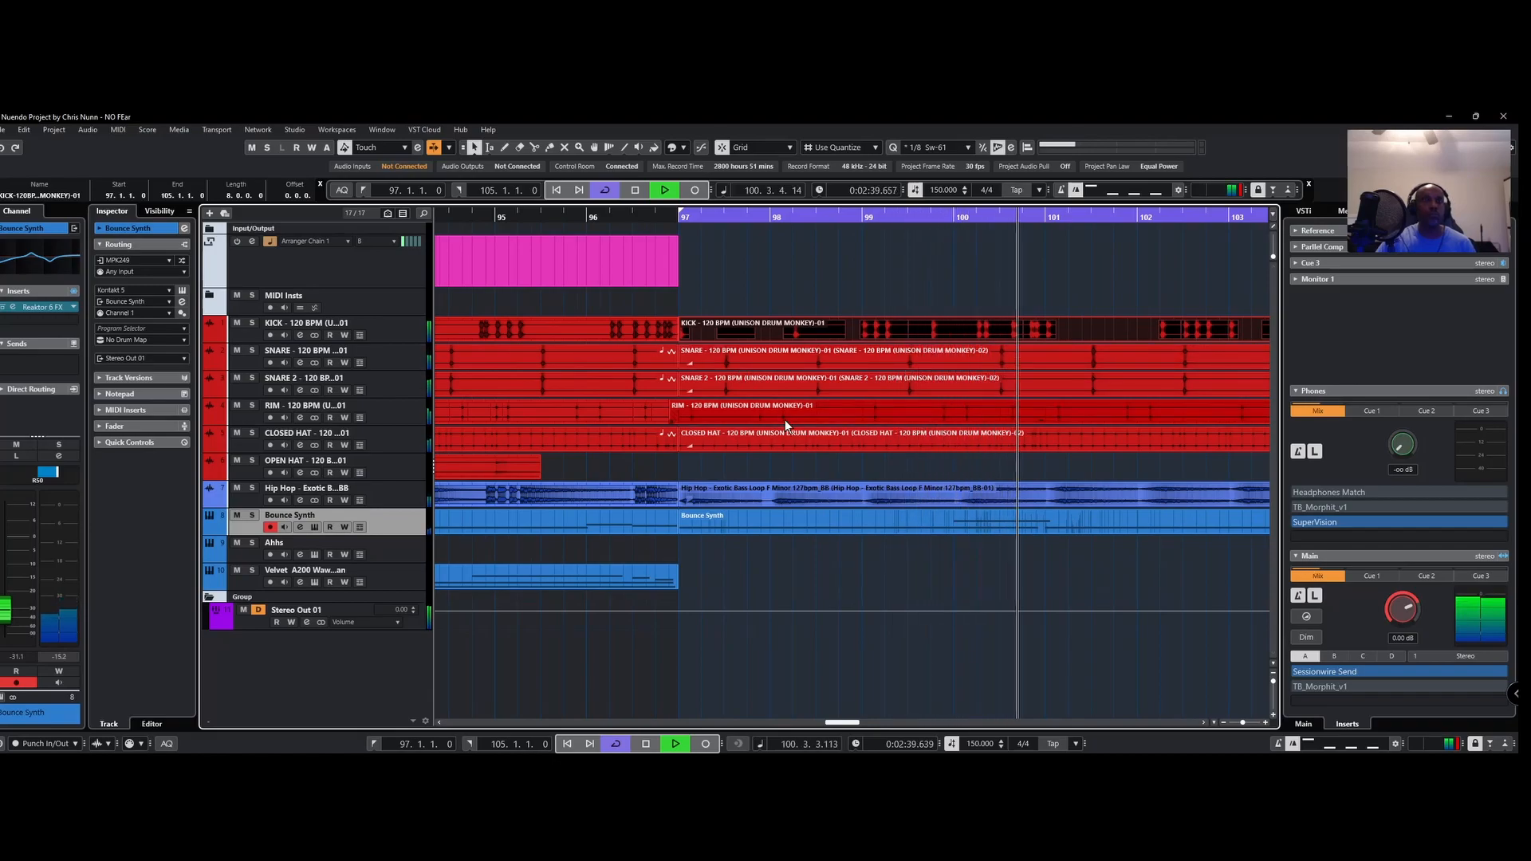
click(415, 549)
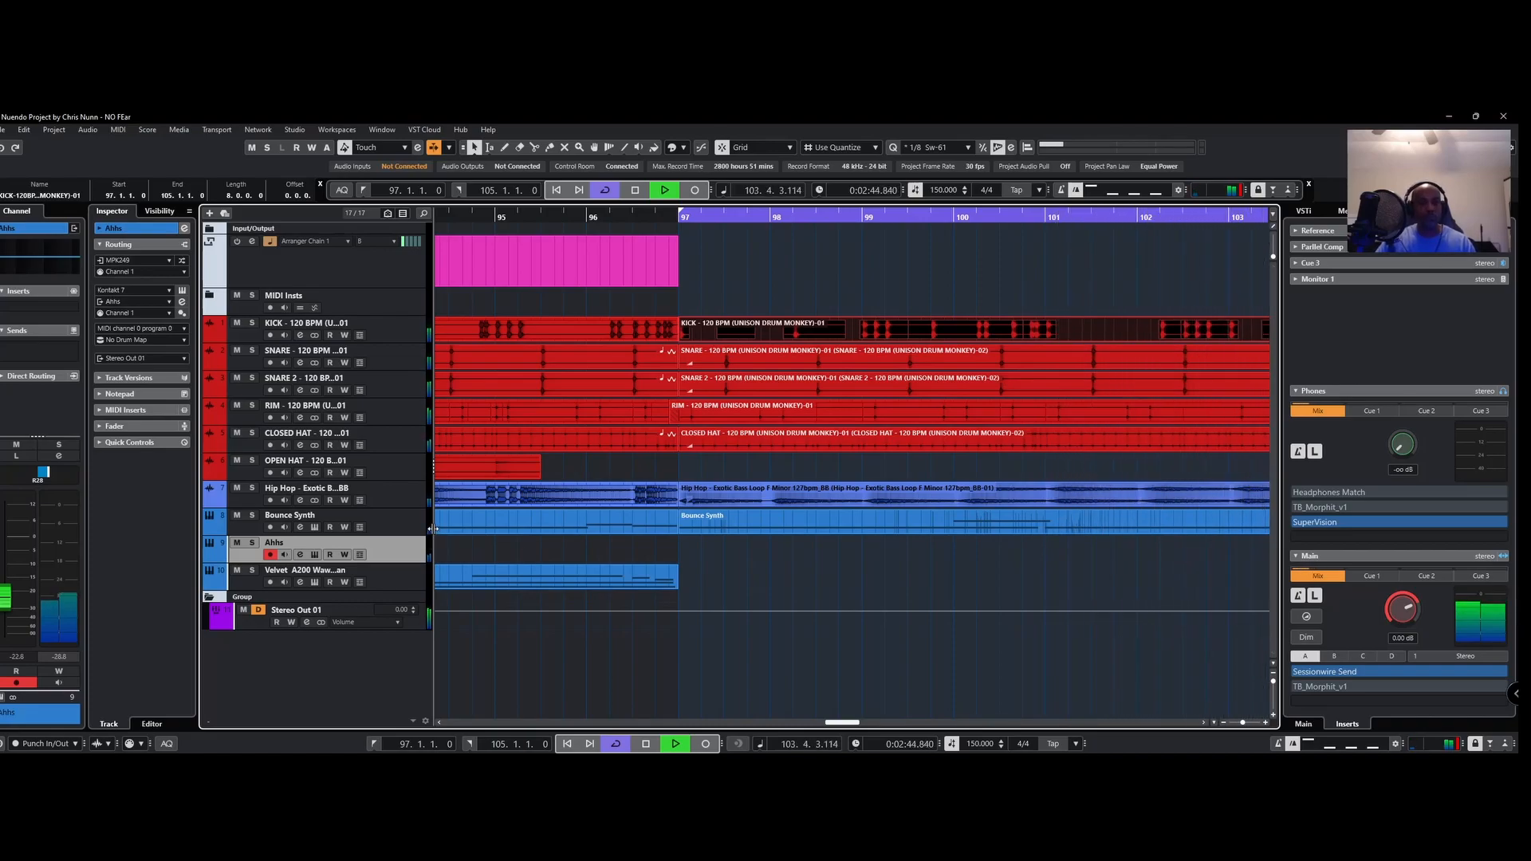
key(space)
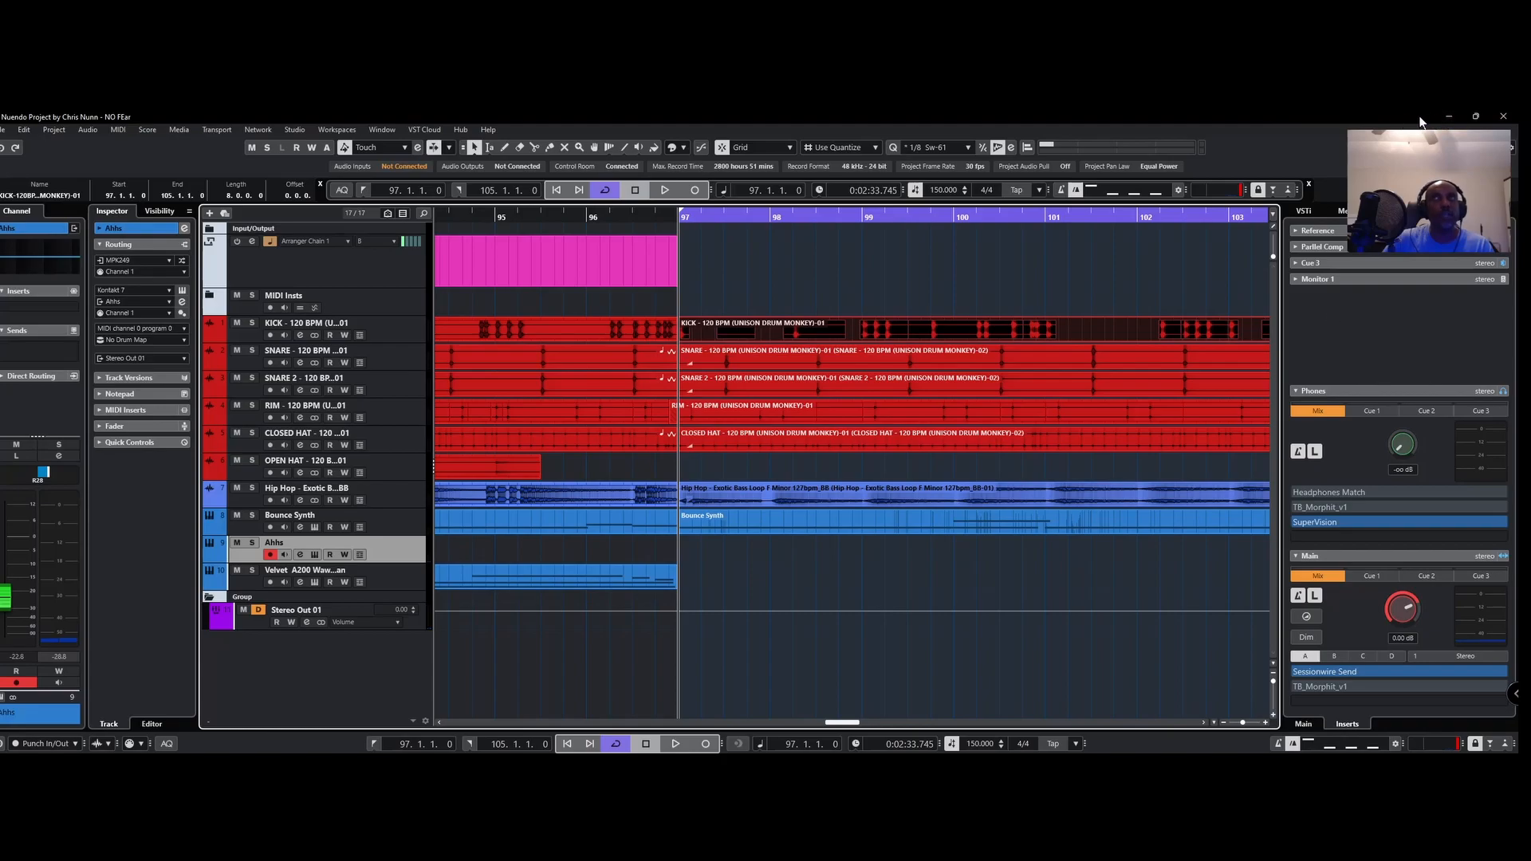
Step: Consult the Circle of Fifths image on the desktop, put it away and return to the maximized Nuendo project
drag(1422, 117, 1374, 351)
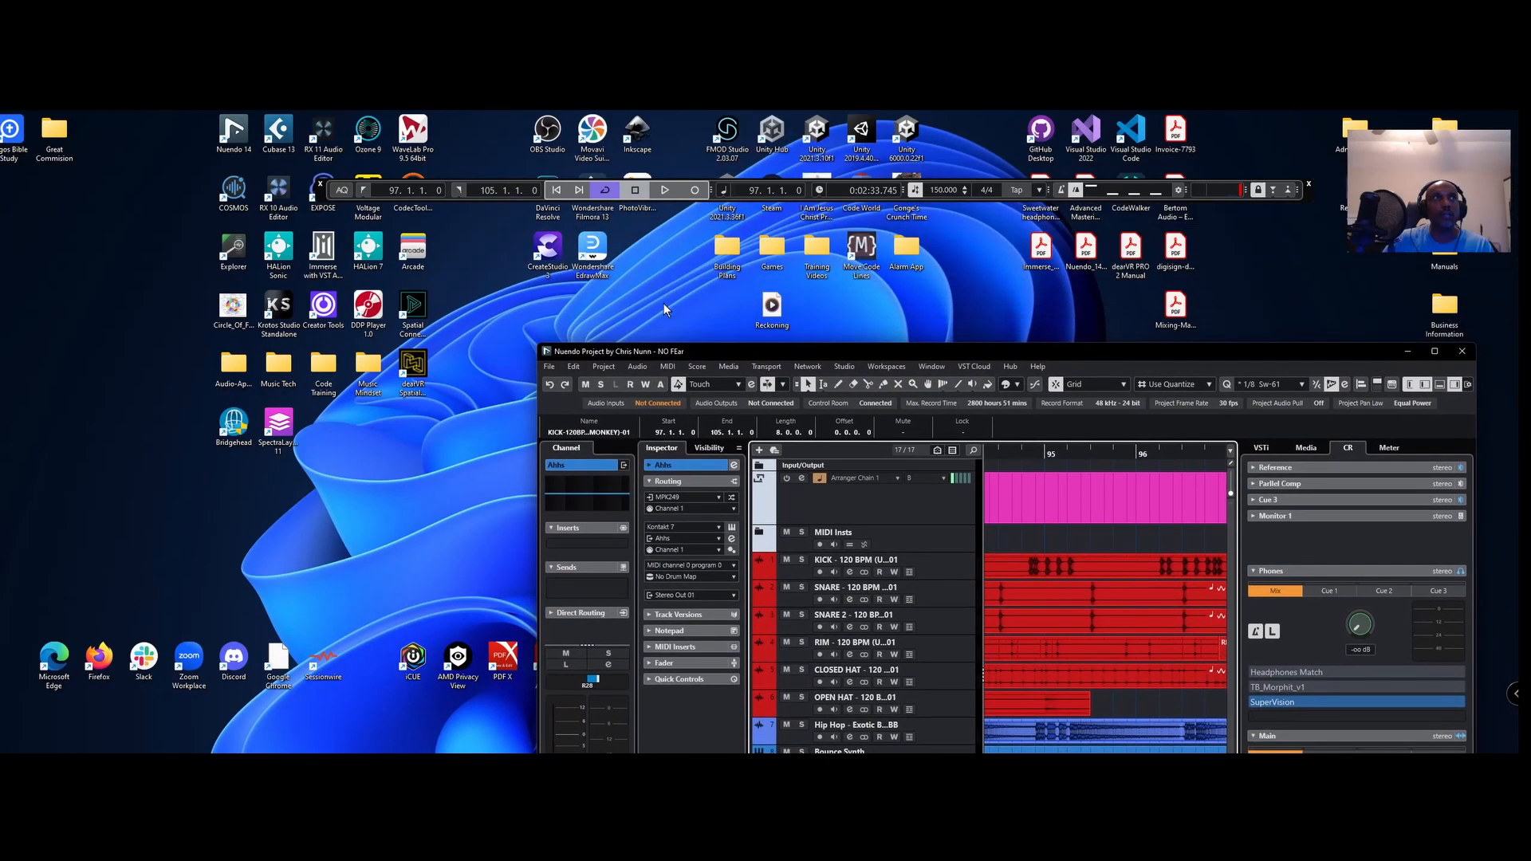
click(241, 321)
double_click(240, 320)
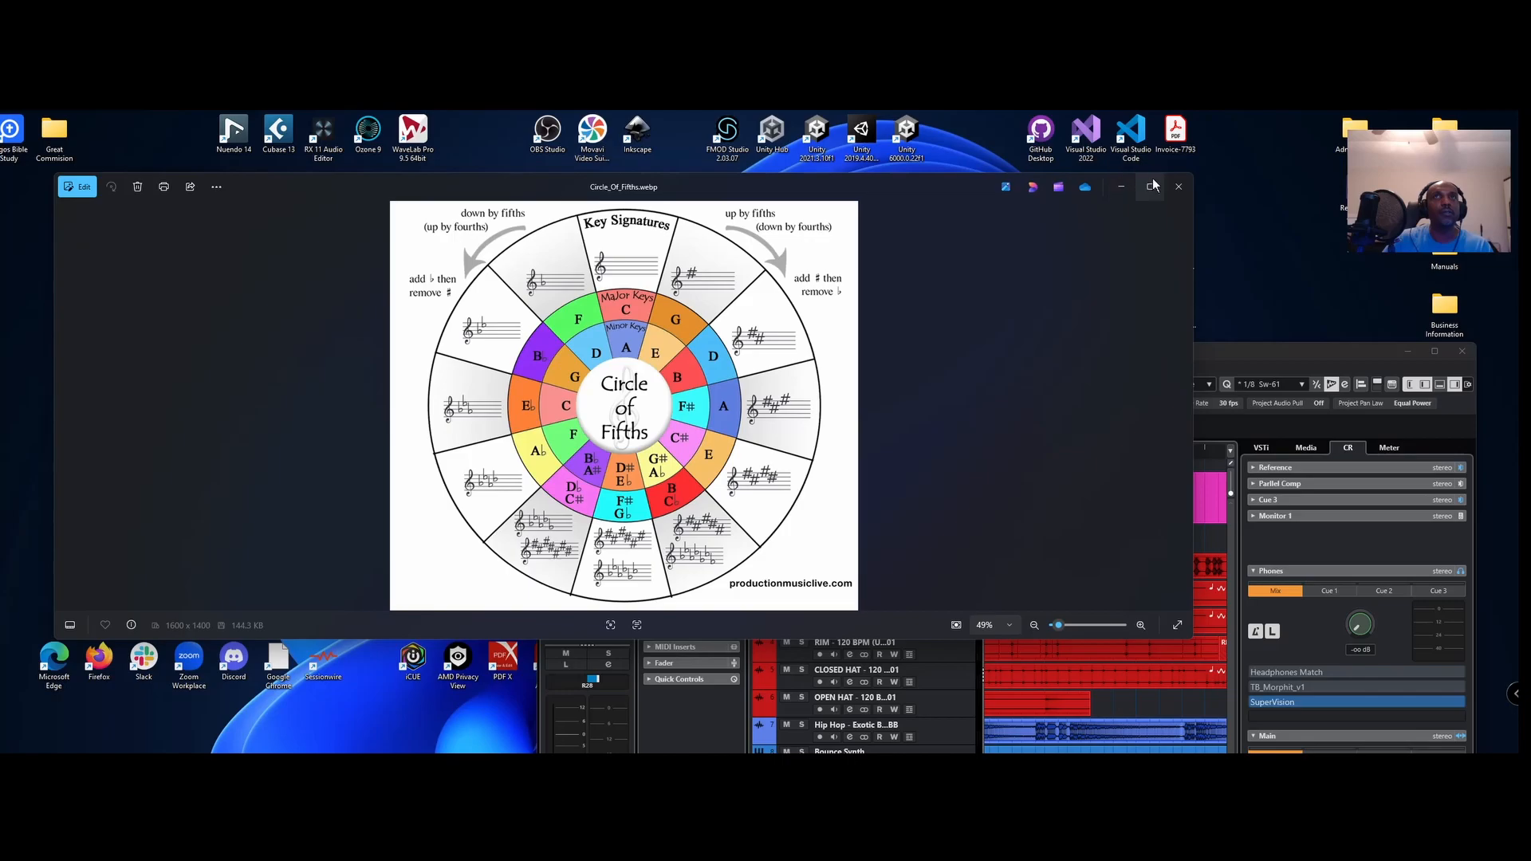
click(1121, 185)
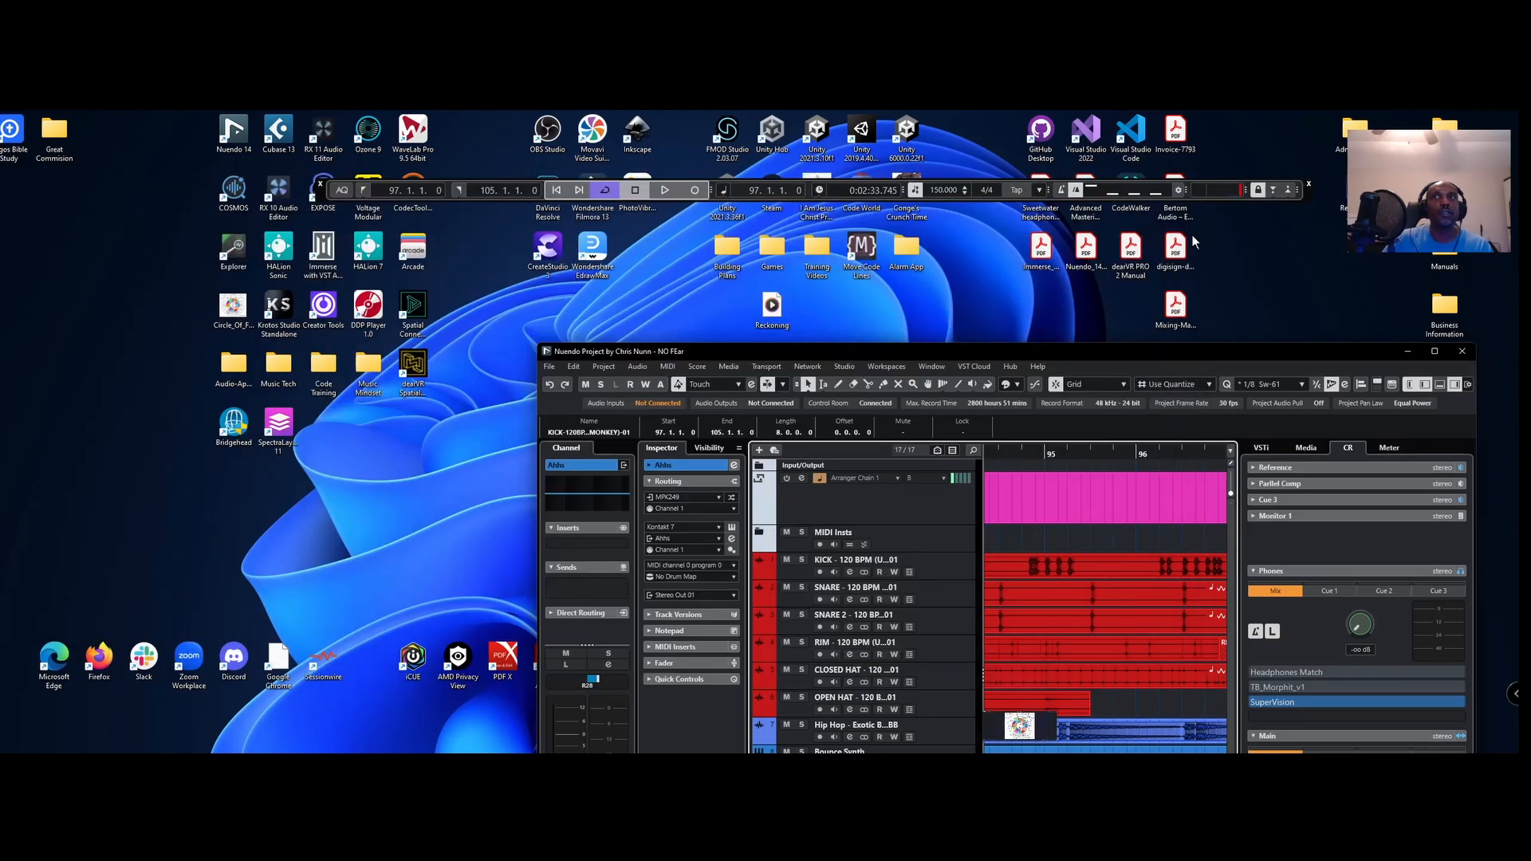
click(1433, 351)
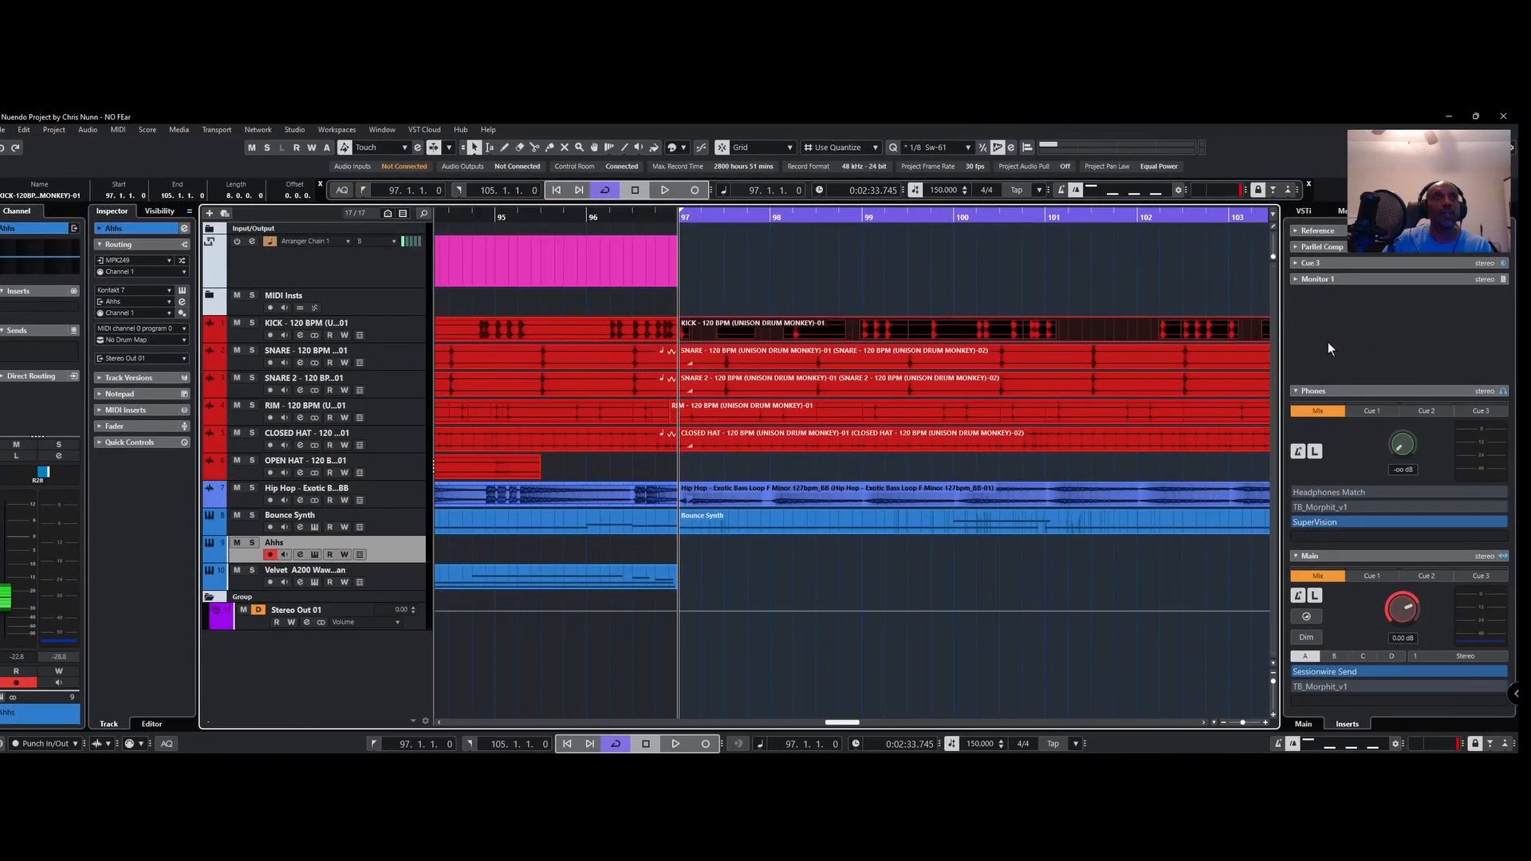
Step: Record a MIDI part on the Velvet A200 organ track across bars 97 to 105
click(405, 571)
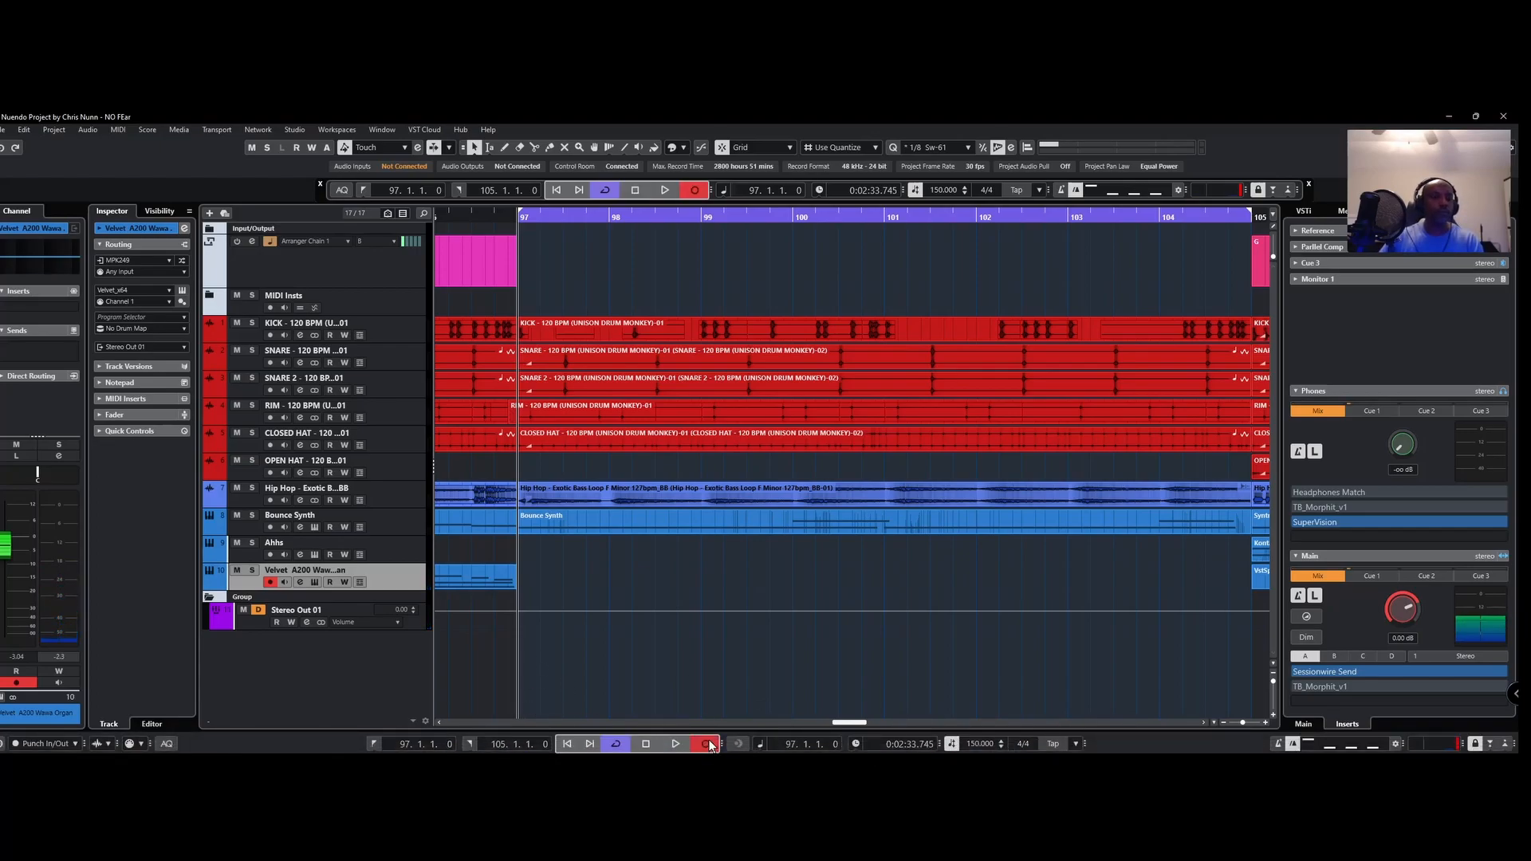
click(708, 744)
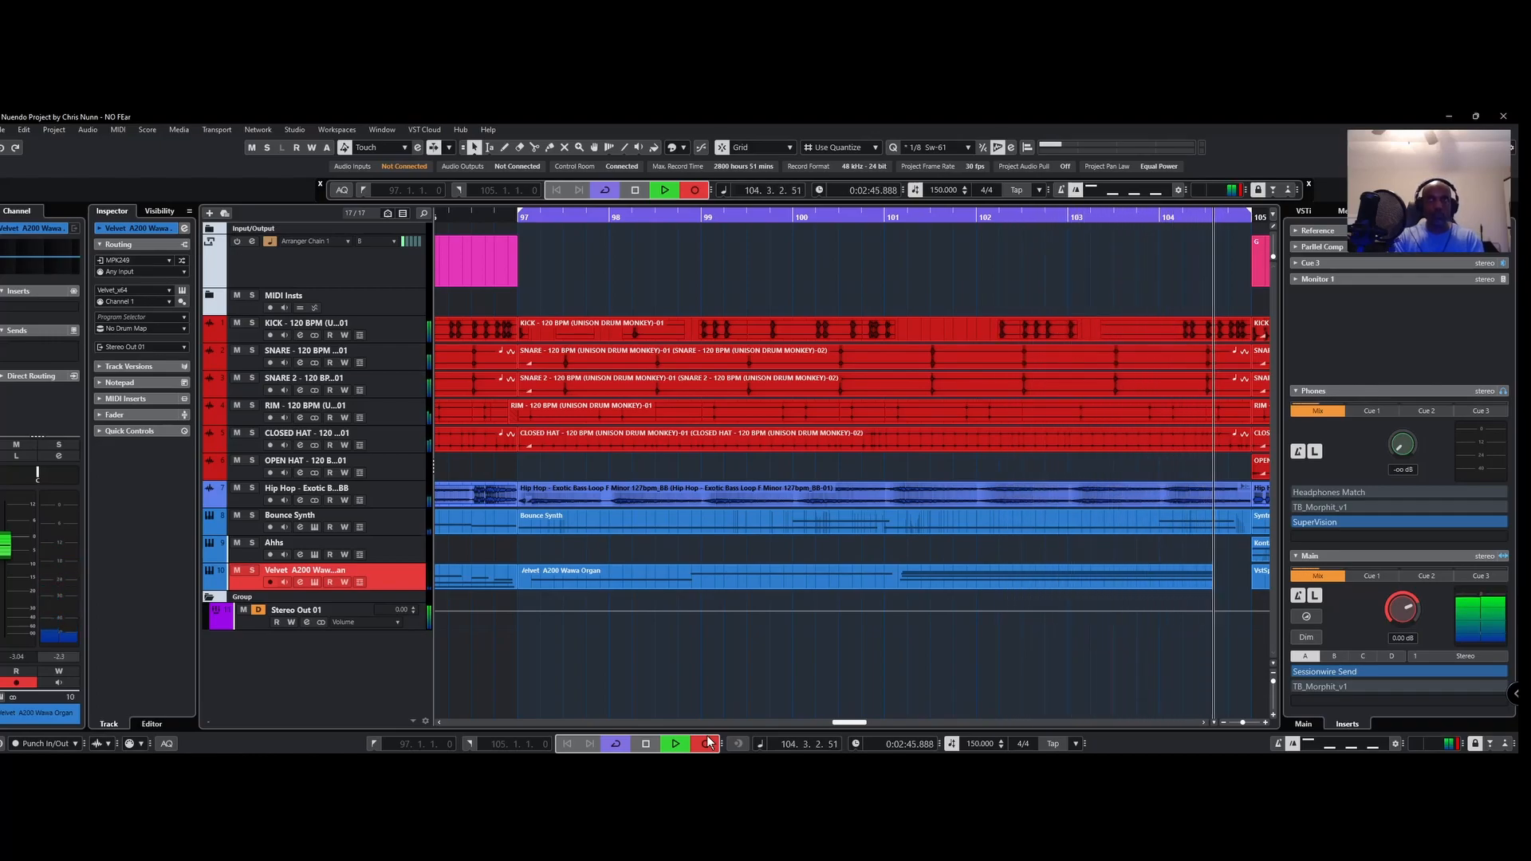
click(705, 743)
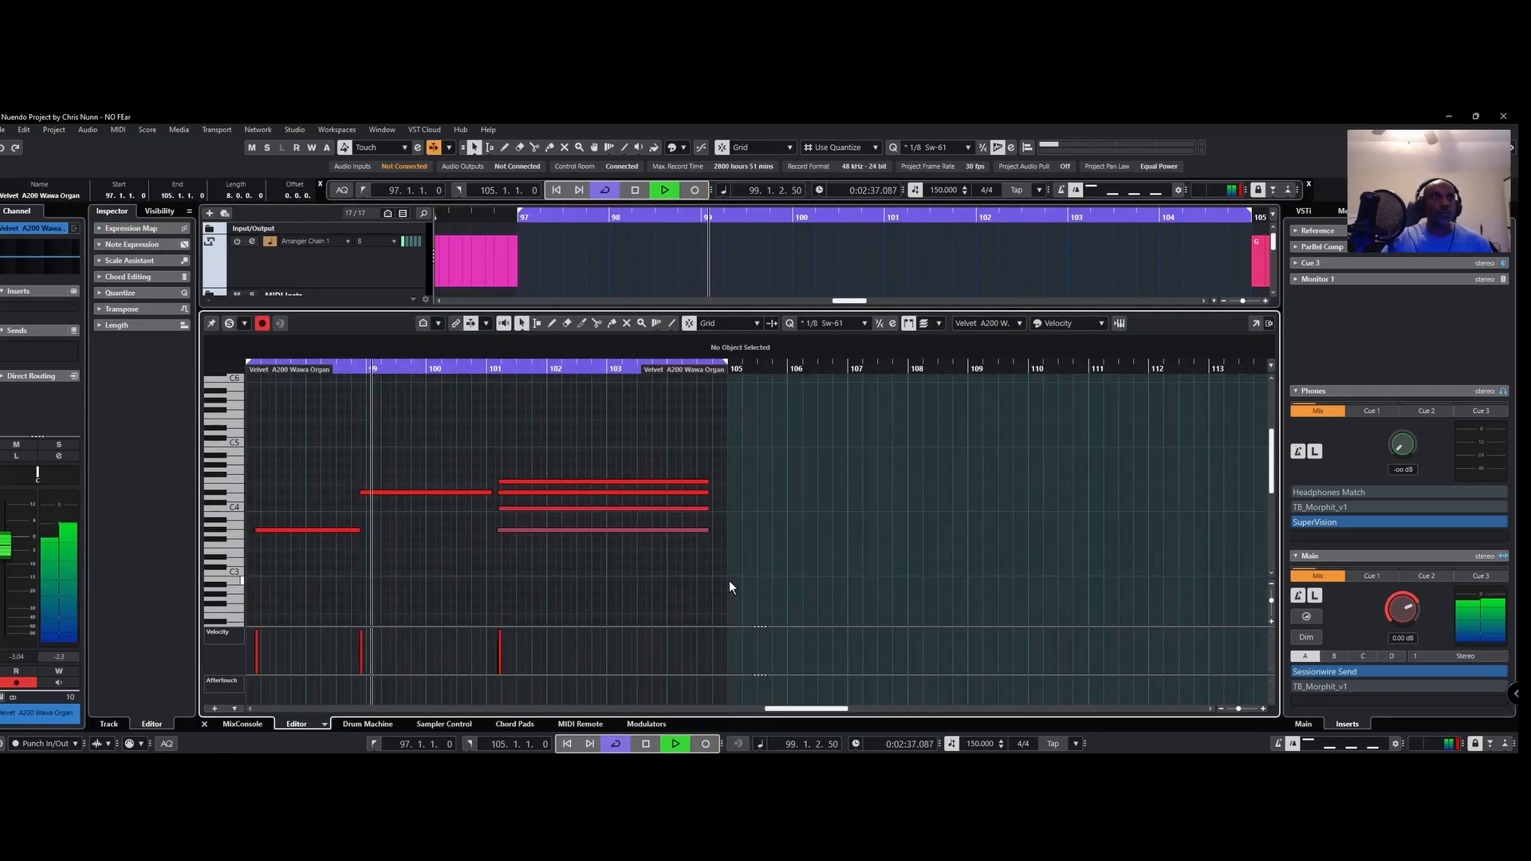
Step: Open the recorded organ part and shift all its notes earlier so the first one starts exactly on bar 97
double_click(728, 580)
drag(706, 452, 447, 586)
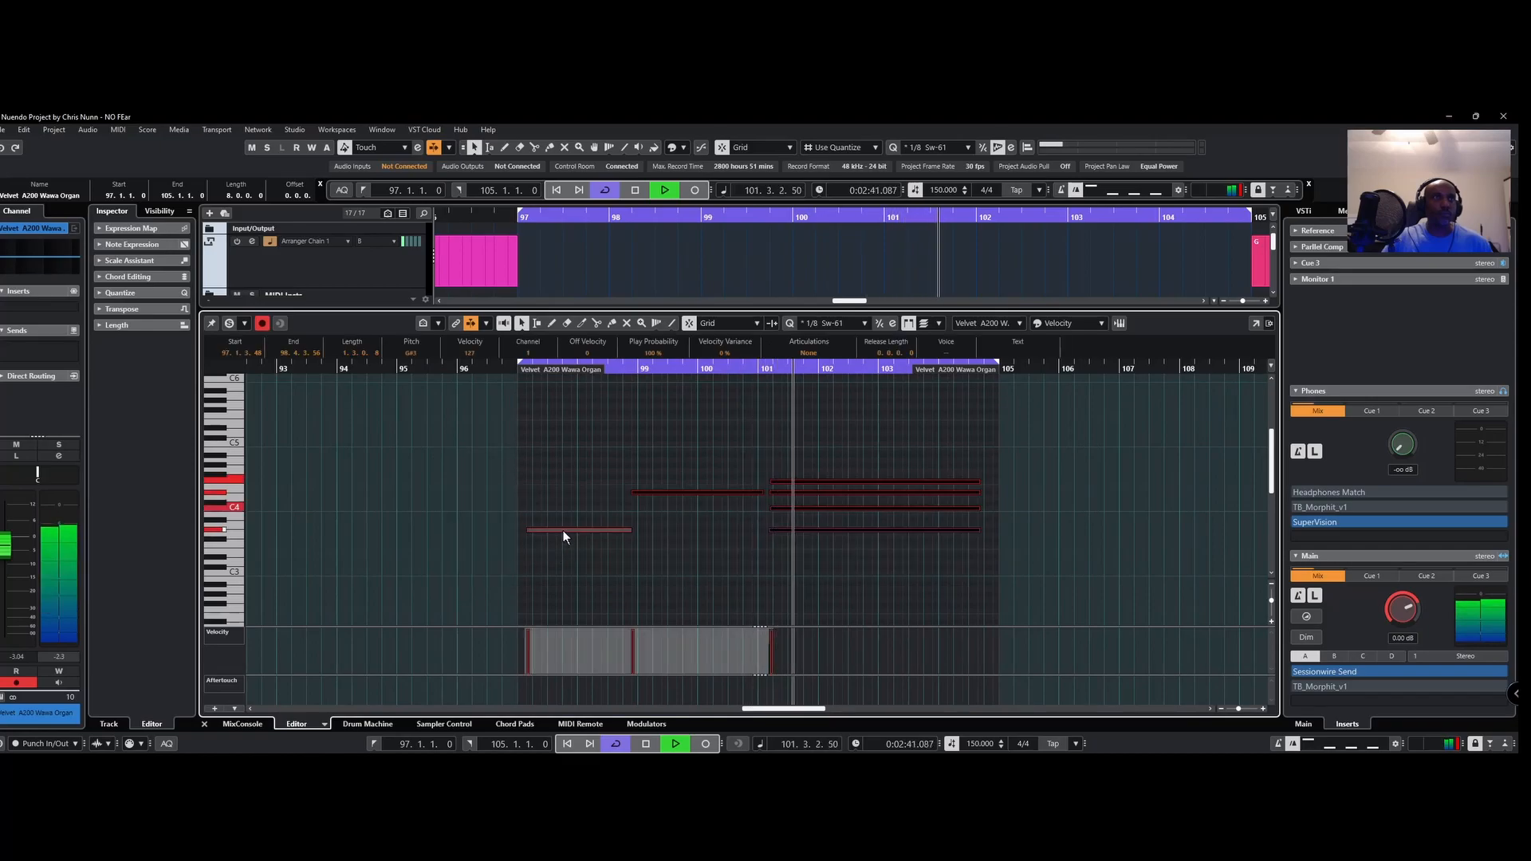
drag(559, 531, 556, 531)
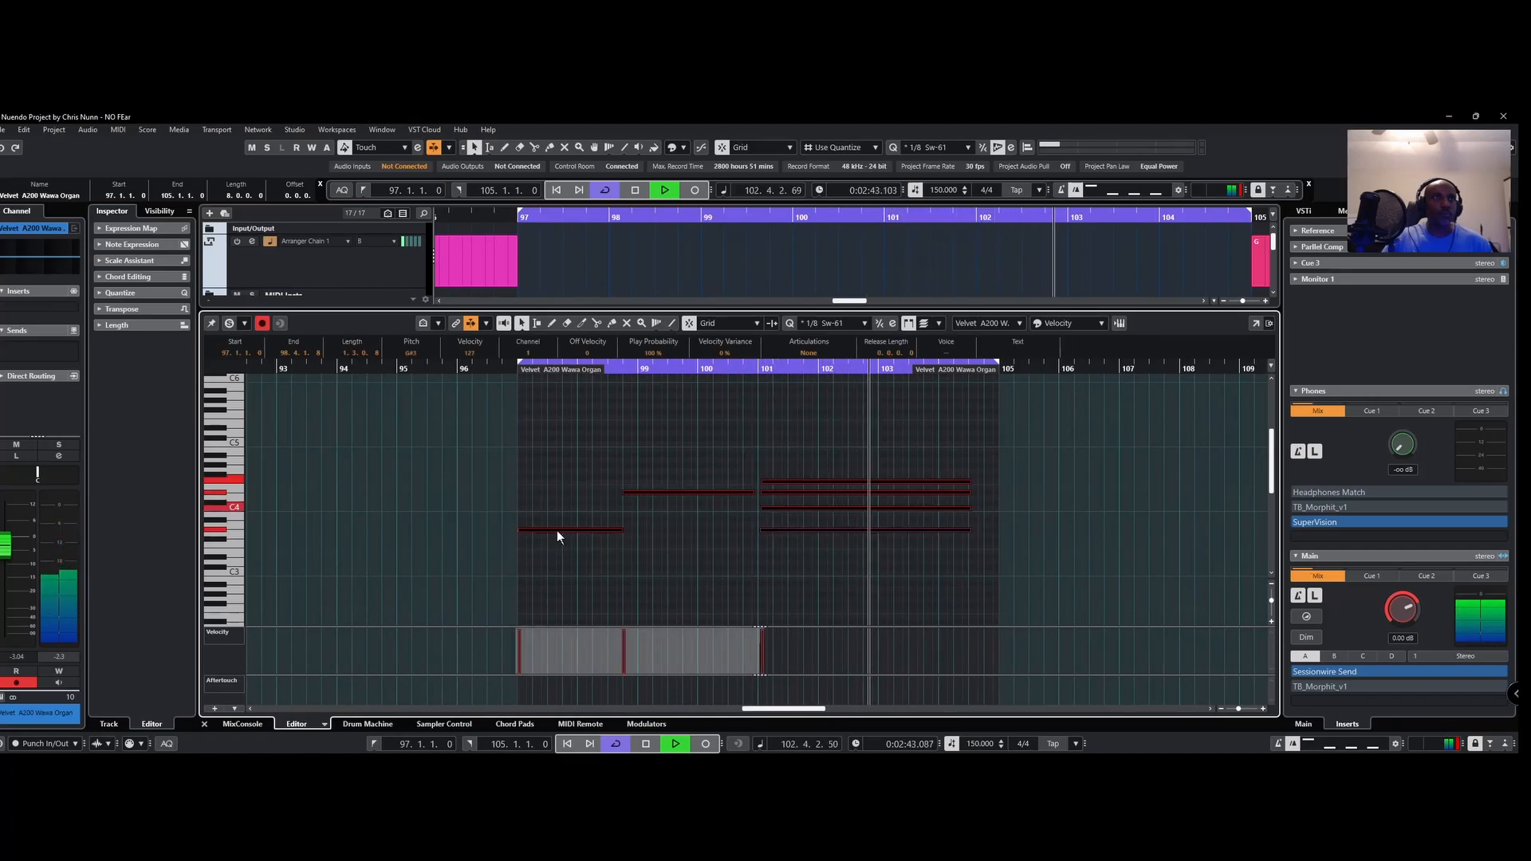
click(645, 534)
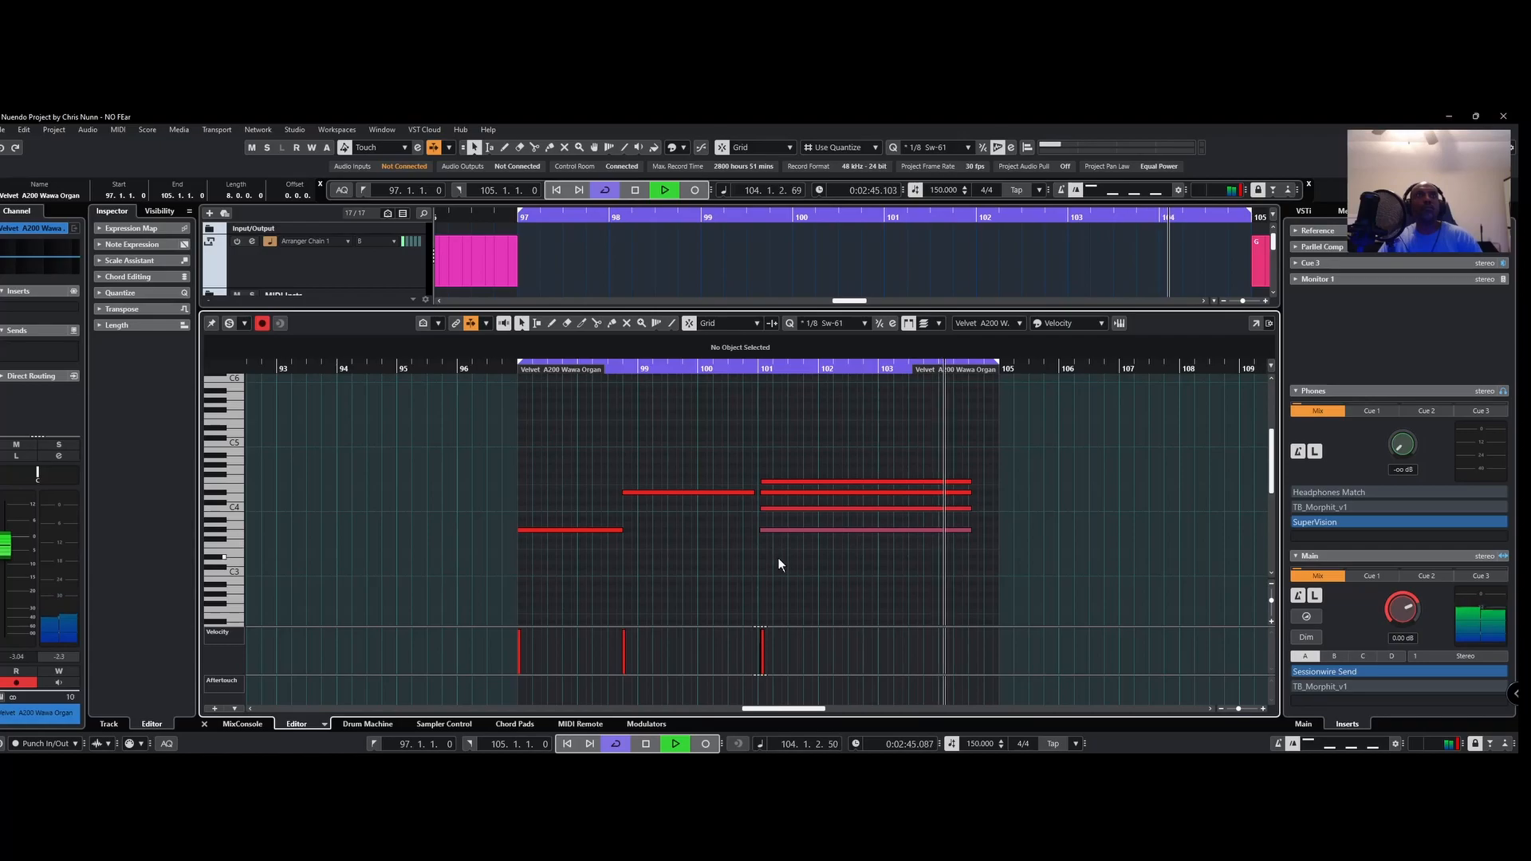
Step: Quantize the organ's chord notes at bar 101 using the 1/8 Sw-61 preset
key(ctrl+a)
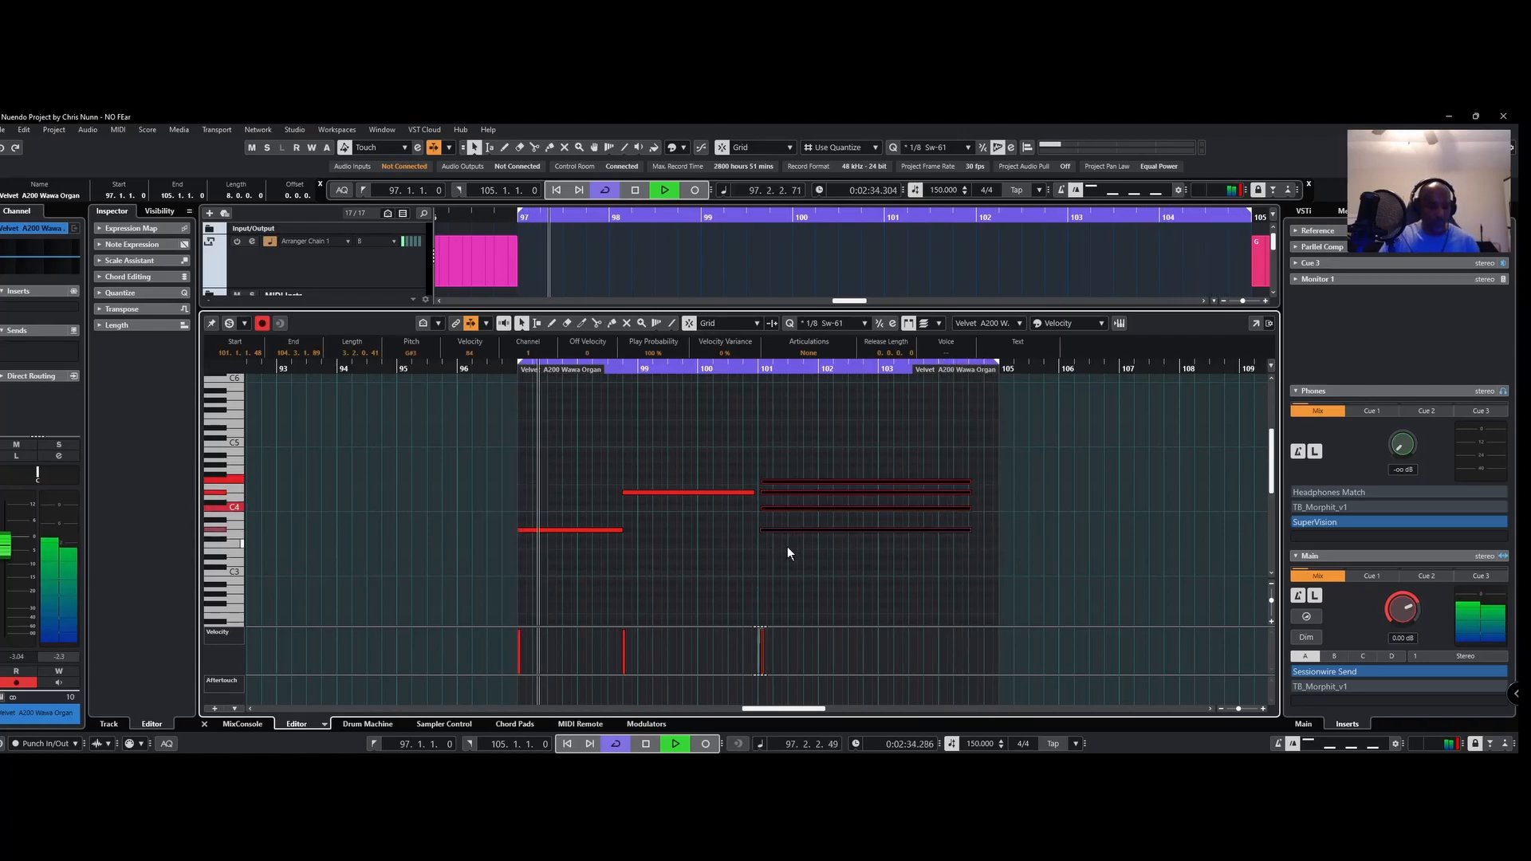
click(791, 323)
click(825, 433)
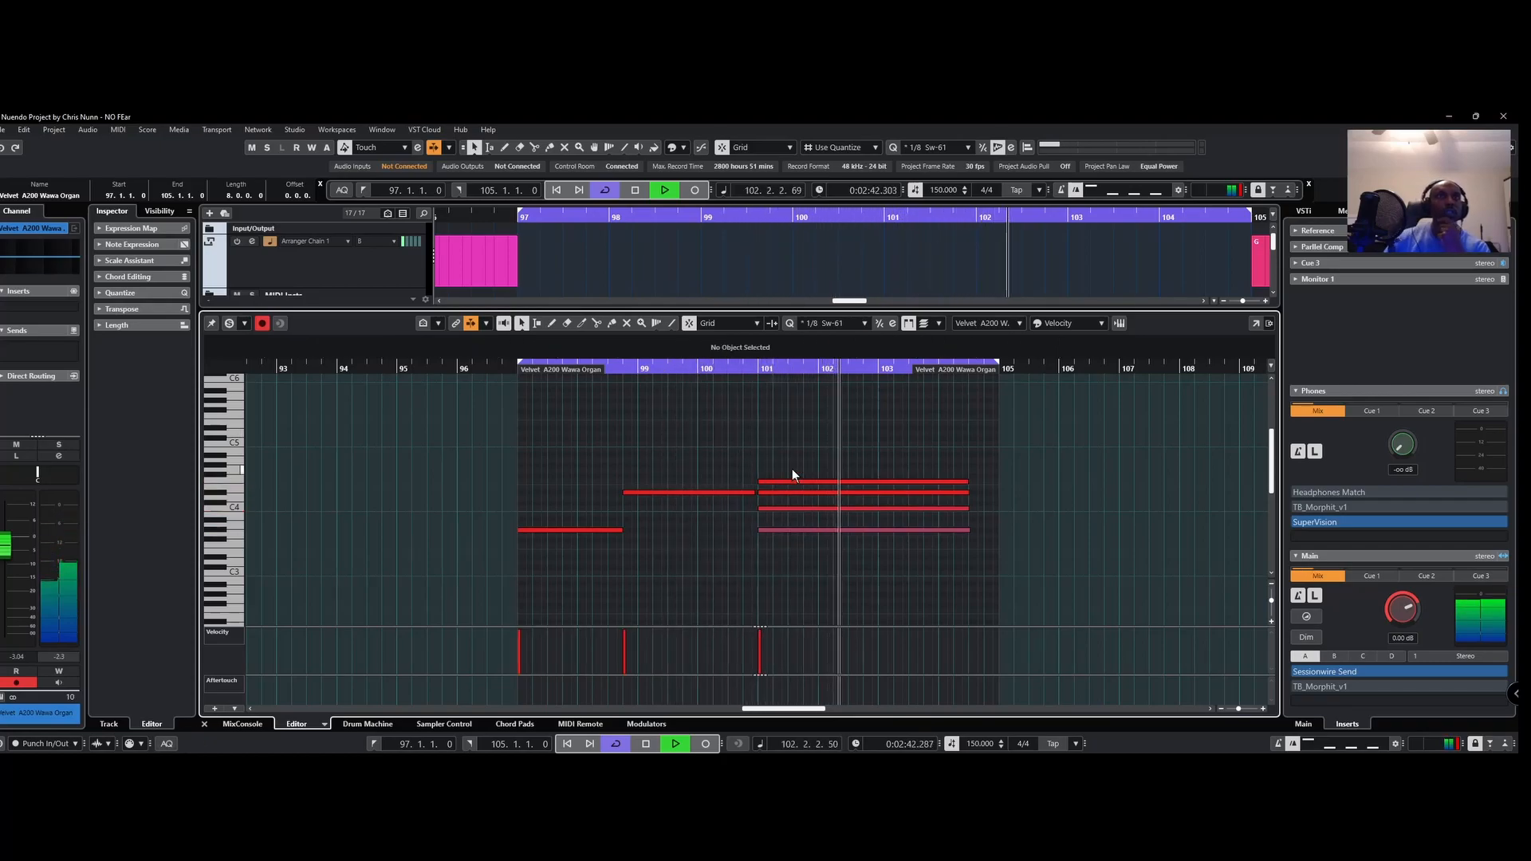
Step: Raise the bar 101 chord's C4 to C5, lower its F4 by an octave, and close the organ editor
click(824, 509)
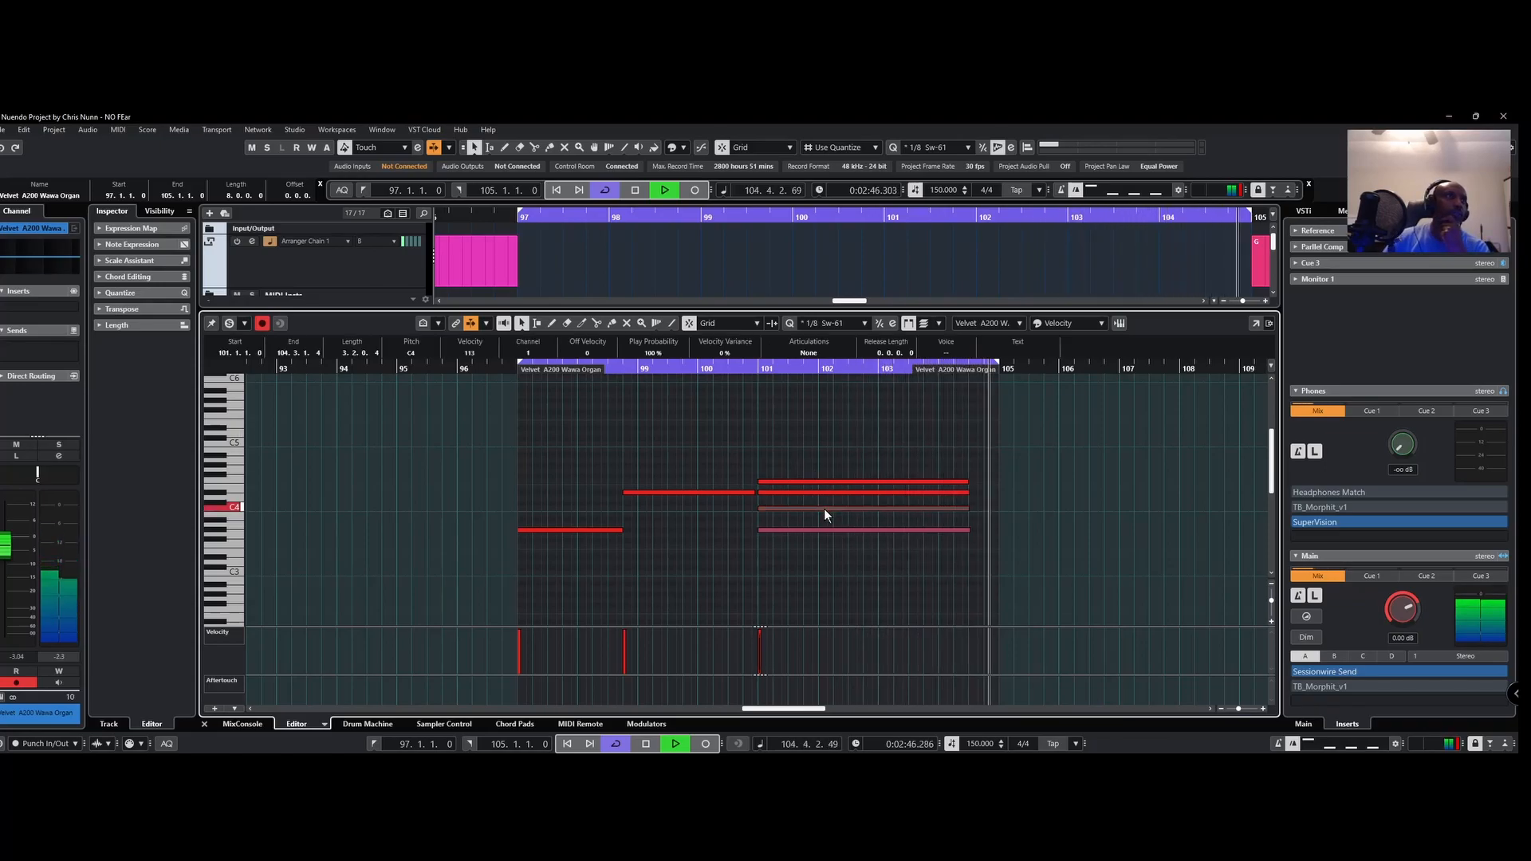
drag(824, 509, 821, 448)
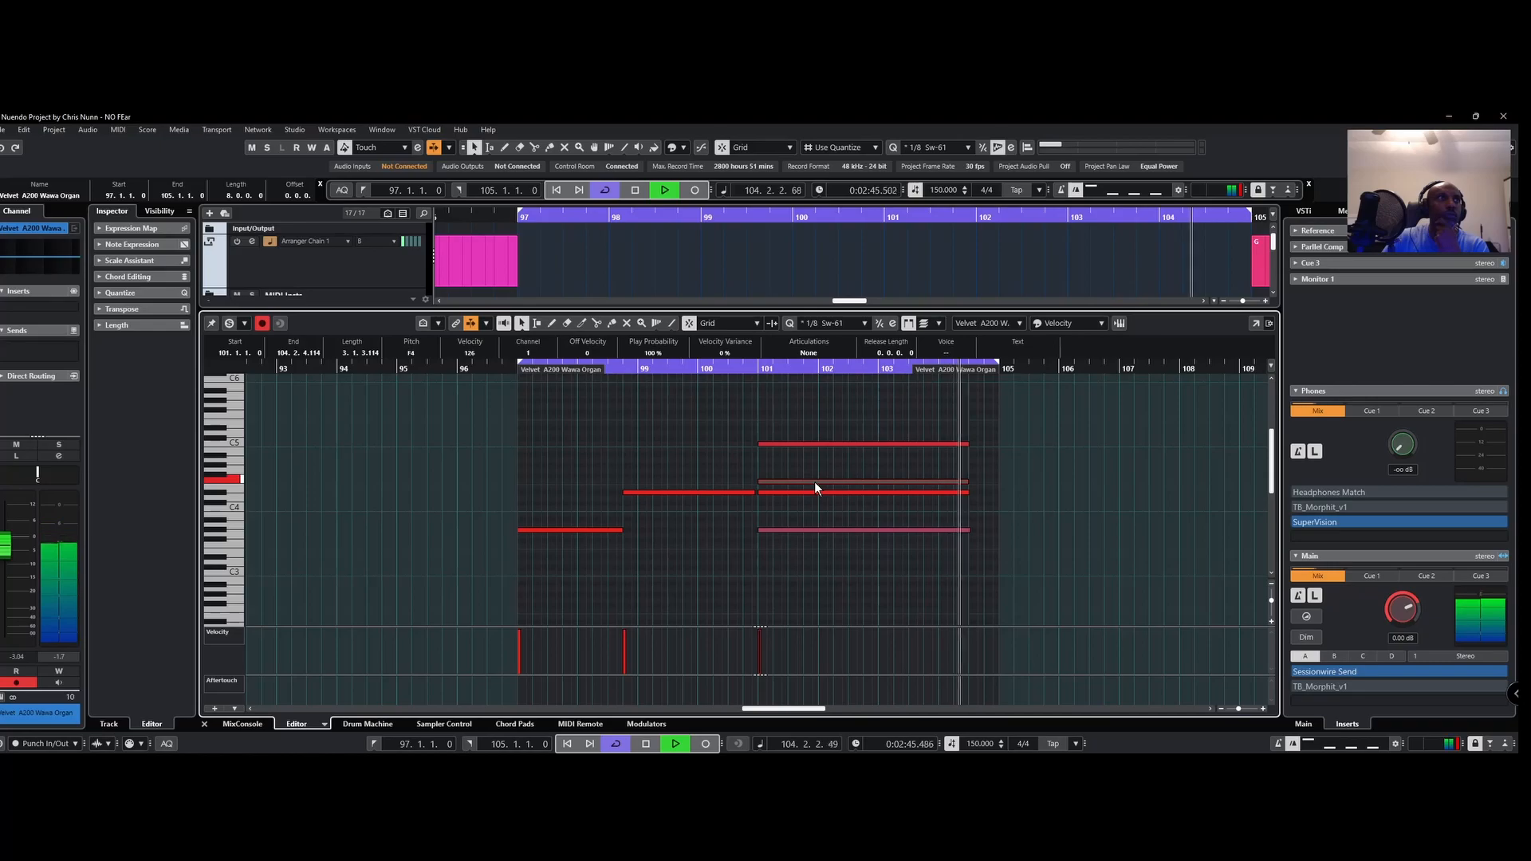
drag(815, 483, 815, 545)
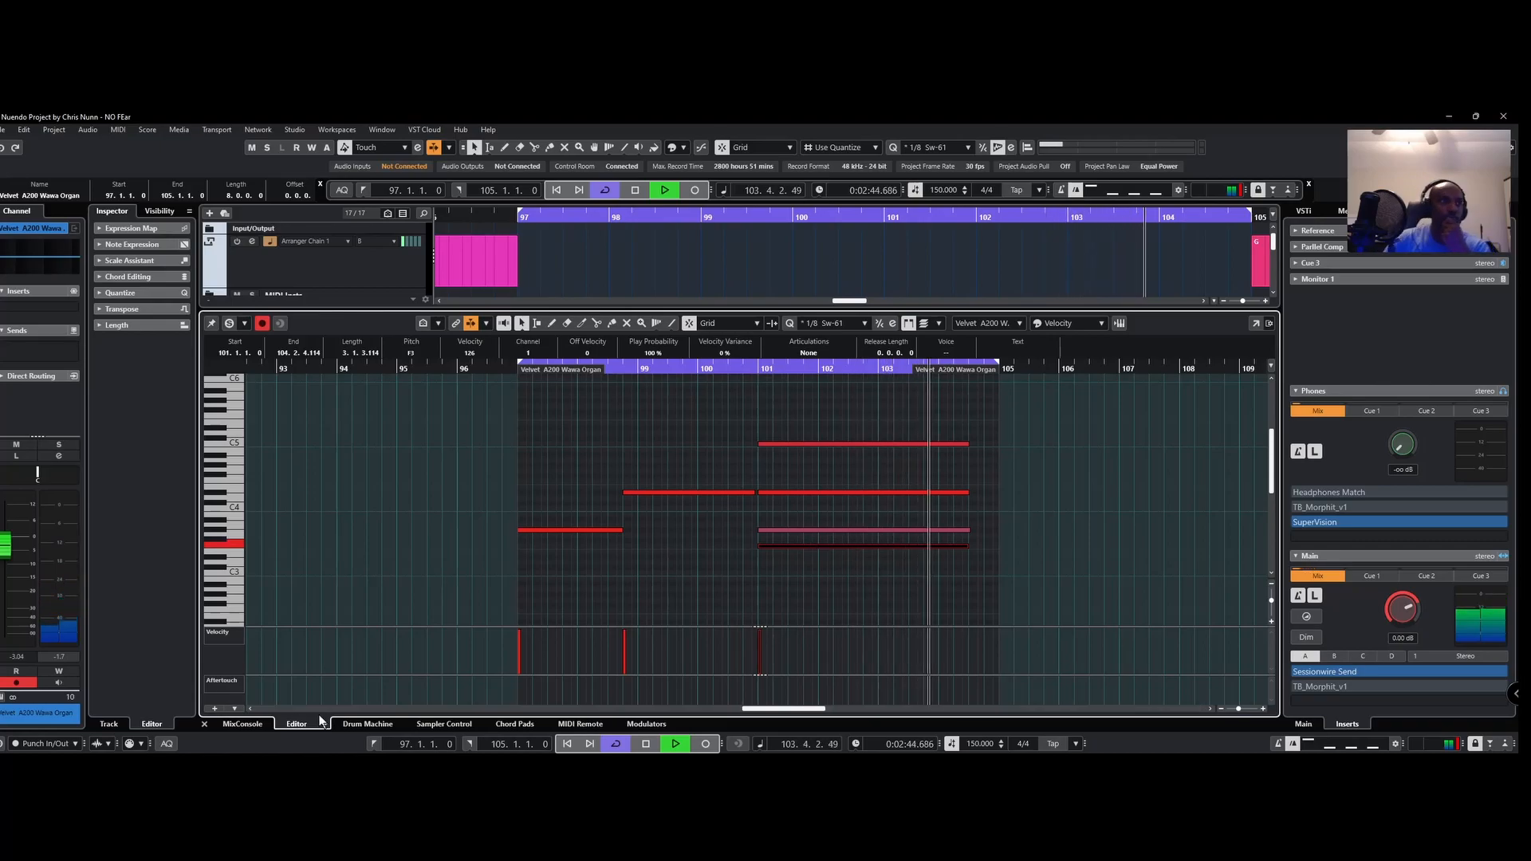
click(205, 723)
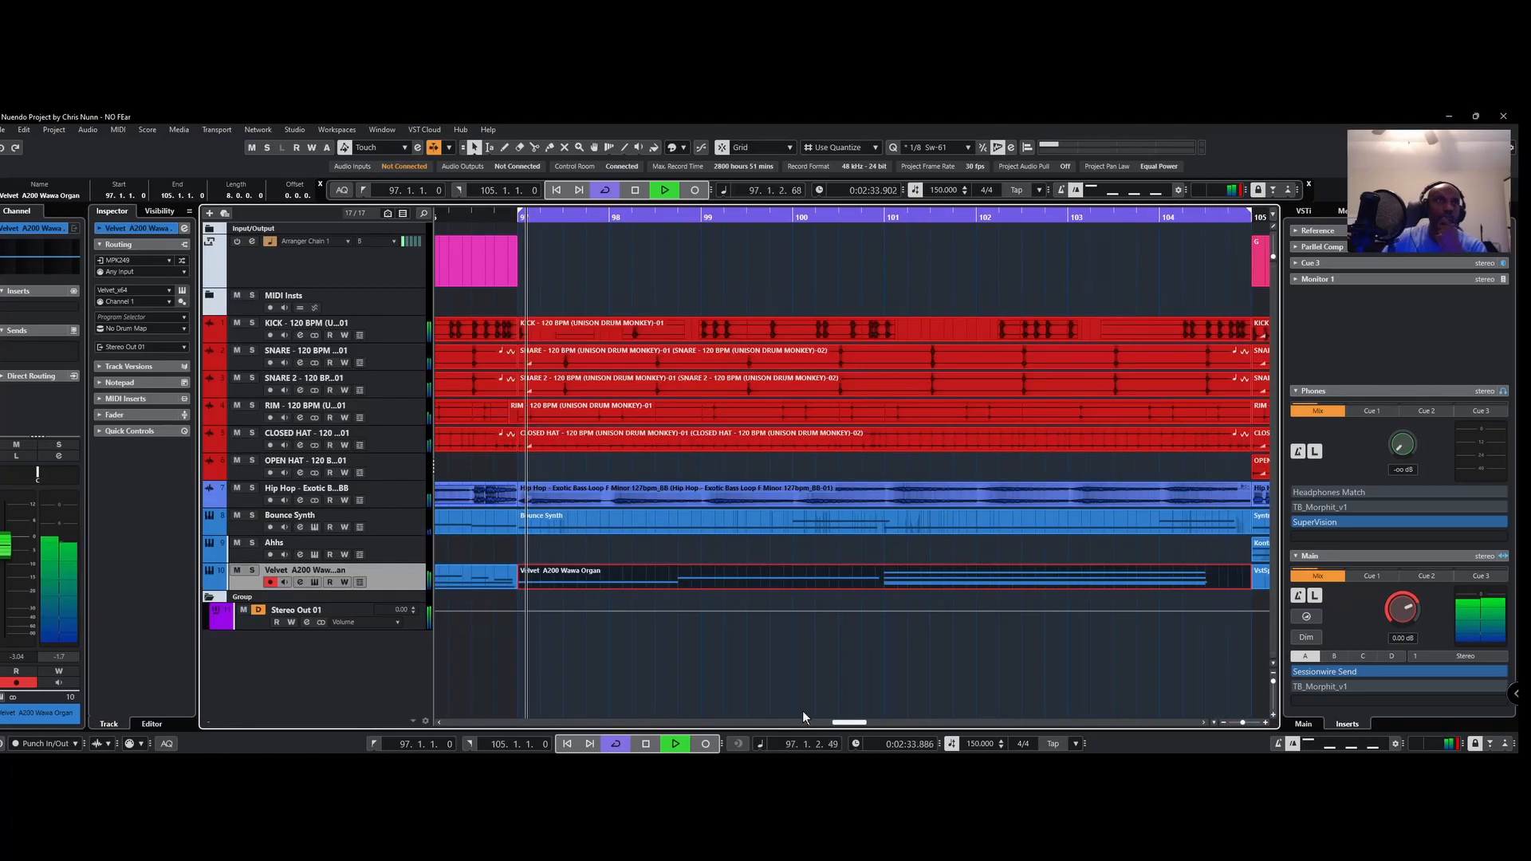
Step: Record a MIDI part on the Ahhs track across bars 97 to 105
click(412, 548)
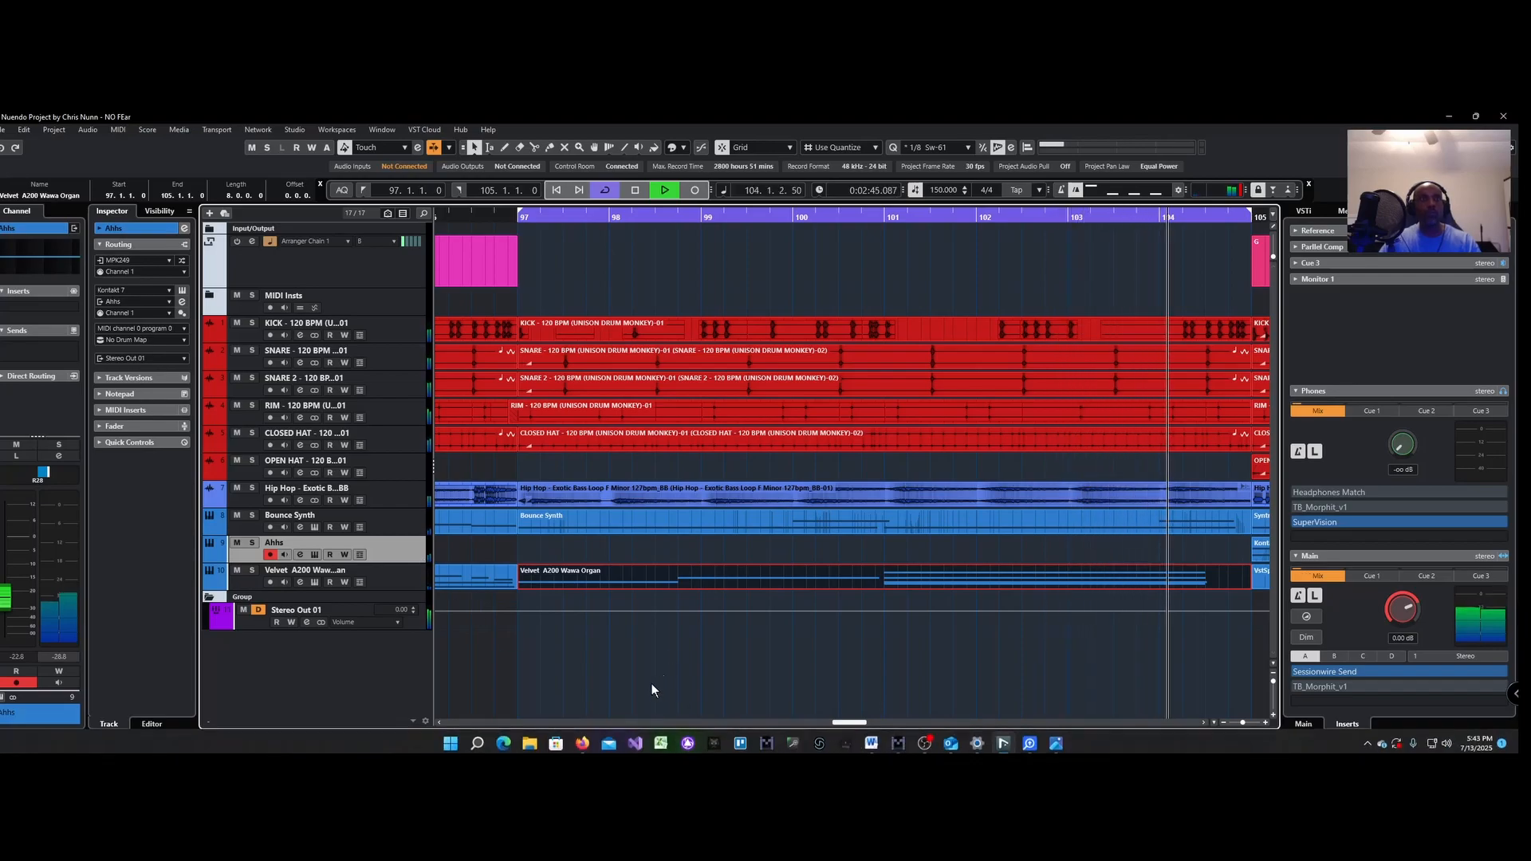
click(644, 743)
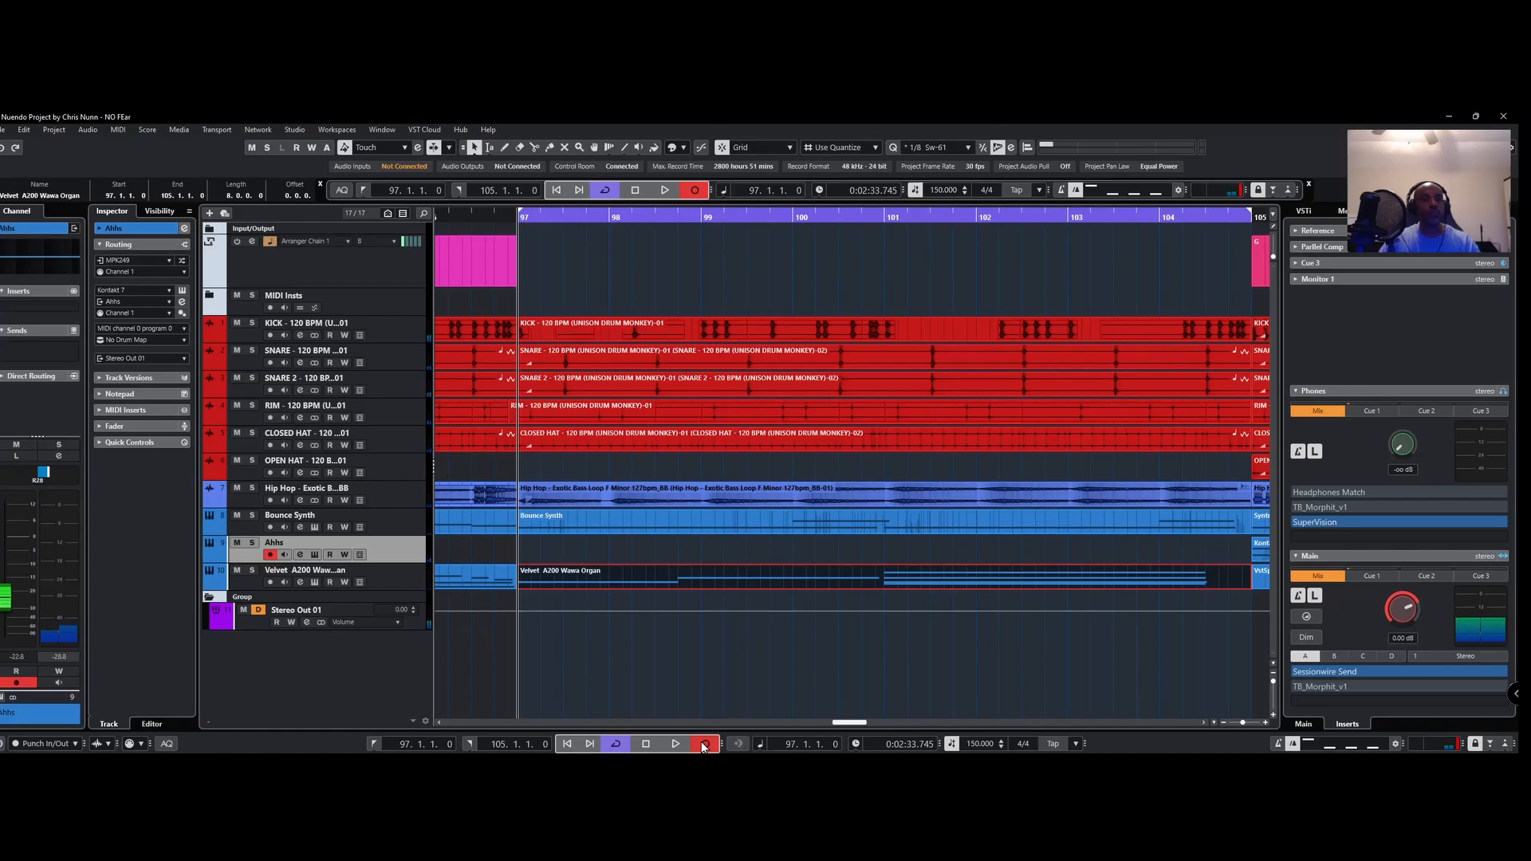
click(703, 744)
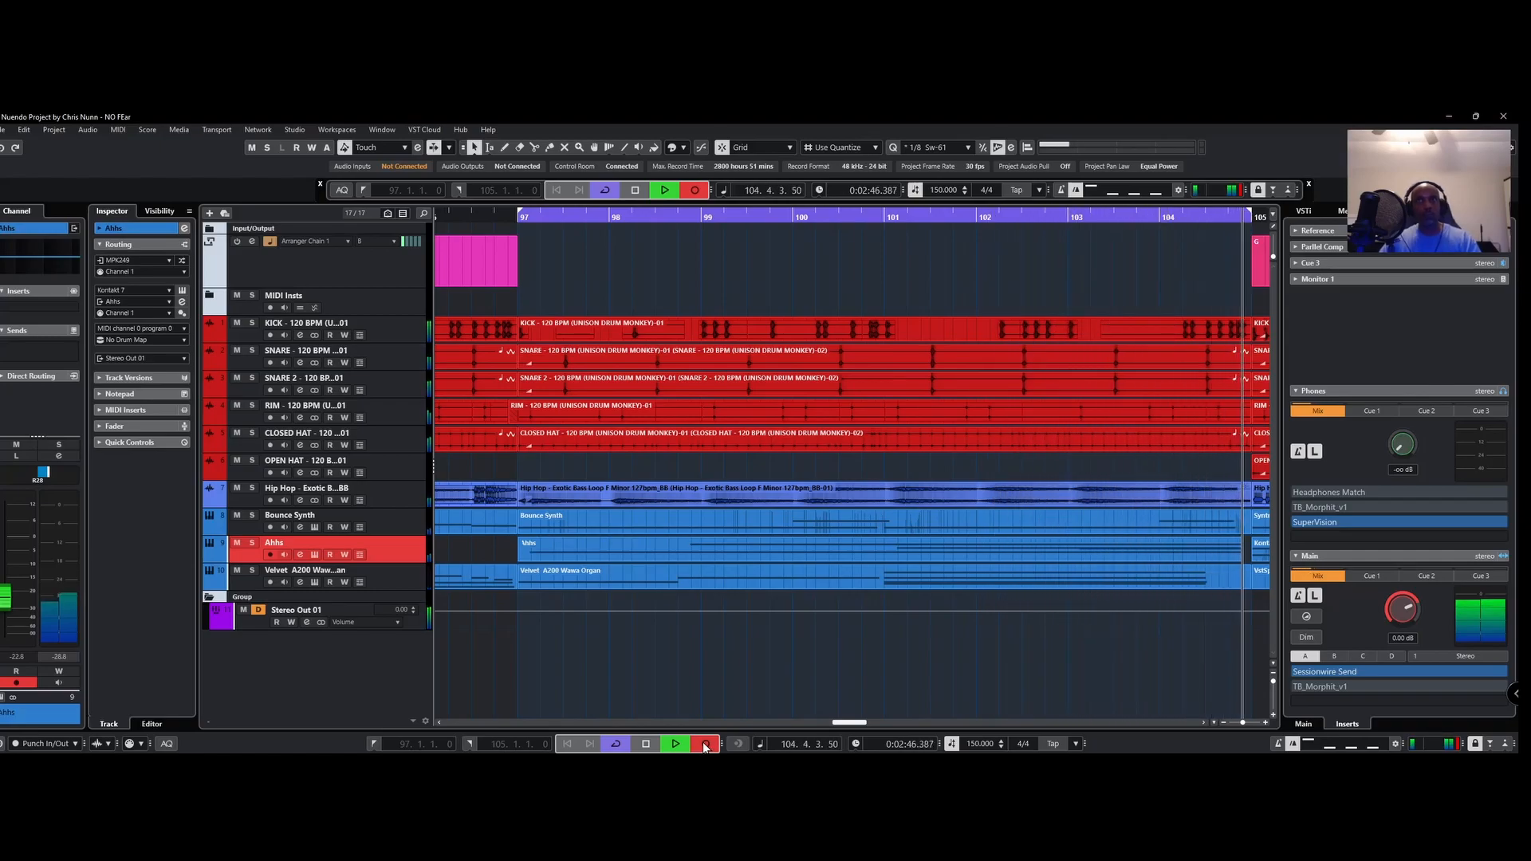
click(705, 747)
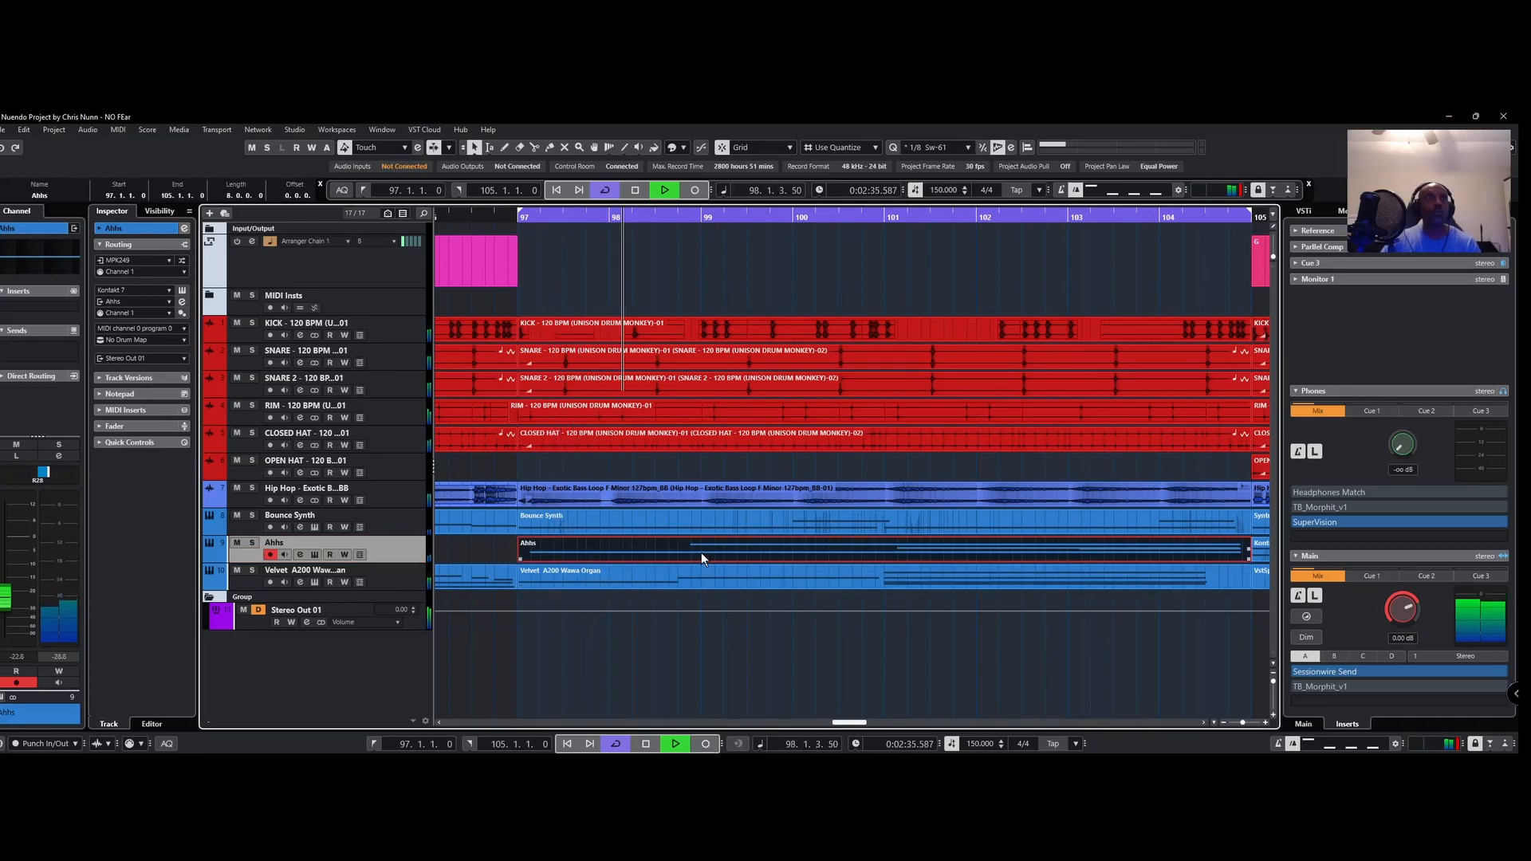
Step: Open the recorded Ahhs part and shift all its notes earlier so the first one starts exactly on bar 97
double_click(701, 552)
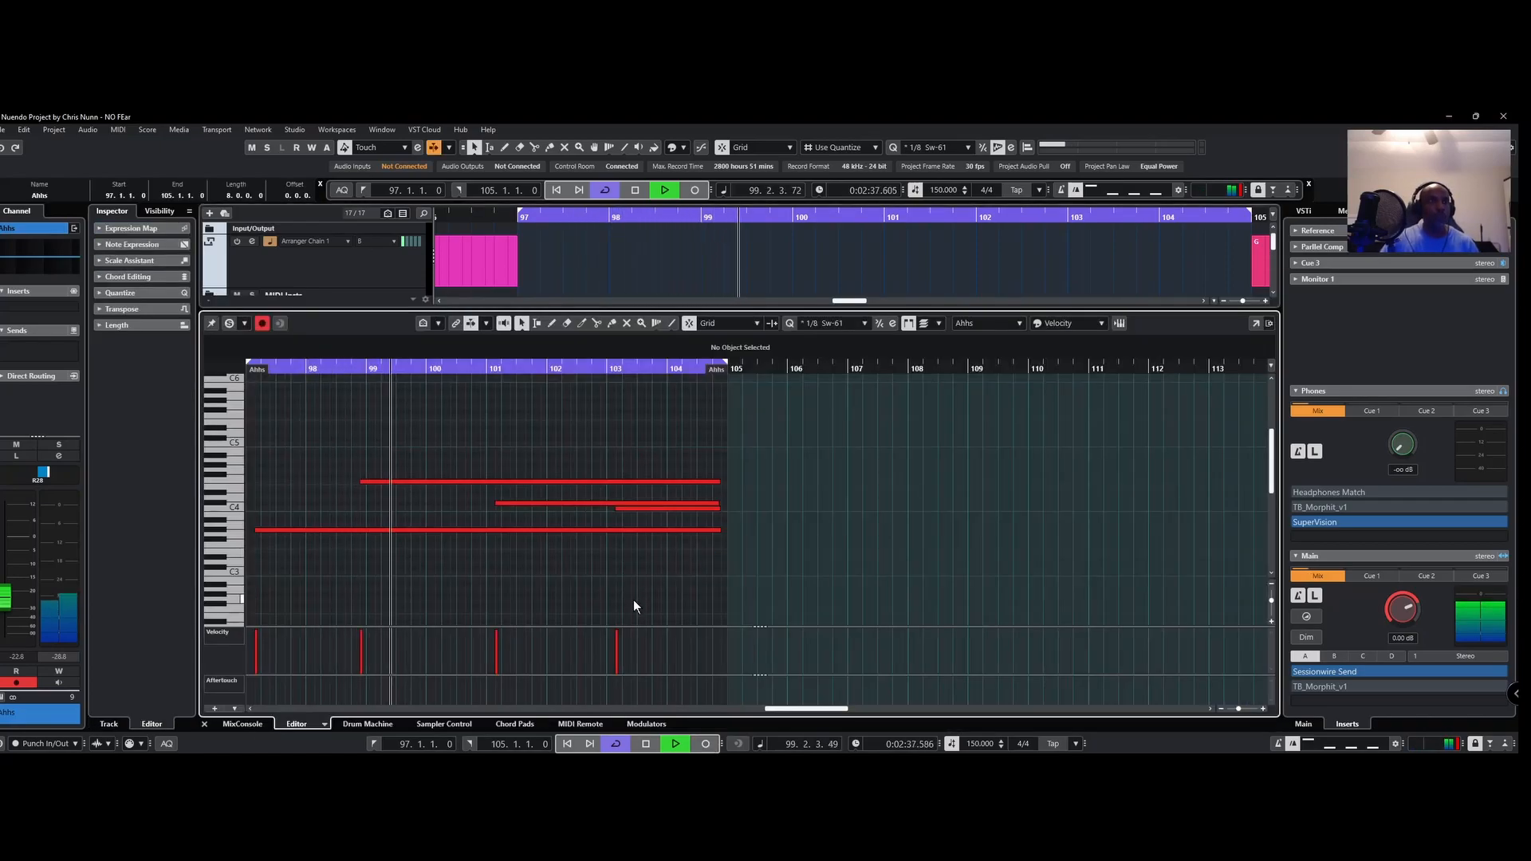
key(ctrl+a)
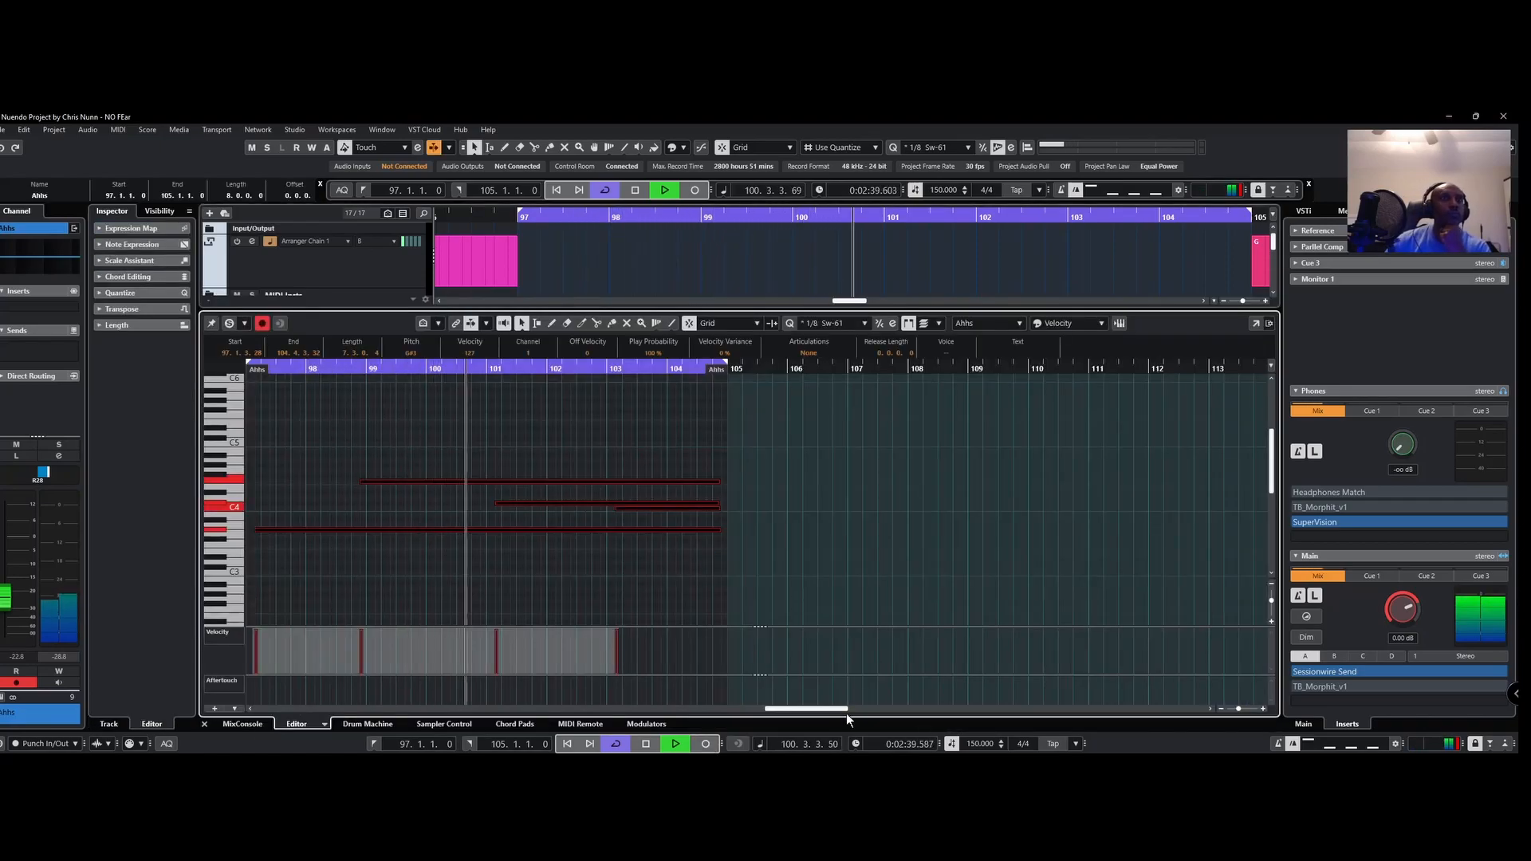
drag(837, 708, 829, 708)
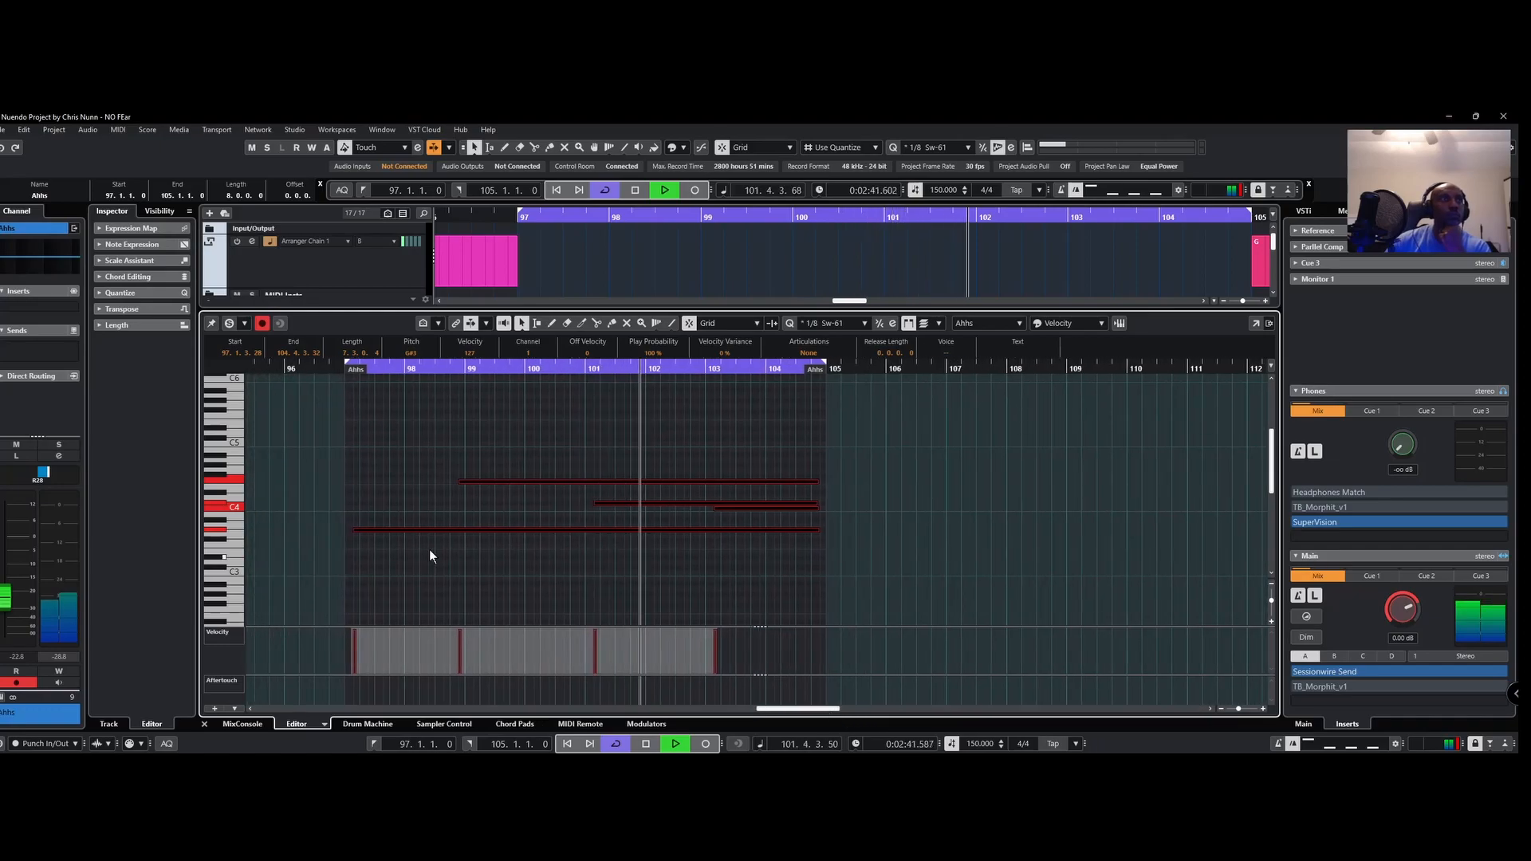
drag(412, 529, 408, 529)
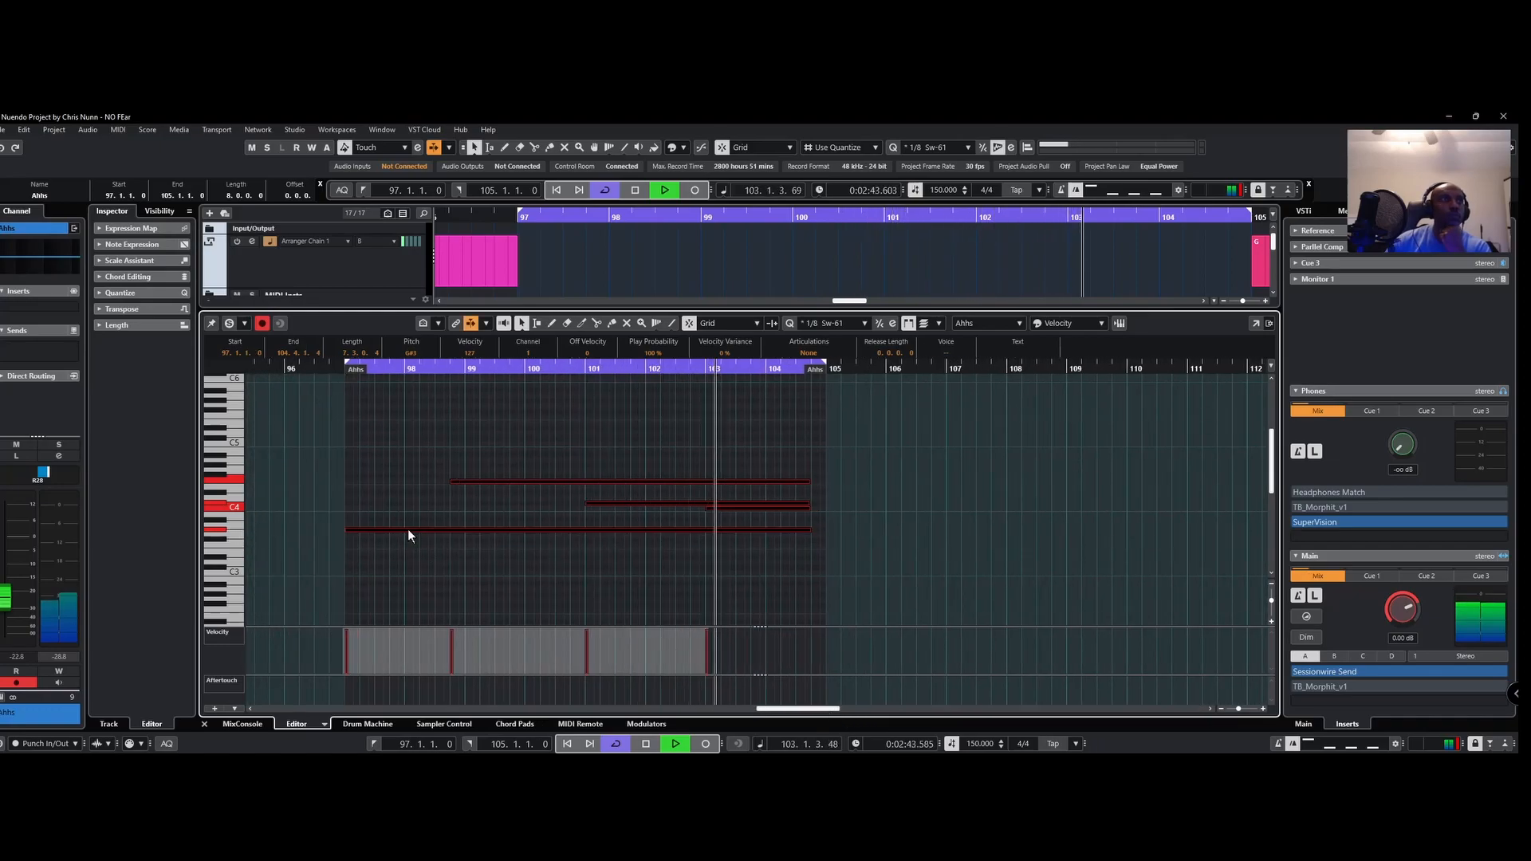
click(600, 576)
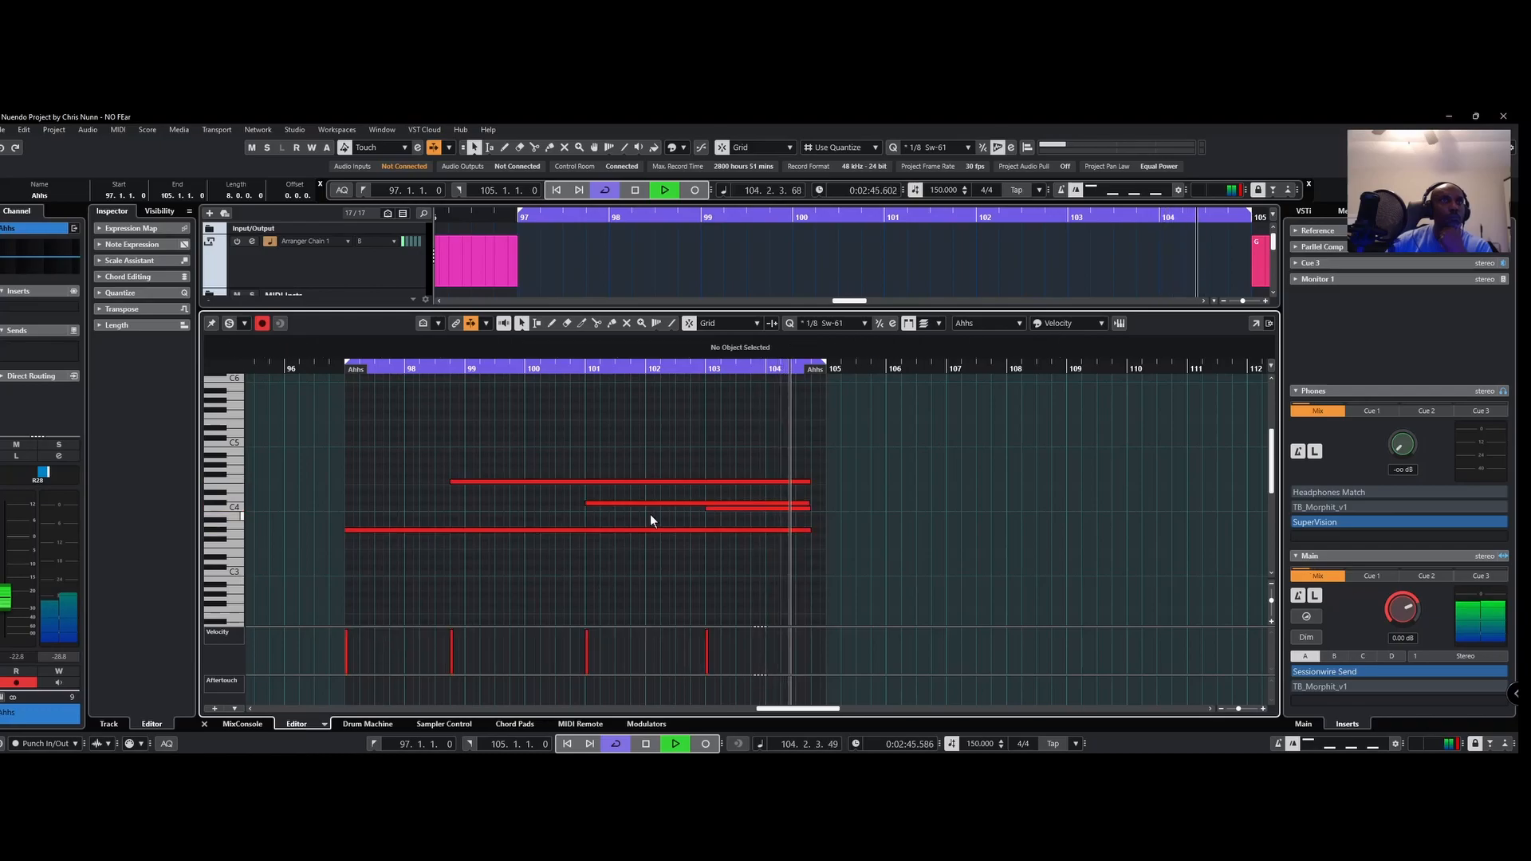
Step: Shorten the Ahhs note at bar 101 to end at bar 103, and raise the bar 101 and 103 notes to C5 and B4
drag(802, 504, 704, 504)
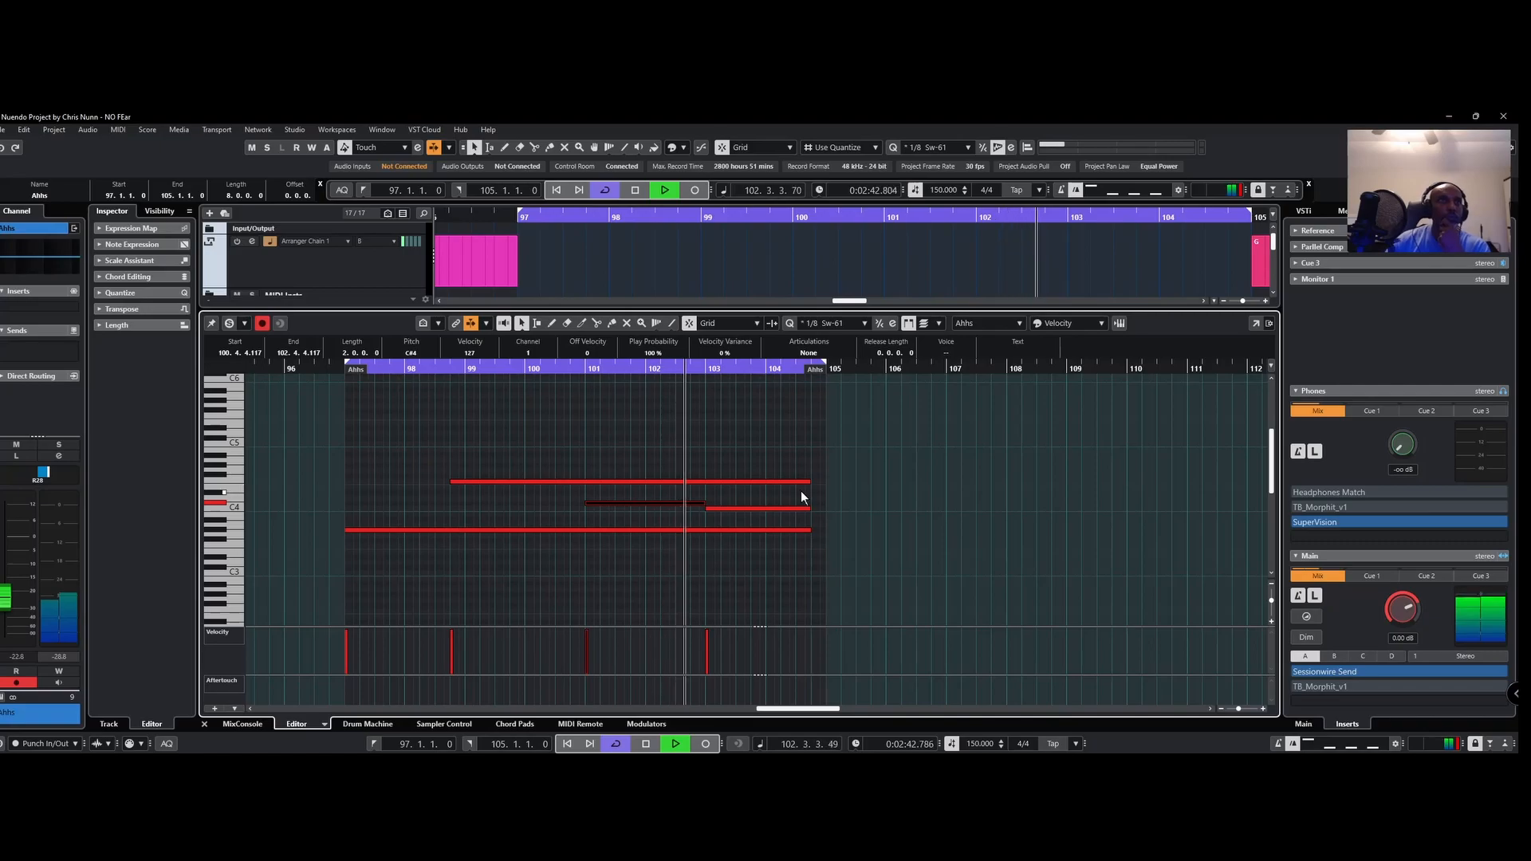
click(674, 495)
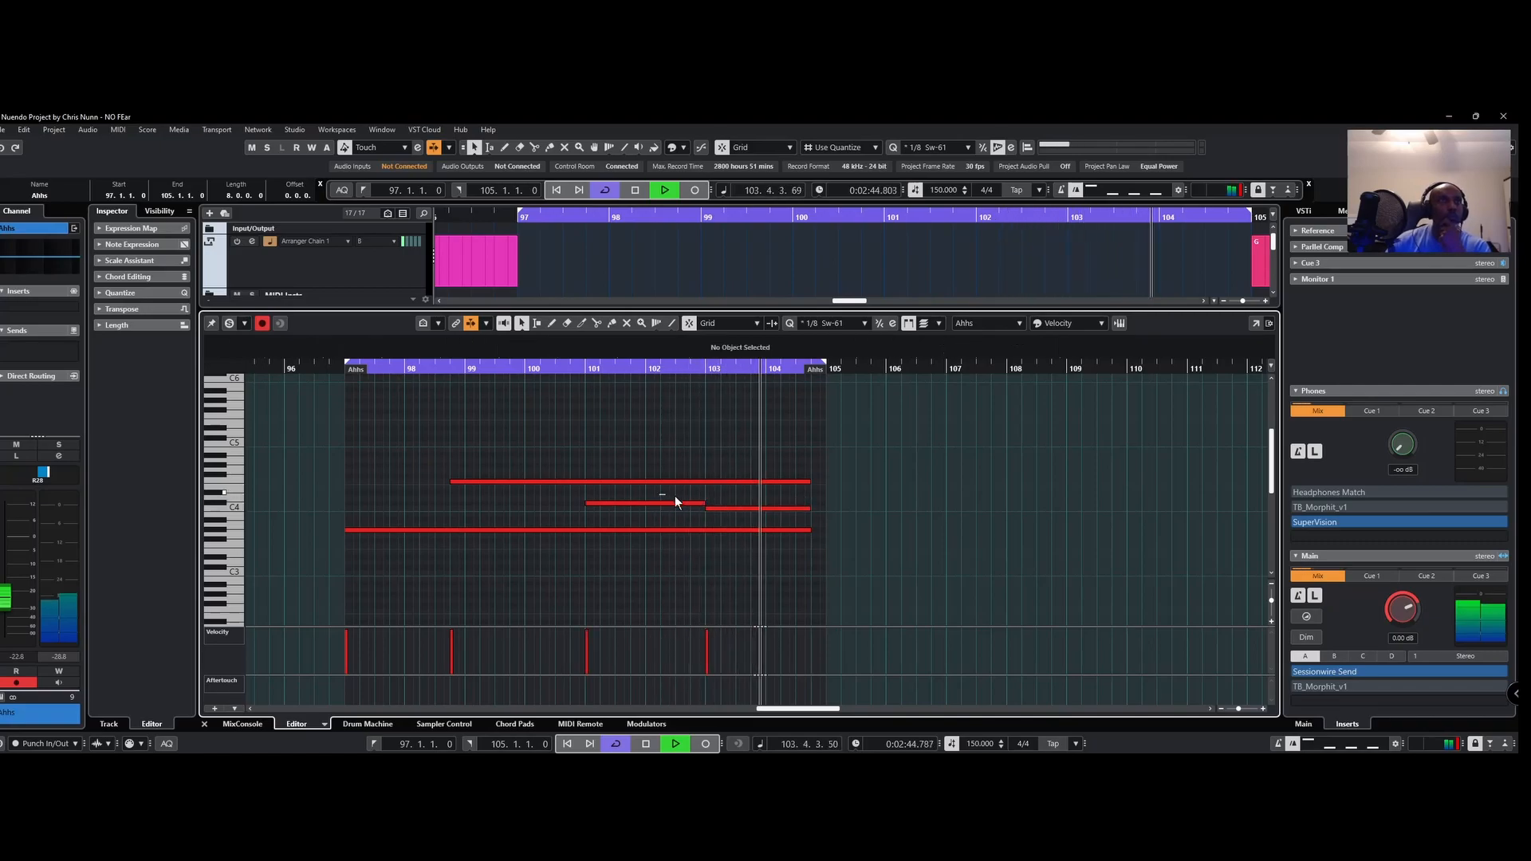
drag(674, 495, 725, 513)
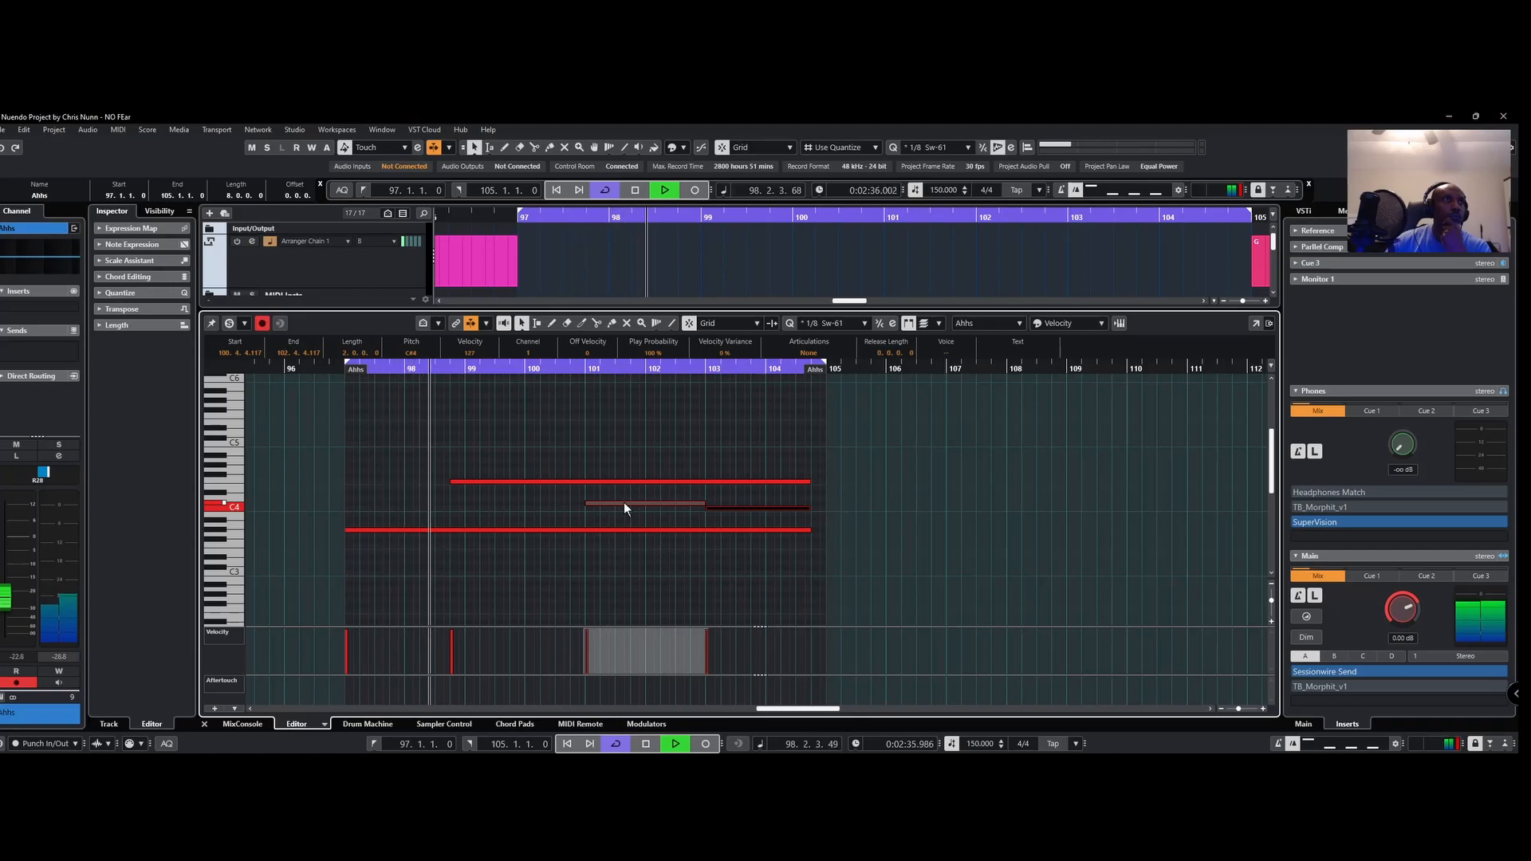
drag(624, 505, 627, 442)
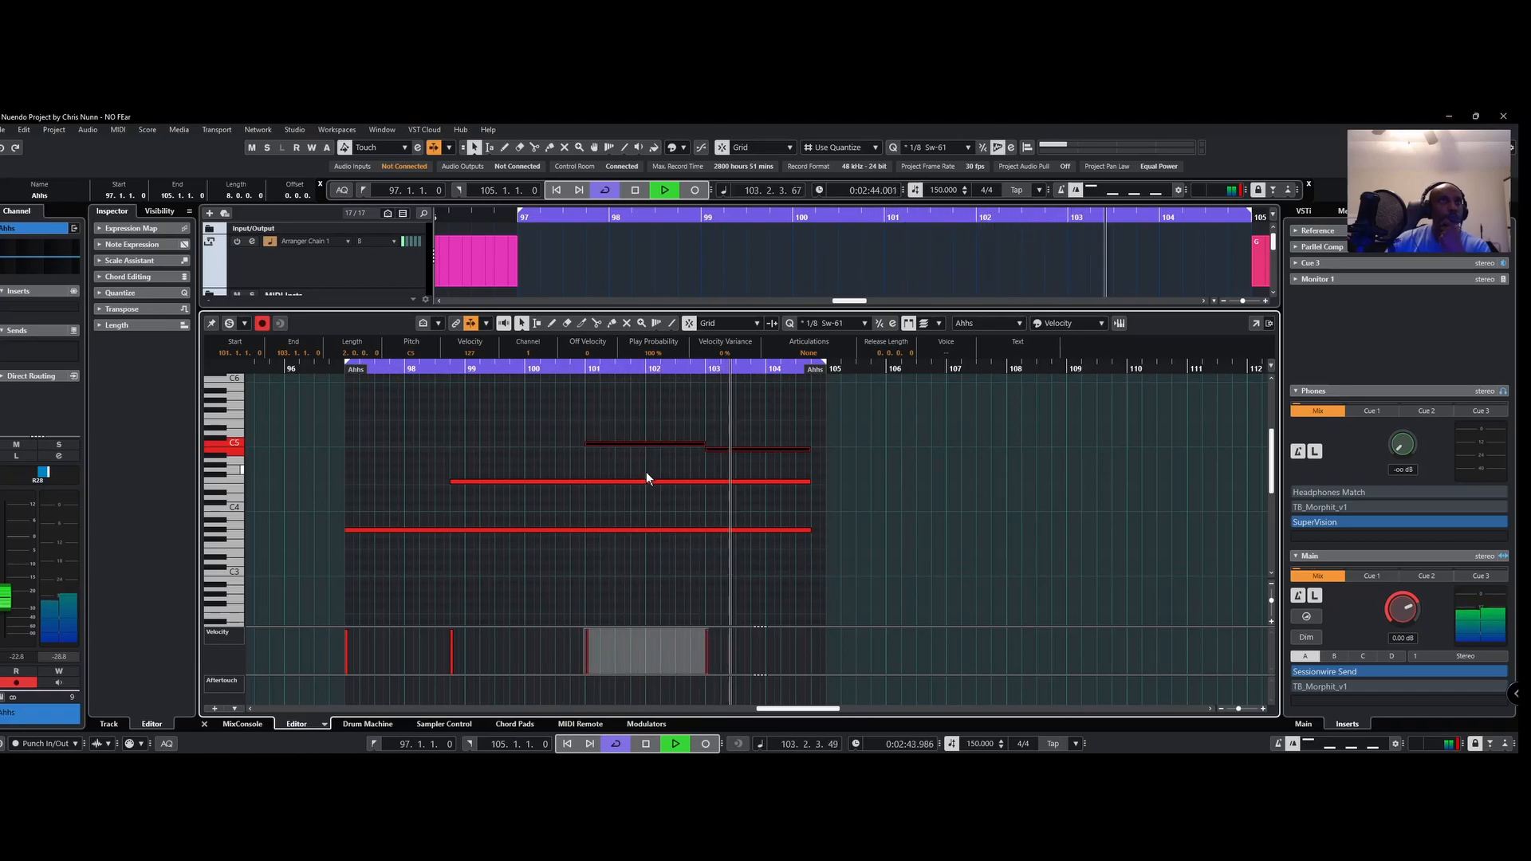
Step: Lower the Ahhs note at bar 103 to G4 and close the editor
click(741, 450)
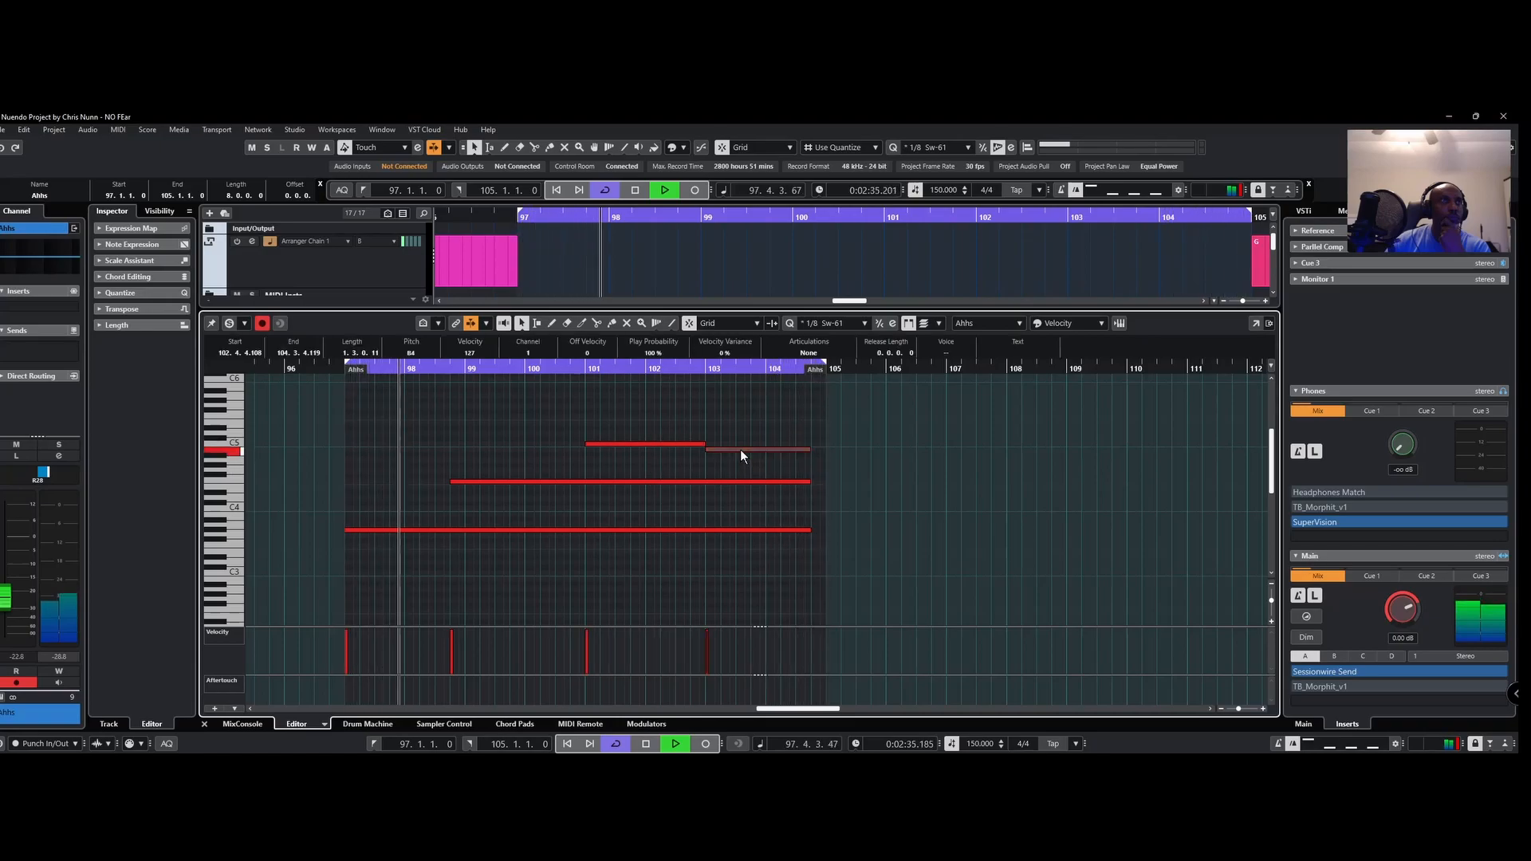
drag(740, 452, 740, 471)
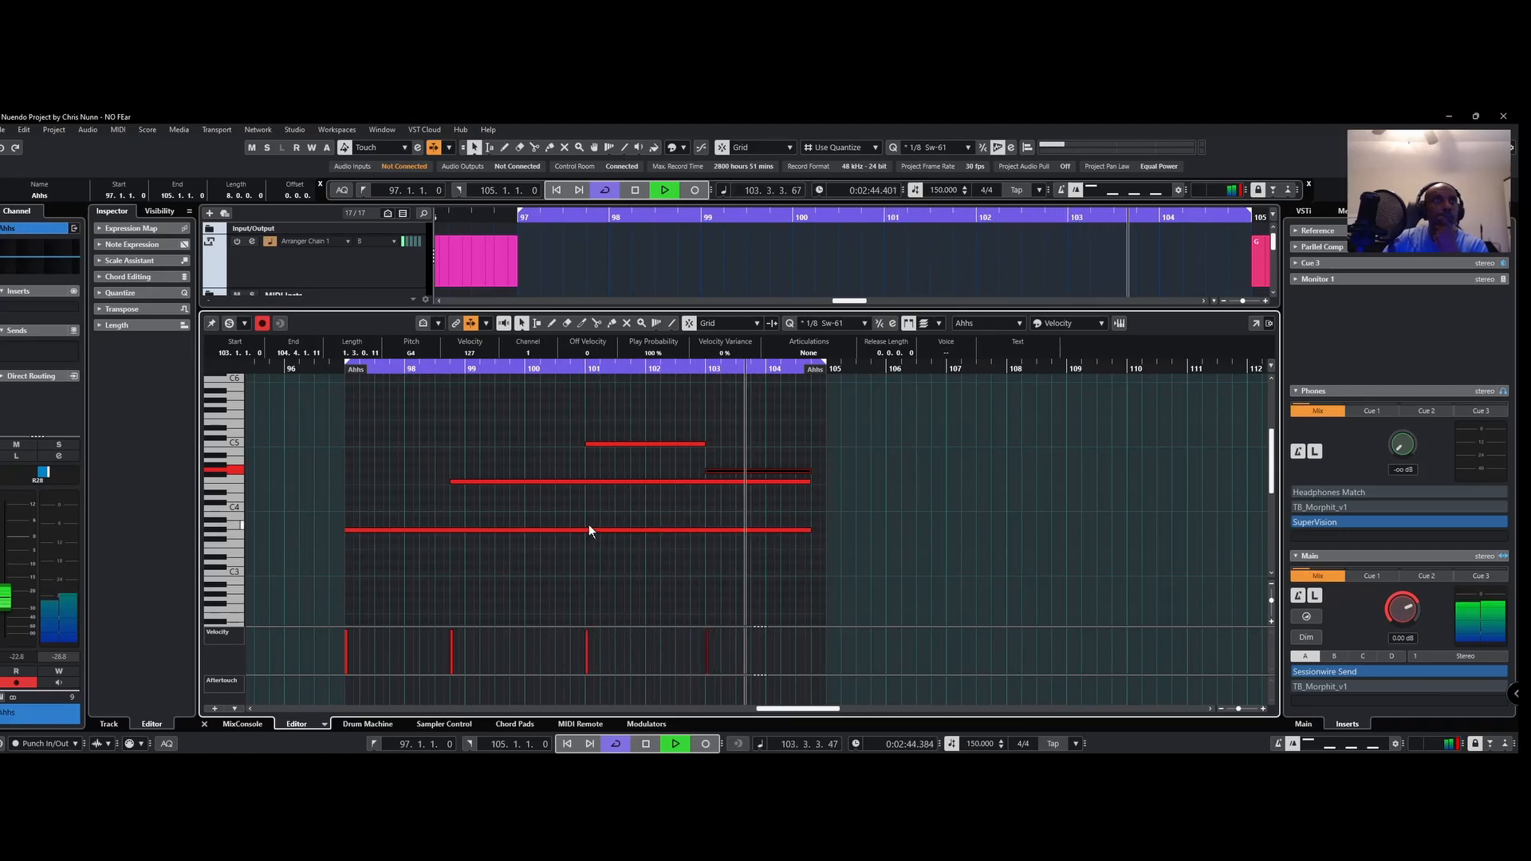
click(204, 724)
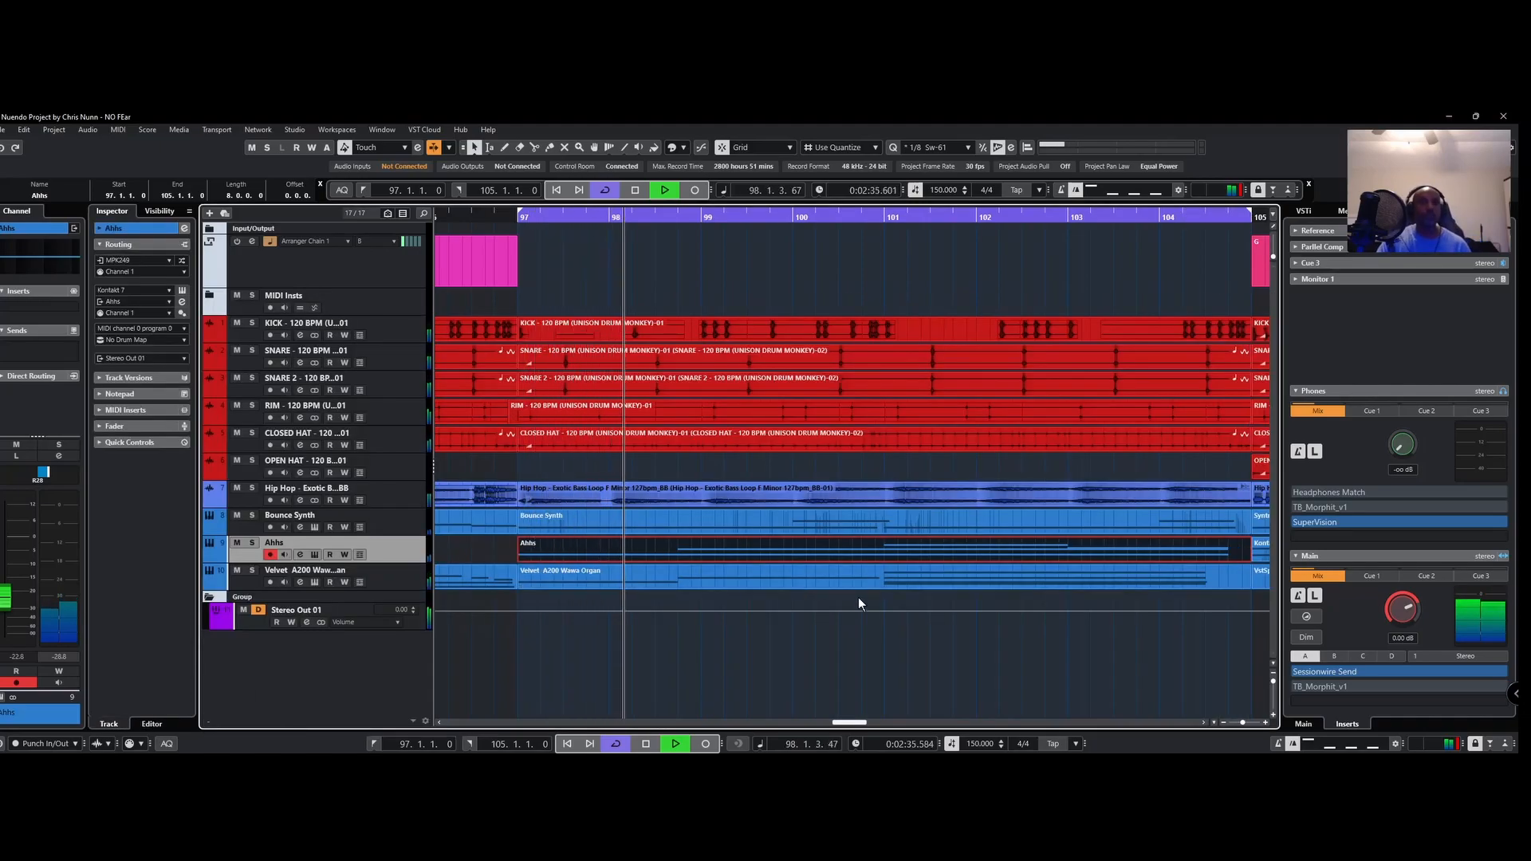
Step: Set the grid type to Beat and split the bass loop event at bar 96 beat 3
ctrl+scroll(907, 592, down, 8)
ctrl+scroll(911, 591, down, 4)
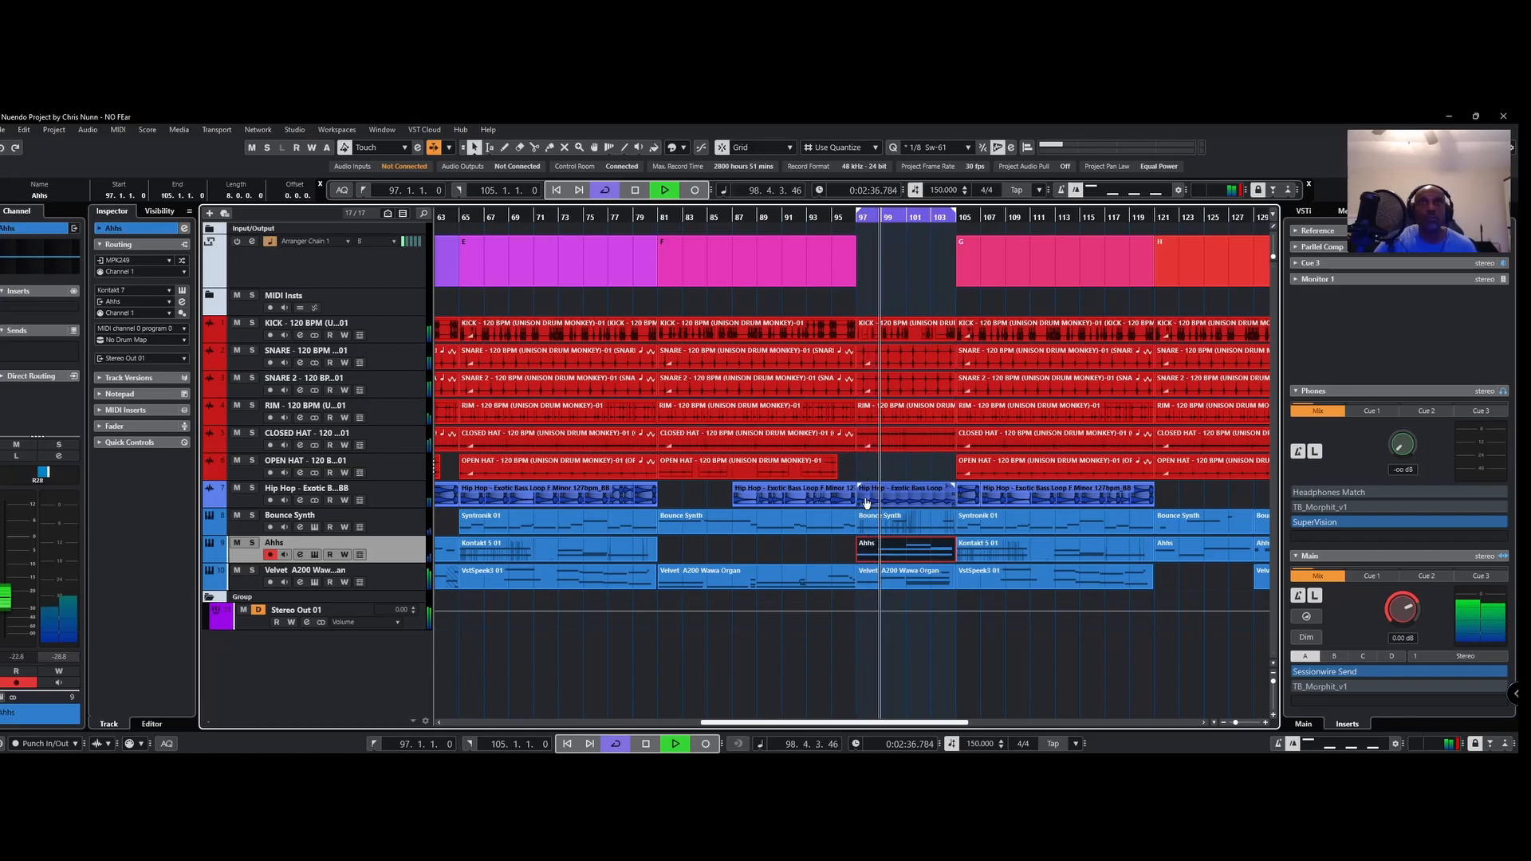
key(3)
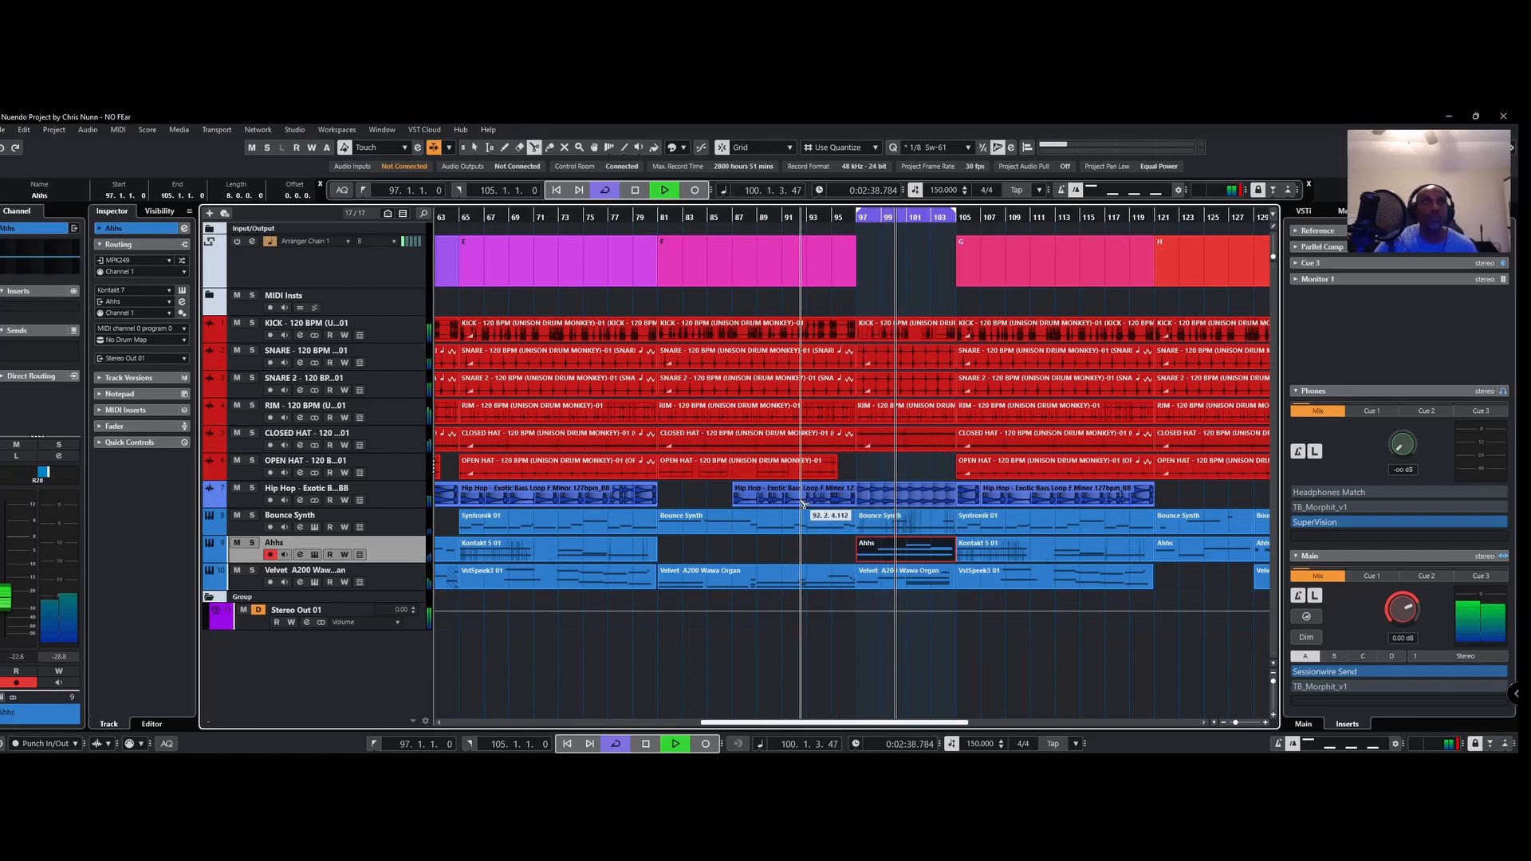
scroll(802, 504, up, 5)
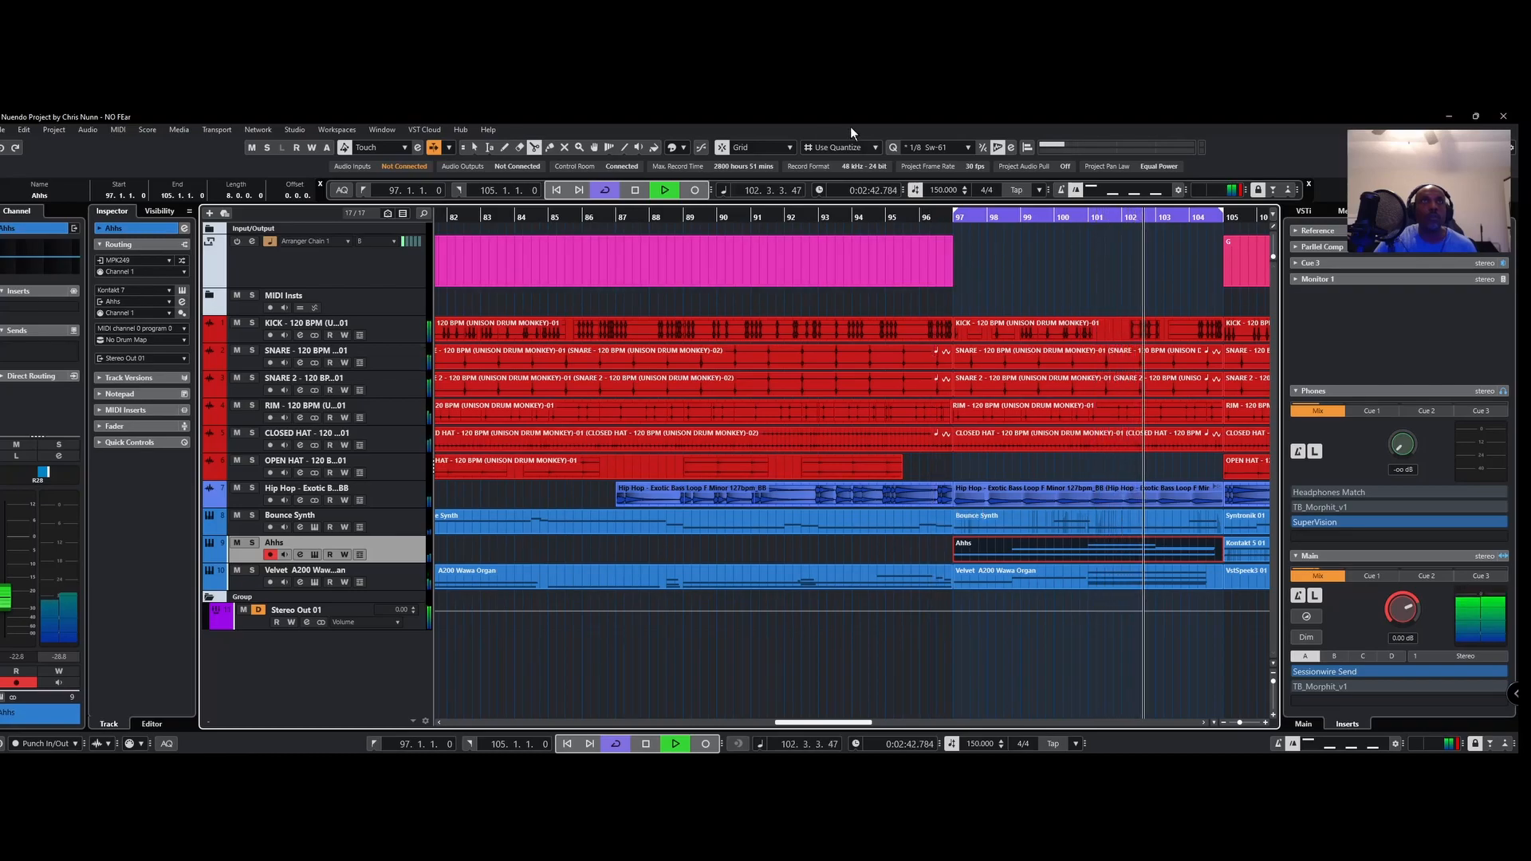
click(859, 145)
click(858, 169)
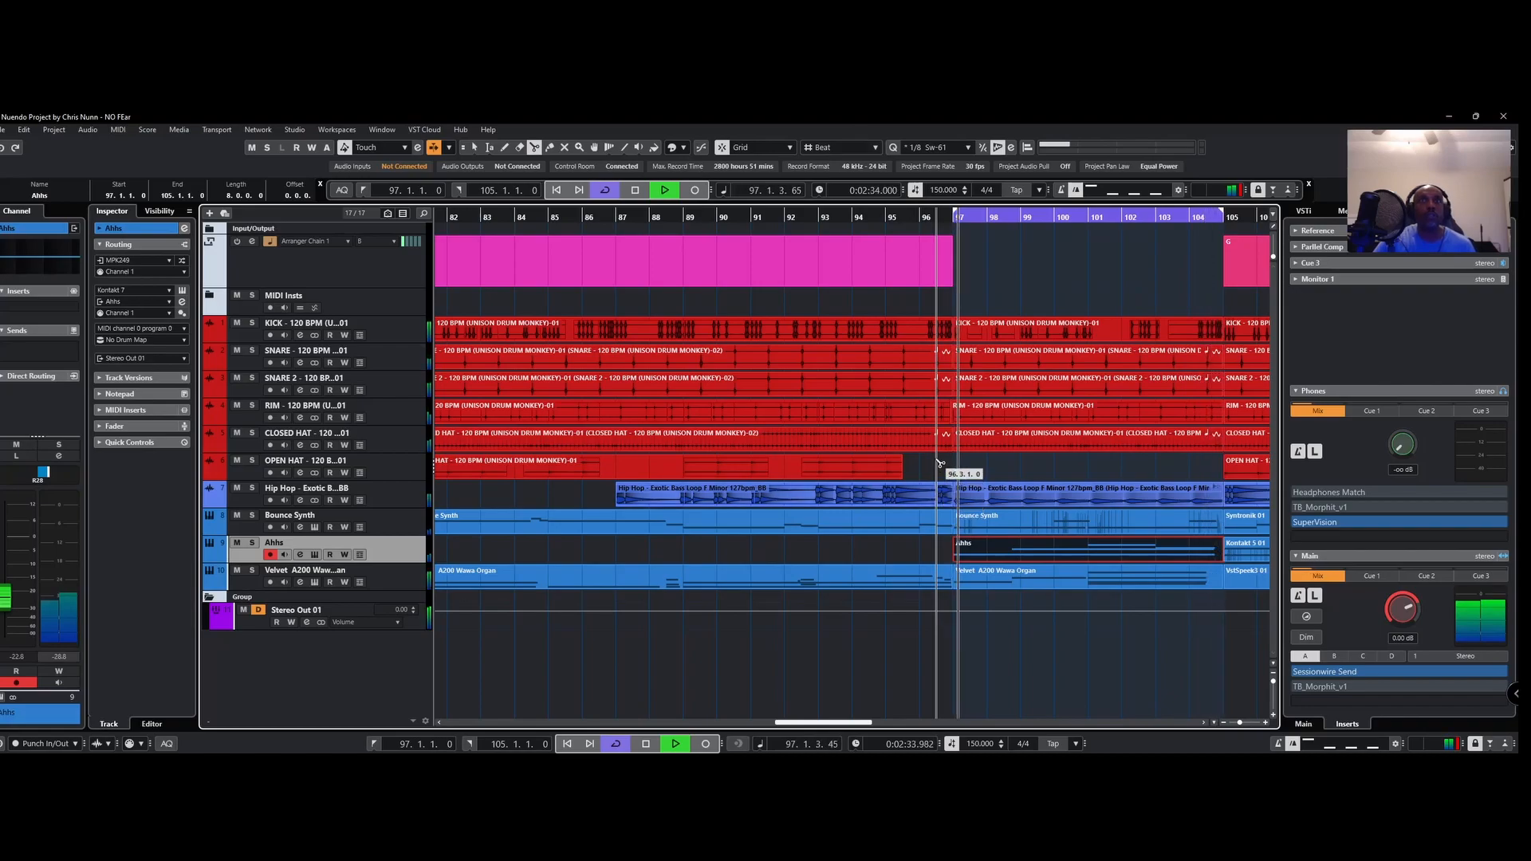
key(1)
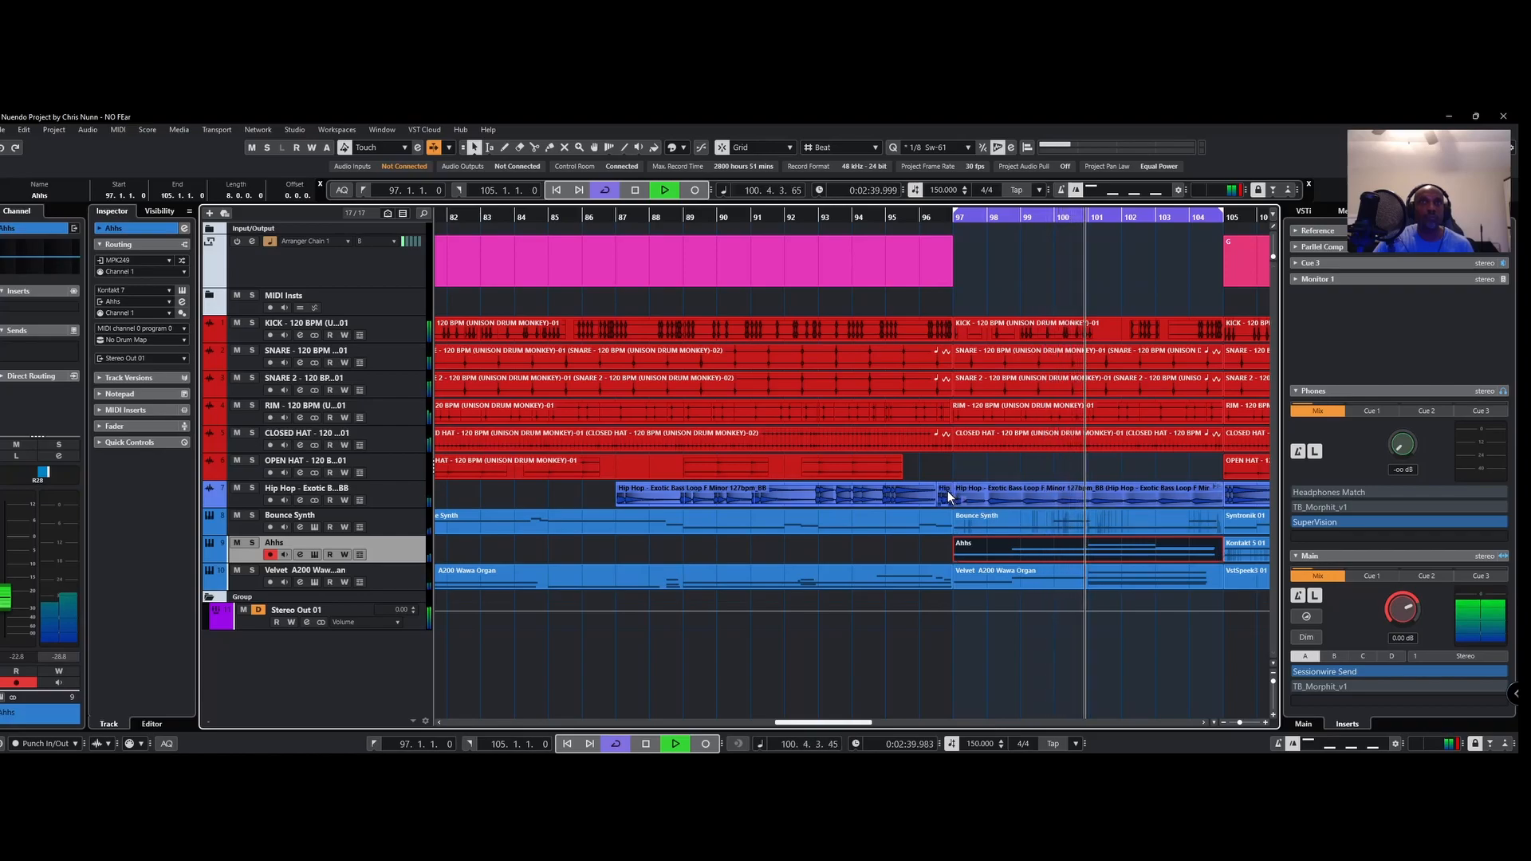
Step: Select the two-beat bass loop piece that starts at bar 104 beat 3
scroll(1212, 628, down, 2)
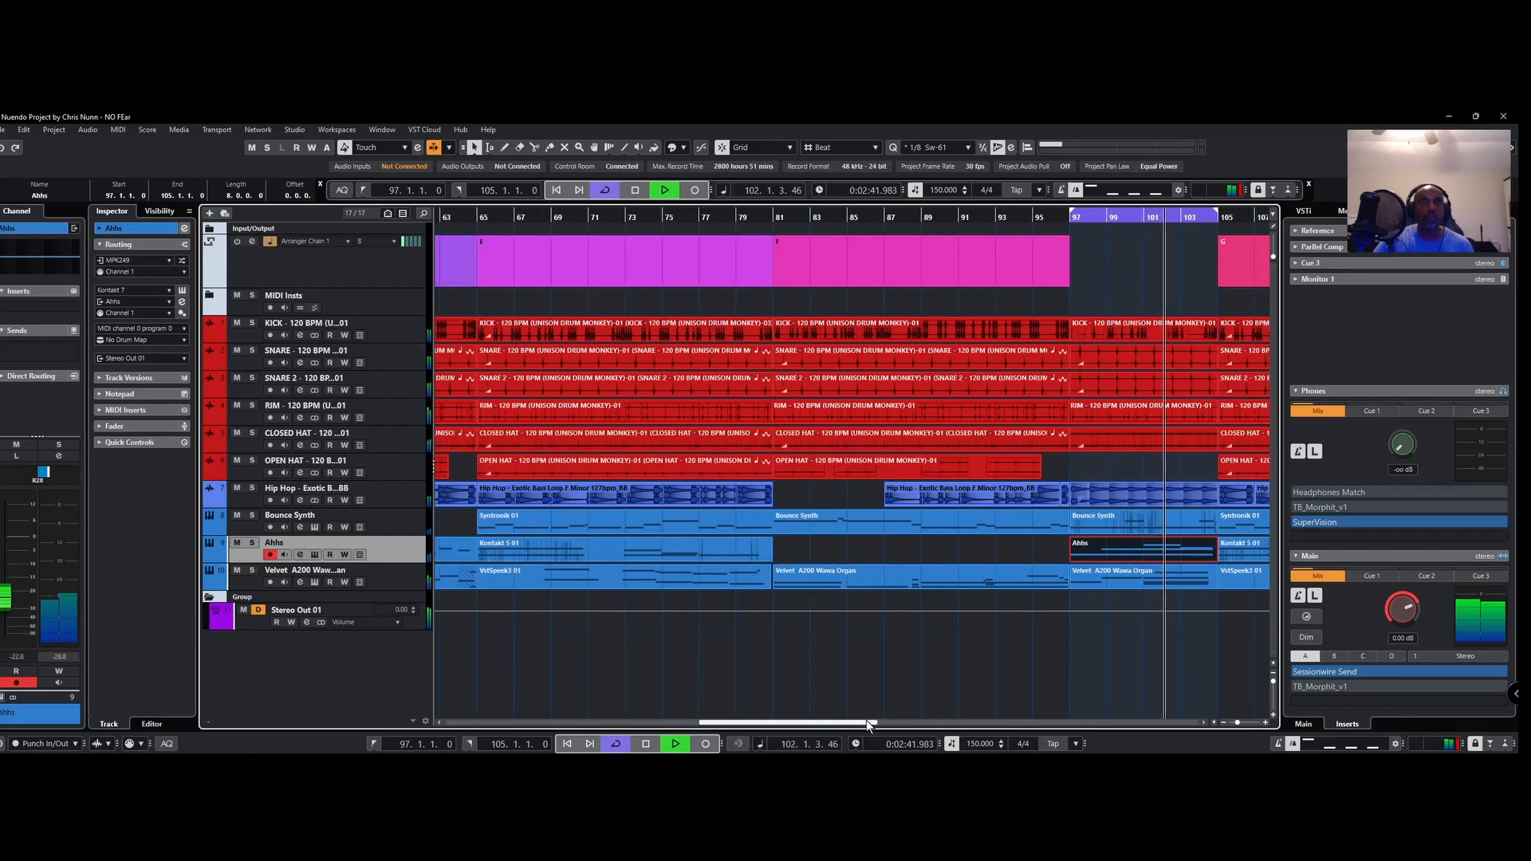
drag(869, 724, 941, 723)
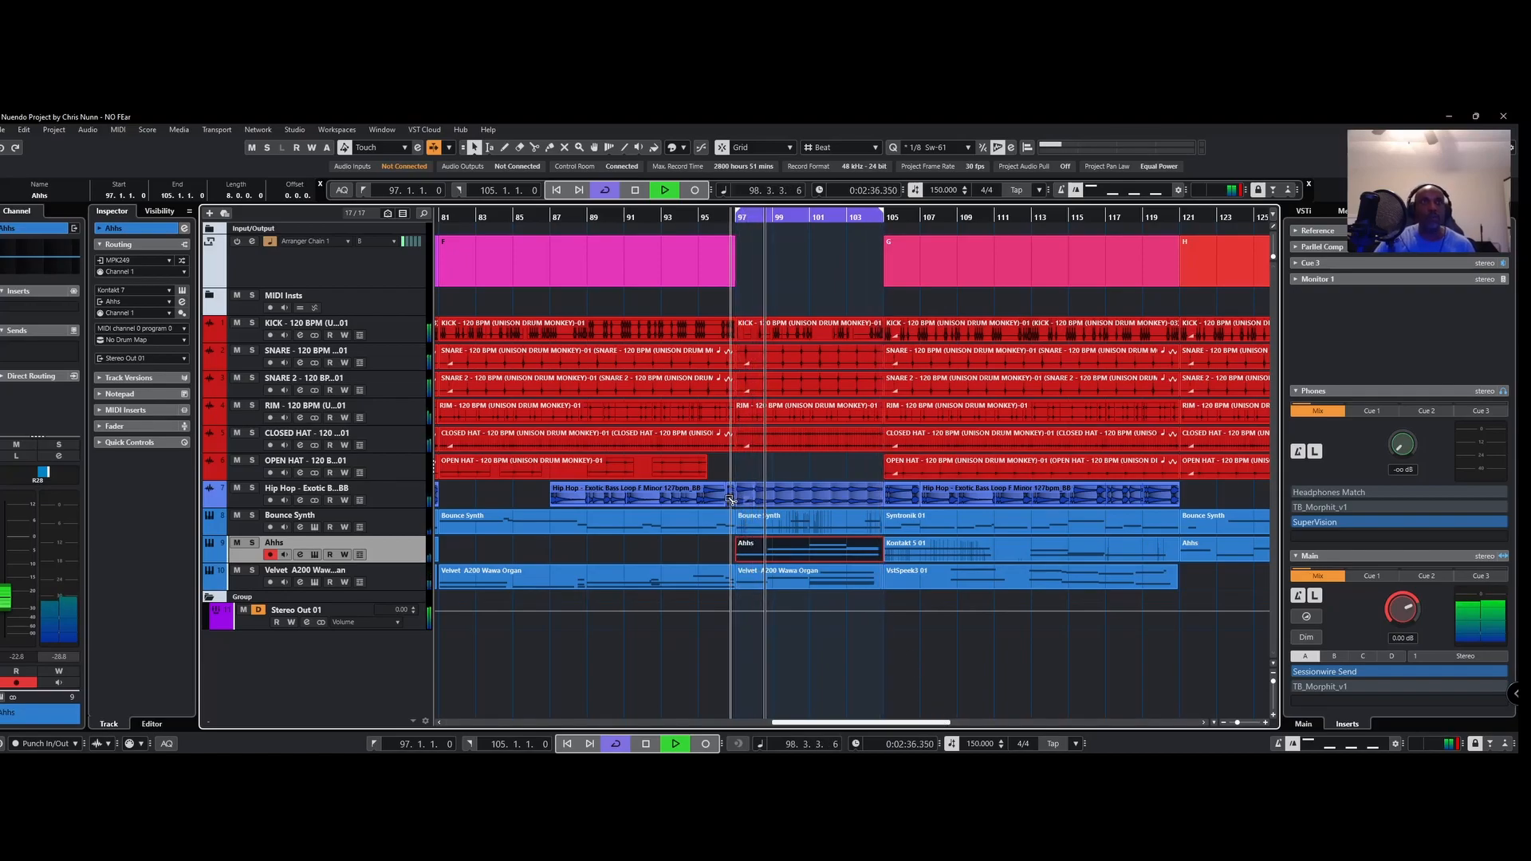
click(880, 494)
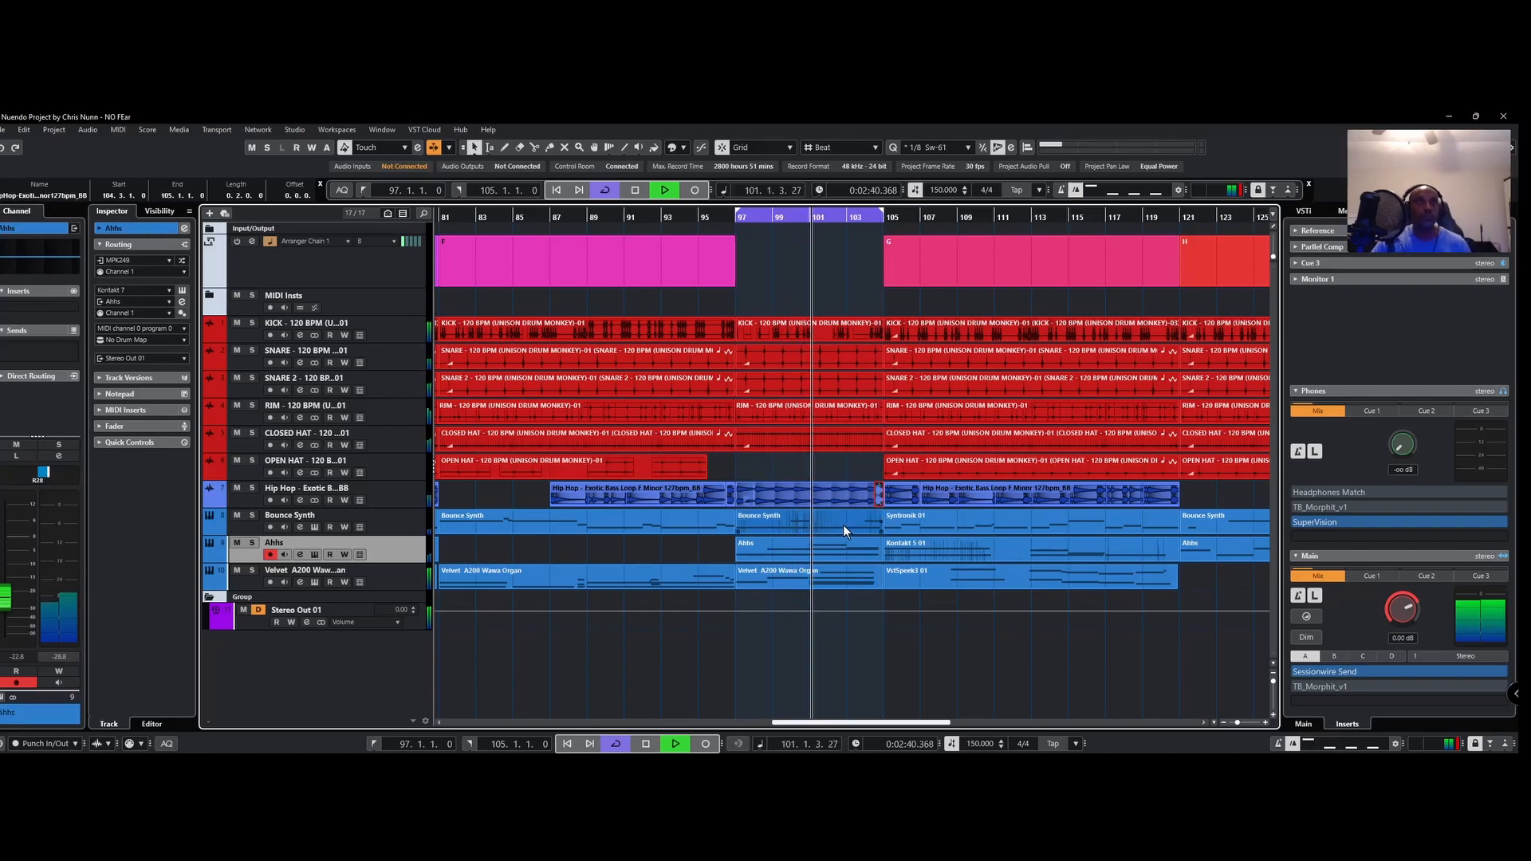
Step: Extend the loop range's end to bar 113, move the playback start to bar 93, and stop playback
scroll(844, 525, down, 2)
scroll(844, 524, up, 2)
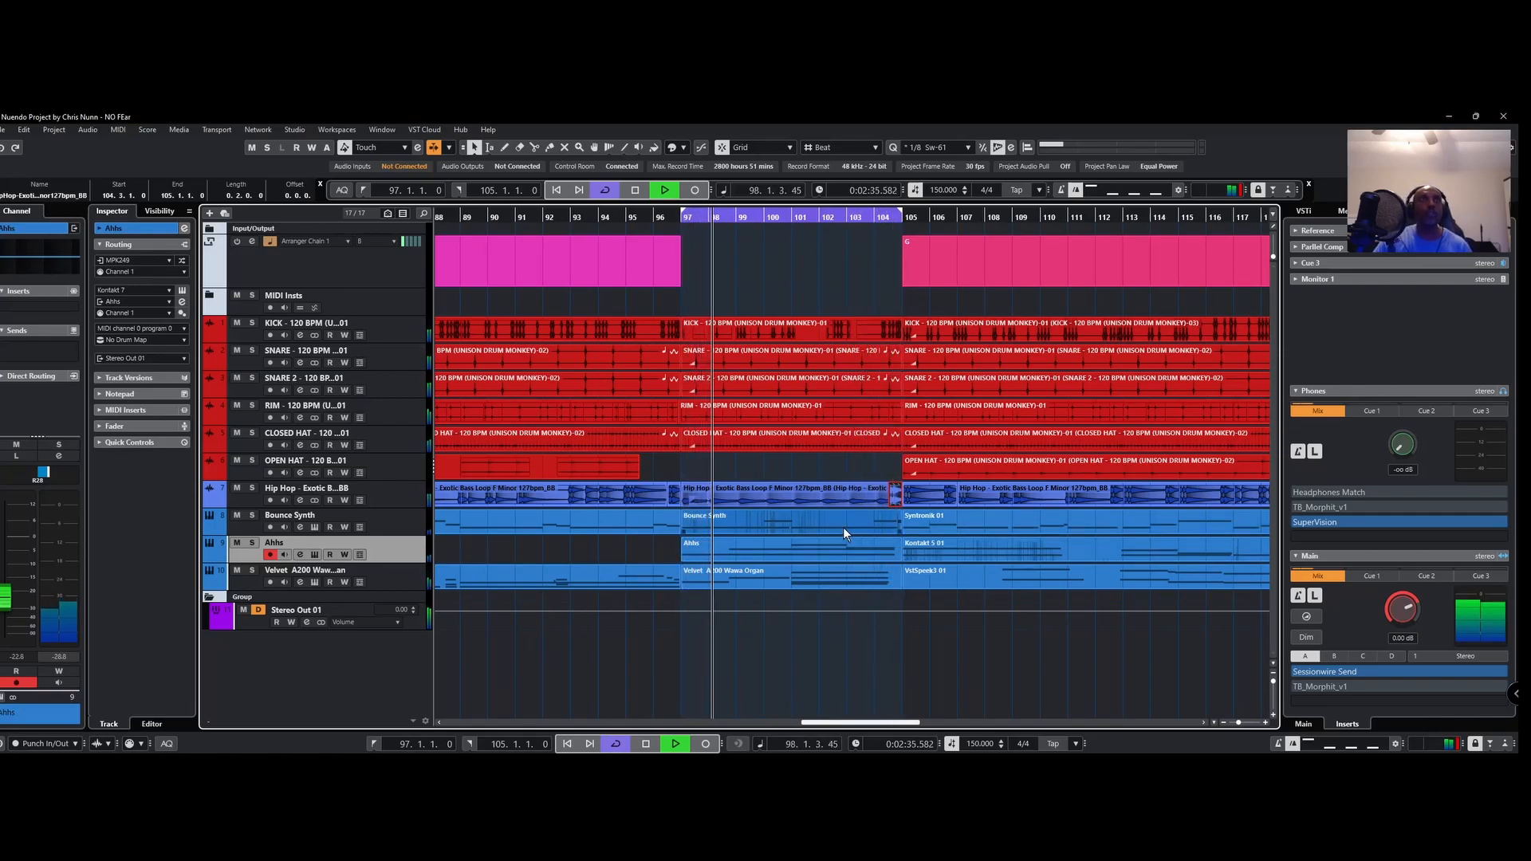
scroll(843, 528, down, 2)
scroll(842, 526, down, 2)
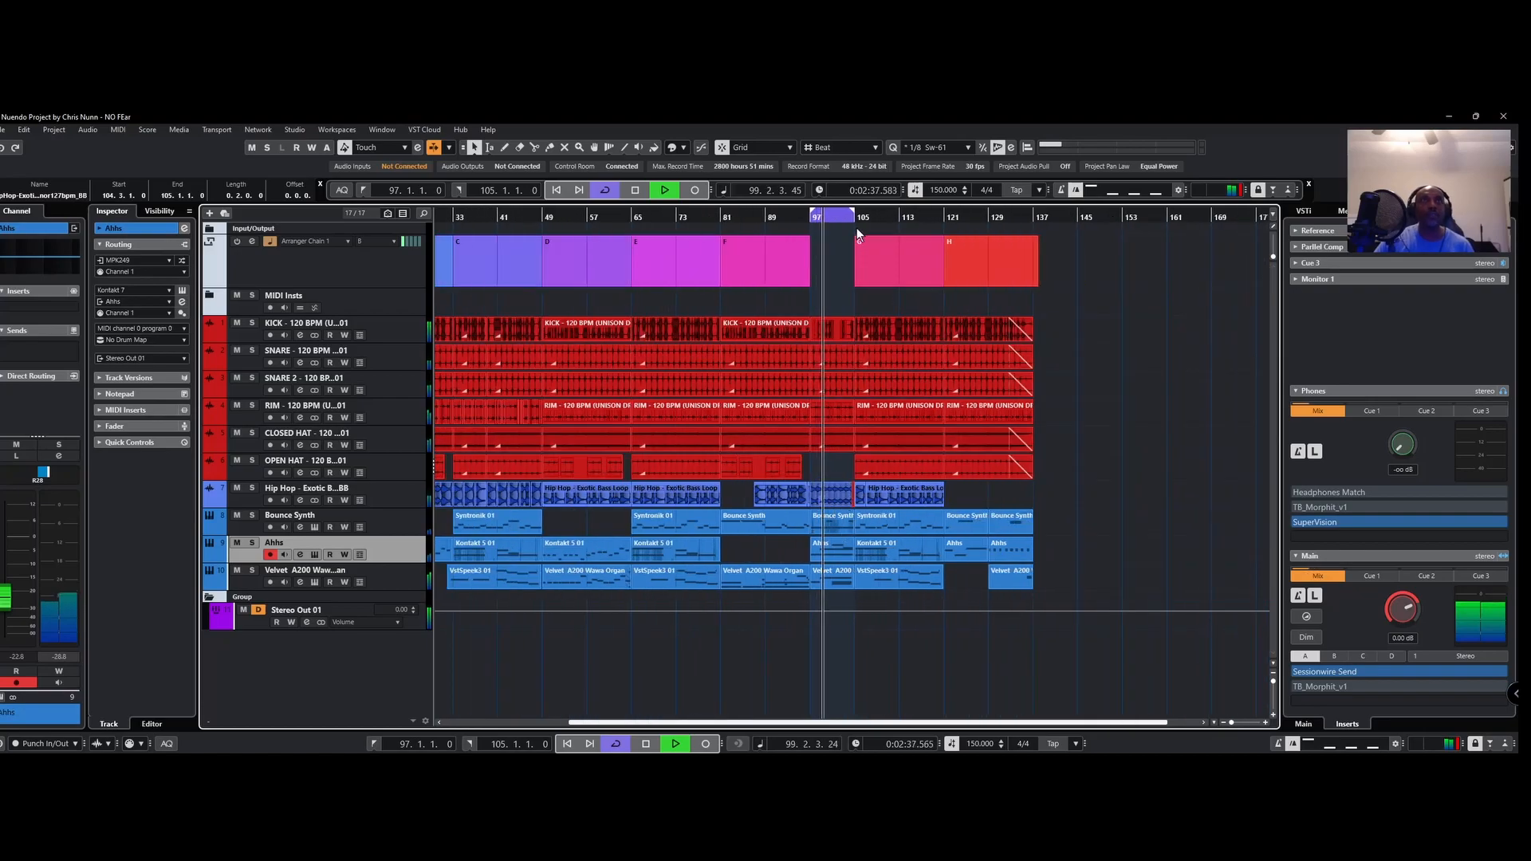
drag(851, 213, 902, 238)
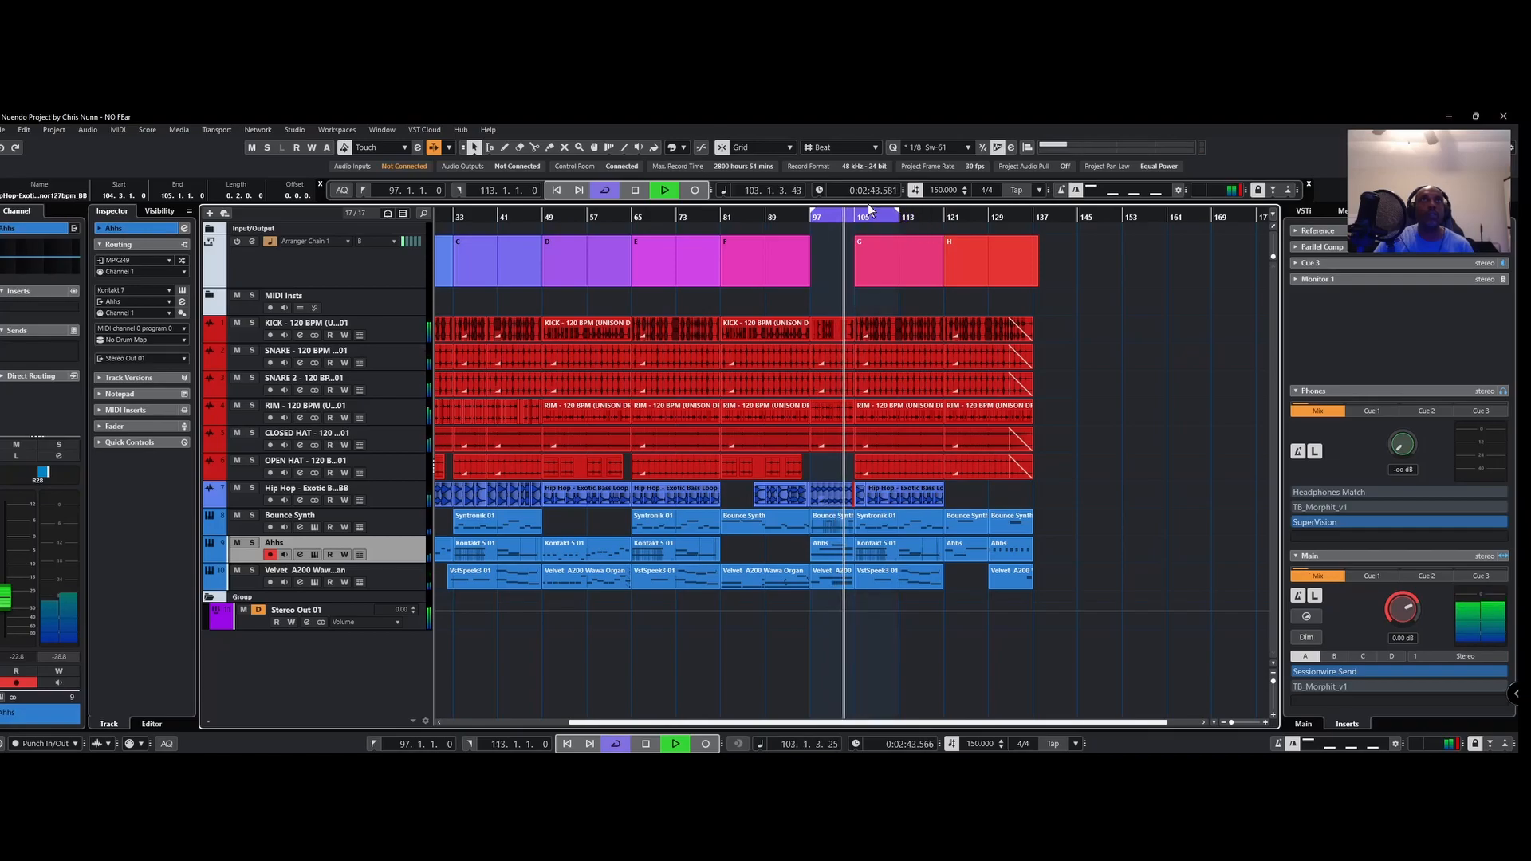
scroll(862, 272, up, 3)
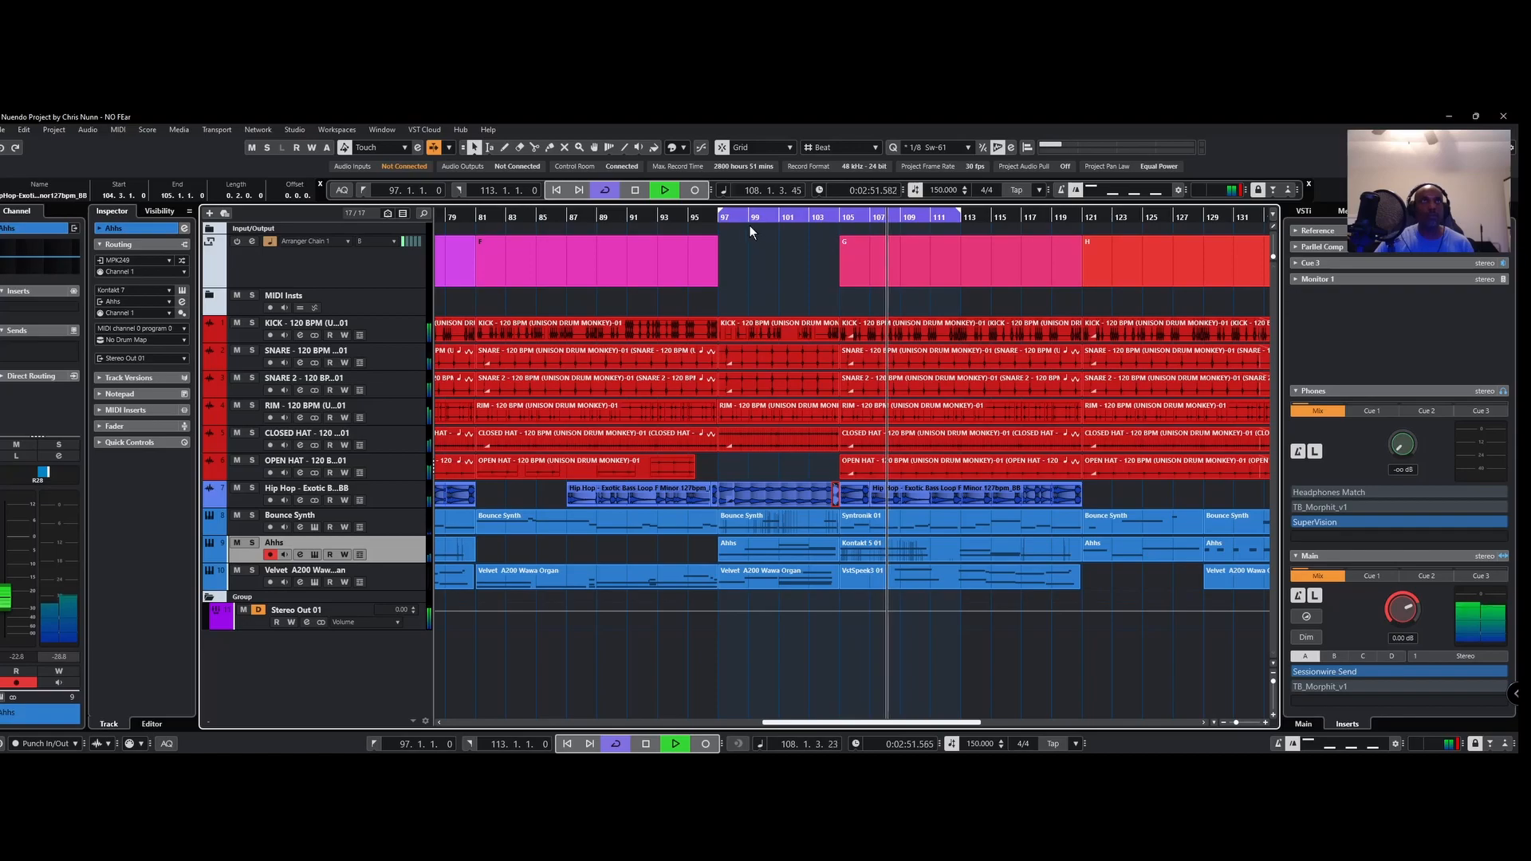
click(658, 216)
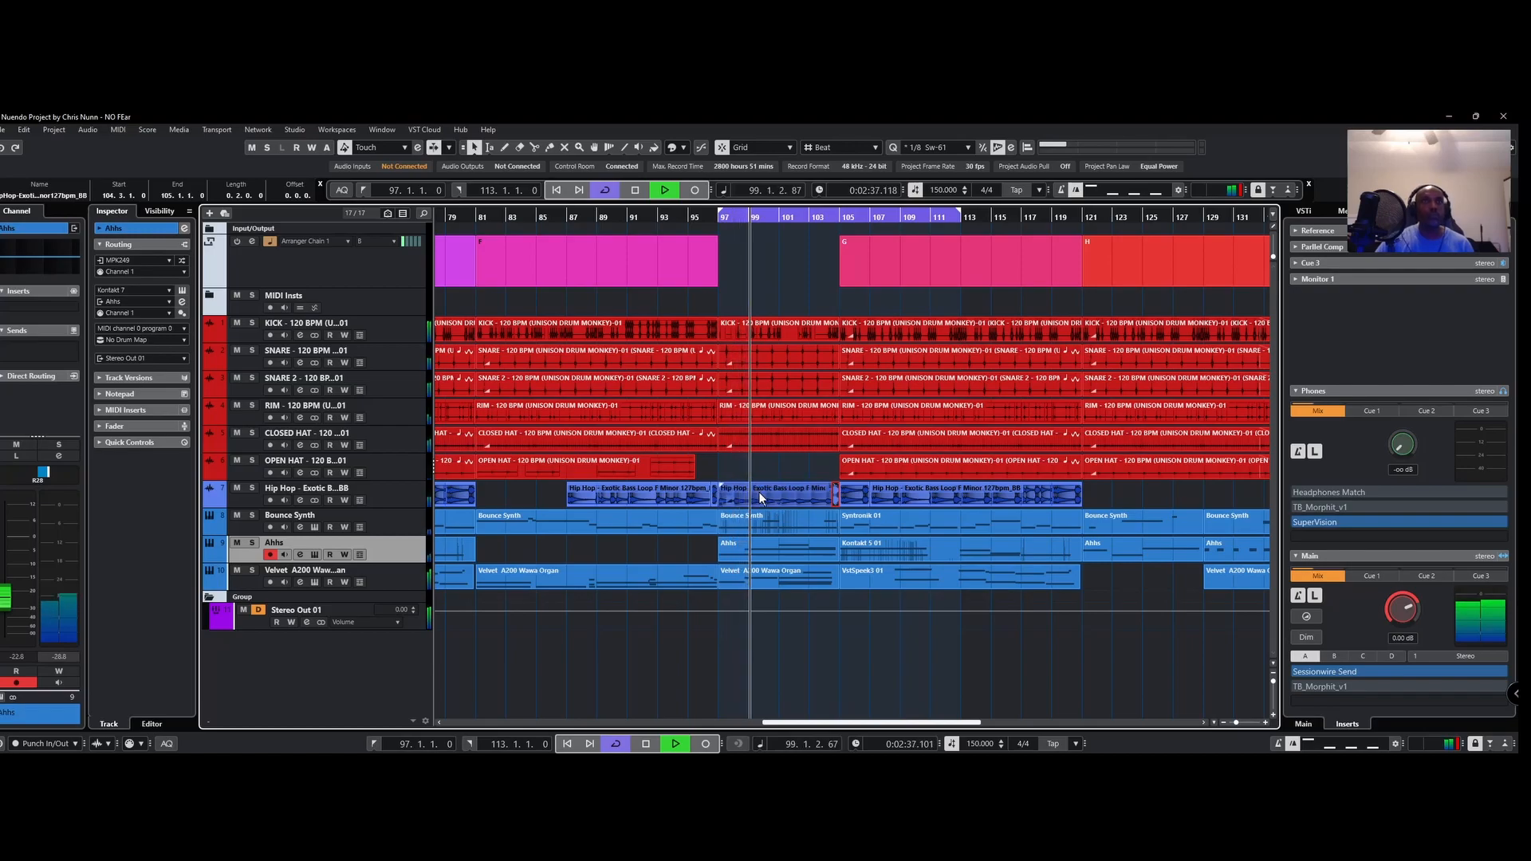
key(space)
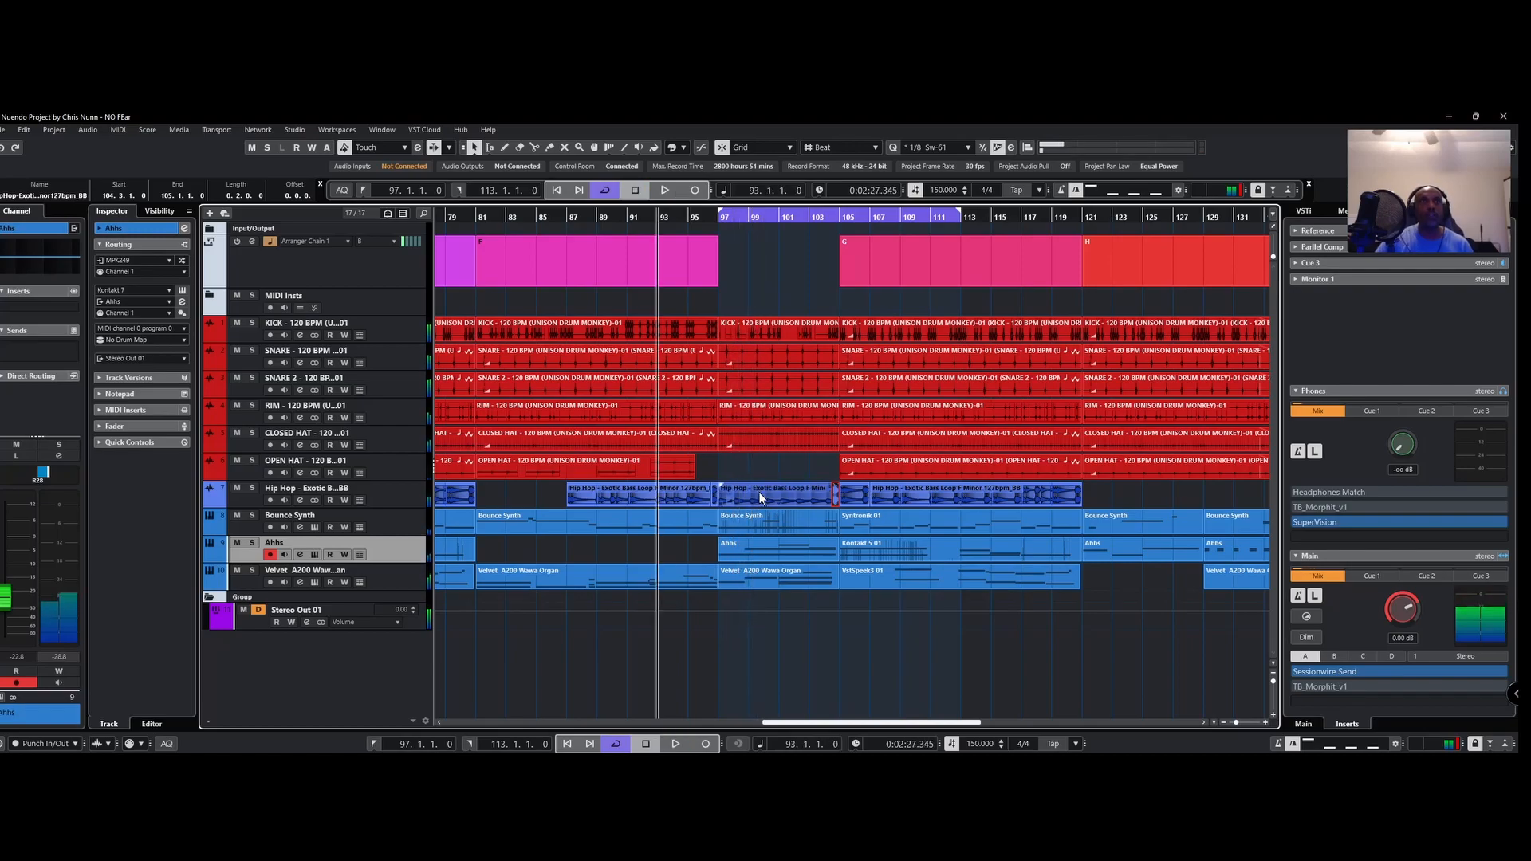
right_click(706, 468)
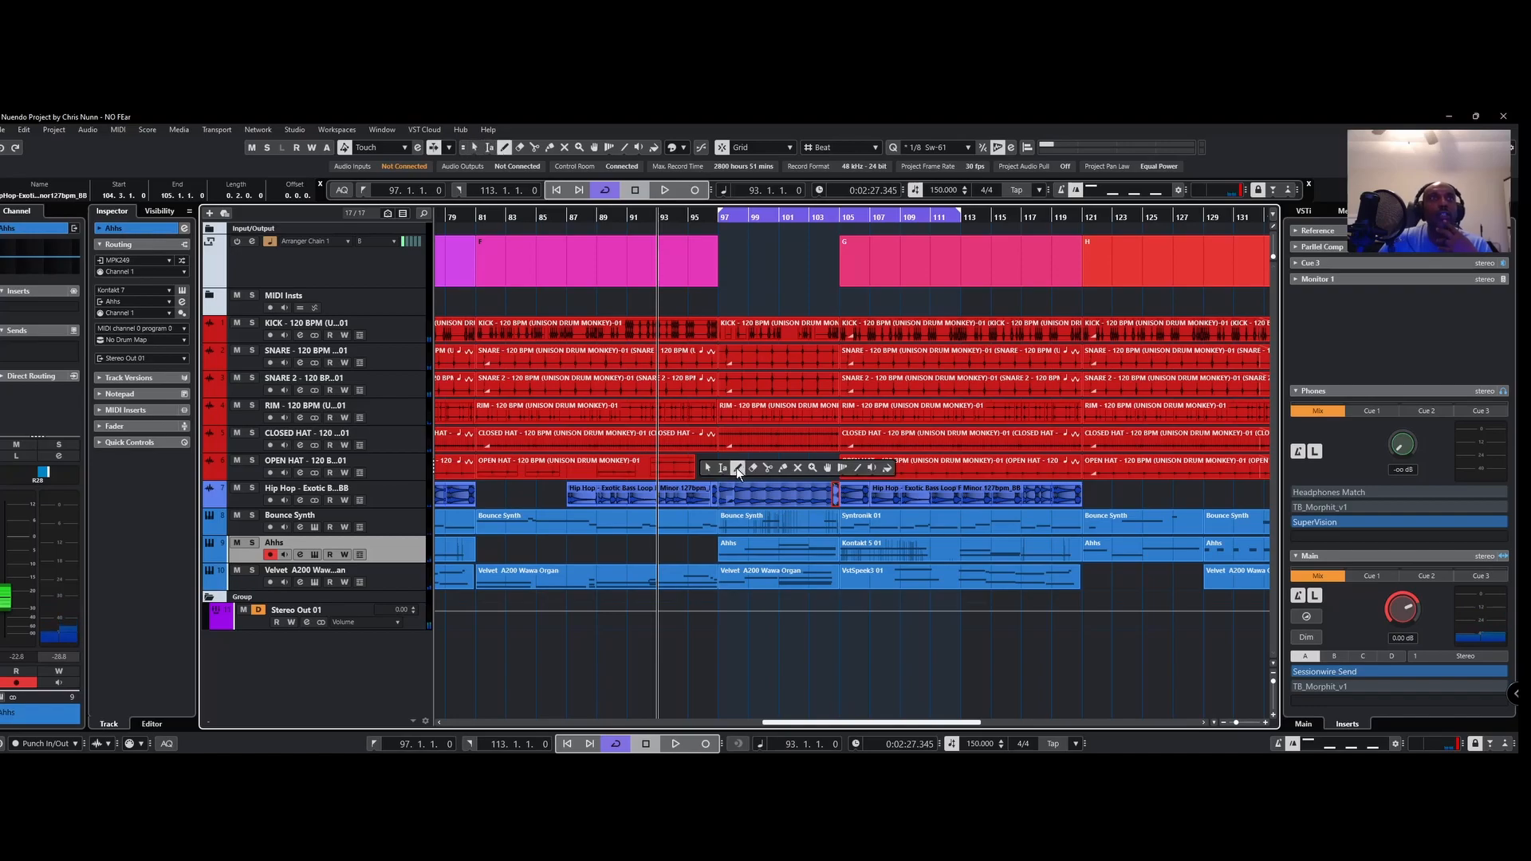
click(754, 466)
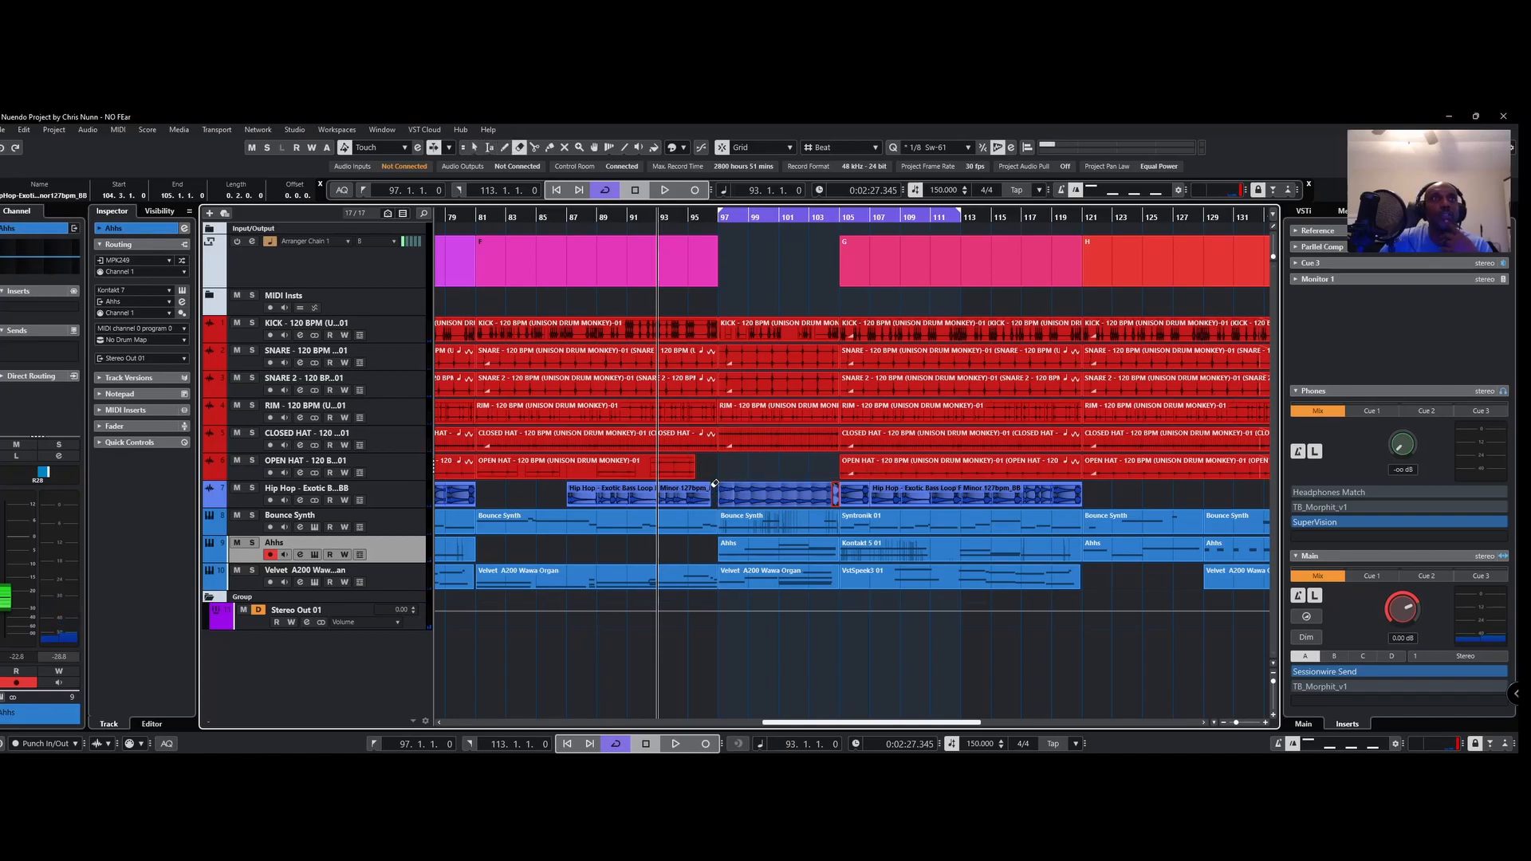
key(1)
click(706, 491)
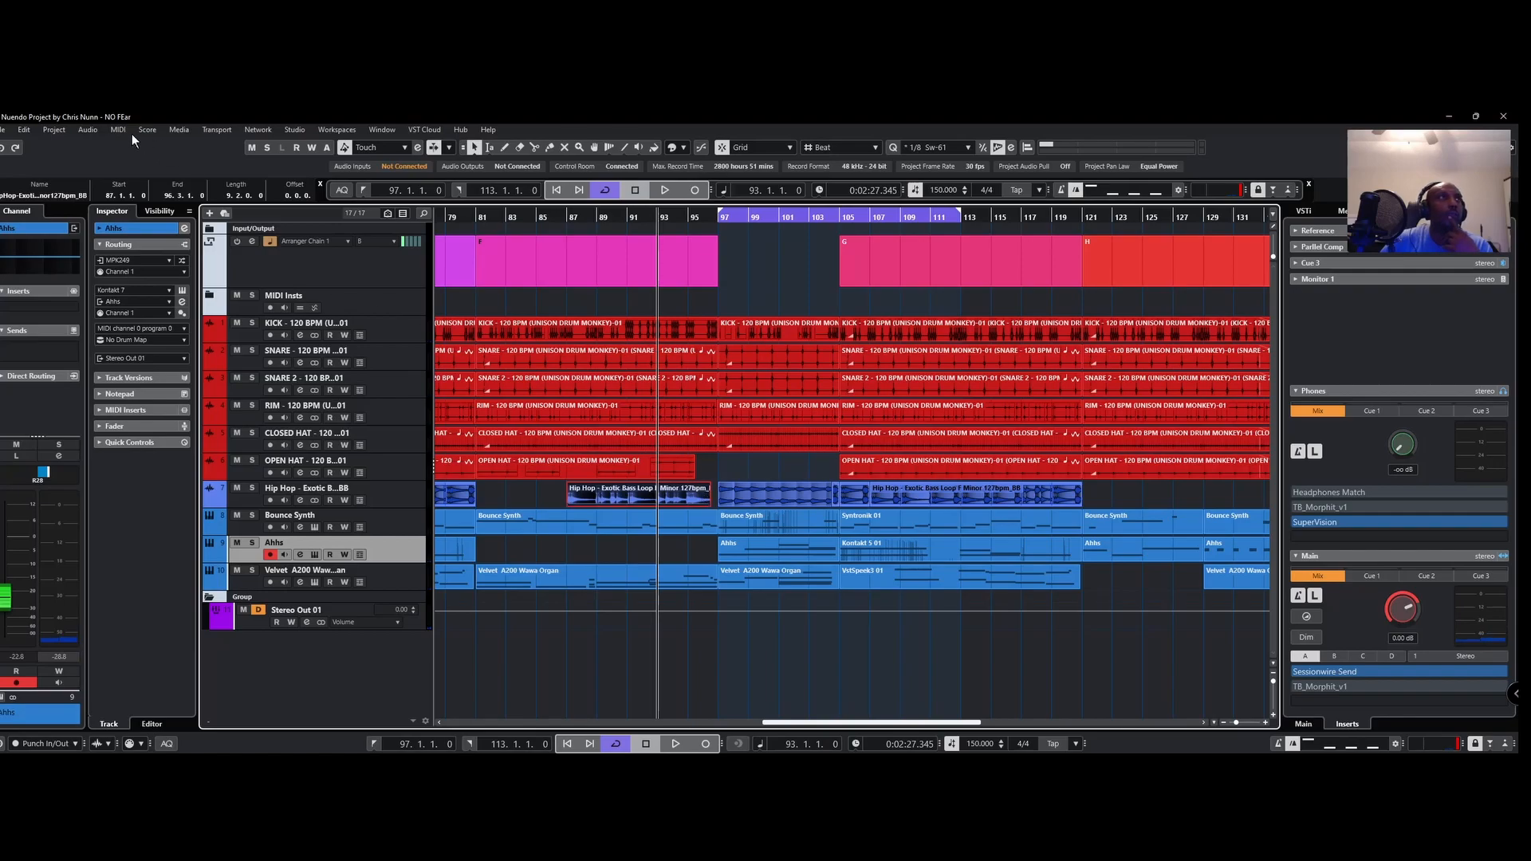
click(101, 128)
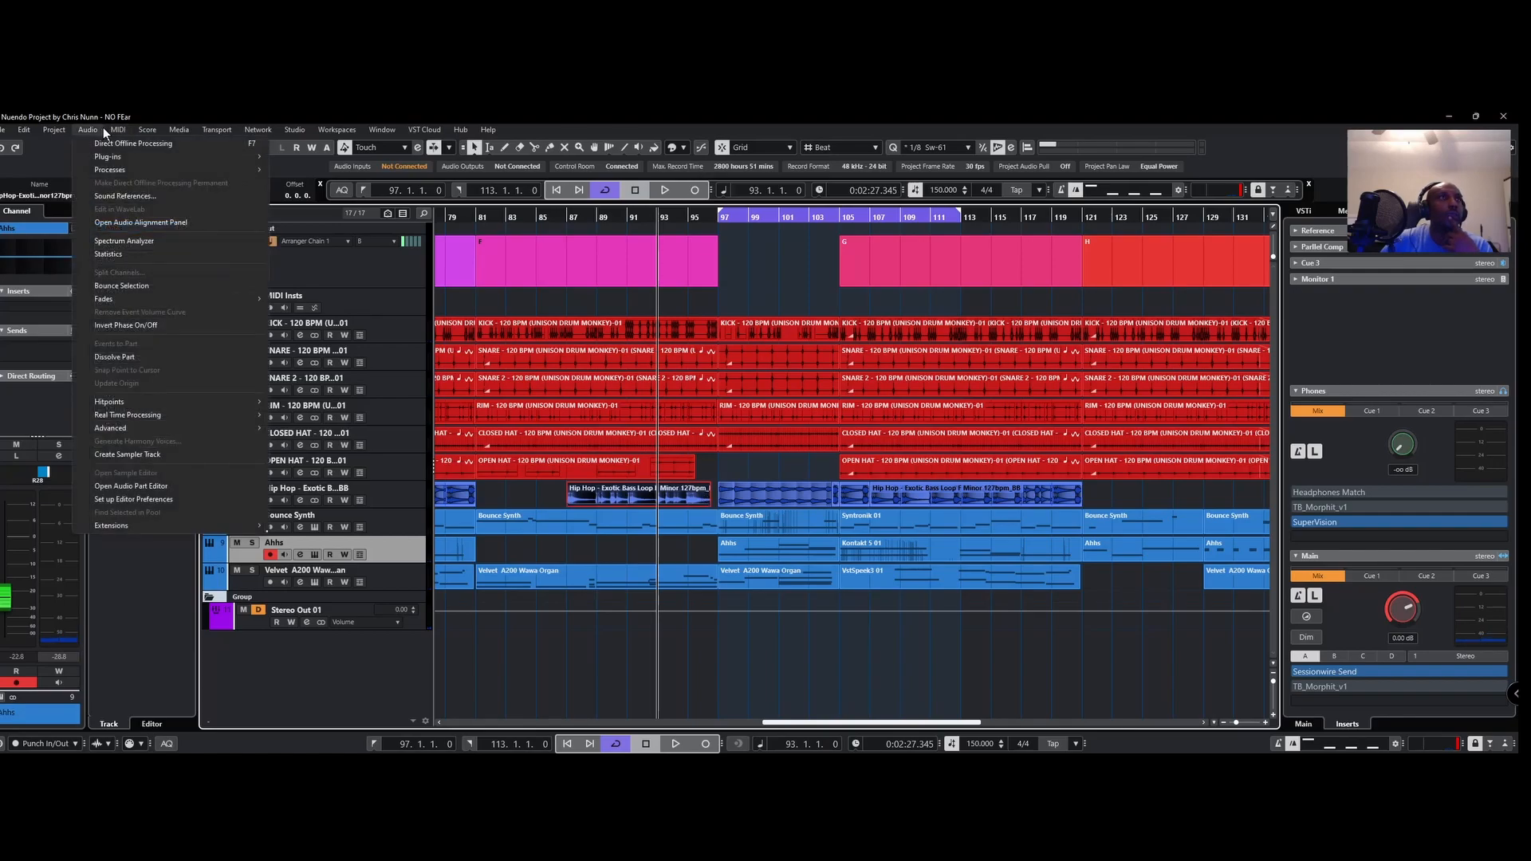
click(701, 468)
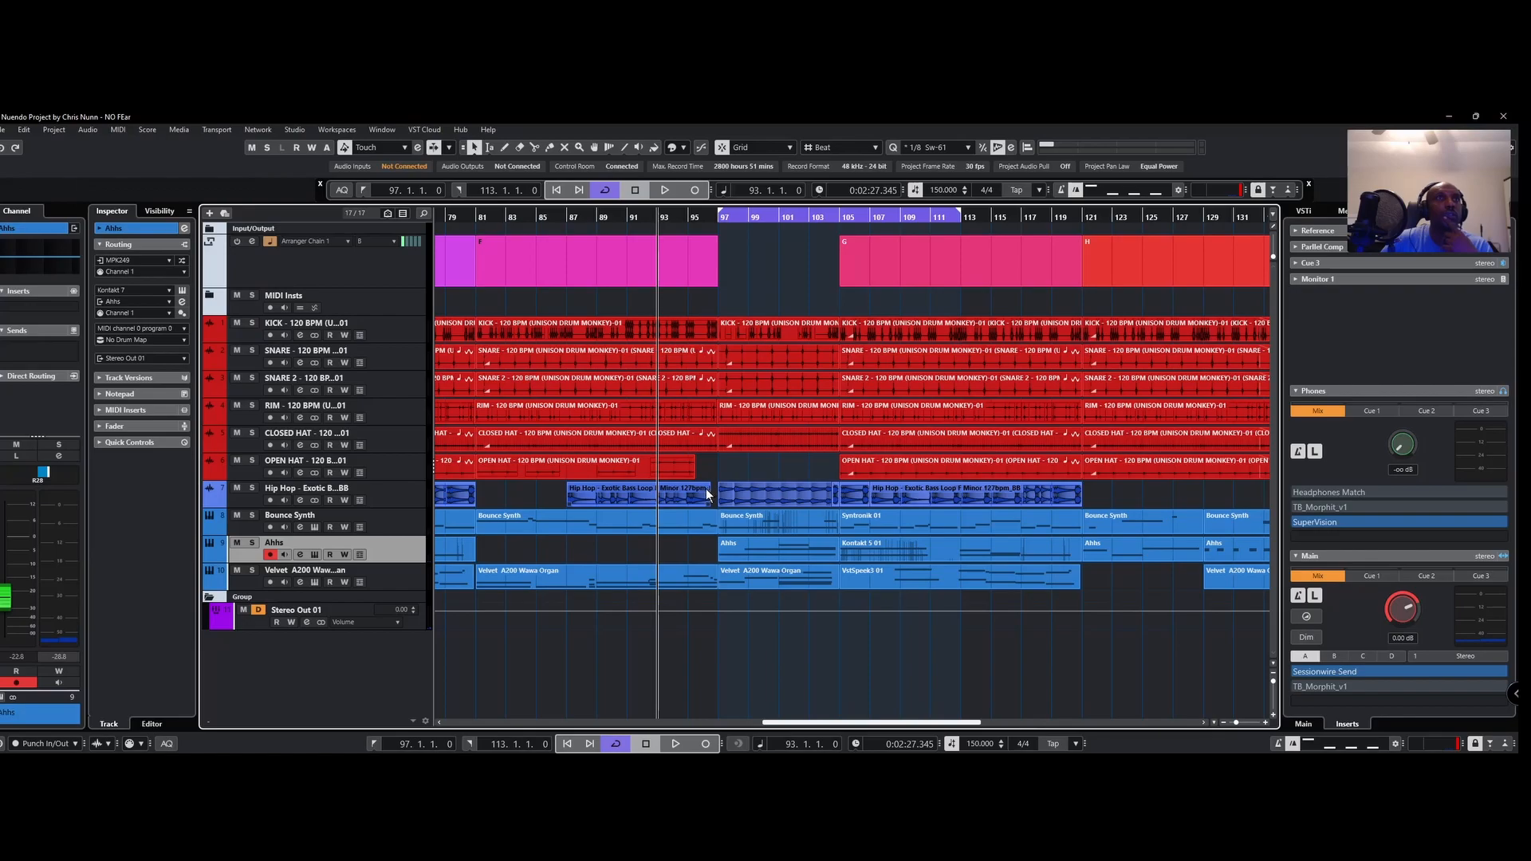
Step: Trim the closed hat, rim and kick events to end at bar 96 beat 3, and play the transition into the breakdown
double_click(707, 495)
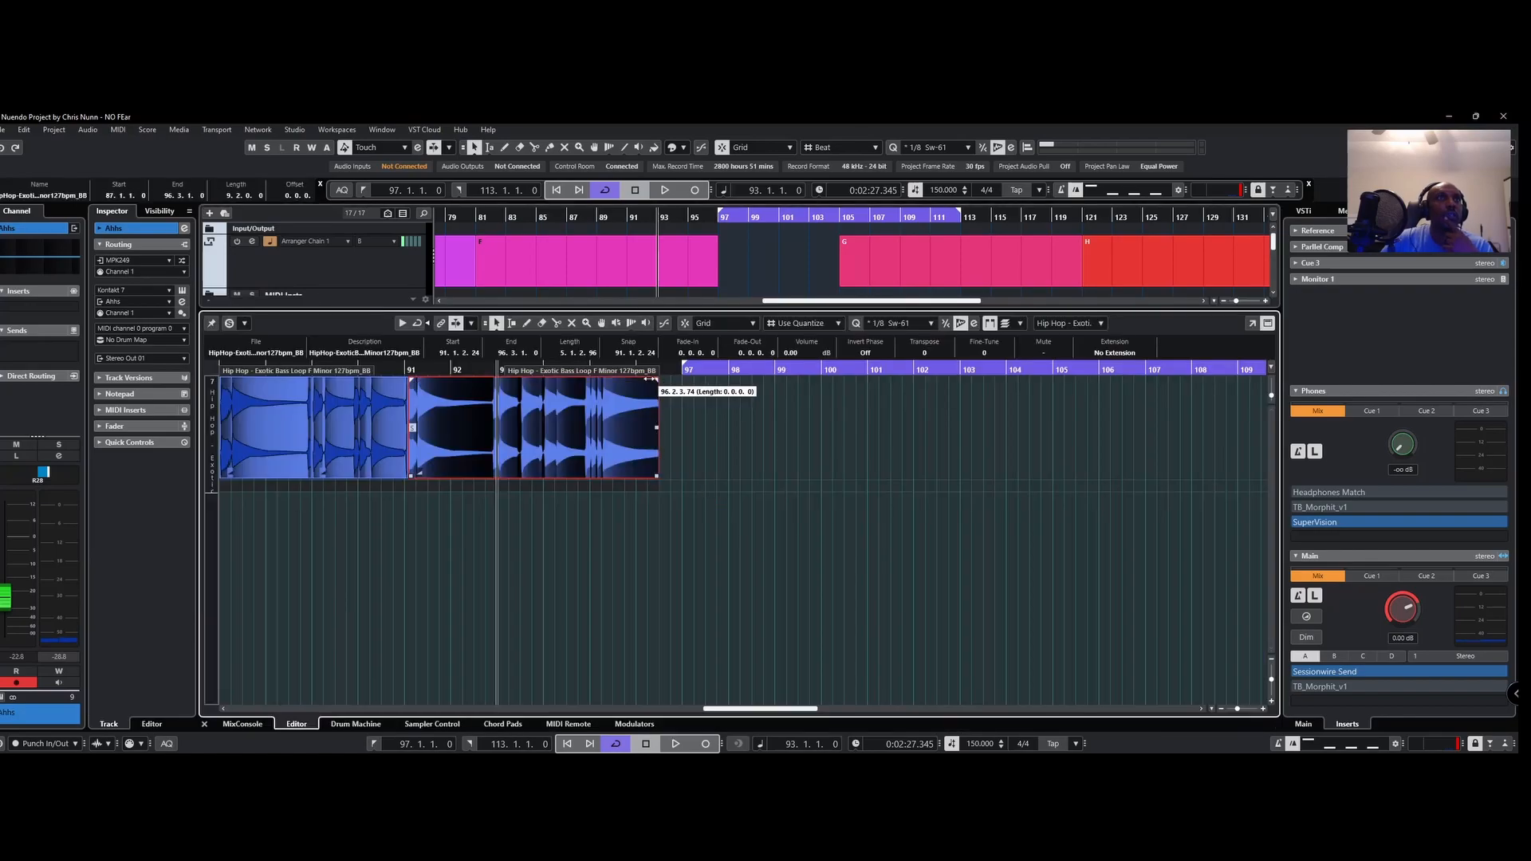
click(204, 724)
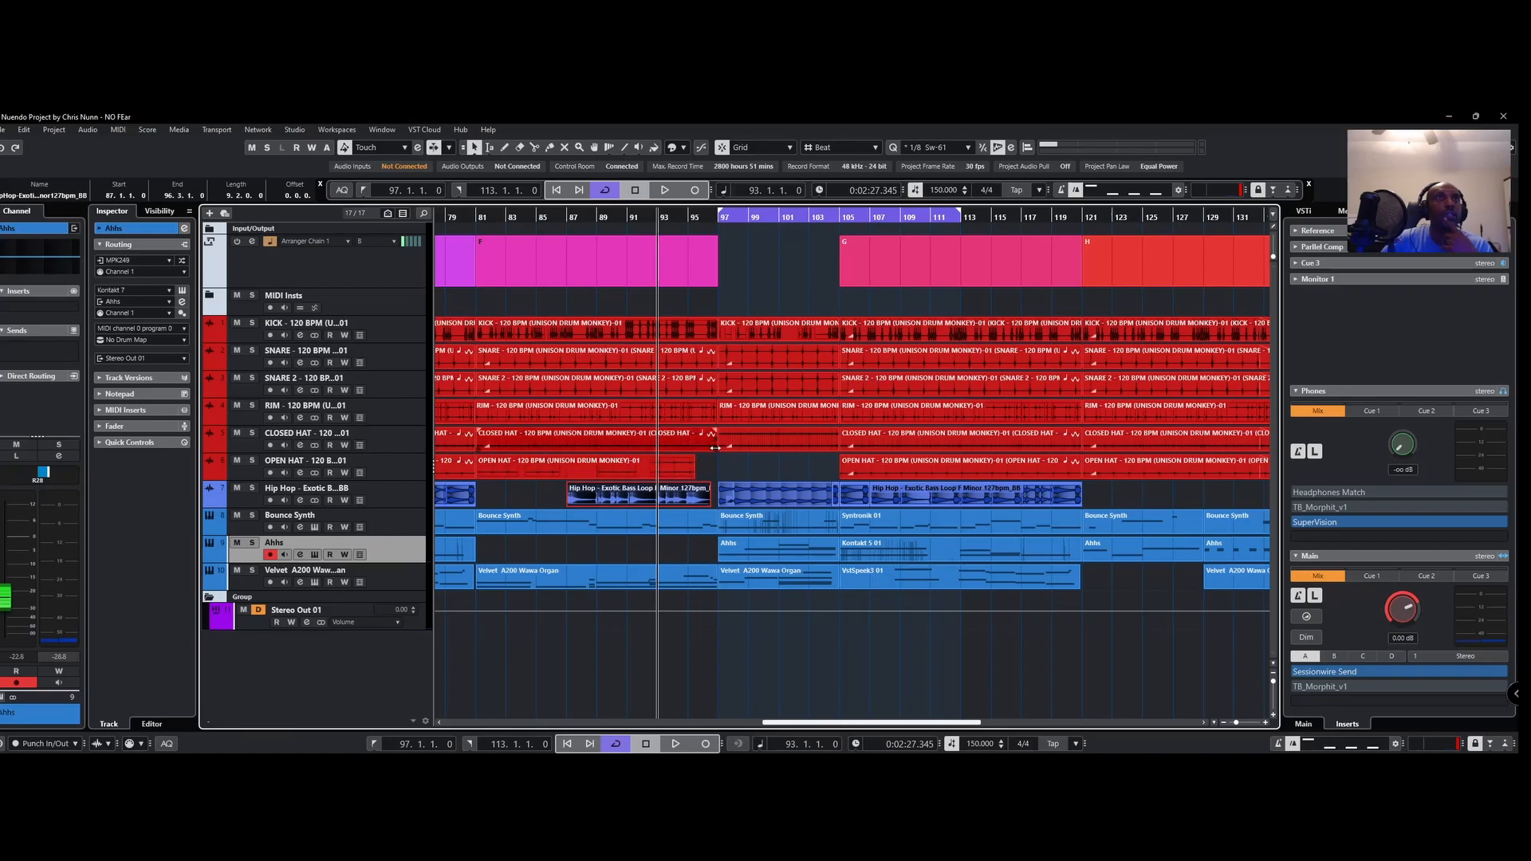
drag(715, 449, 710, 420)
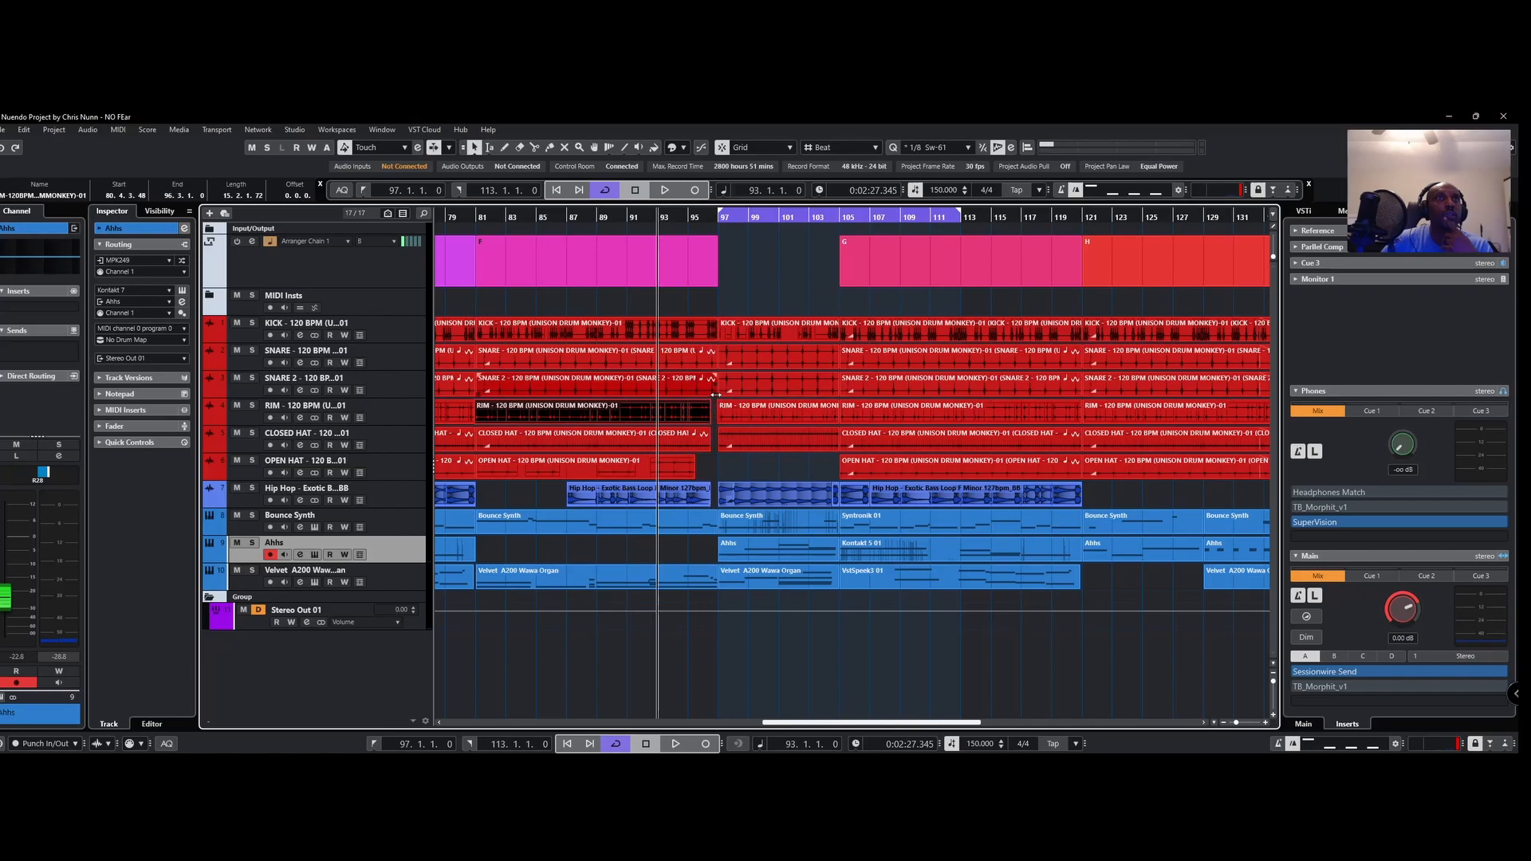
click(716, 394)
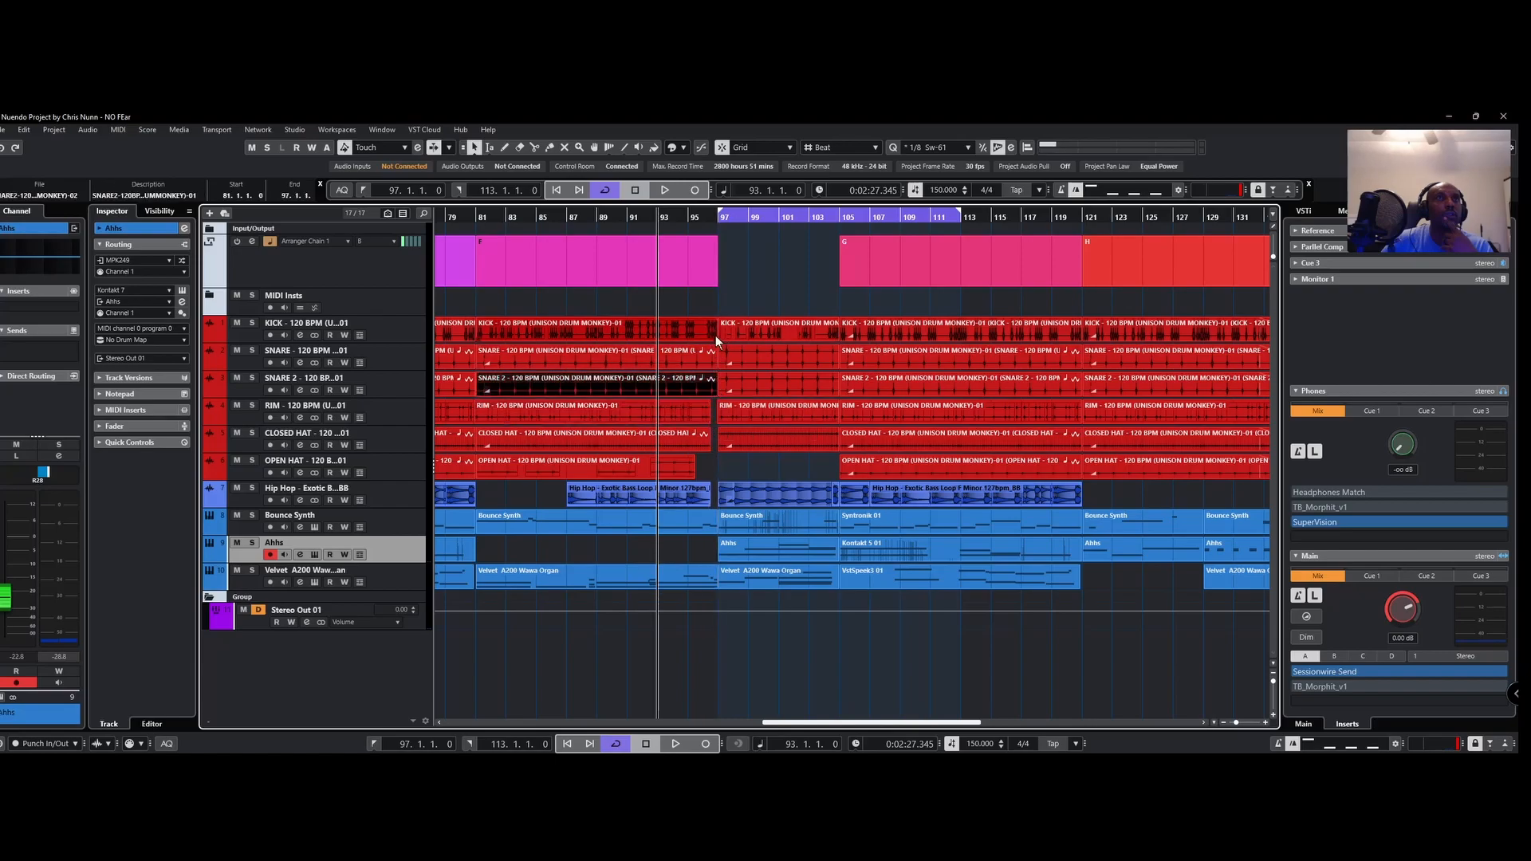
drag(715, 337, 706, 342)
key(space)
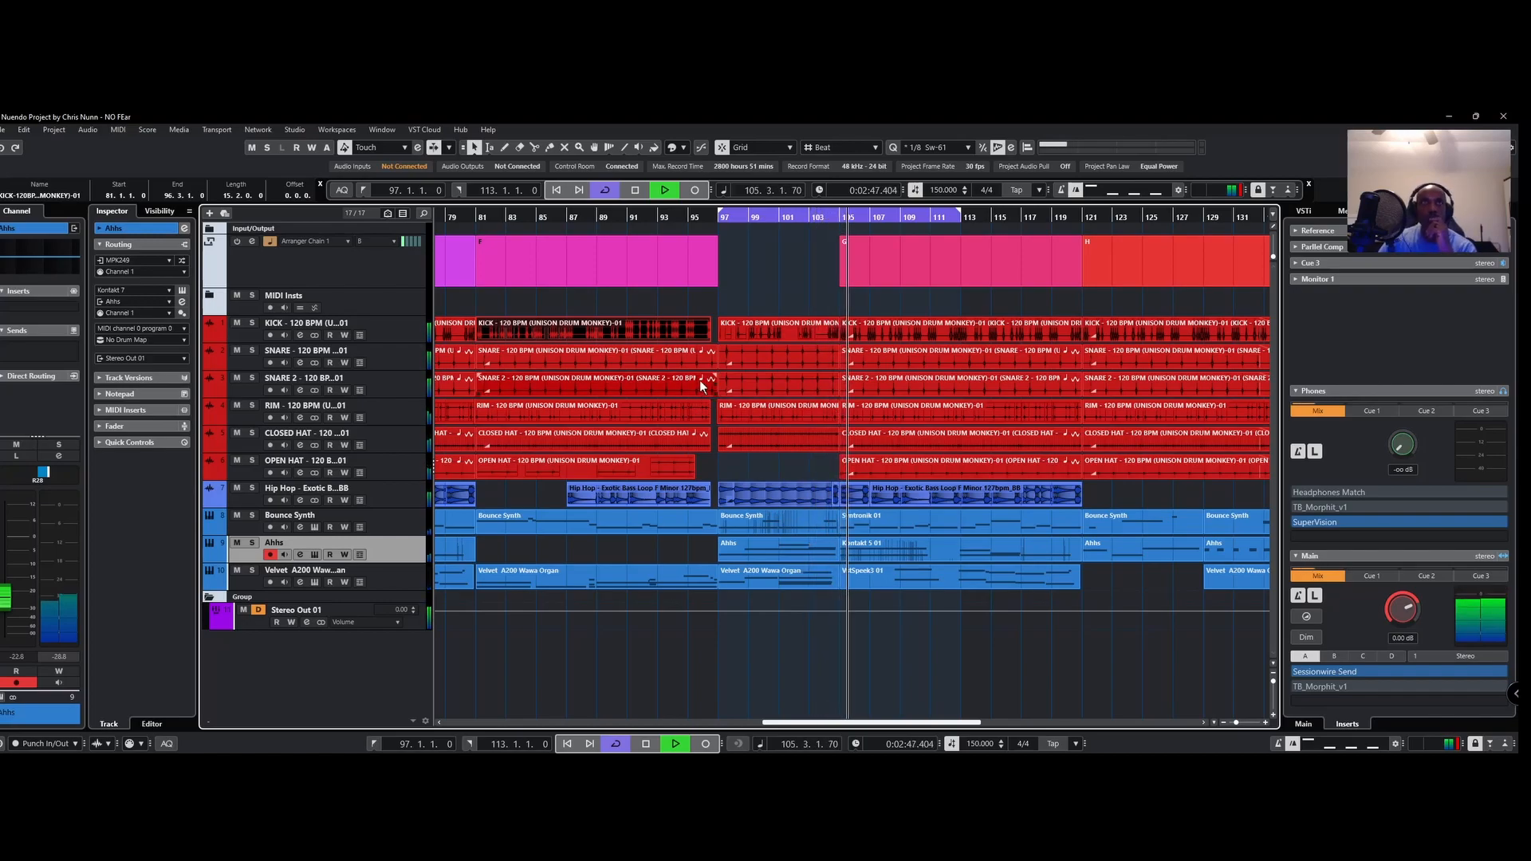
key(space)
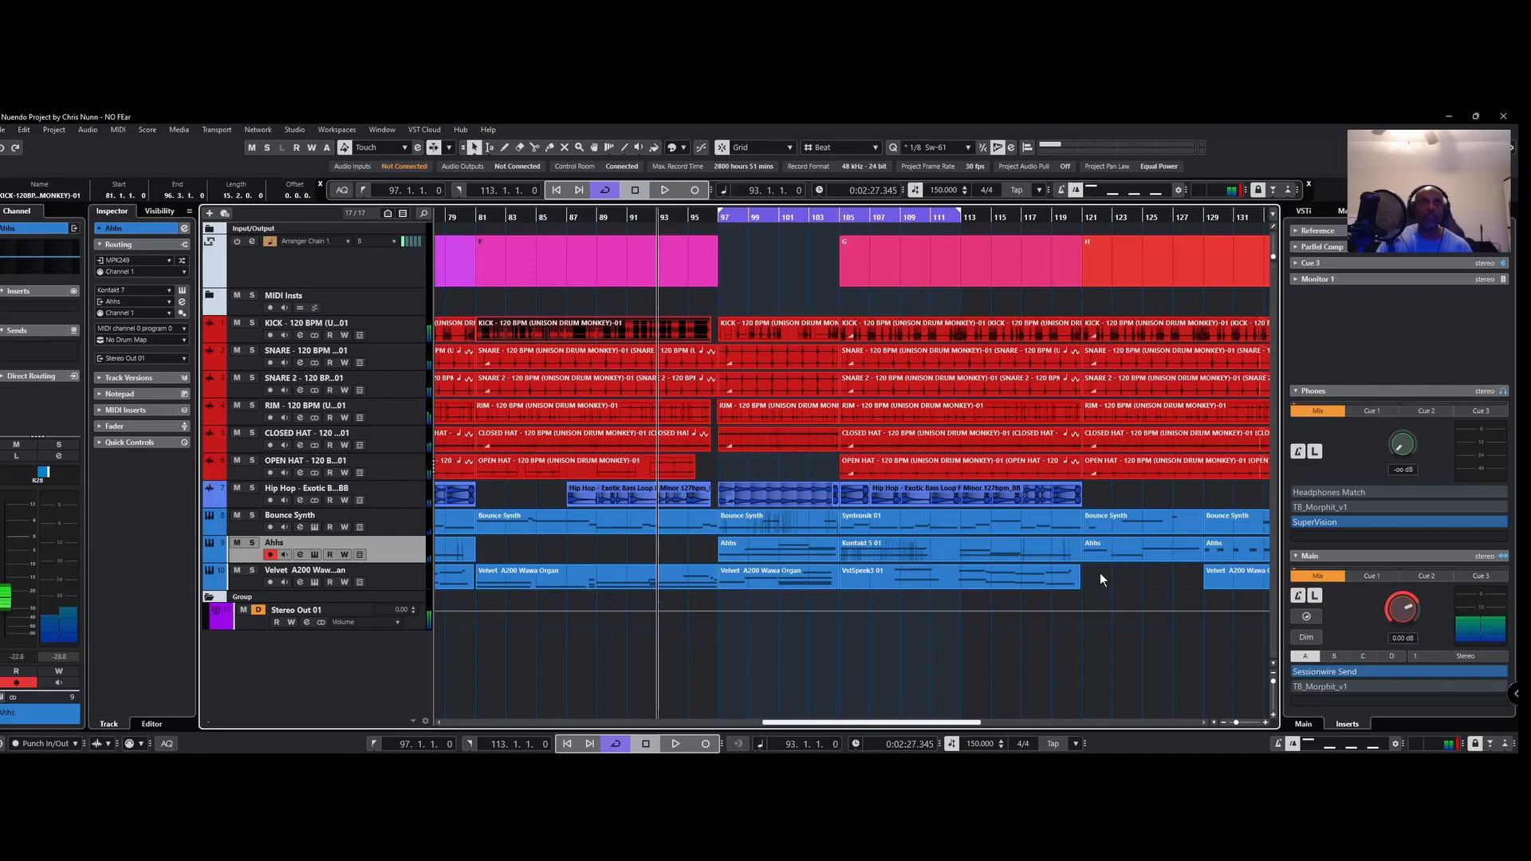
Step: Move sections G and H with their track events to bar 113 on the Bar grid, and repeat the breakdown over bars 105–113
scroll(1100, 577, down, 2)
scroll(1100, 577, down, 3)
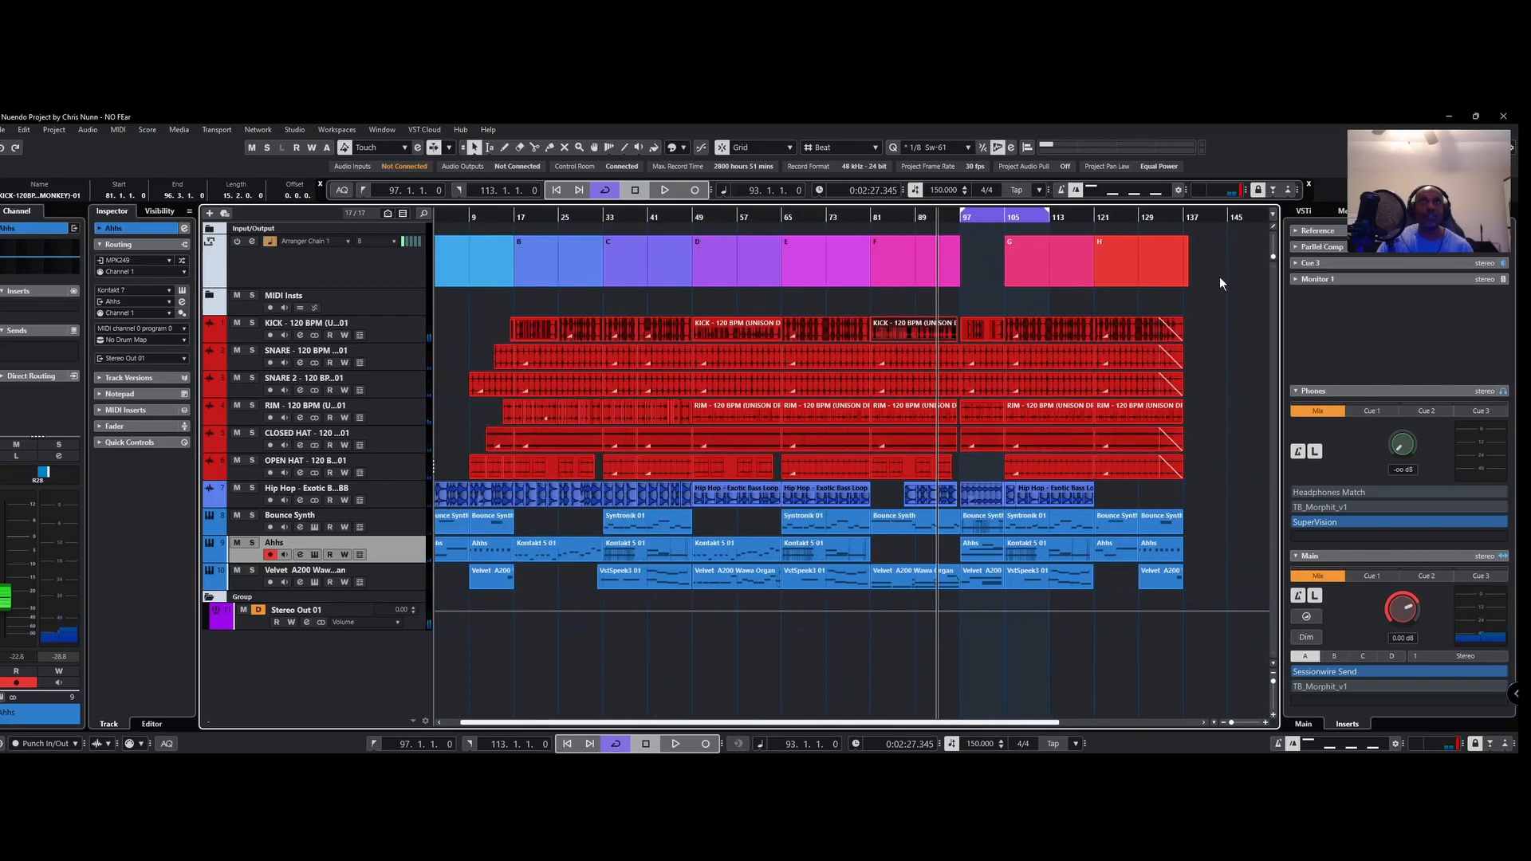
drag(1236, 284, 1070, 578)
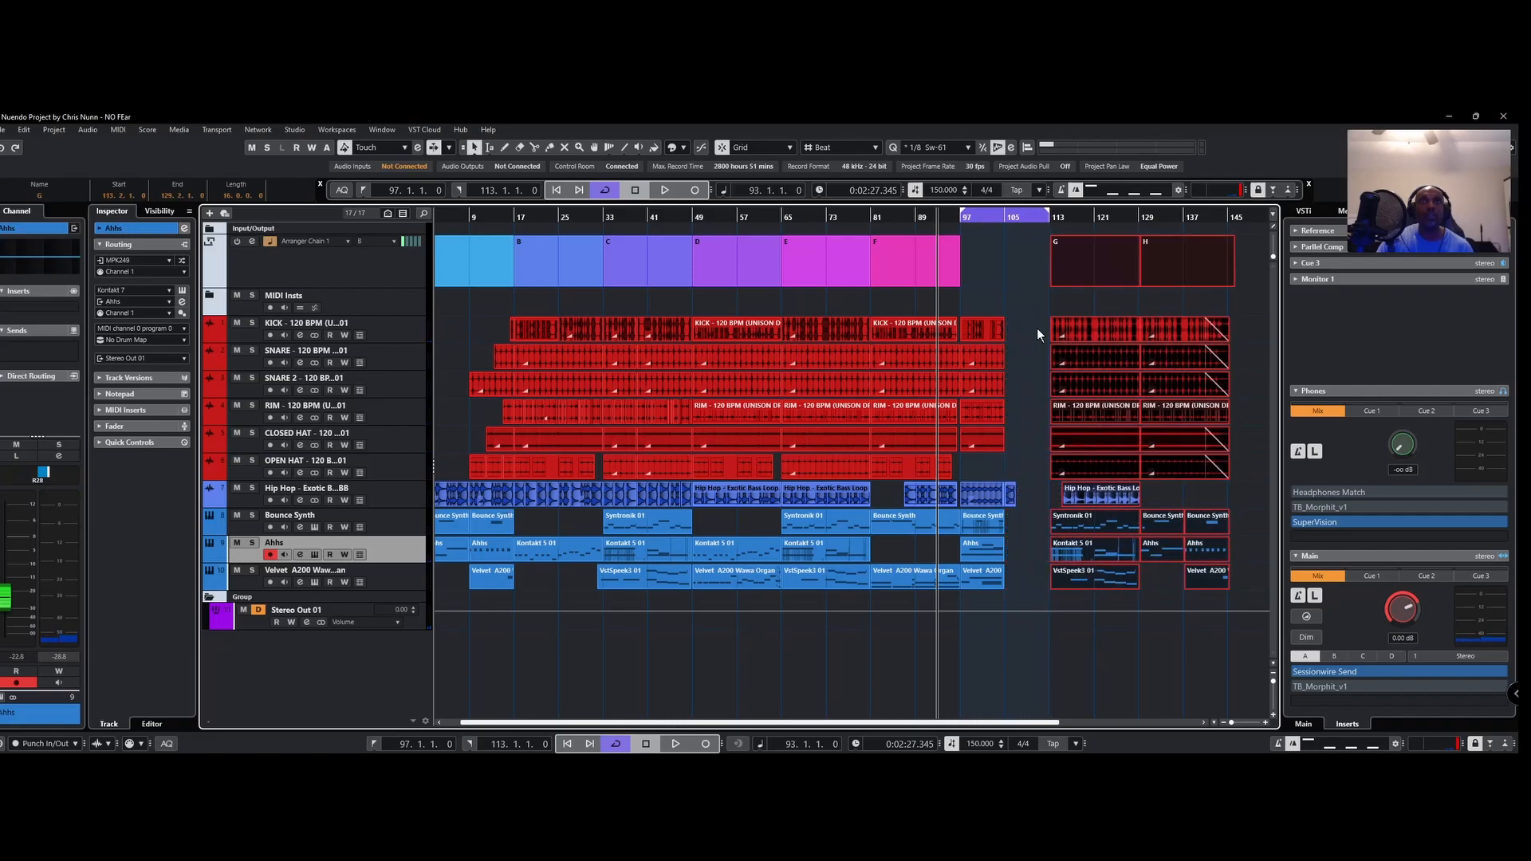
click(845, 148)
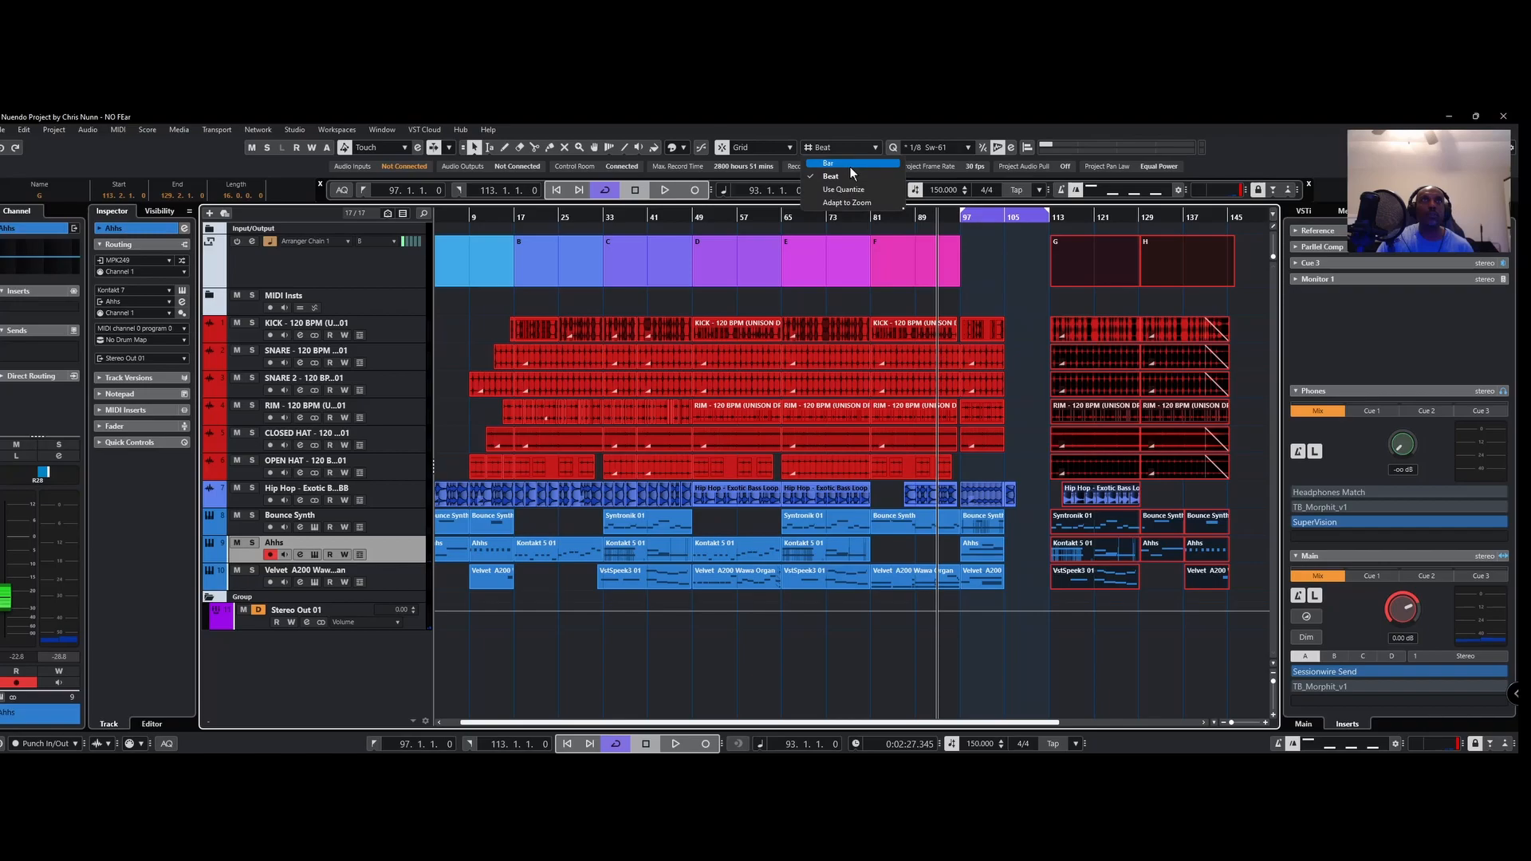
click(850, 164)
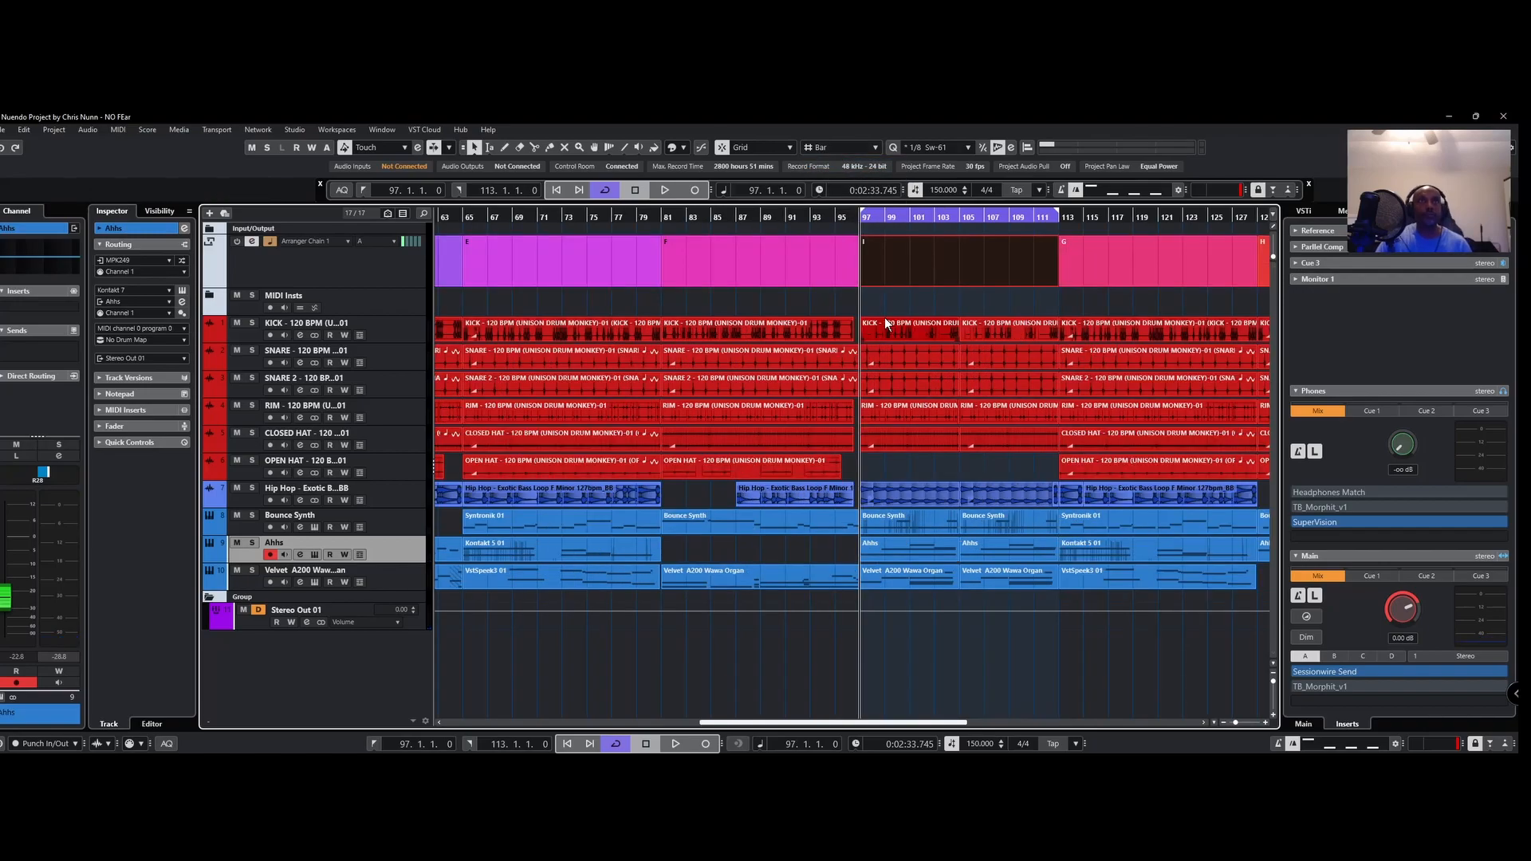
Step: Play the extended breakdown from bar 97 and clear the arranger event selection
key(space)
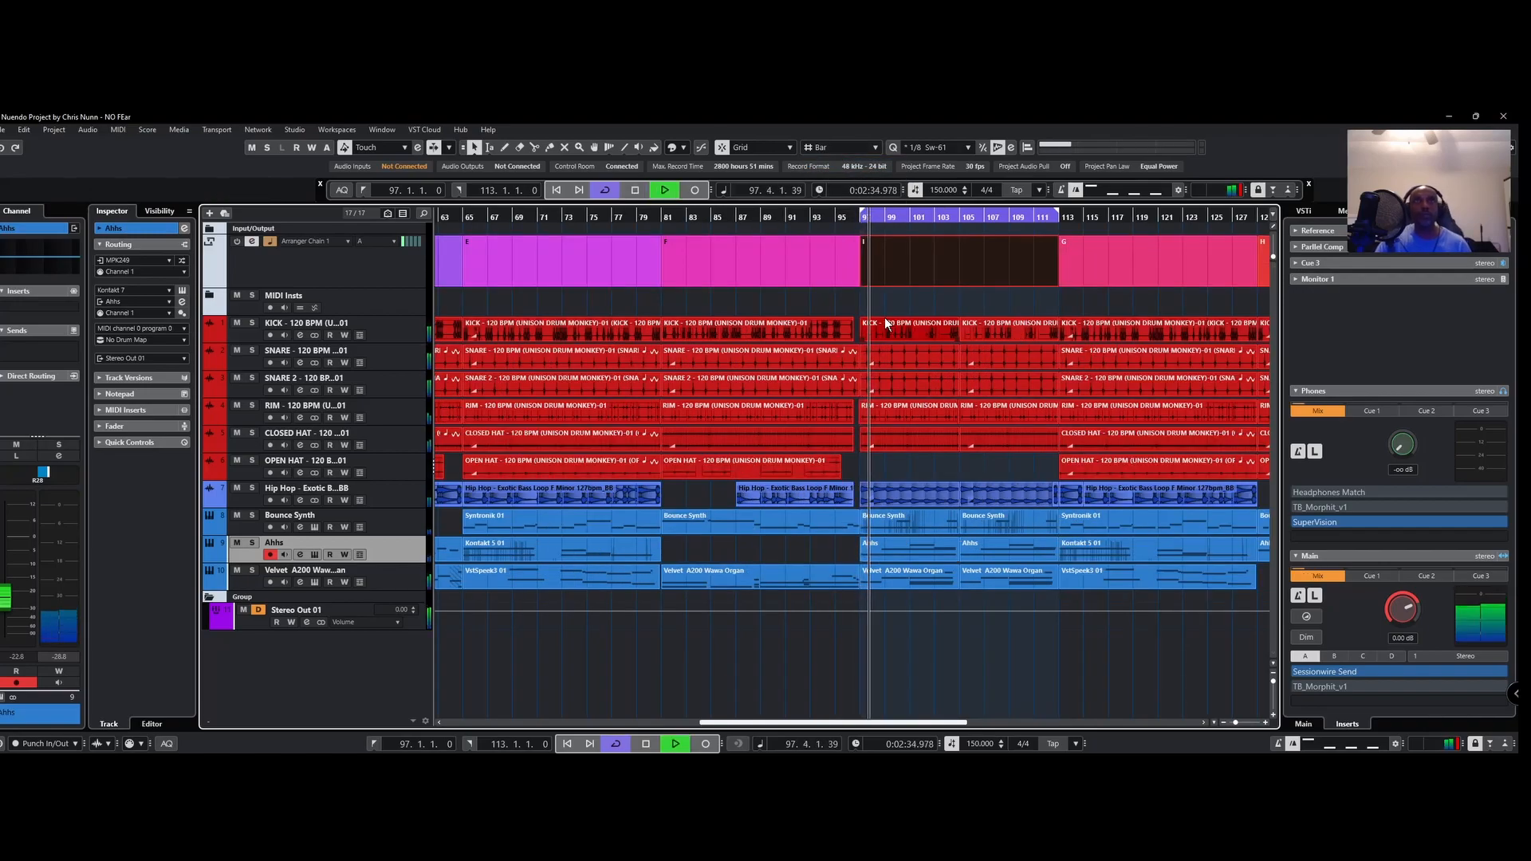
click(884, 292)
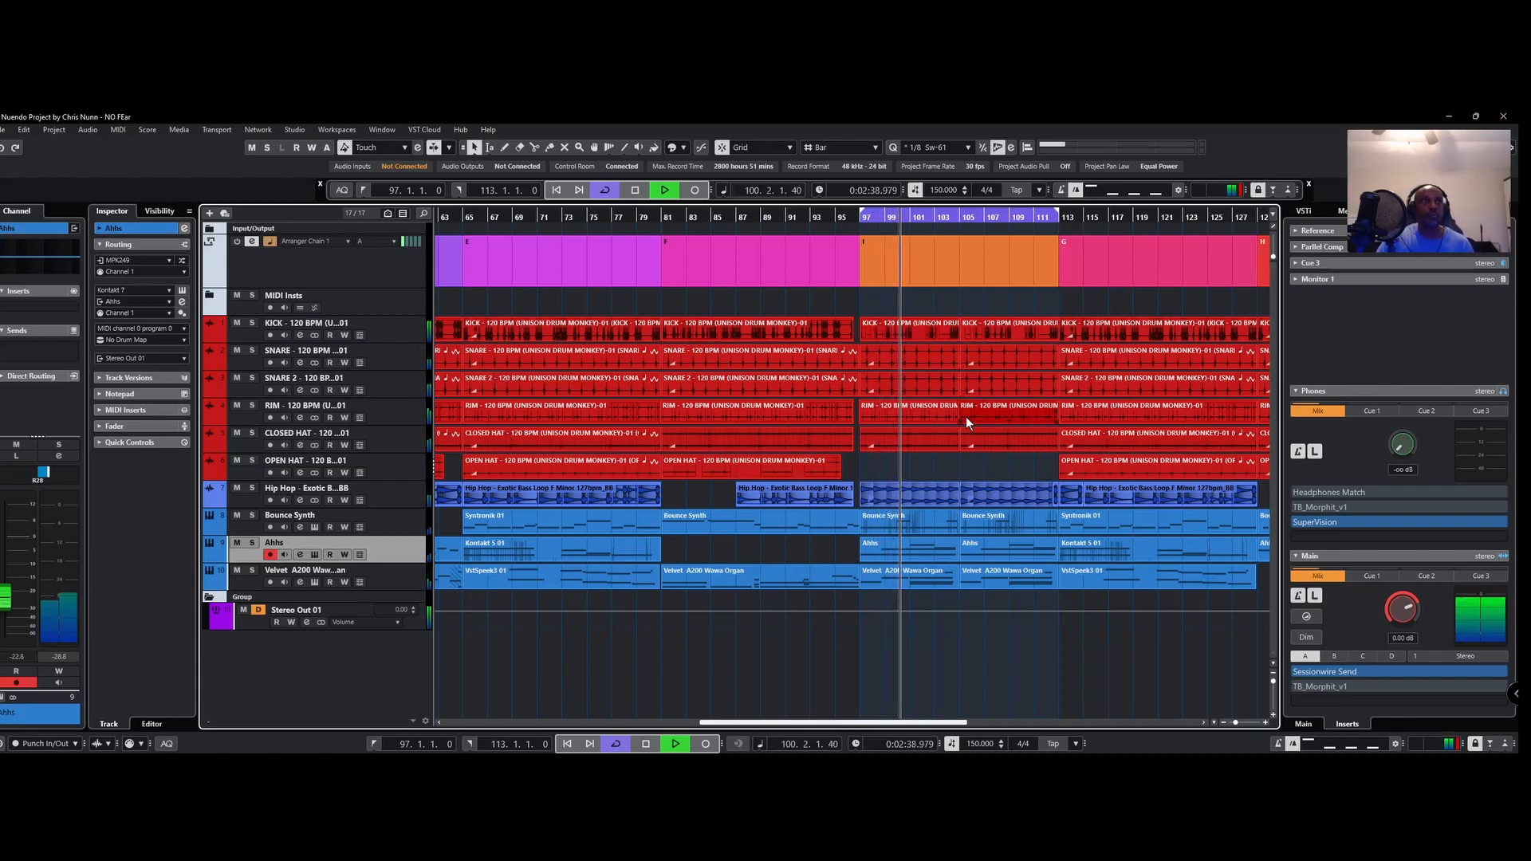
click(752, 514)
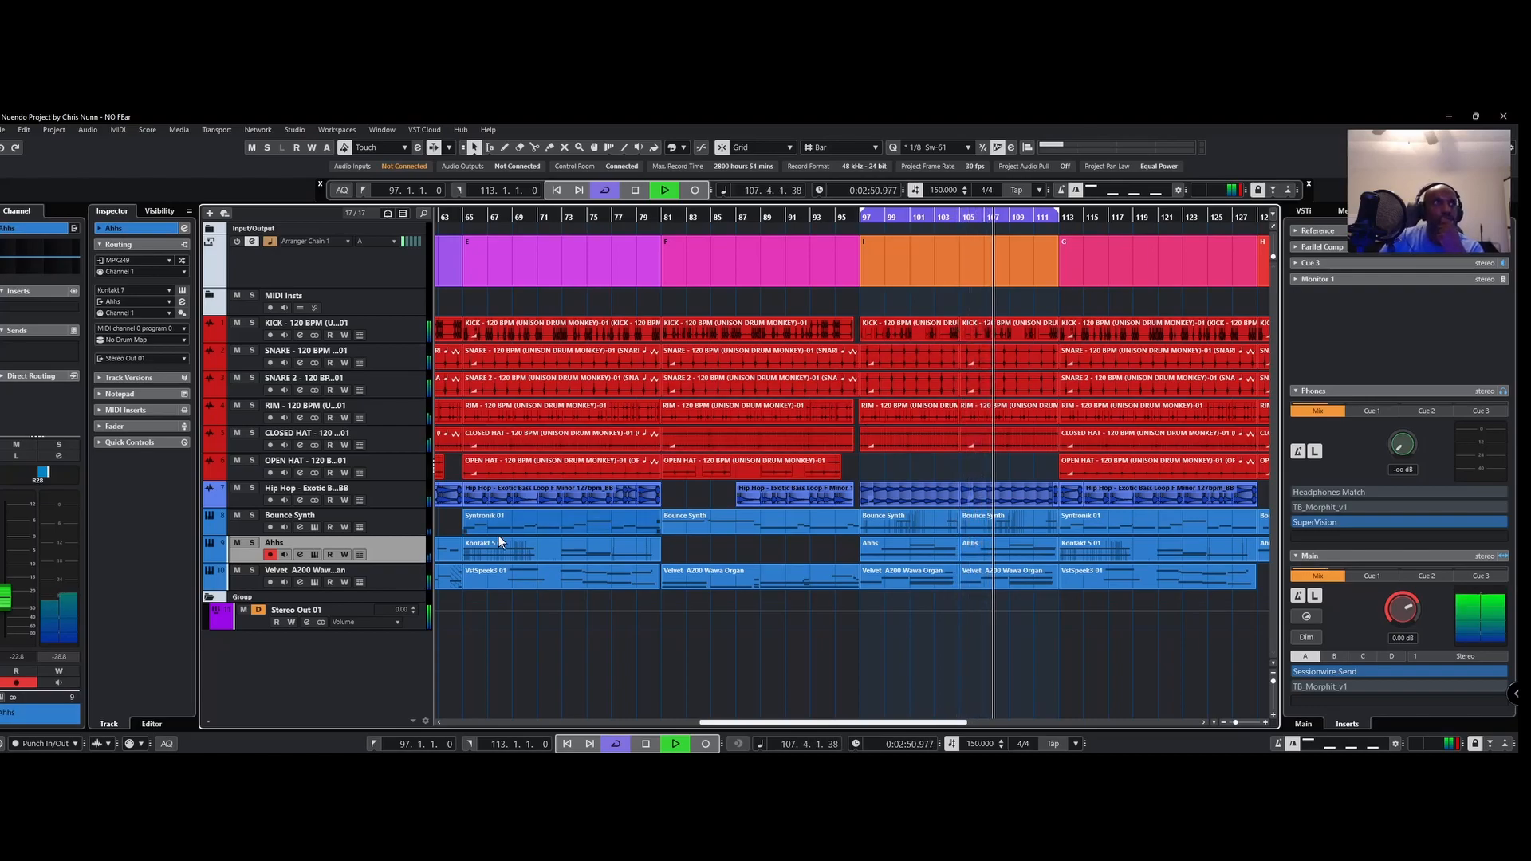
Step: Add an instrument track named Vcal Synther below the Velvet A200 Wawa Organ track
click(405, 576)
right_click(405, 576)
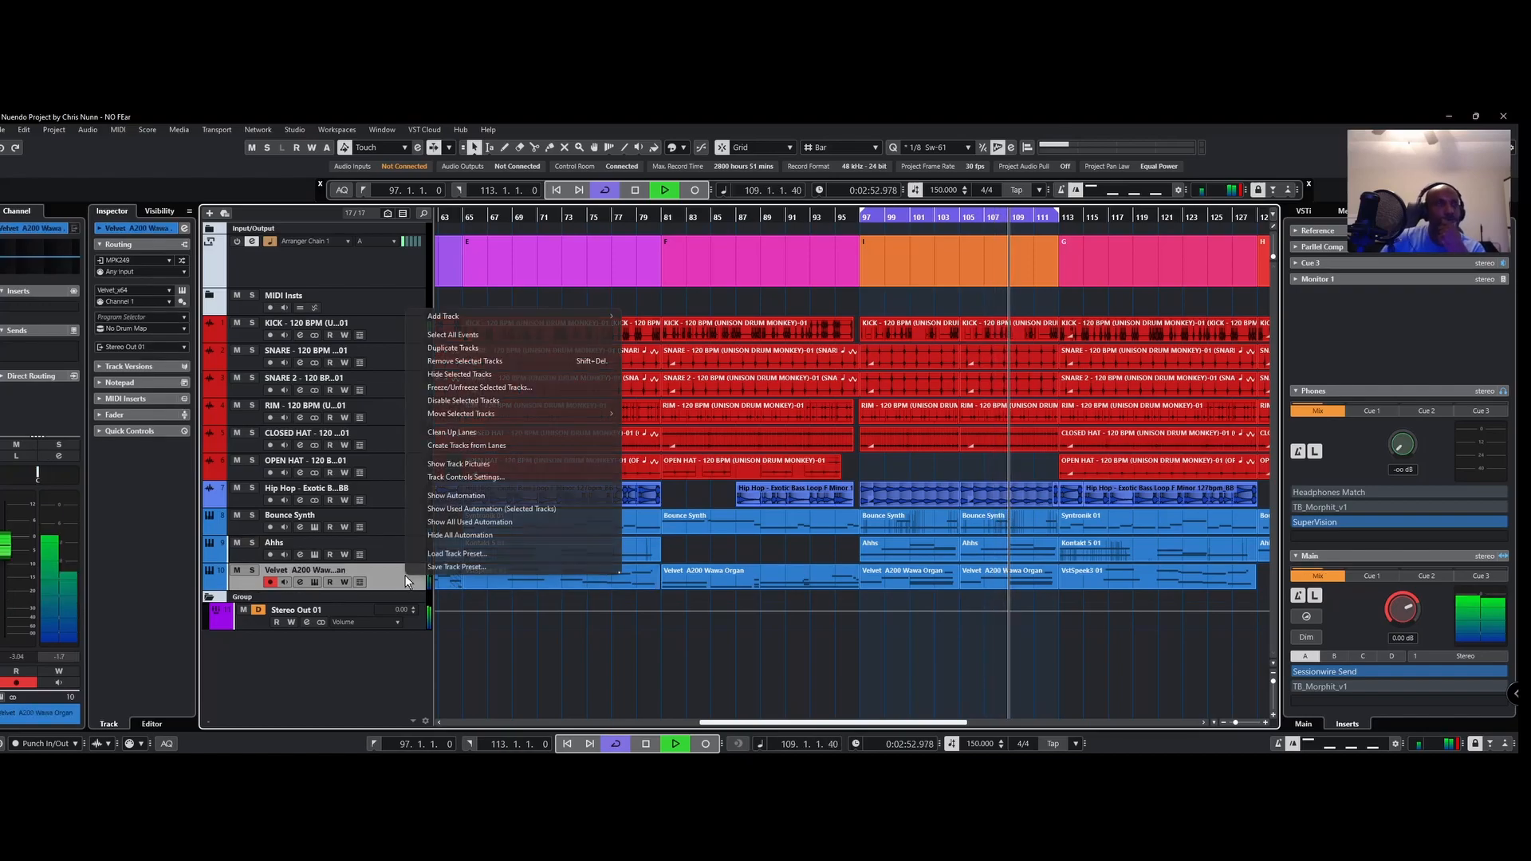
mouse_move(564, 316)
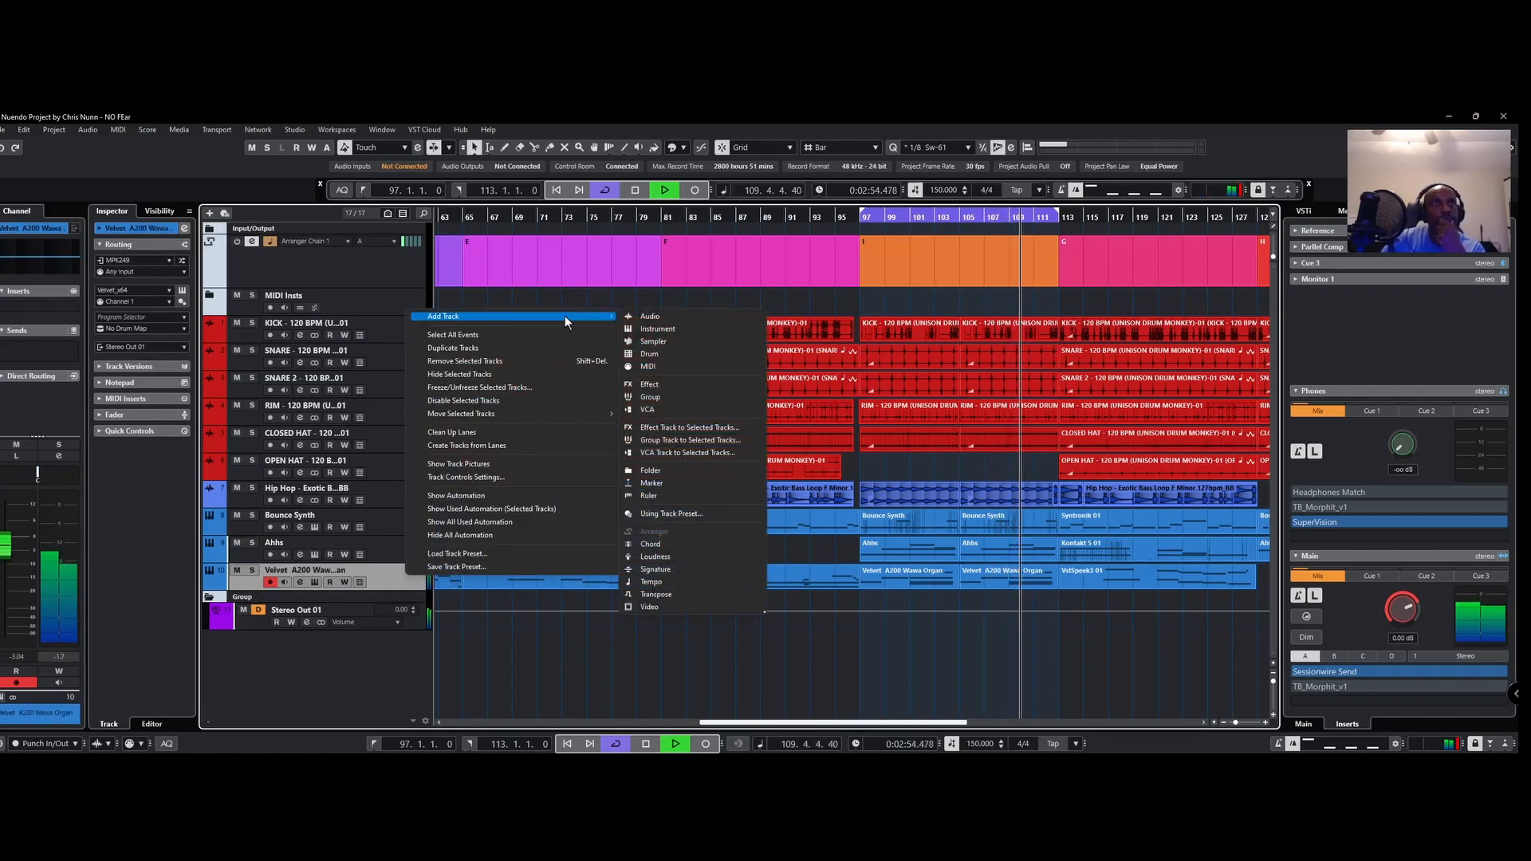
click(683, 333)
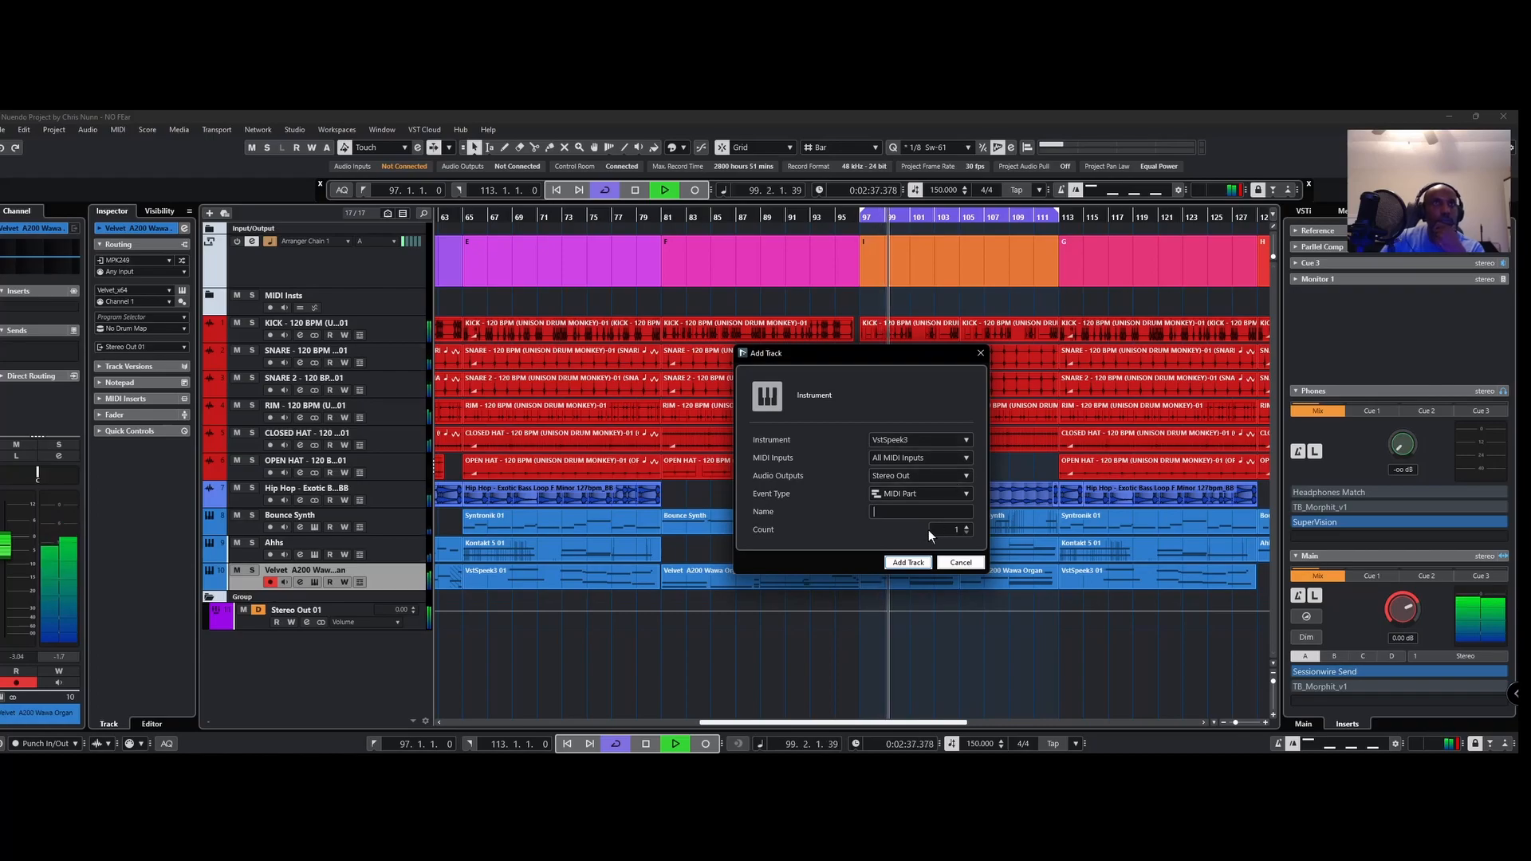
click(918, 562)
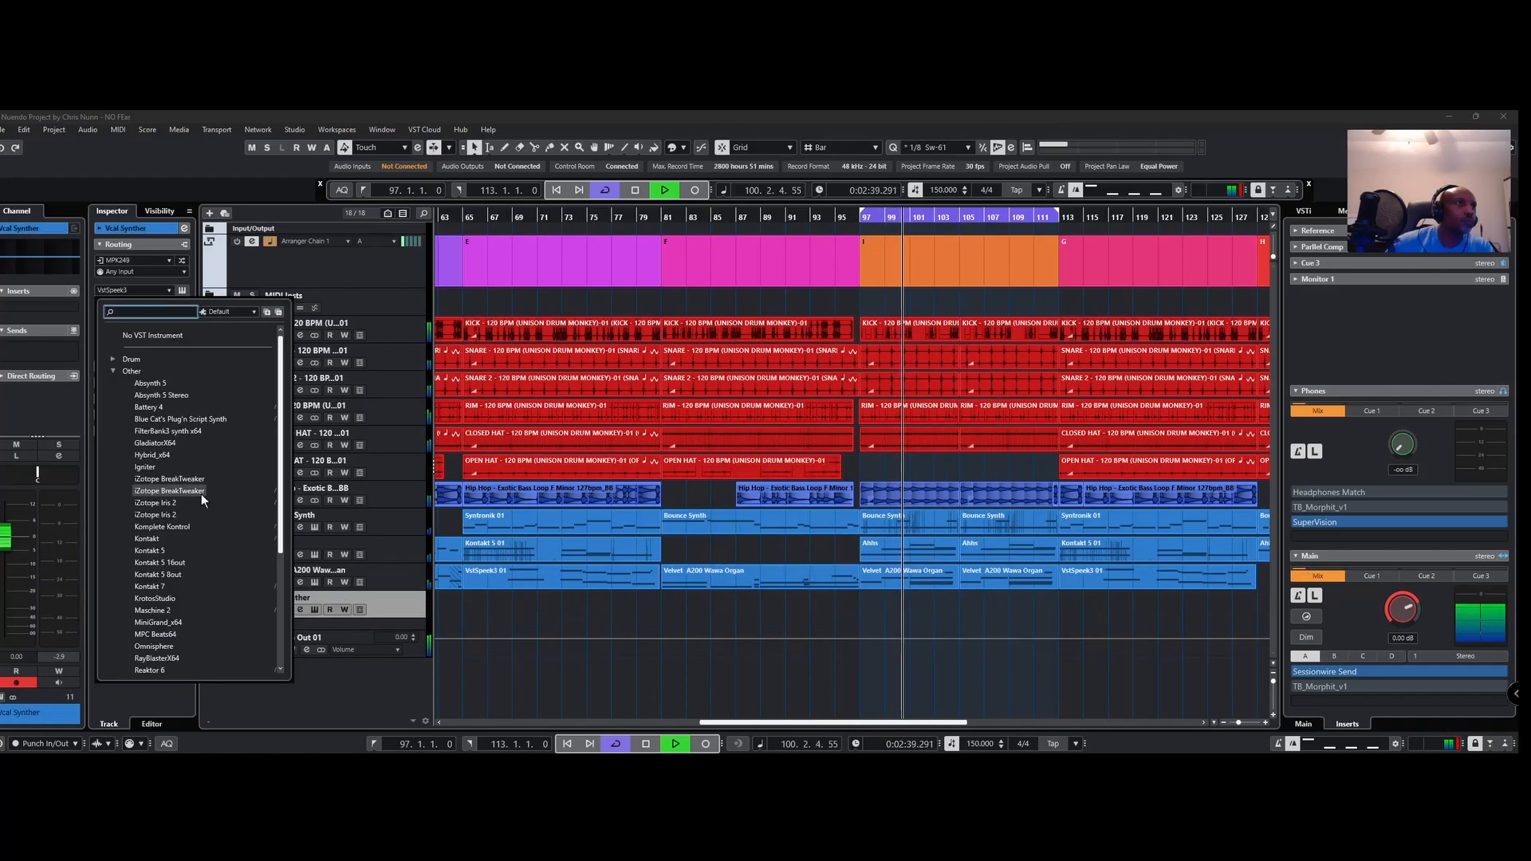
Step: Change the Vcal Synther track's instrument to SantaJussi and lower its channel fader to -13.1 dB
click(109, 367)
click(111, 371)
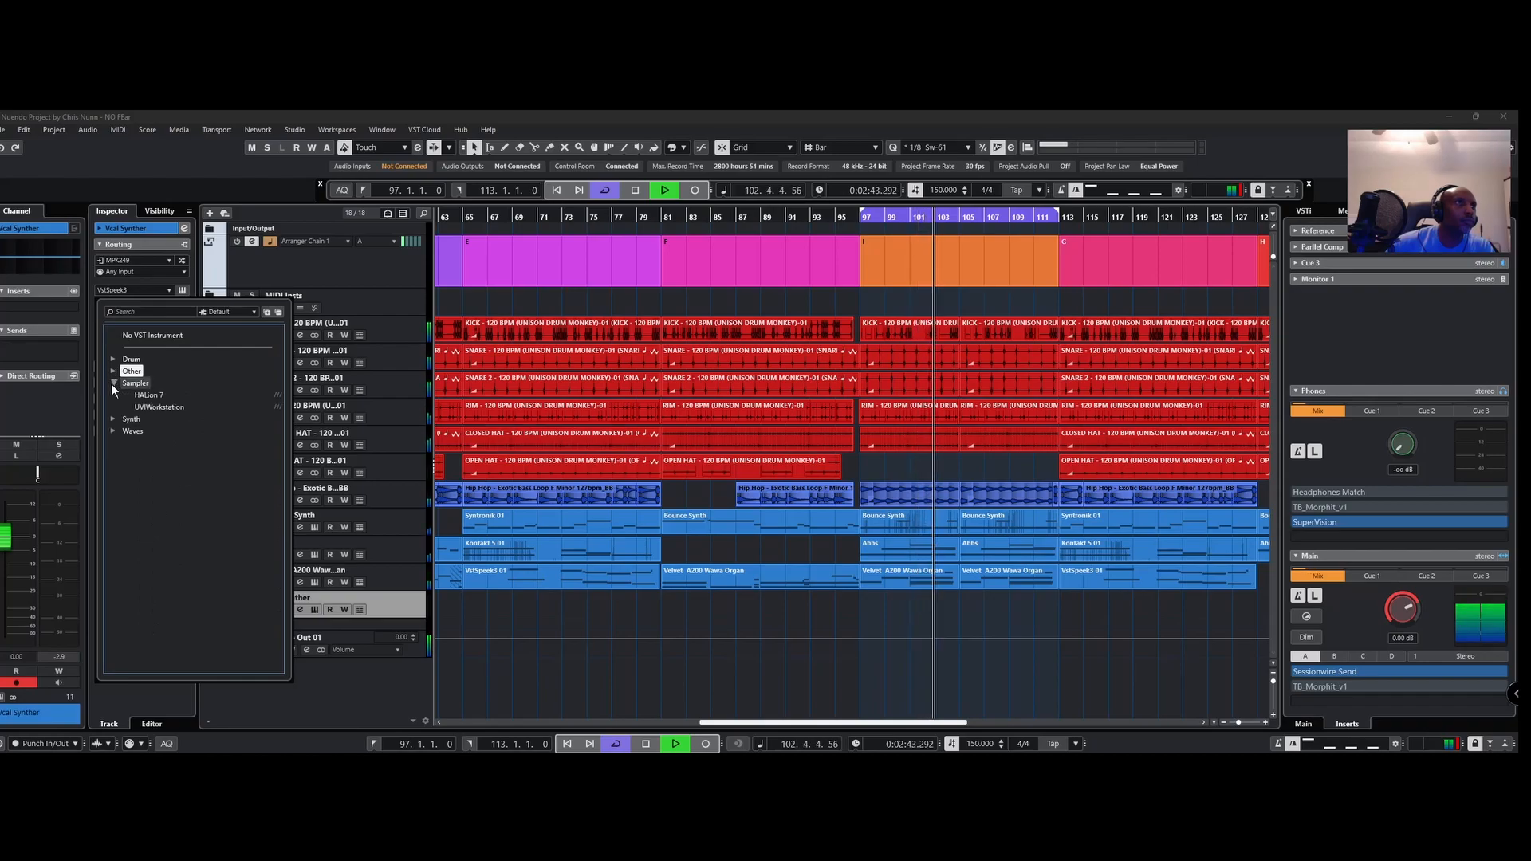
click(112, 384)
click(112, 395)
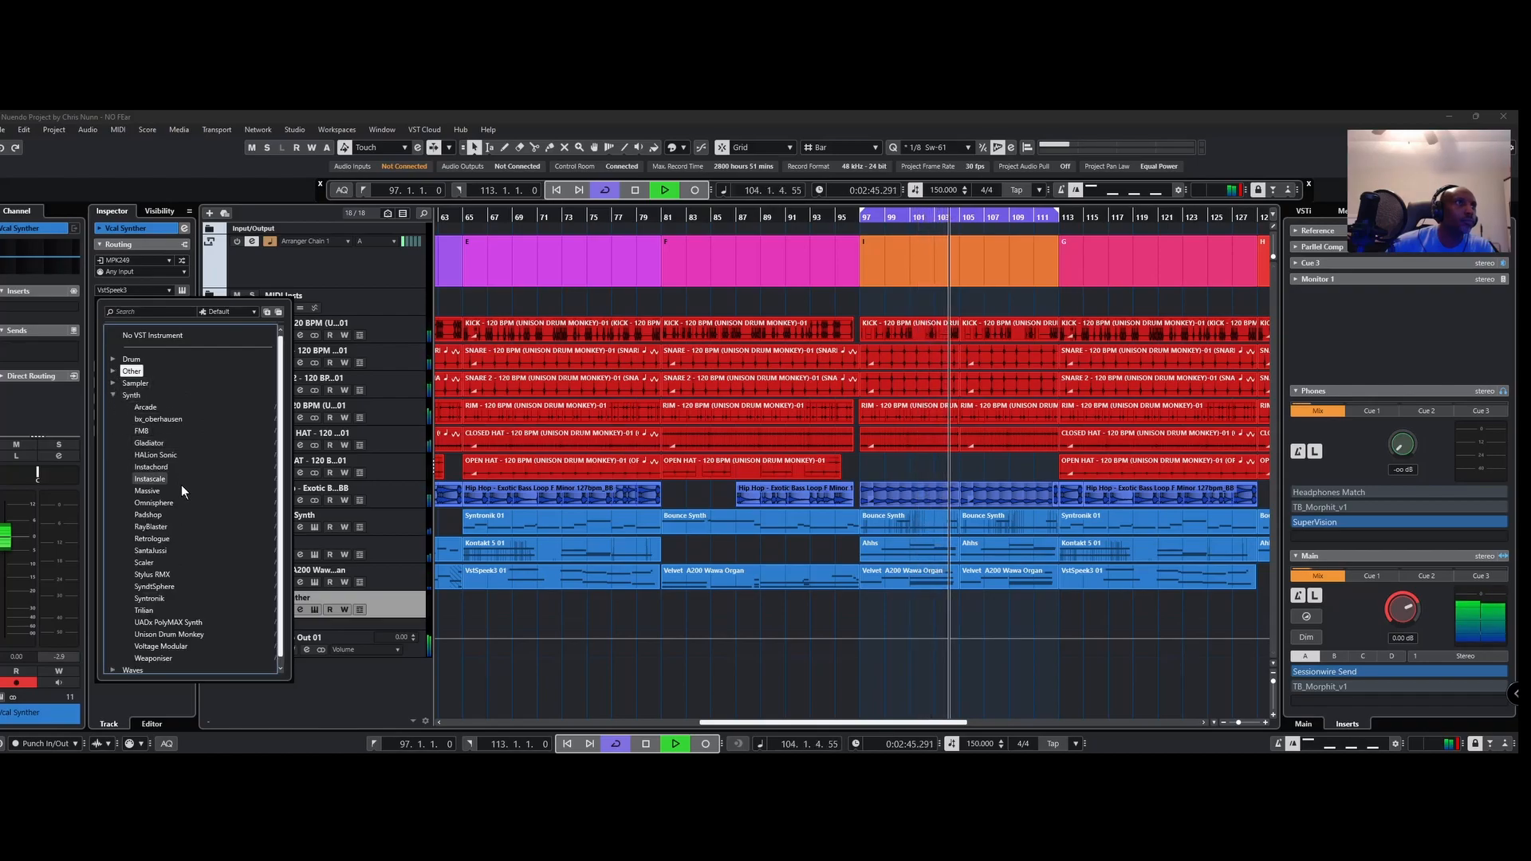
click(183, 551)
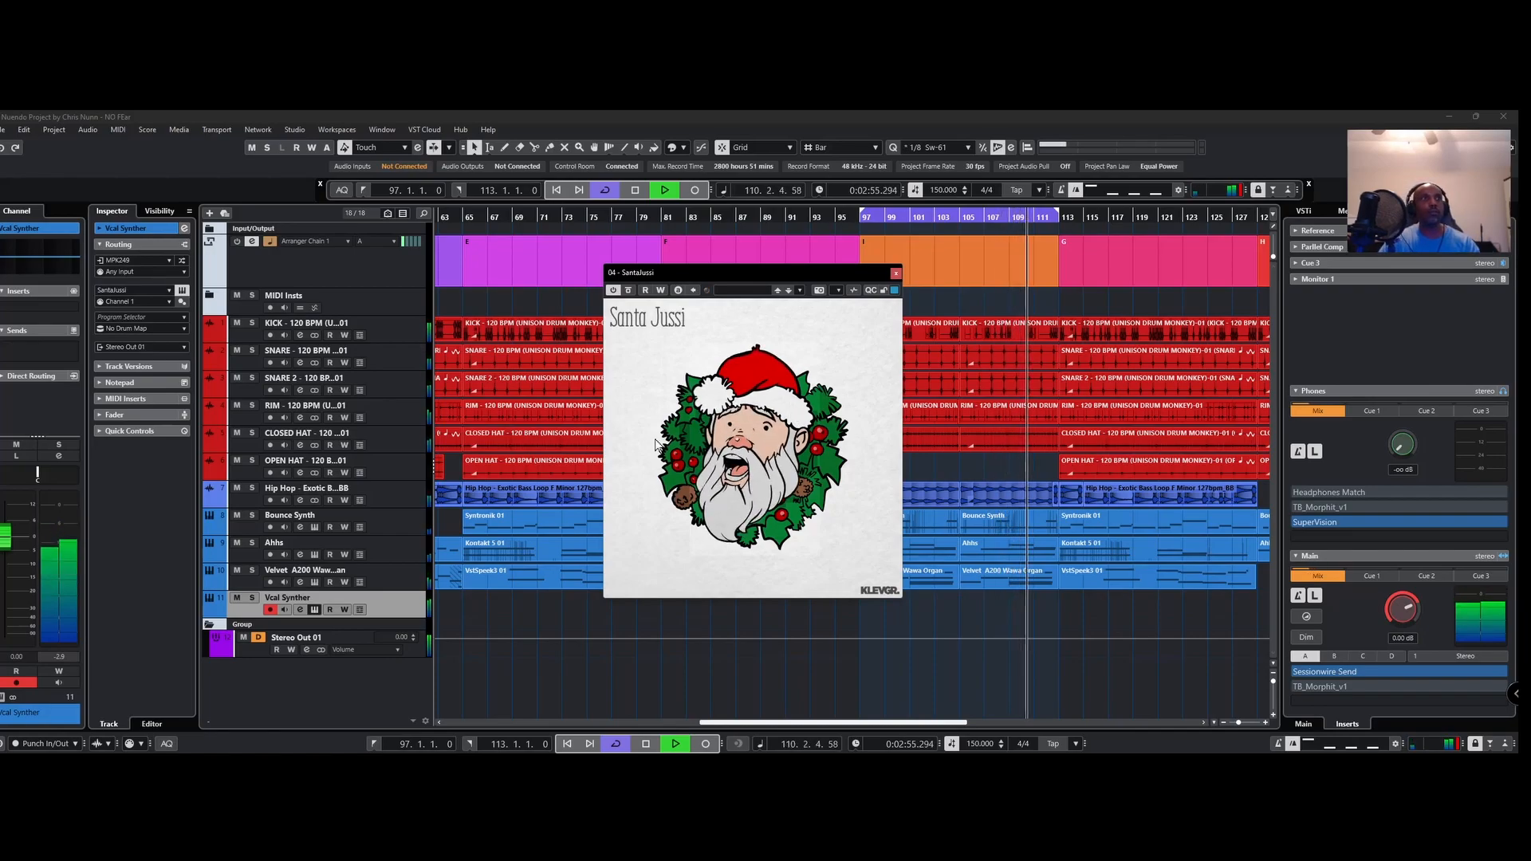
drag(10, 545, 14, 582)
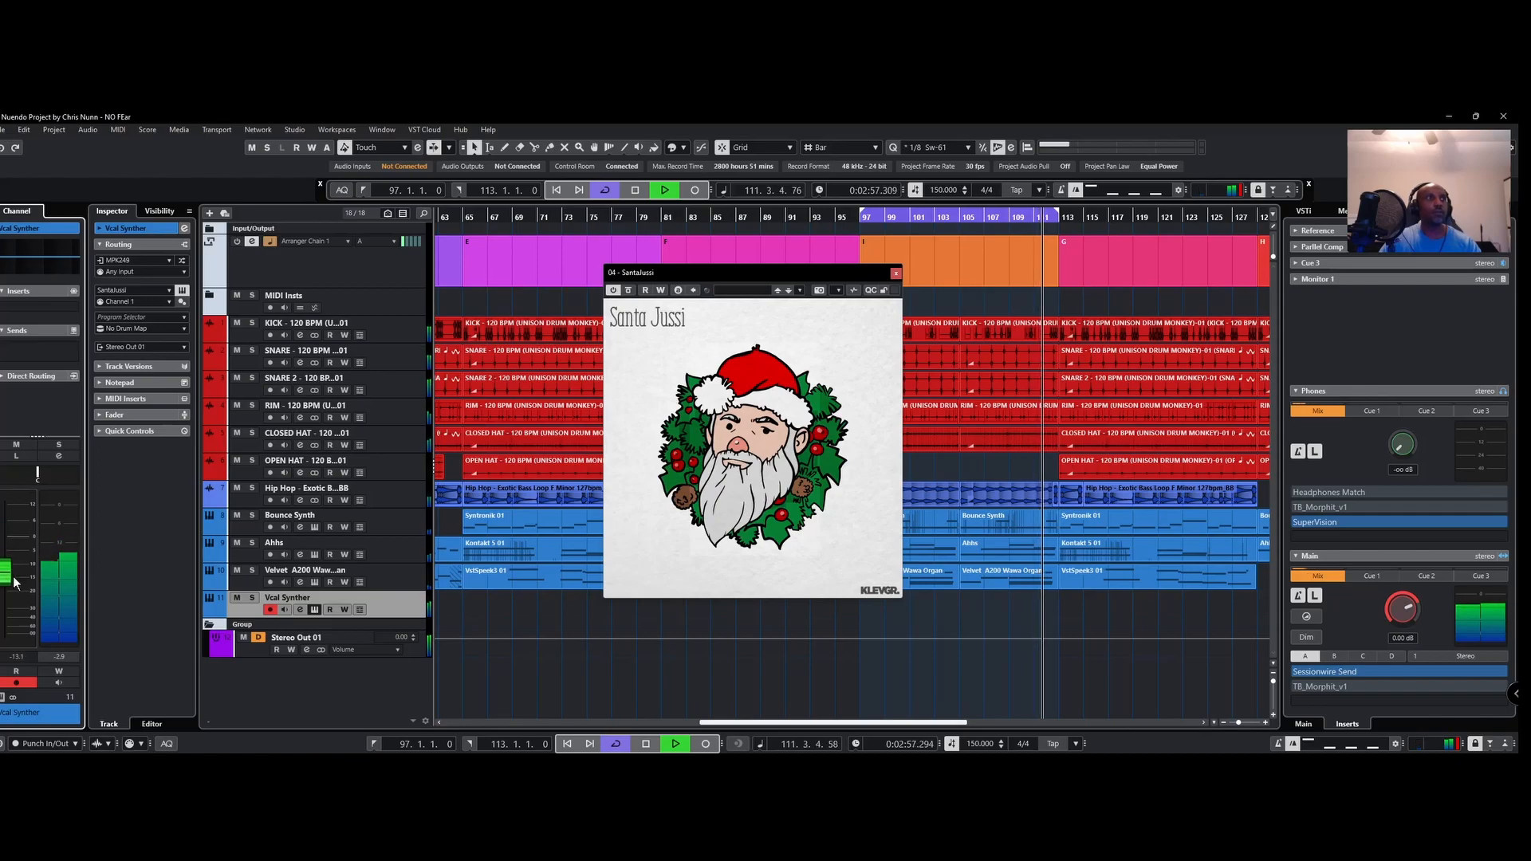
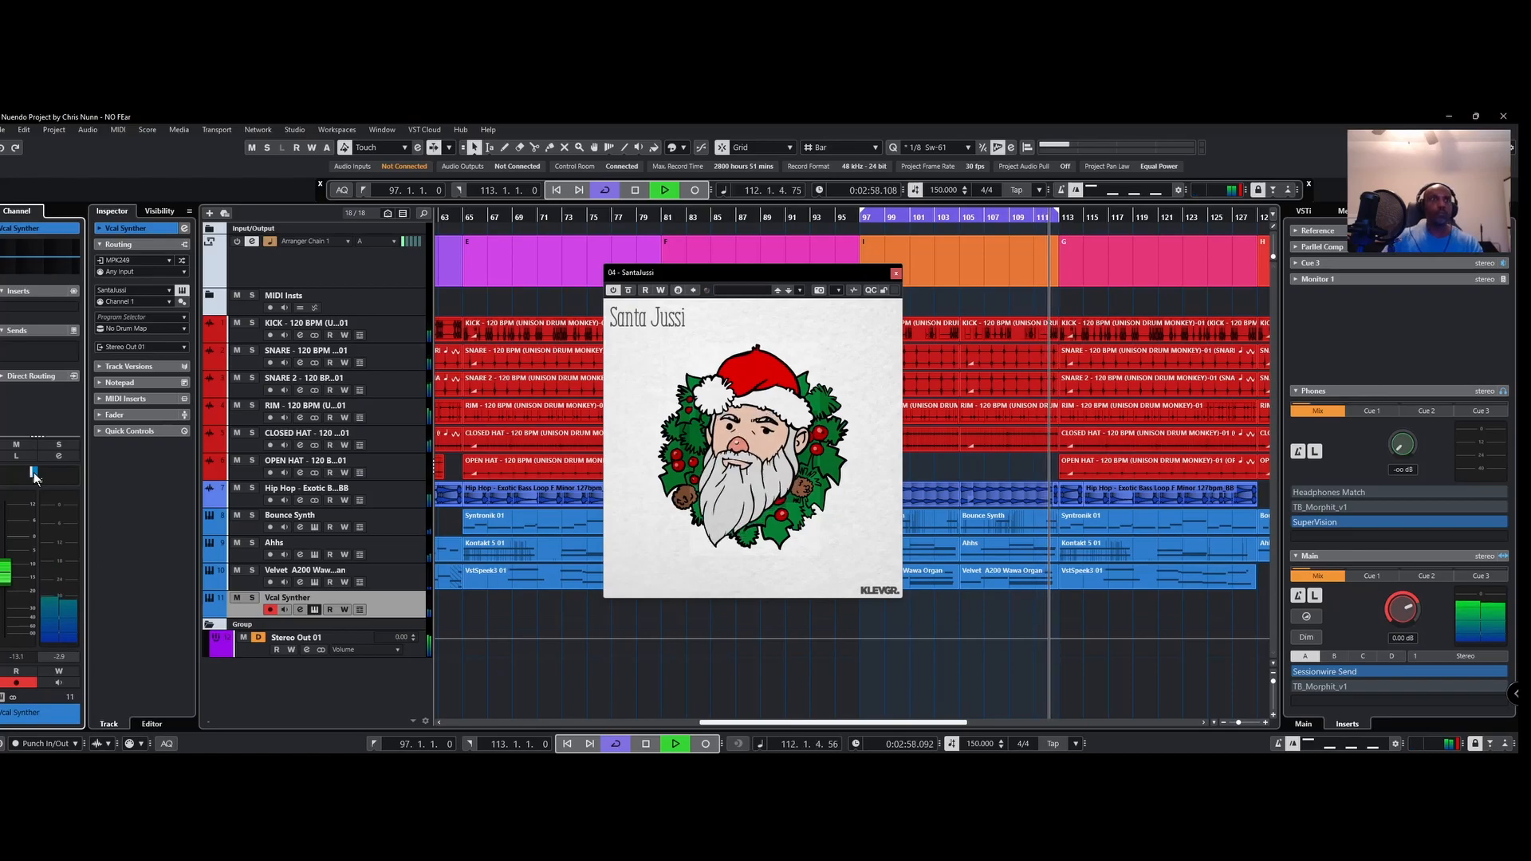
Step: Record a MIDI part on the Vcal Synther track over bars 97–113 and close the SantaJussi window
click(646, 744)
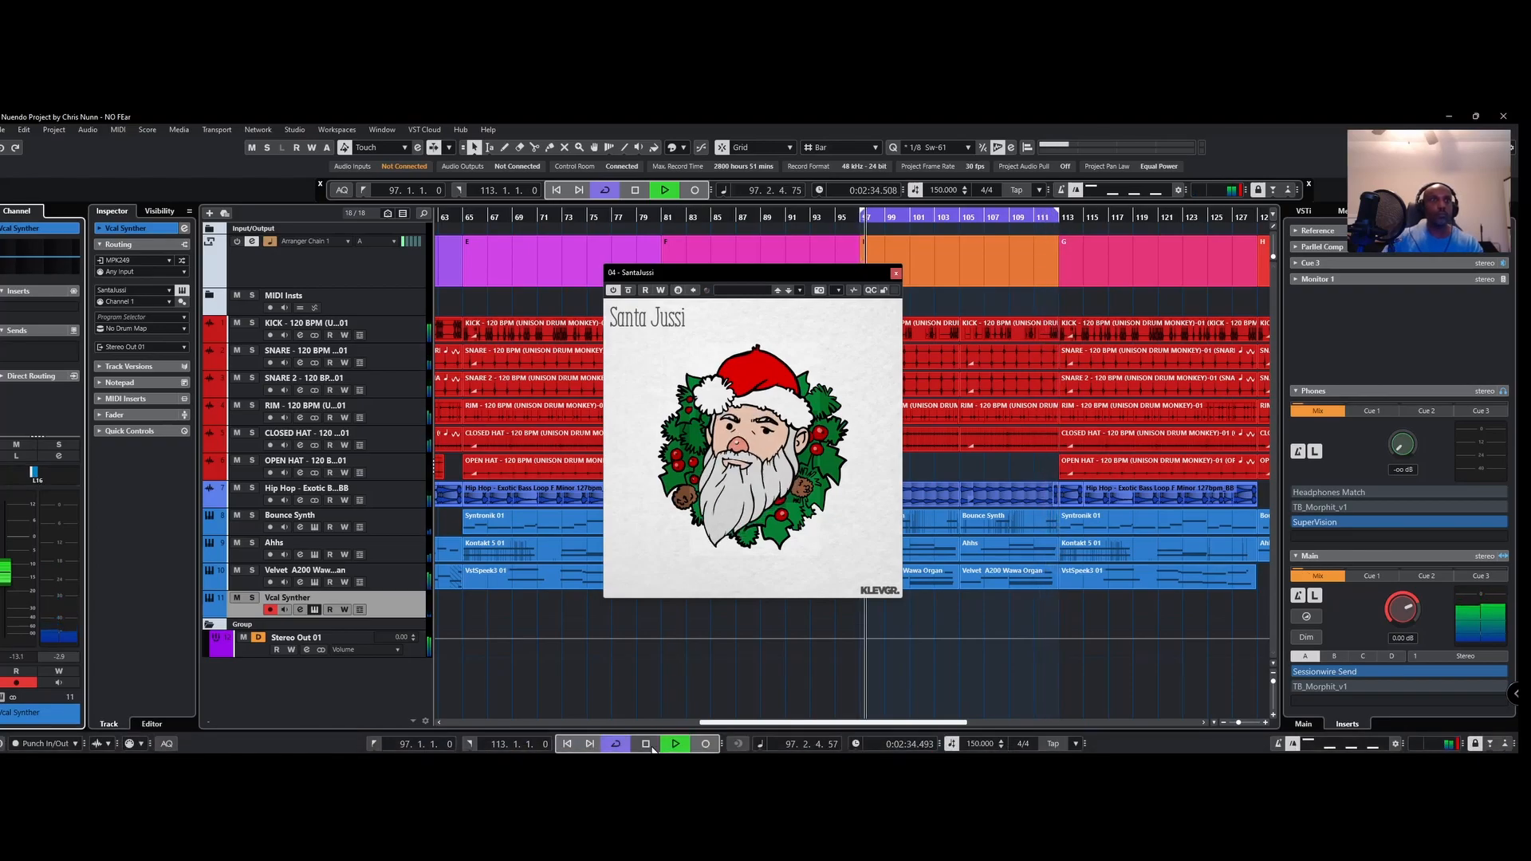
click(699, 744)
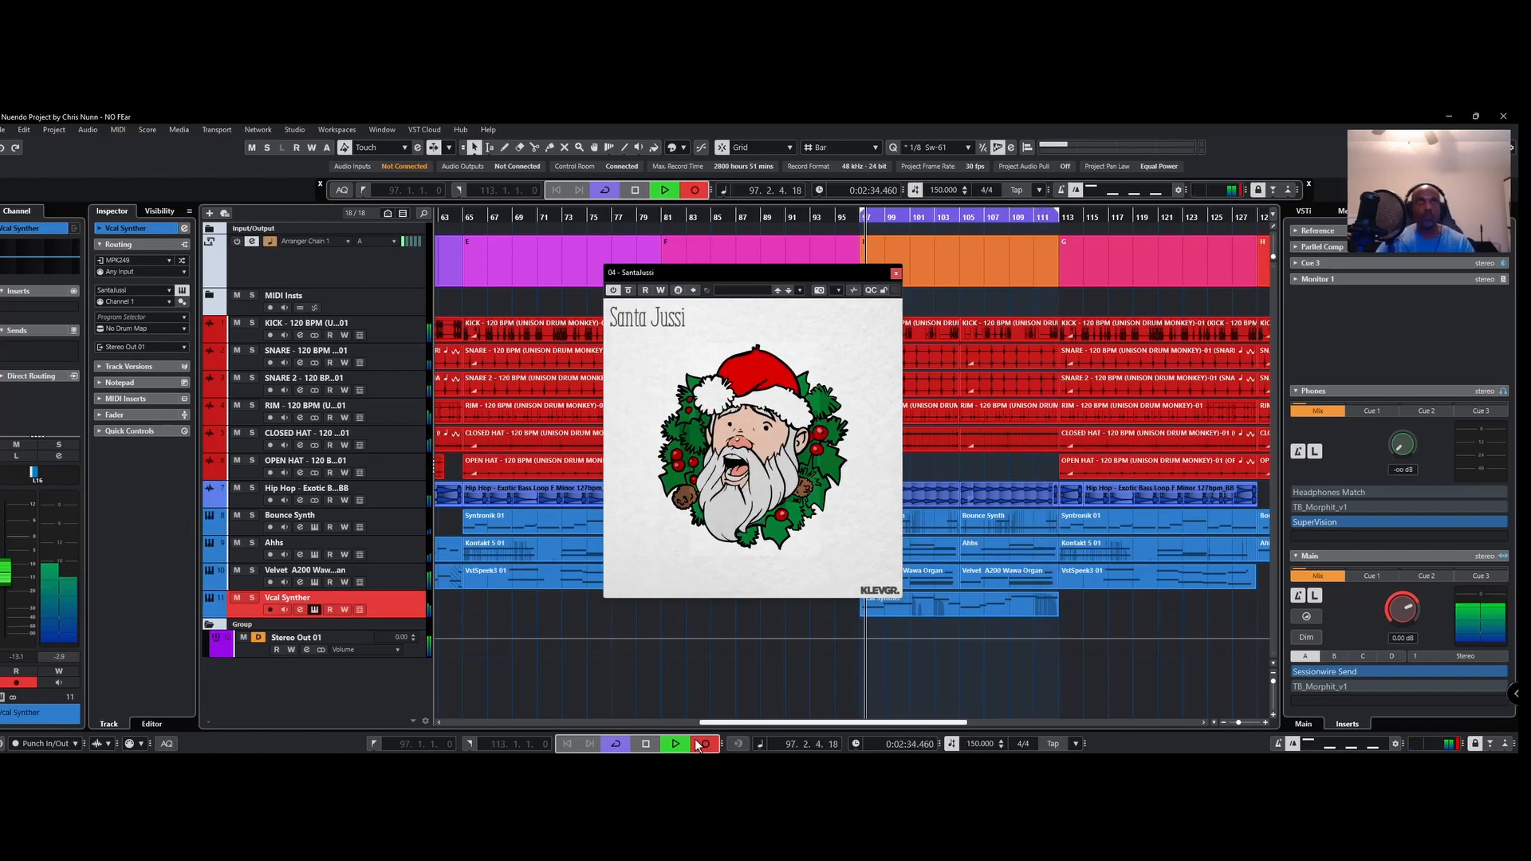
click(897, 273)
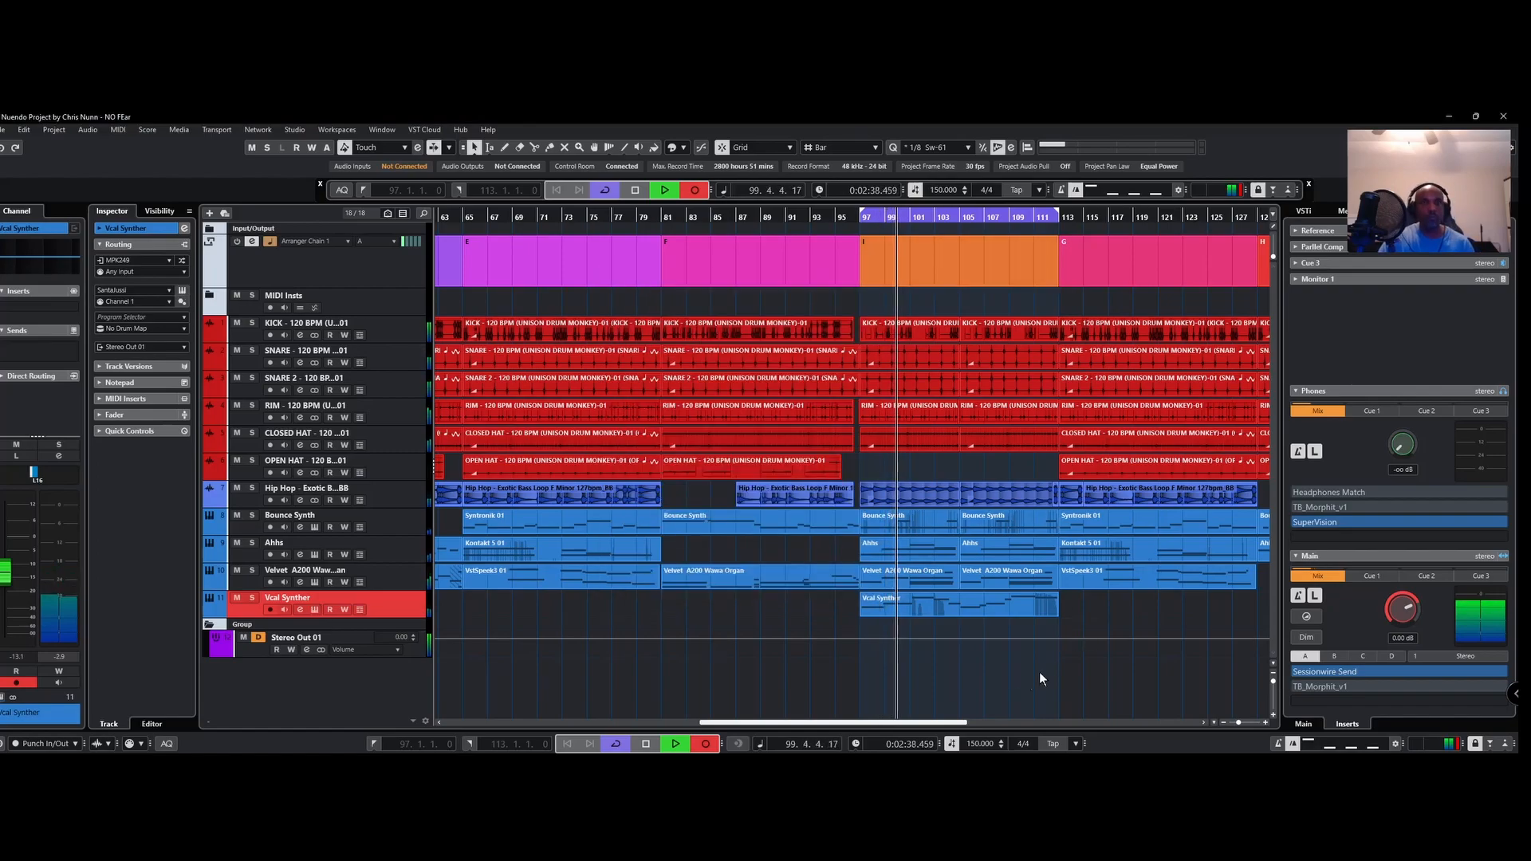
click(704, 741)
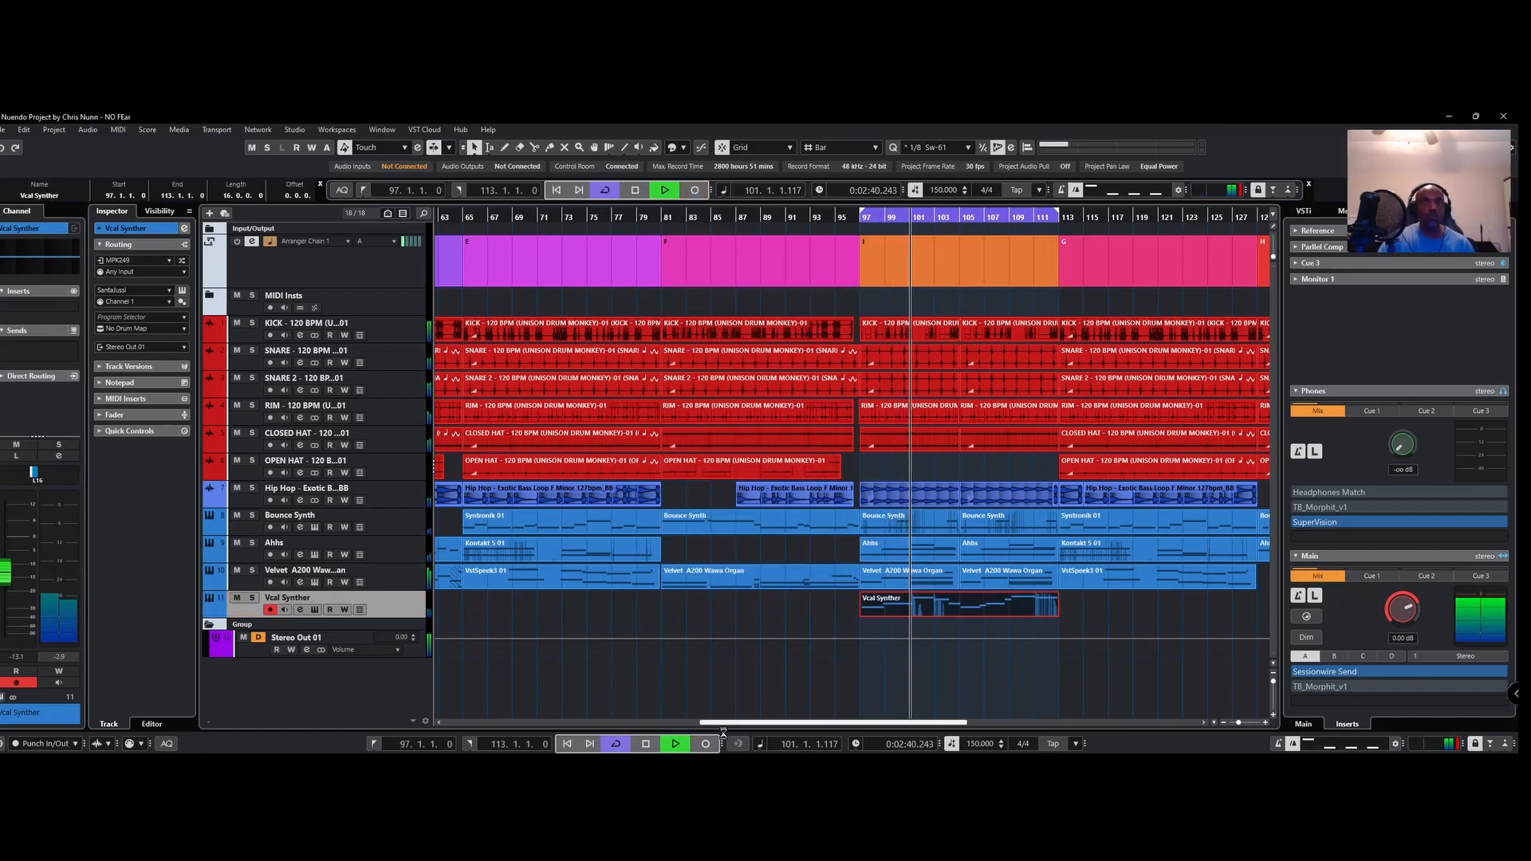
Step: Open the Vcal Synther part and shift all its notes earlier together so the first one starts exactly at bar 97
double_click(920, 599)
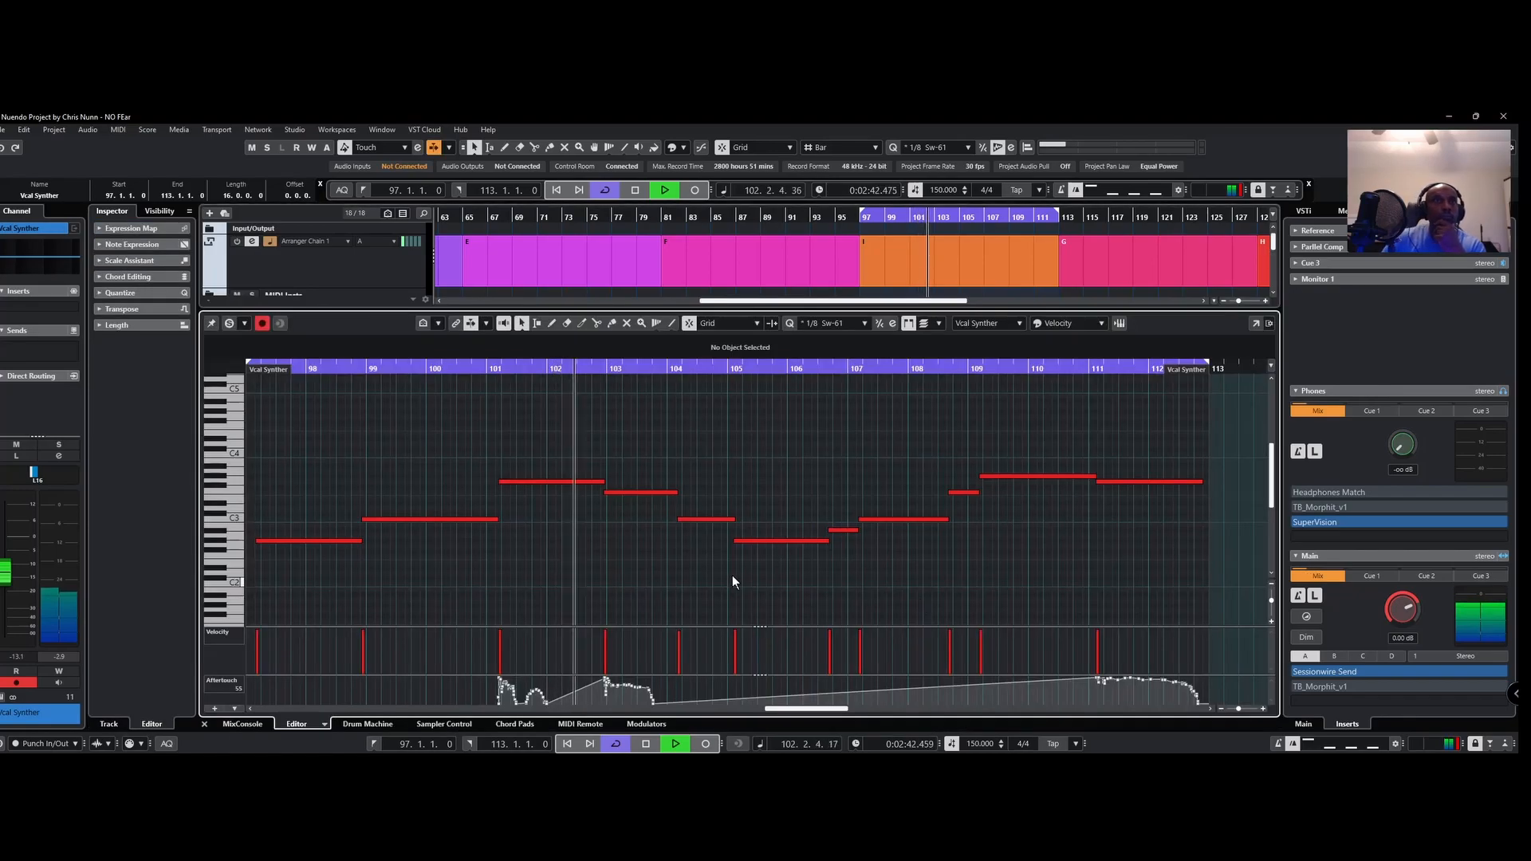
drag(1176, 466, 252, 509)
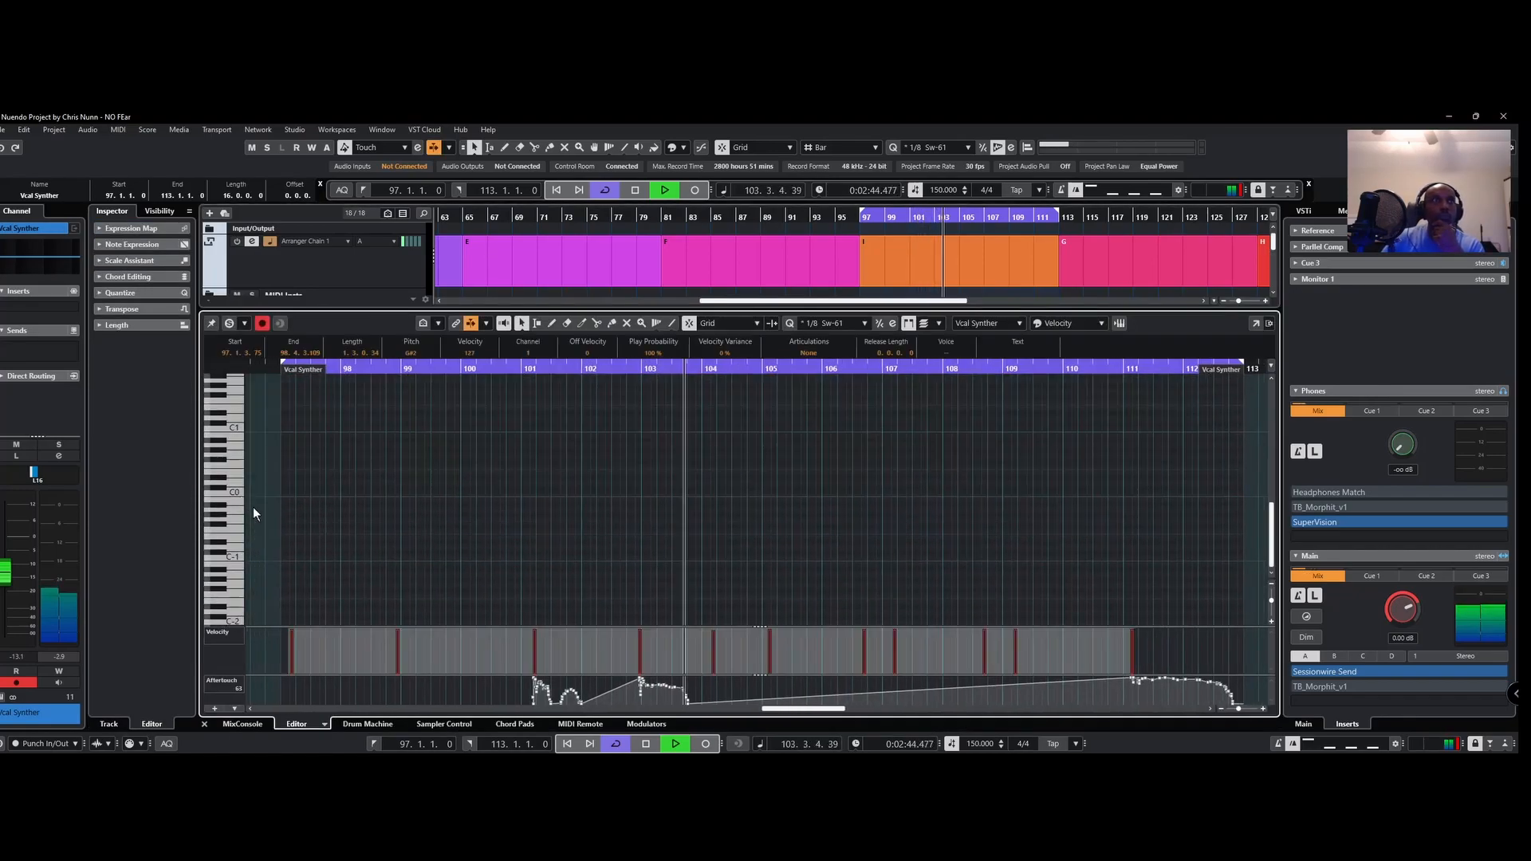
scroll(504, 550, up, 10)
scroll(464, 569, down, 6)
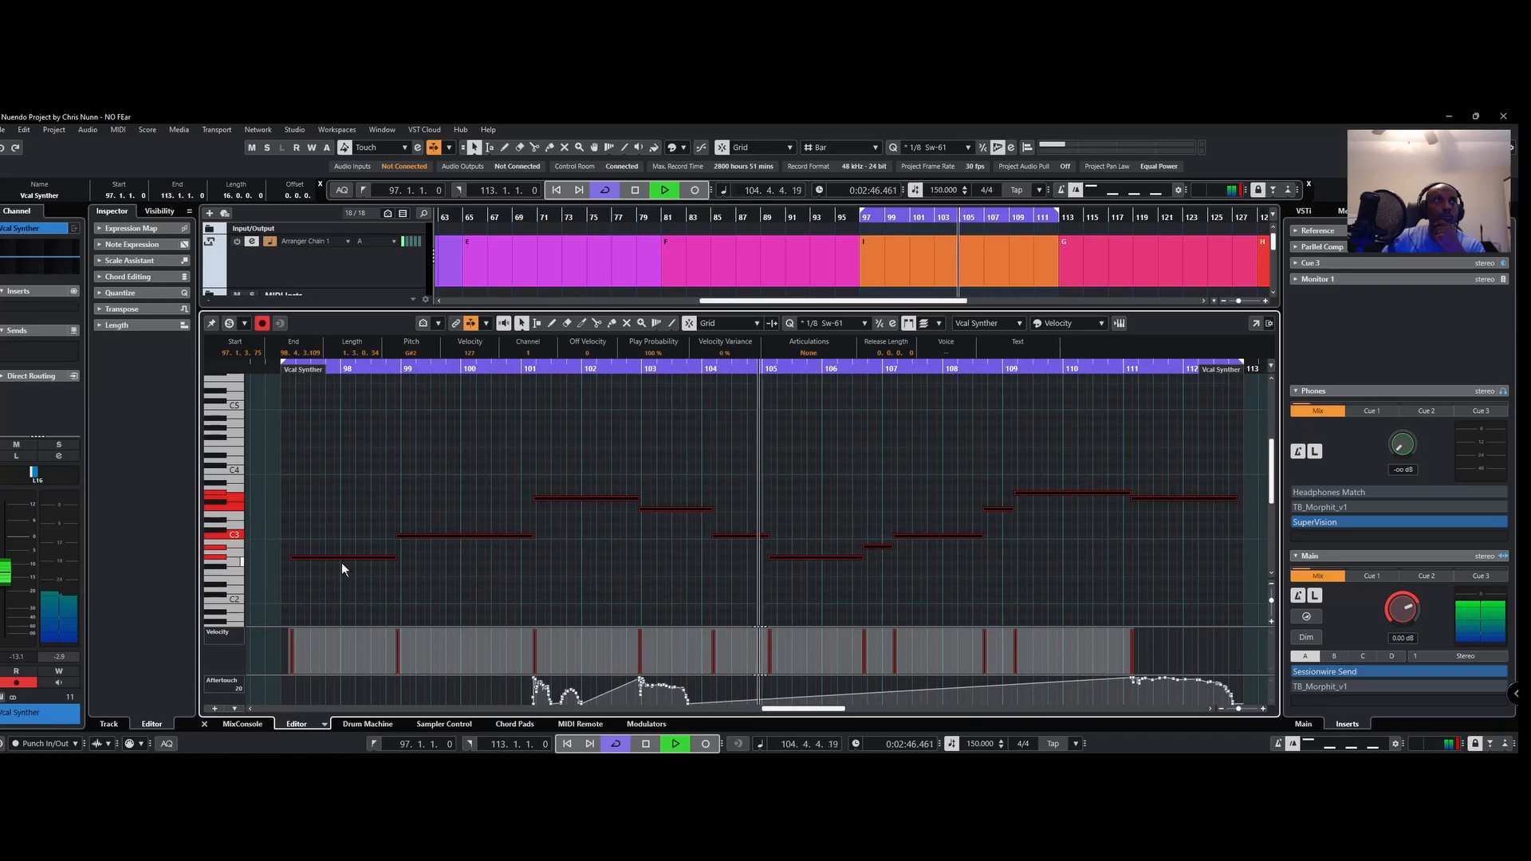
drag(332, 558, 325, 558)
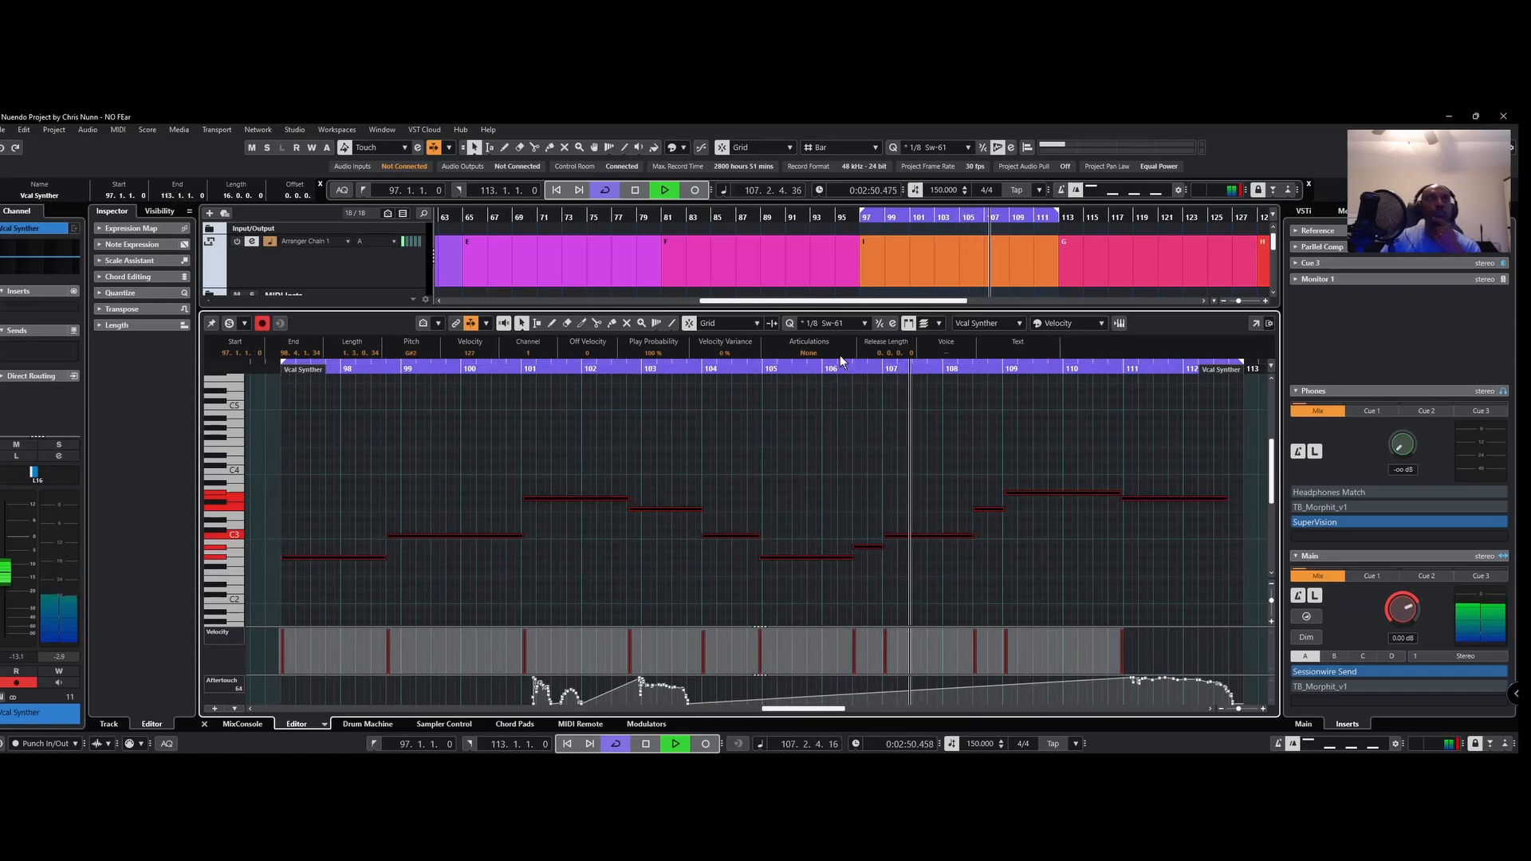
click(825, 402)
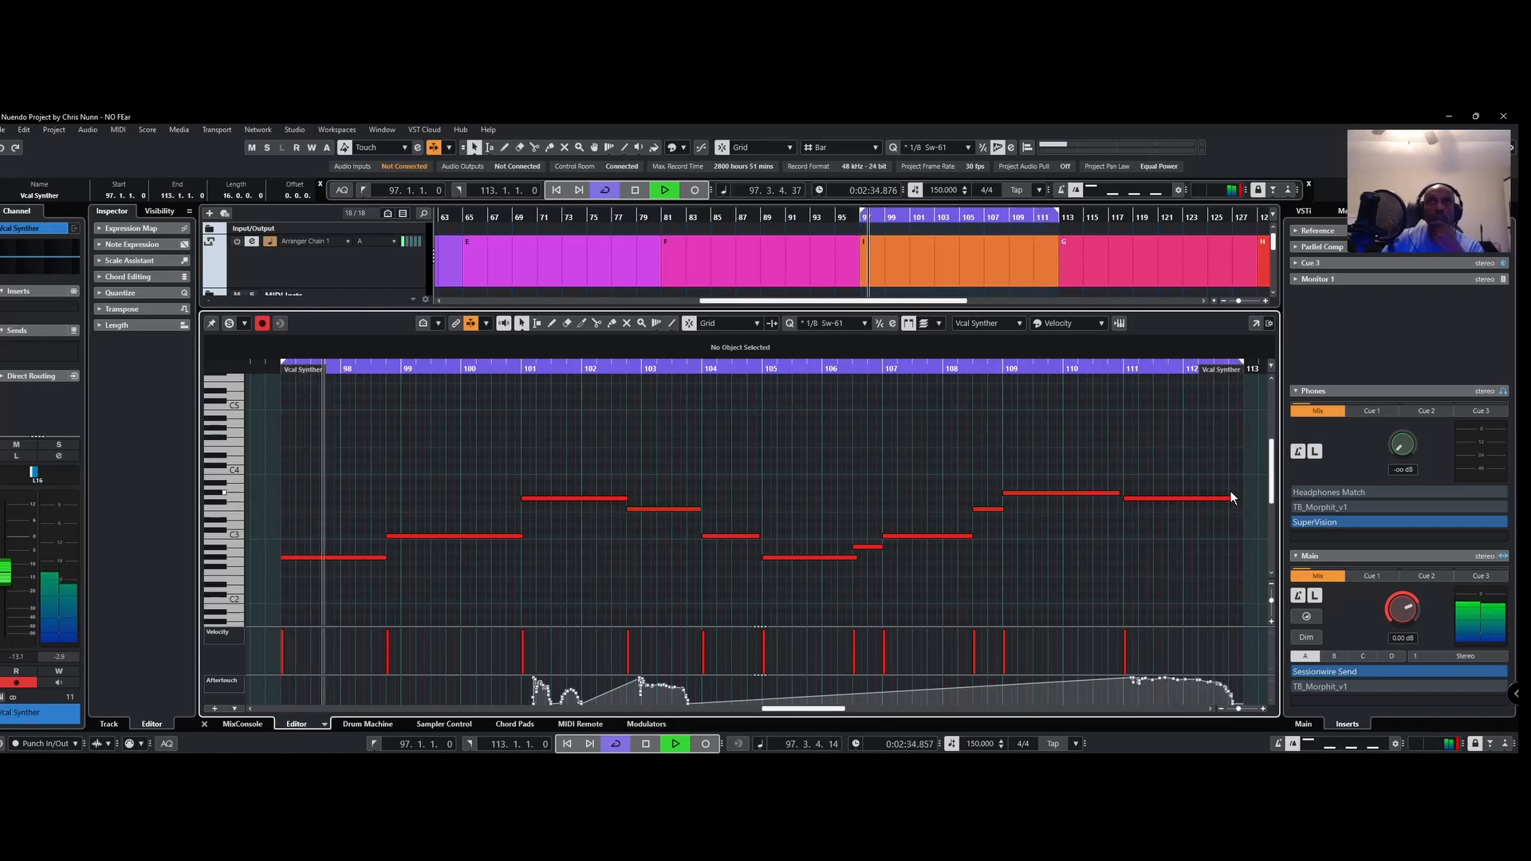
Step: Shorten the last Vcal Synther note to end at bar 112 beat 2, lower the velocities of several notes, and close the editor
drag(1228, 498, 1195, 499)
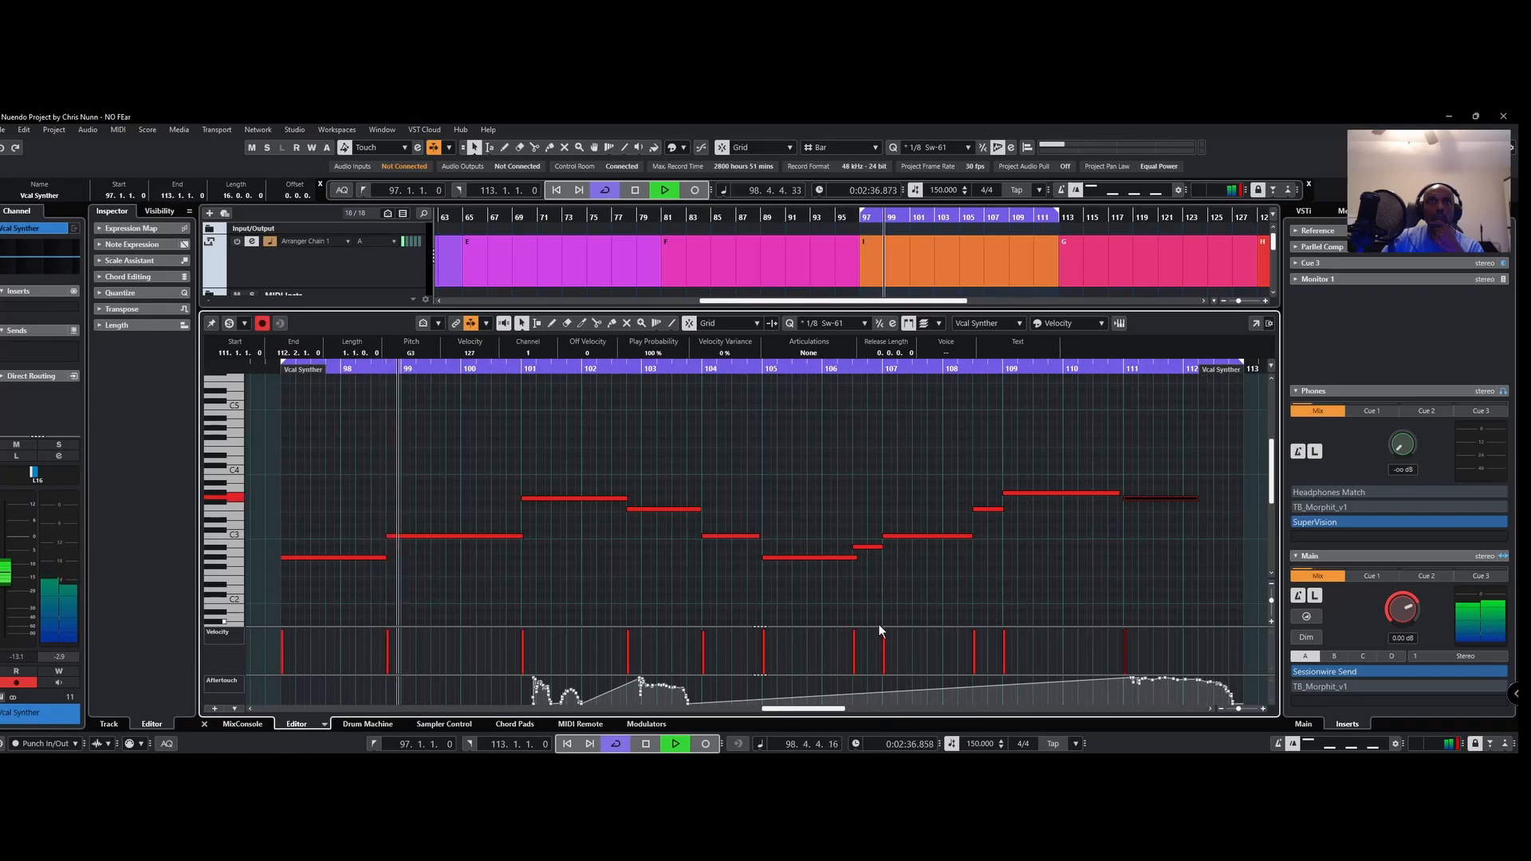
click(854, 637)
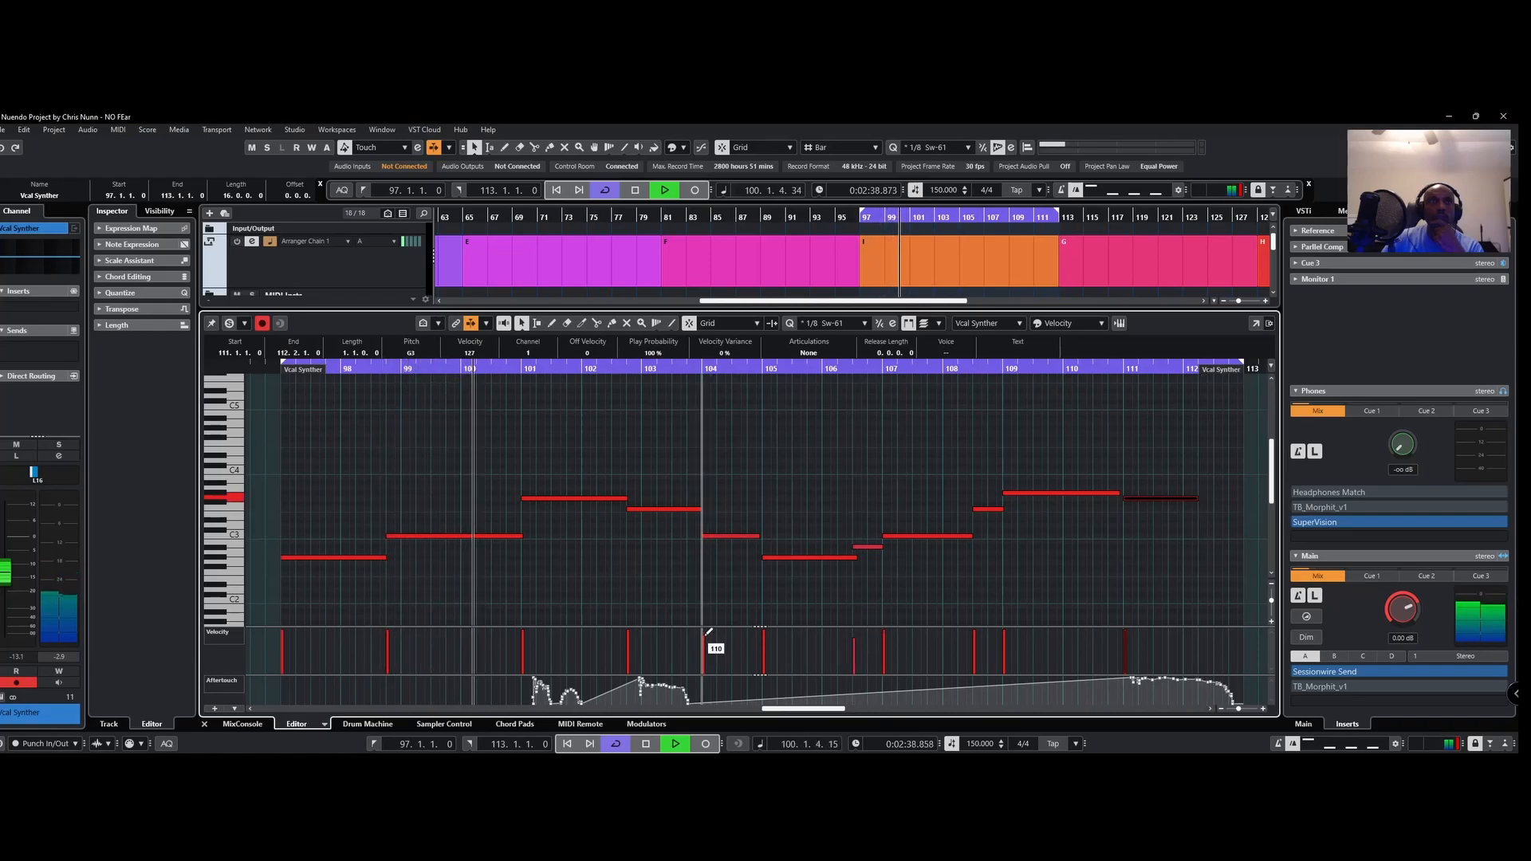
click(522, 643)
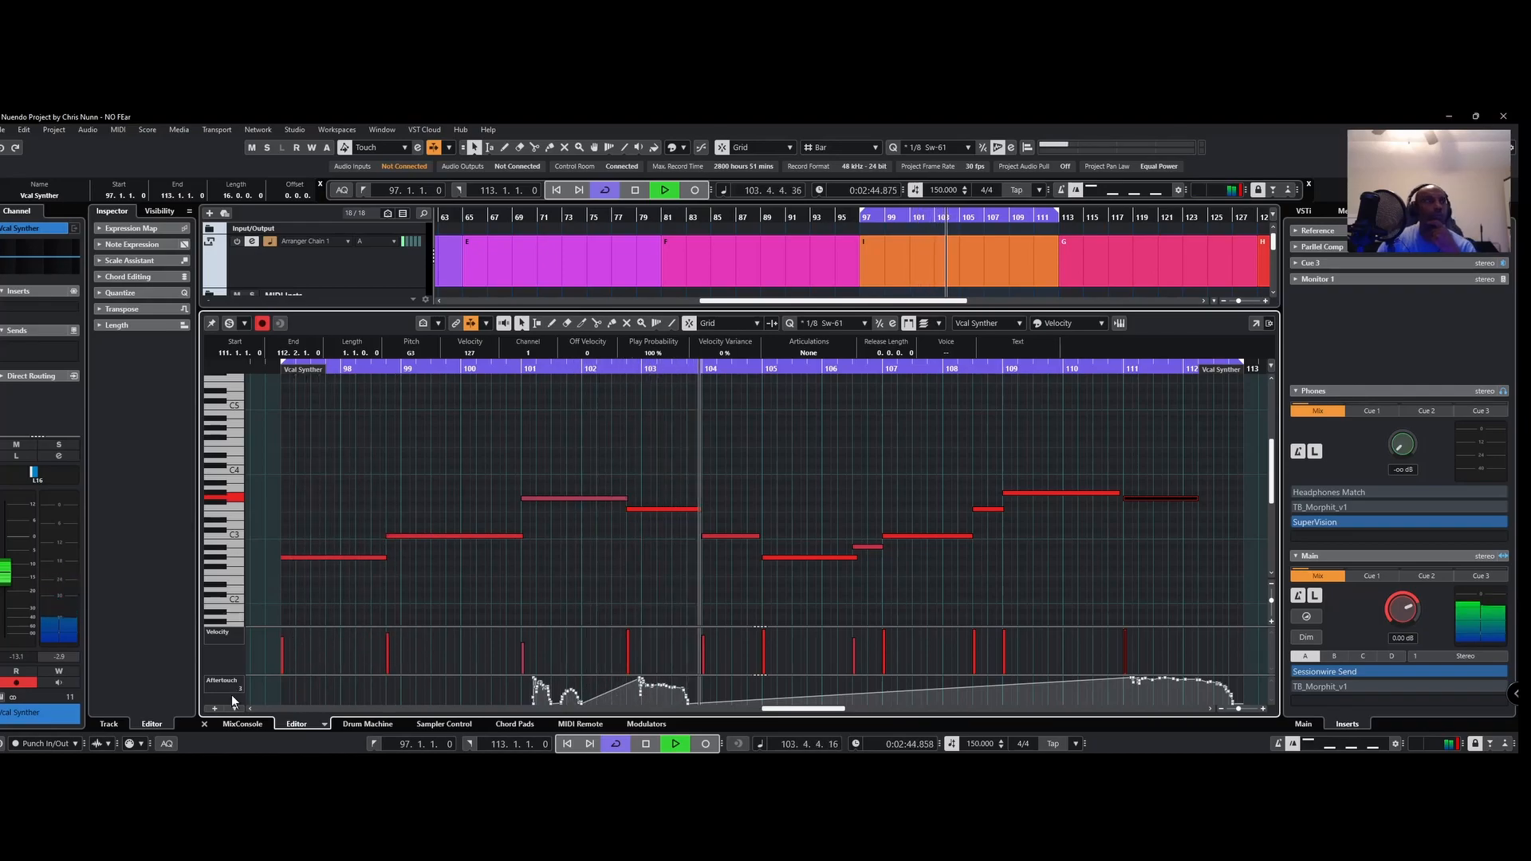
click(203, 722)
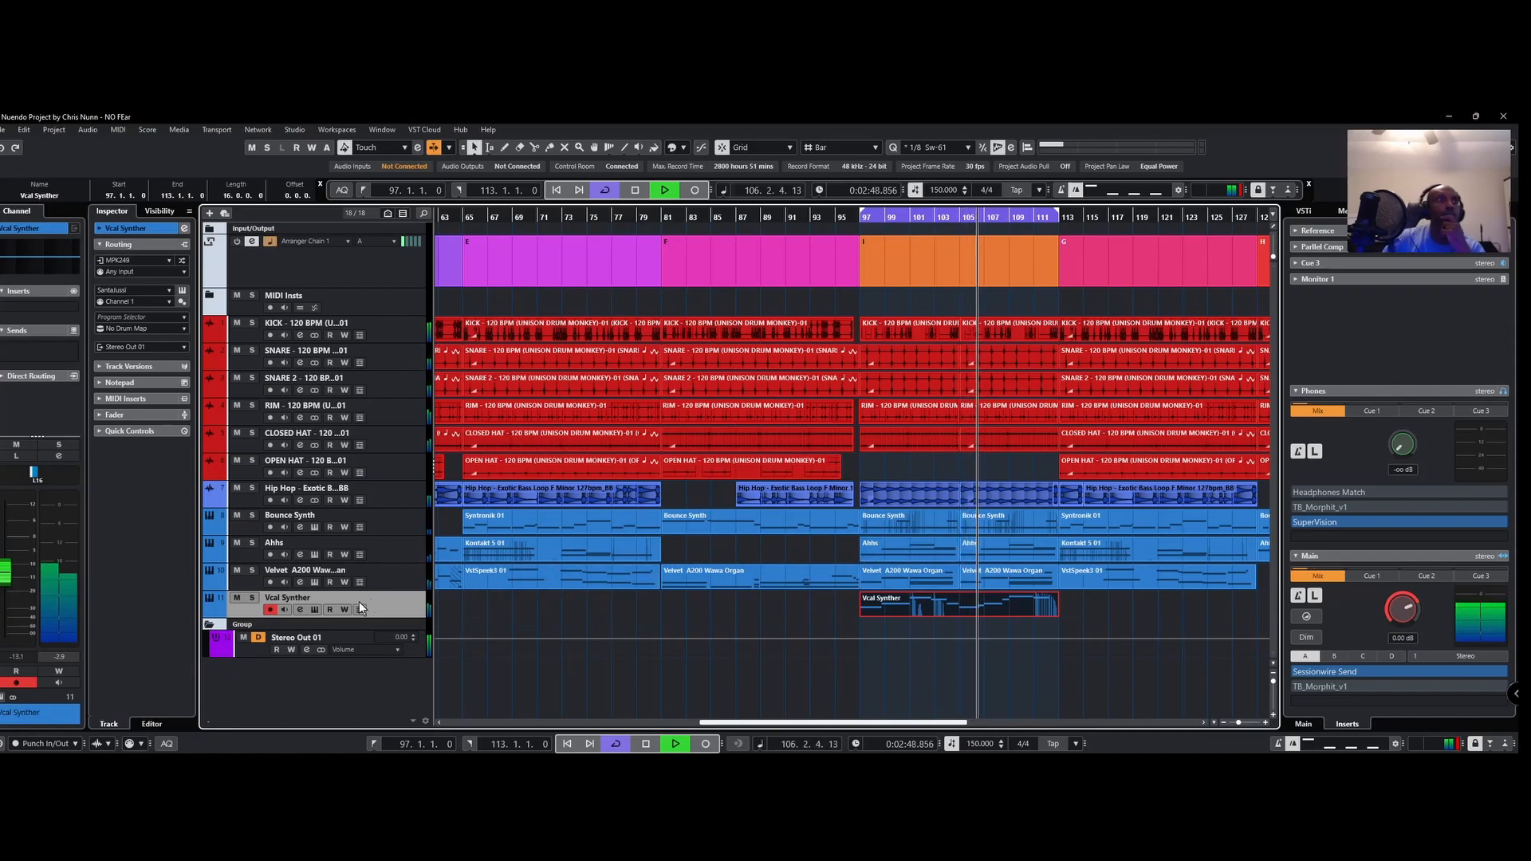
Step: Pan the Vcal Synther channel to R65 and set its EQ to a 22.2 dB low cut at 891.6 Hz, 18.9 dB at 552 Hz, -5.3 dB at 6821 Hz
click(299, 609)
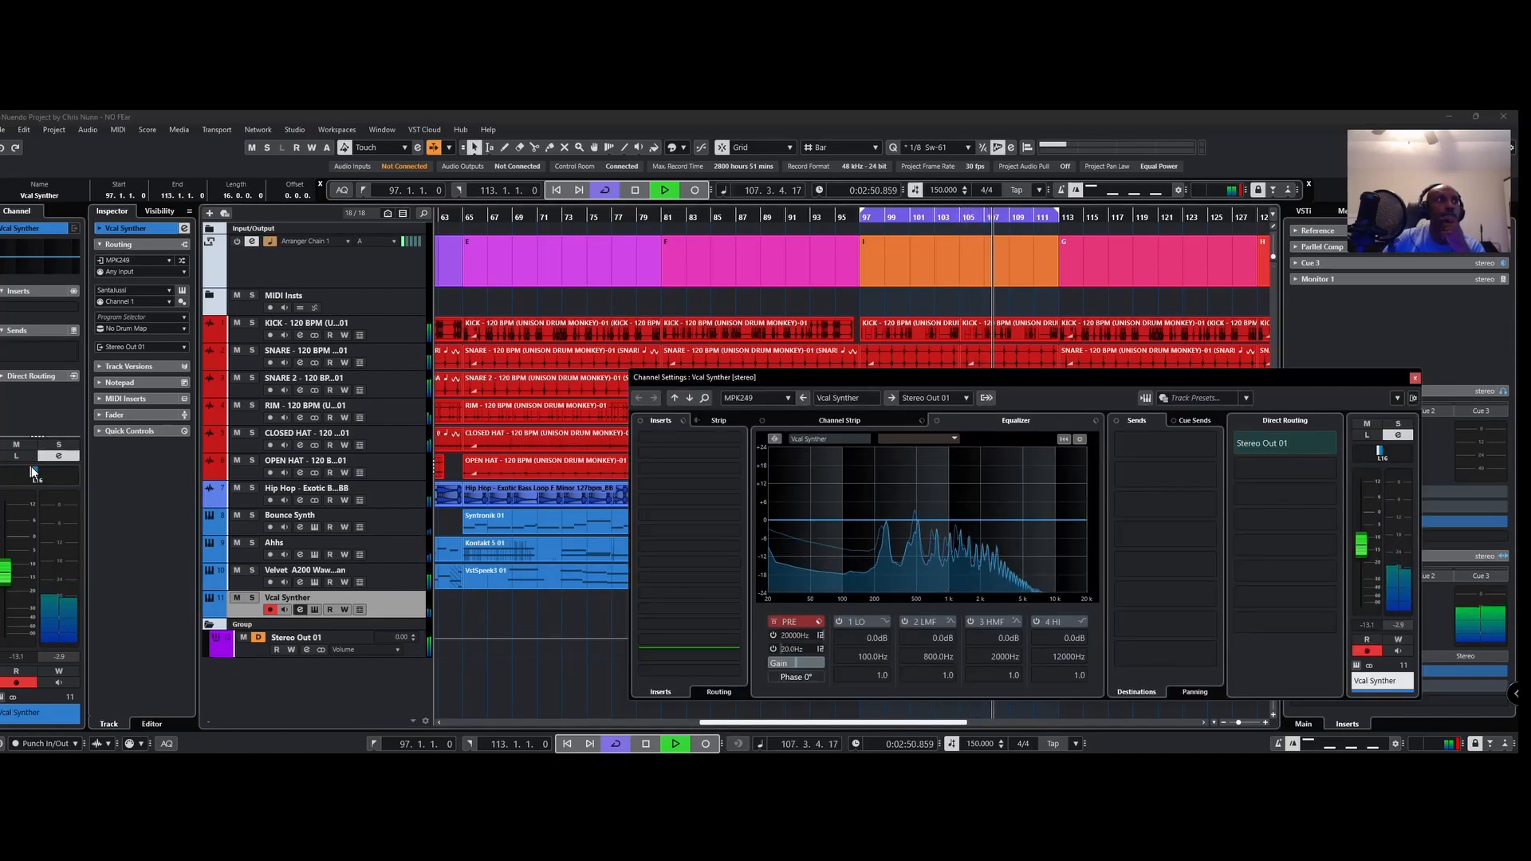
drag(26, 470, 60, 470)
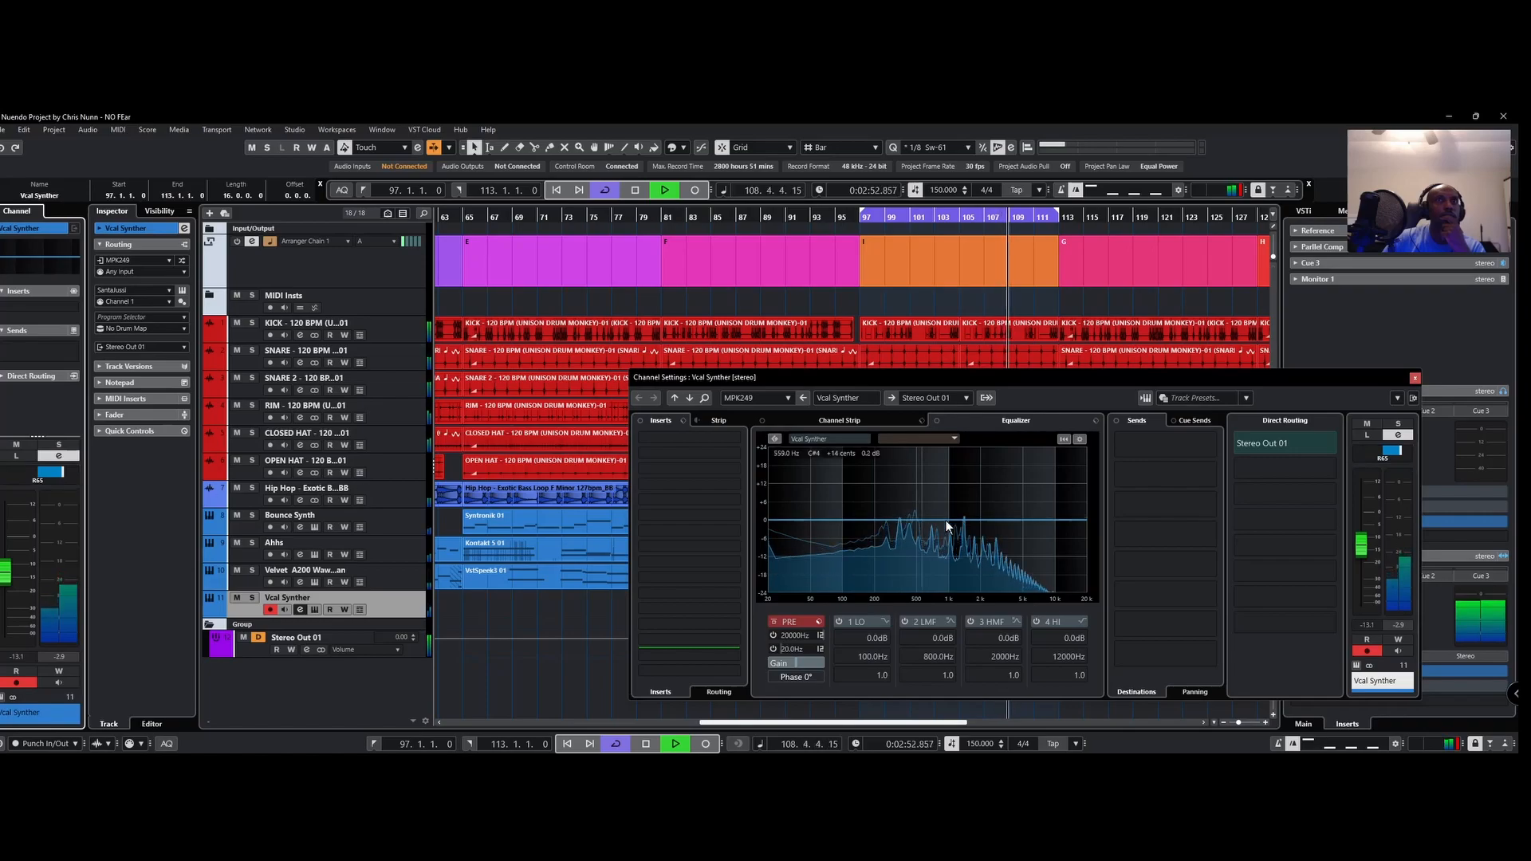
drag(945, 520, 962, 499)
drag(828, 521, 938, 591)
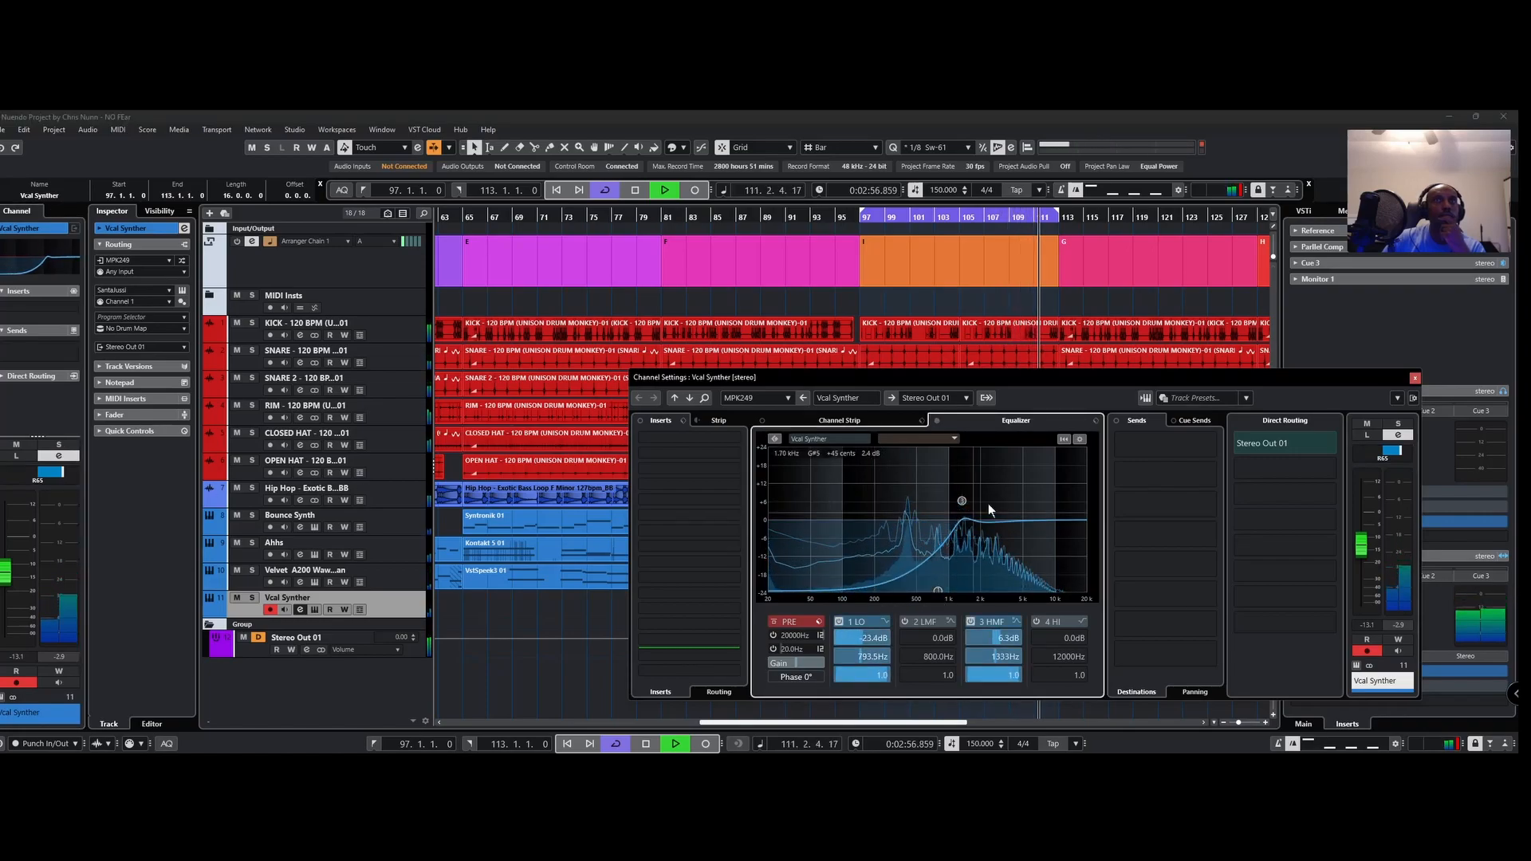
drag(1057, 526, 1038, 572)
drag(961, 502, 922, 462)
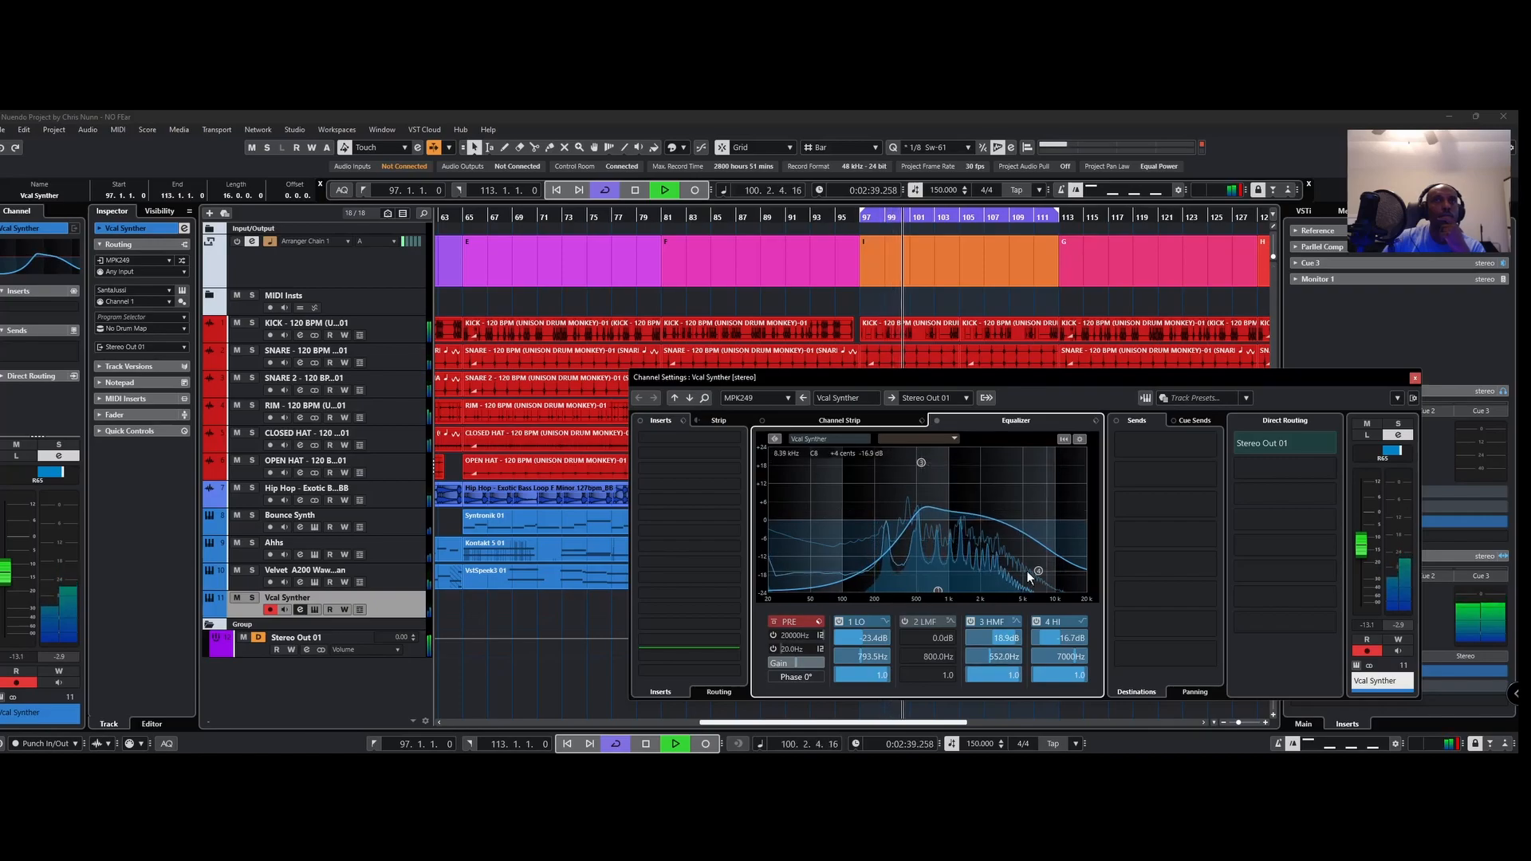
drag(1038, 570, 1037, 540)
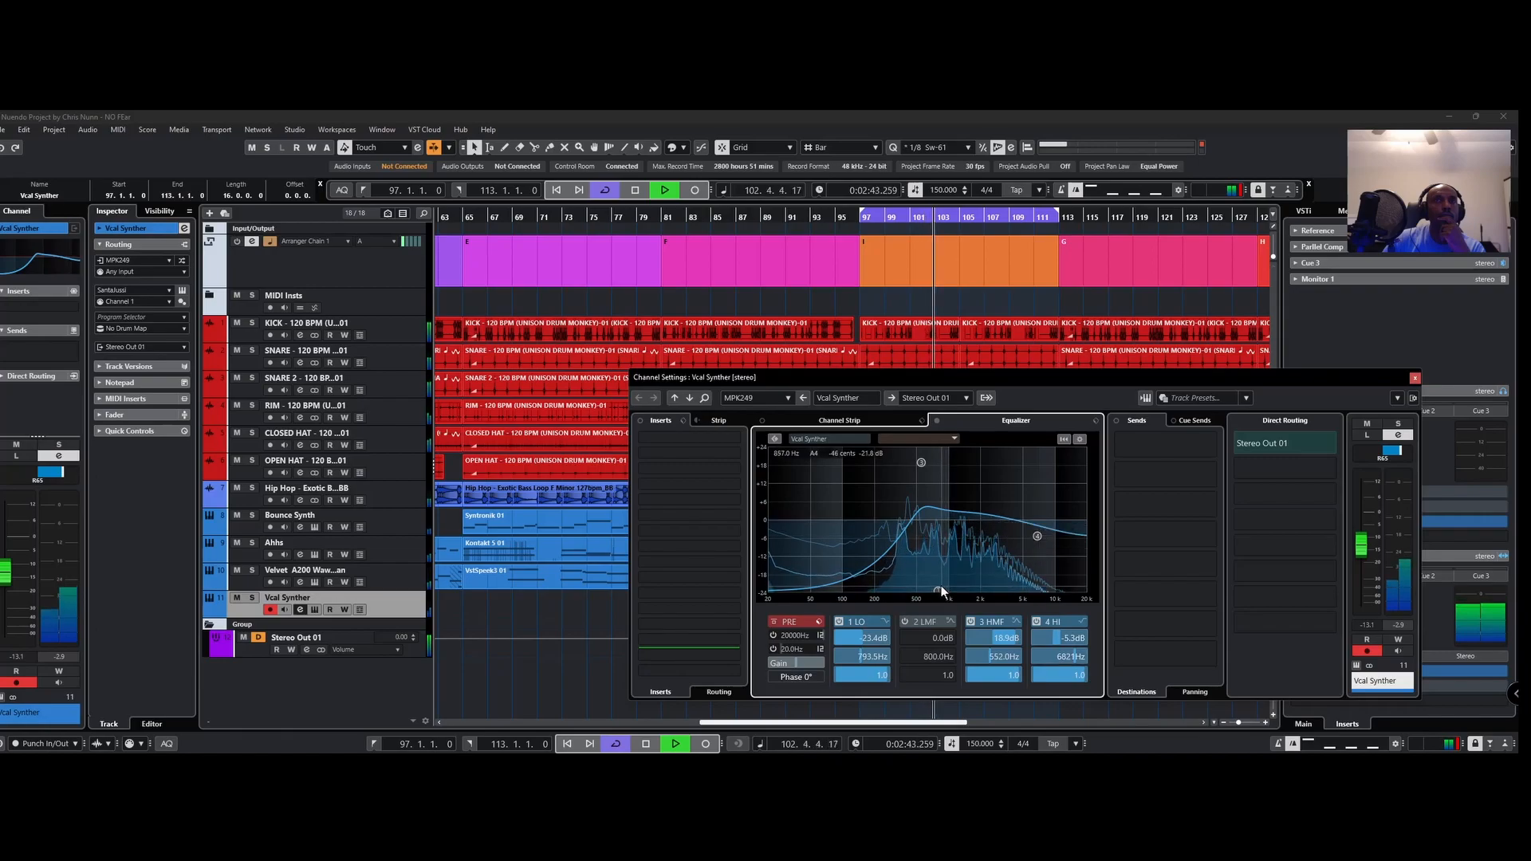
drag(939, 585, 943, 587)
Step: Insert the Retro Fi Stereo effect in the first insert slot of the Vcal Synther channel
click(733, 439)
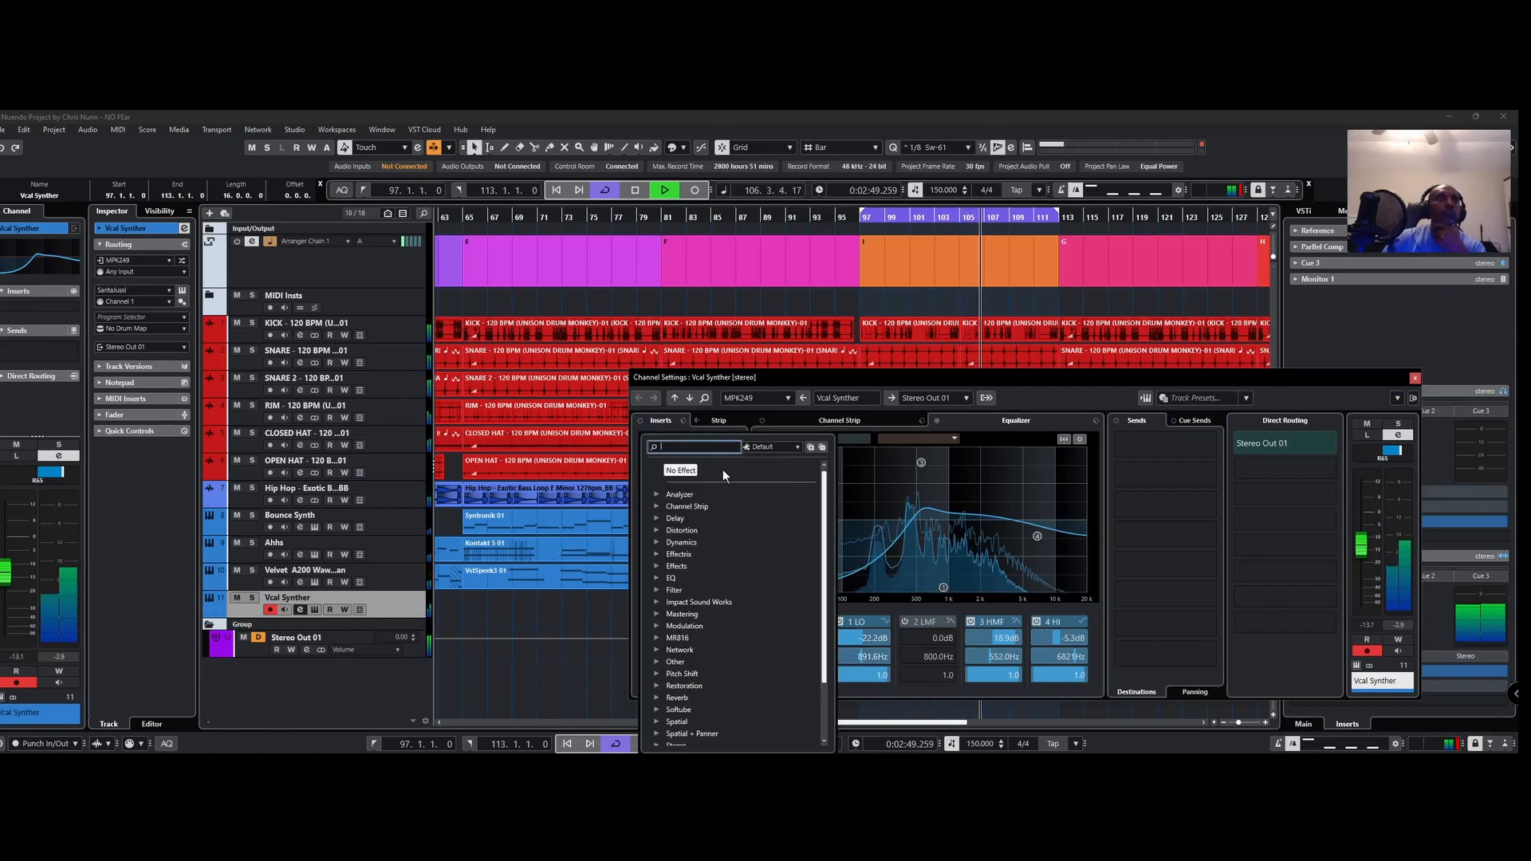
click(655, 566)
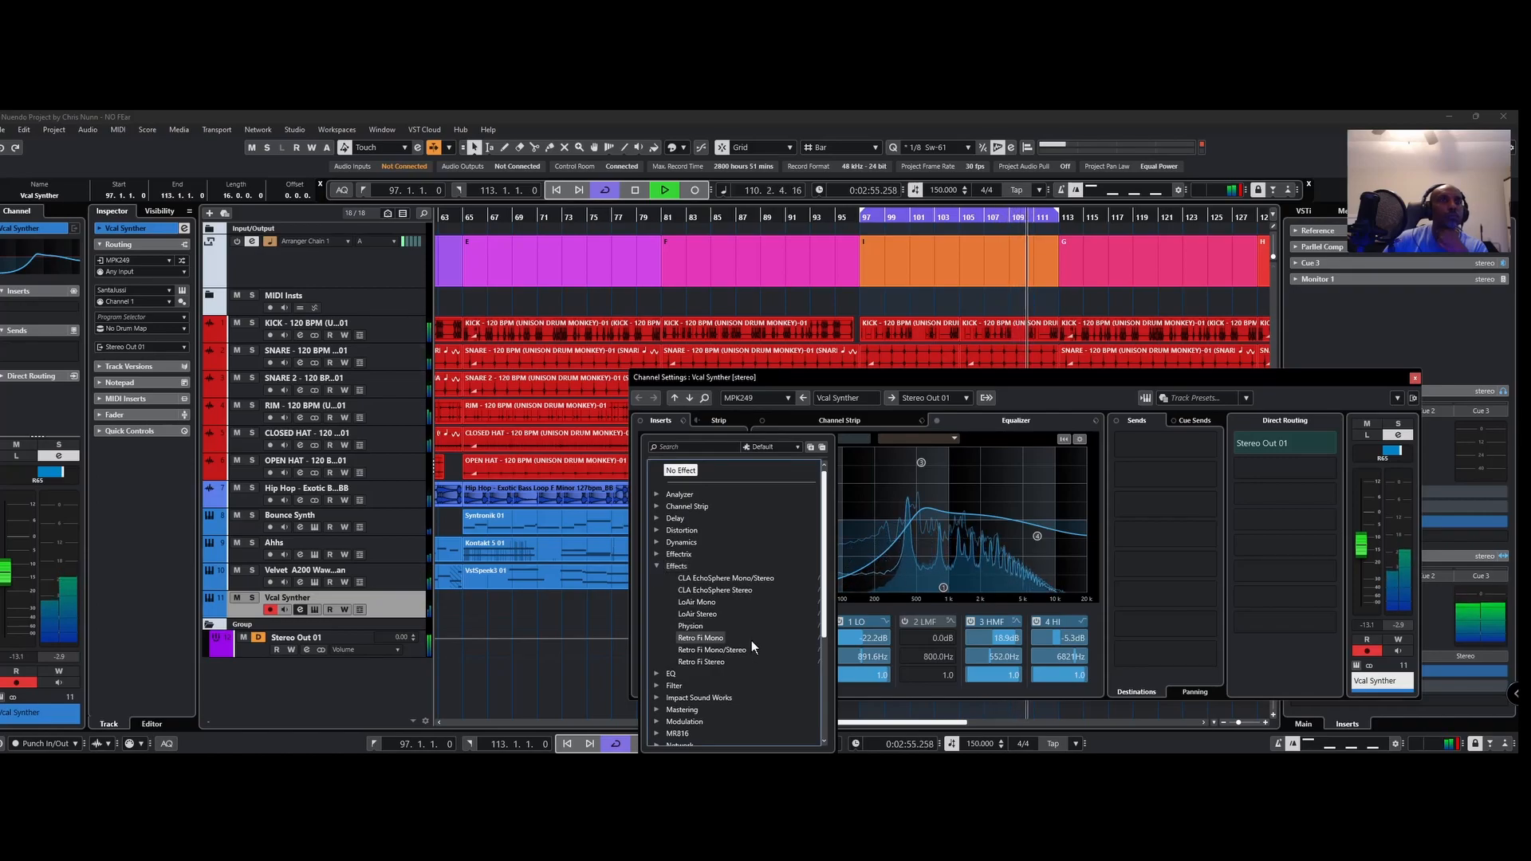
click(734, 662)
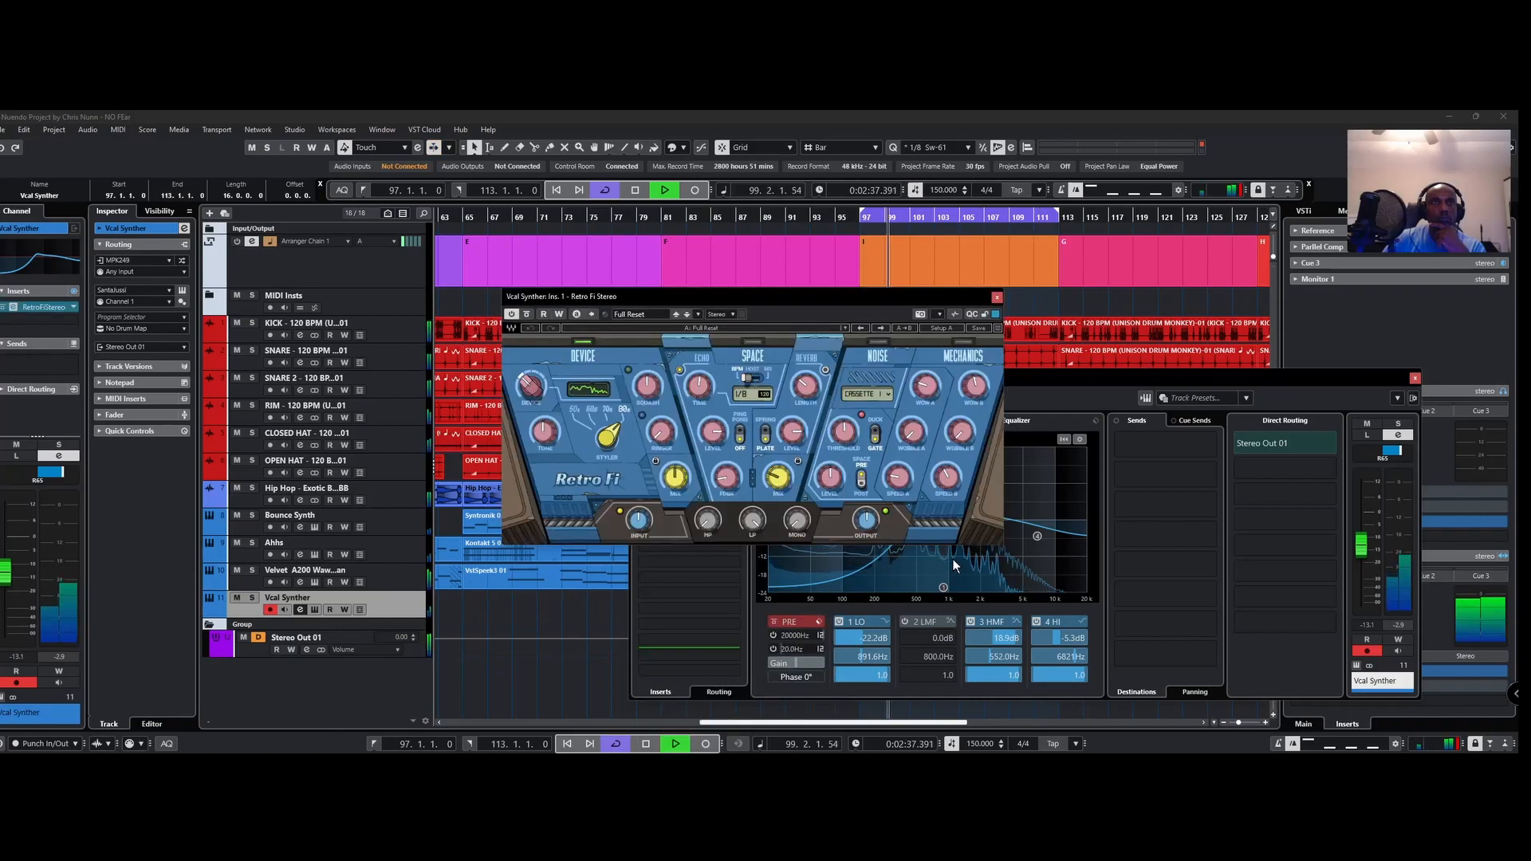
Step: Load the Metalcore vocals preset in Retro Fi, turn down the echo Mix slightly, and close the effect and channel settings windows
click(686, 315)
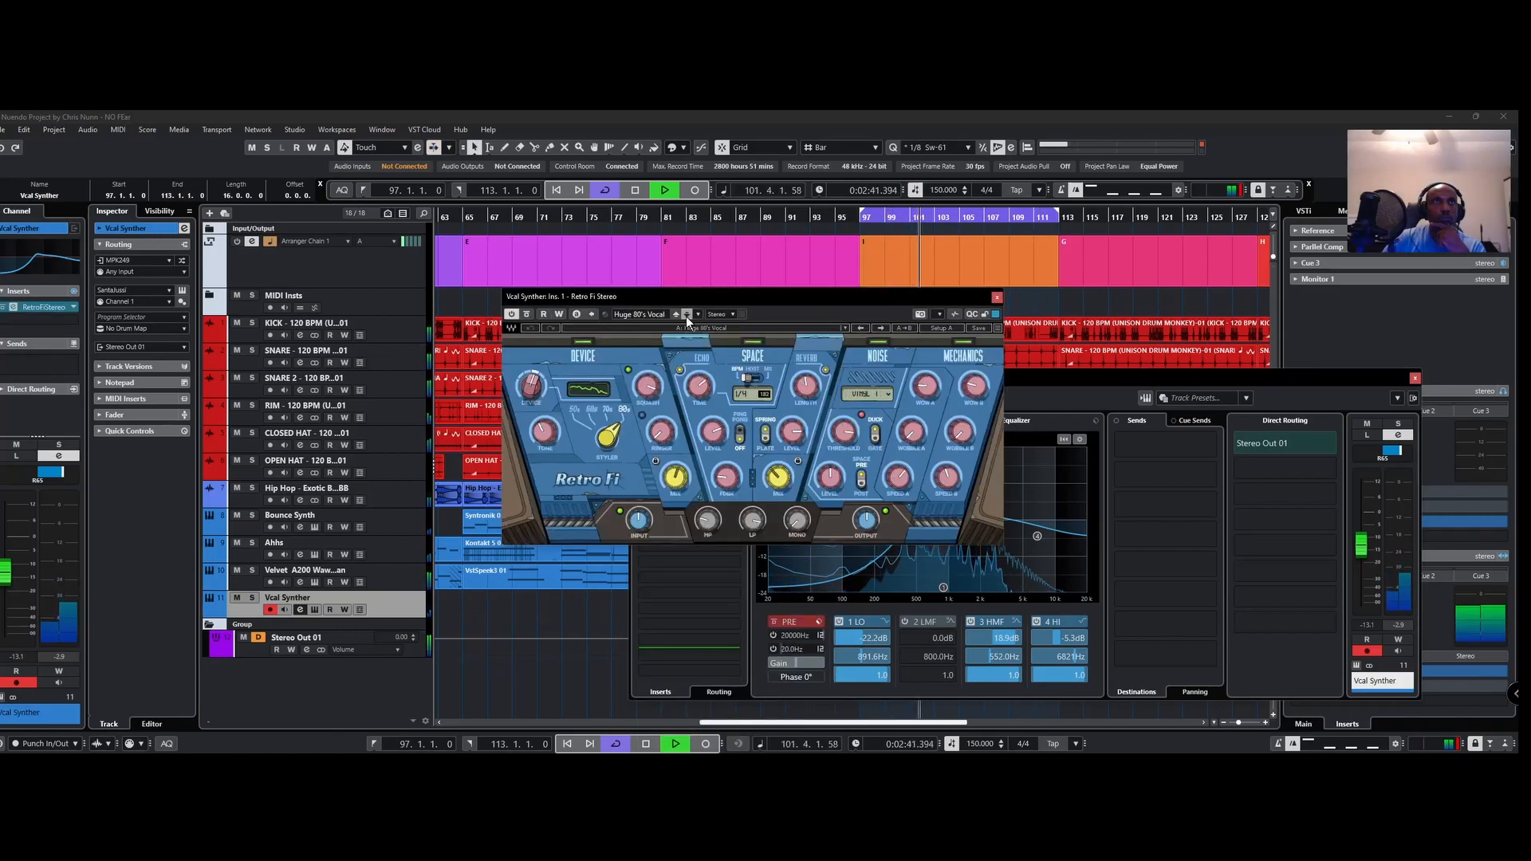
click(685, 316)
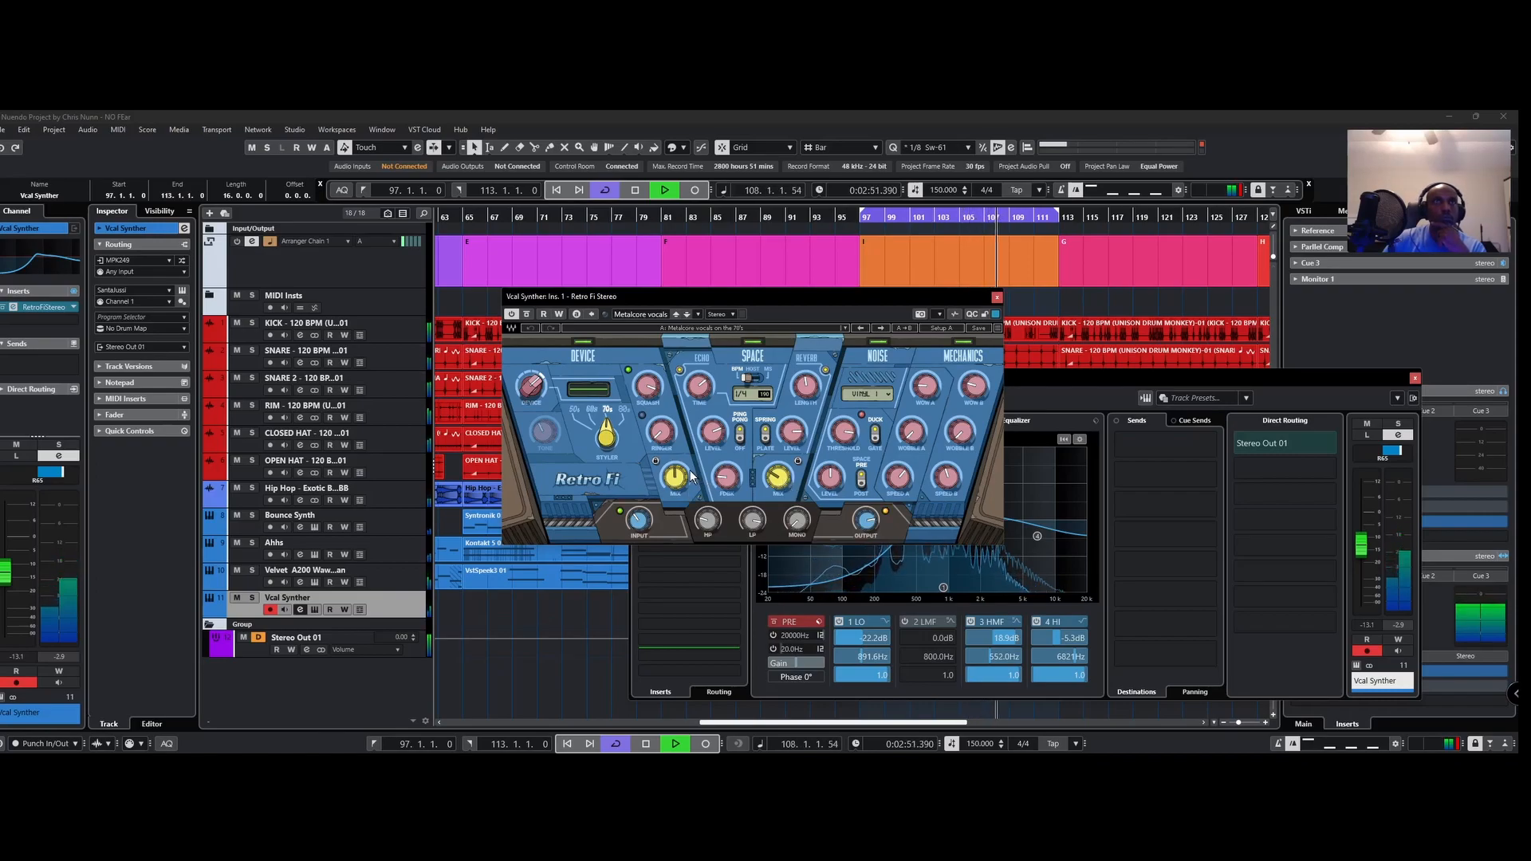
drag(680, 478, 681, 500)
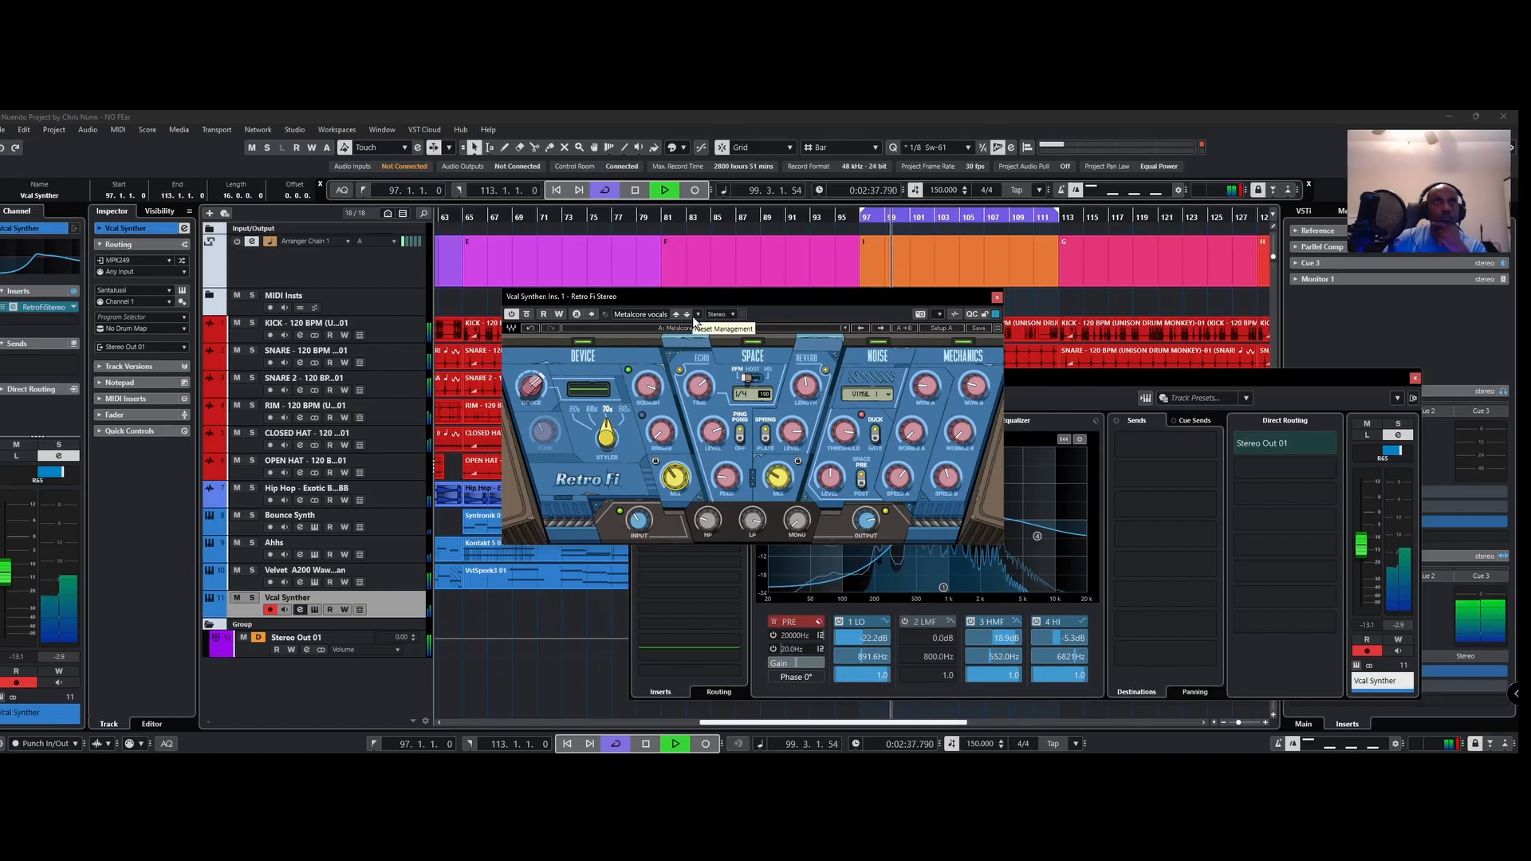
click(996, 297)
click(1414, 377)
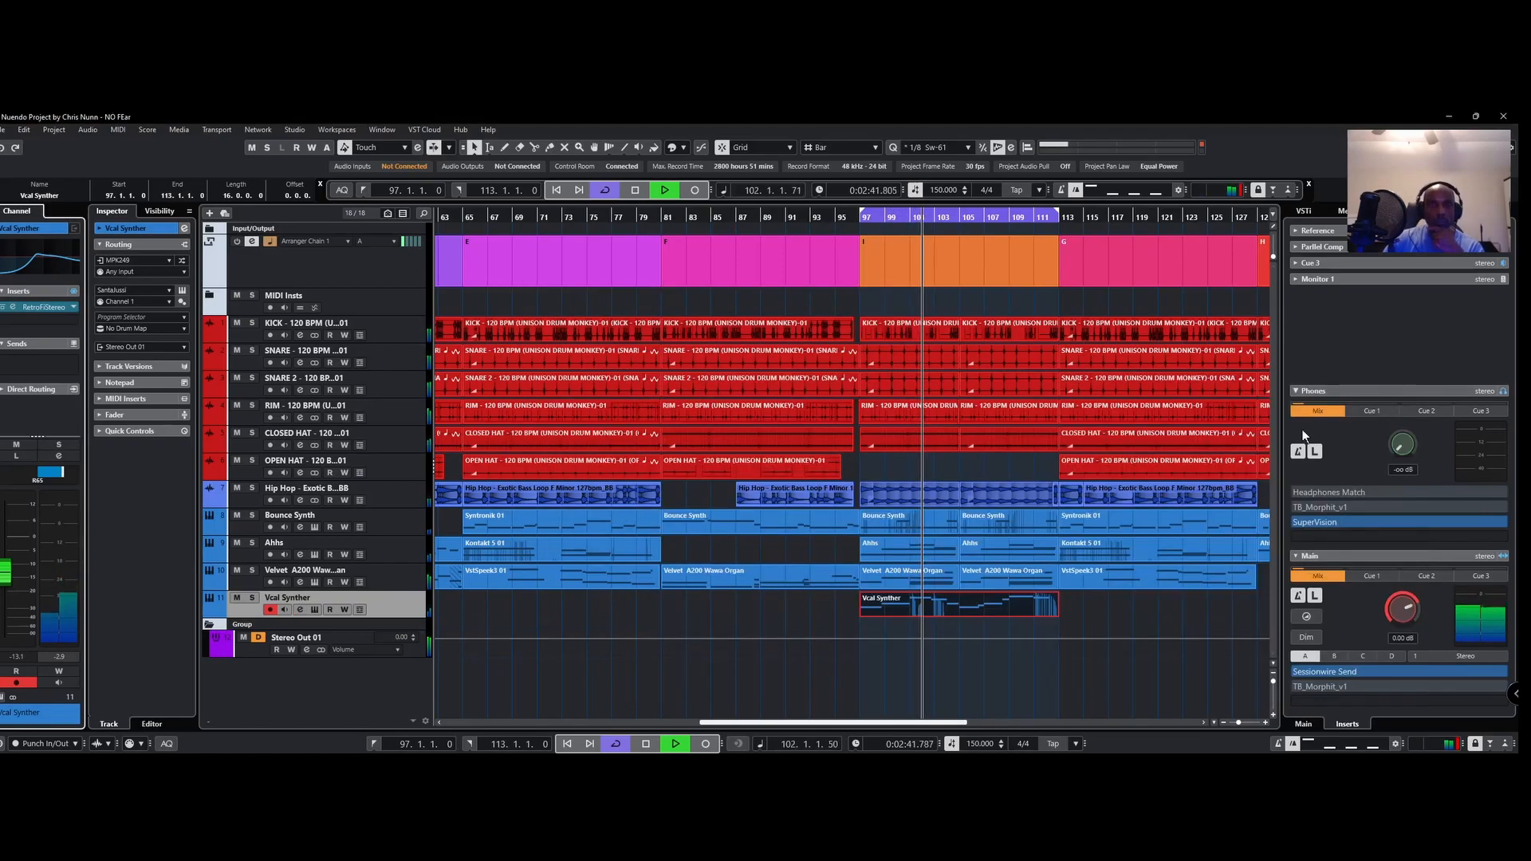
Step: Stop playback and rename the Vcal Synther track to Santa Synth thingy
mouse_move(989, 750)
key(space)
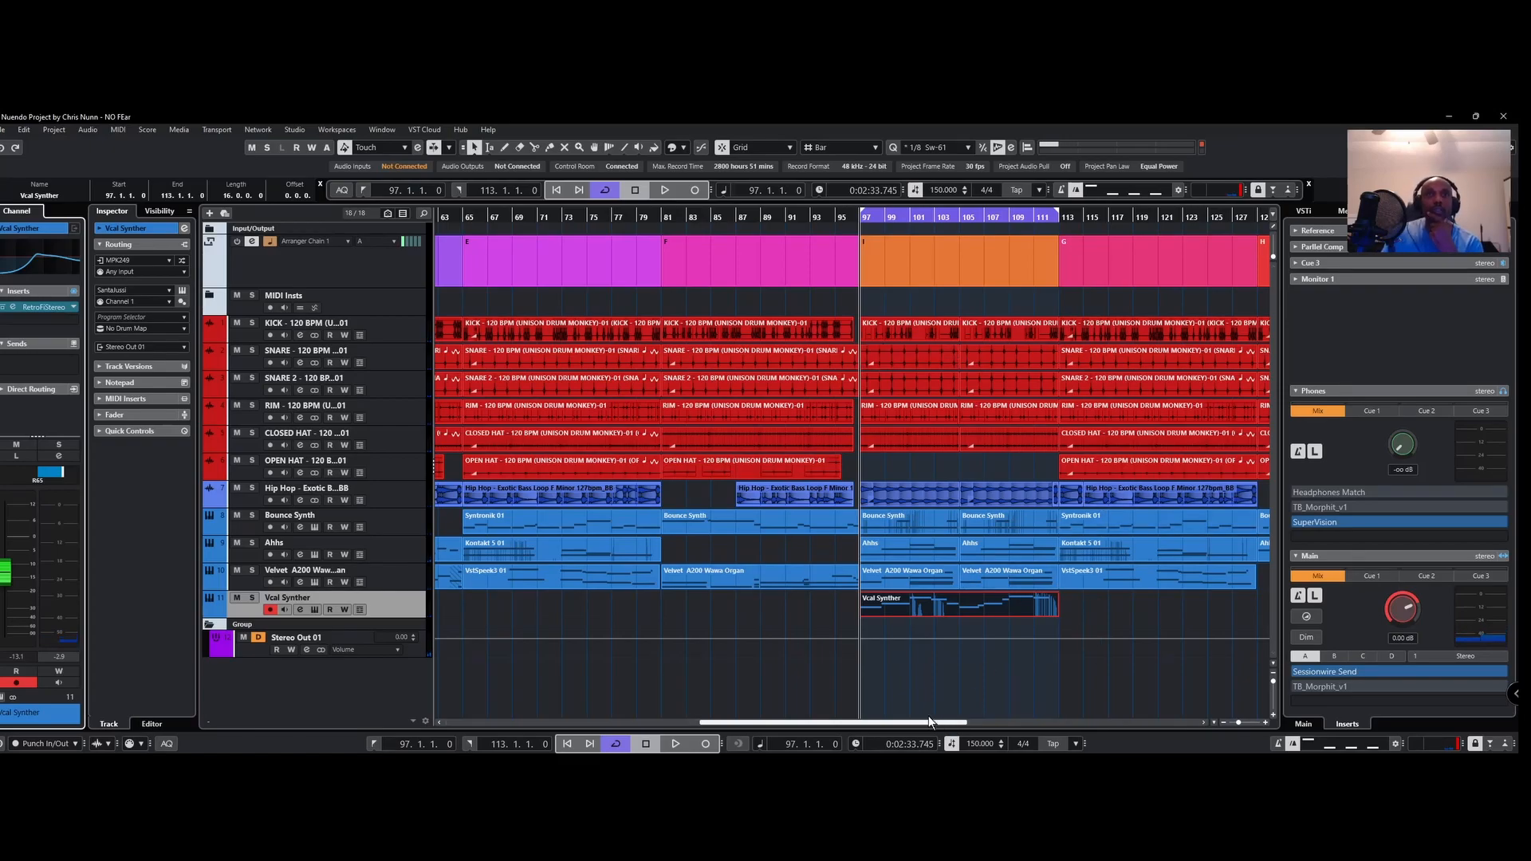
drag(930, 719, 671, 726)
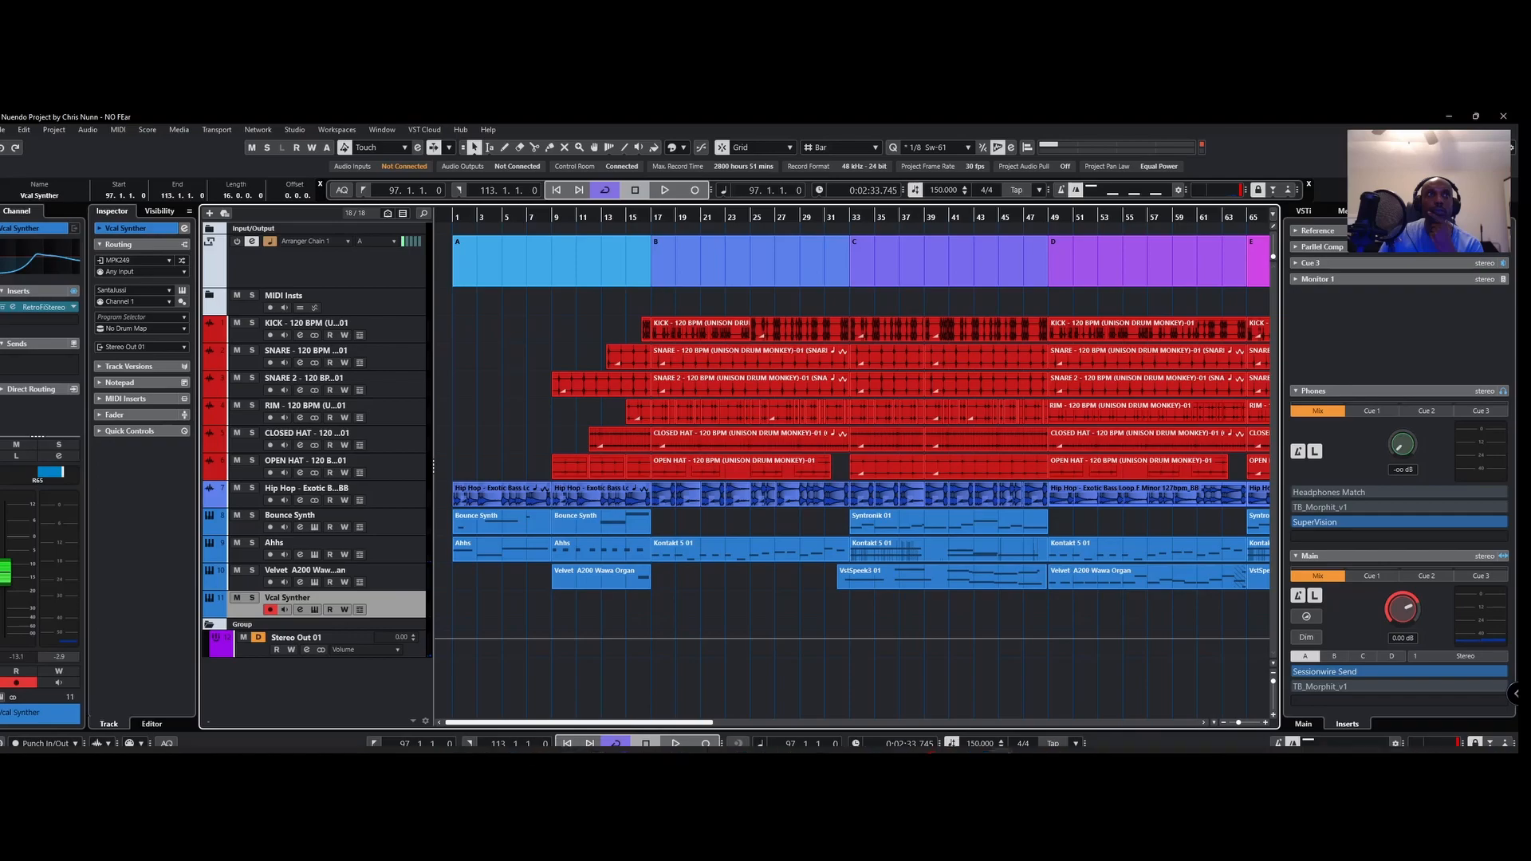
double_click(299, 600)
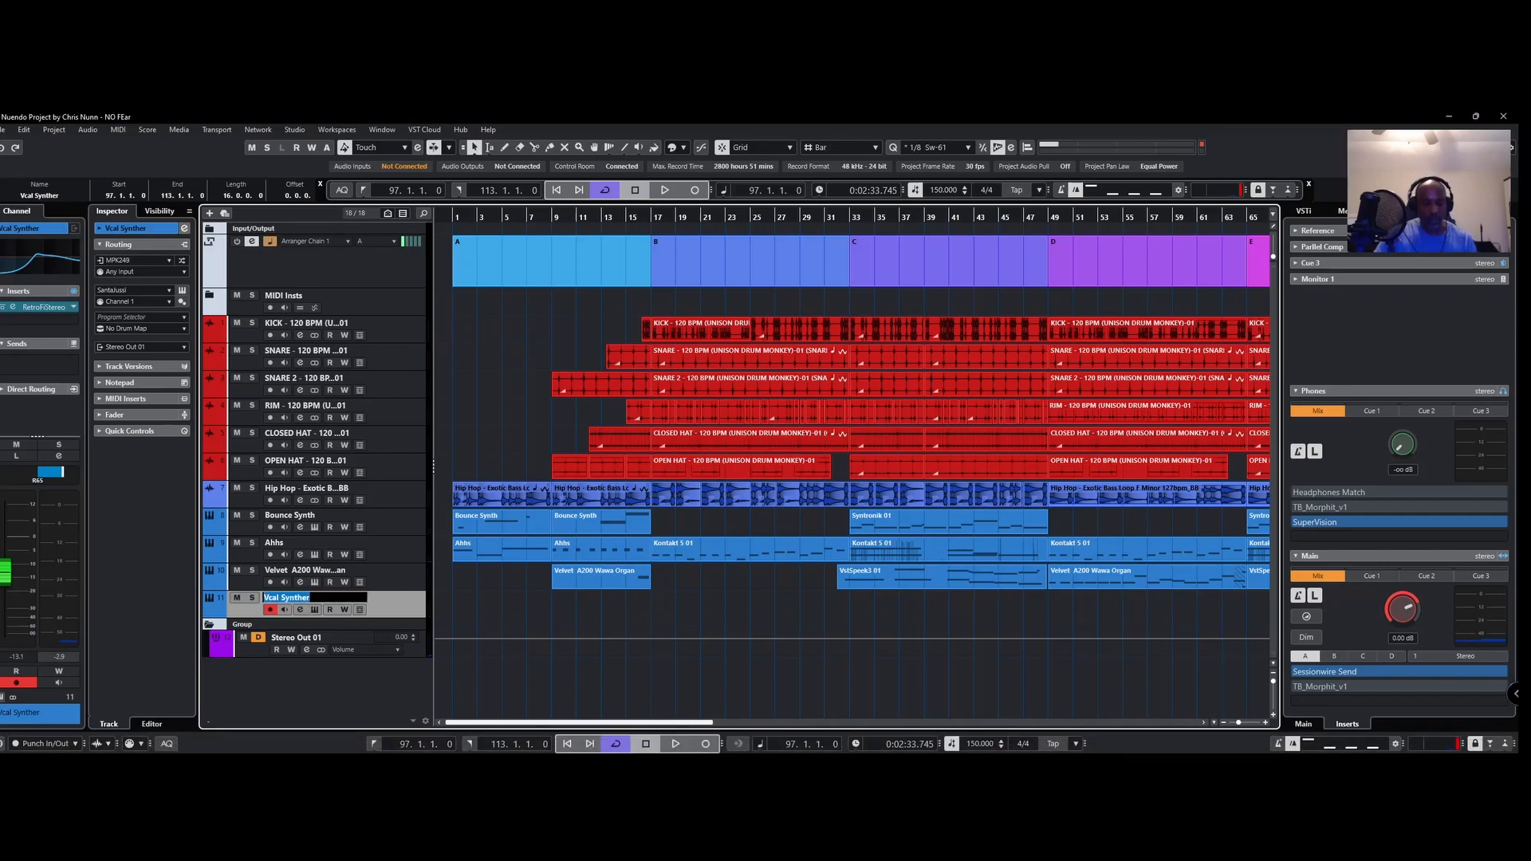
text(Santa)
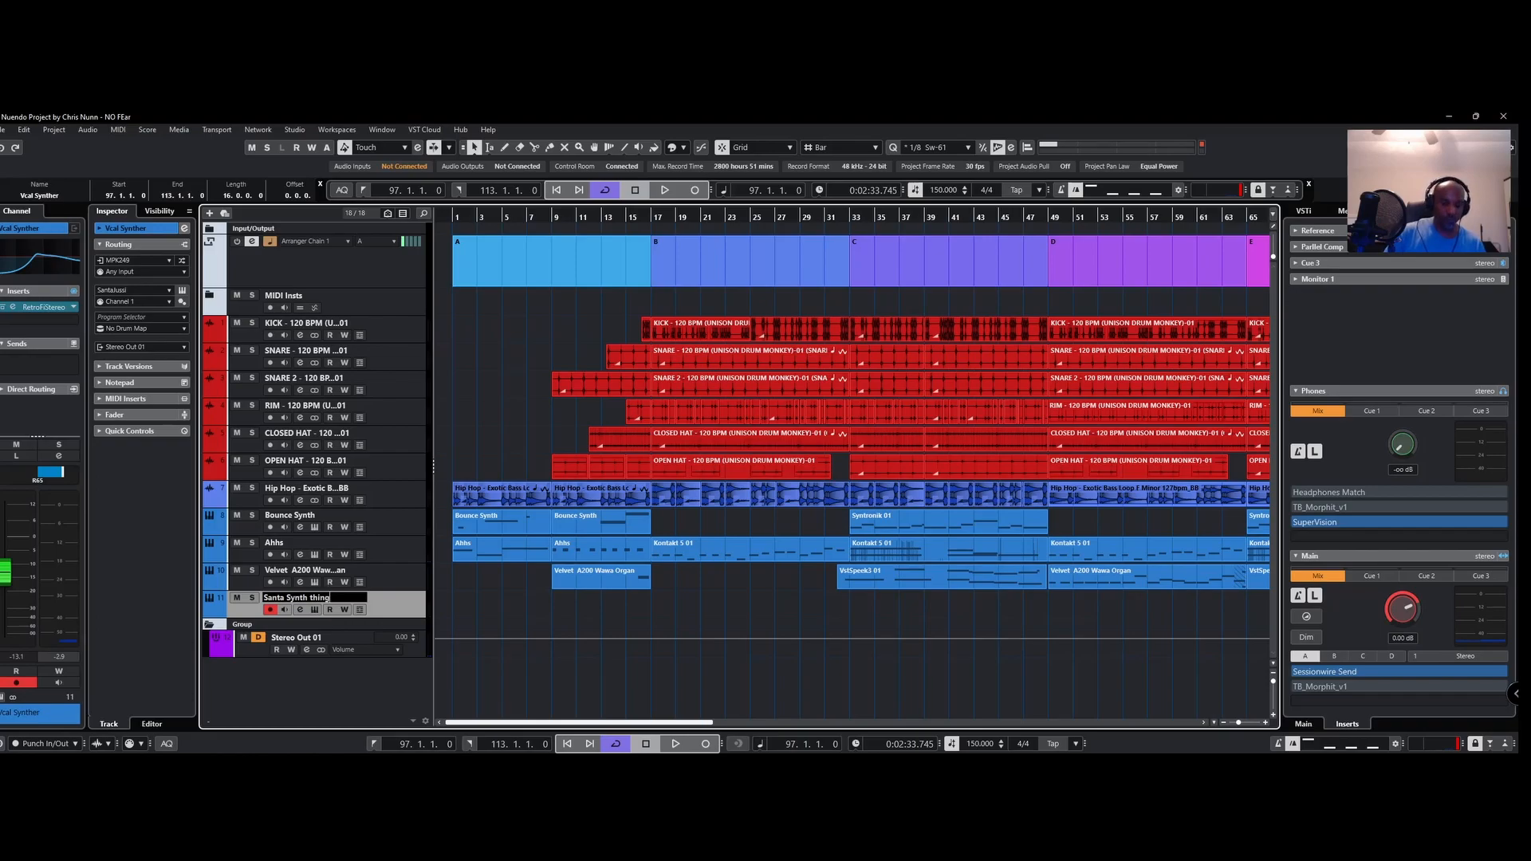
key(Return)
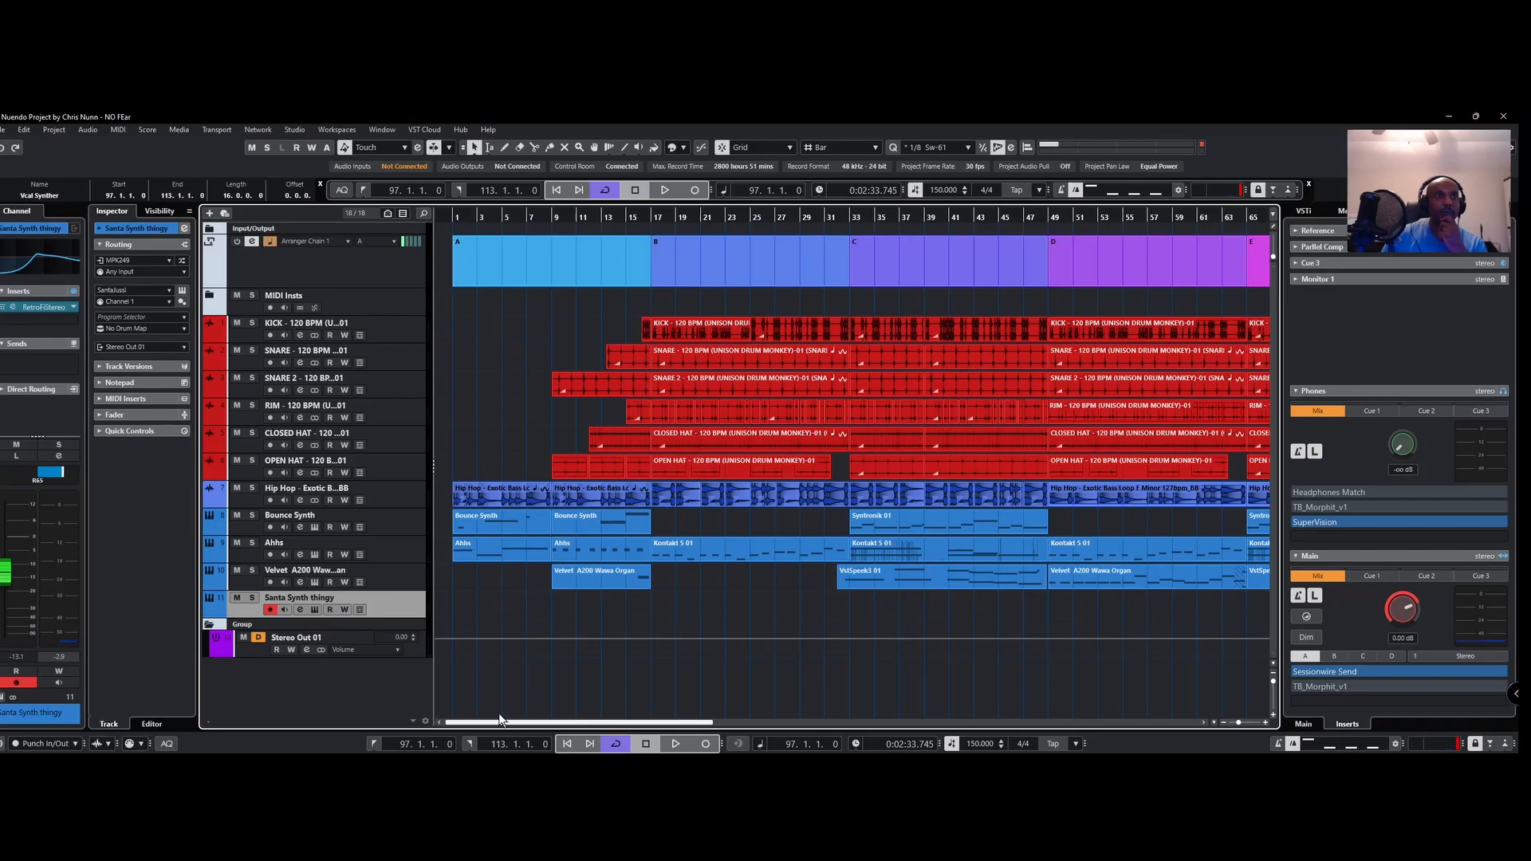
Step: Show the Santa Jussi instrument window of the Santa Synth thingy track and close it again
drag(514, 719, 592, 725)
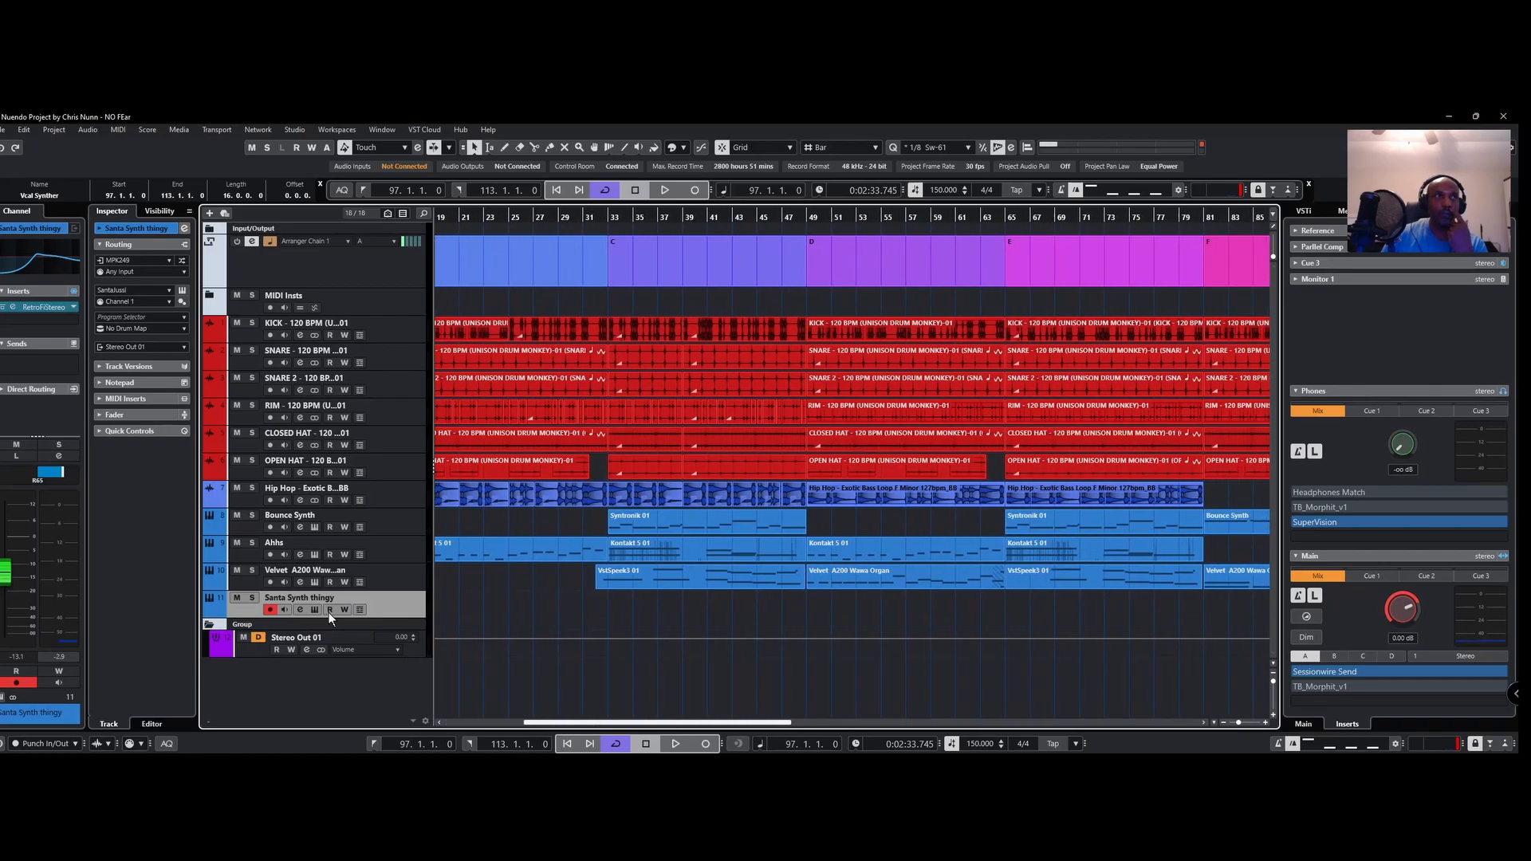
click(316, 610)
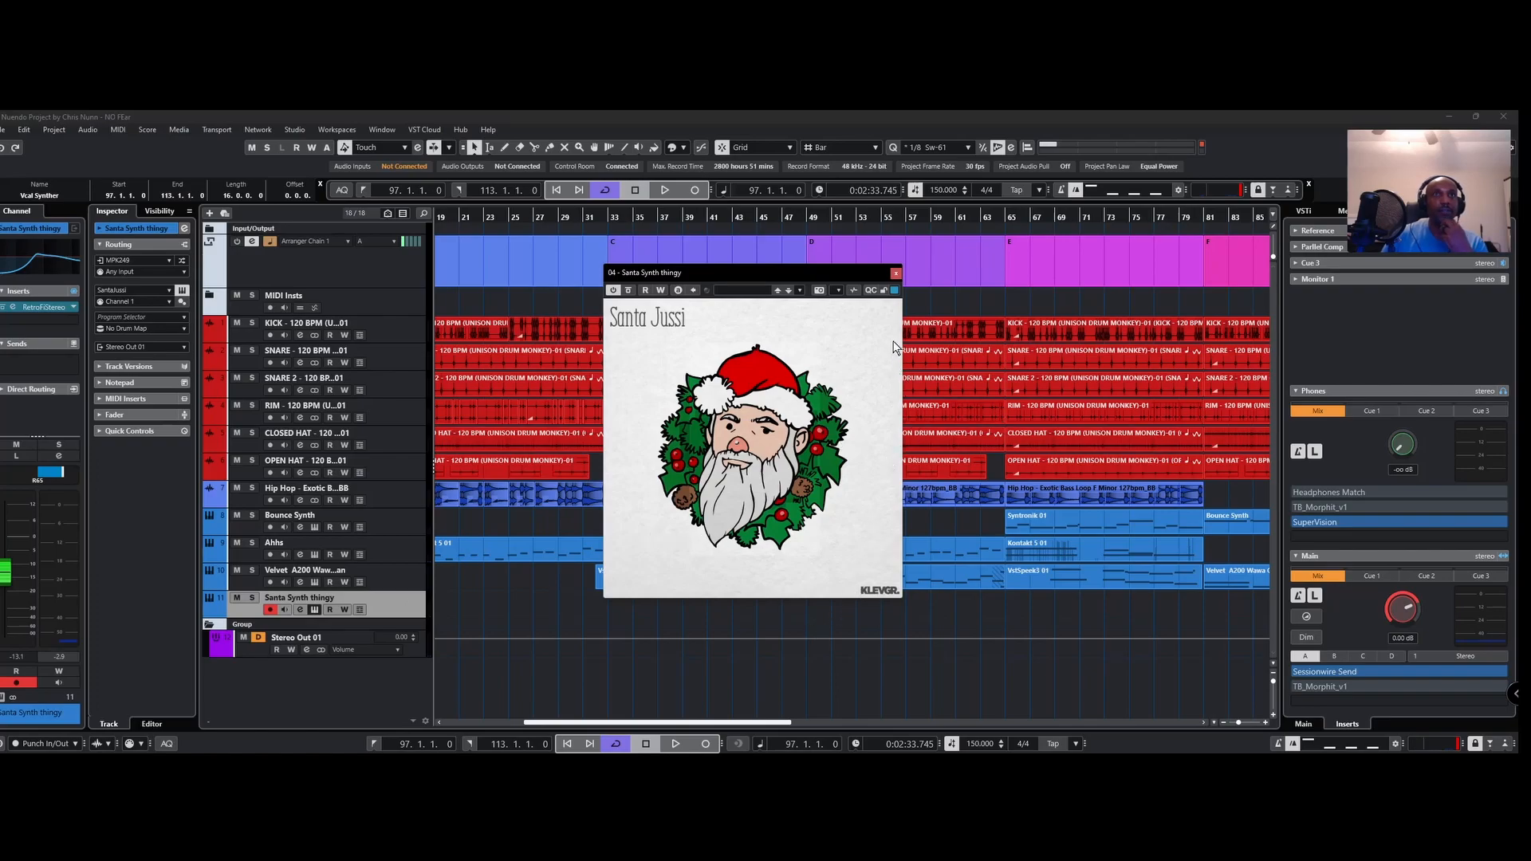
click(896, 274)
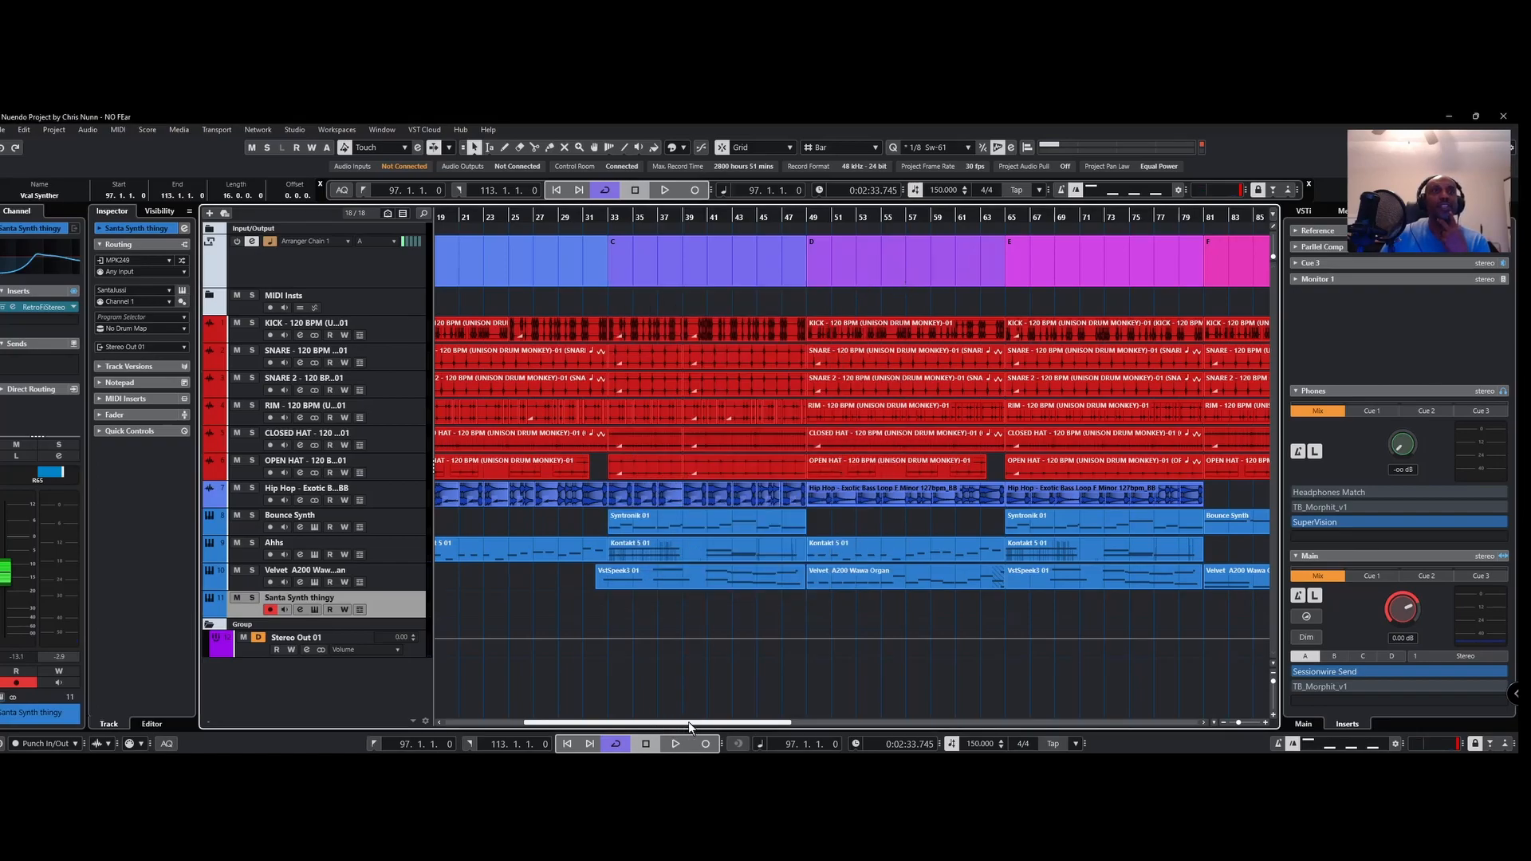
Step: Examine how the arranger sections are laid out by selecting I, G, F and B in turn along the timeline
drag(687, 721, 936, 712)
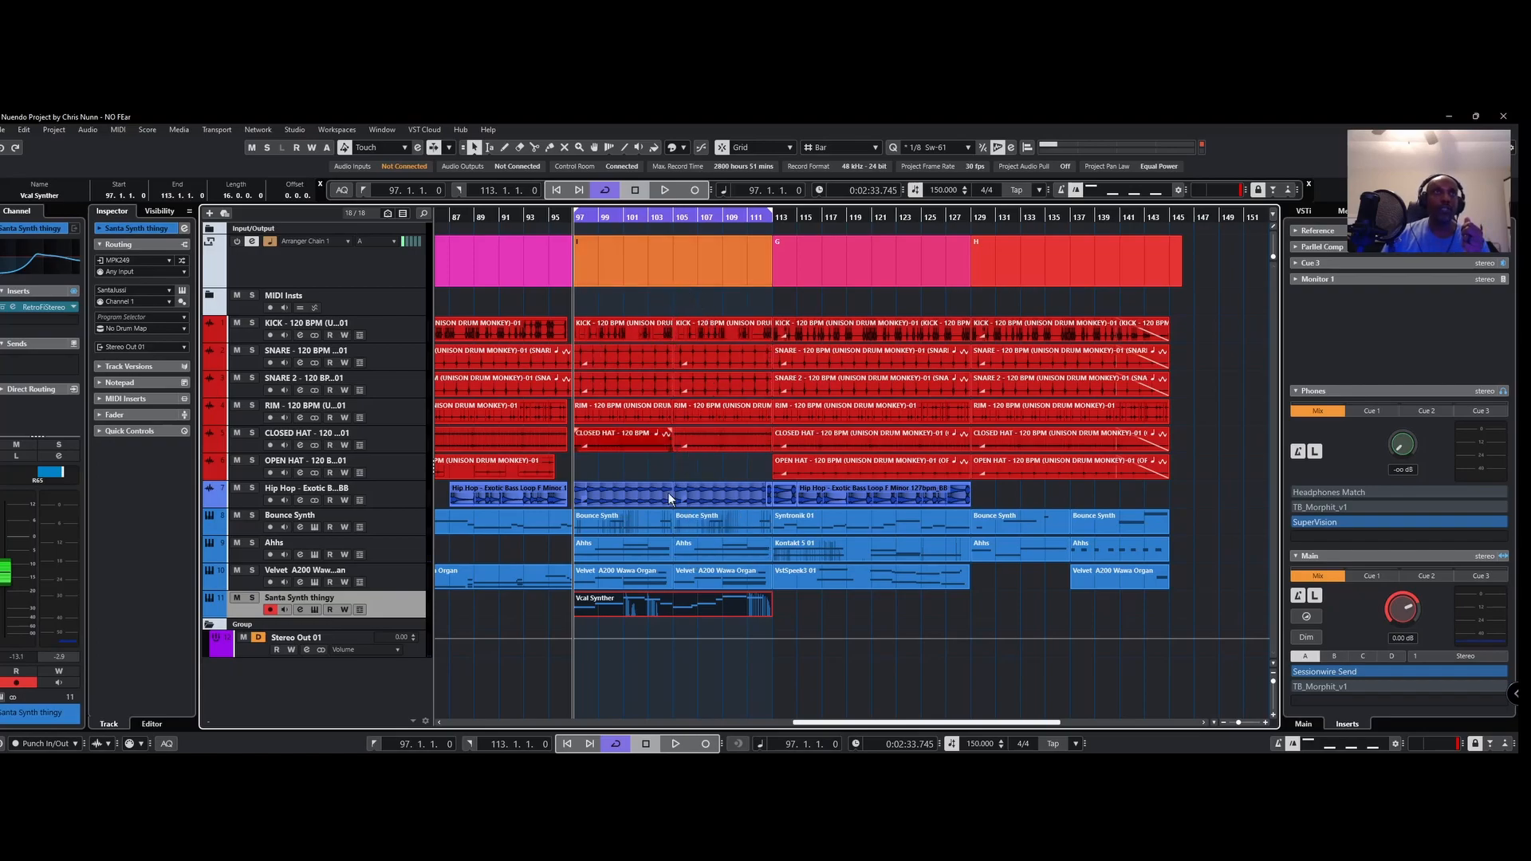
click(673, 247)
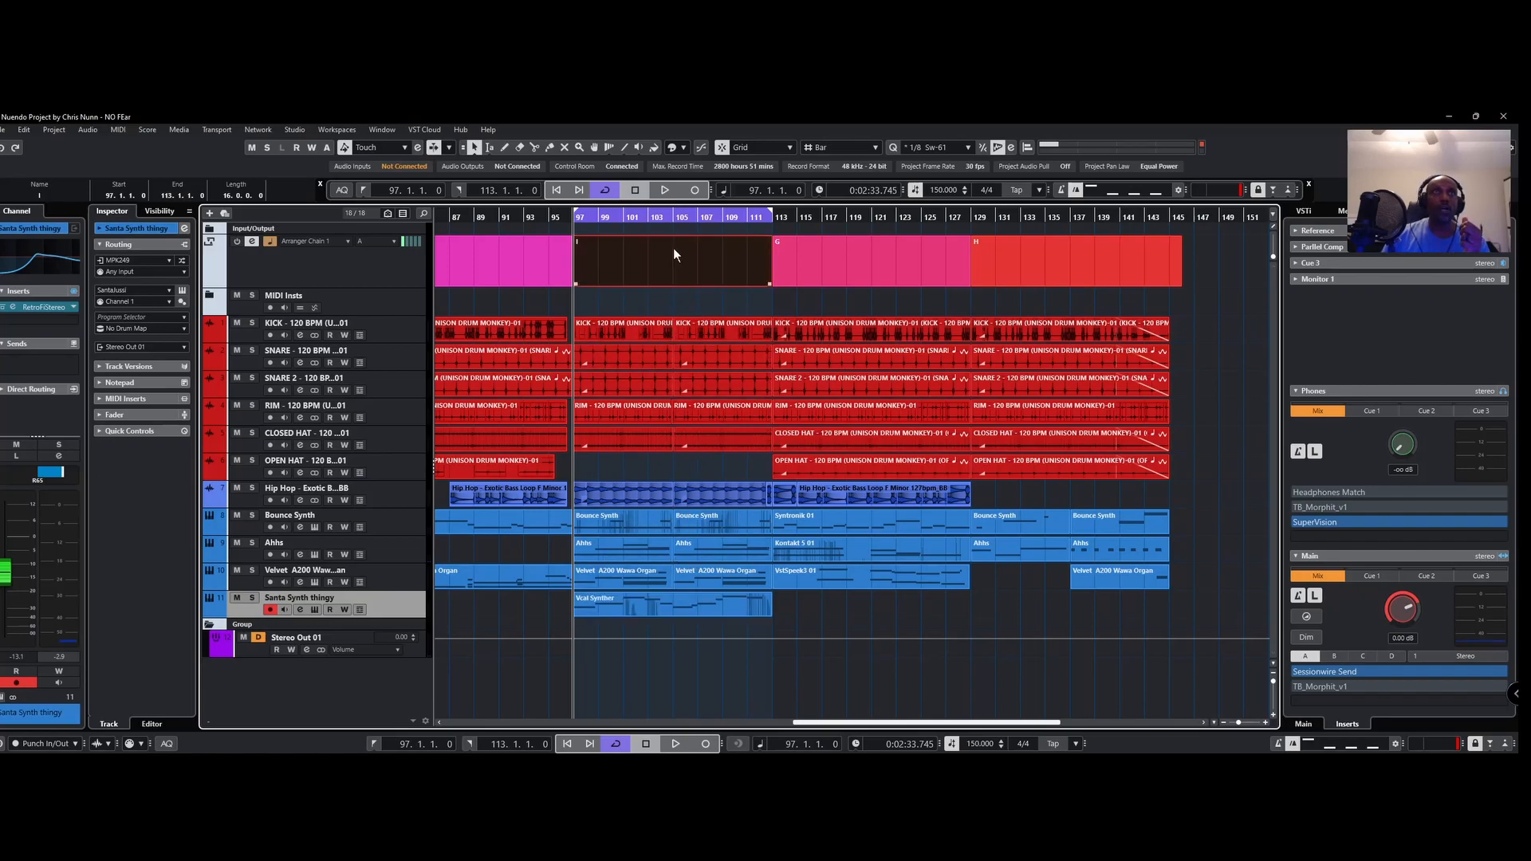
click(822, 269)
click(985, 261)
click(913, 263)
click(745, 251)
click(544, 269)
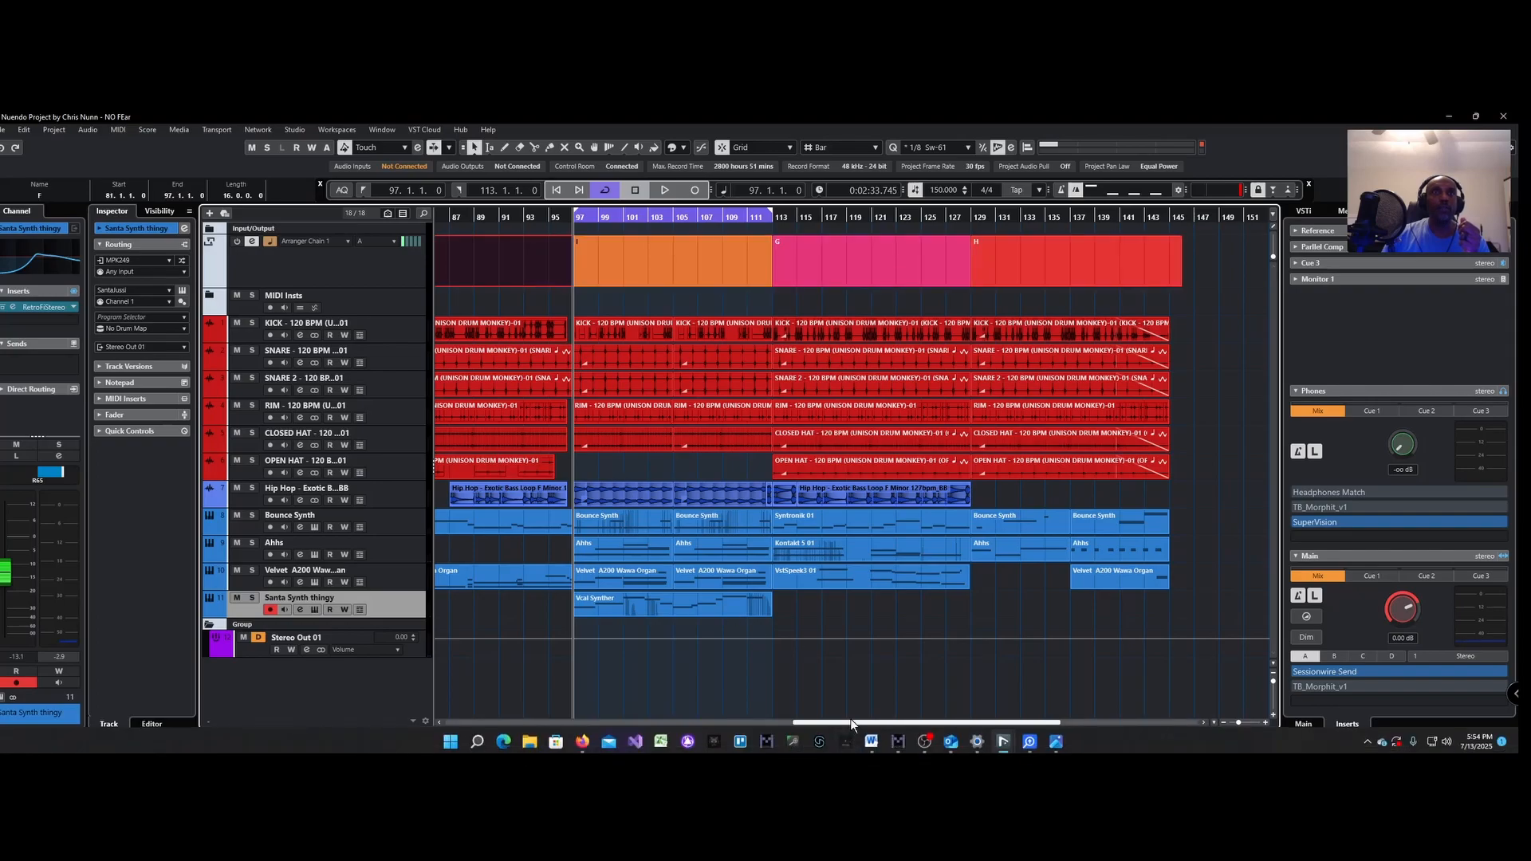
drag(851, 723, 308, 743)
click(759, 278)
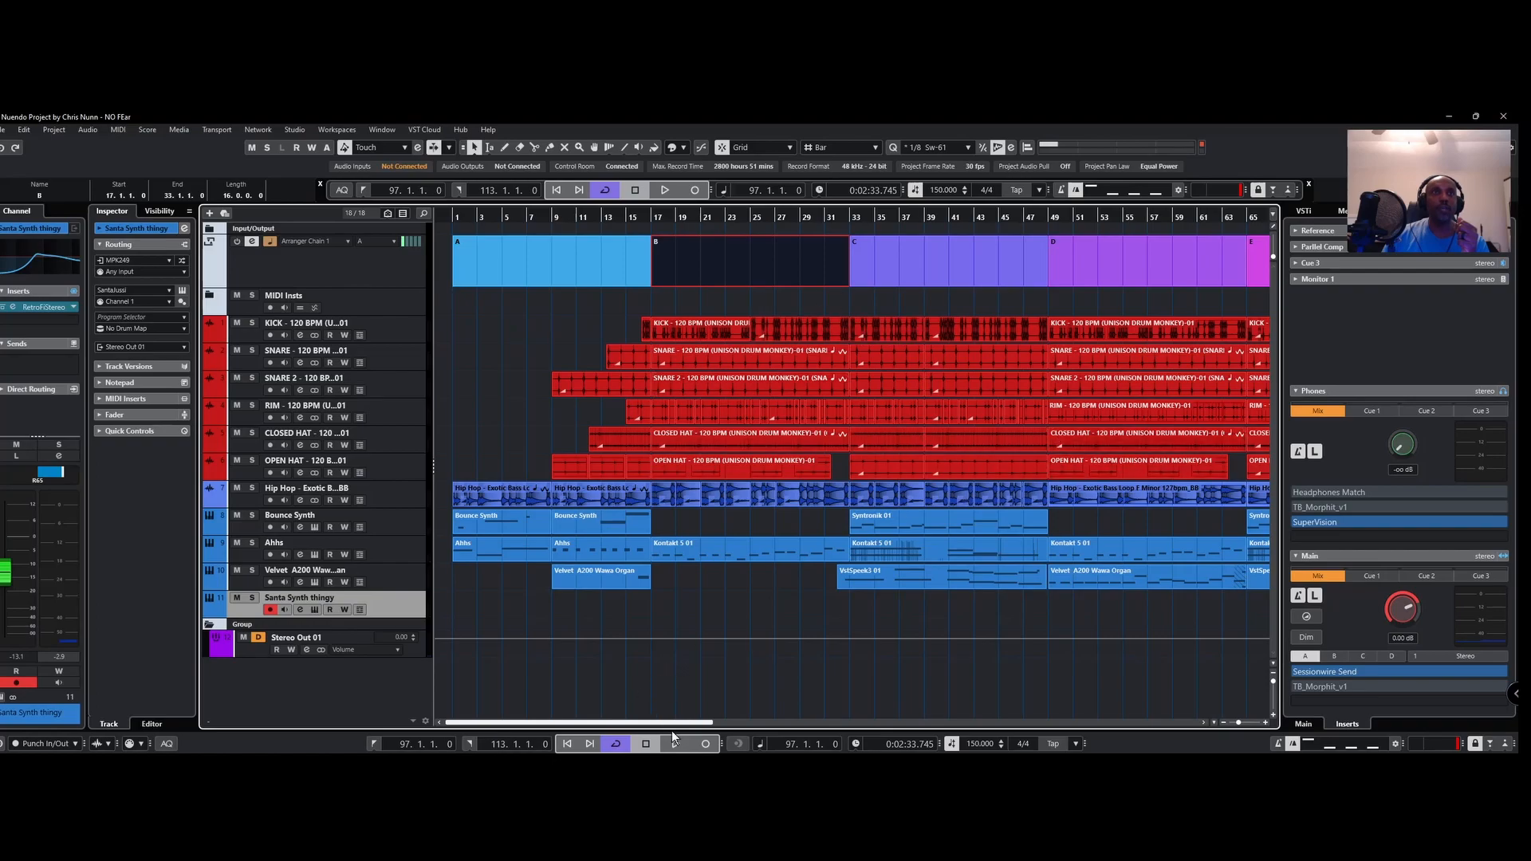
Step: Open the Arranger Editor, widen the current arranger chain list to inspect its repeats, and leave the editor
click(251, 242)
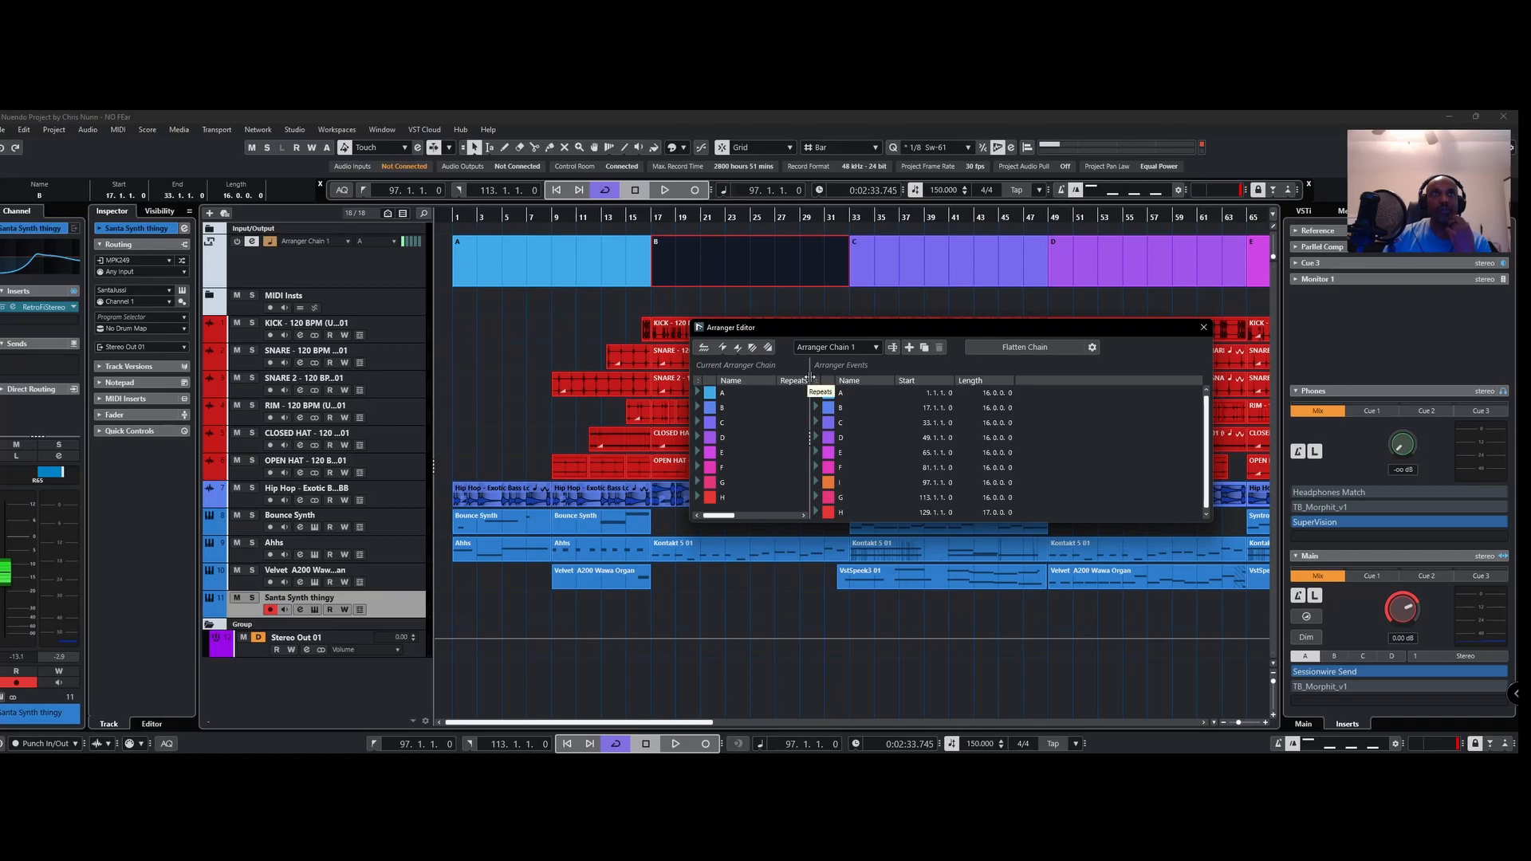
drag(810, 377, 893, 378)
click(882, 275)
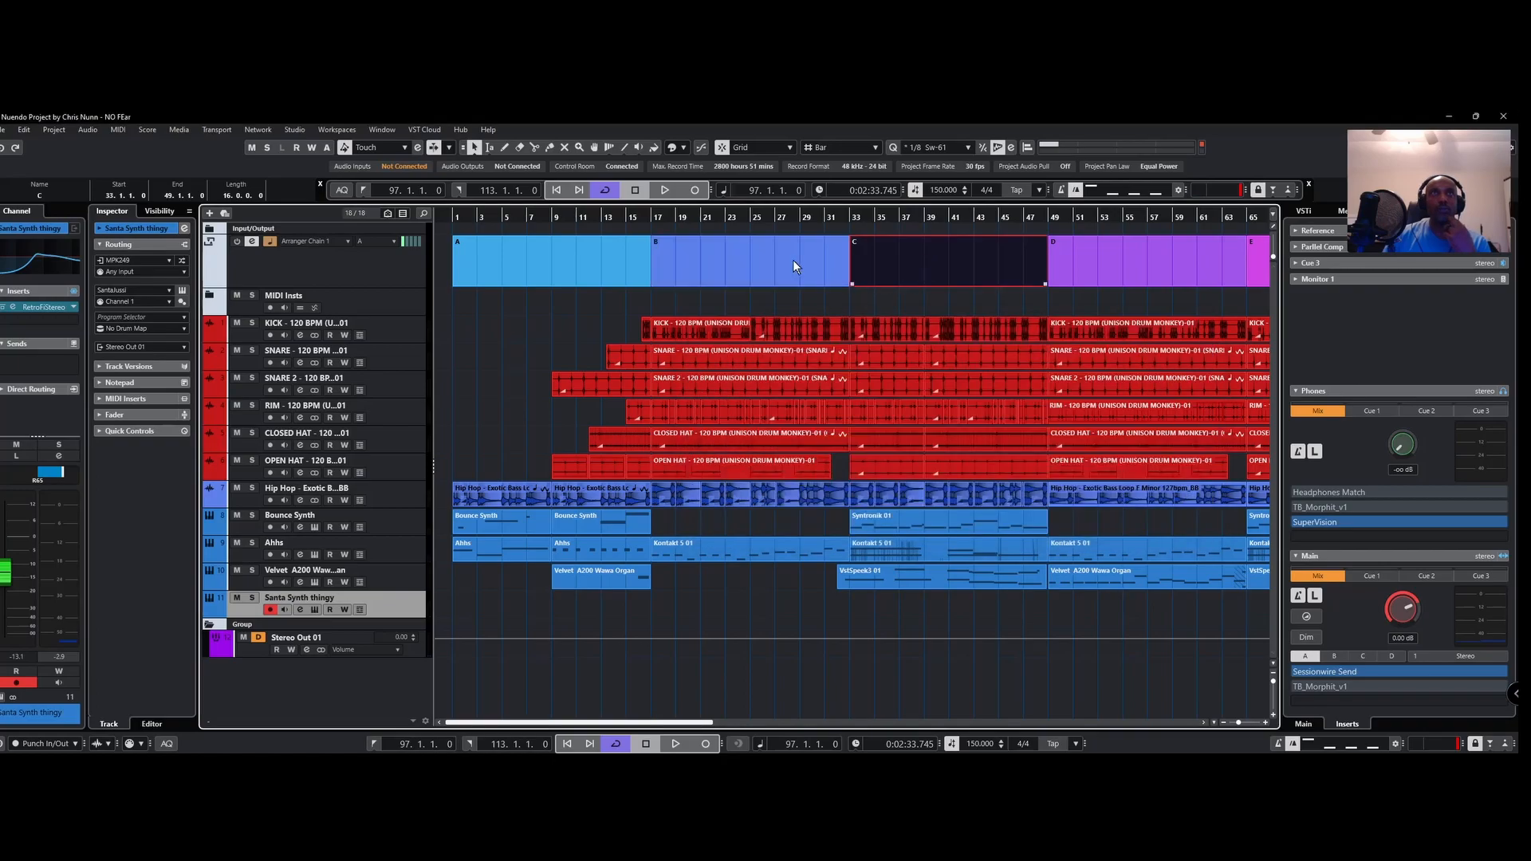
Step: Step through arranger sections A to D and return to the breakdown section starting at bar 97
click(740, 267)
click(610, 271)
click(717, 271)
click(927, 274)
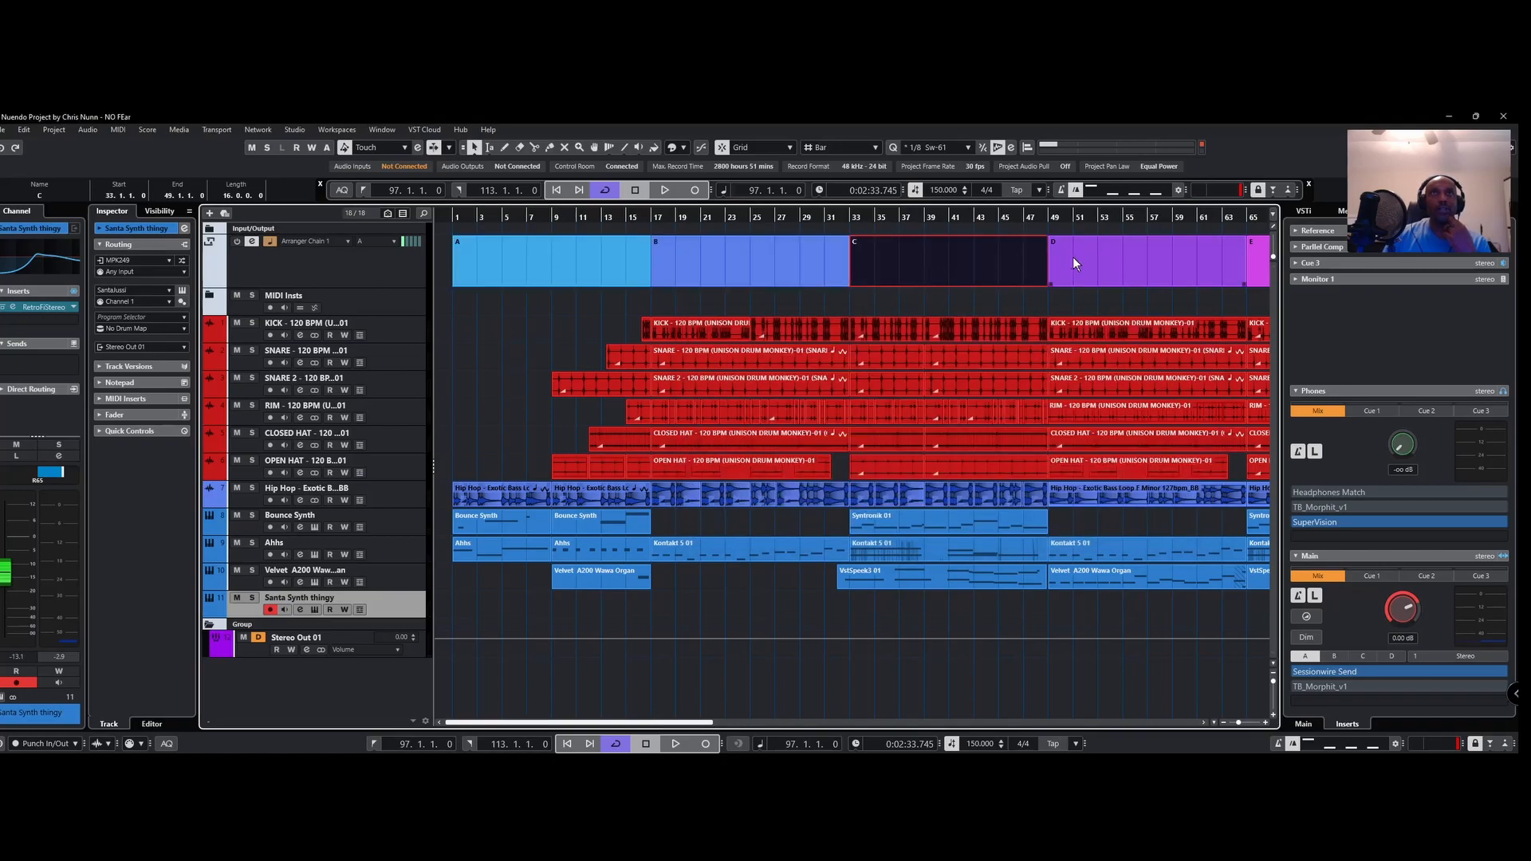
click(1073, 256)
drag(621, 723, 919, 717)
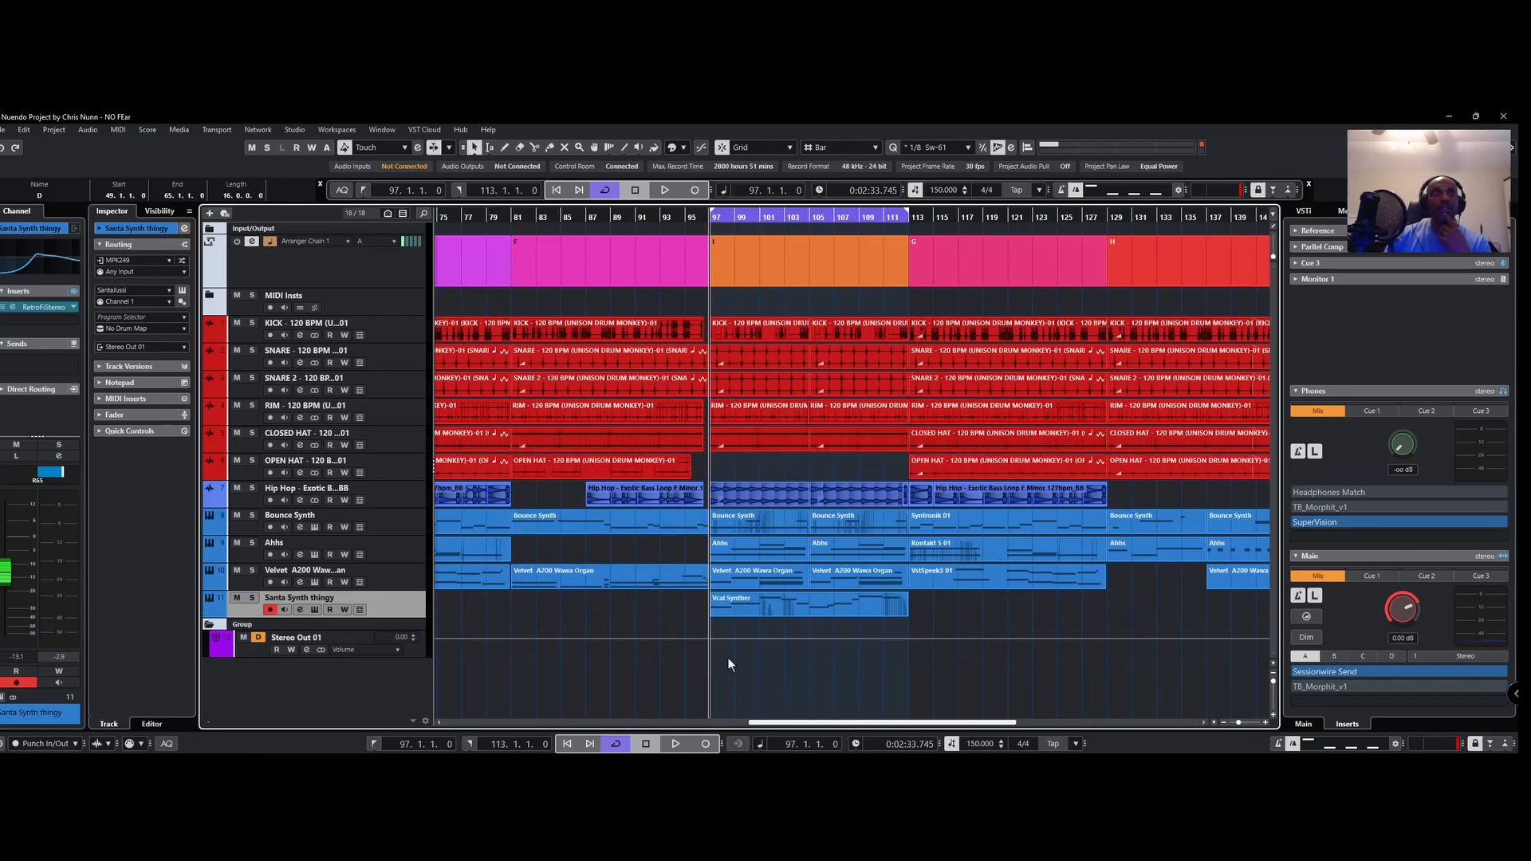
drag(873, 722, 800, 691)
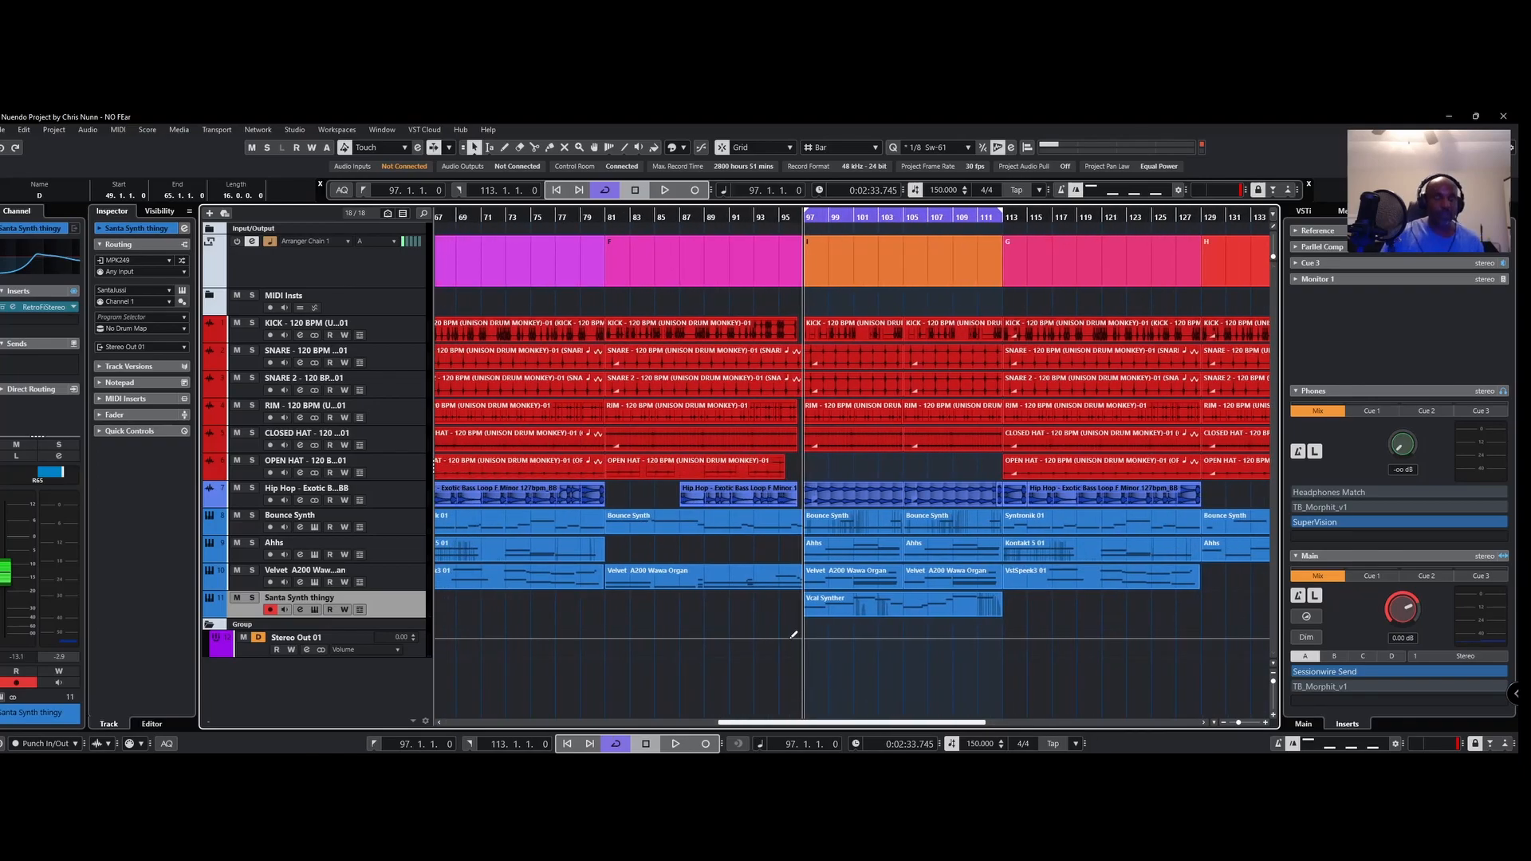
Step: Select the arranger track and step through sections B to F, I, G and A with the whole arrangement in view
key(g)
key(g)
key(g)
key(g)
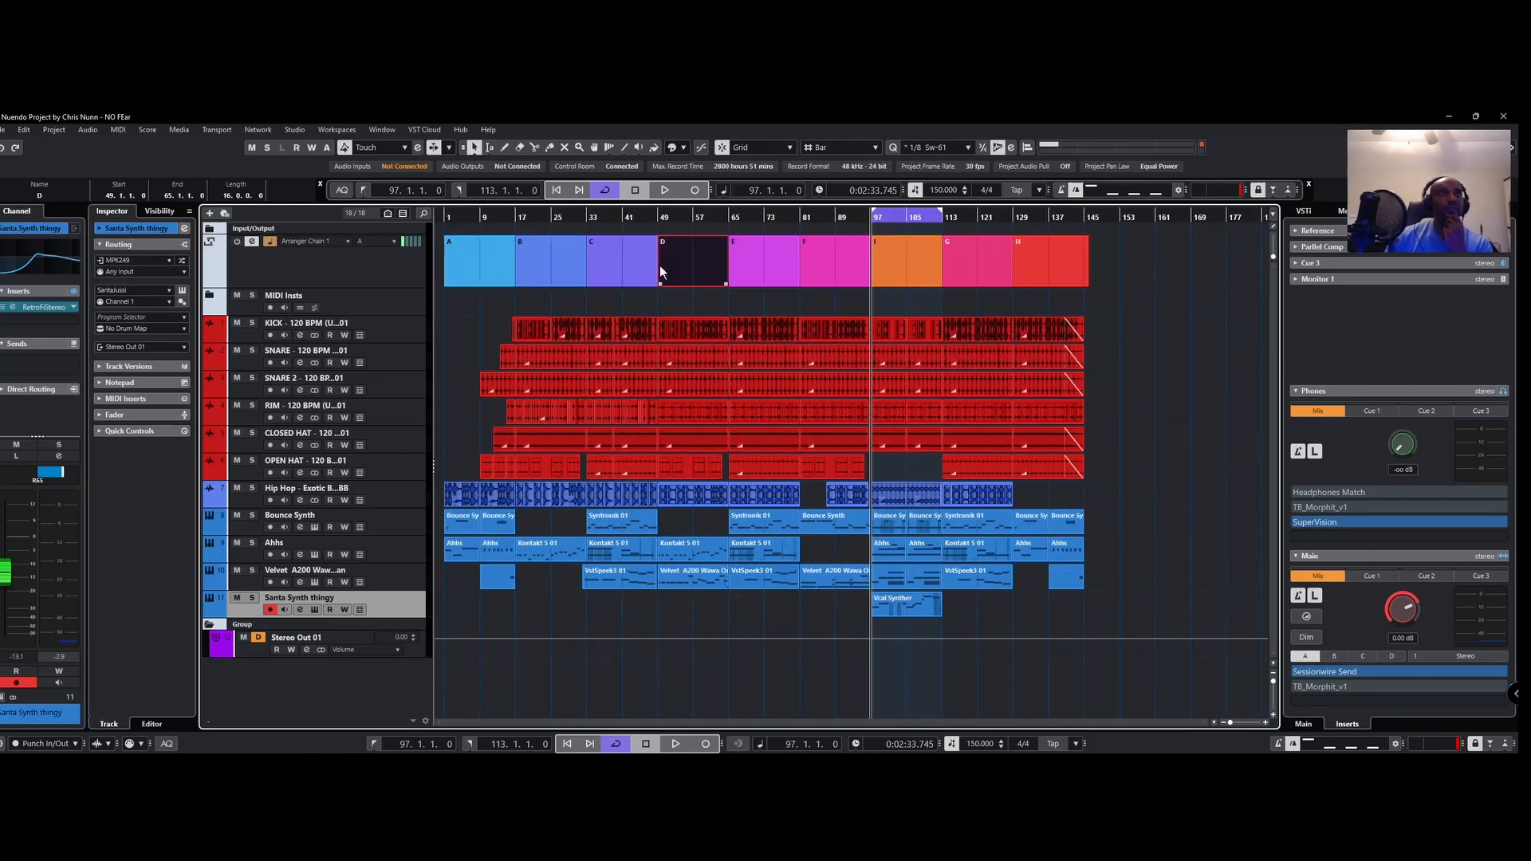
click(383, 265)
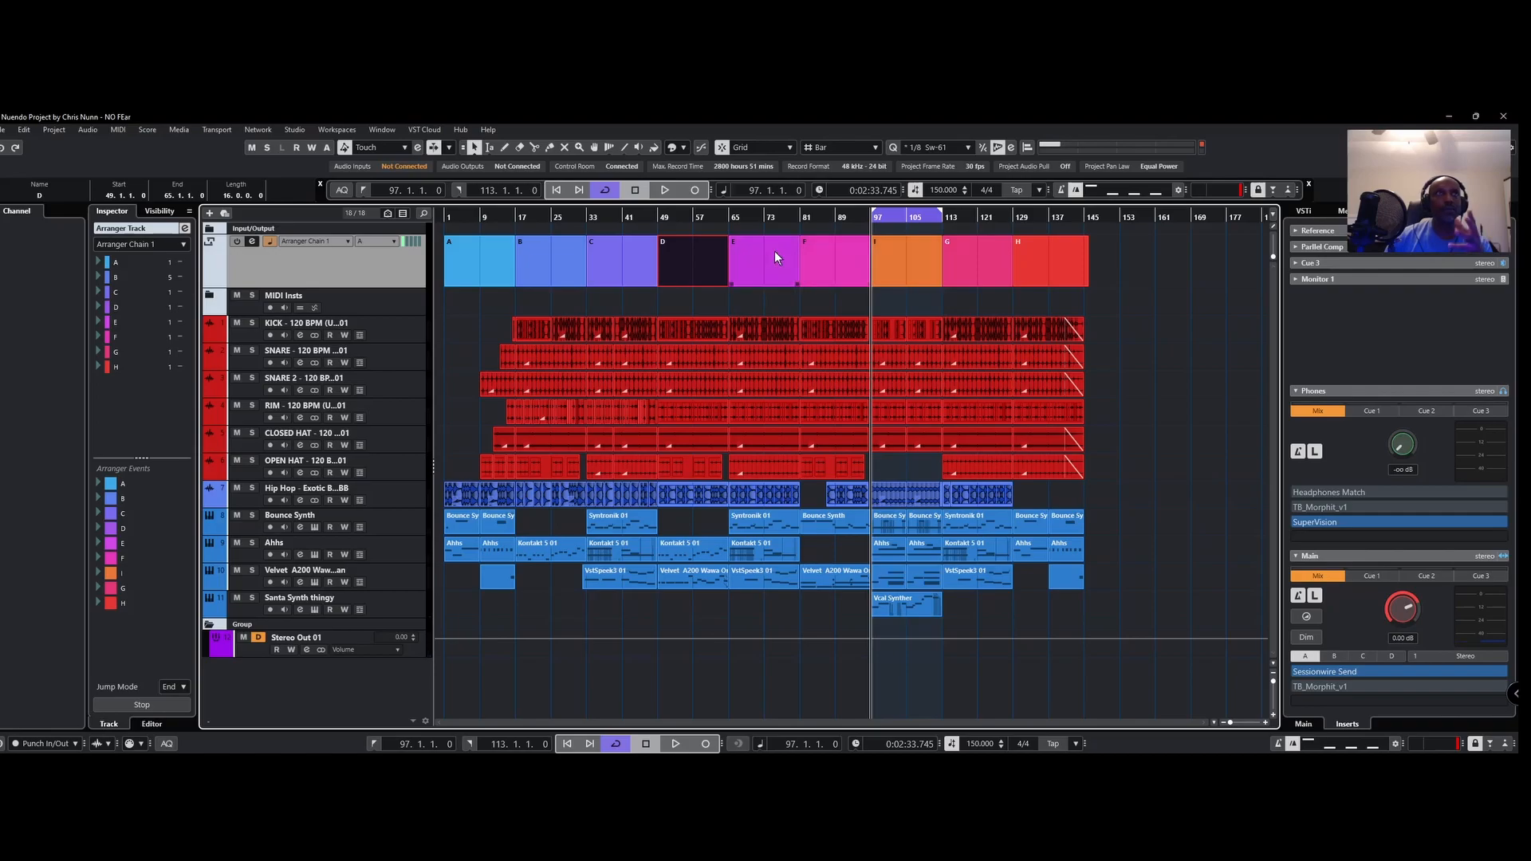
click(554, 257)
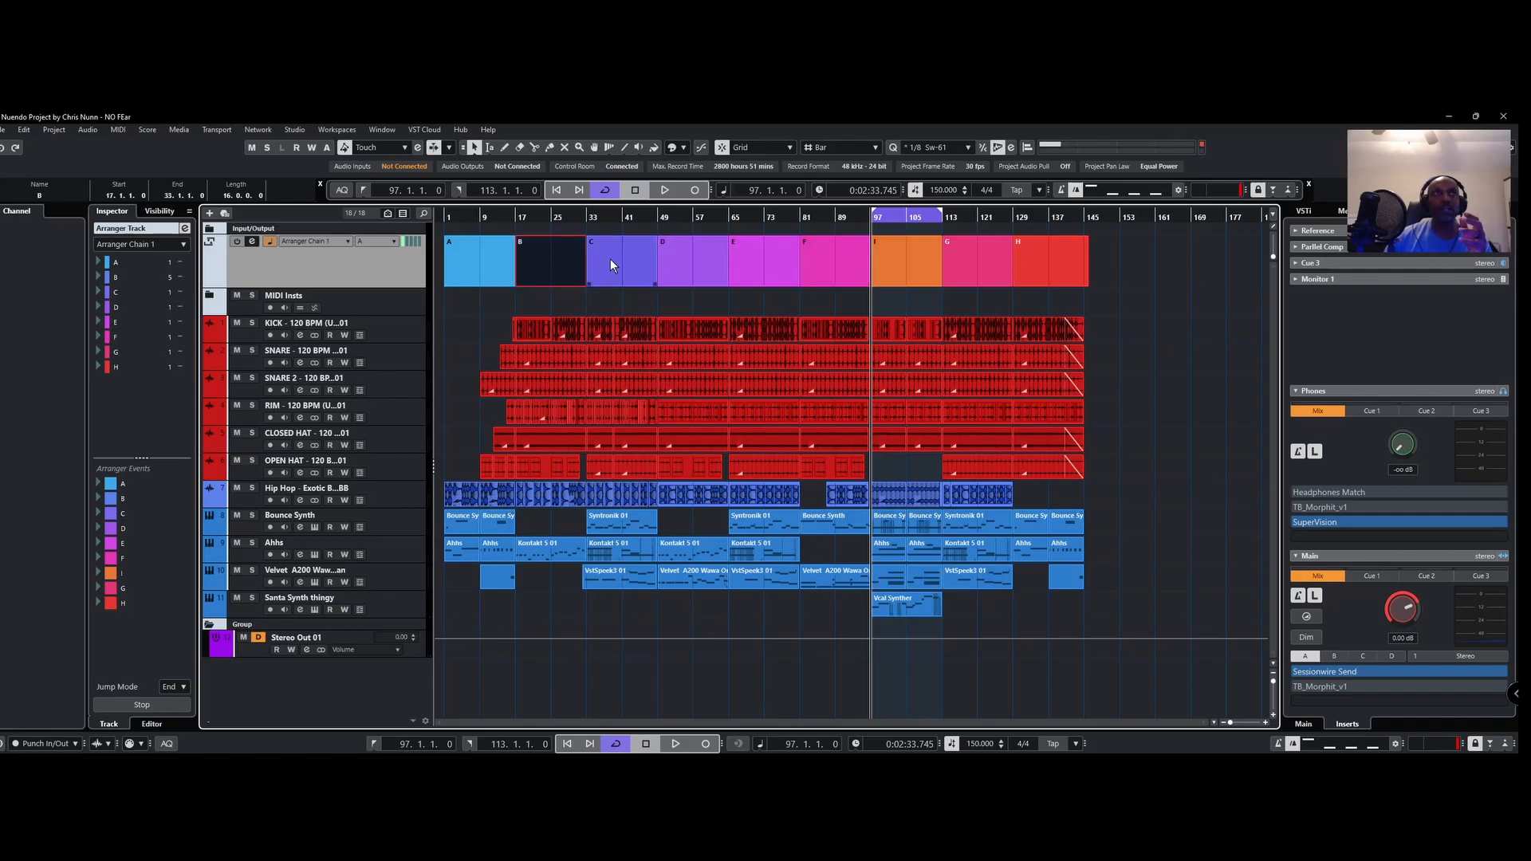
click(610, 259)
click(681, 261)
click(749, 261)
click(821, 263)
click(889, 265)
click(973, 269)
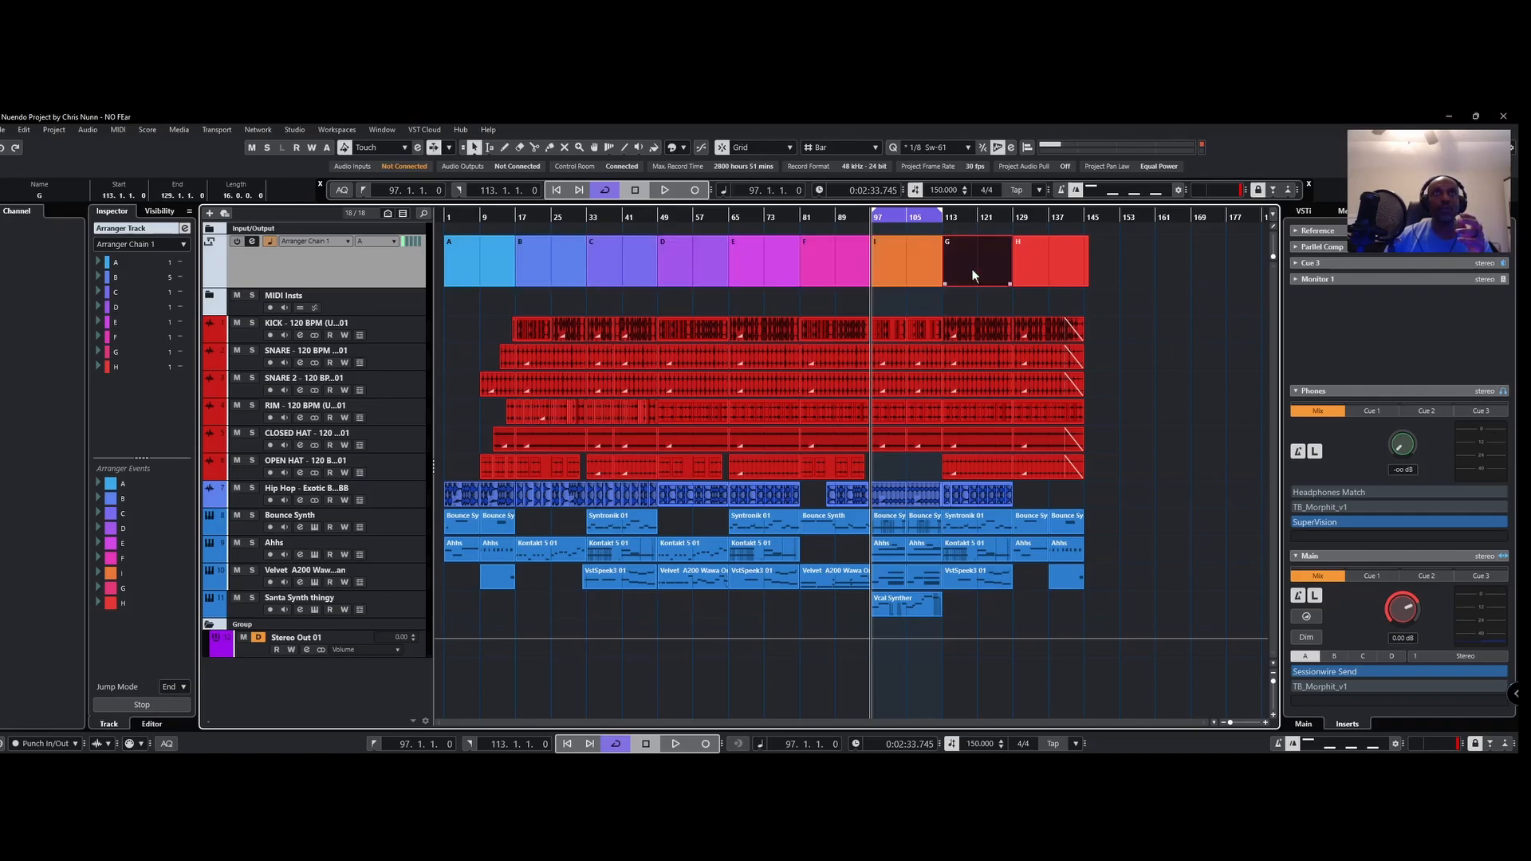
click(1004, 269)
click(480, 261)
Step: Add one marker track named Chorus and move it above the arranger track
right_click(375, 271)
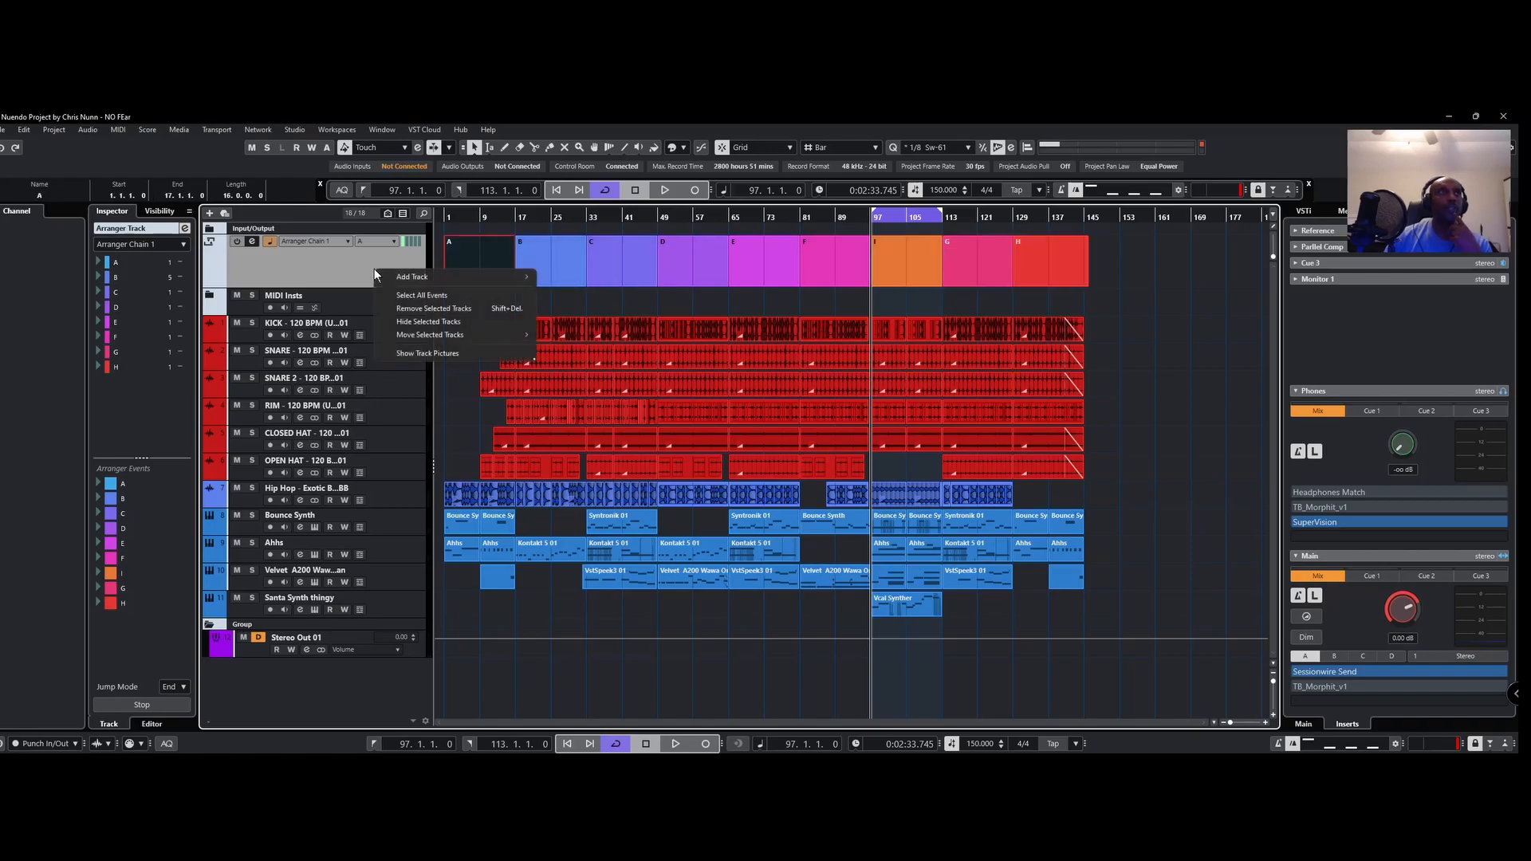
mouse_move(390, 275)
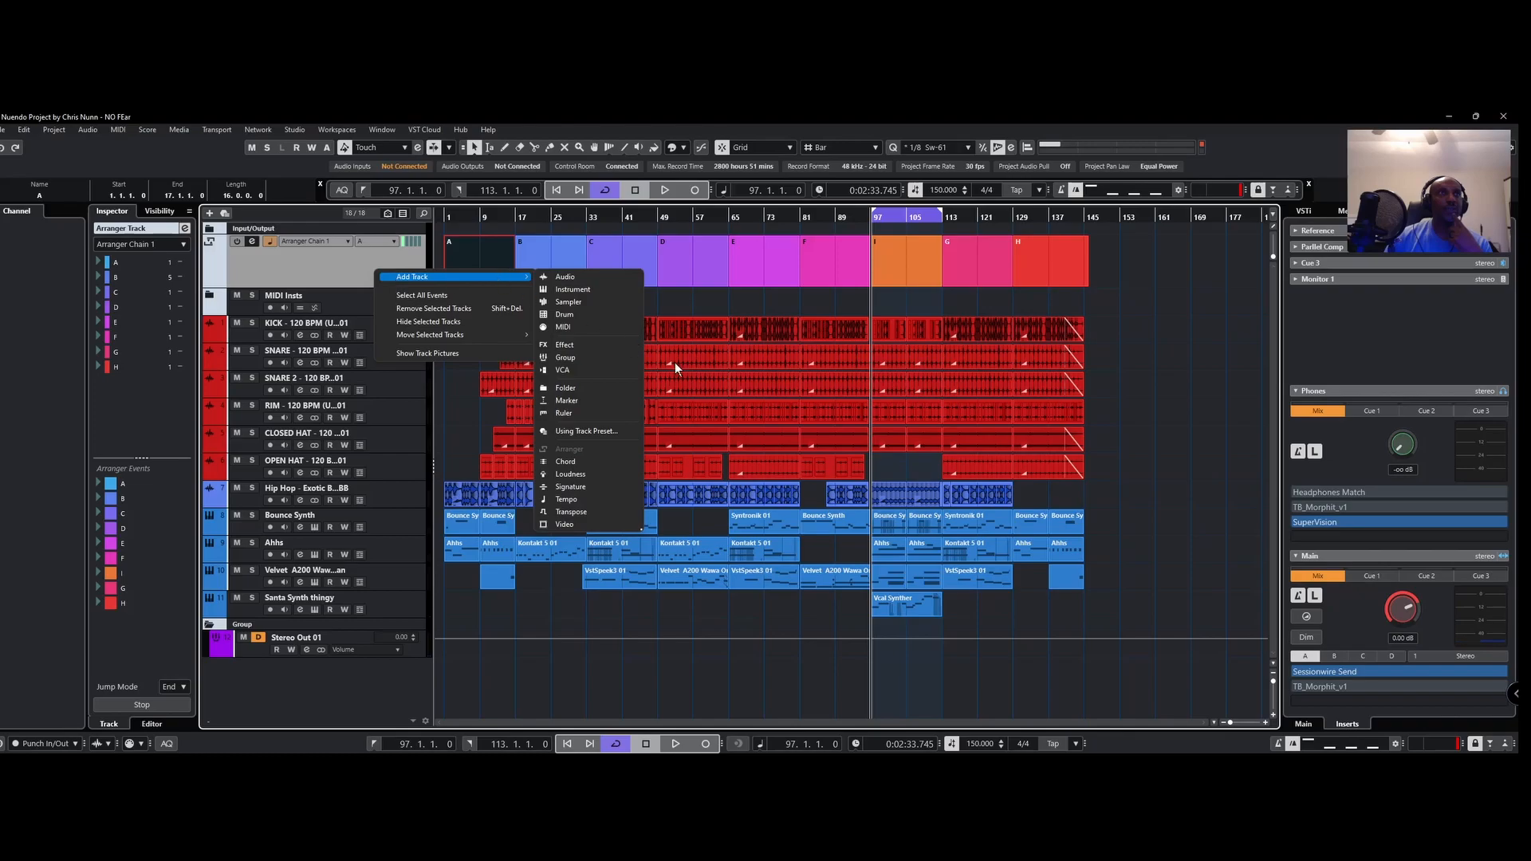
click(584, 400)
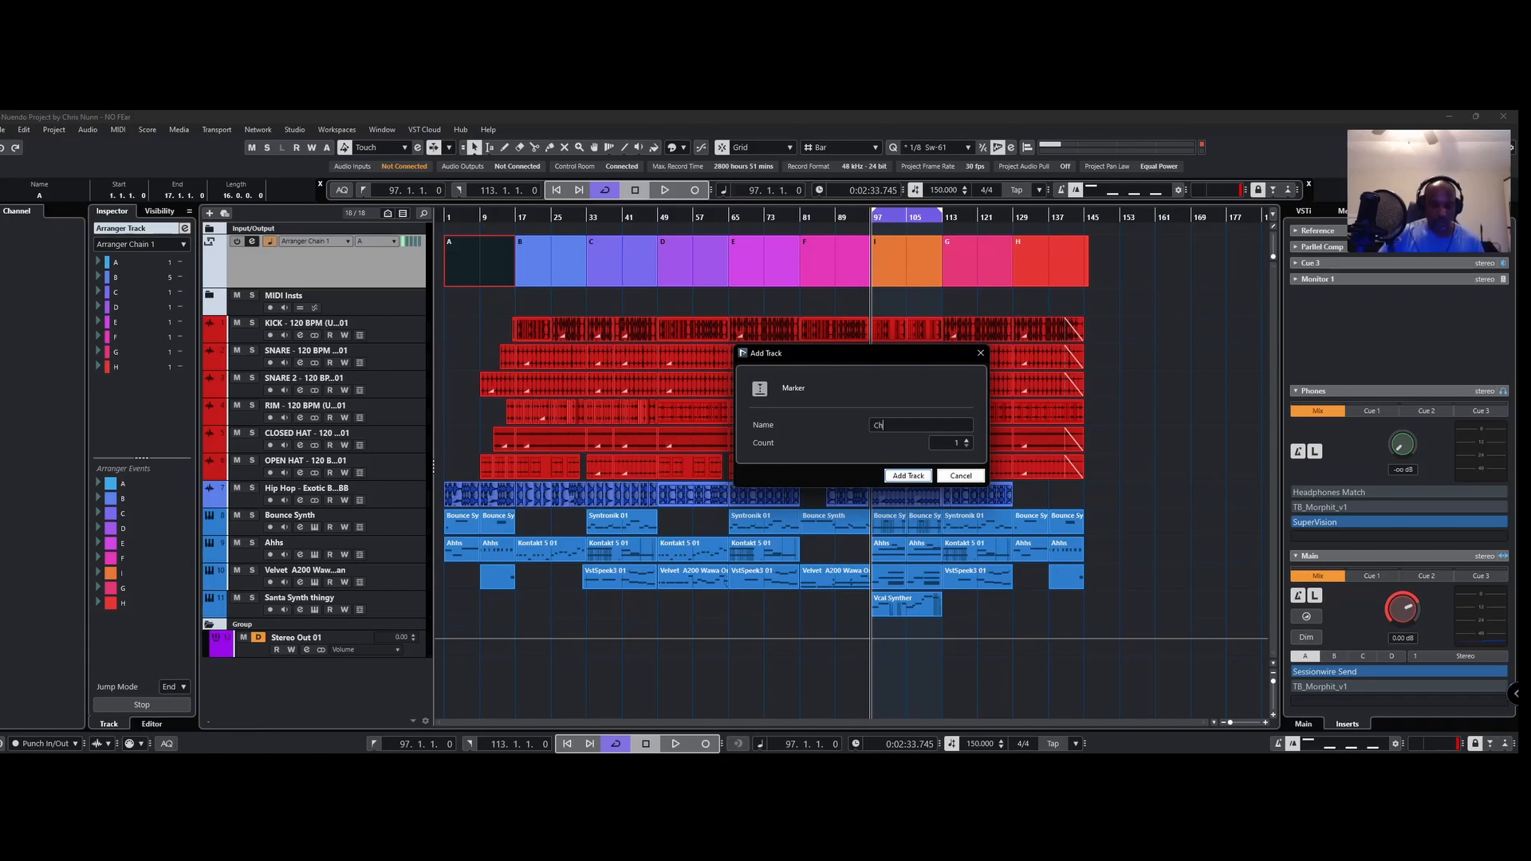
text(Chorus)
click(904, 475)
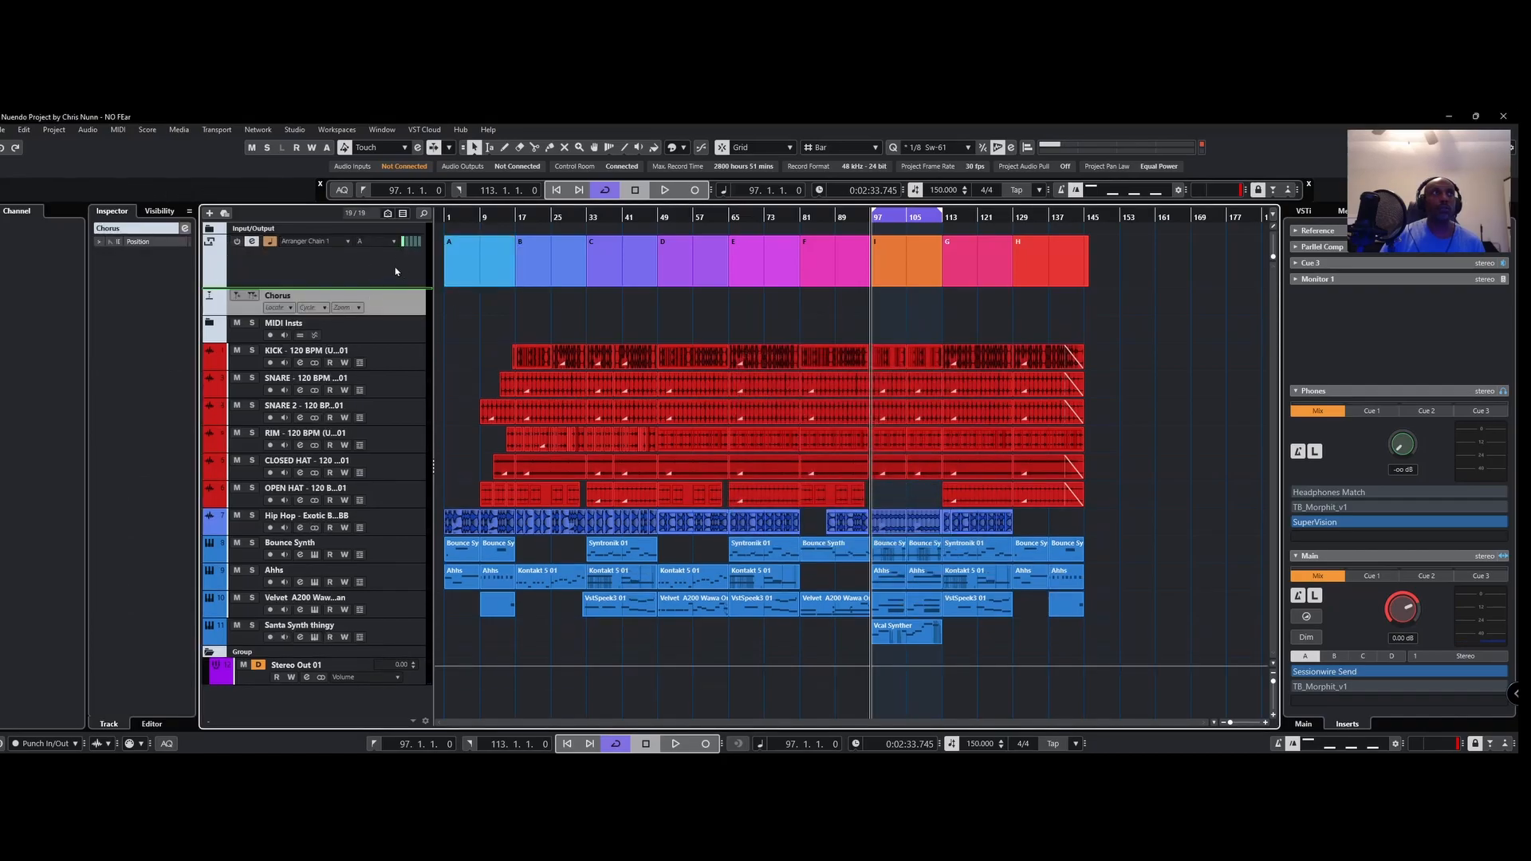
drag(397, 272, 401, 255)
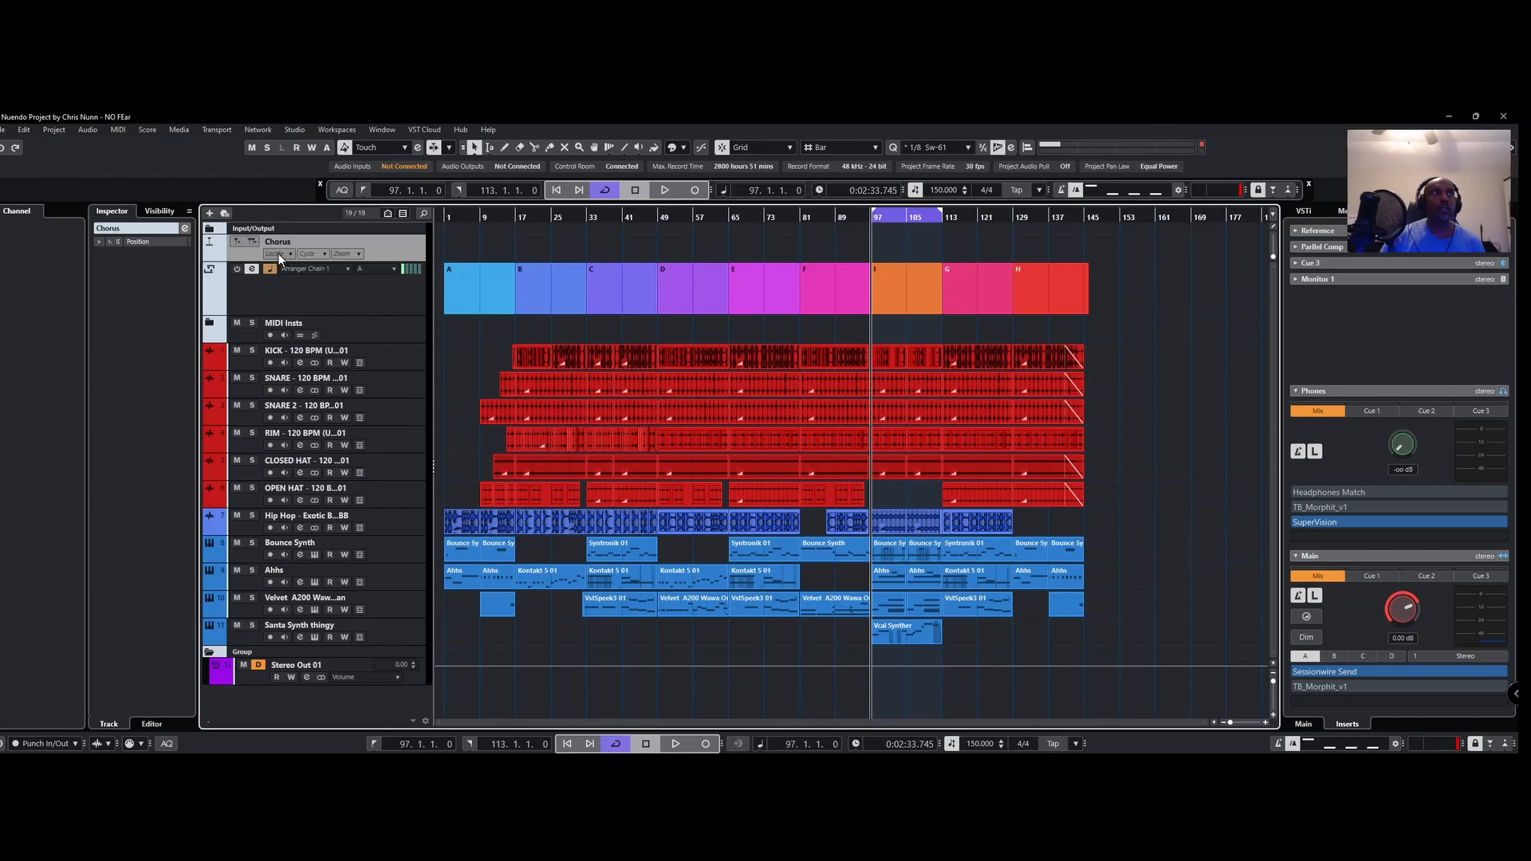
Step: Add a marker at bar 97 on the Chorus marker track and try to name it Chorus
click(234, 241)
click(123, 252)
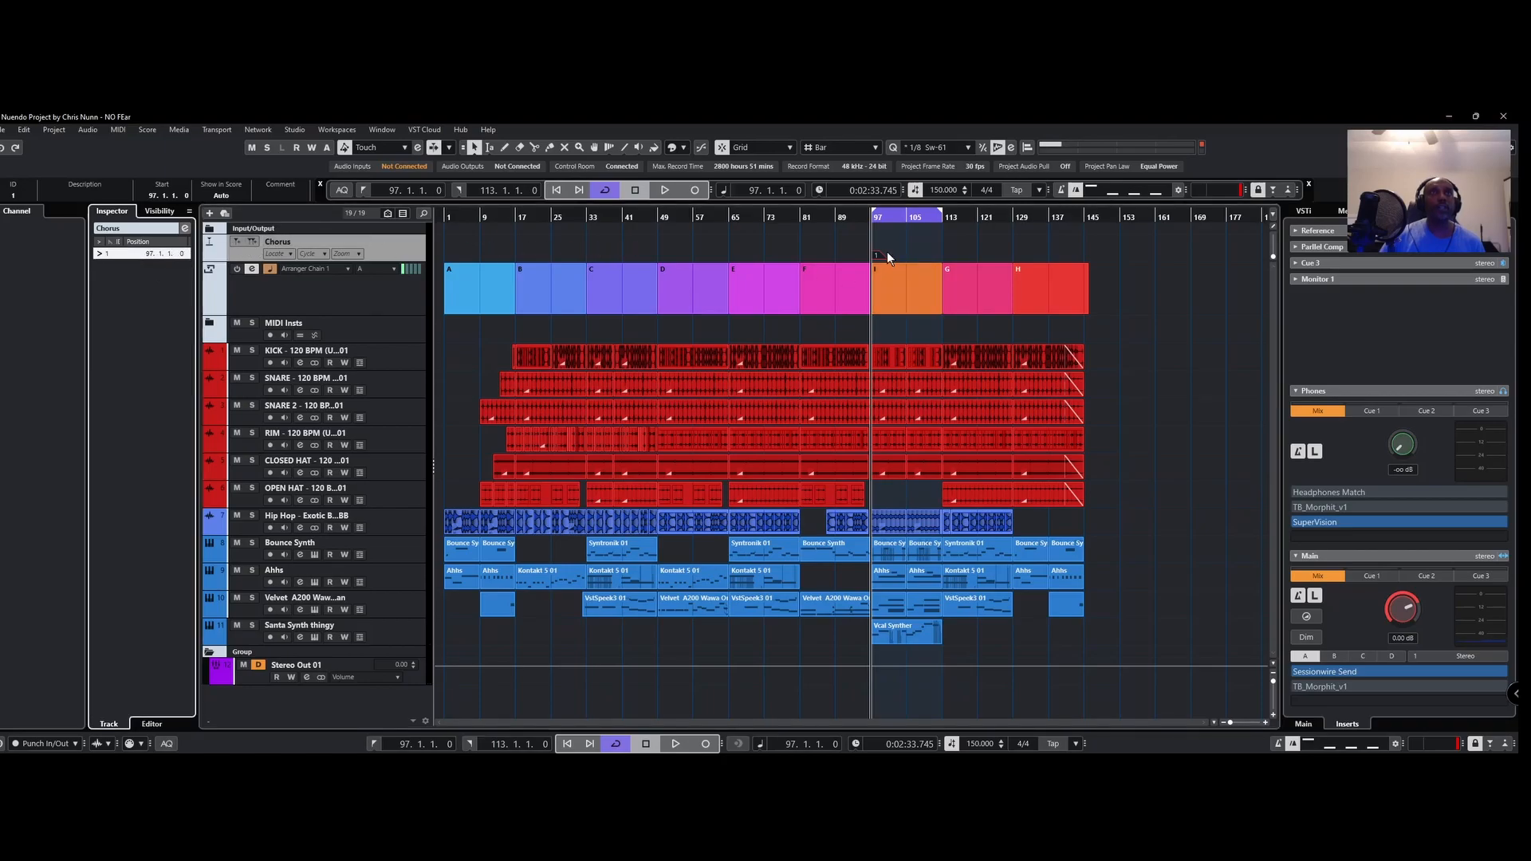
double_click(110, 252)
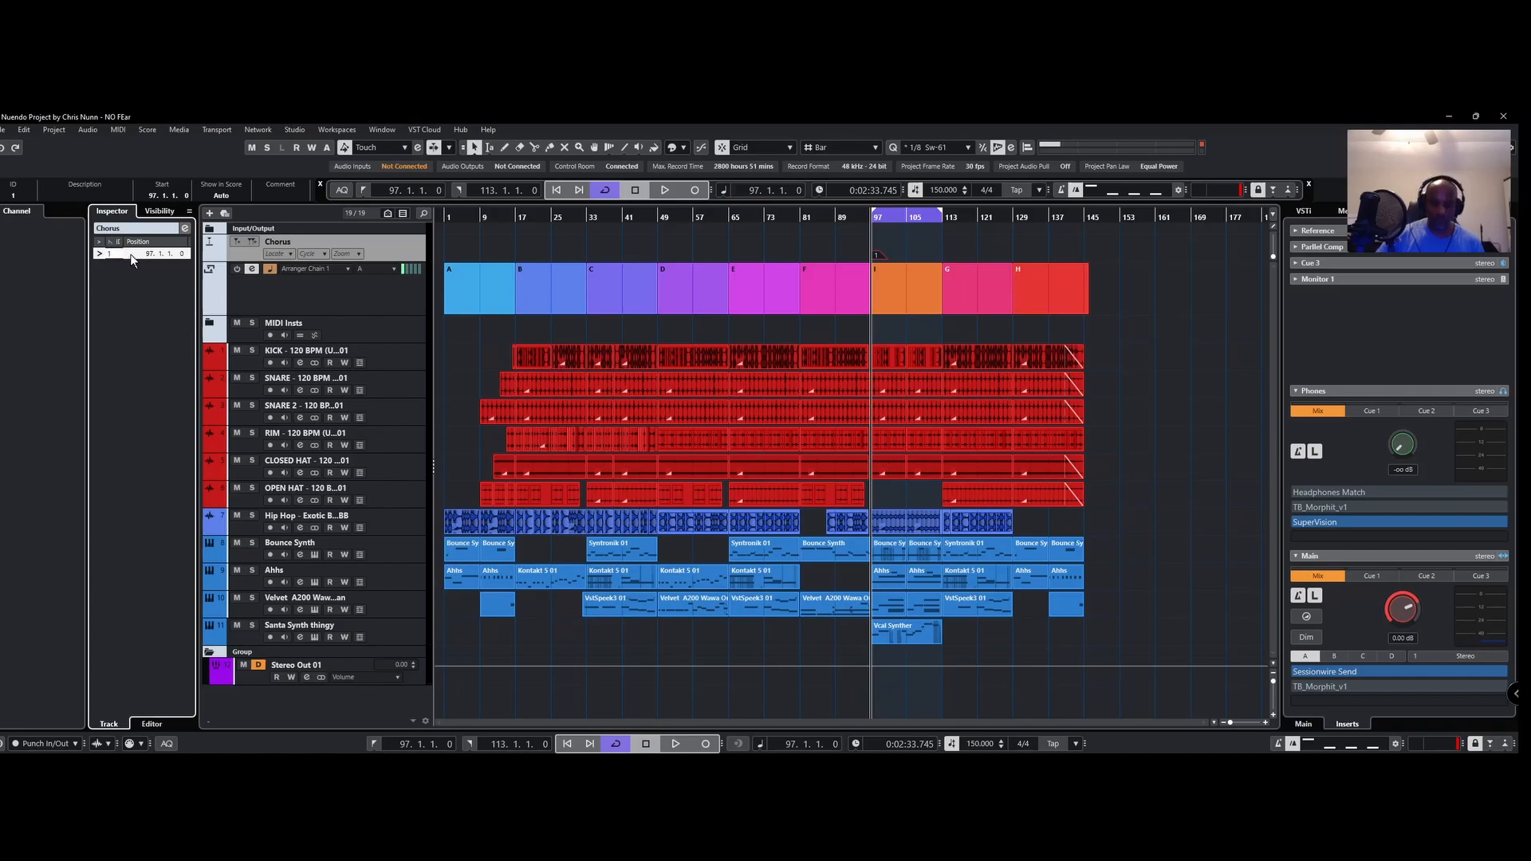
text(CHorus)
click(115, 294)
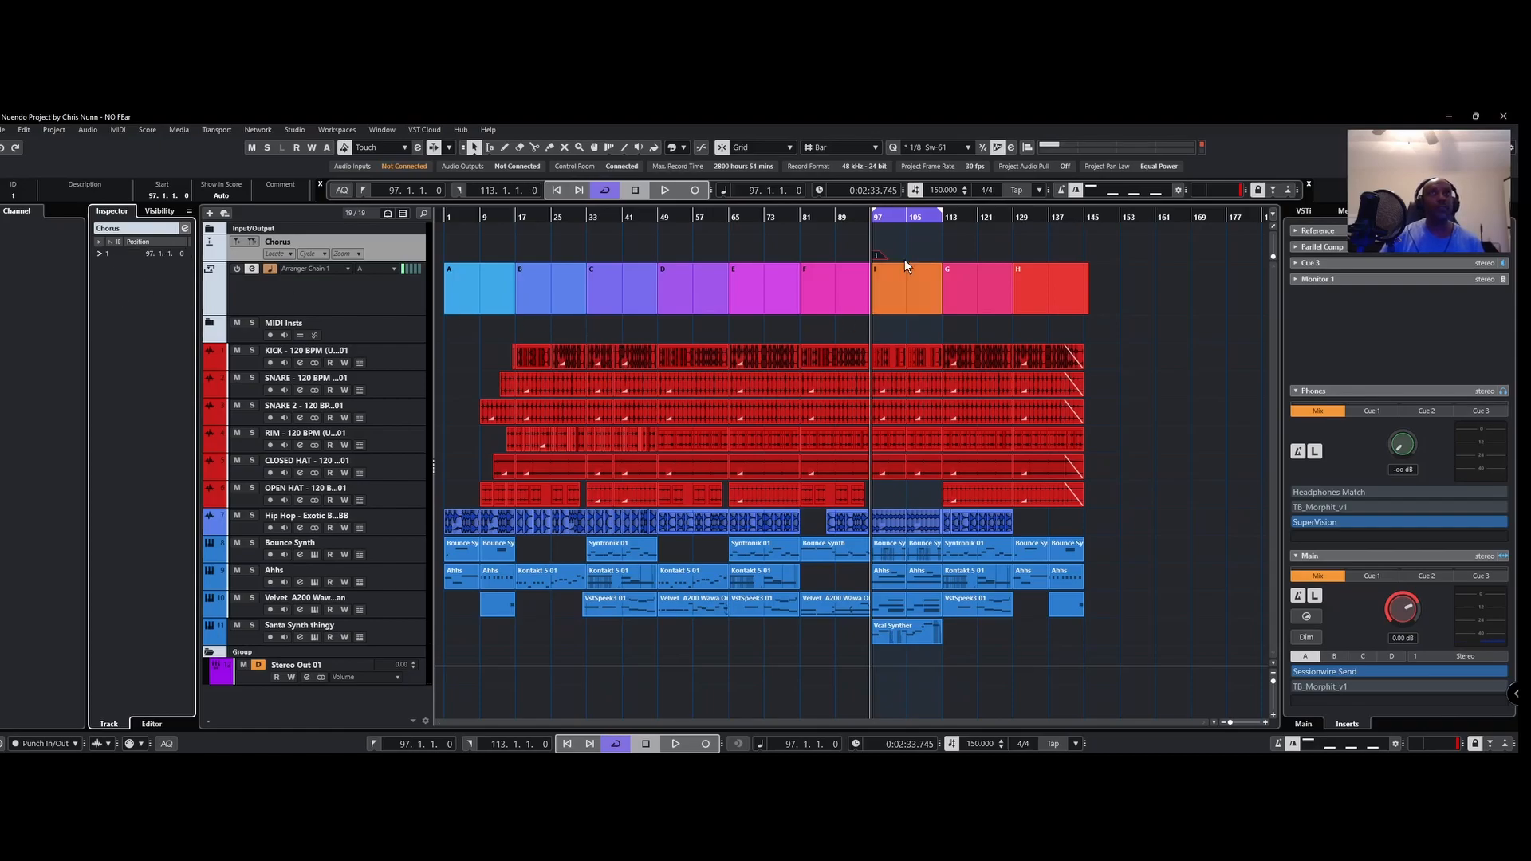
Step: Delete the marker at bar 97, and undo the Chorus track's move and its creation
click(877, 257)
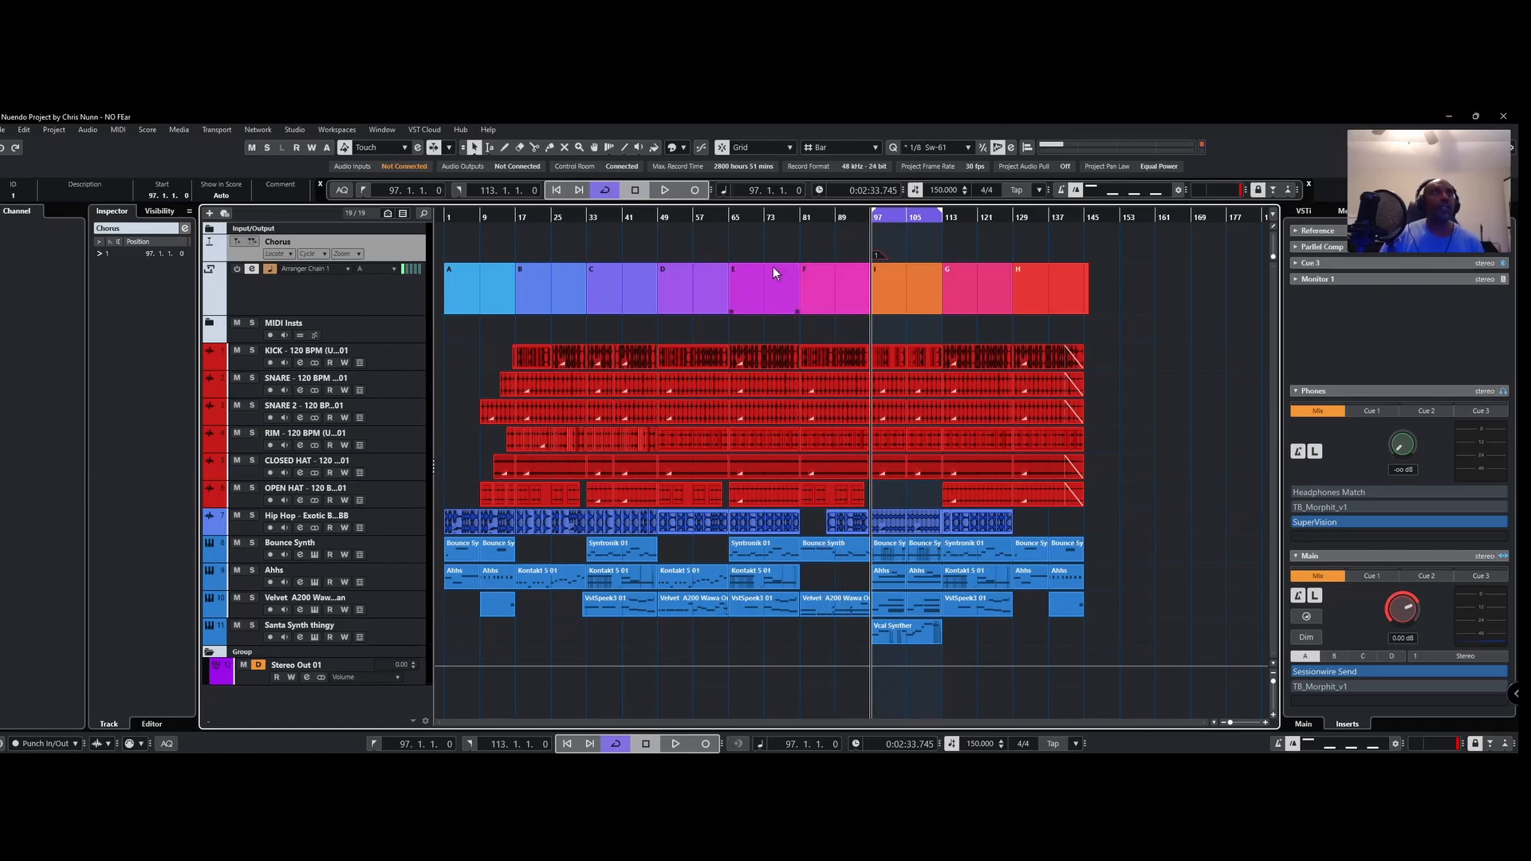
key(Delete)
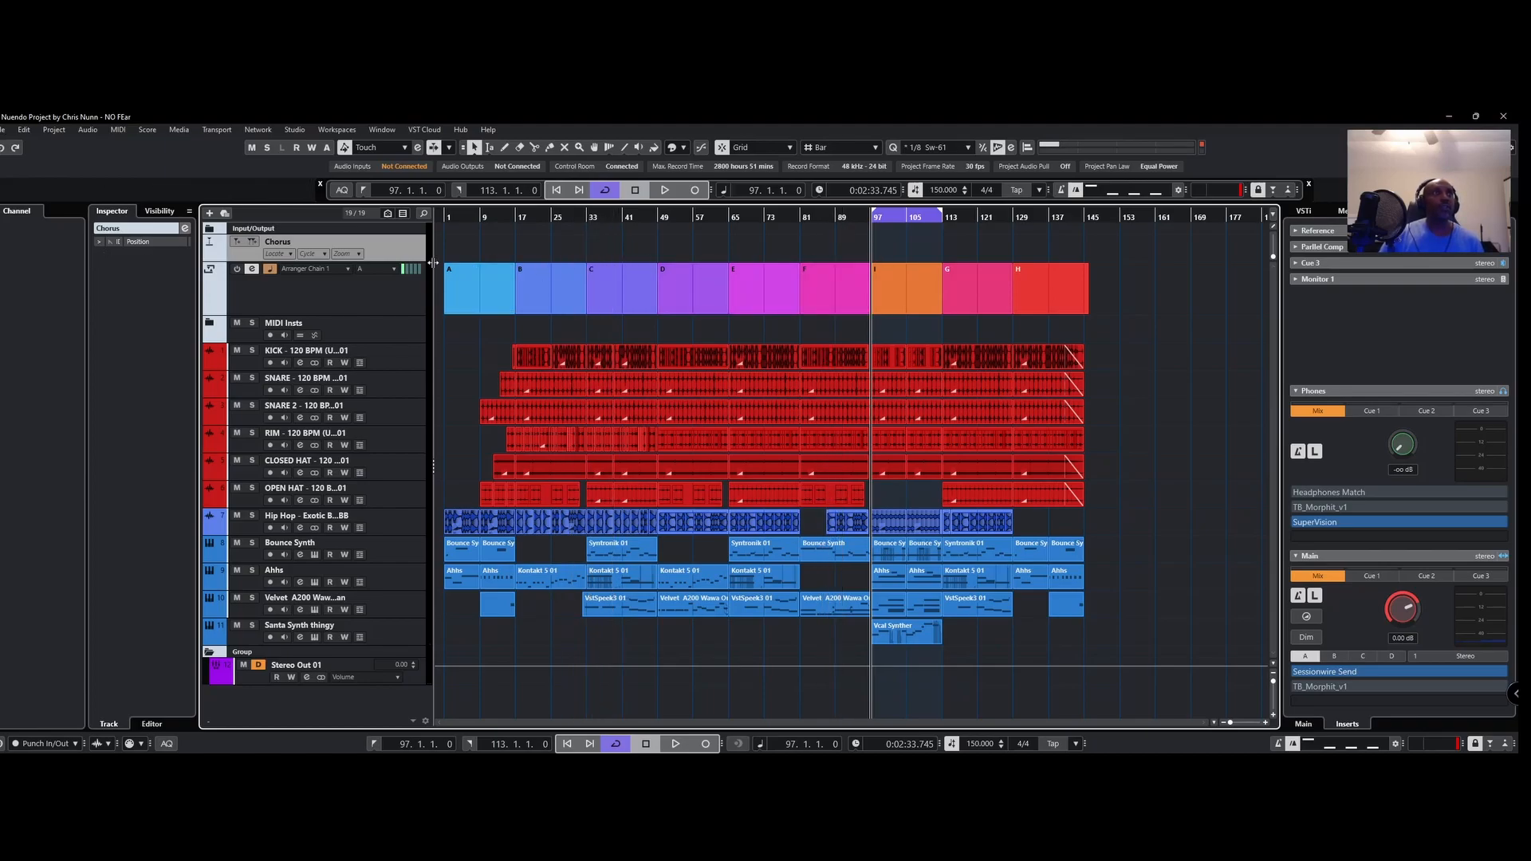
key(ctrl+z)
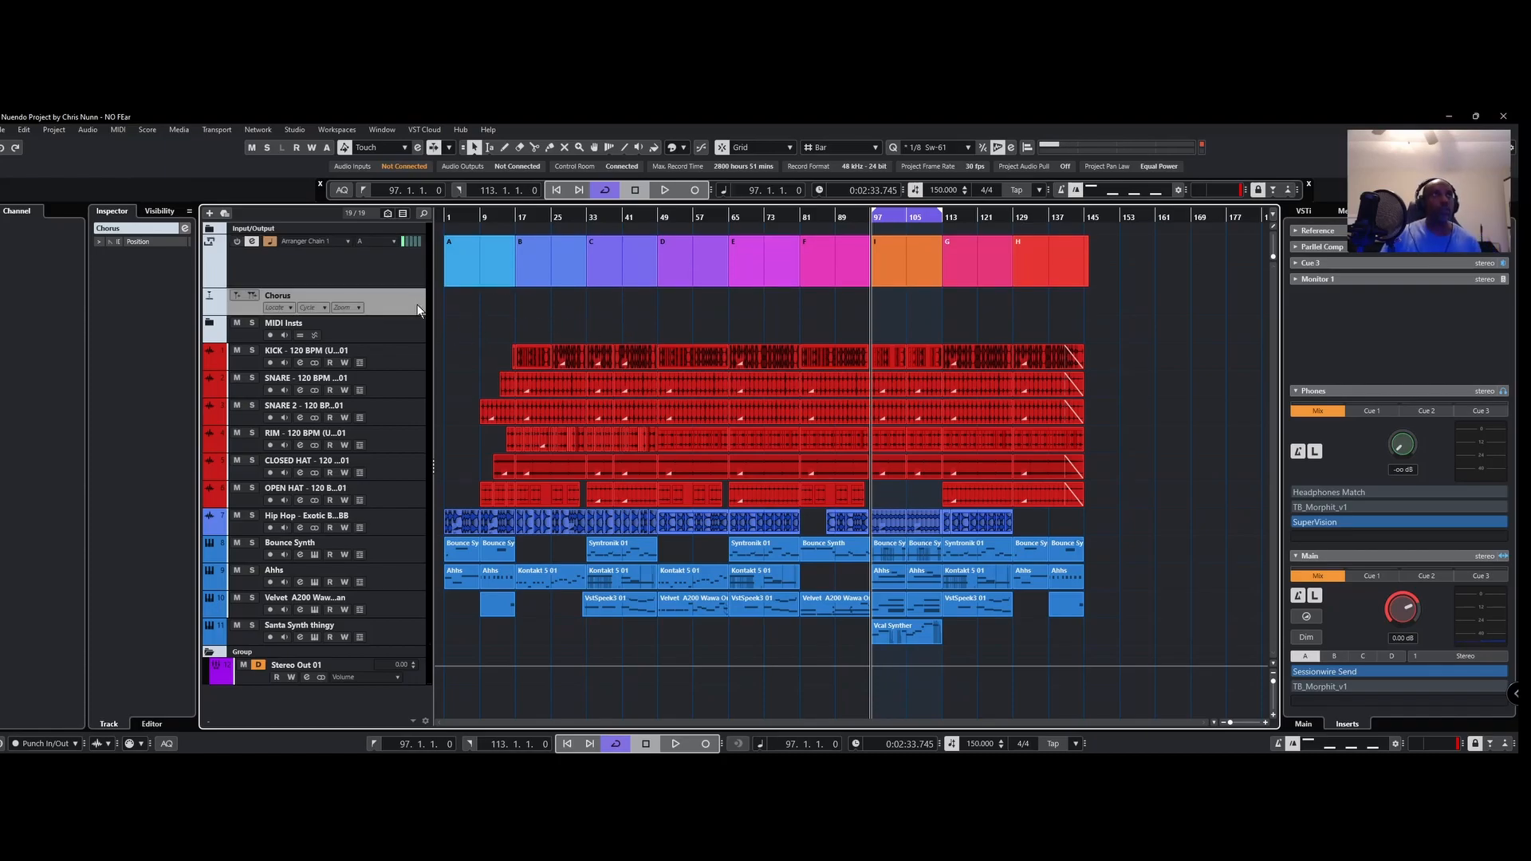
key(ctrl+z)
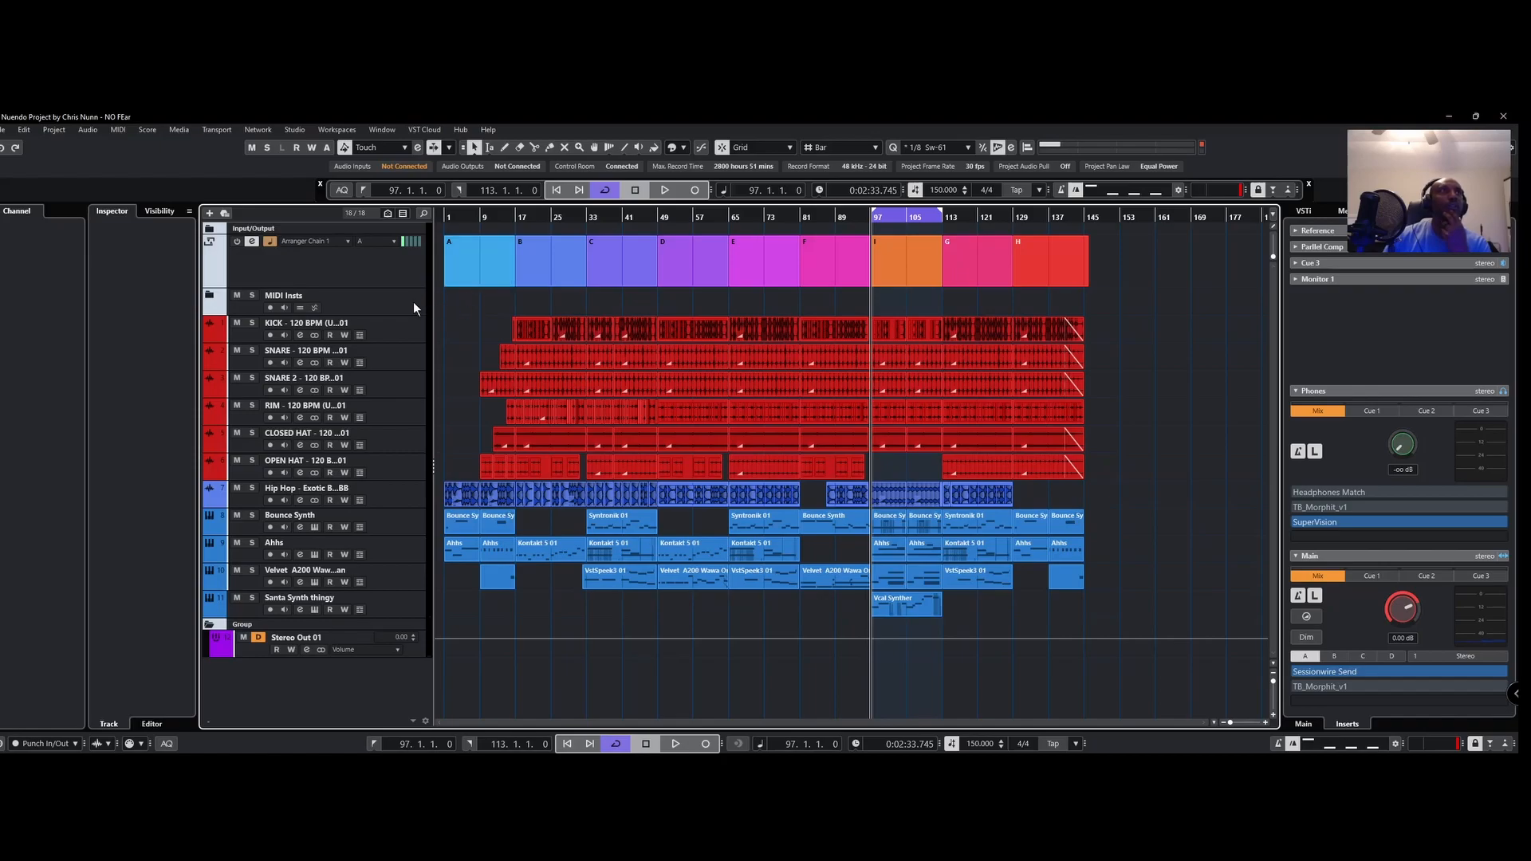
Step: Move the arranger track below the MIDI instruments folder, directly above the KICK track
click(413, 301)
drag(405, 256, 405, 299)
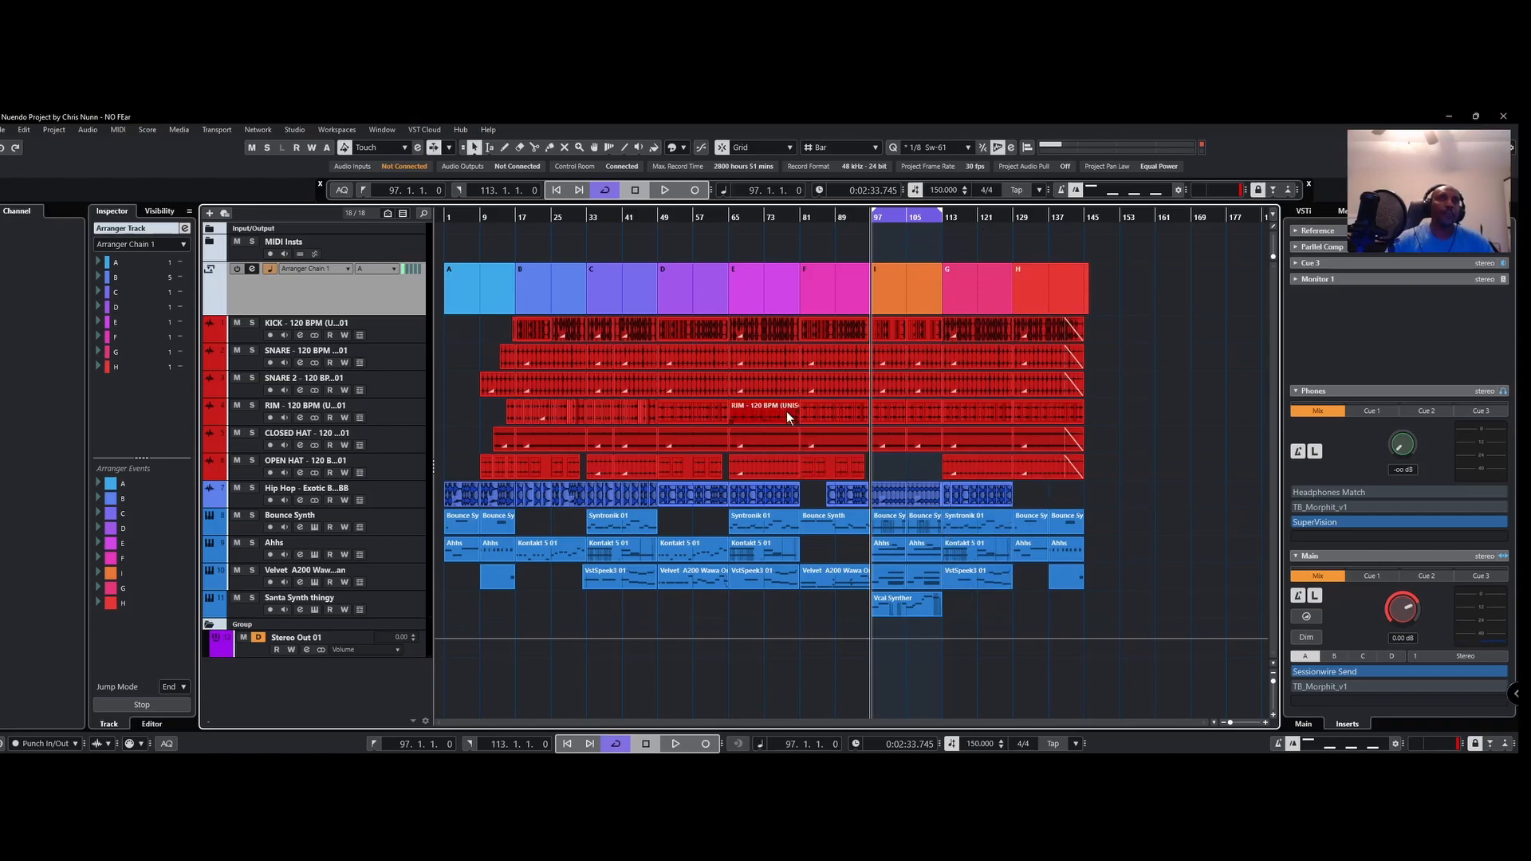
mouse_move(628, 745)
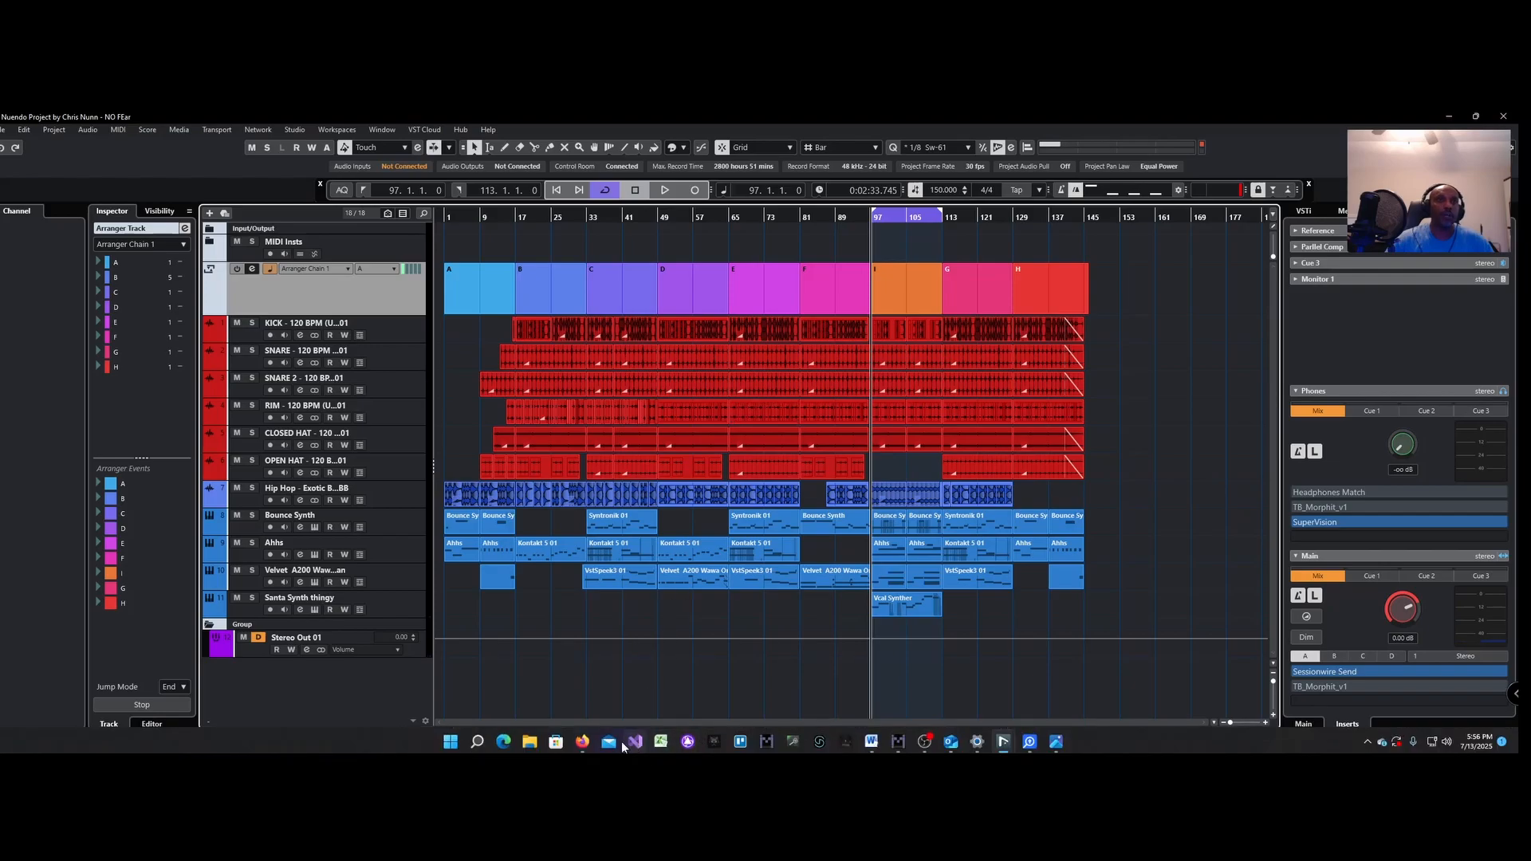